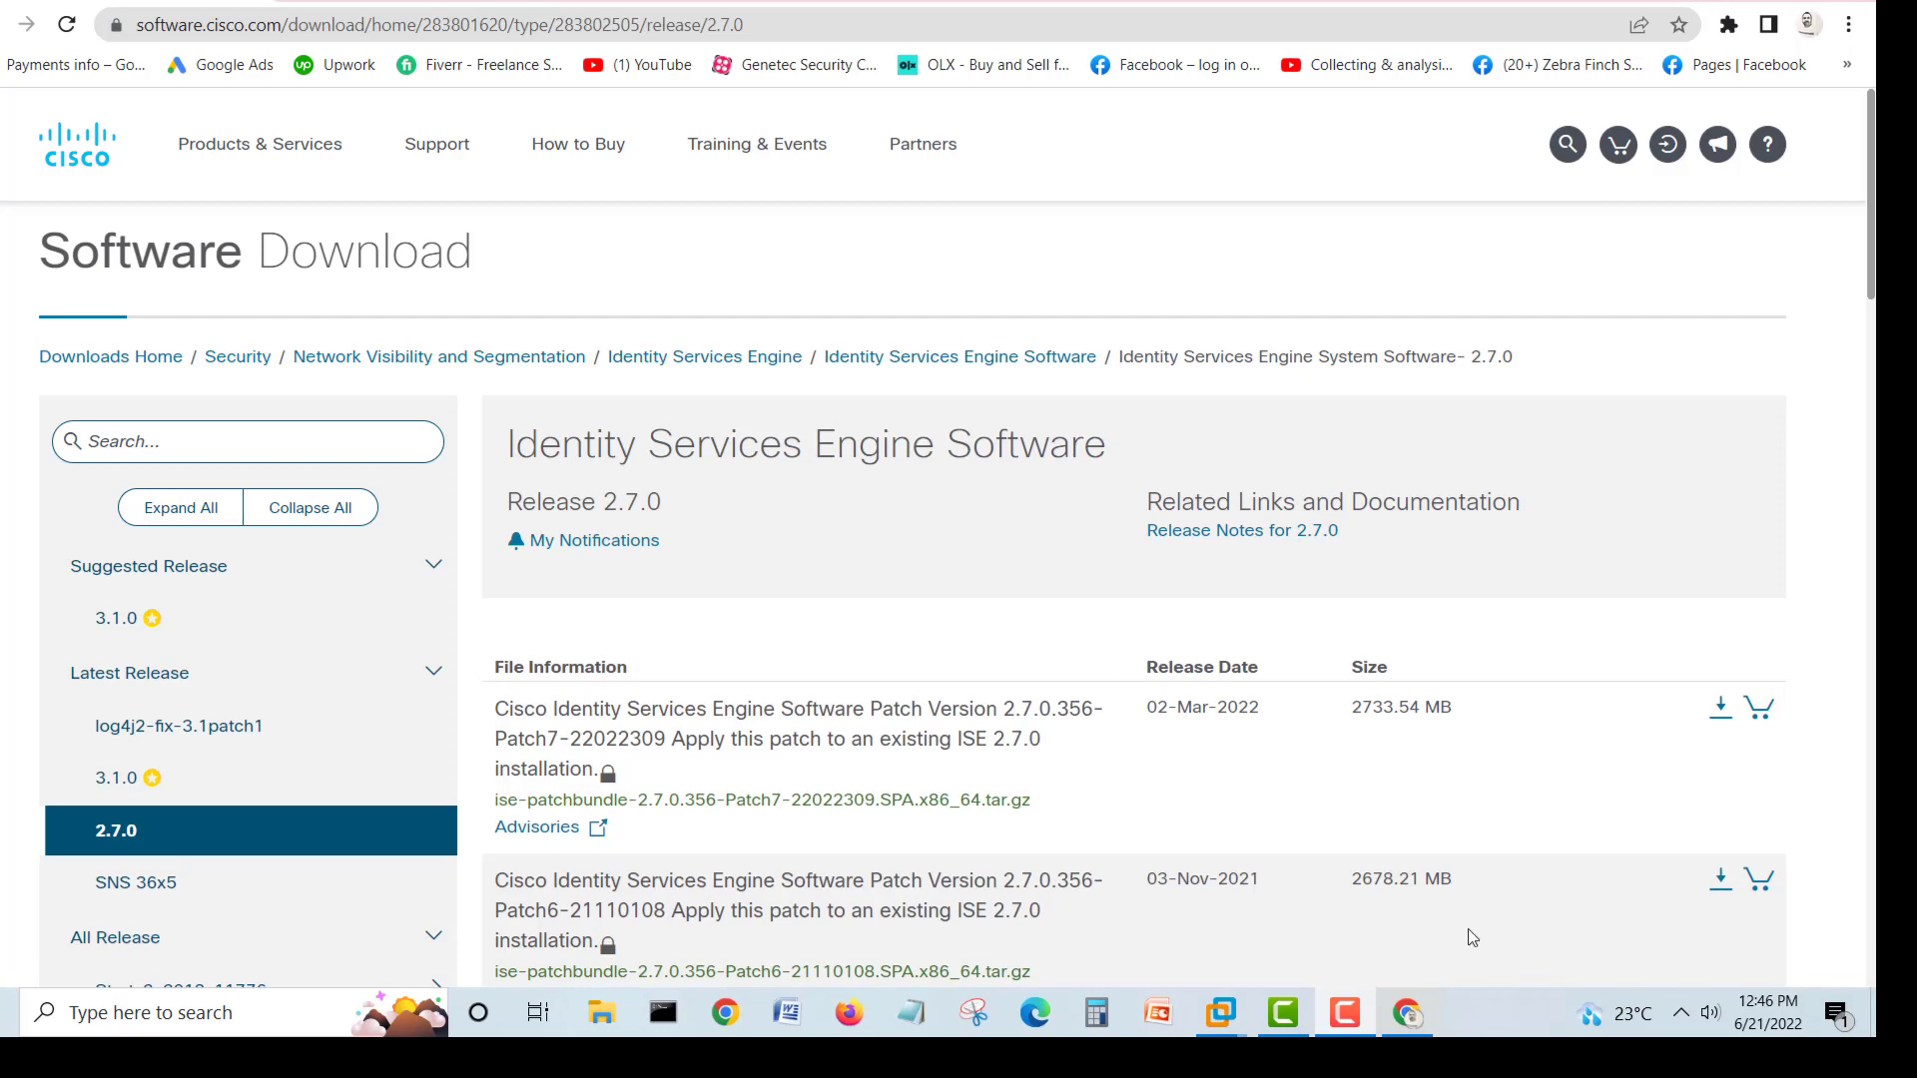
Step: Switch to VMware Workstation and check its product and version information in the About dialog
{"action": "mouse_move", "coordinate": [1220, 1016]}
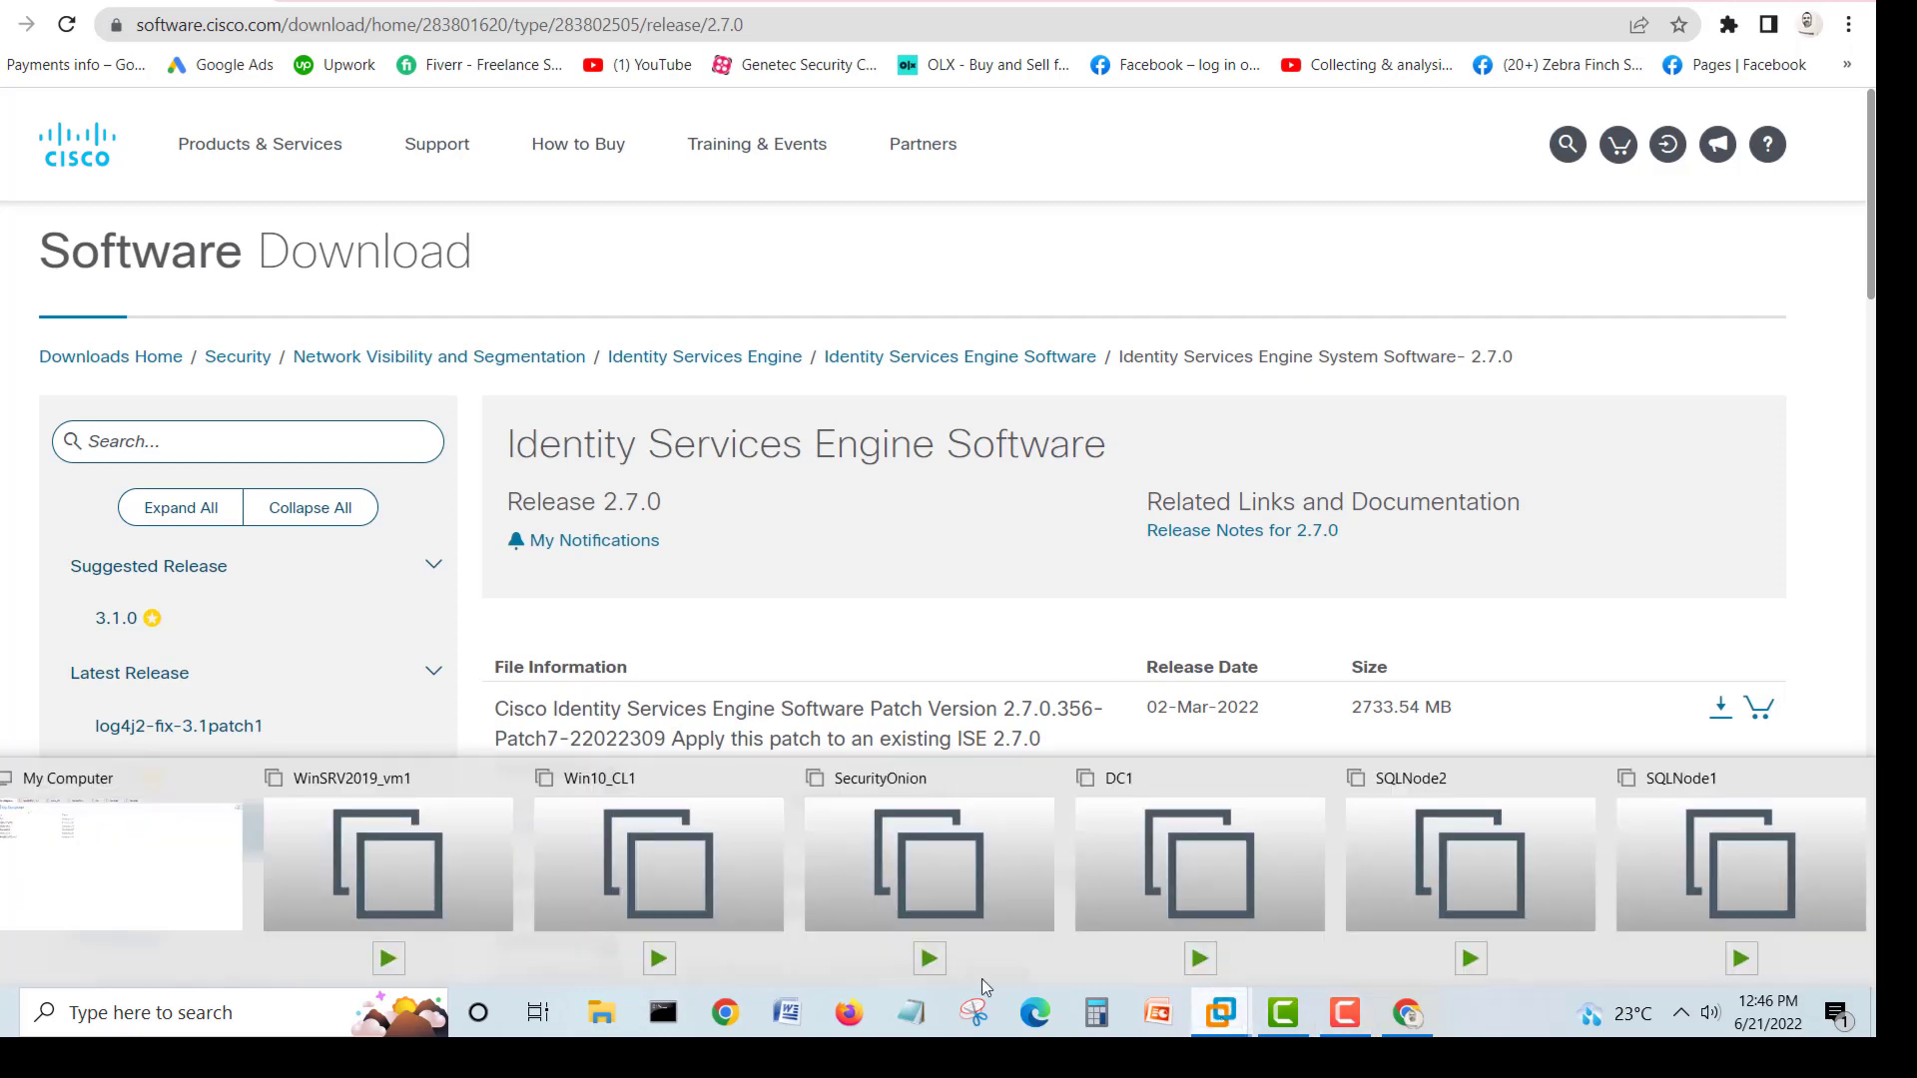
{"action": "left_click", "coordinate": [195, 879]}
{"action": "left_click", "coordinate": [2, 12]}
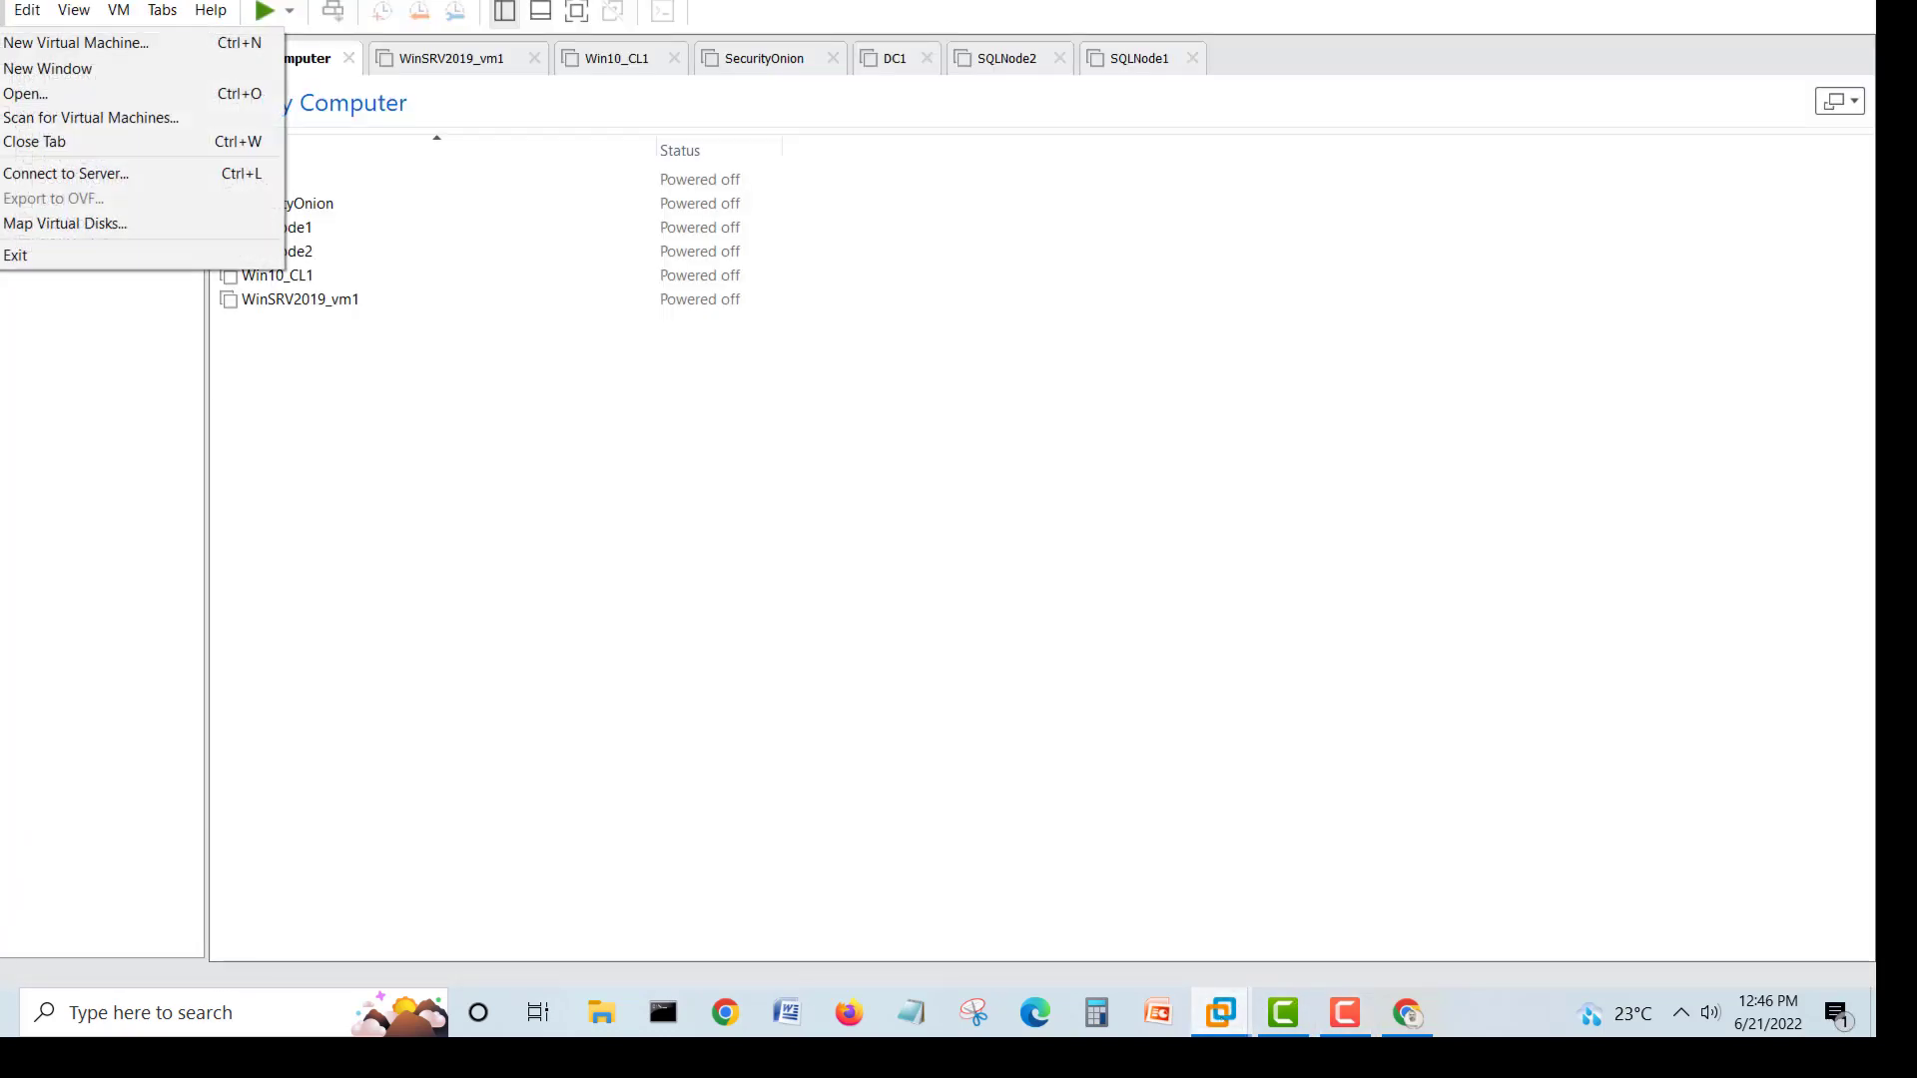
{"action": "mouse_move", "coordinate": [218, 13]}
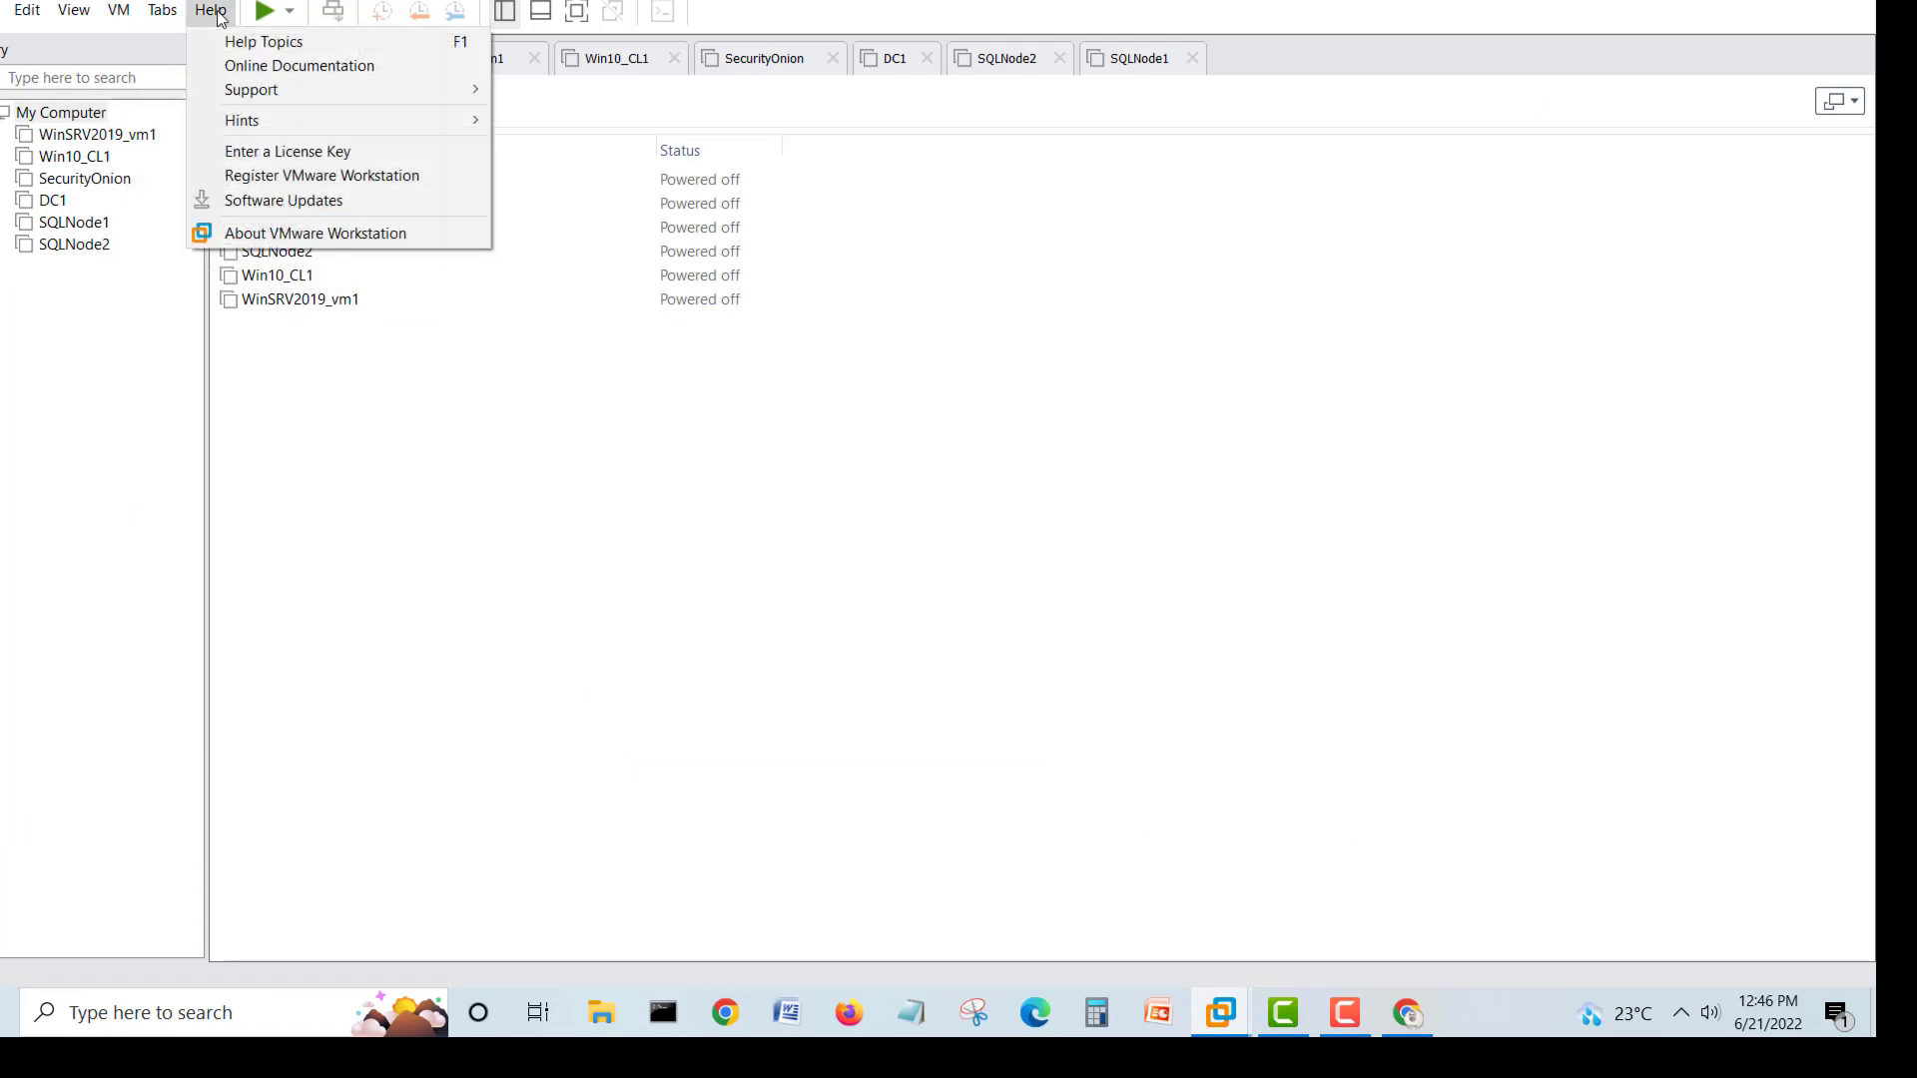
{"action": "left_click", "coordinate": [300, 233]}
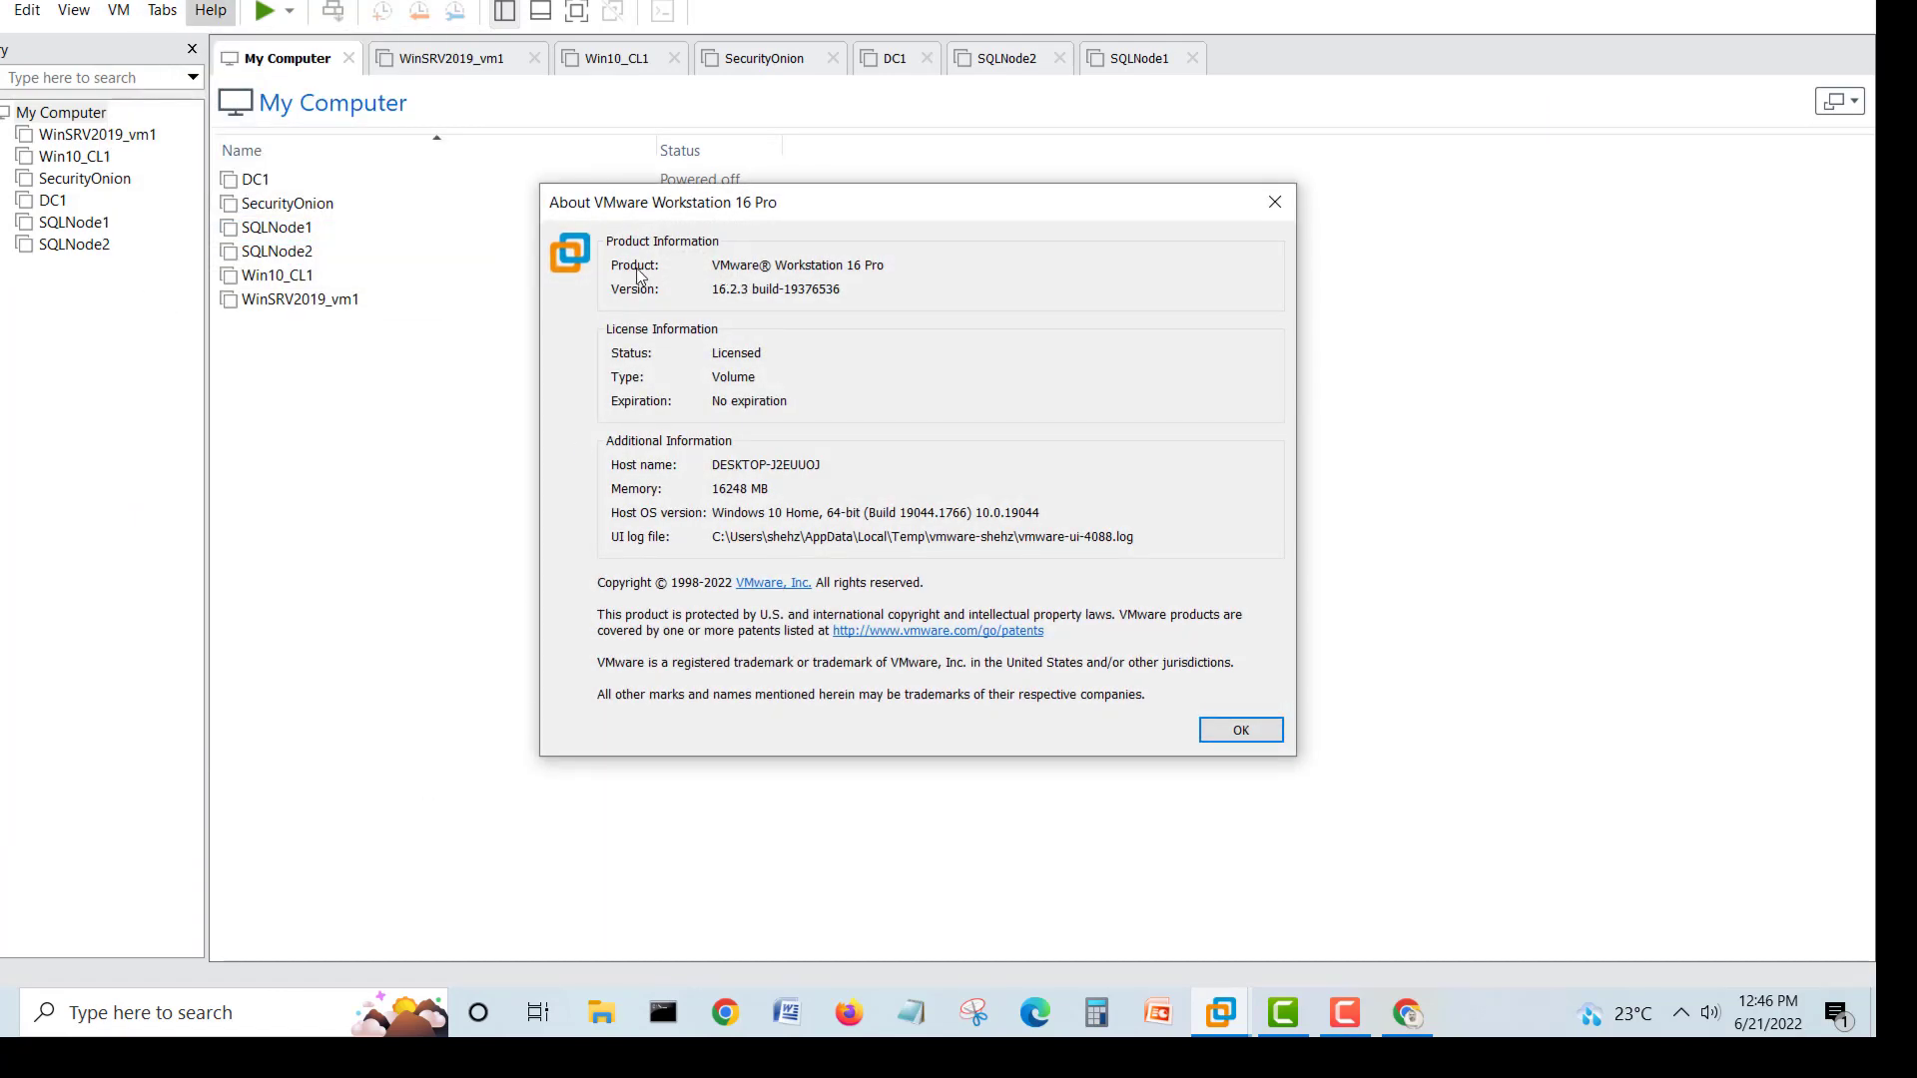
{"action": "left_click", "coordinate": [1241, 734]}
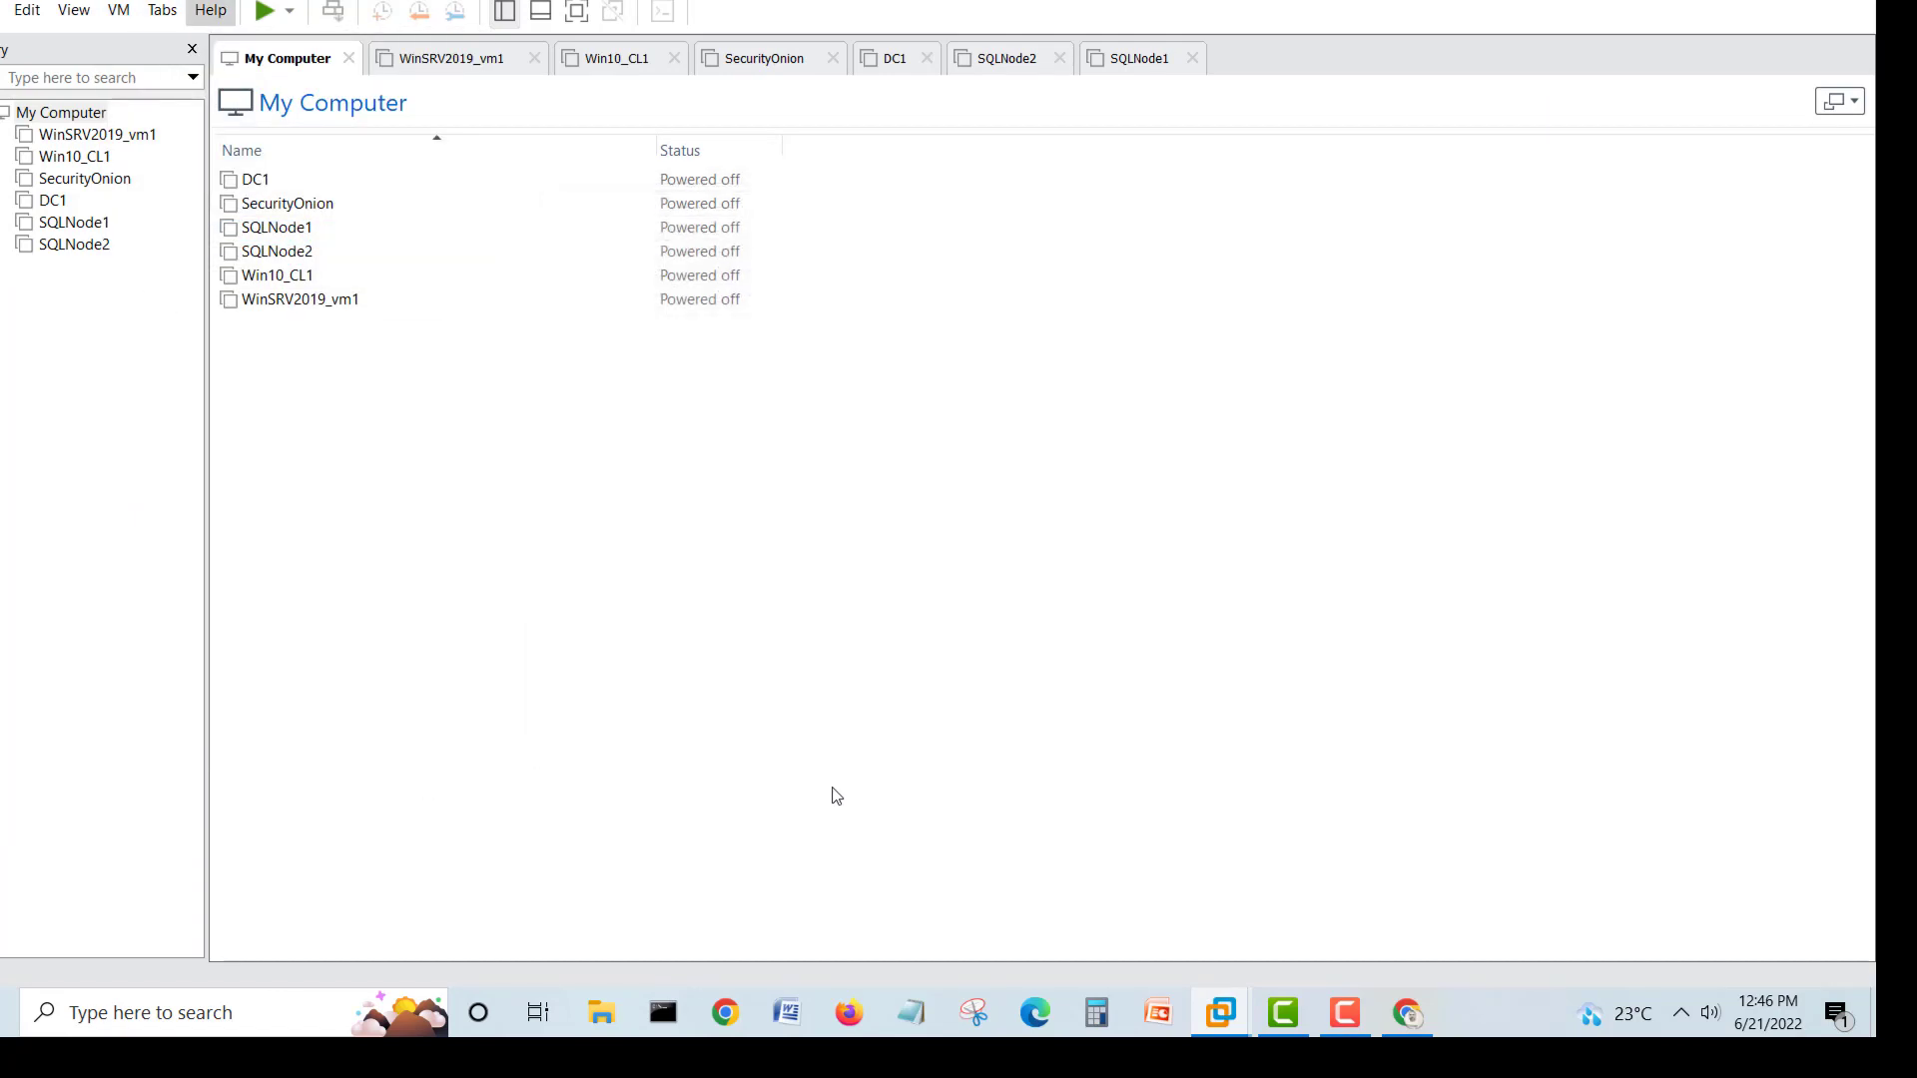
Step: Switch to Chrome, examine the files listed for Cisco Identity Services Engine release 2.7.0, and close the browser
{"action": "left_click", "coordinate": [1408, 1013]}
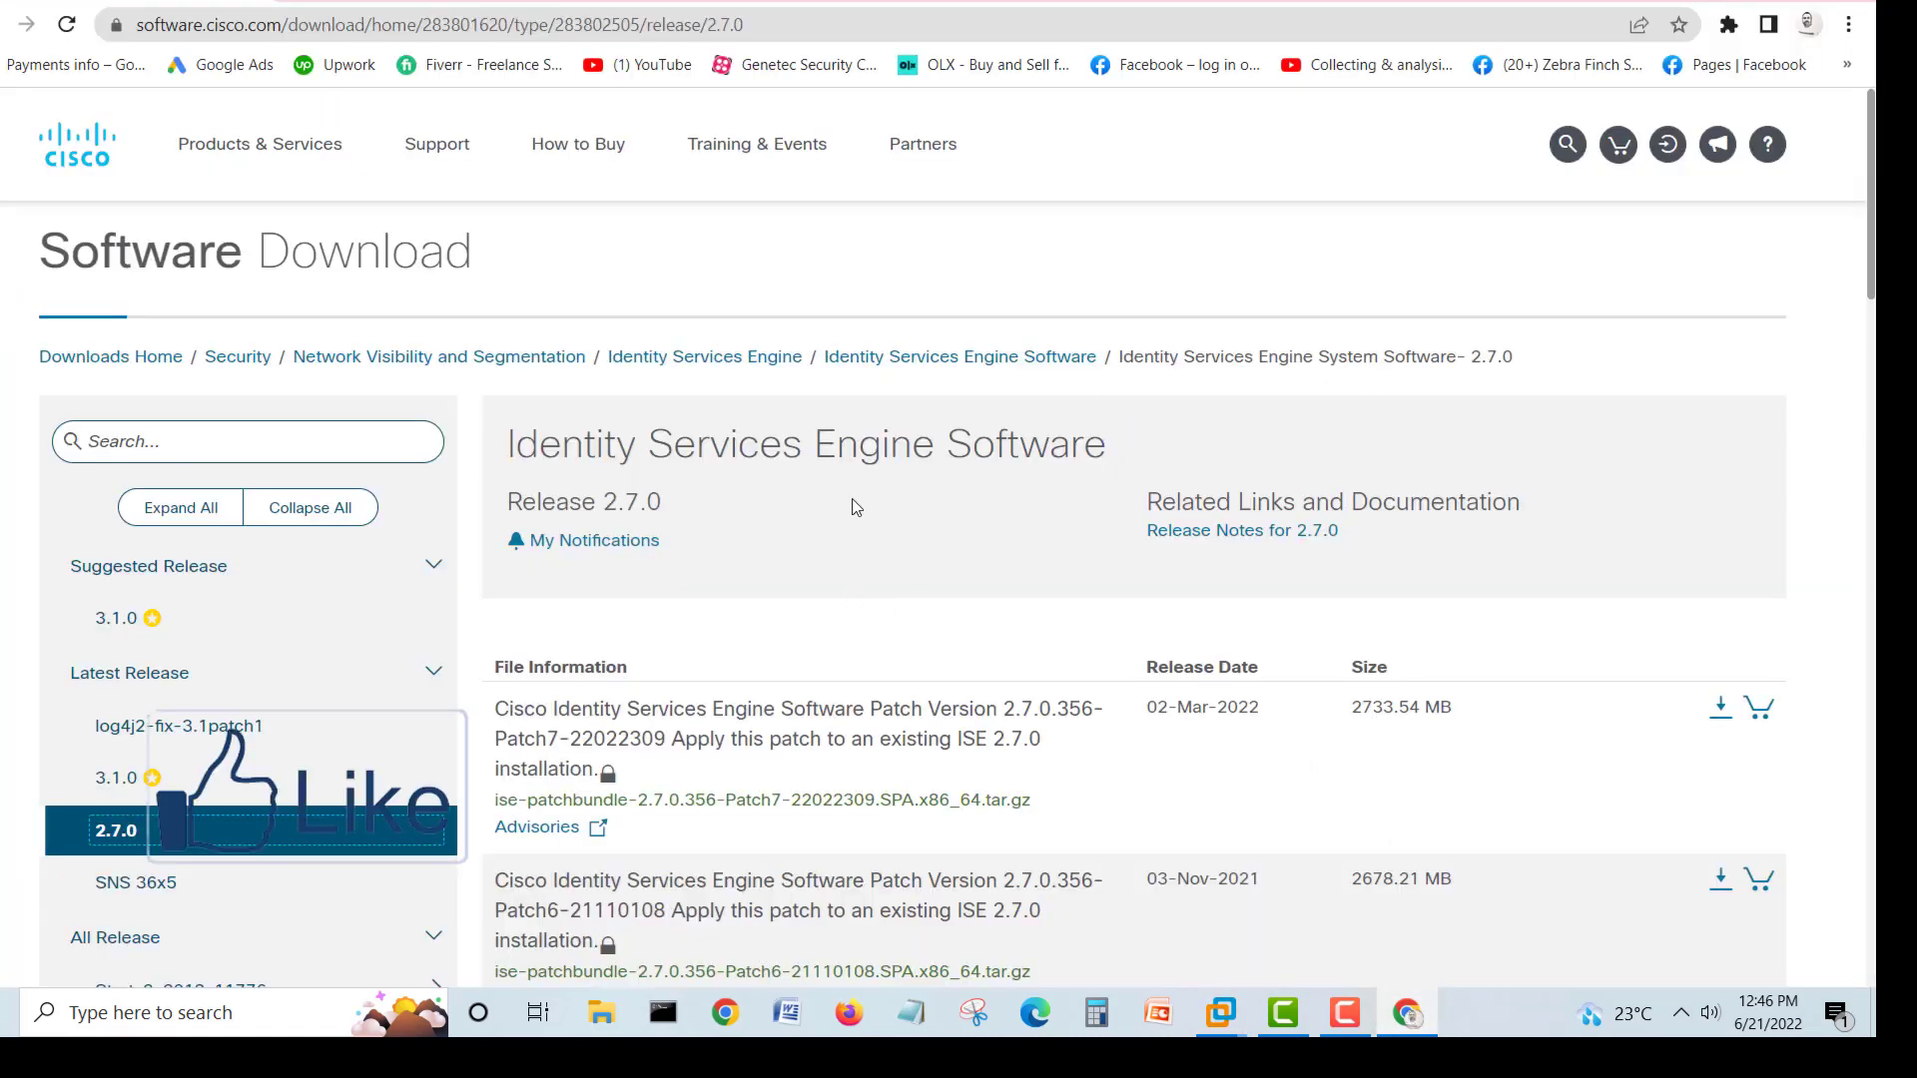
{"action": "scroll", "coordinate": [855, 509], "scroll_direction": "down", "scroll_amount": 5}
{"action": "scroll", "coordinate": [854, 509], "scroll_direction": "down", "scroll_amount": 8}
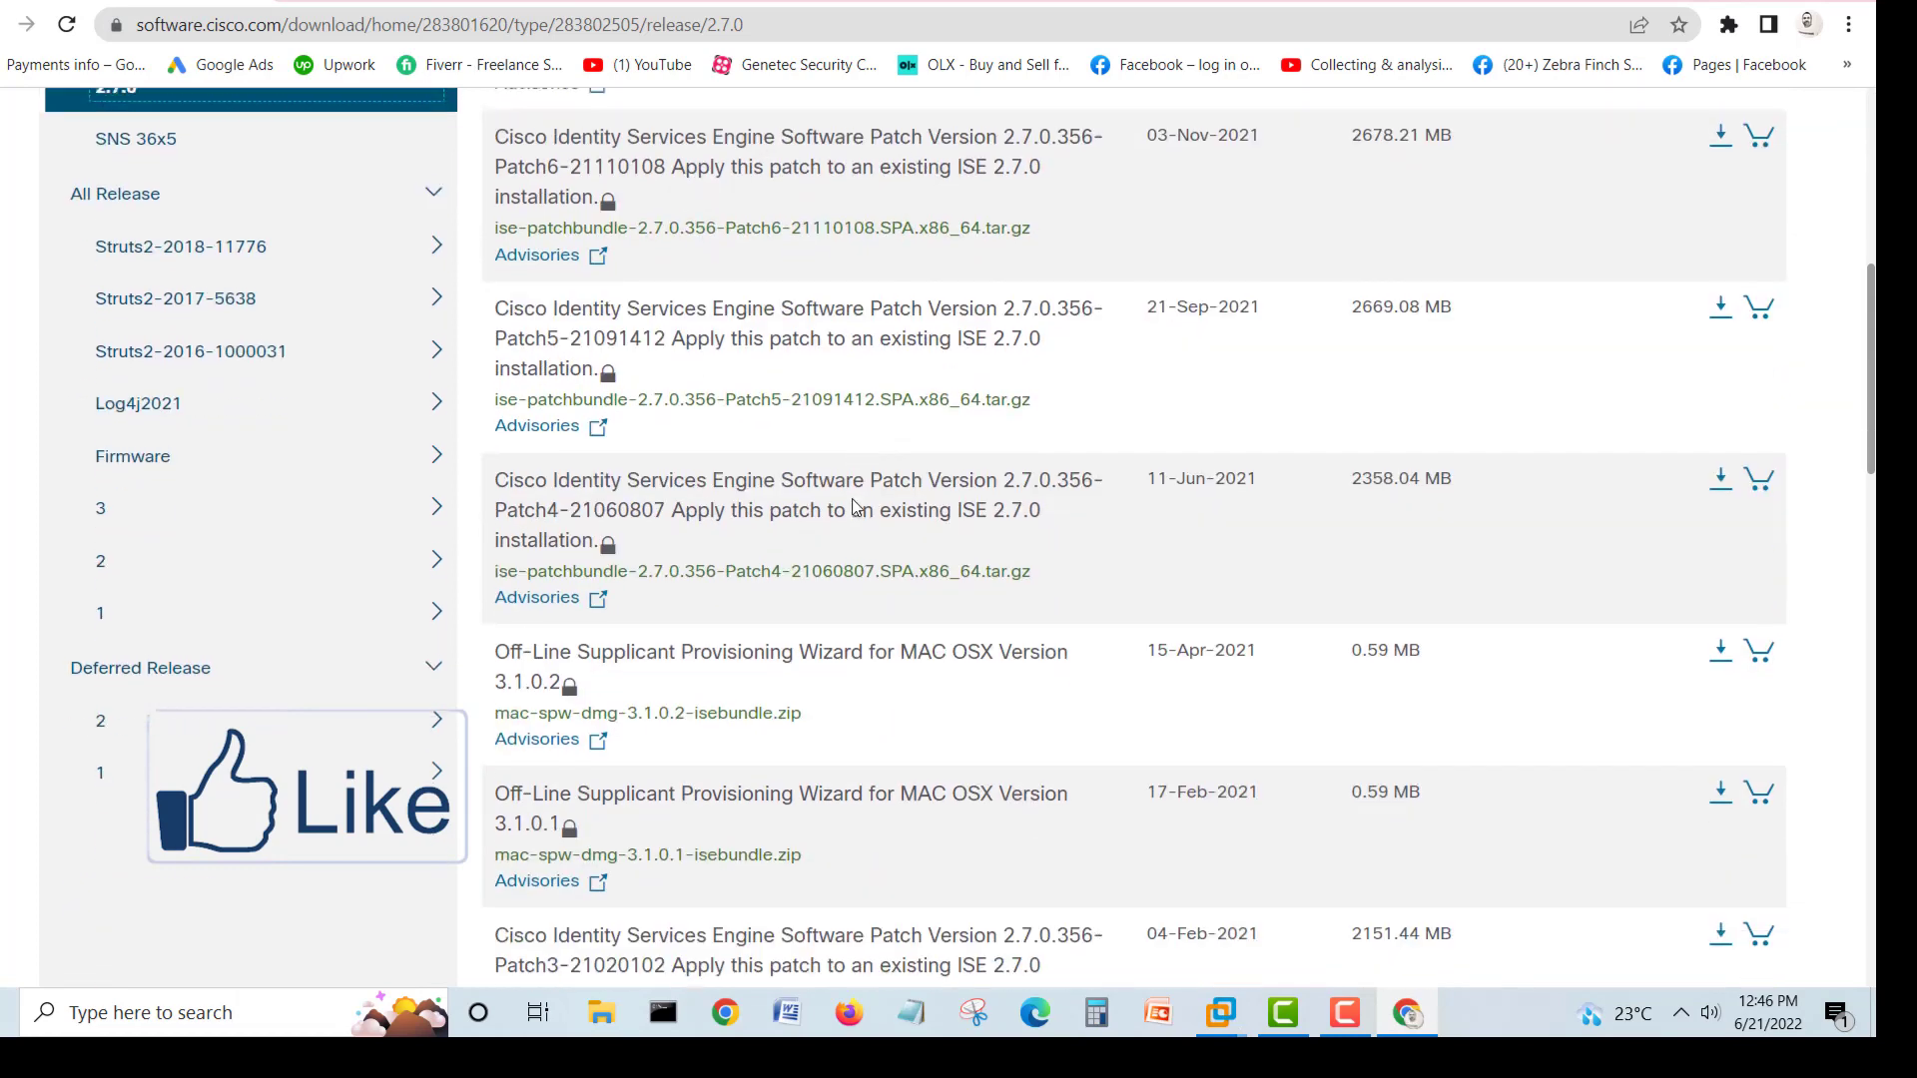
{"action": "scroll", "coordinate": [855, 509], "scroll_direction": "down", "scroll_amount": 10}
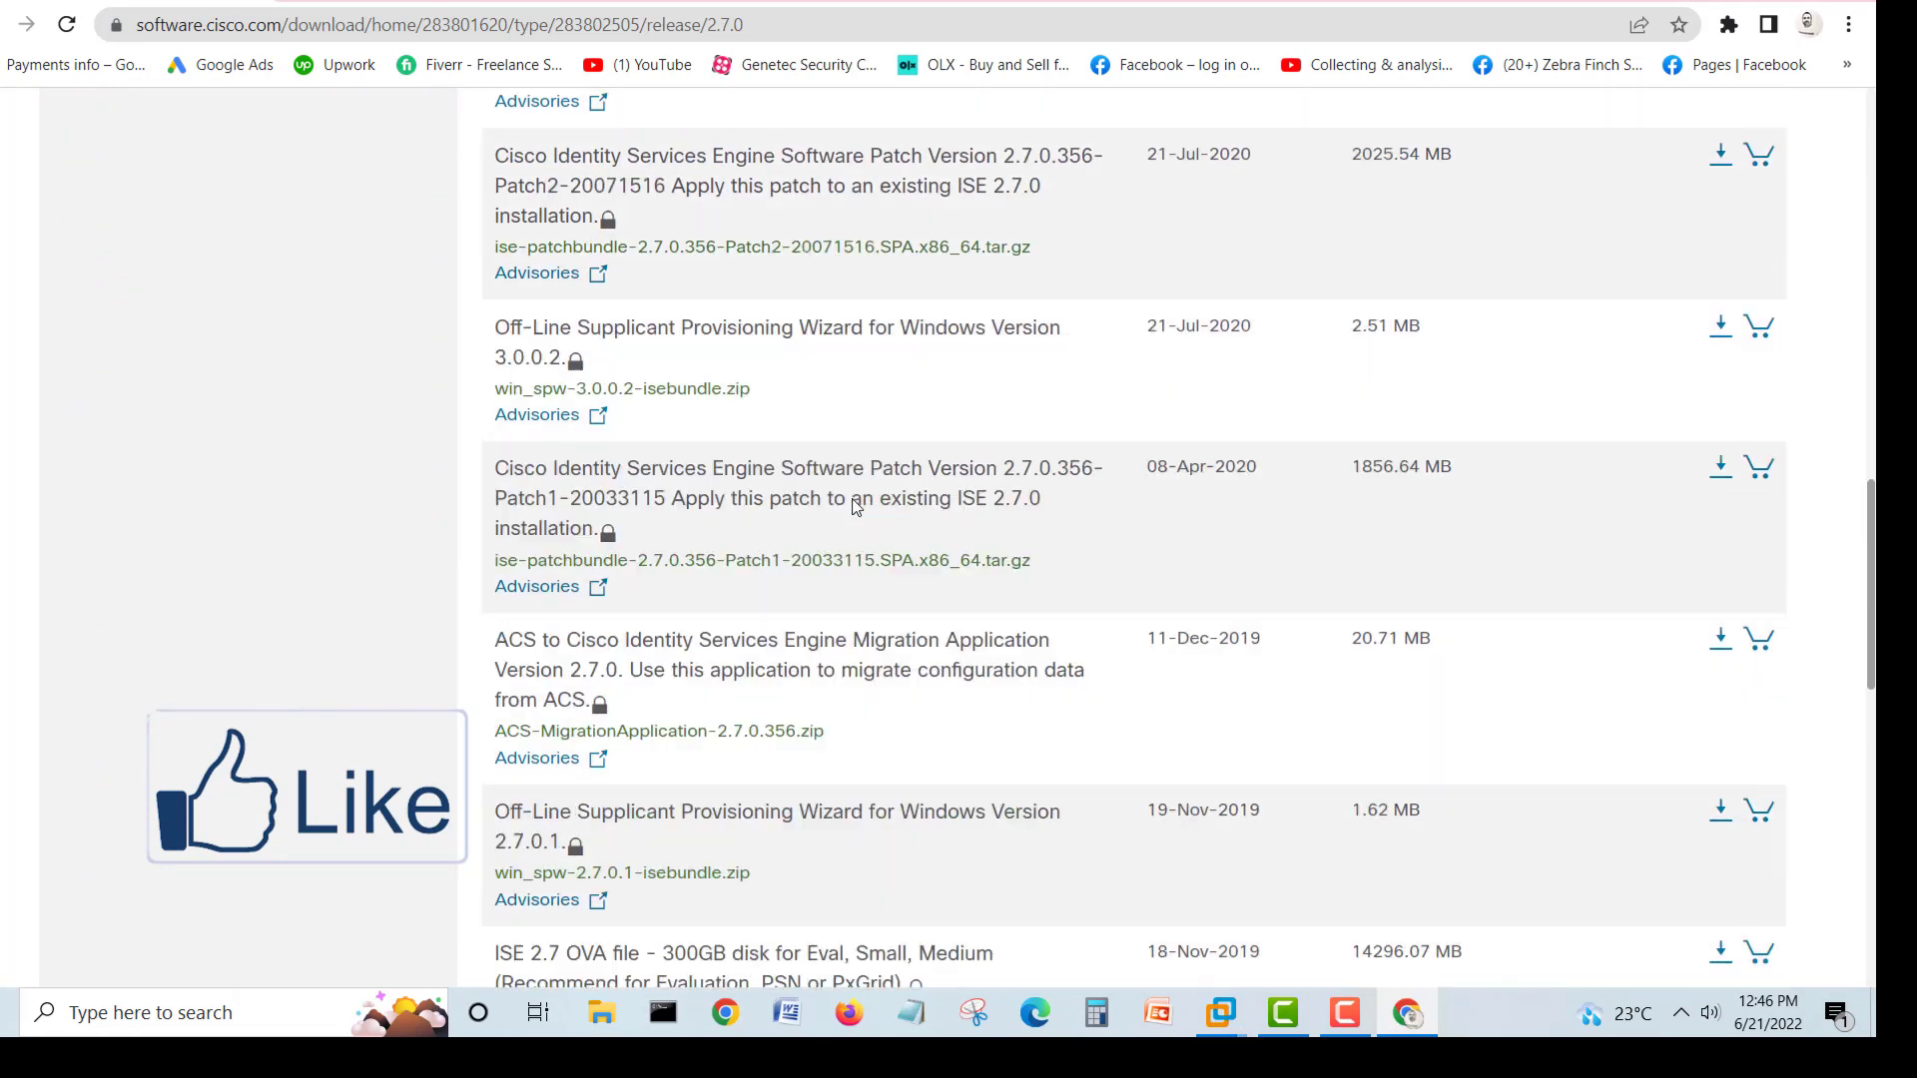
{"action": "scroll", "coordinate": [855, 509], "scroll_direction": "down", "scroll_amount": 2}
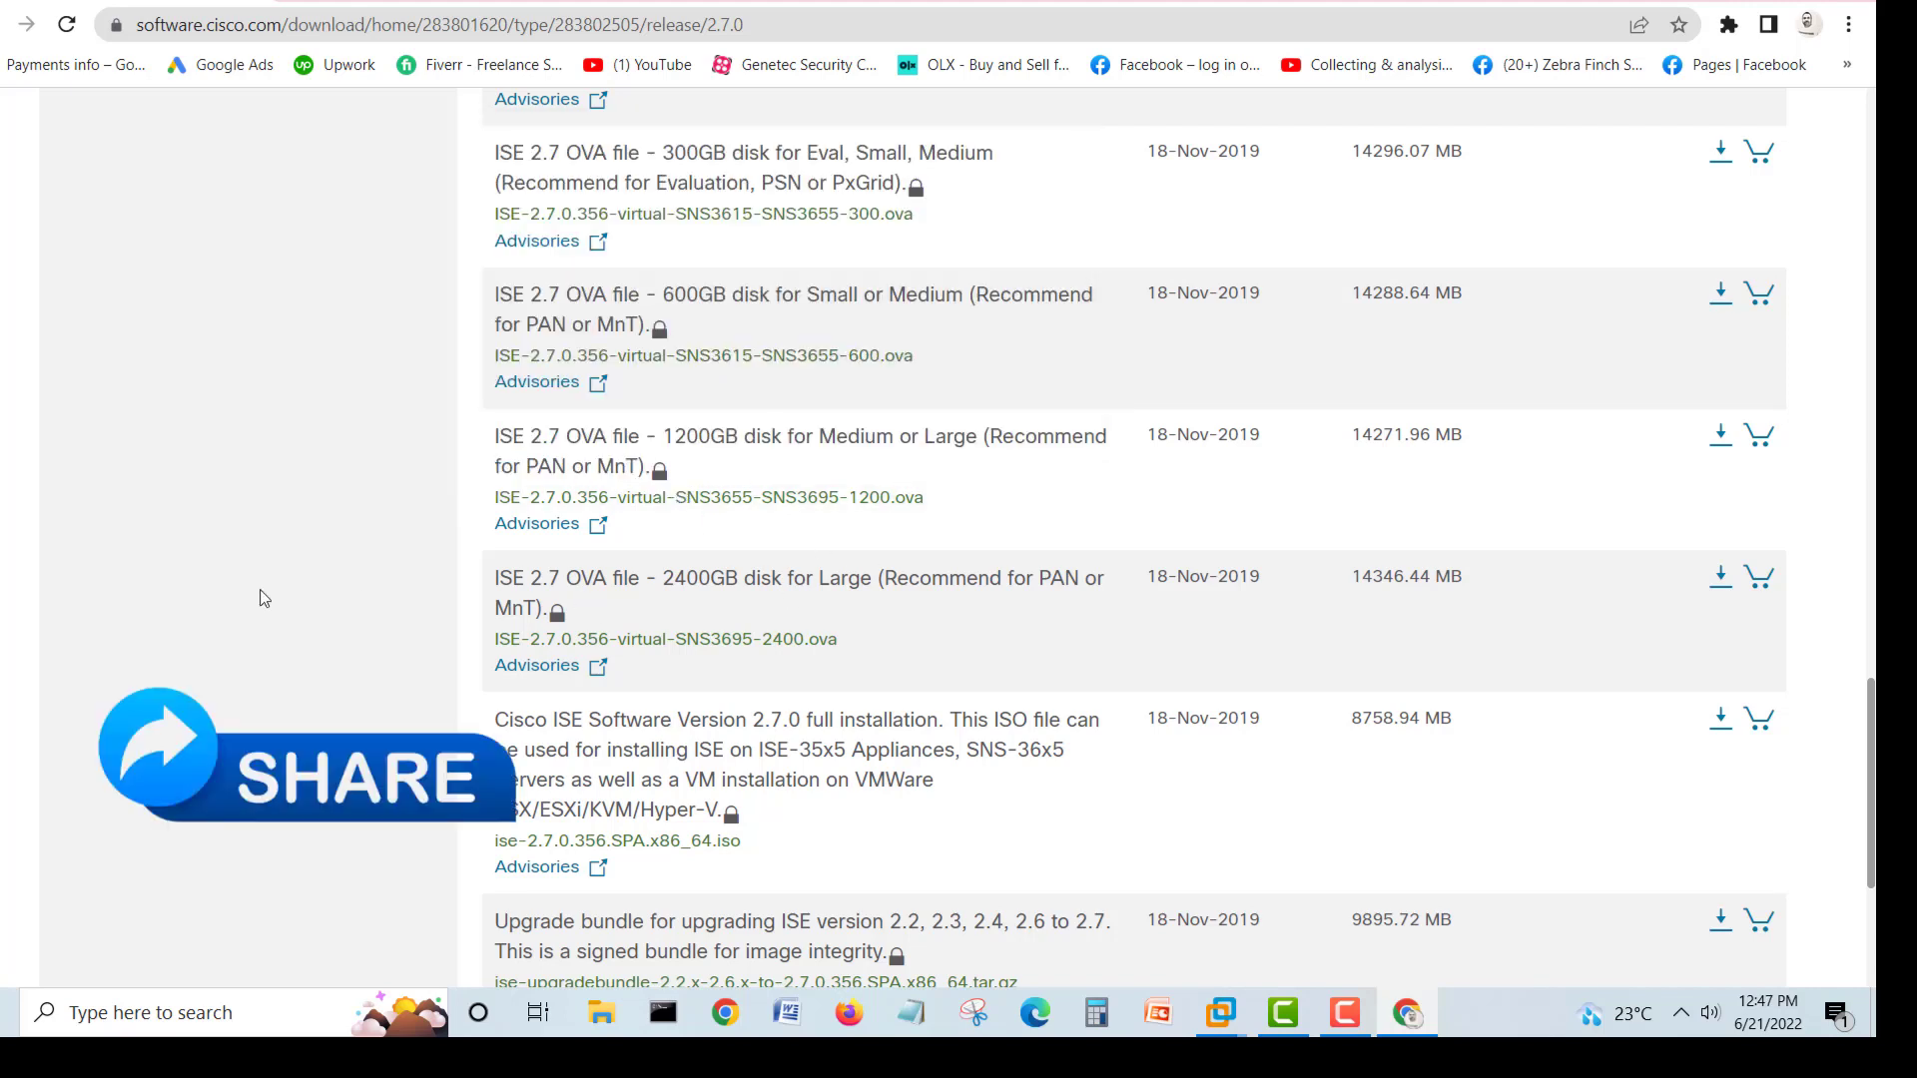
{"action": "scroll", "coordinate": [263, 597], "scroll_direction": "down", "scroll_amount": 3}
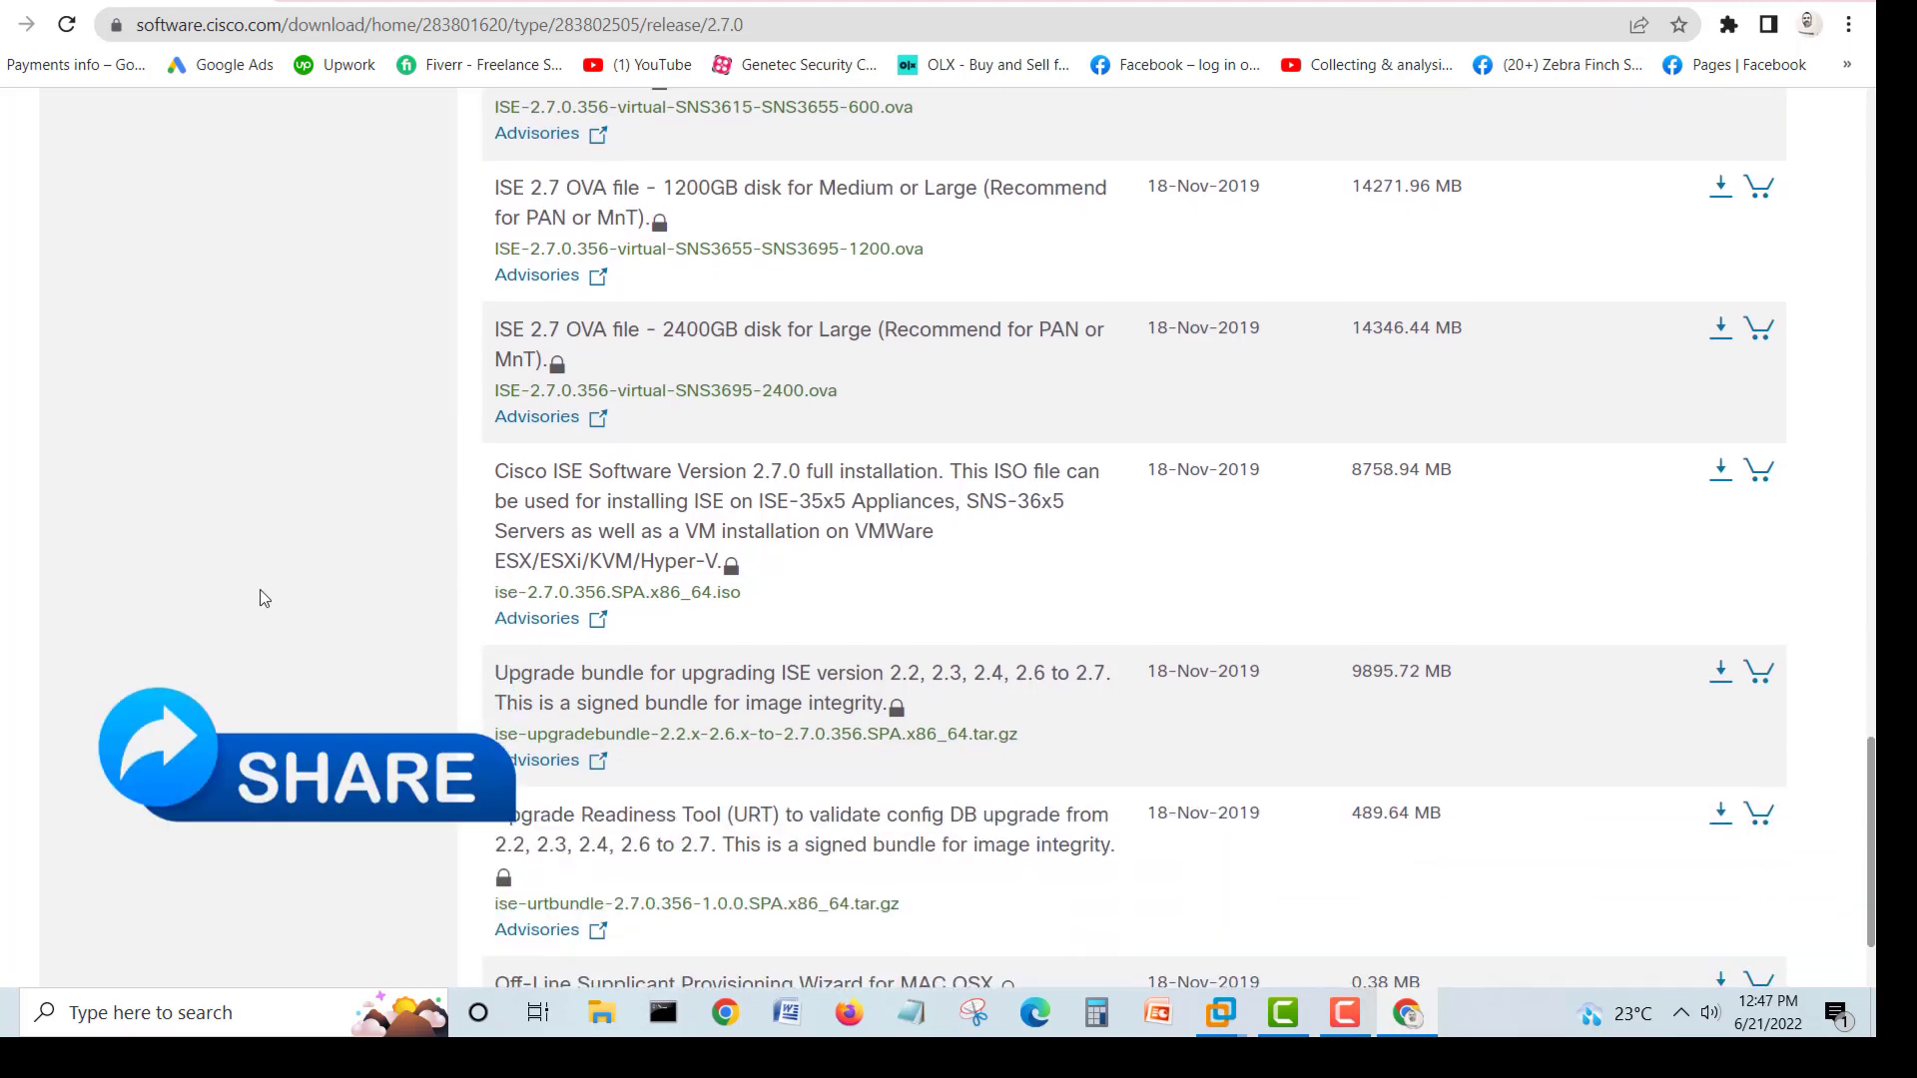
{"action": "scroll", "coordinate": [264, 597], "scroll_direction": "down", "scroll_amount": 1}
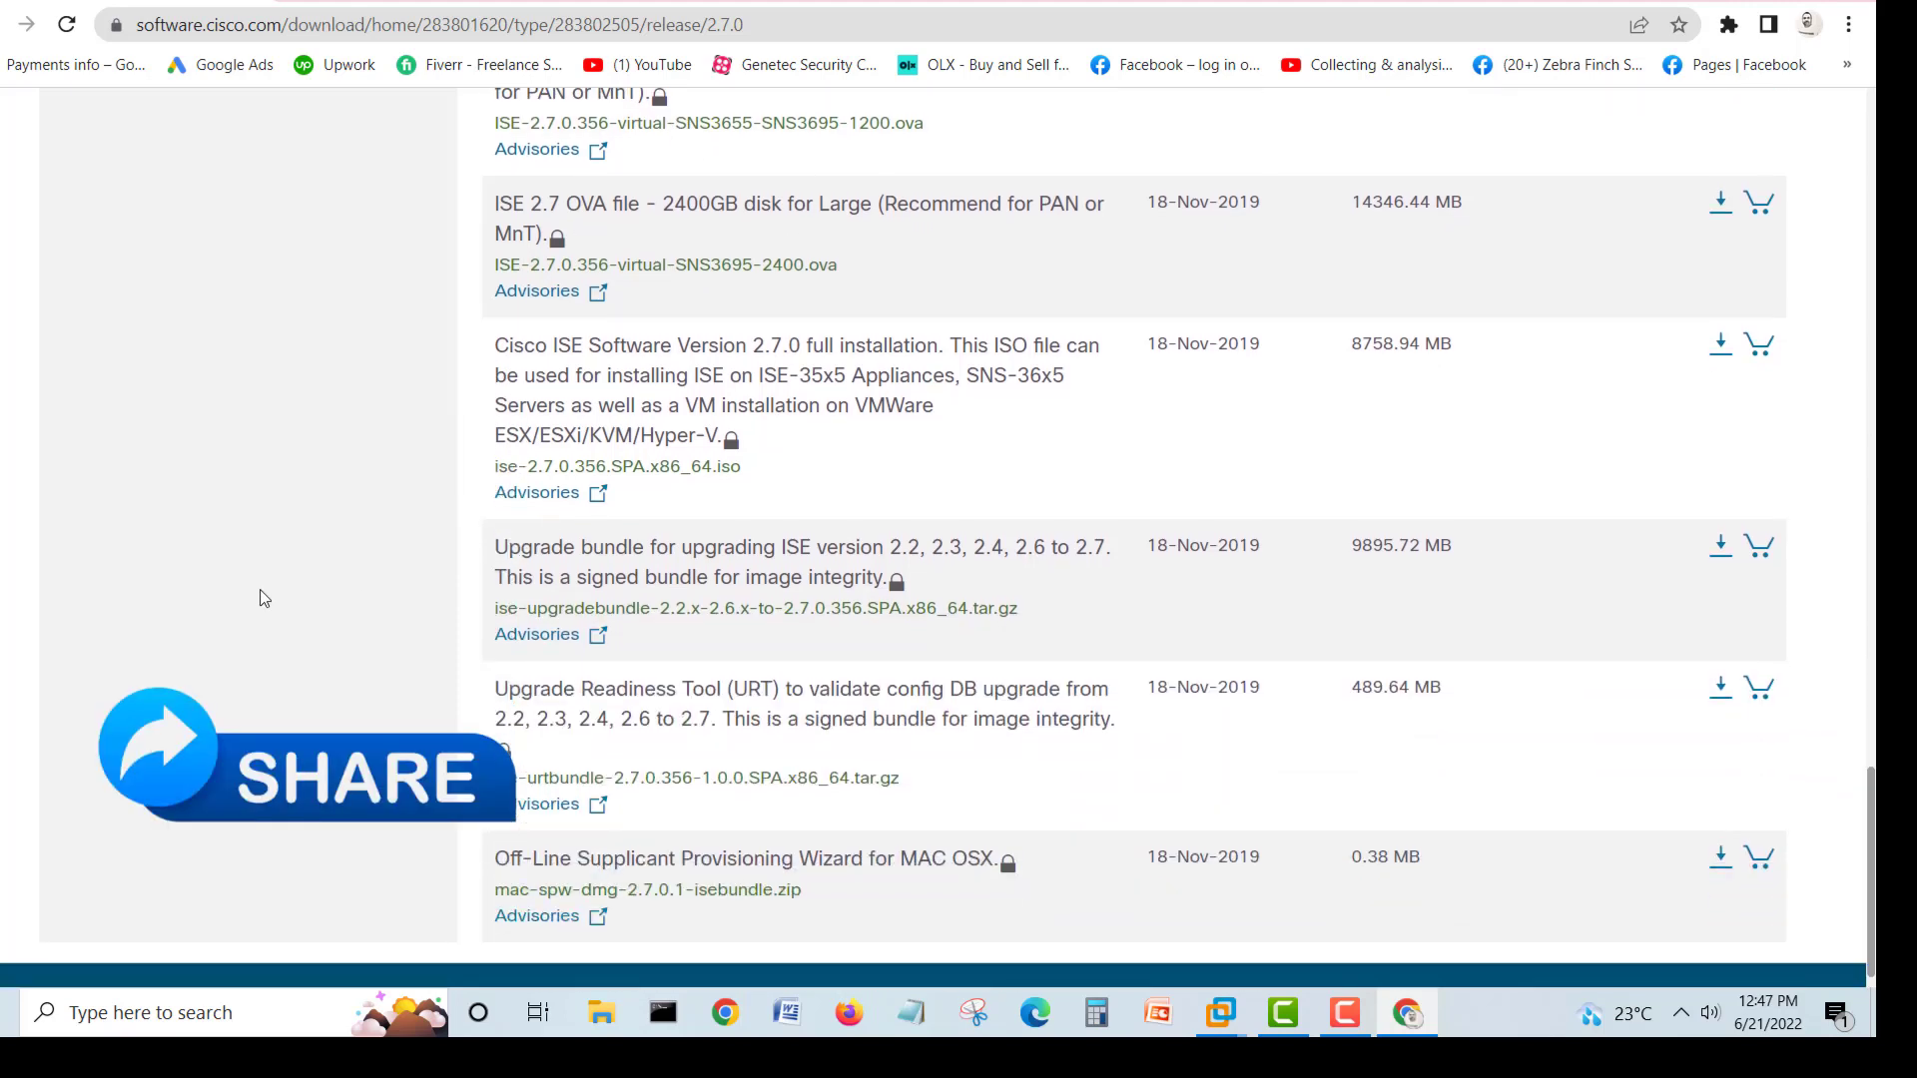
{"action": "scroll", "coordinate": [263, 597], "scroll_direction": "up", "scroll_amount": 8}
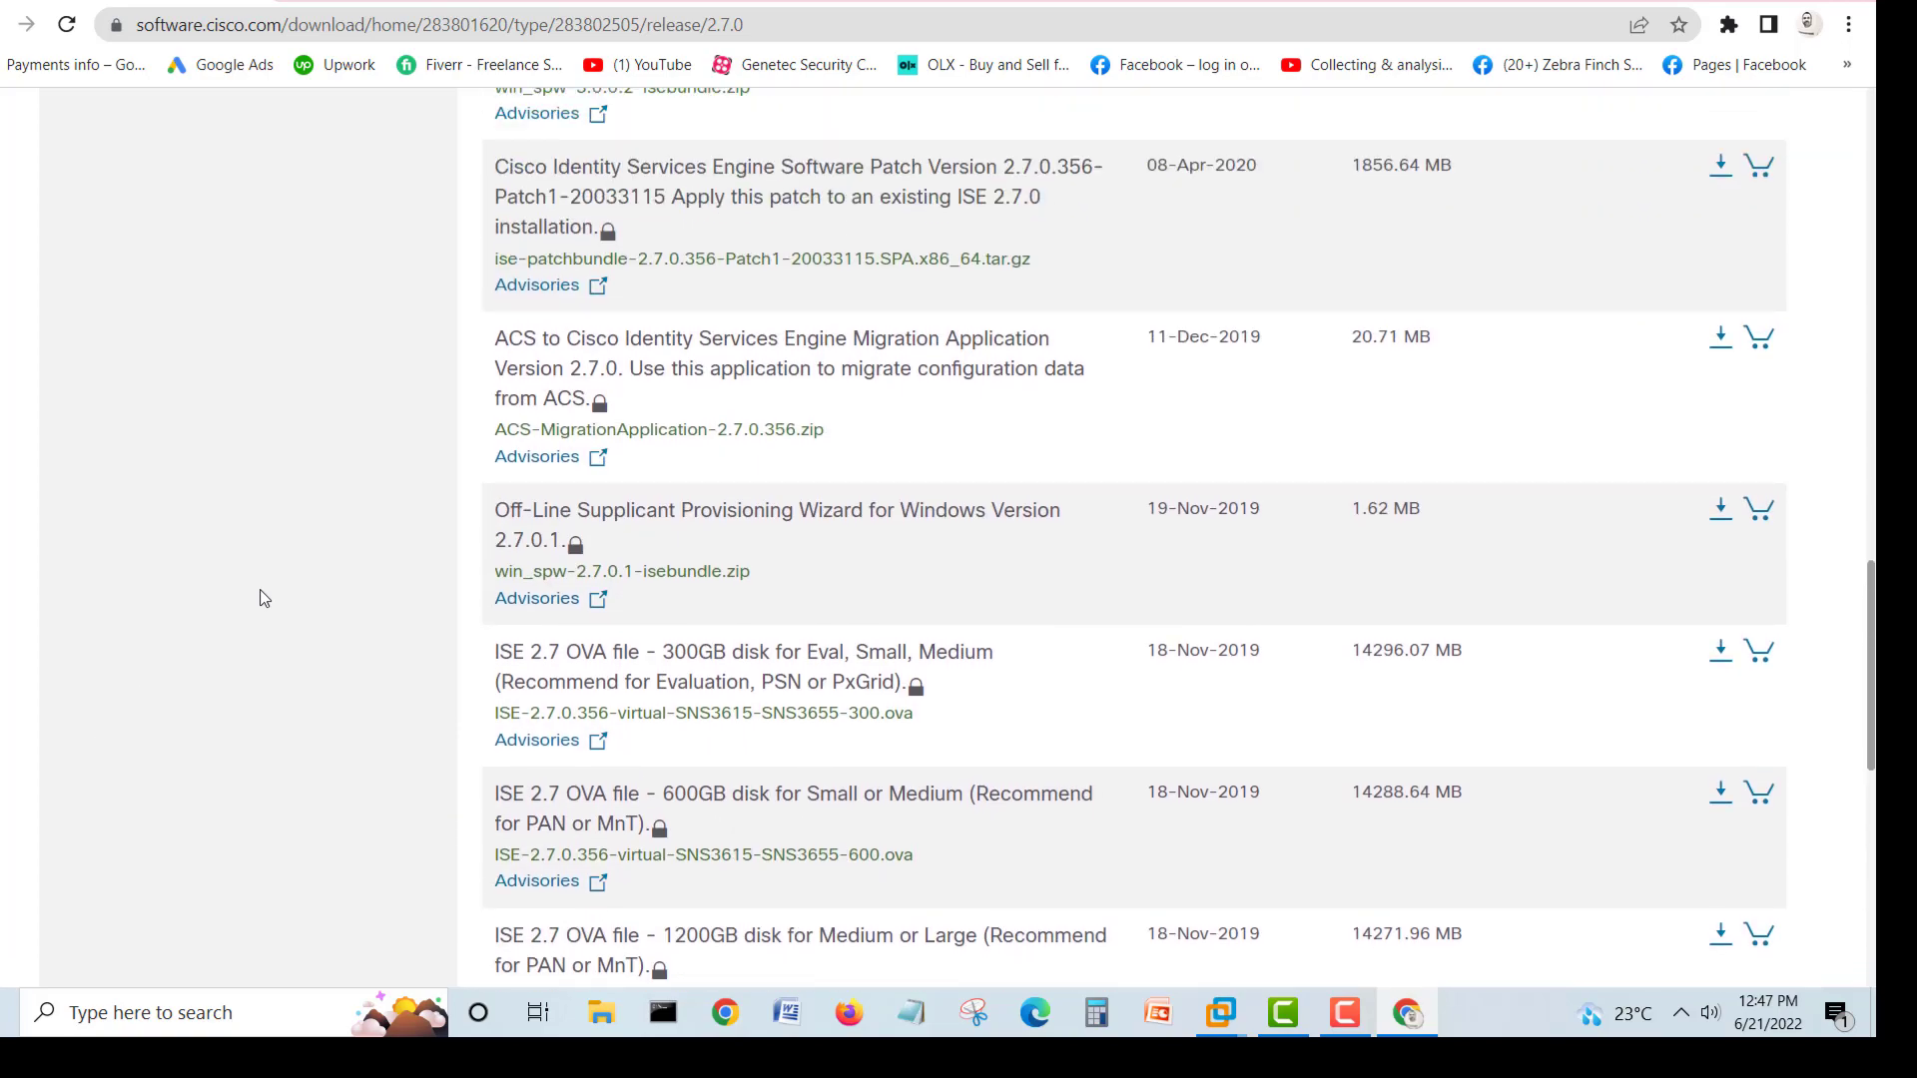
{"action": "scroll", "coordinate": [263, 597], "scroll_direction": "up", "scroll_amount": 15}
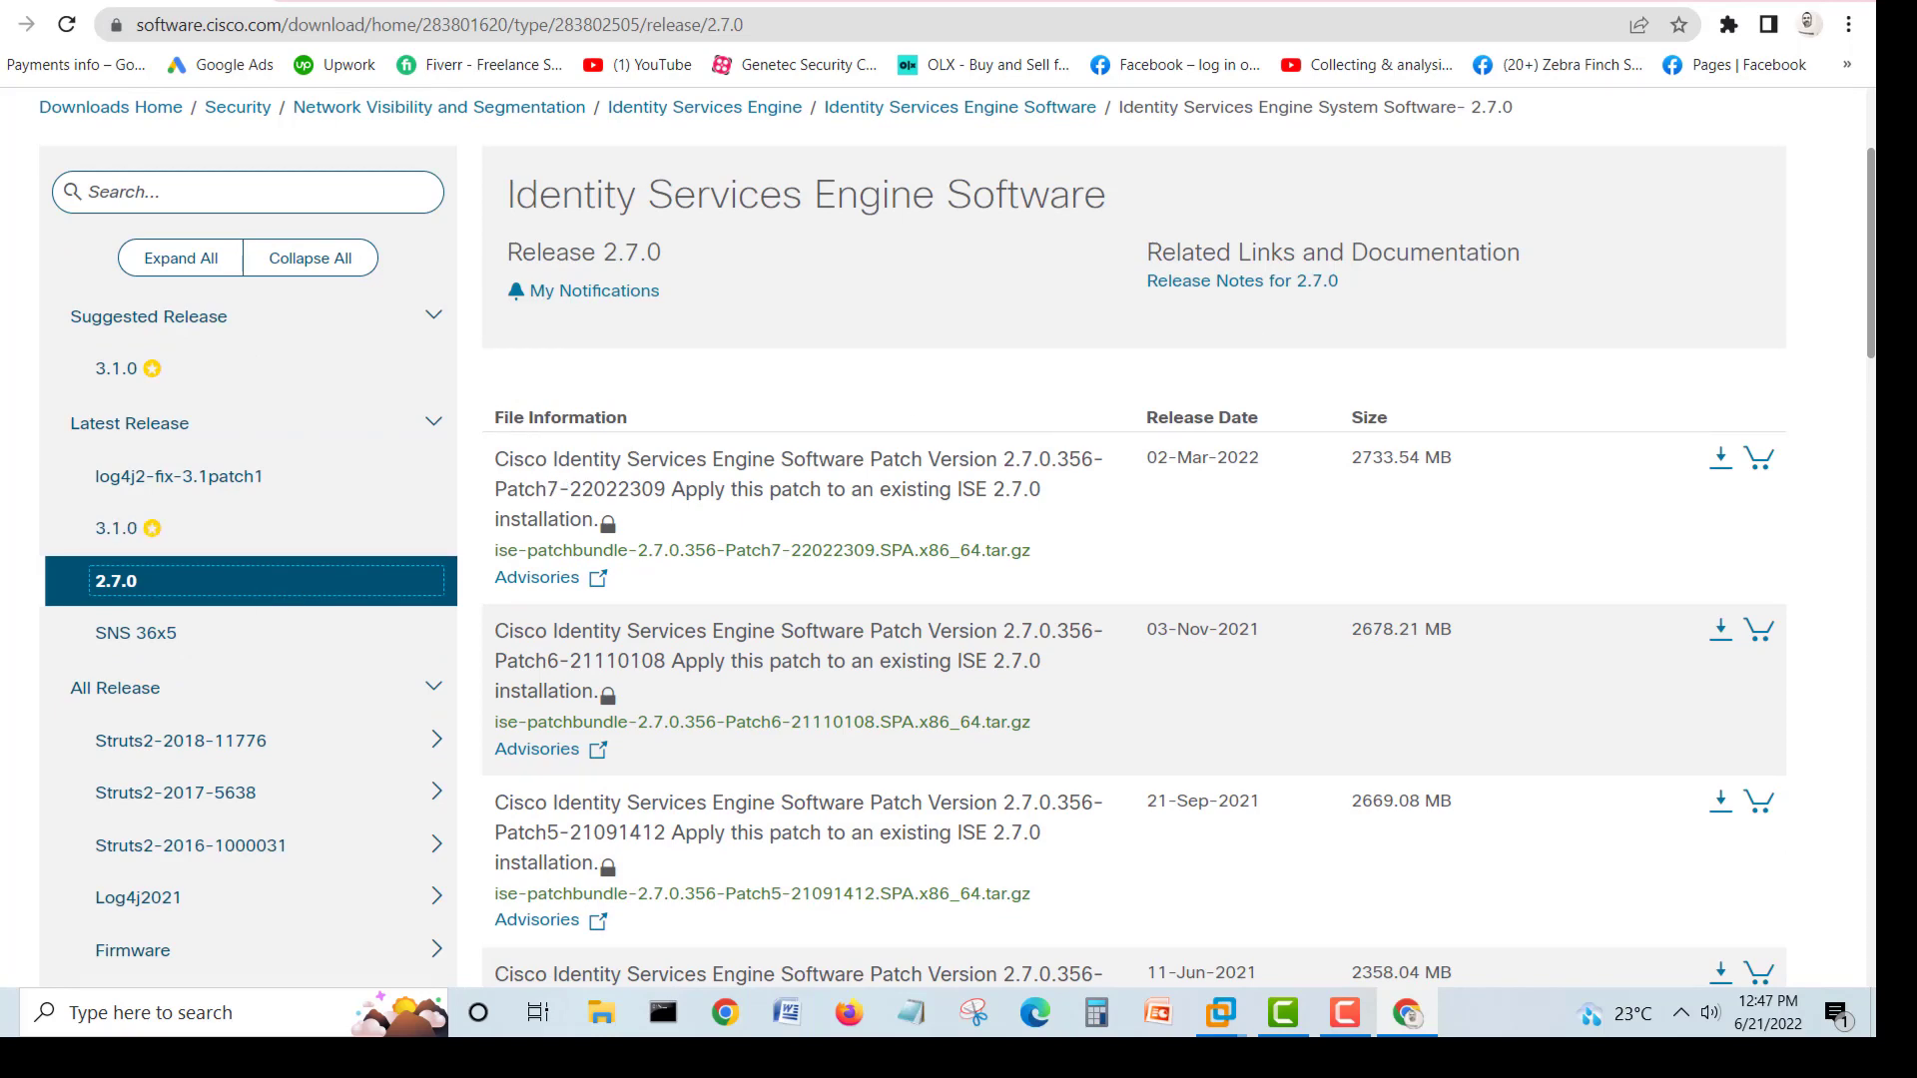
{"action": "left_click", "coordinate": [1855, 1]}
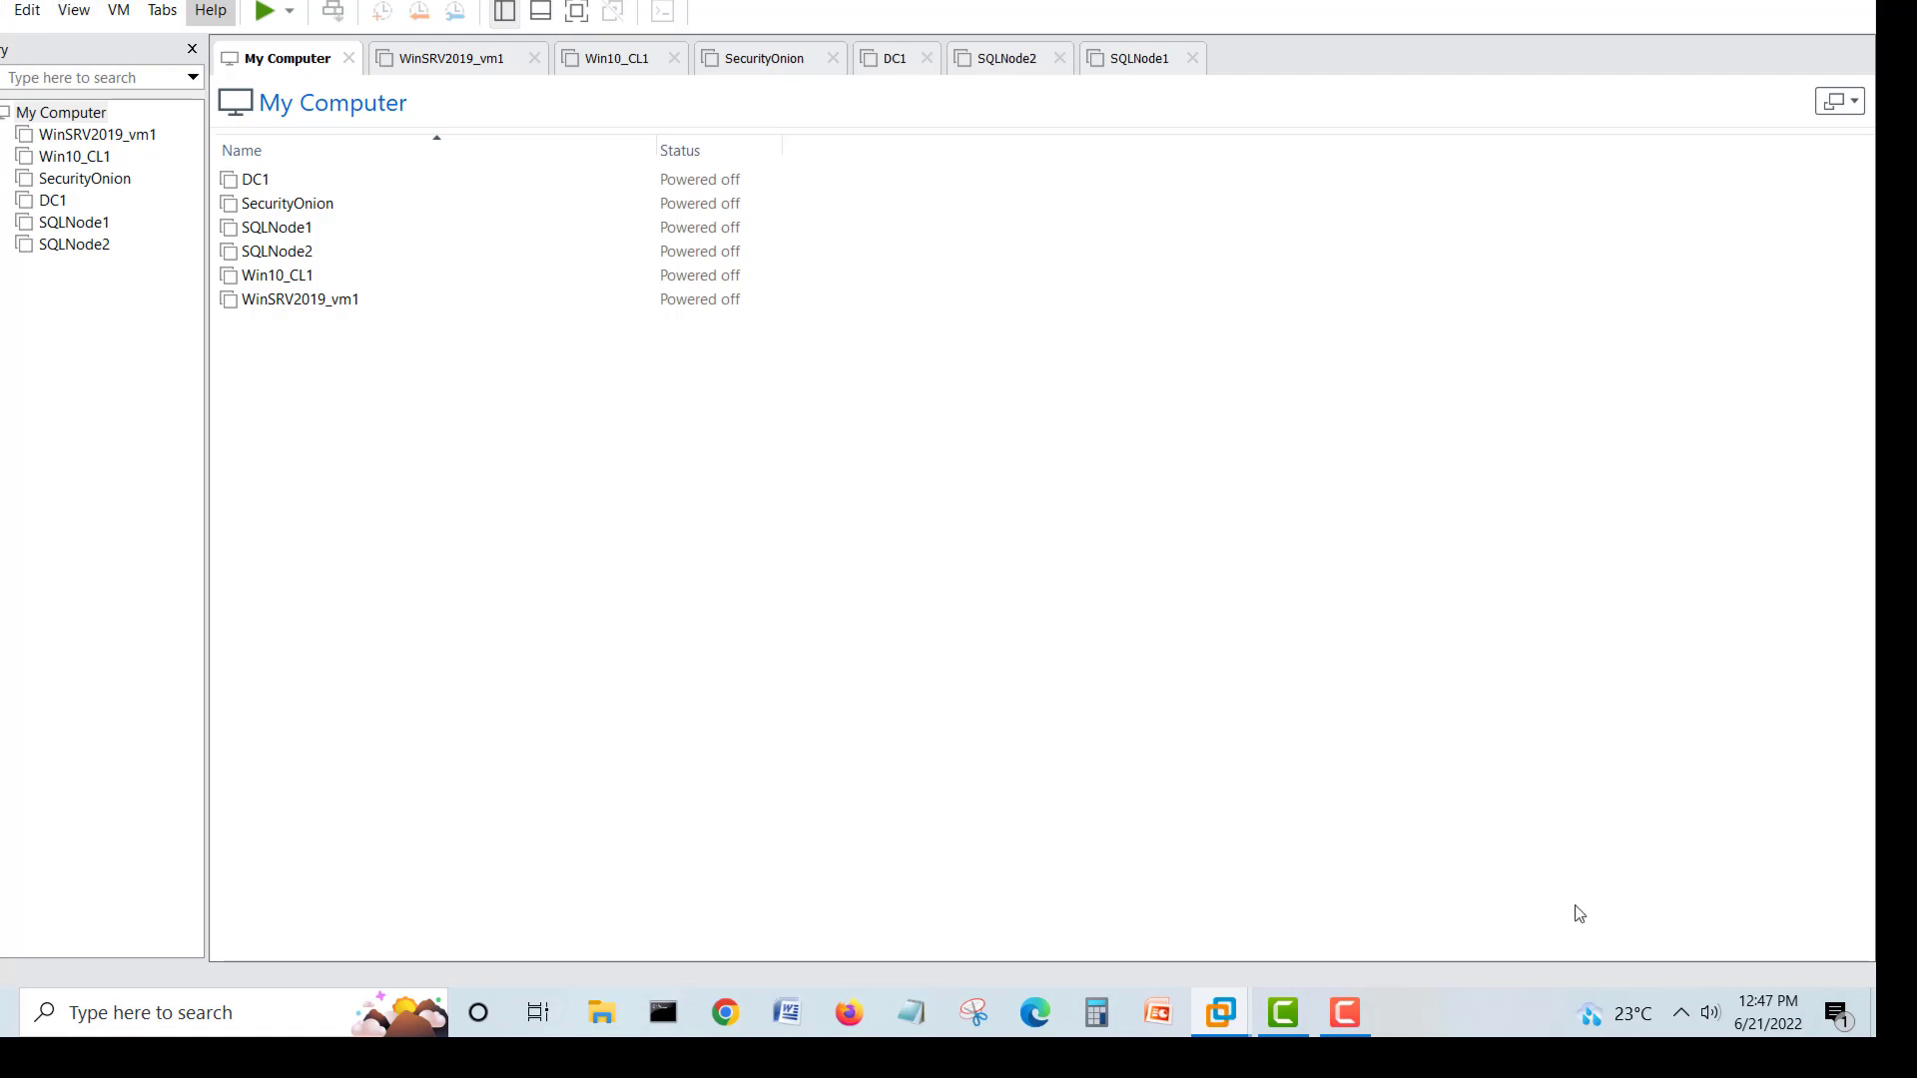
{"action": "left_click", "coordinate": [1681, 1013]}
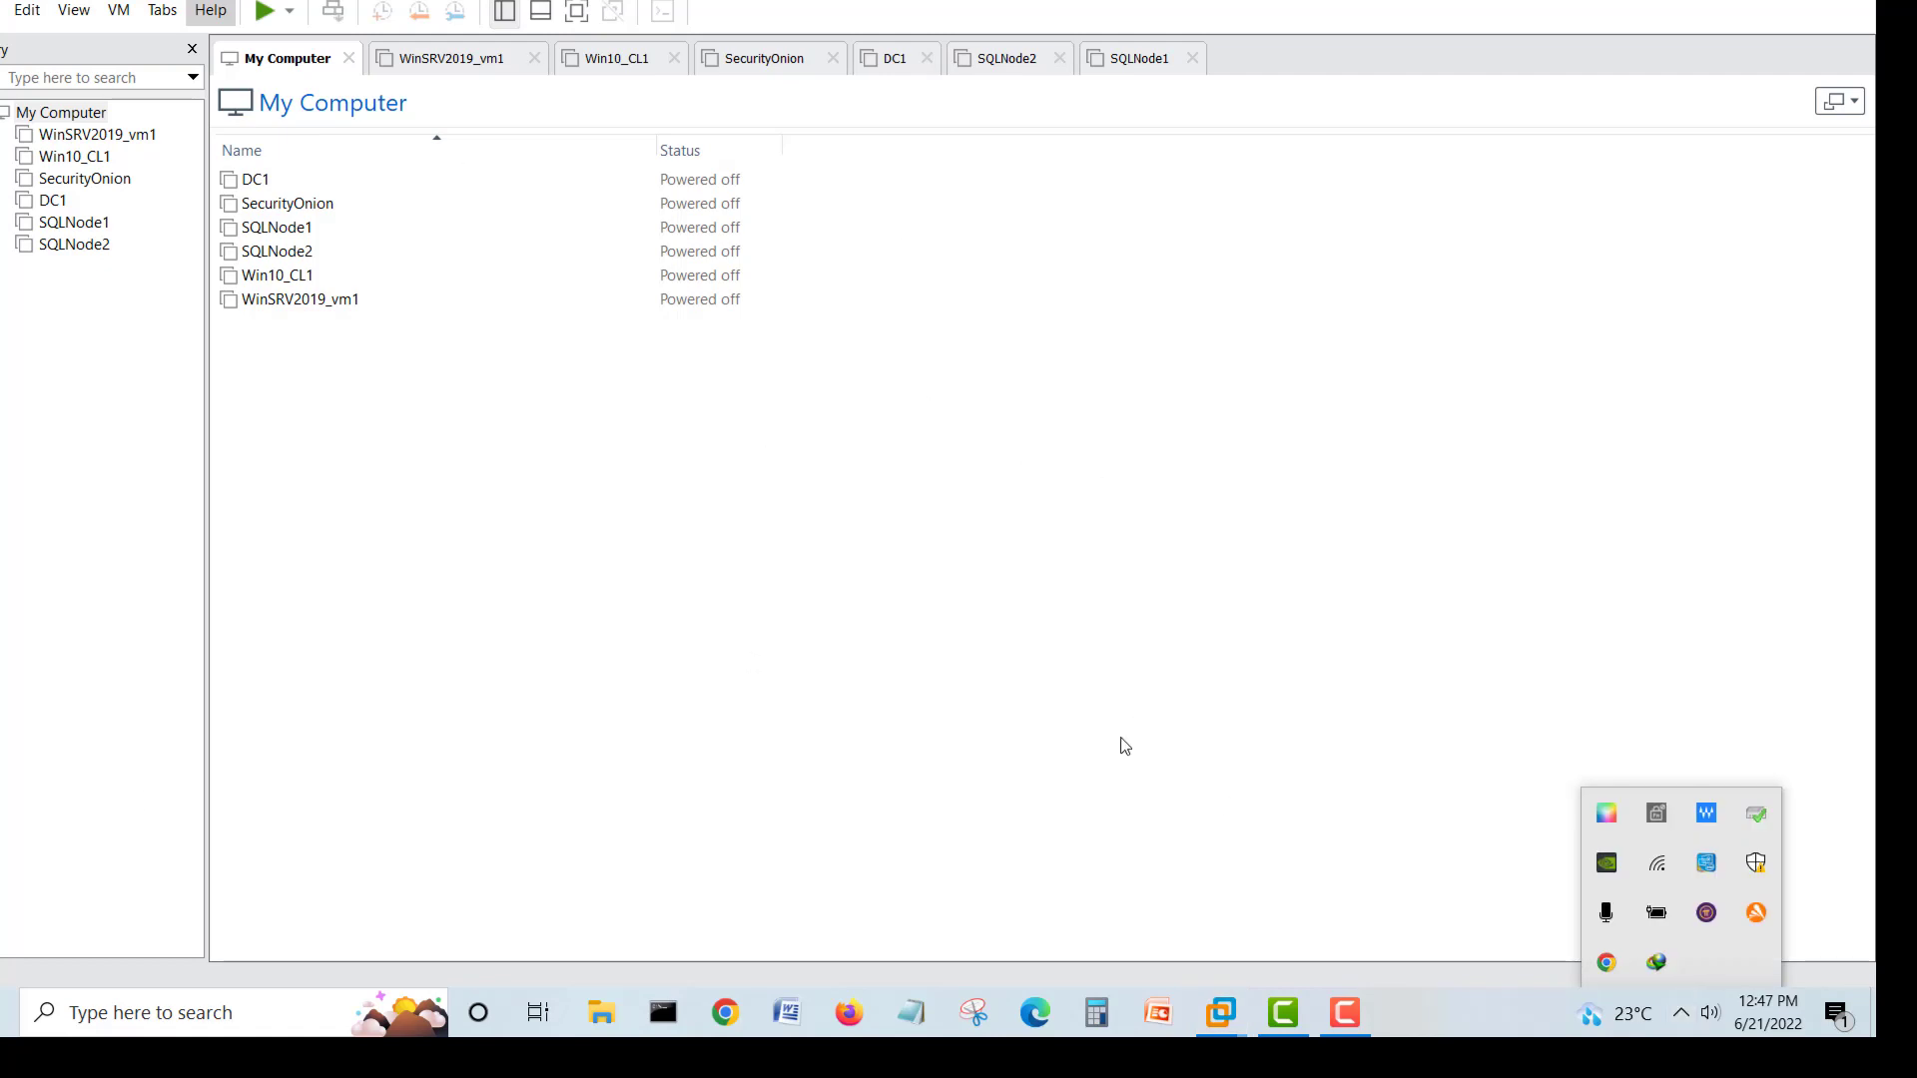
{"action": "left_click", "coordinate": [898, 840]}
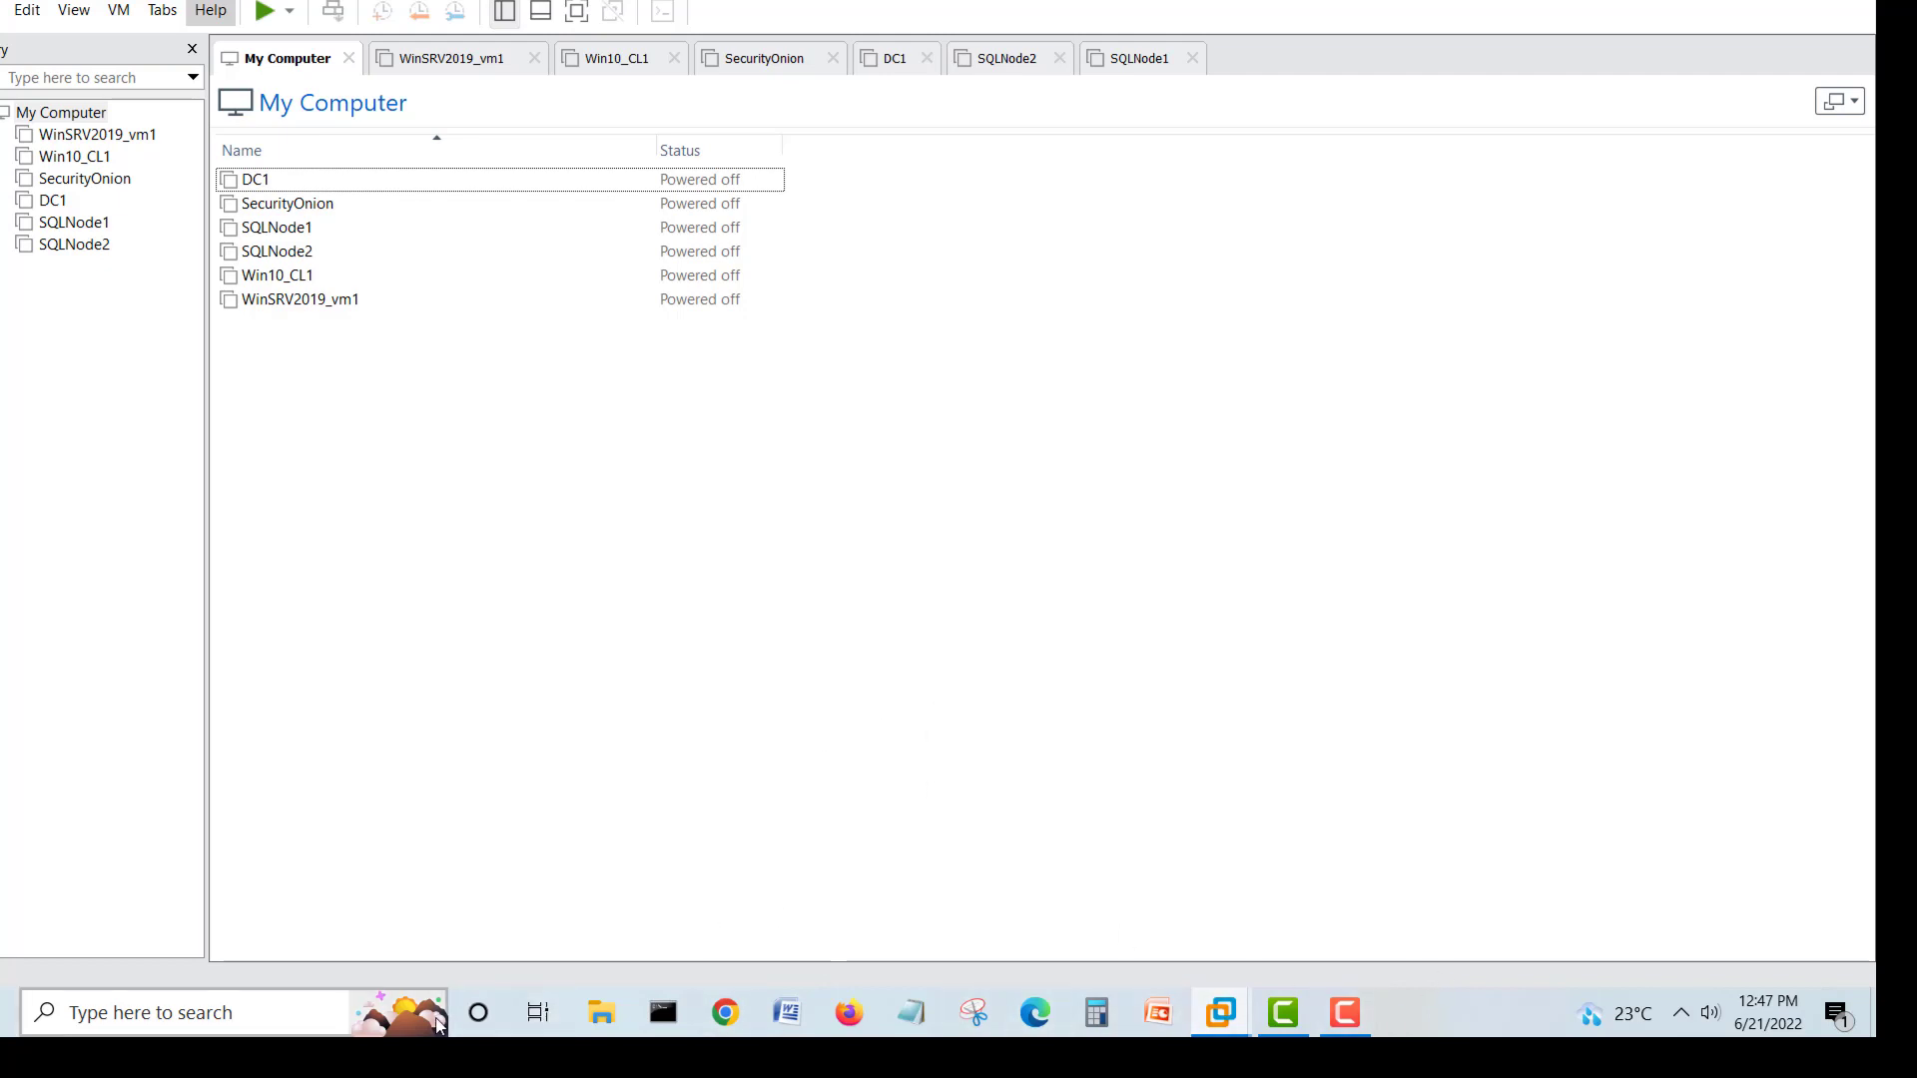
{"action": "mouse_move", "coordinate": [437, 1022]}
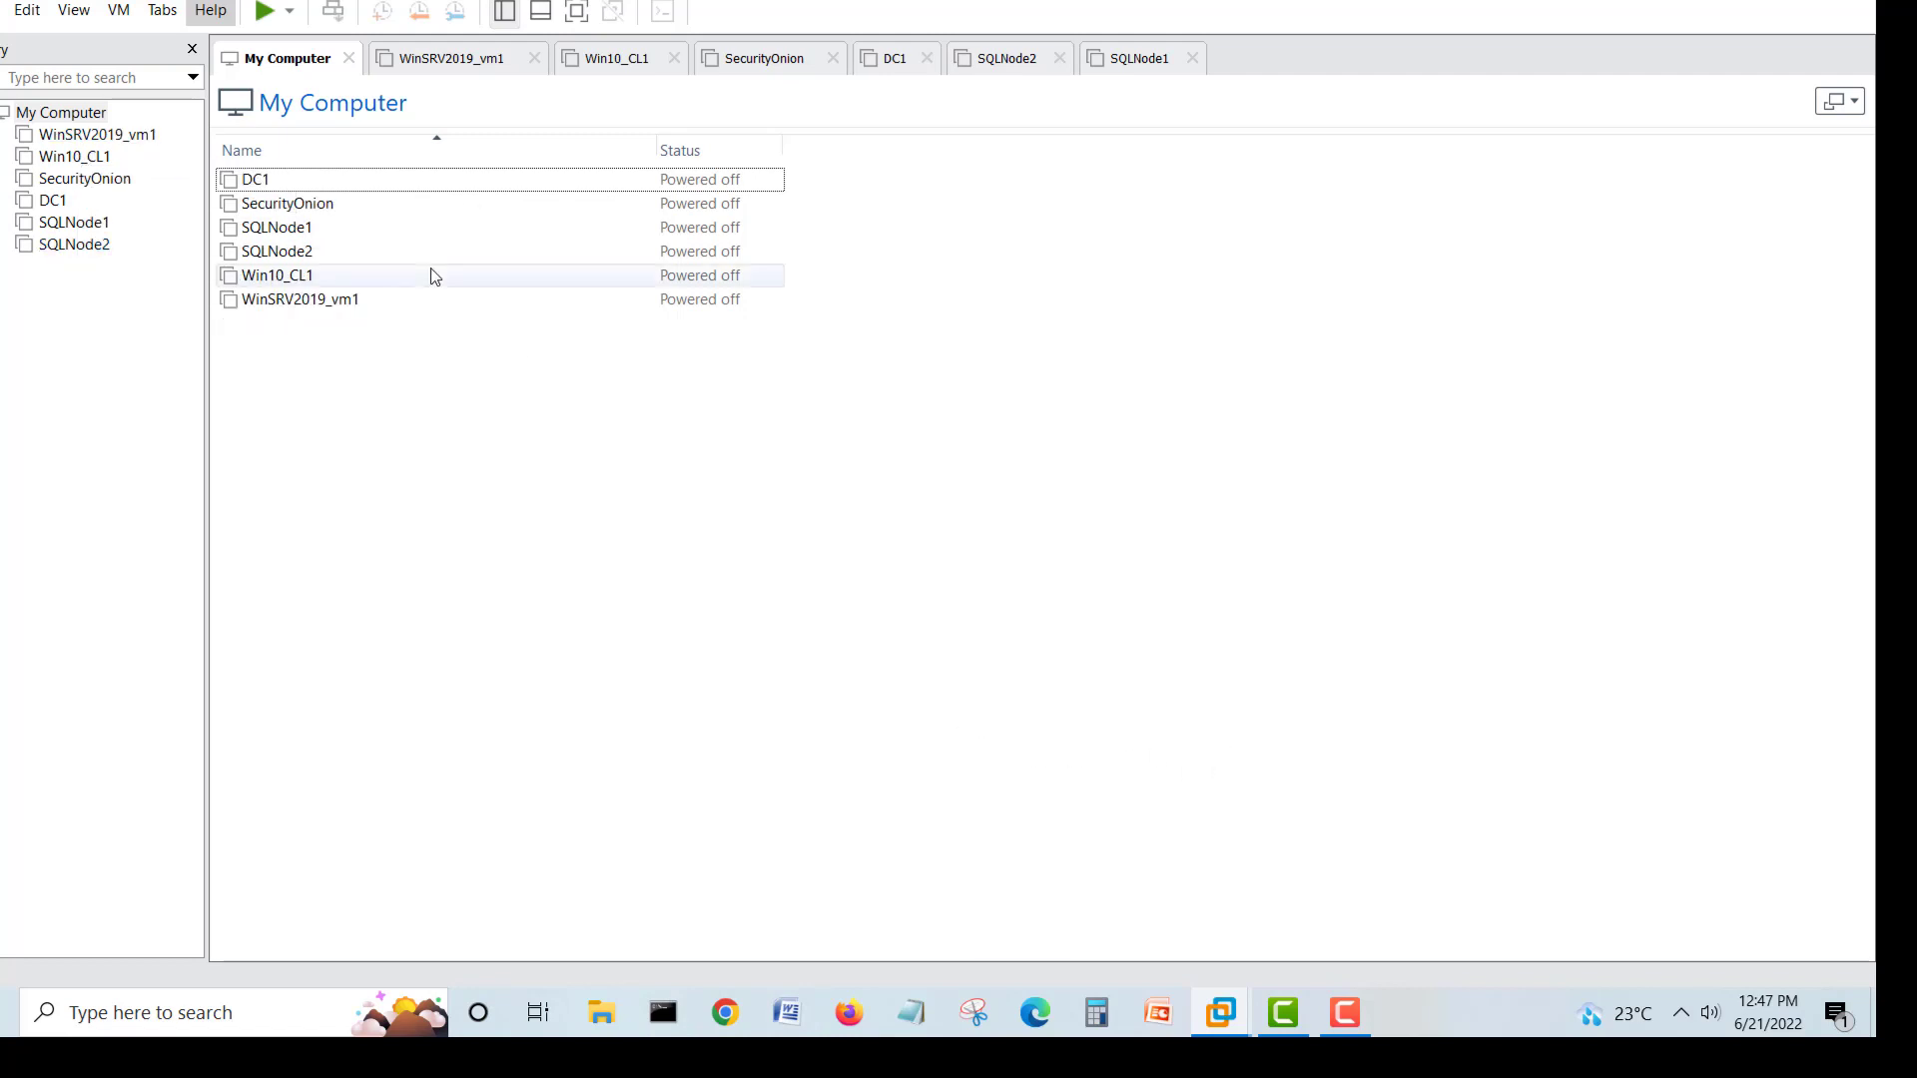
Step: Open the Virtual Network Editor and request administrator rights to change its settings
{"action": "left_click", "coordinate": [20, 12]}
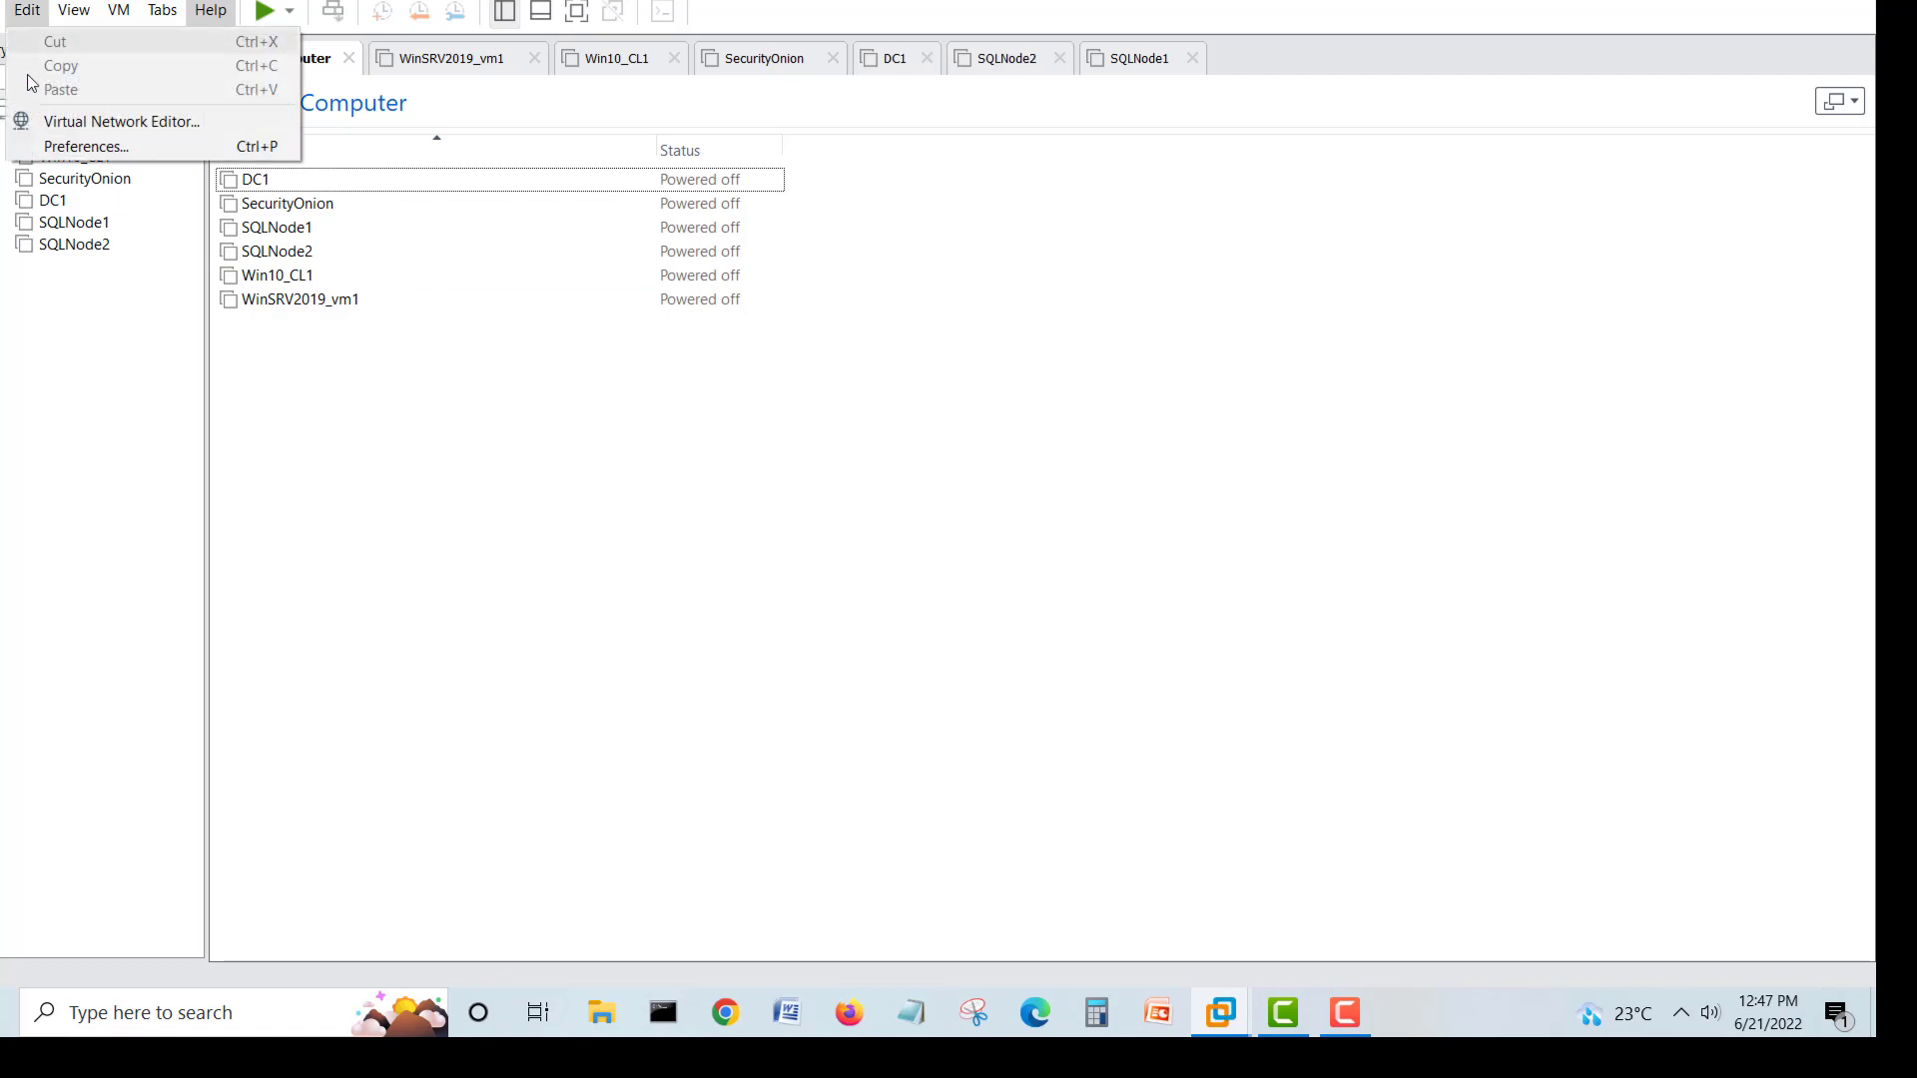
{"action": "left_click", "coordinate": [86, 122]}
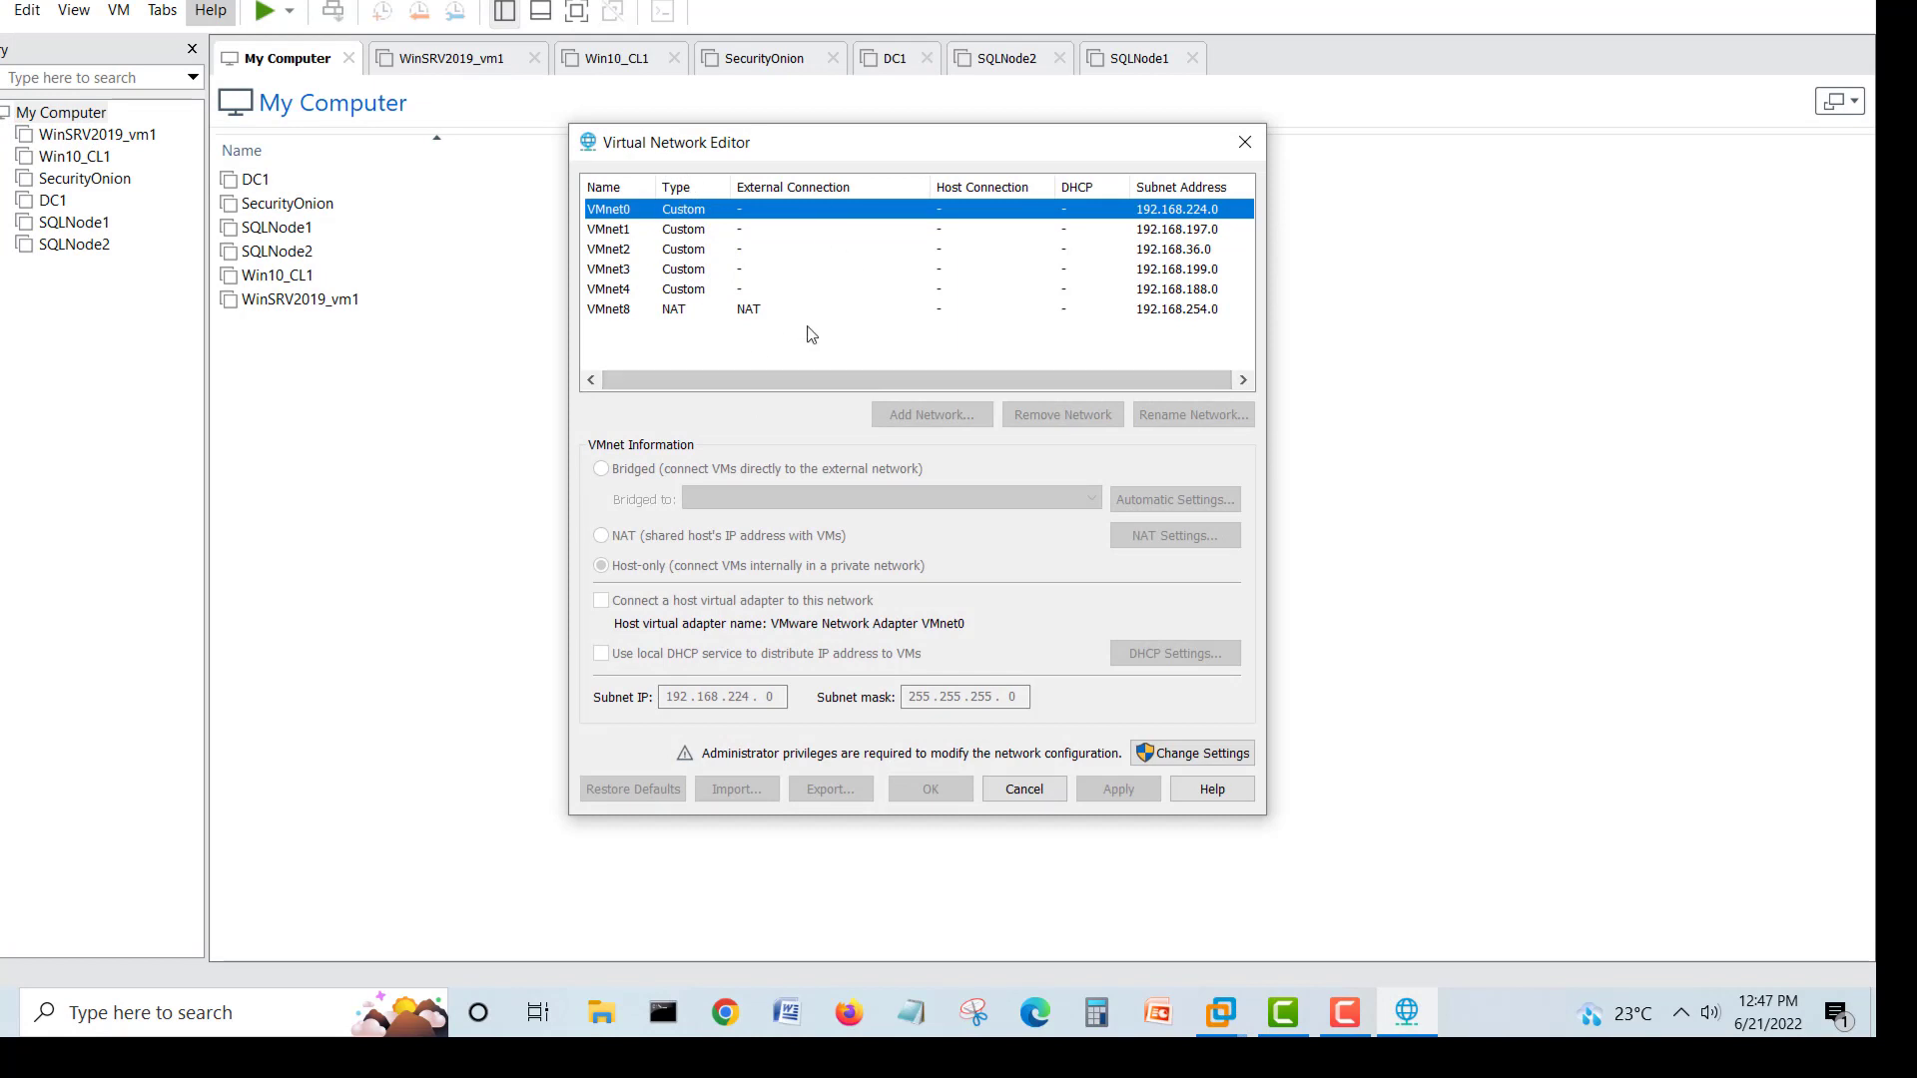
{"action": "left_click", "coordinate": [1173, 752]}
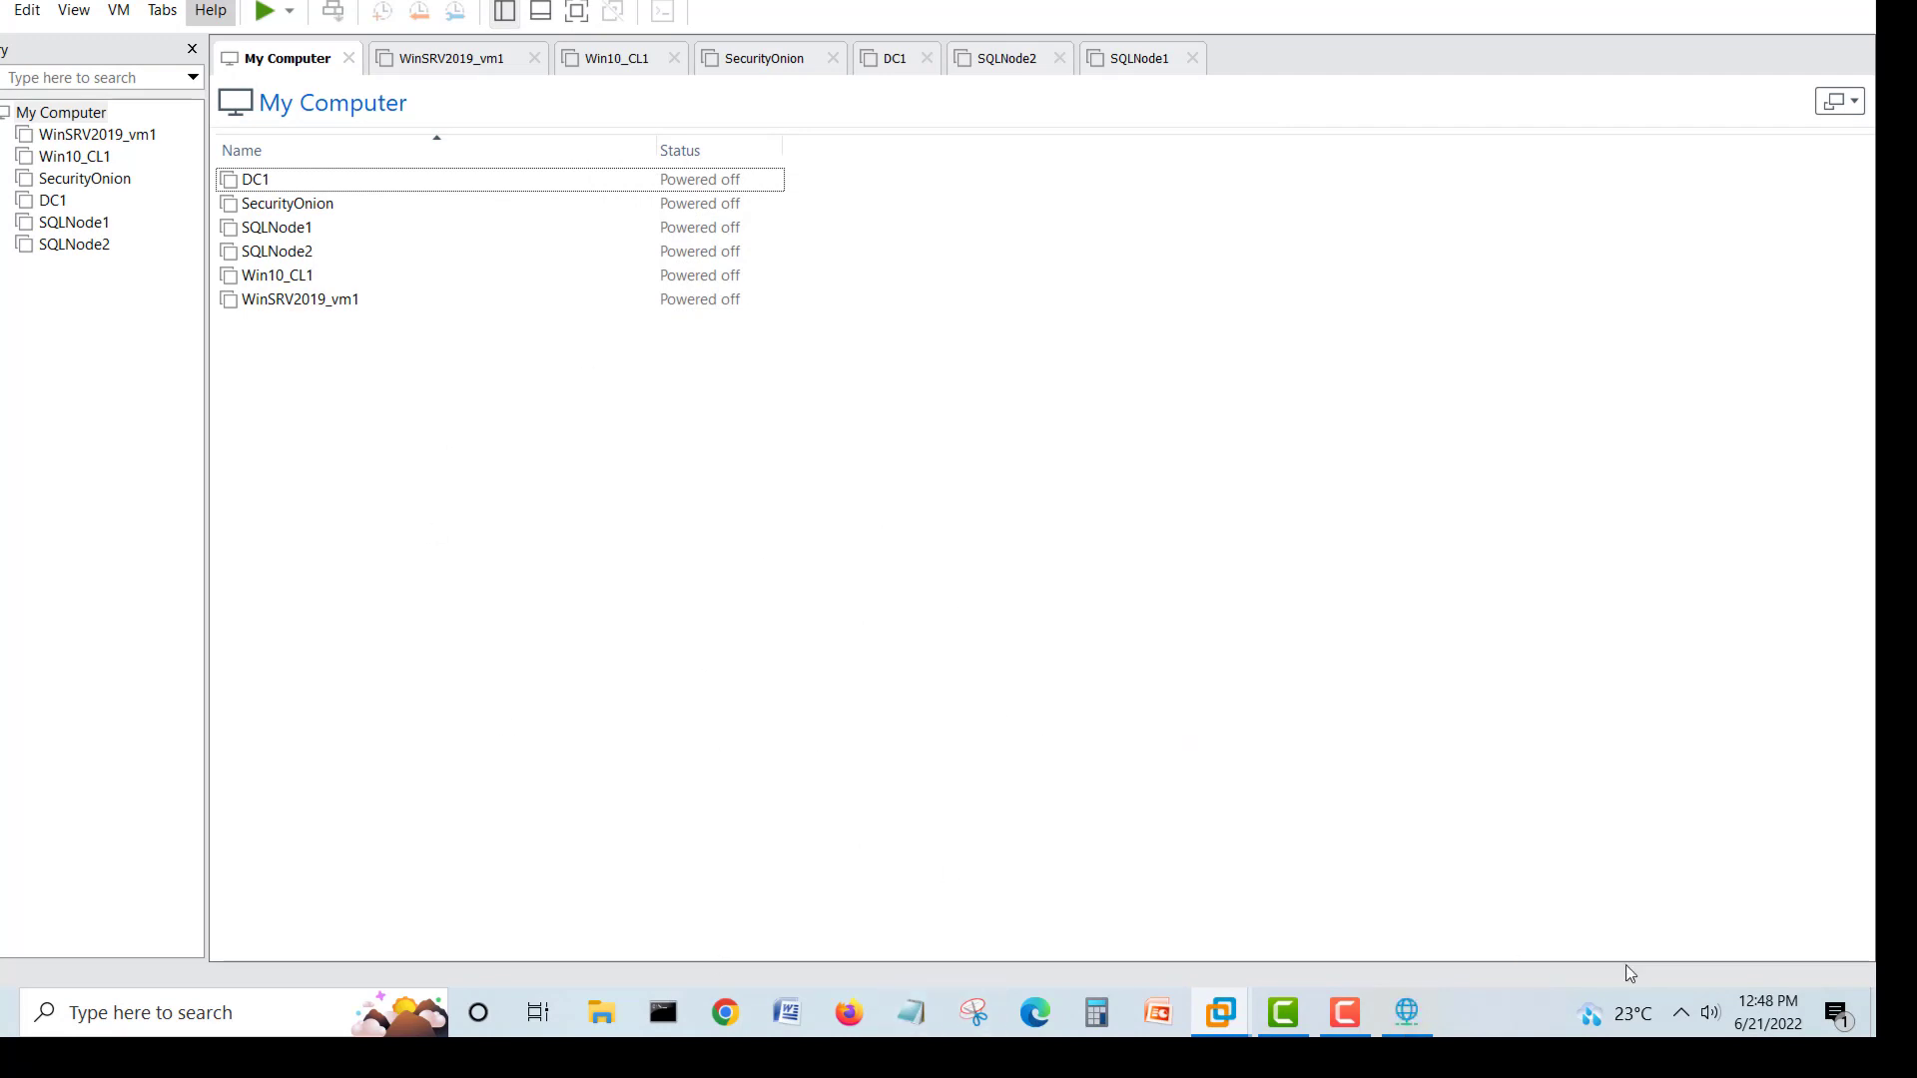
{"action": "right_click", "coordinate": [1684, 1013]}
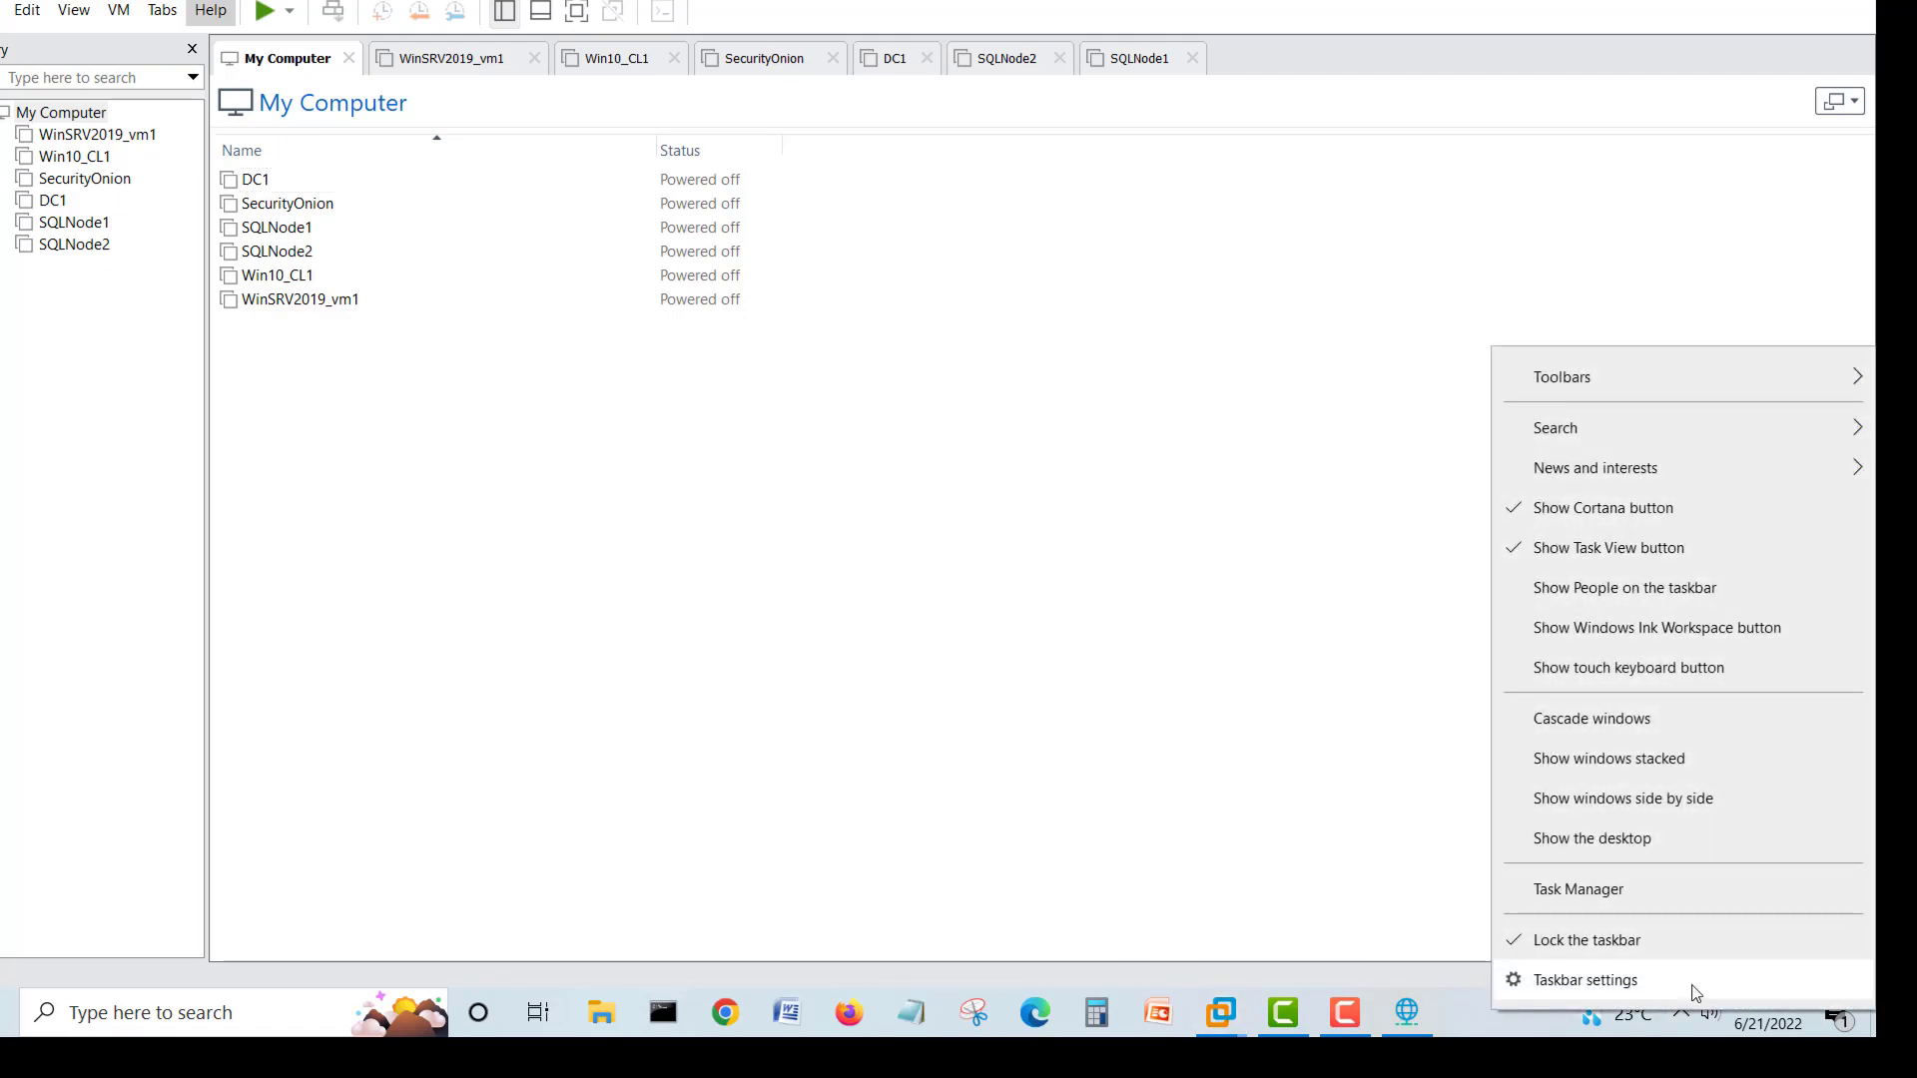
{"action": "left_click", "coordinate": [1614, 894]}
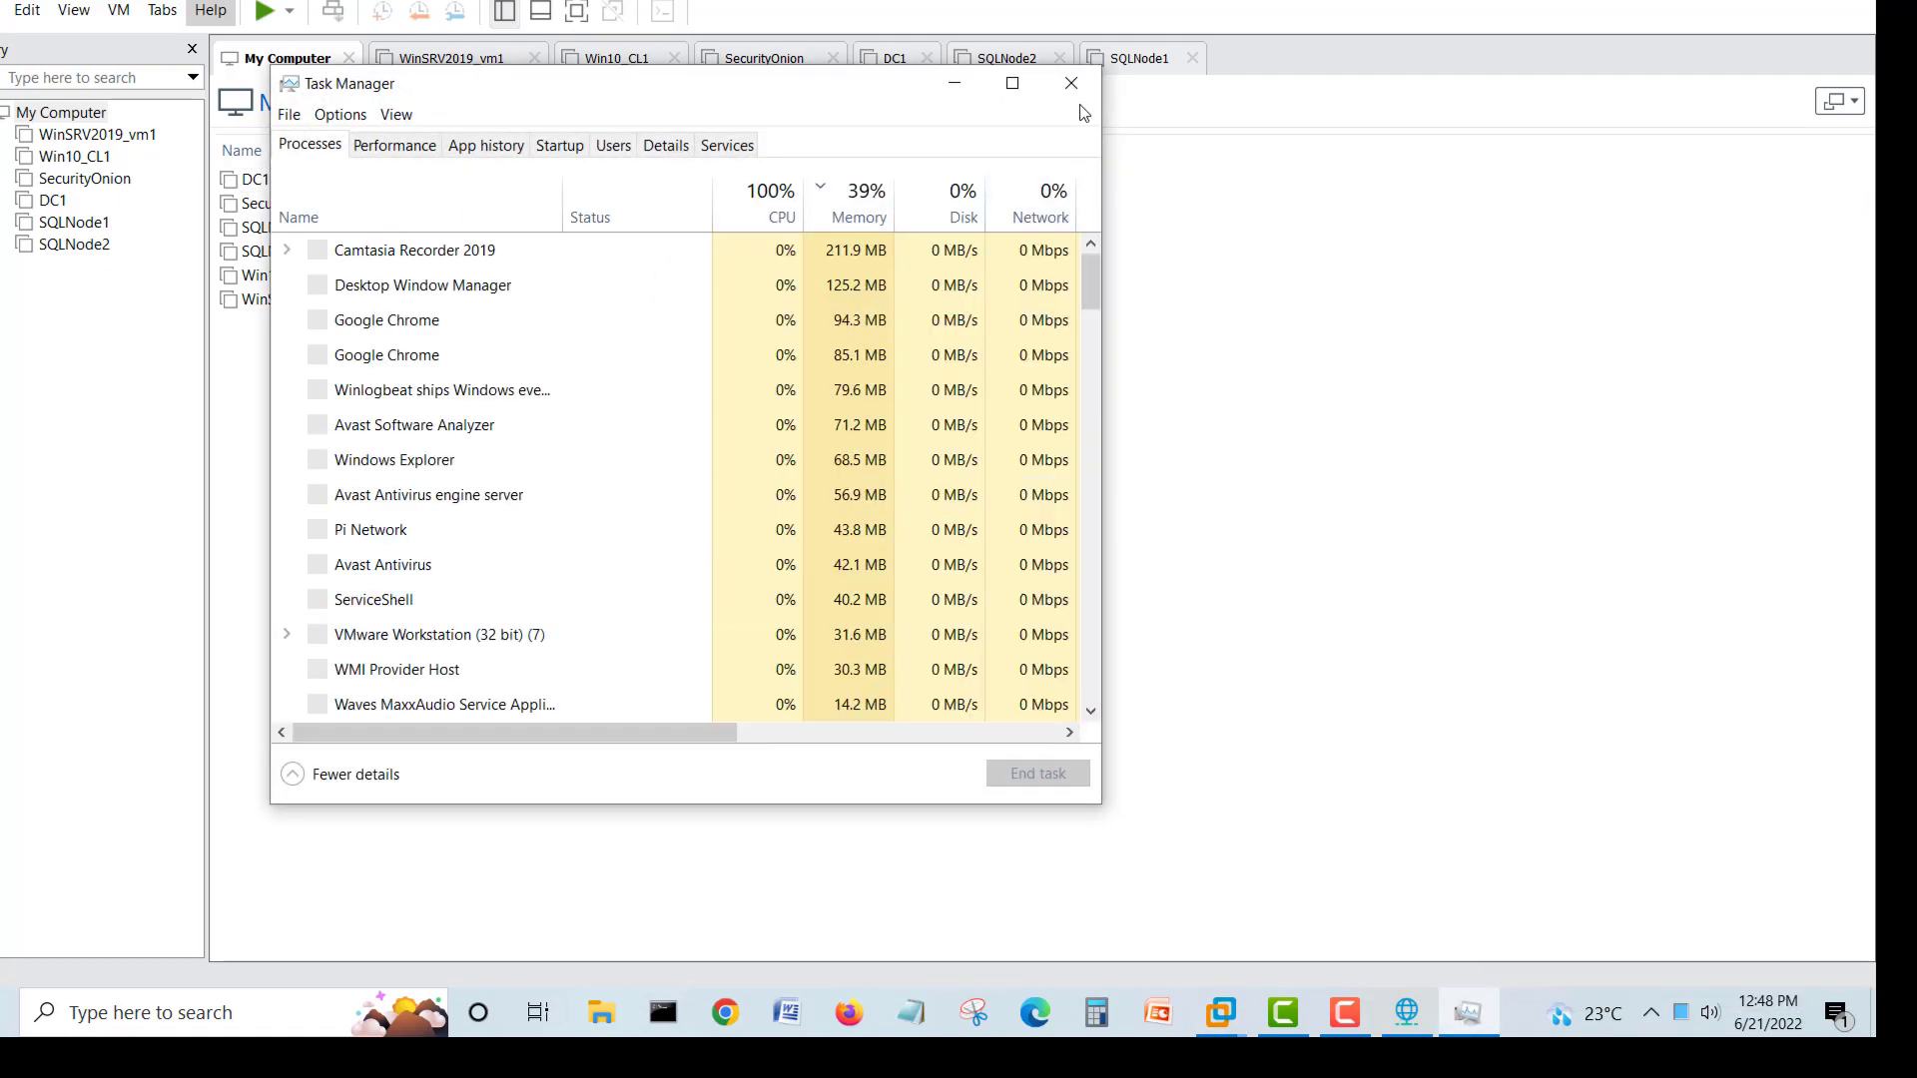
{"action": "right_click", "coordinate": [1685, 1011]}
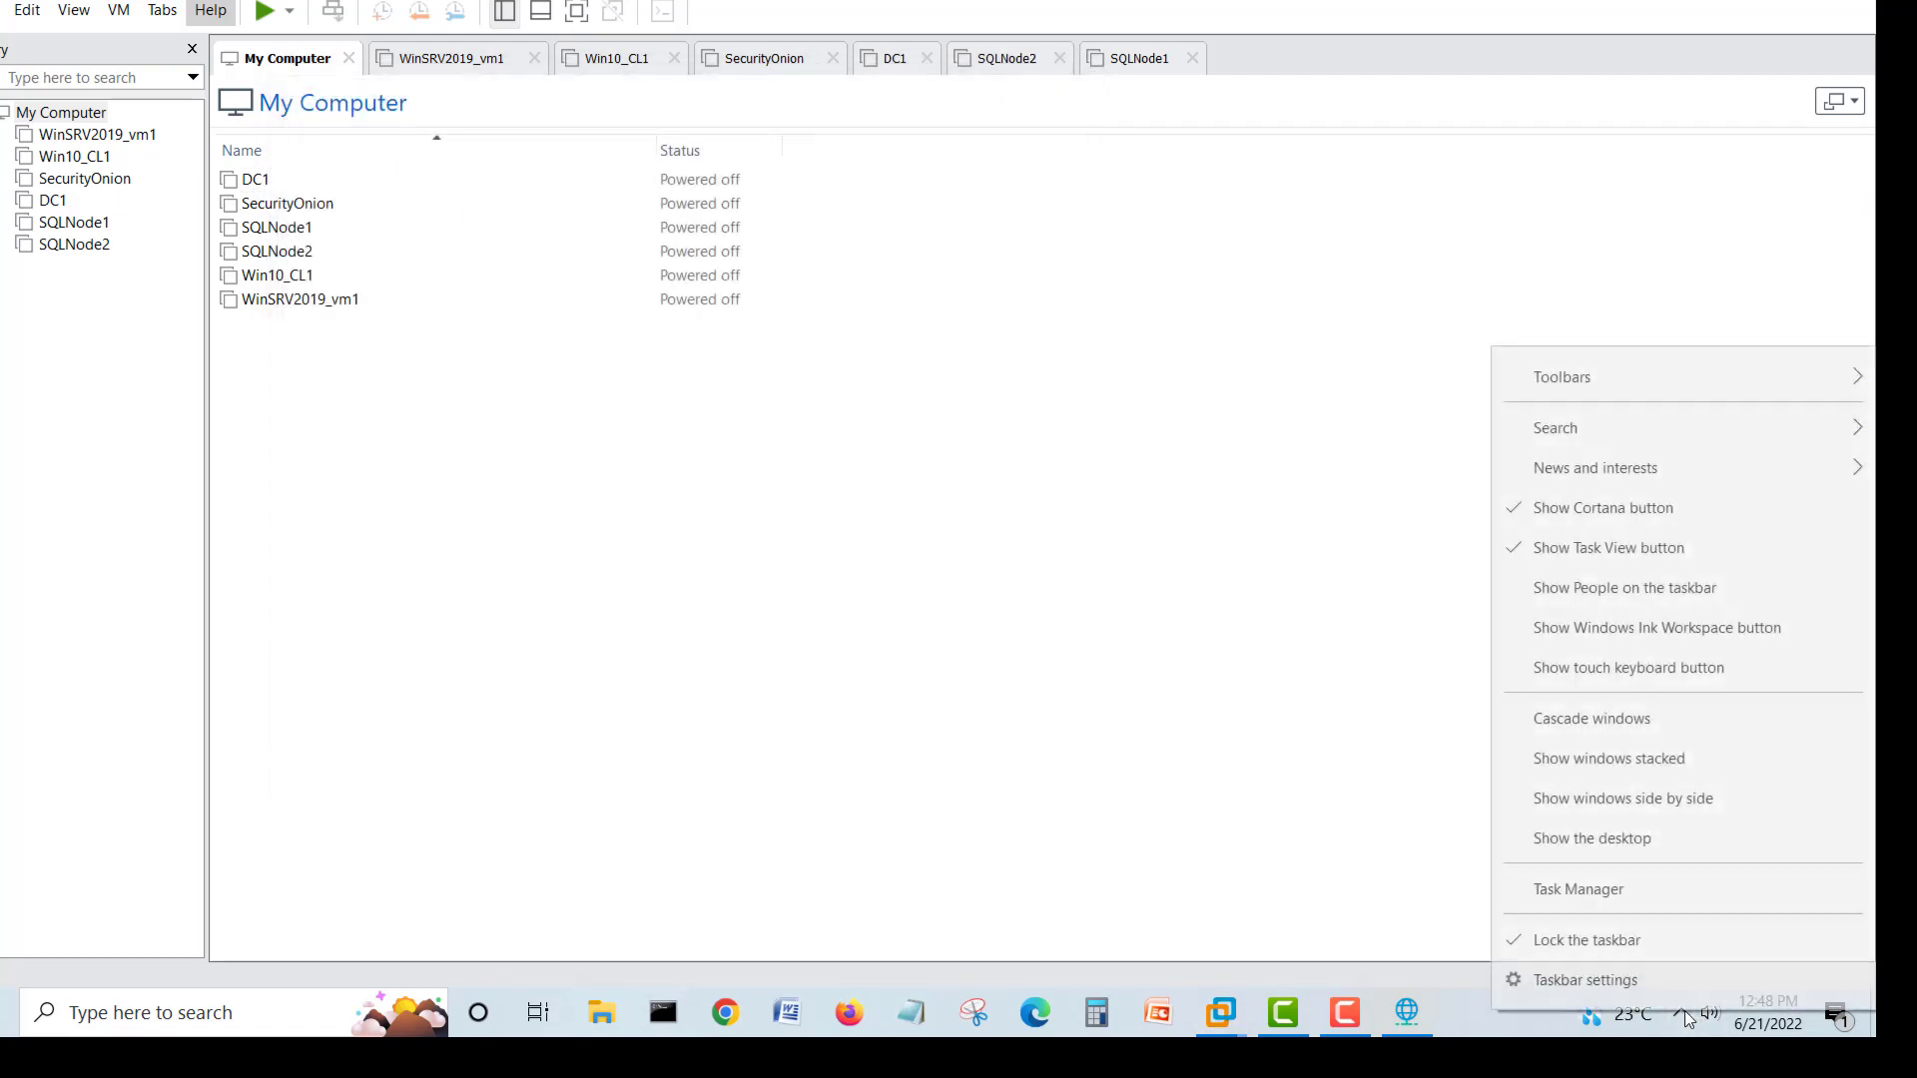
{"action": "right_click", "coordinate": [1711, 1019]}
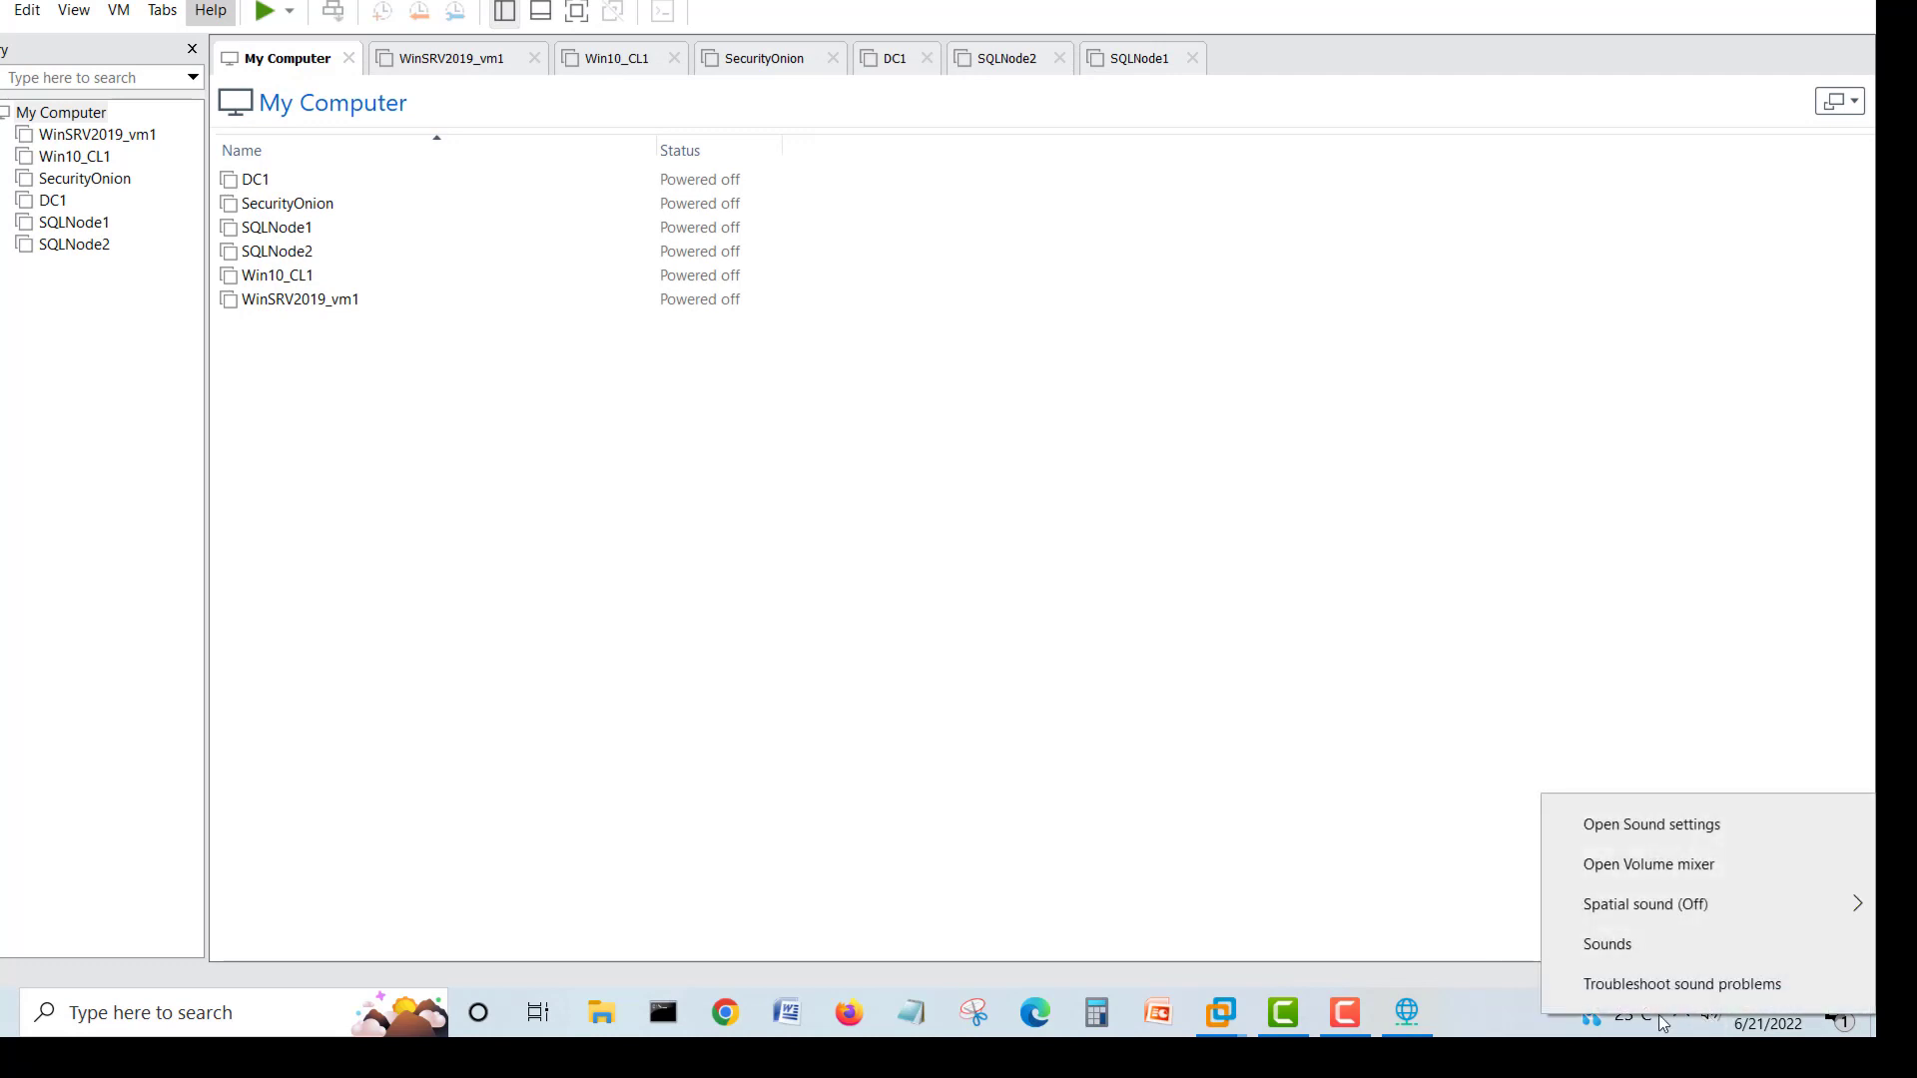
{"action": "left_click", "coordinate": [1657, 1015]}
Step: Open the host's network adapter options, examine the Wi-Fi adapter in Network Connections, and return to VMware Workstation
{"action": "left_click", "coordinate": [1681, 1010]}
{"action": "right_click", "coordinate": [1661, 861]}
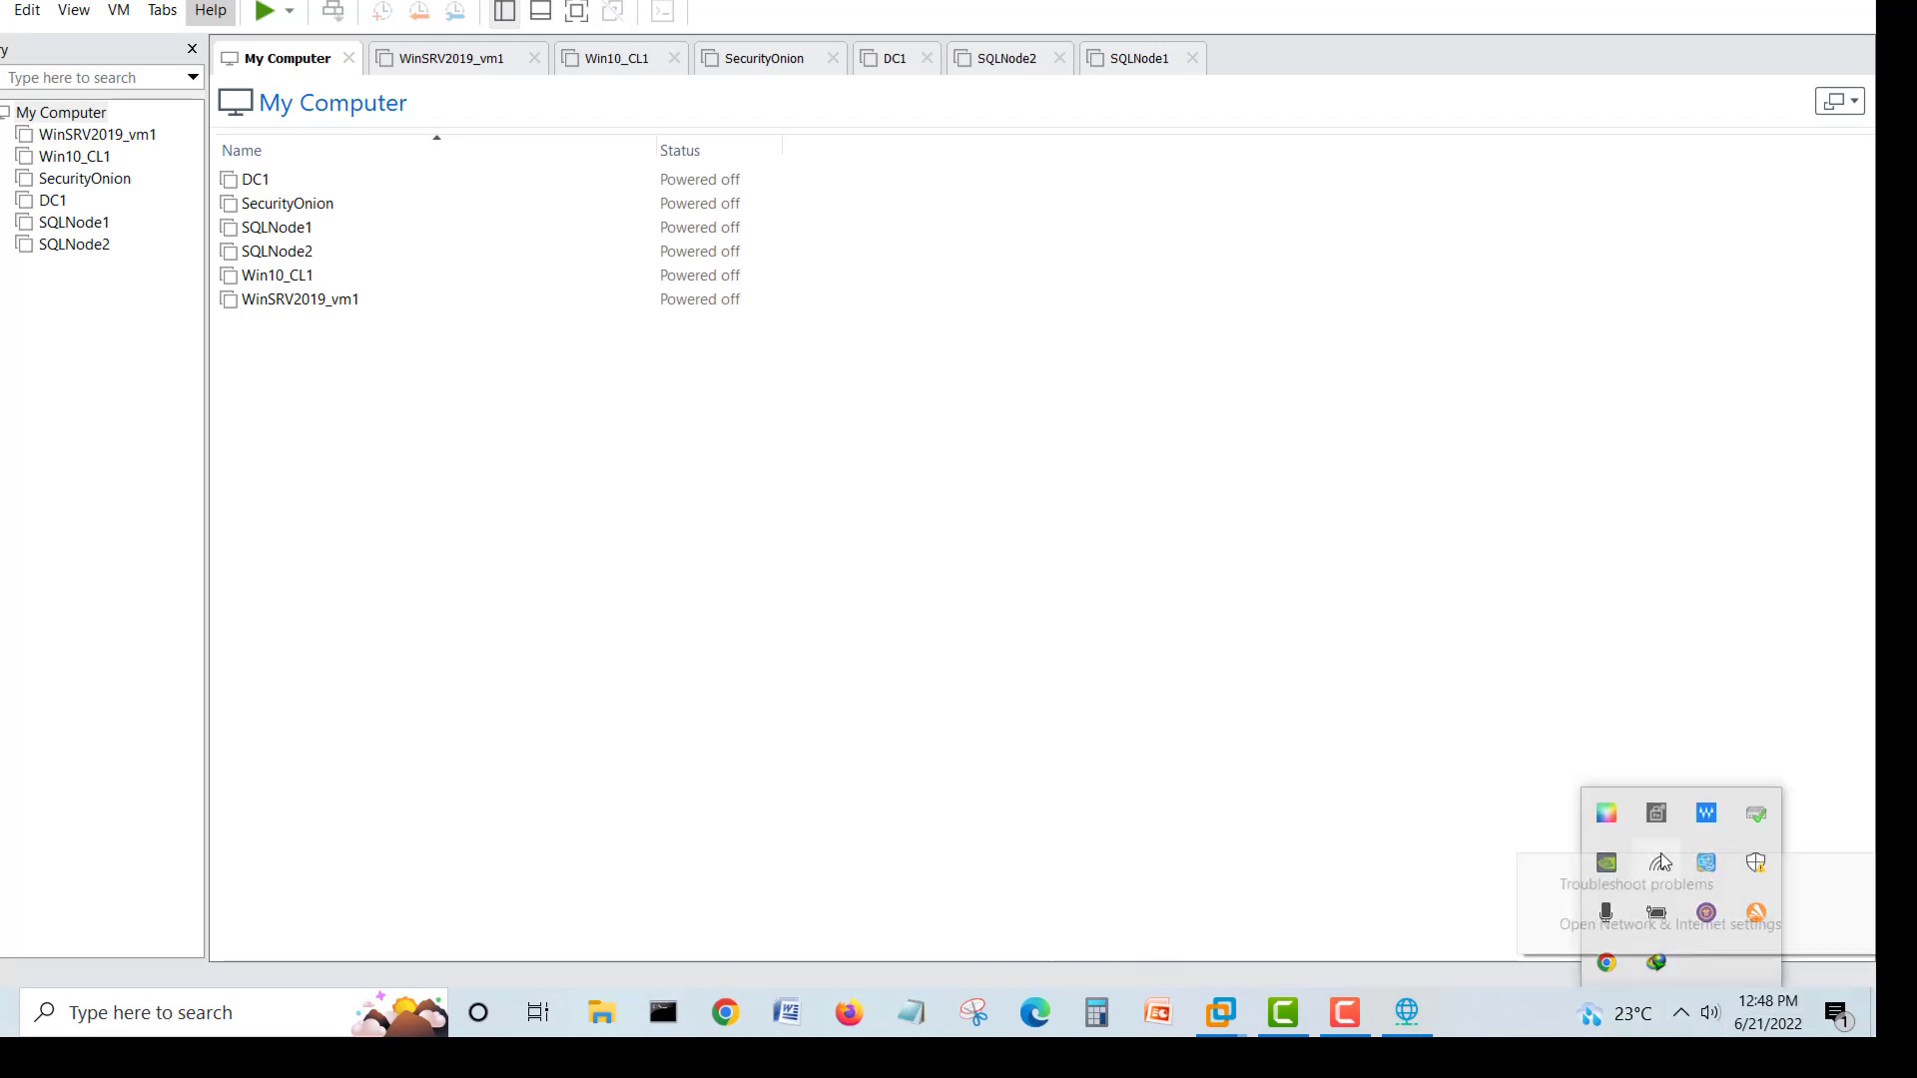
{"action": "left_click", "coordinate": [1657, 923]}
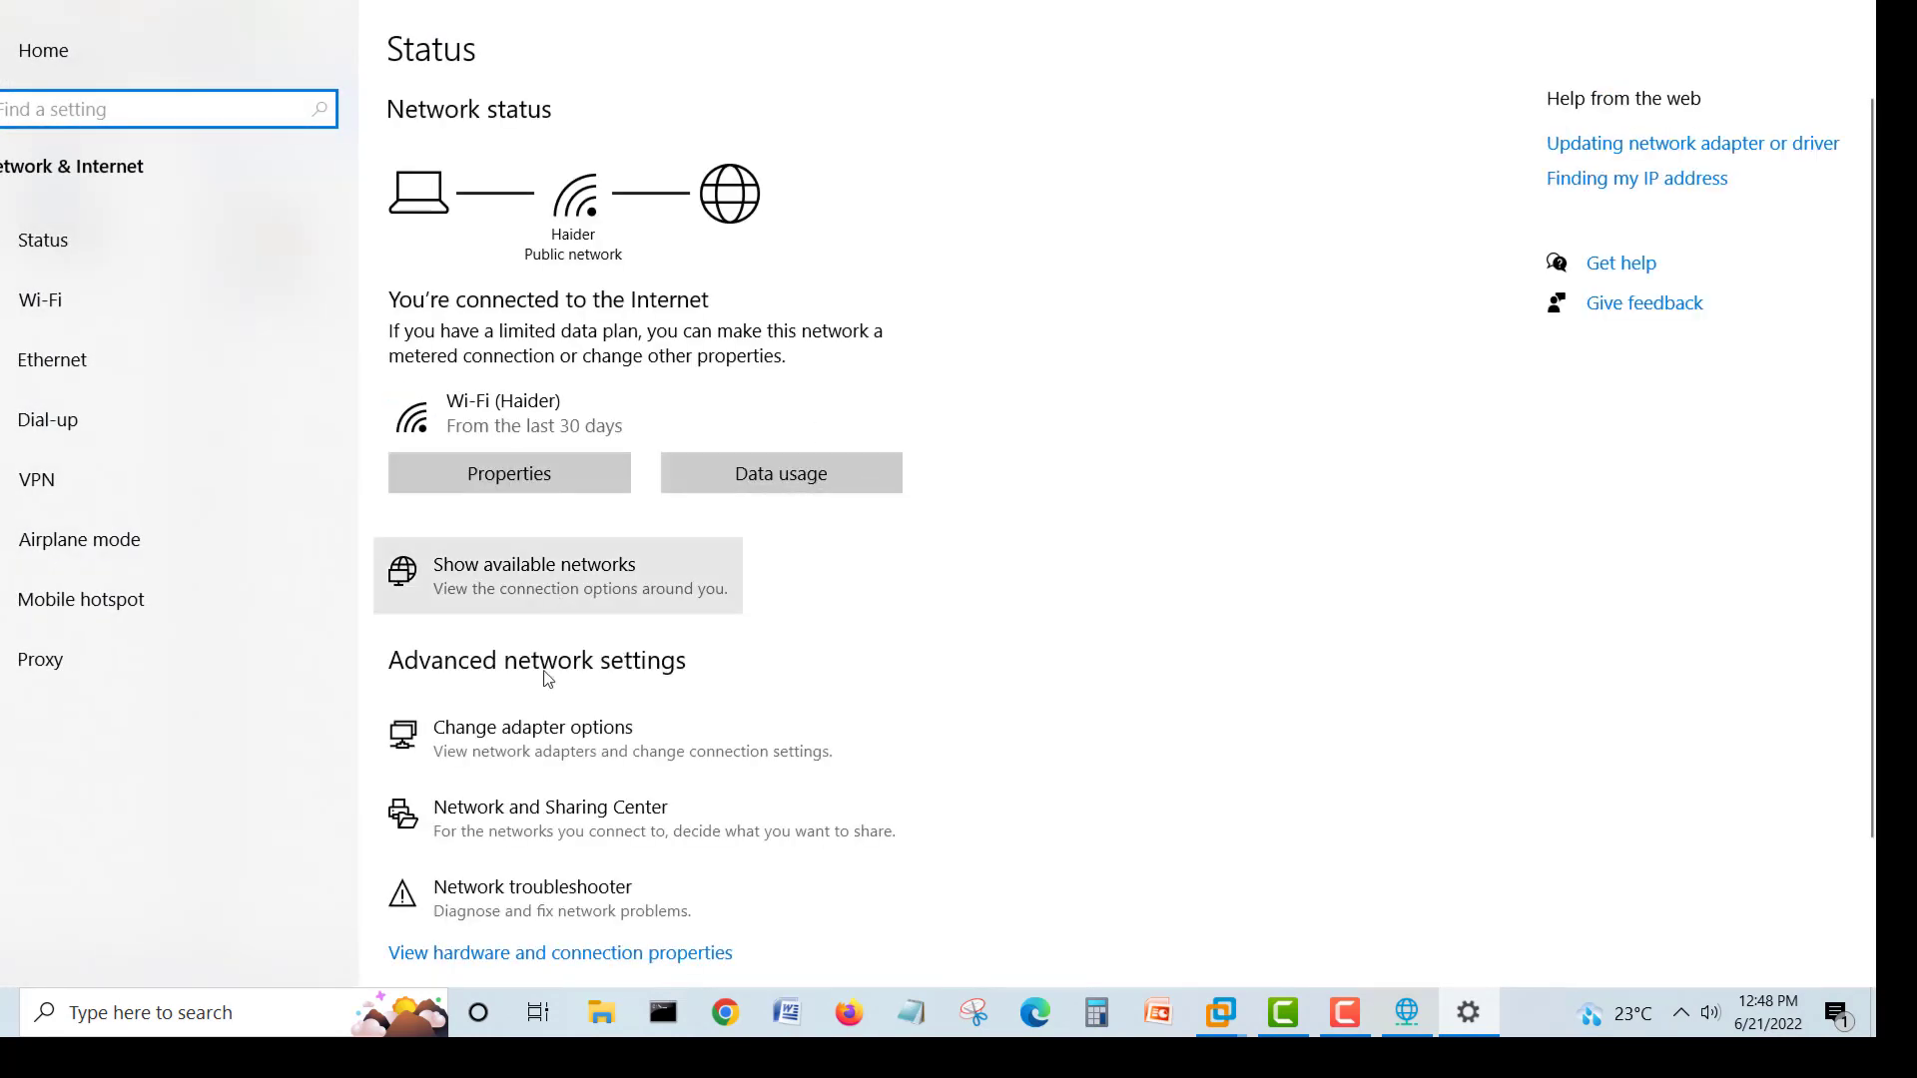
{"action": "left_click", "coordinate": [531, 728]}
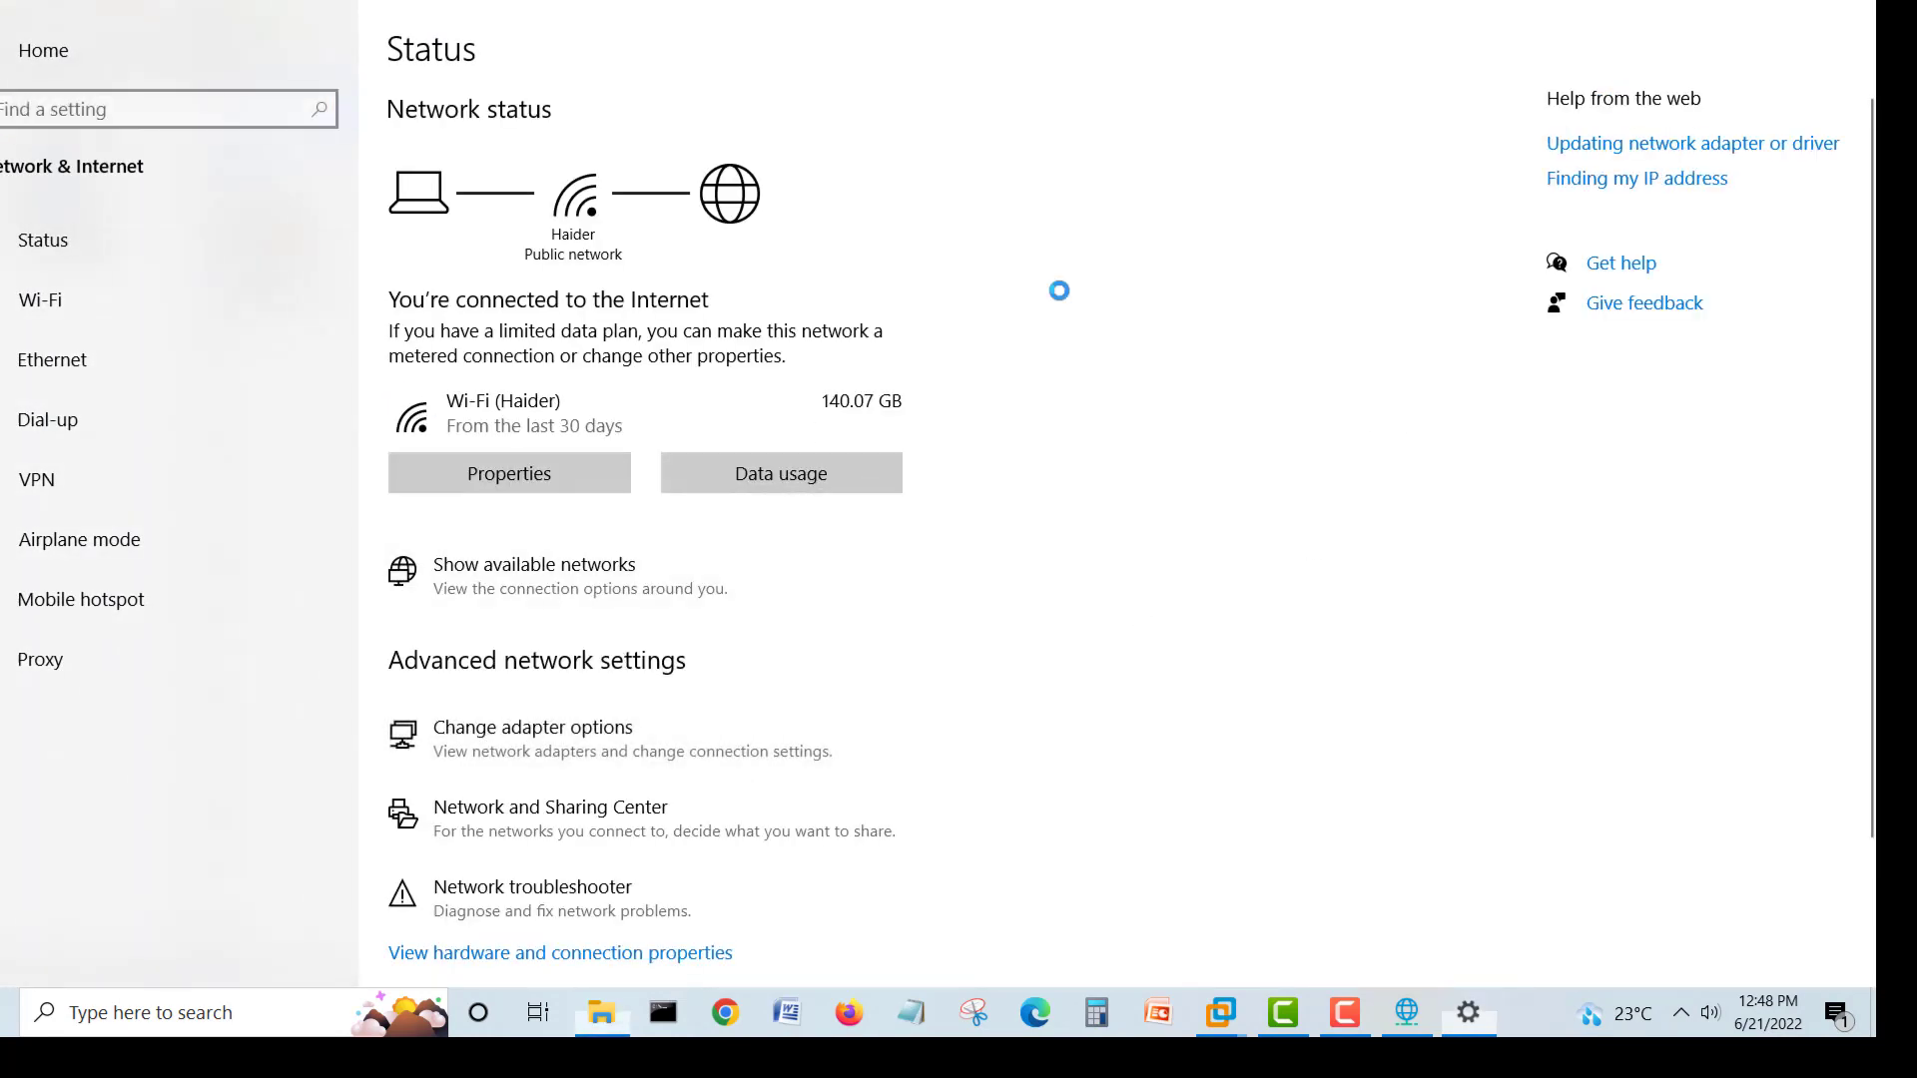
{"action": "left_click", "coordinate": [1325, 148]}
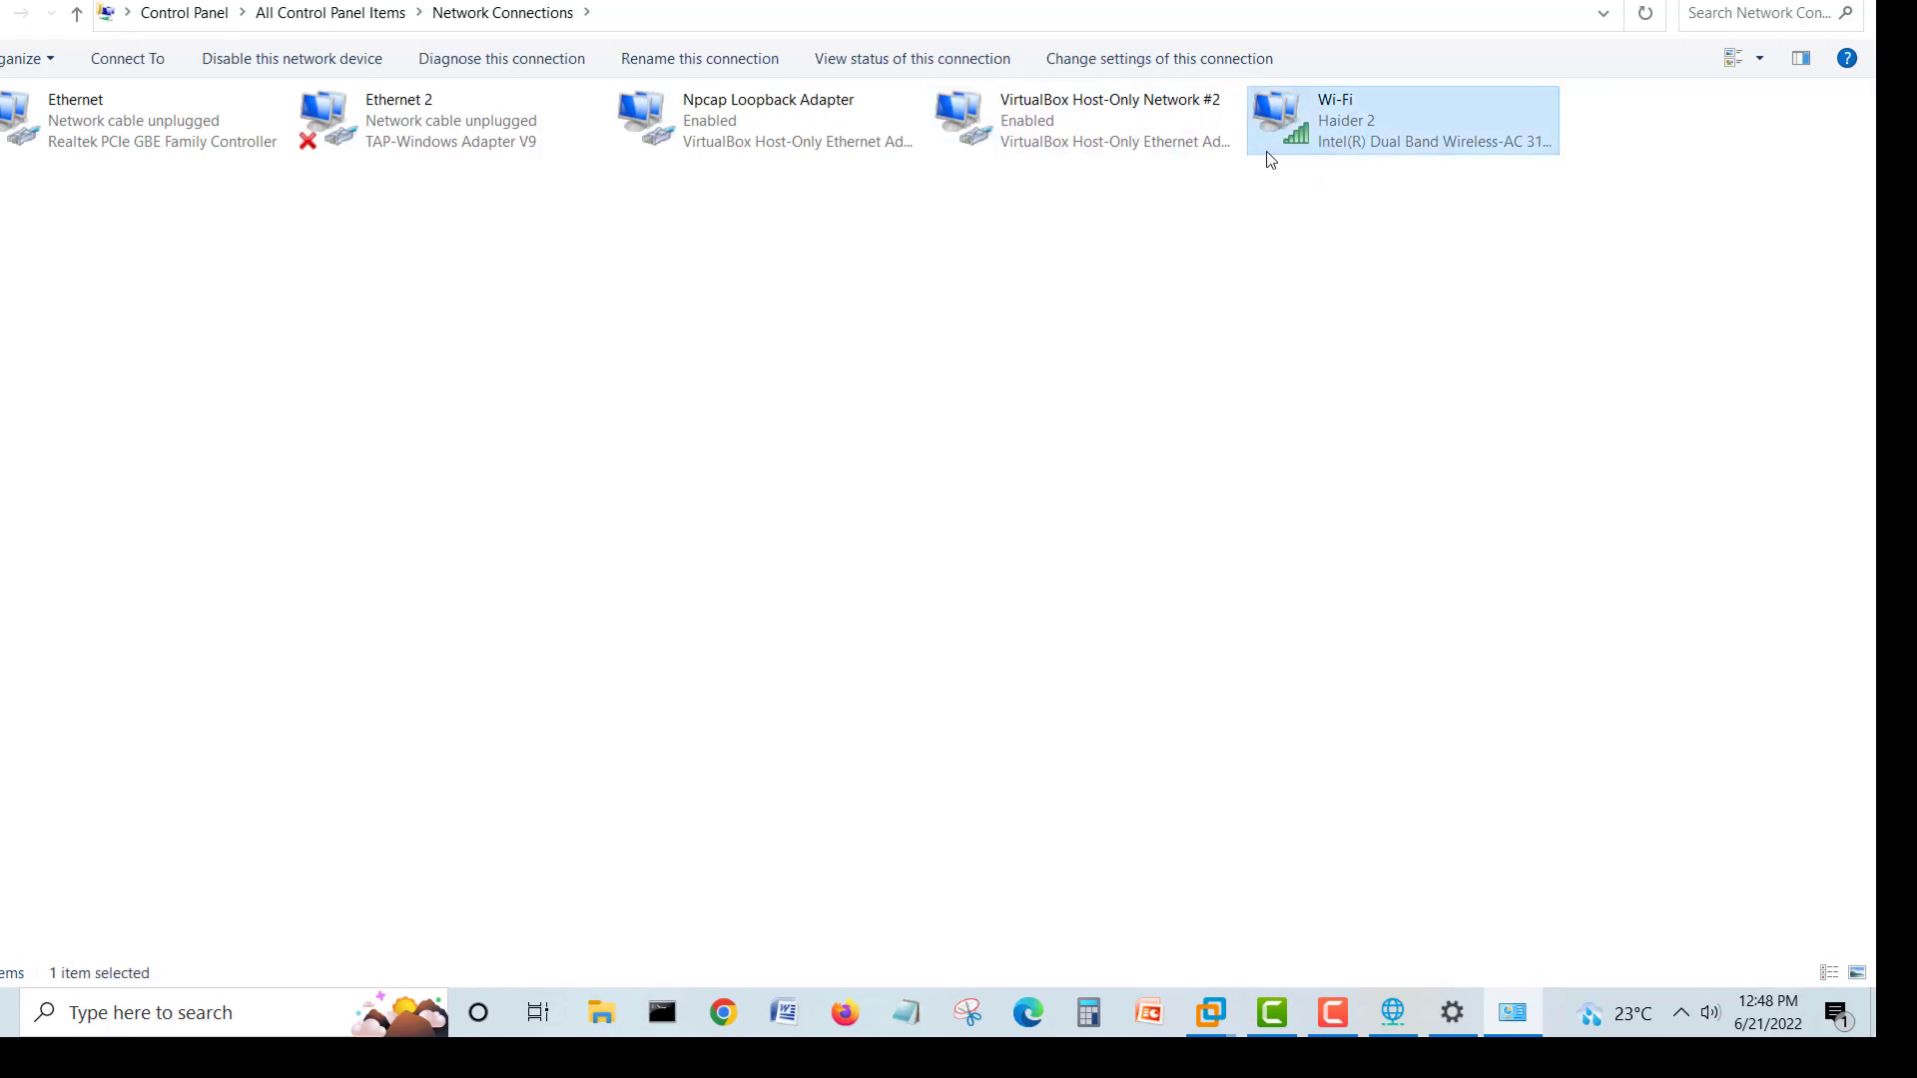
{"action": "left_click", "coordinate": [1787, 0]}
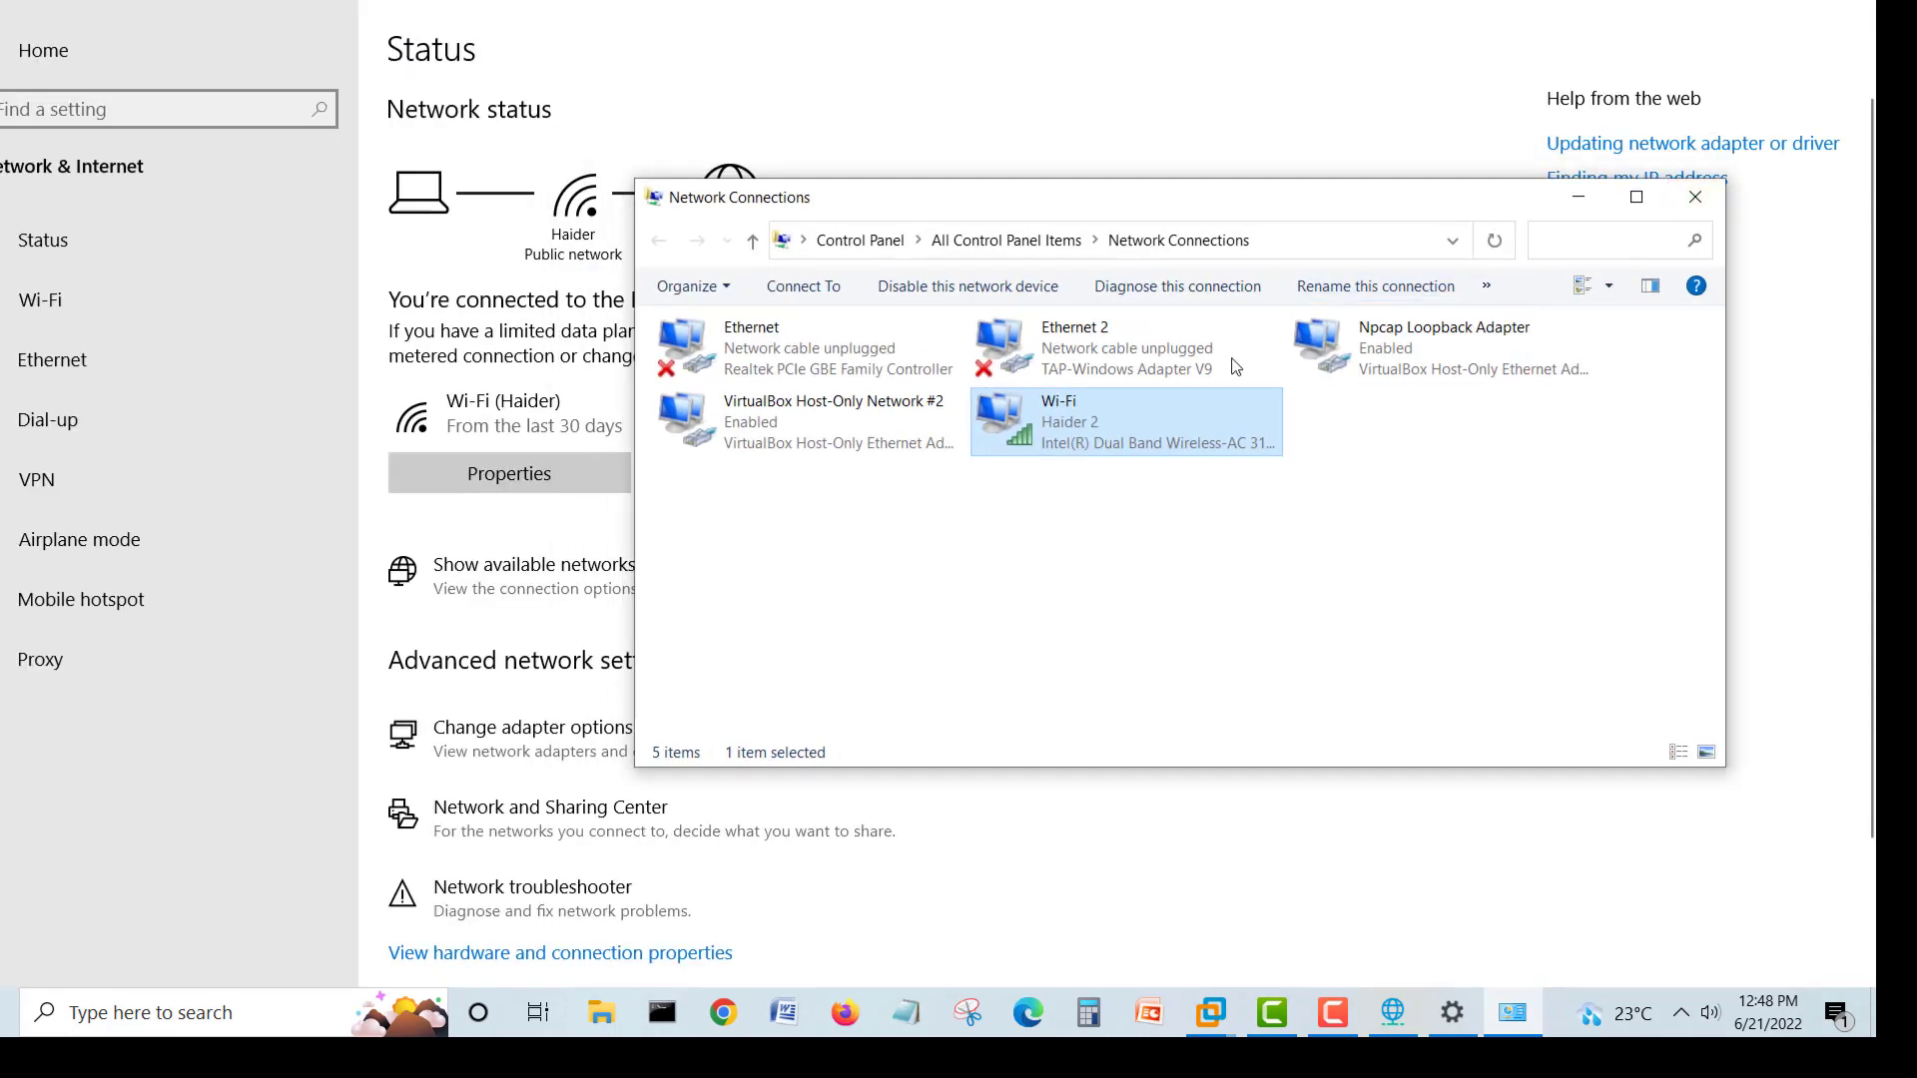
{"action": "left_click", "coordinate": [1846, 1]}
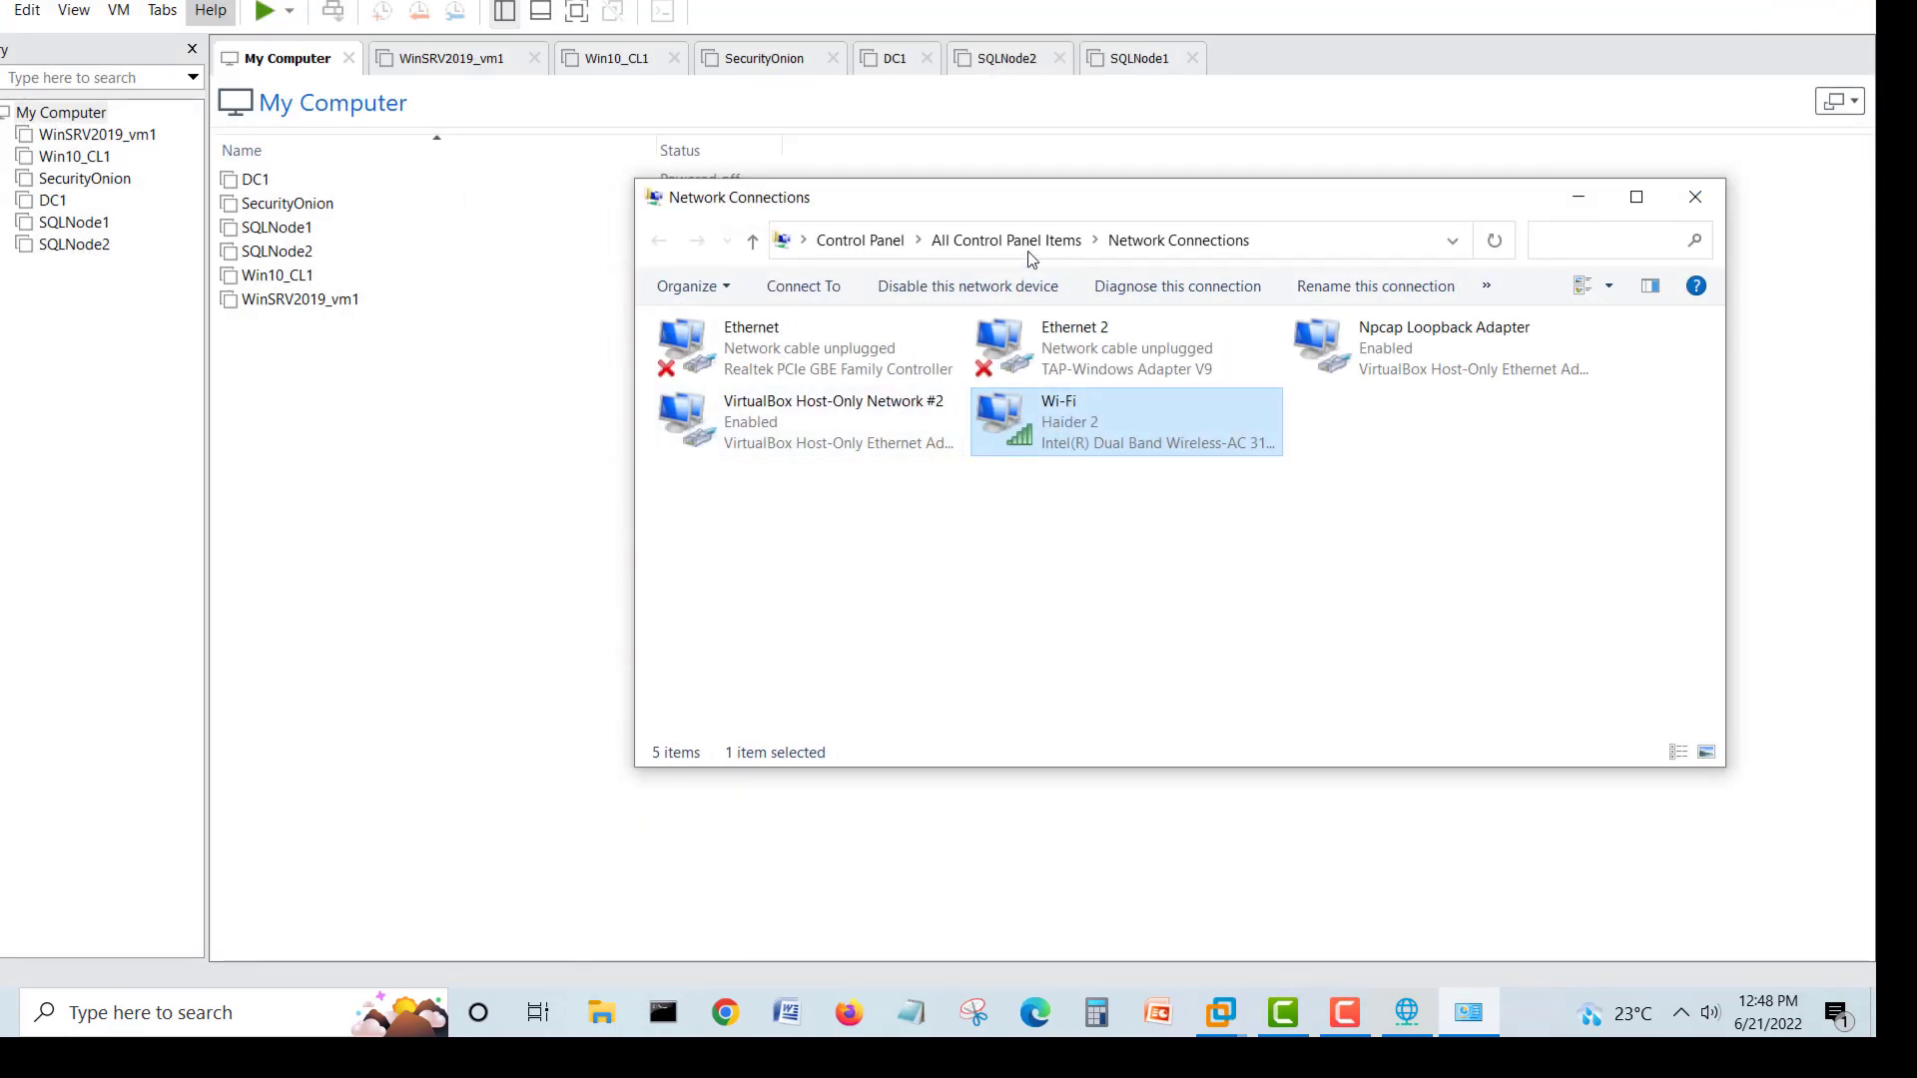
{"action": "left_click", "coordinate": [1578, 195]}
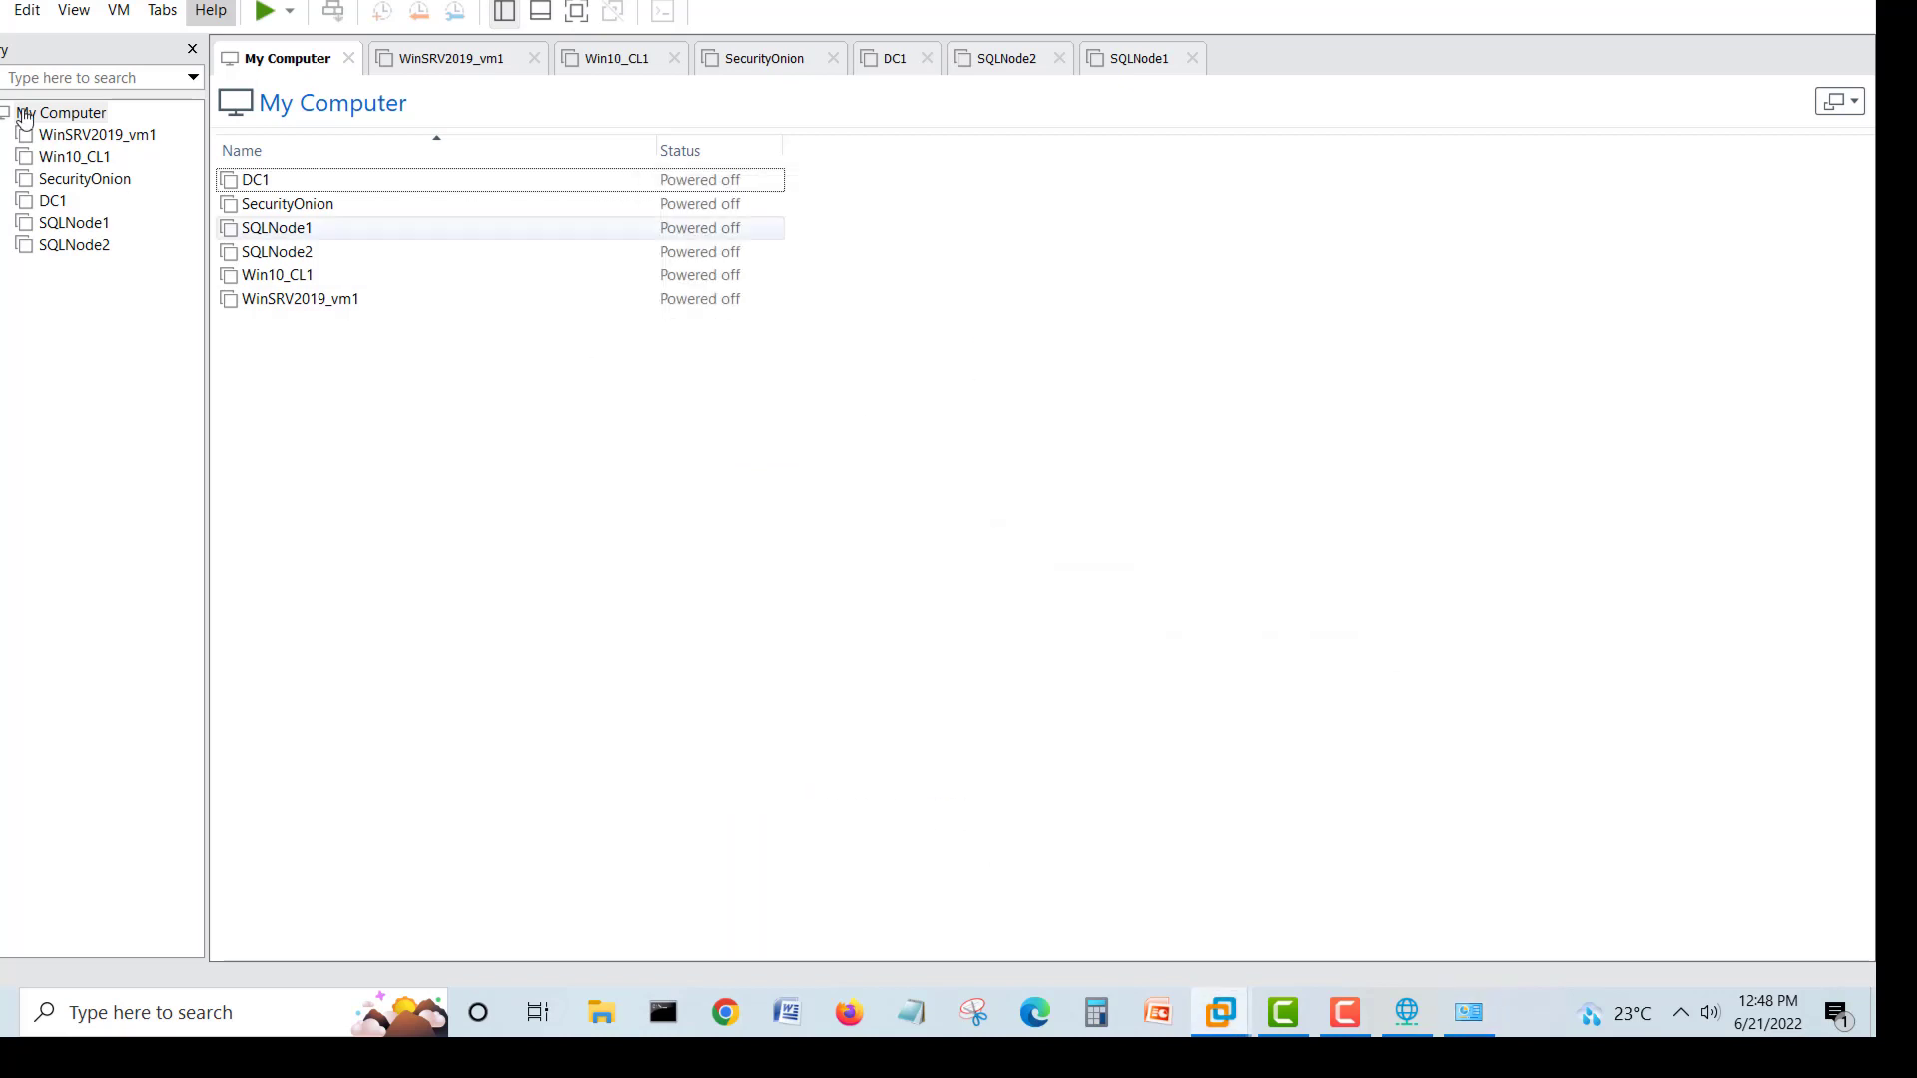
Step: Bring up the Virtual Network Editor, select VMnet1, and widen the External Connection column to read its bridged adapter
{"action": "left_click", "coordinate": [6, 10]}
{"action": "mouse_move", "coordinate": [27, 10]}
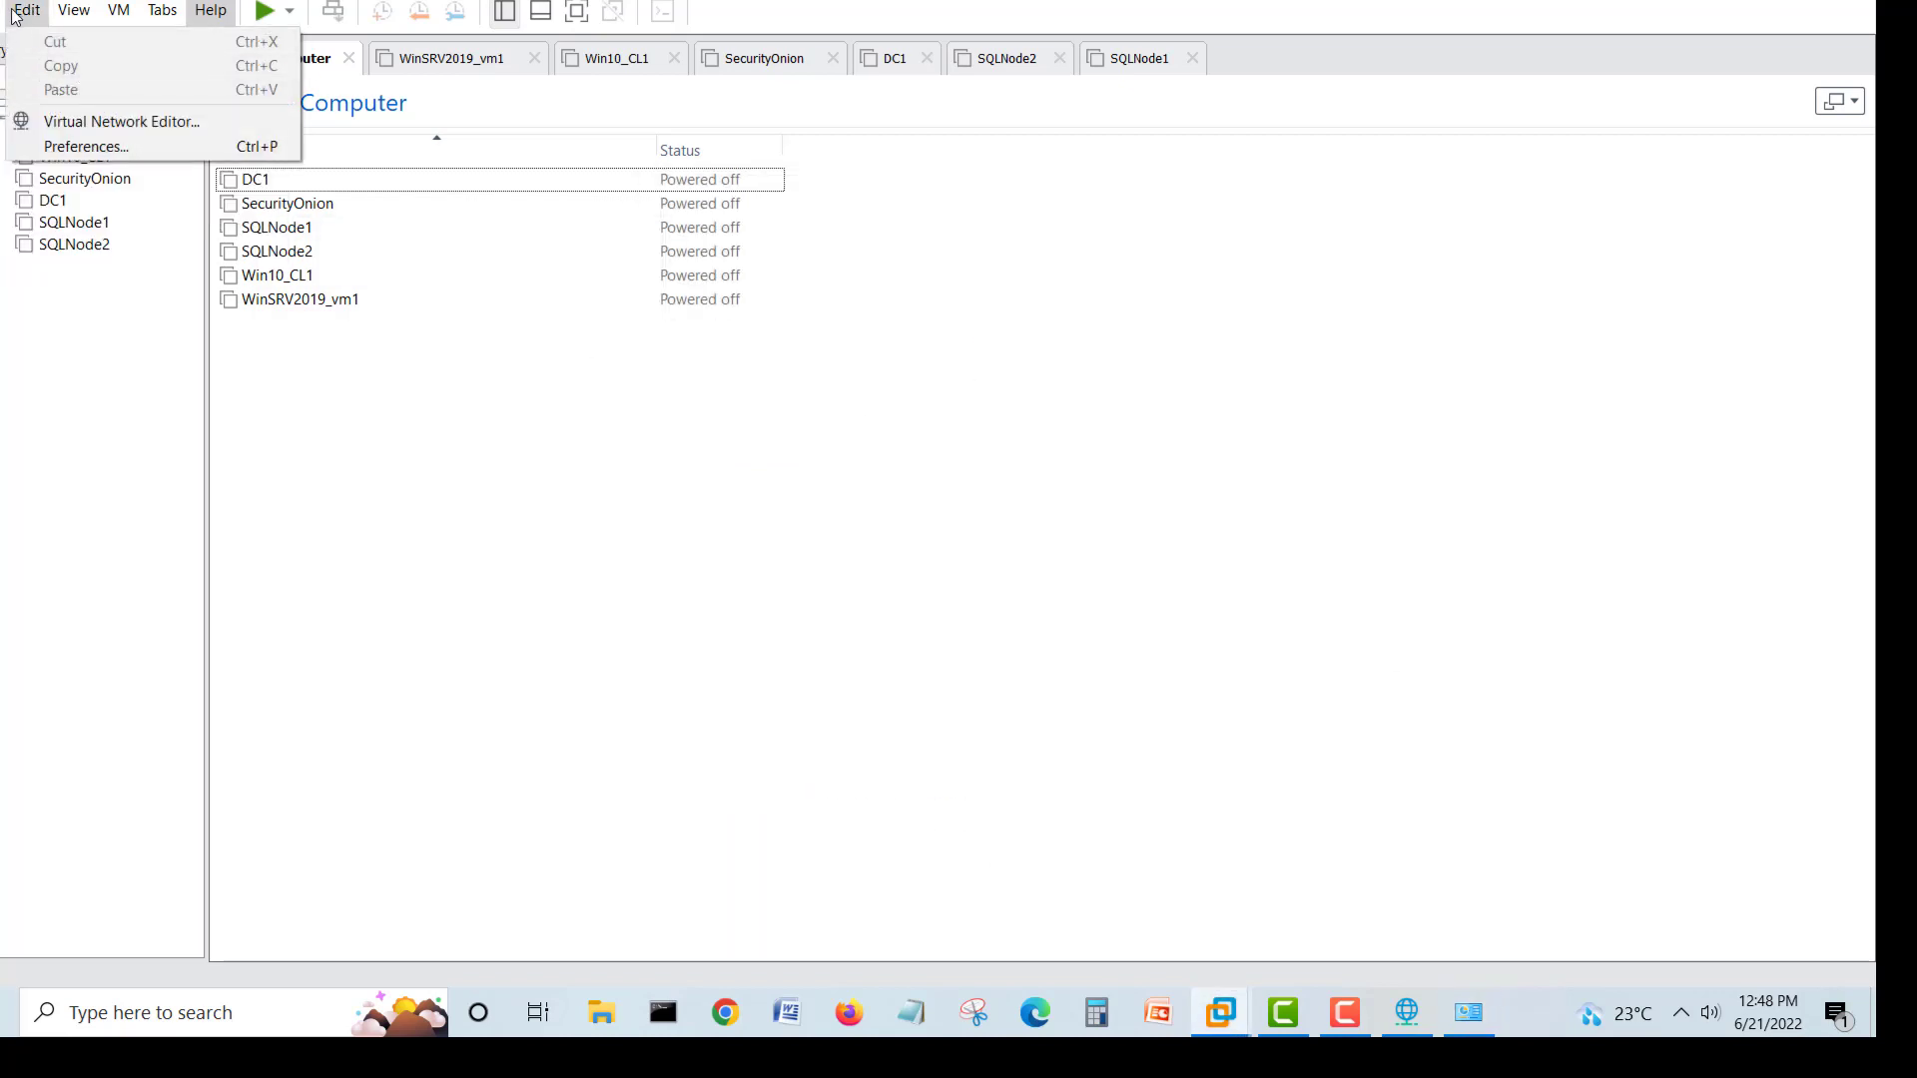
{"action": "left_click", "coordinate": [83, 122]}
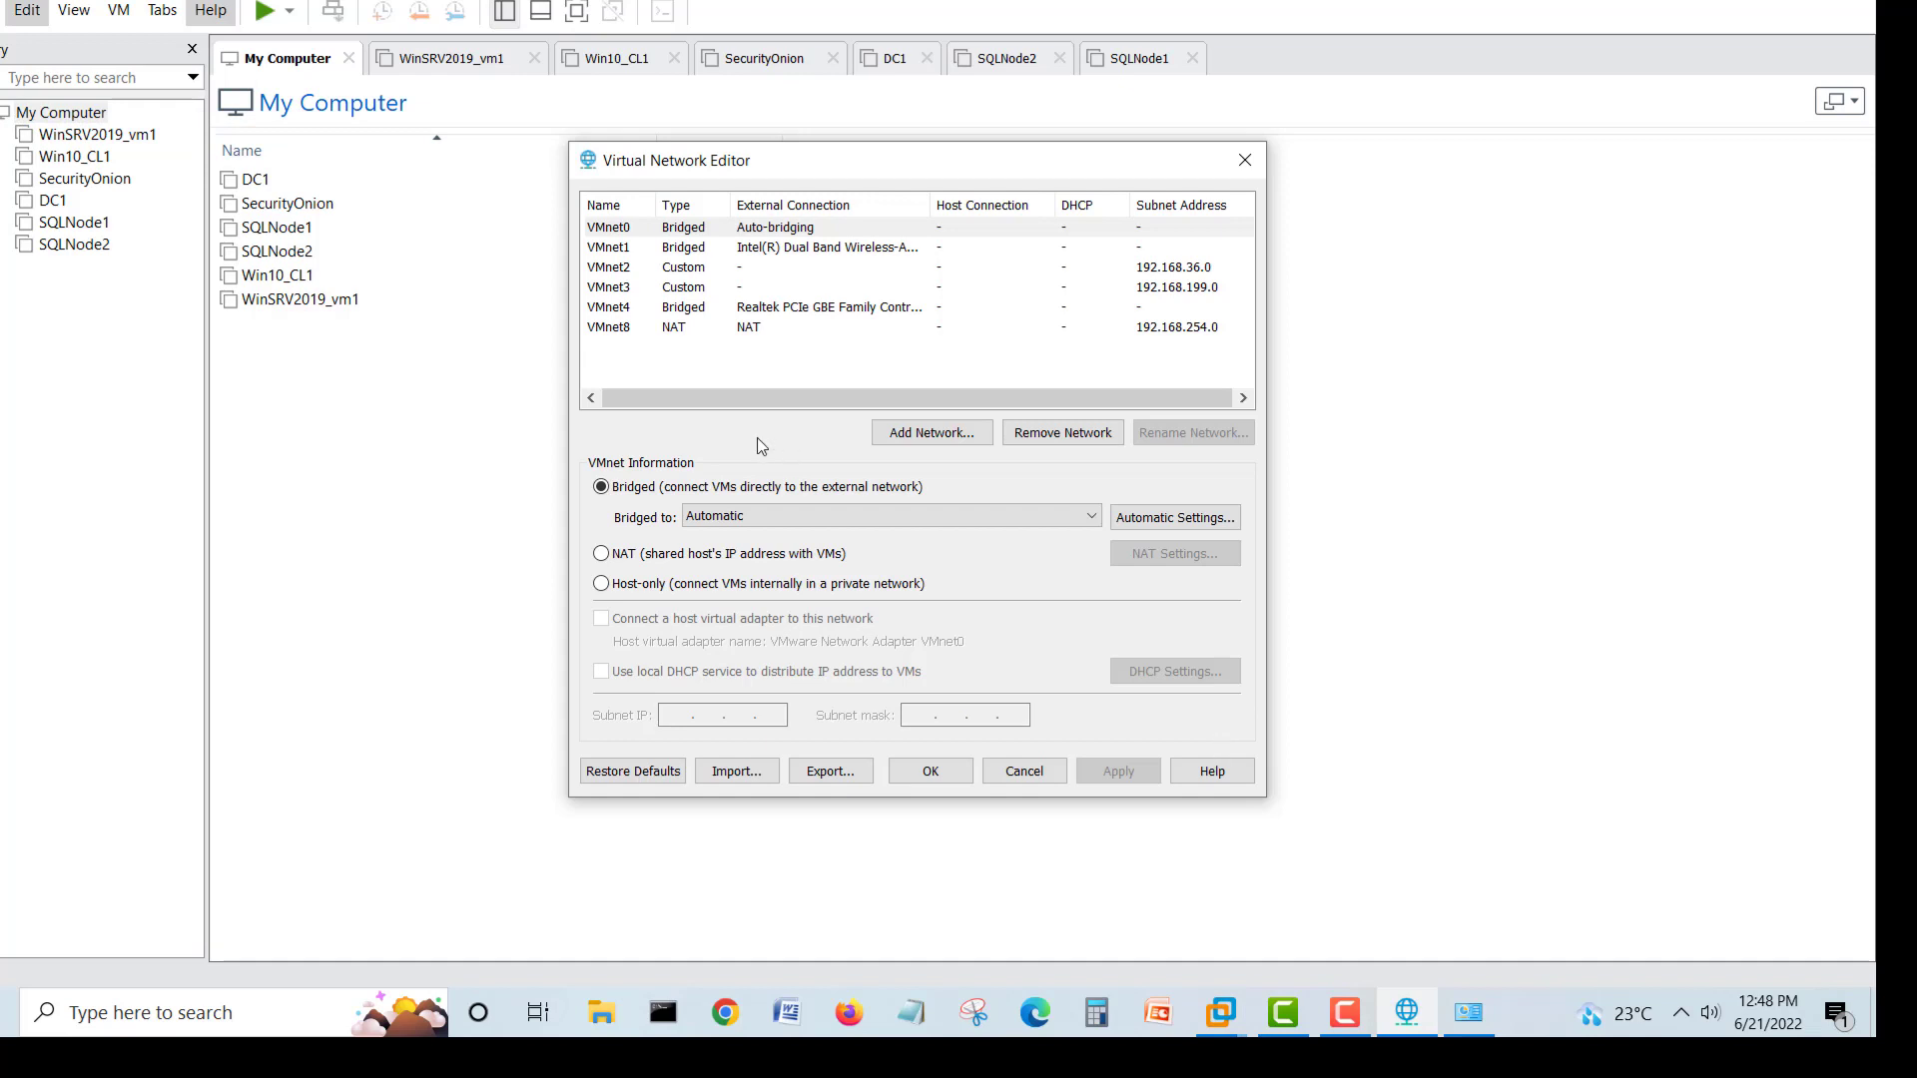
{"action": "left_click", "coordinate": [873, 249]}
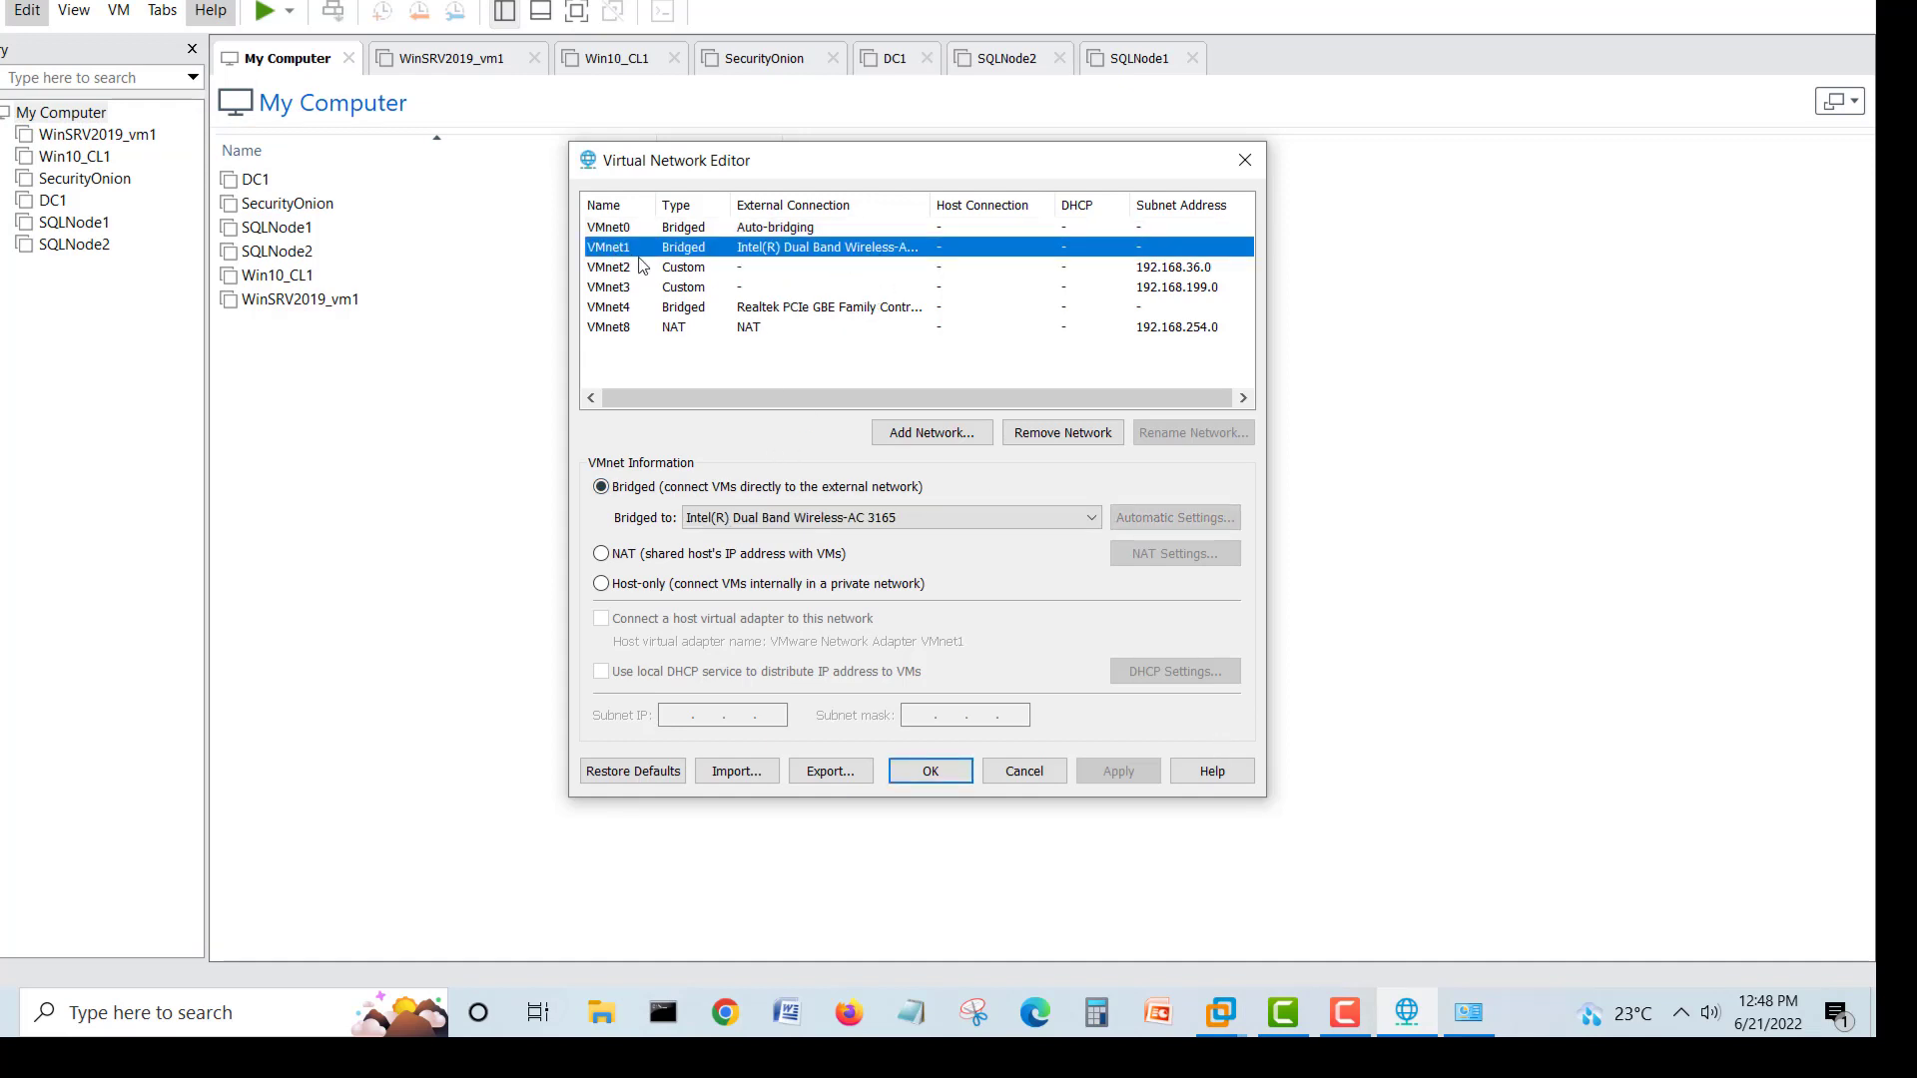
{"action": "left_click_drag", "start_coordinate": [932, 200], "coordinate": [999, 208]}
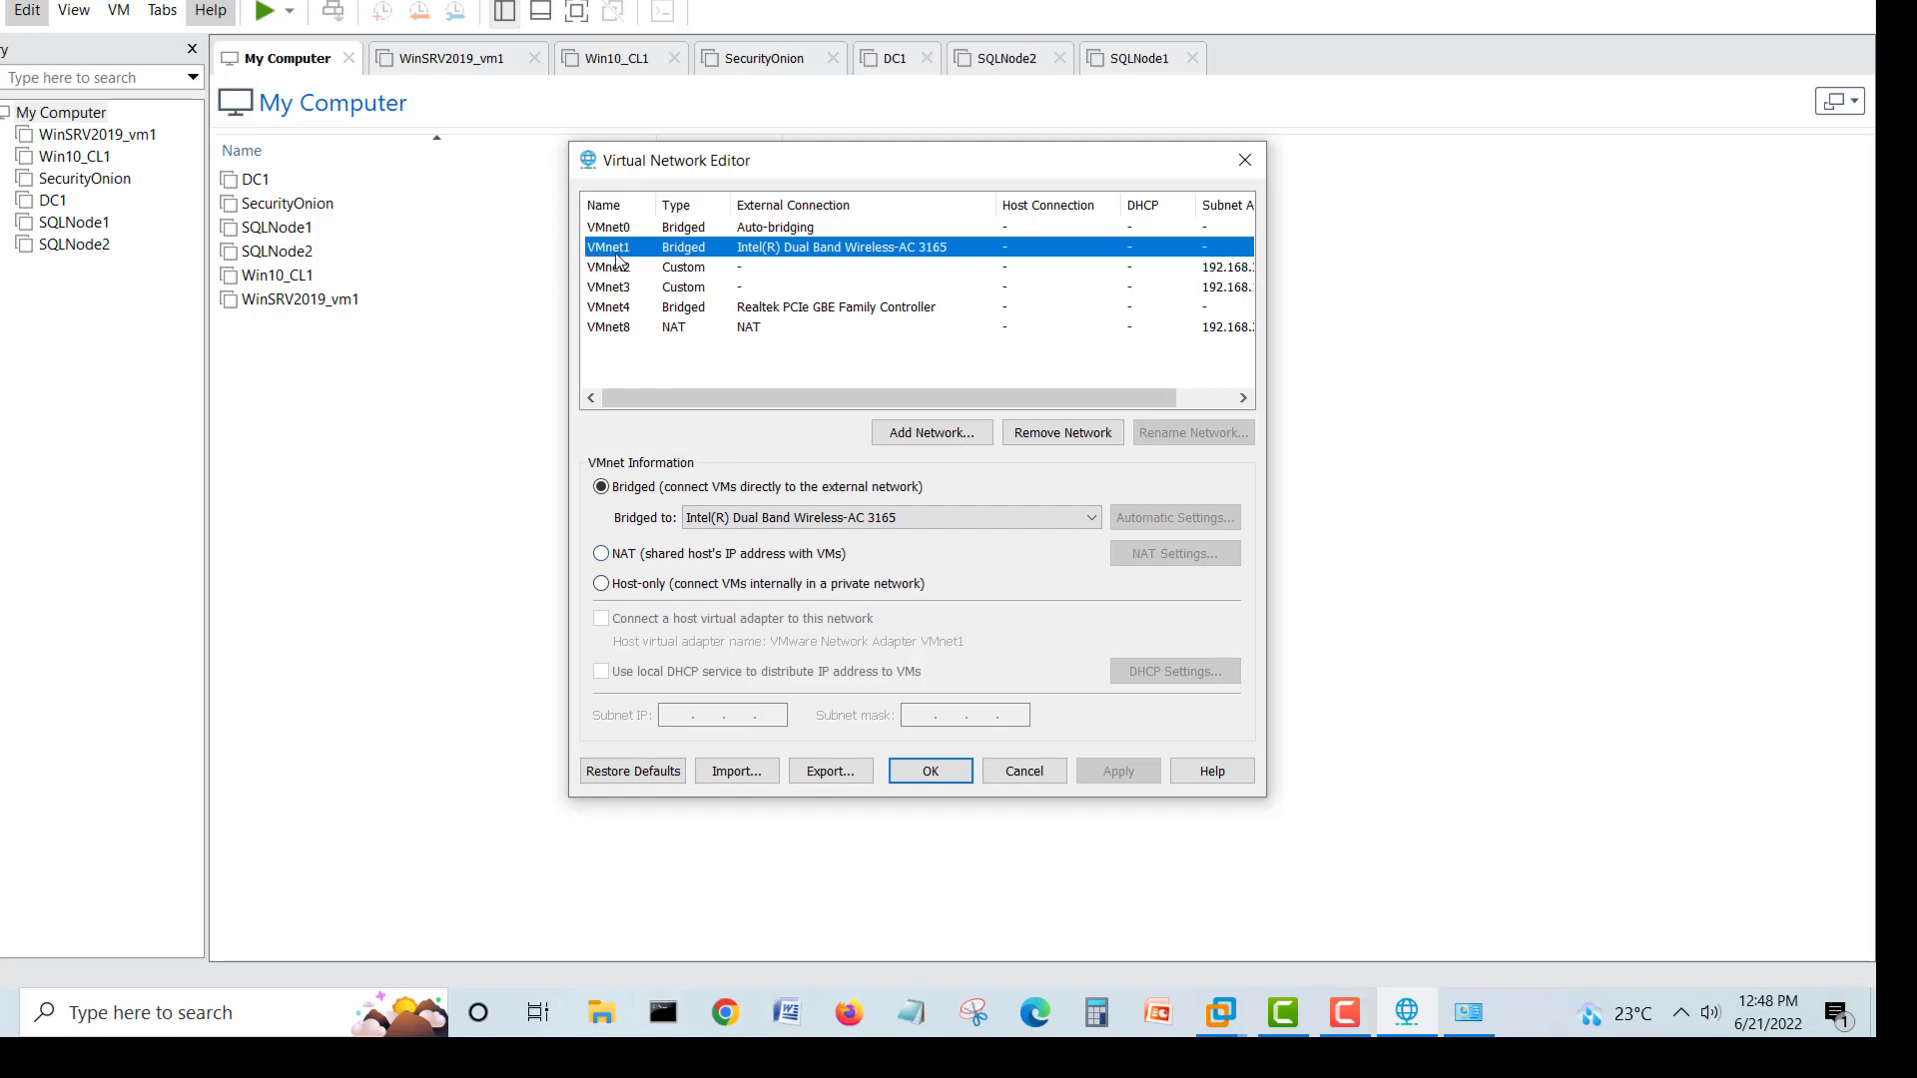
Step: Close the Virtual Network Editor without changes and start a new virtual machine with the Typical configuration
{"action": "left_click", "coordinate": [1022, 772]}
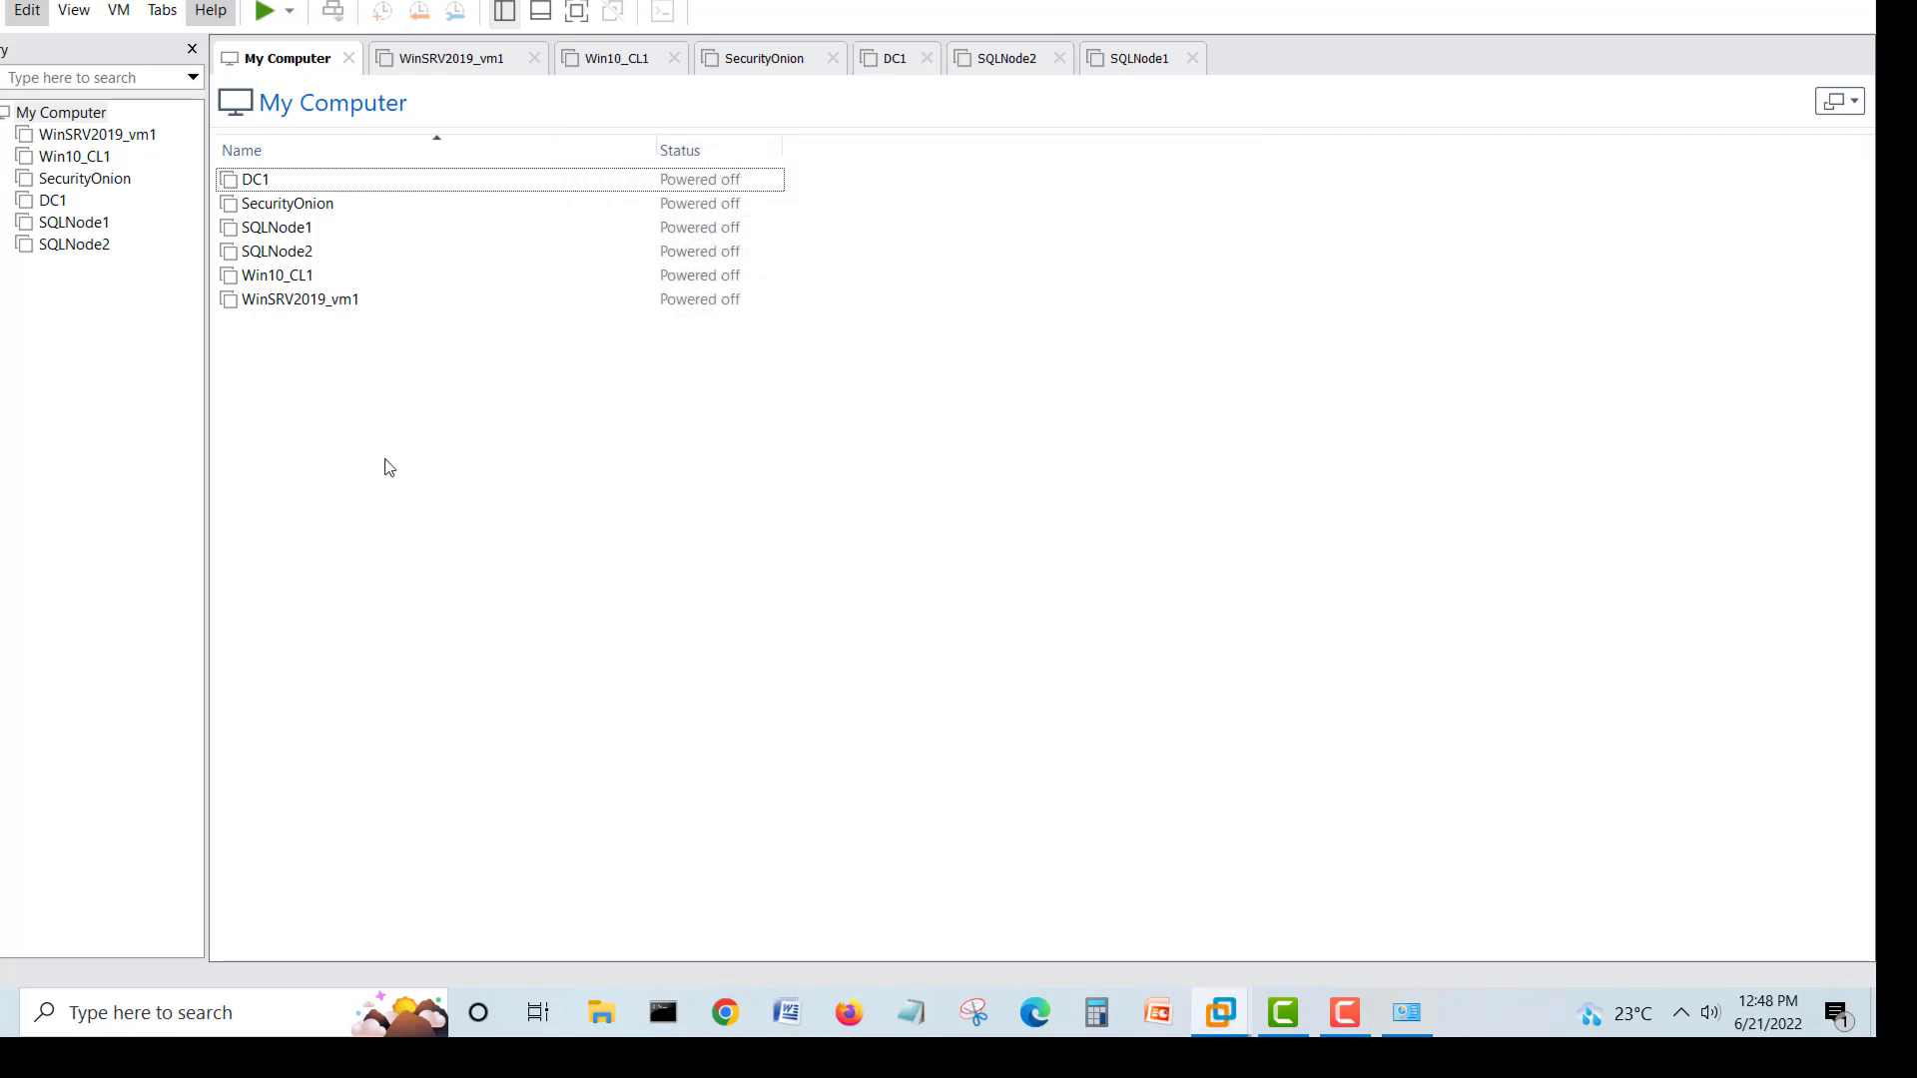
{"action": "left_click", "coordinate": [0, 10]}
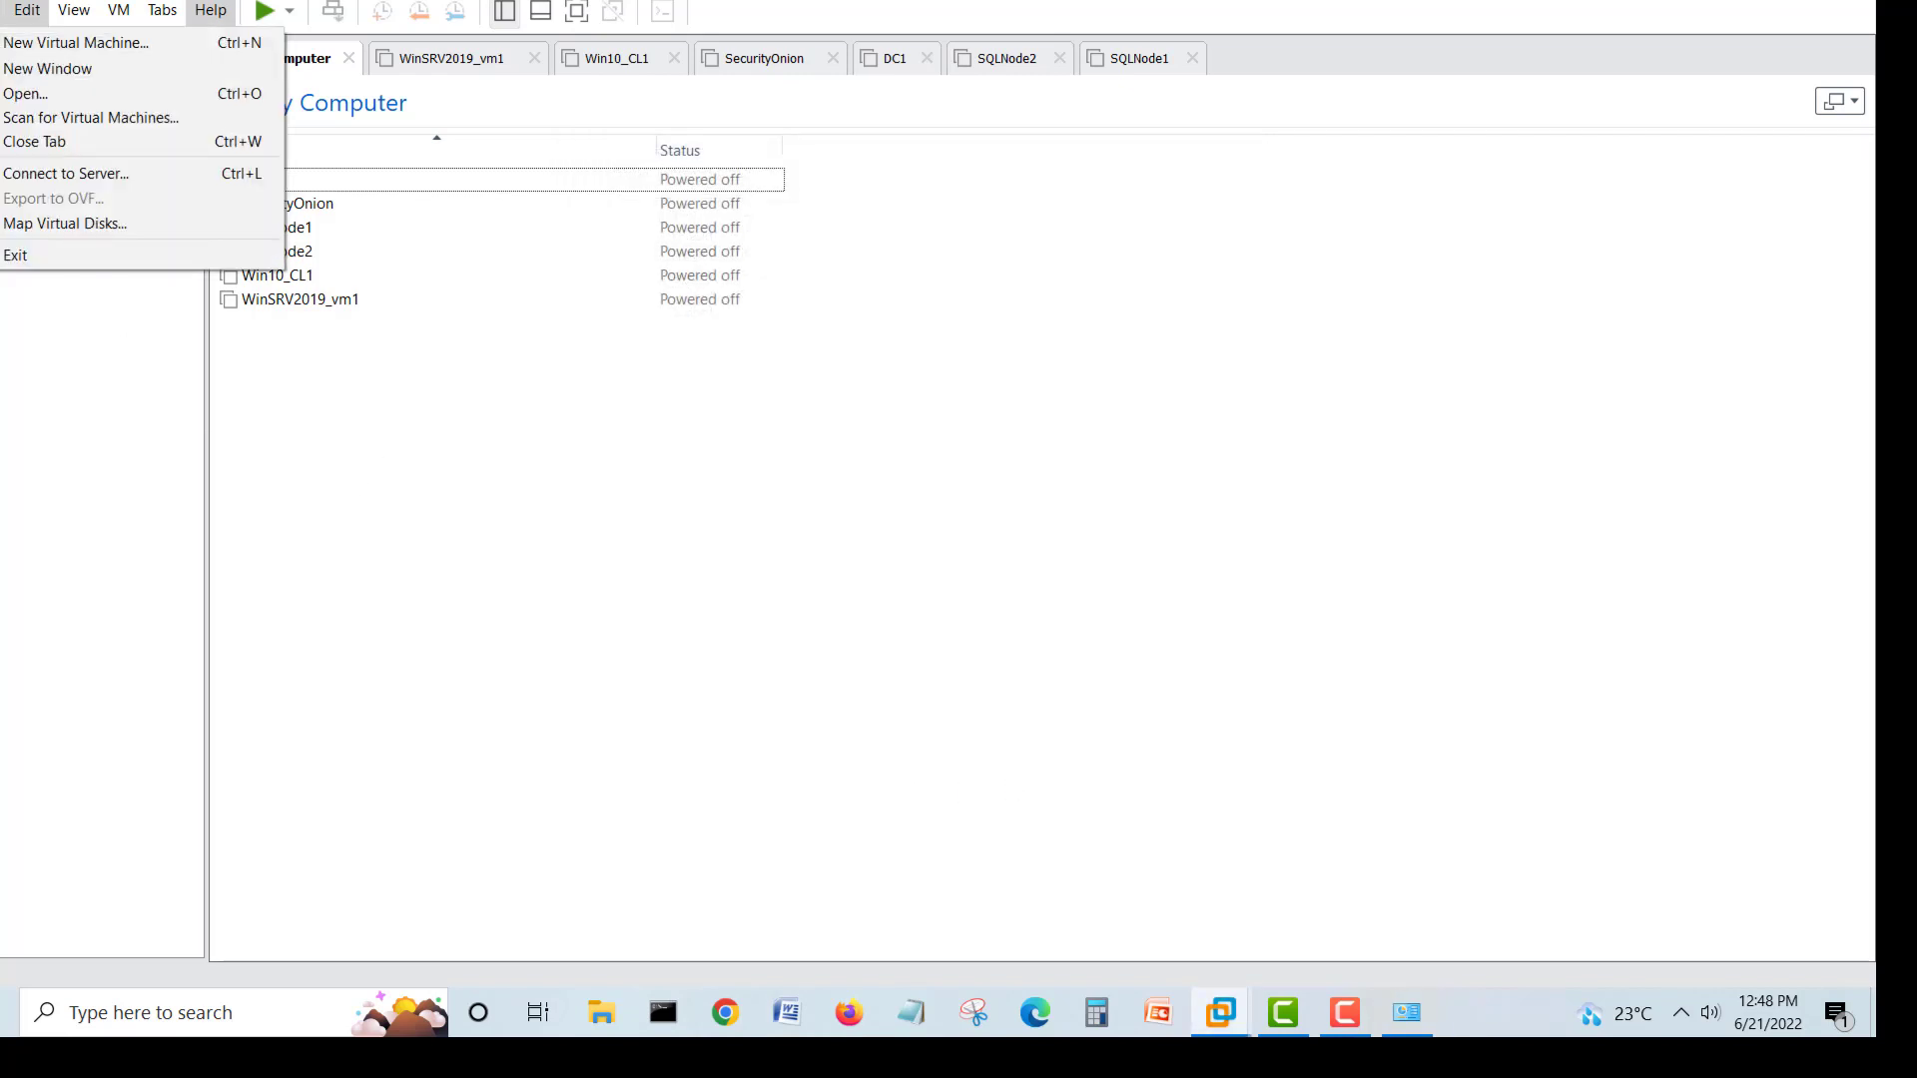
{"action": "left_click", "coordinate": [44, 41]}
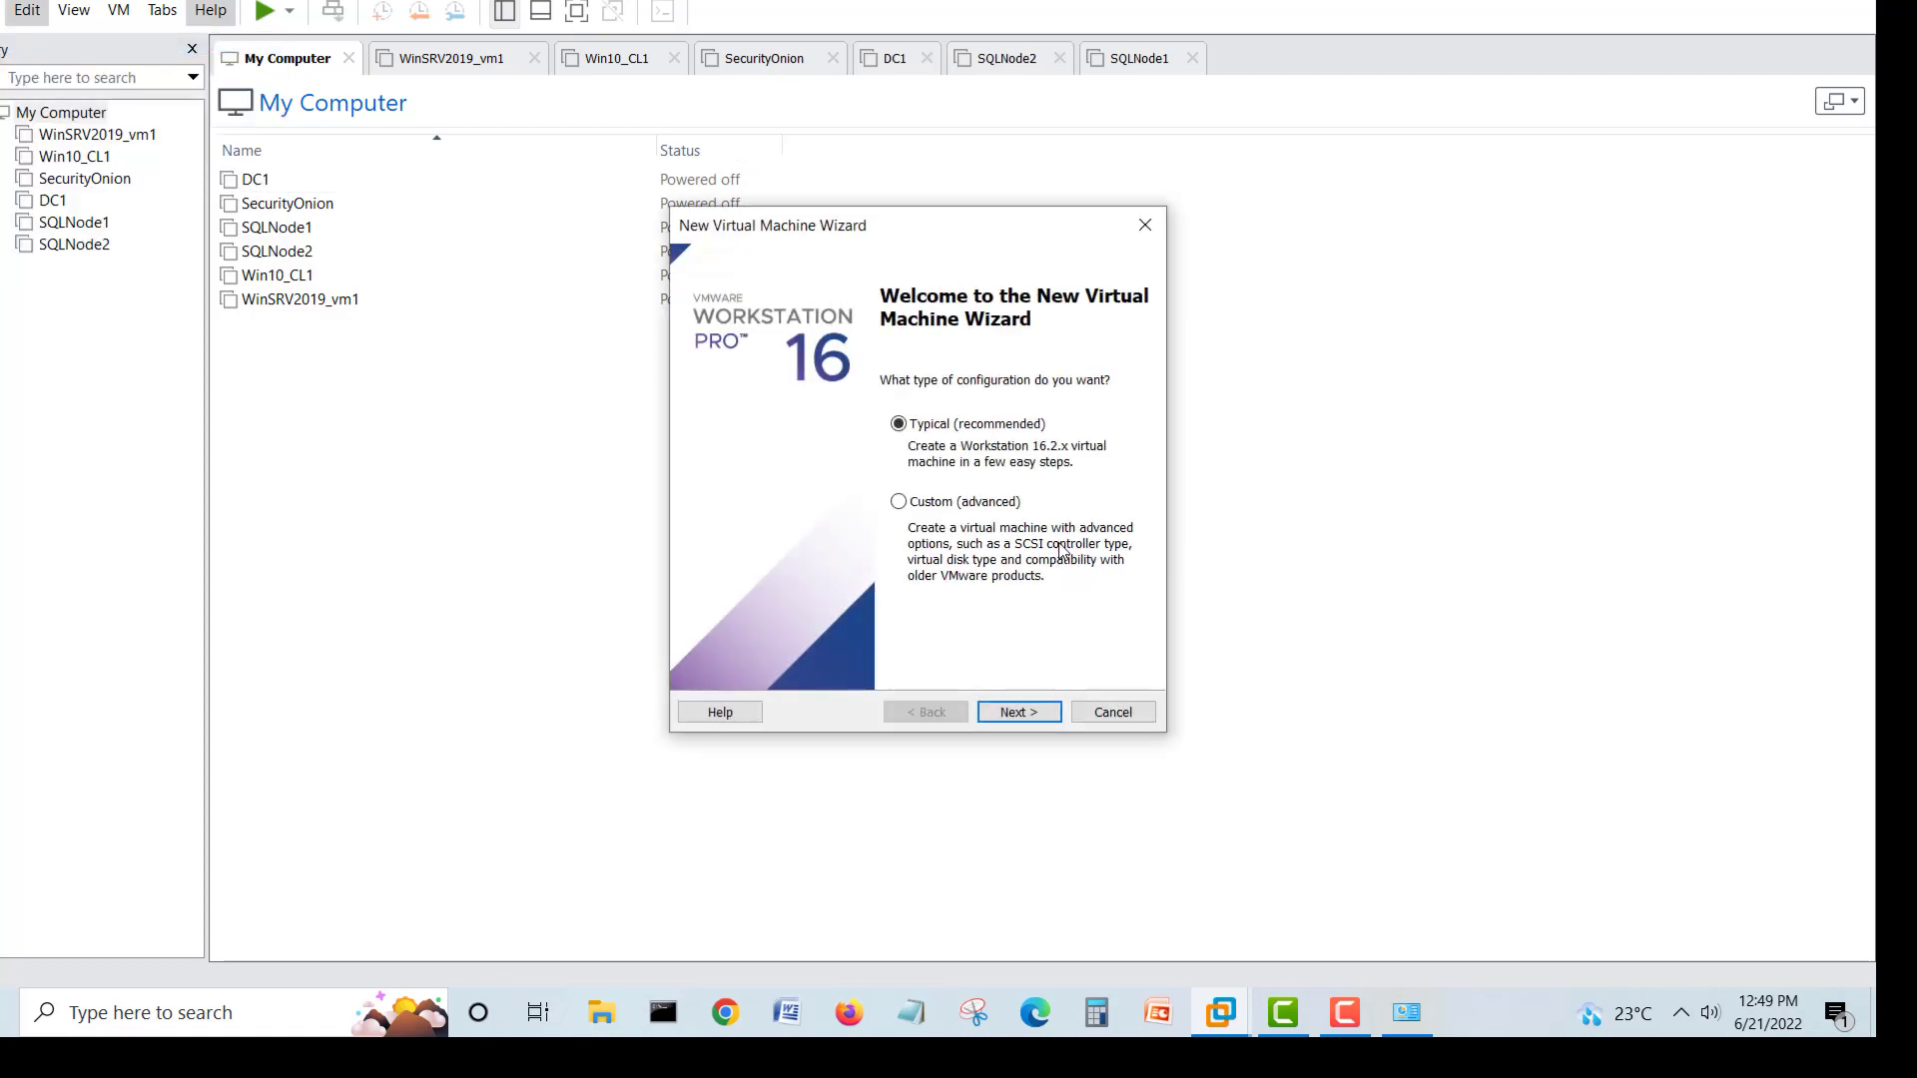
{"action": "left_click", "coordinate": [1018, 712]}
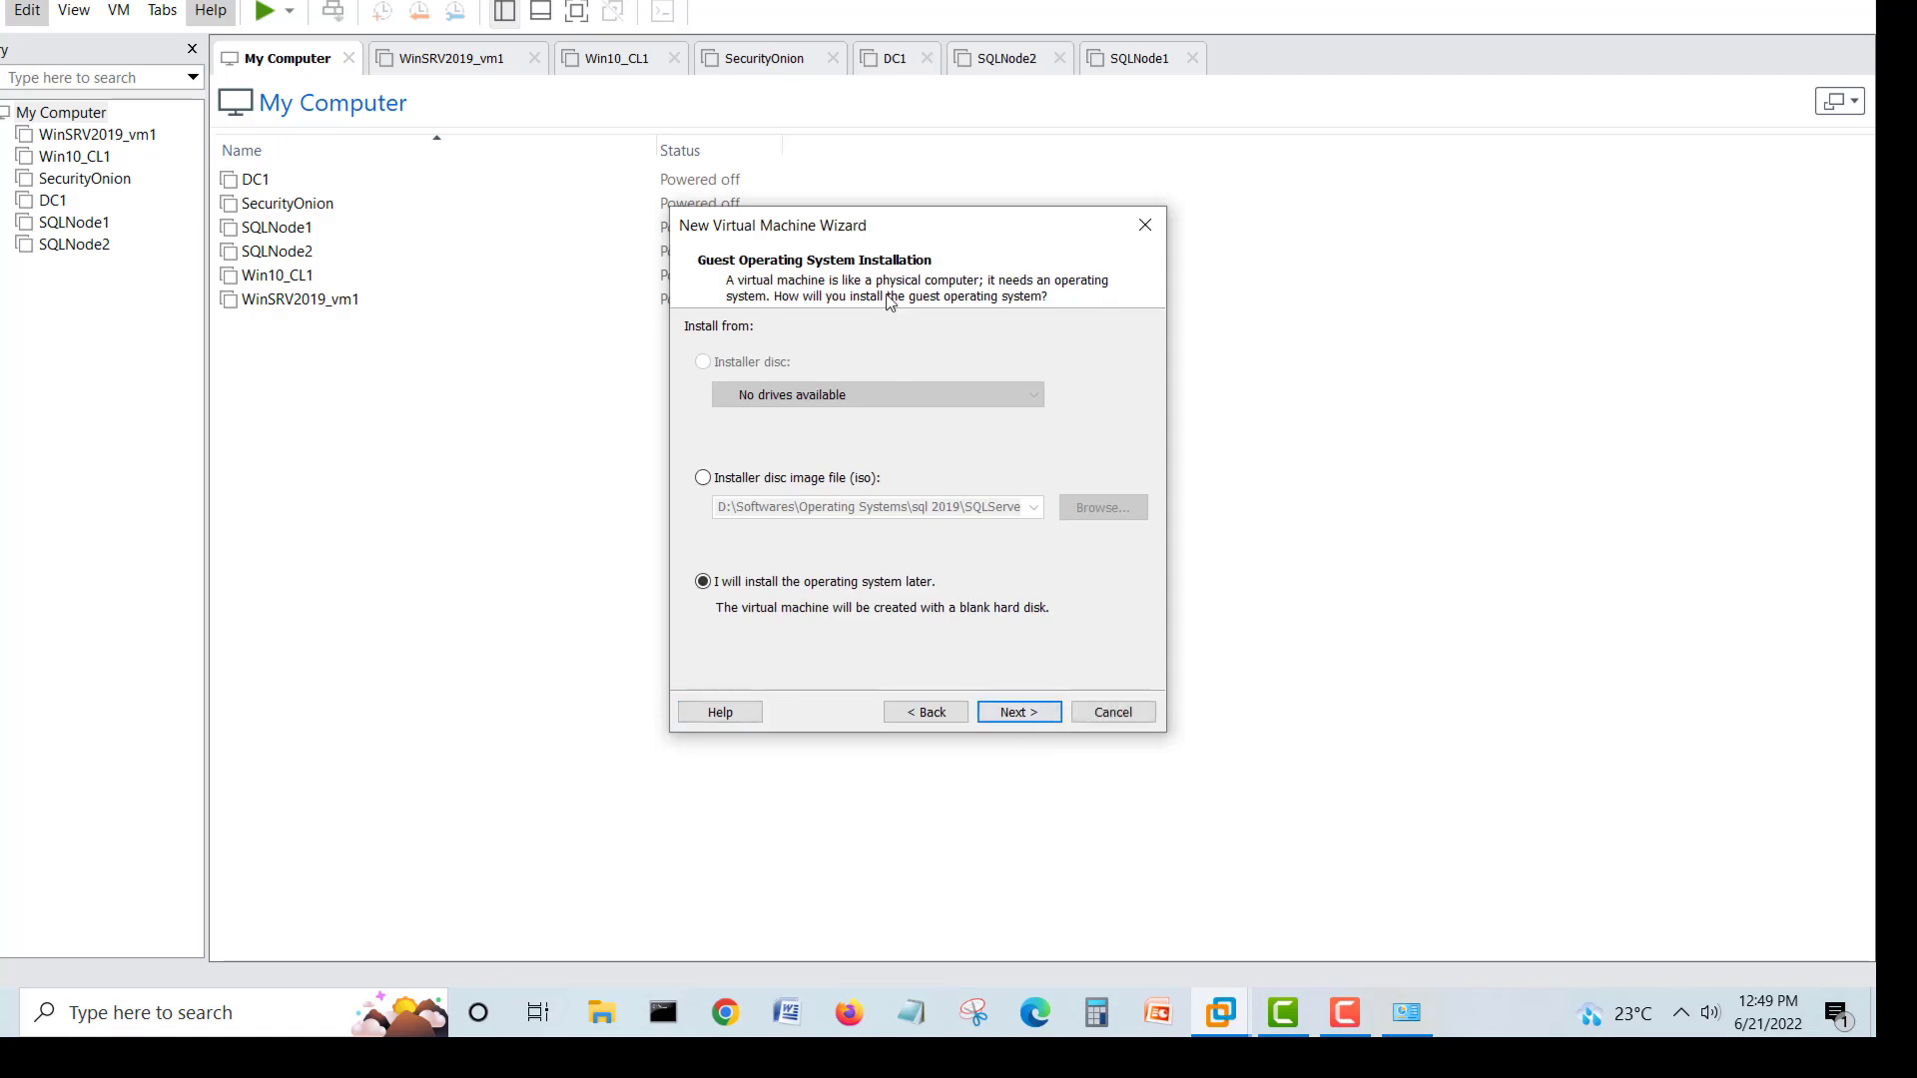
{"action": "left_click_drag", "start_coordinate": [867, 235], "coordinate": [755, 227]}
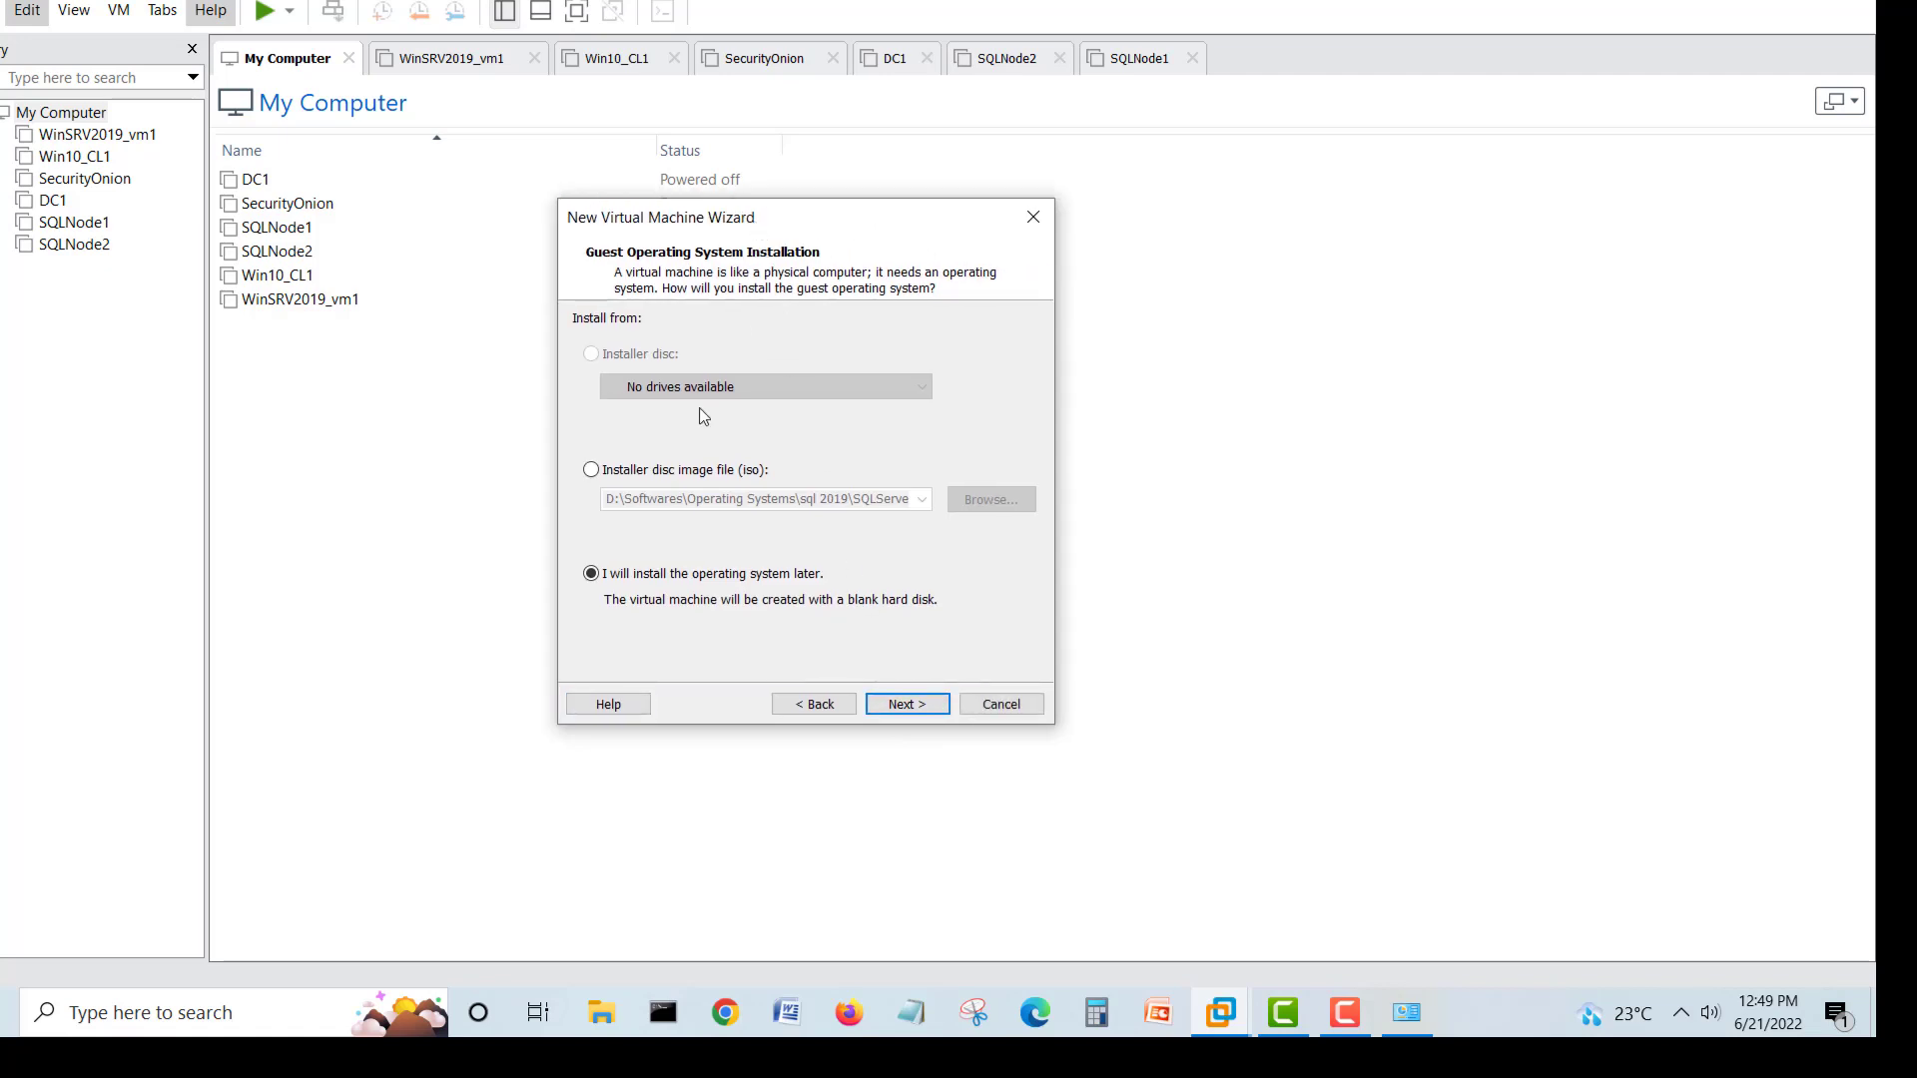
Step: Use the installer disc image ise-2.1.0.474.SPA.x86_64 from D:\Softwares\Reloadable software\ISE-2.1 as the installation source
{"action": "left_click", "coordinate": [647, 471]}
{"action": "left_click", "coordinate": [990, 499]}
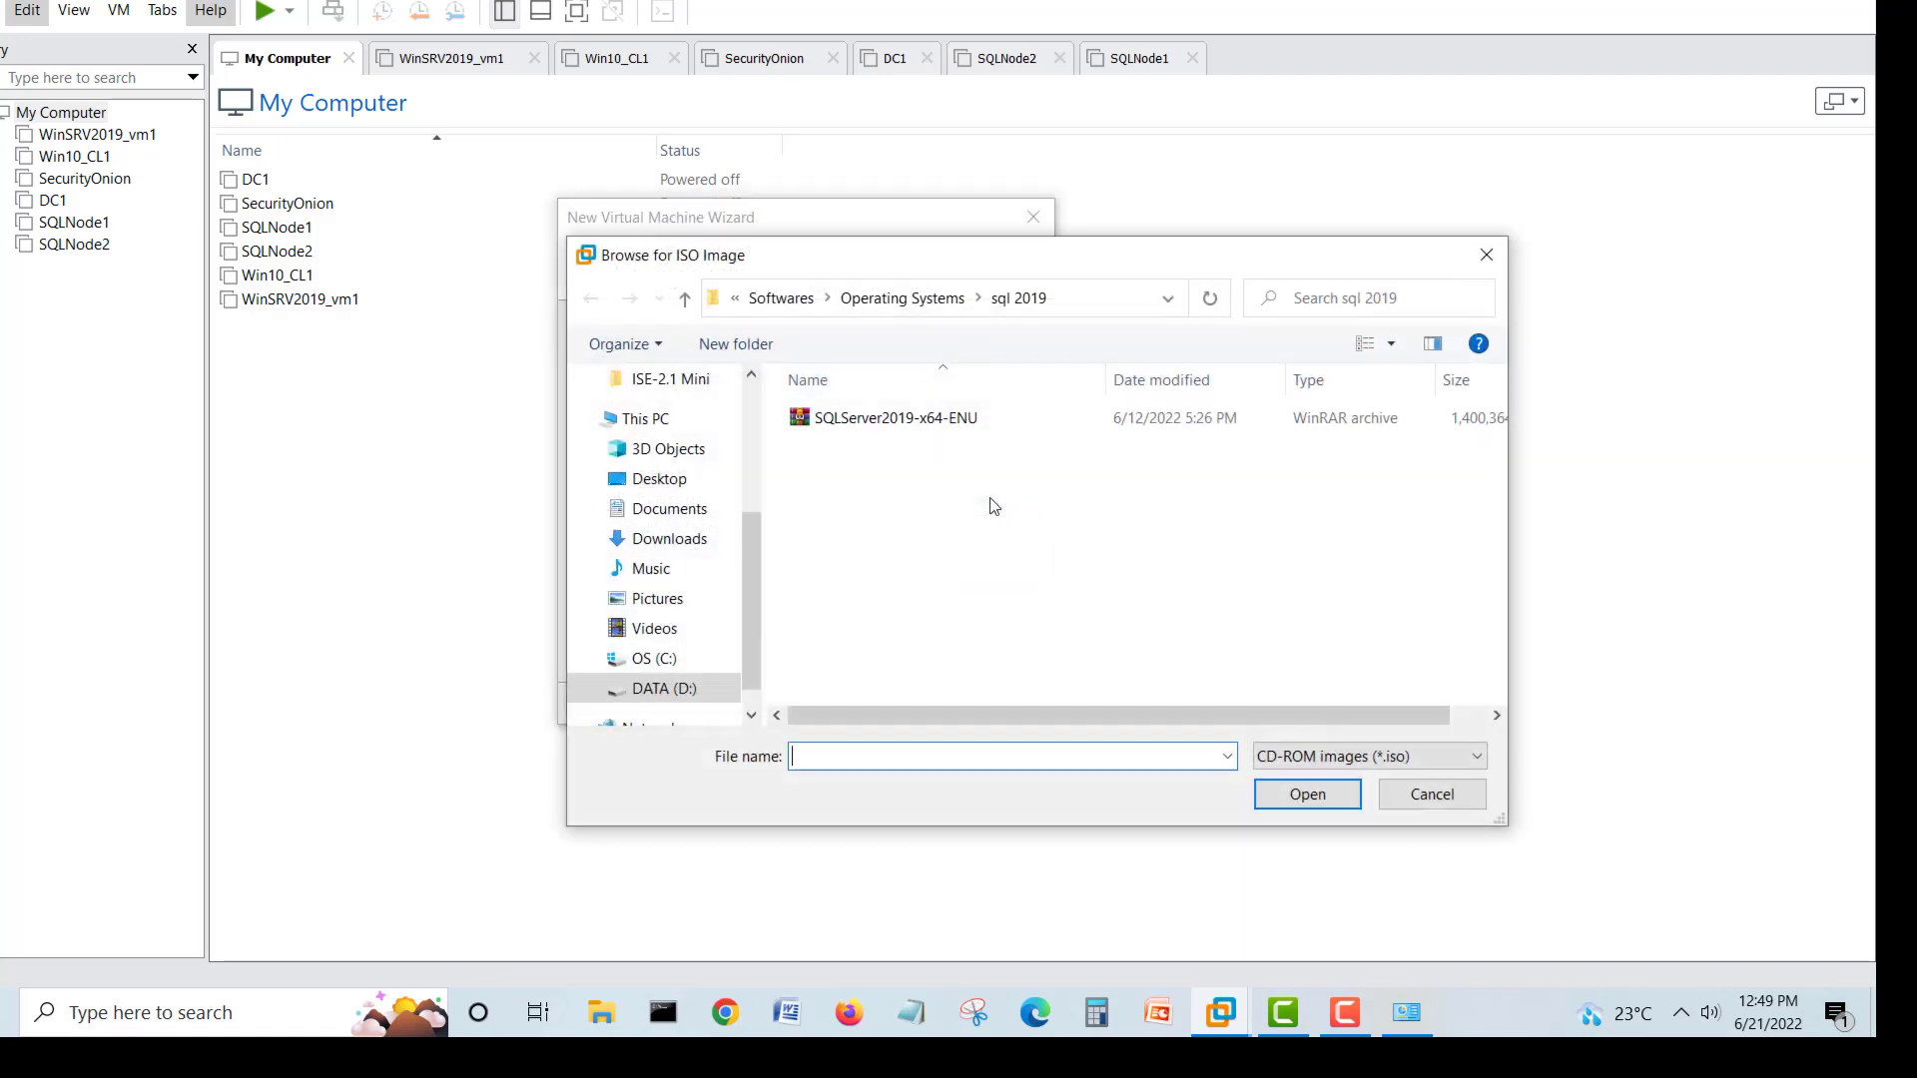
{"action": "left_click", "coordinate": [904, 305]}
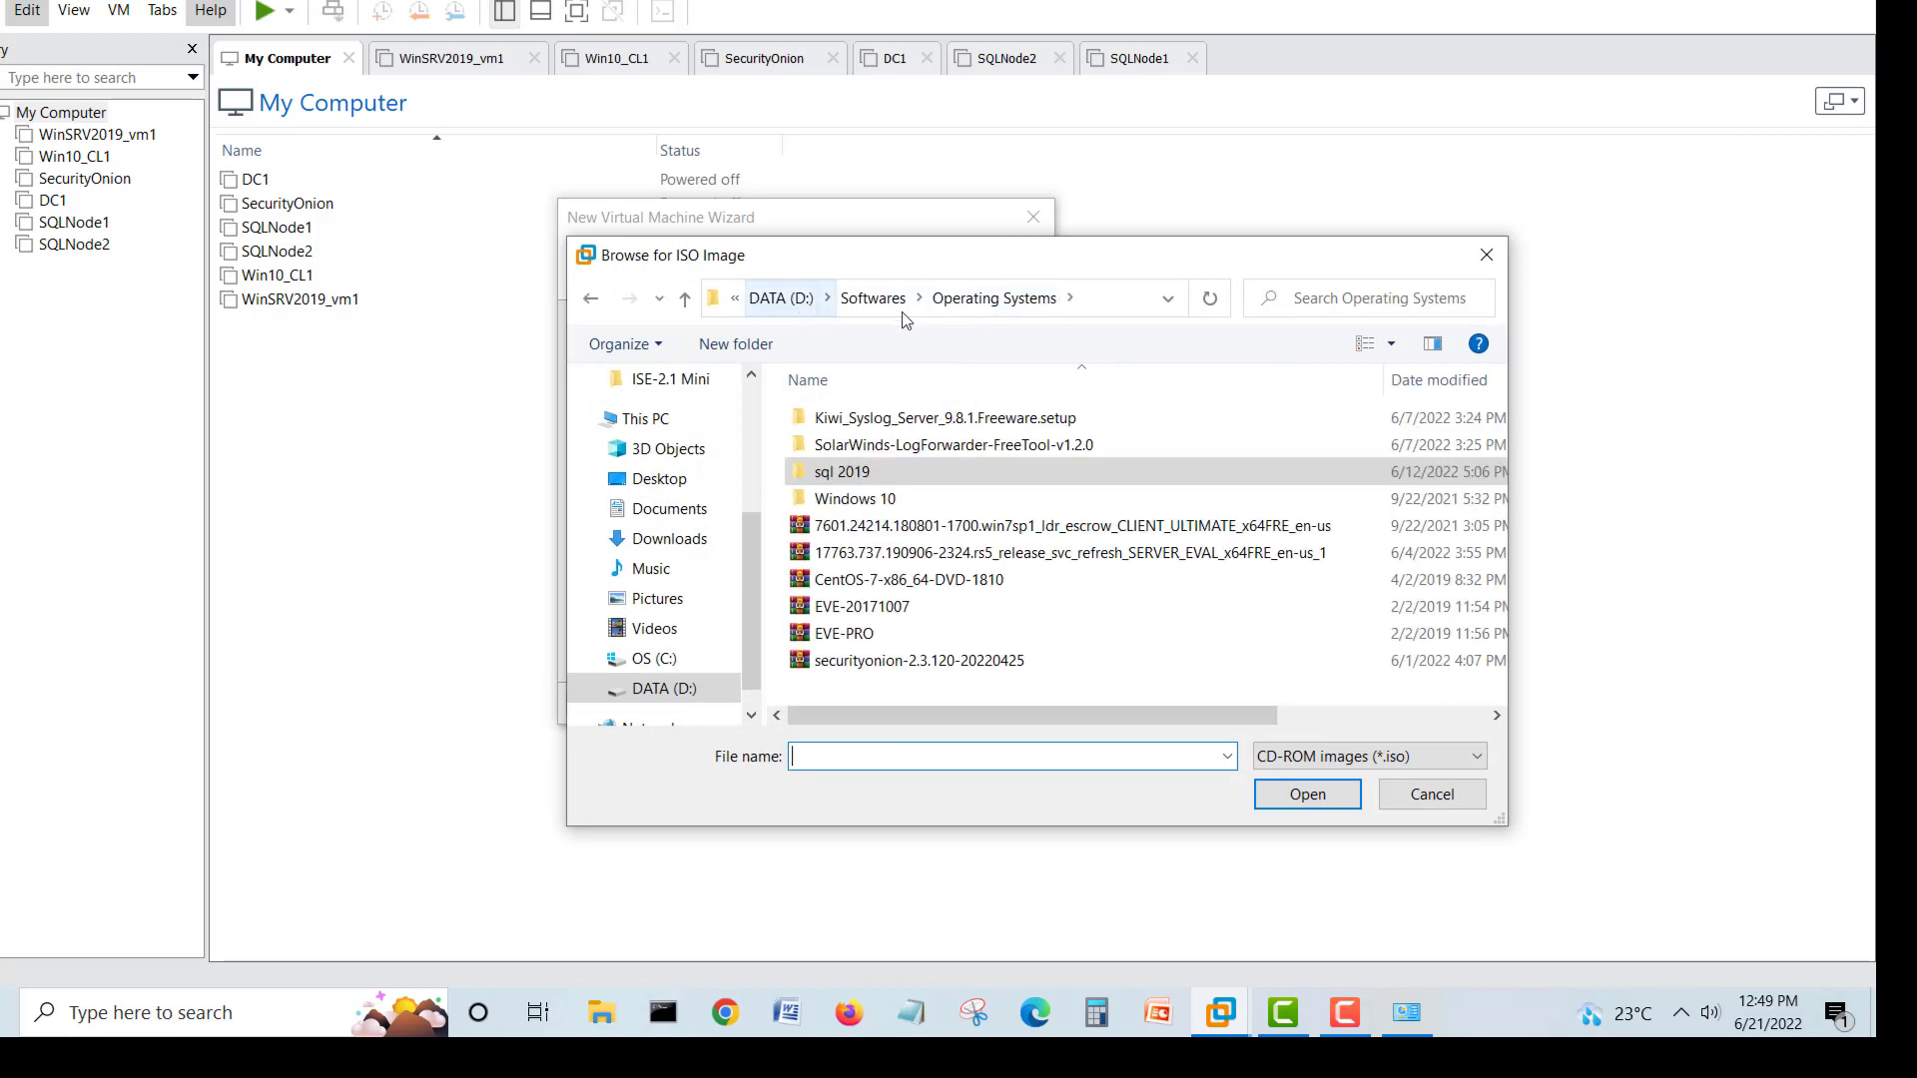
{"action": "left_click", "coordinate": [875, 303]}
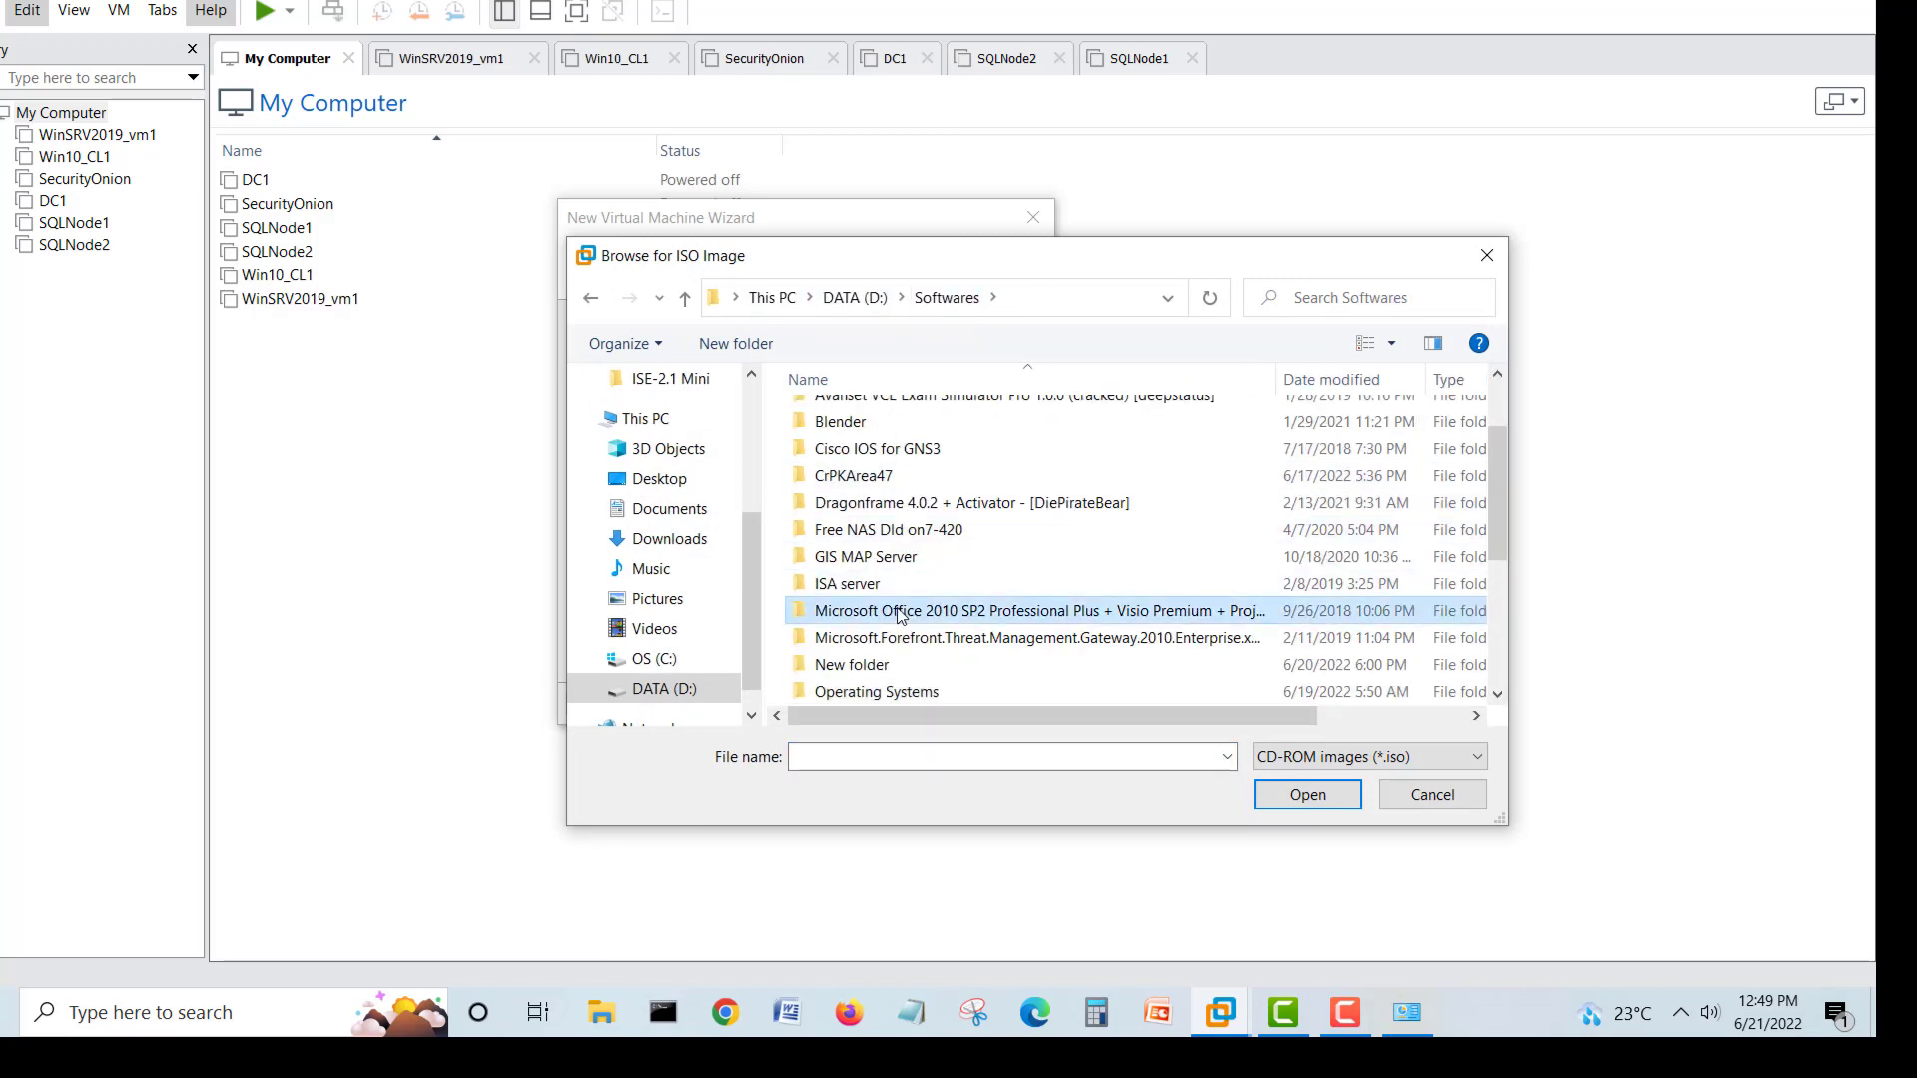
{"action": "scroll", "coordinate": [899, 614], "scroll_direction": "down", "scroll_amount": 3}
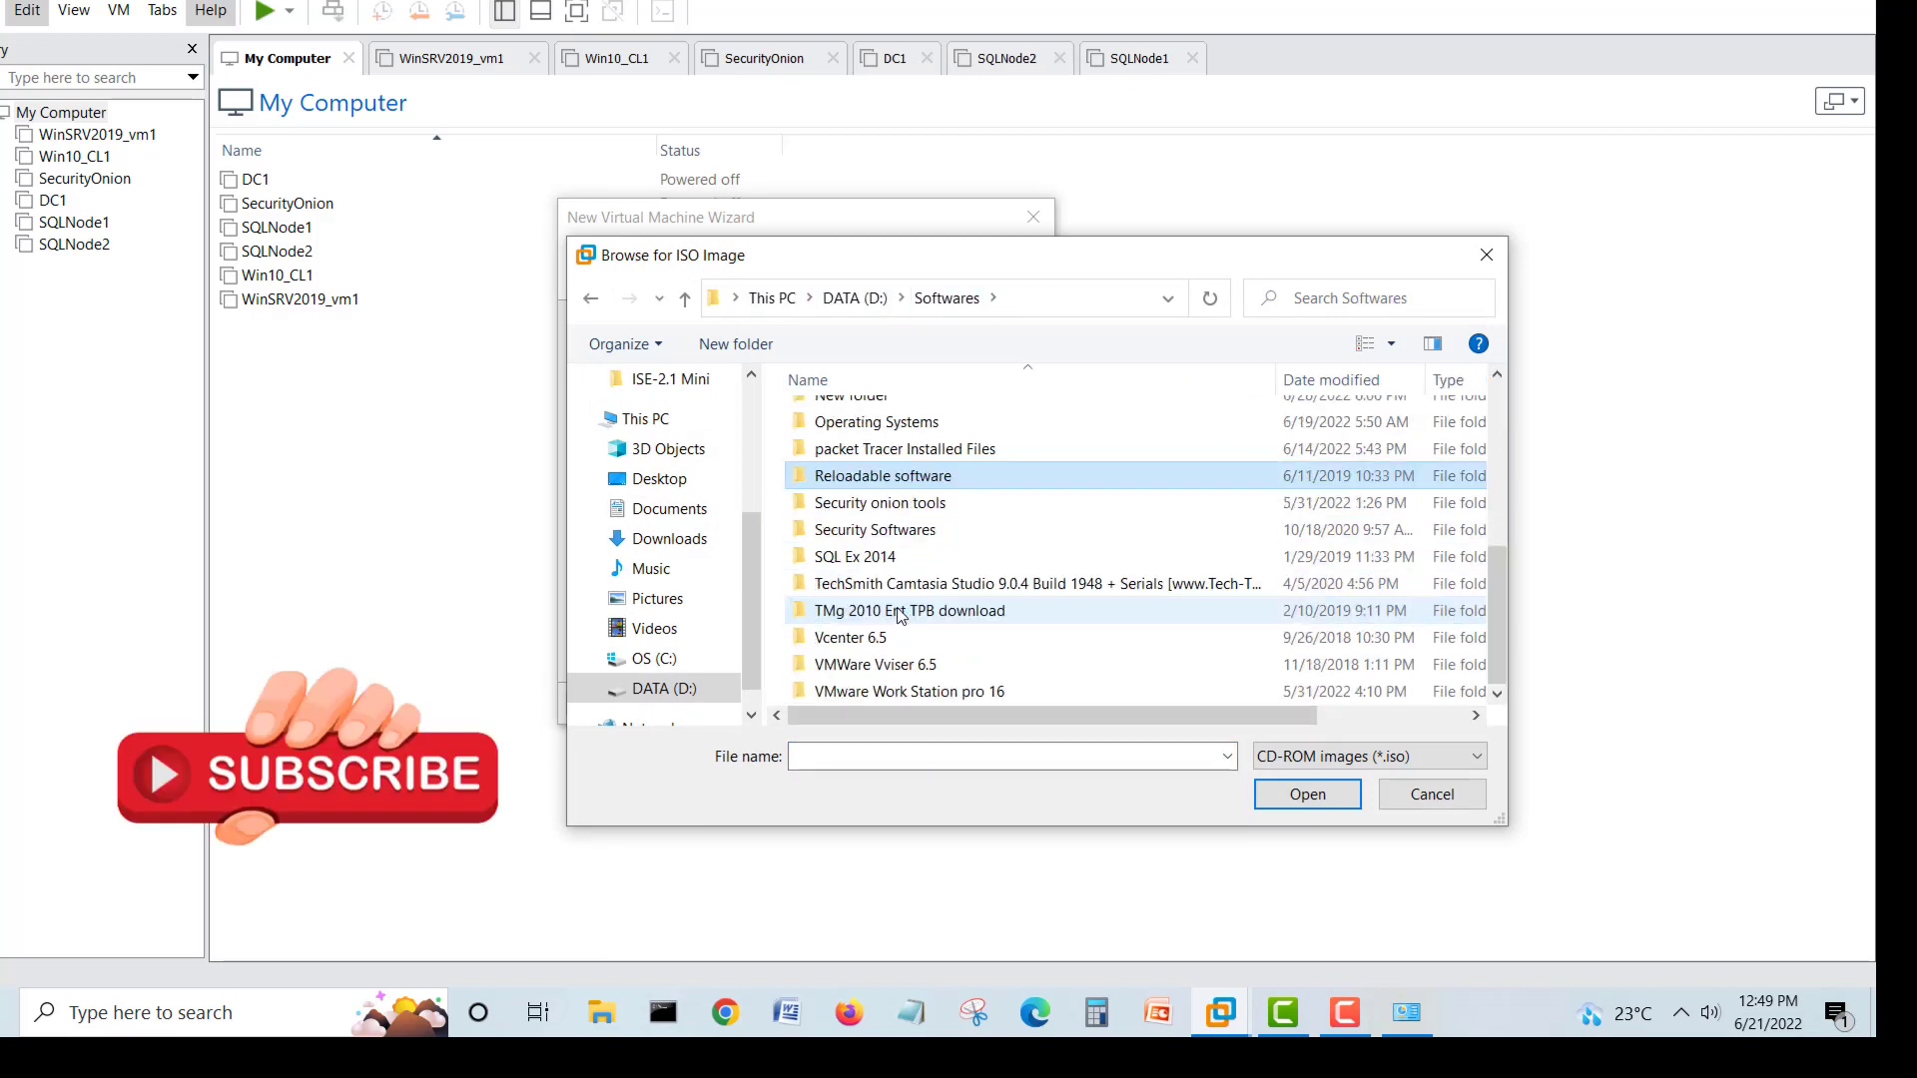
{"action": "double_click", "coordinate": [965, 483]}
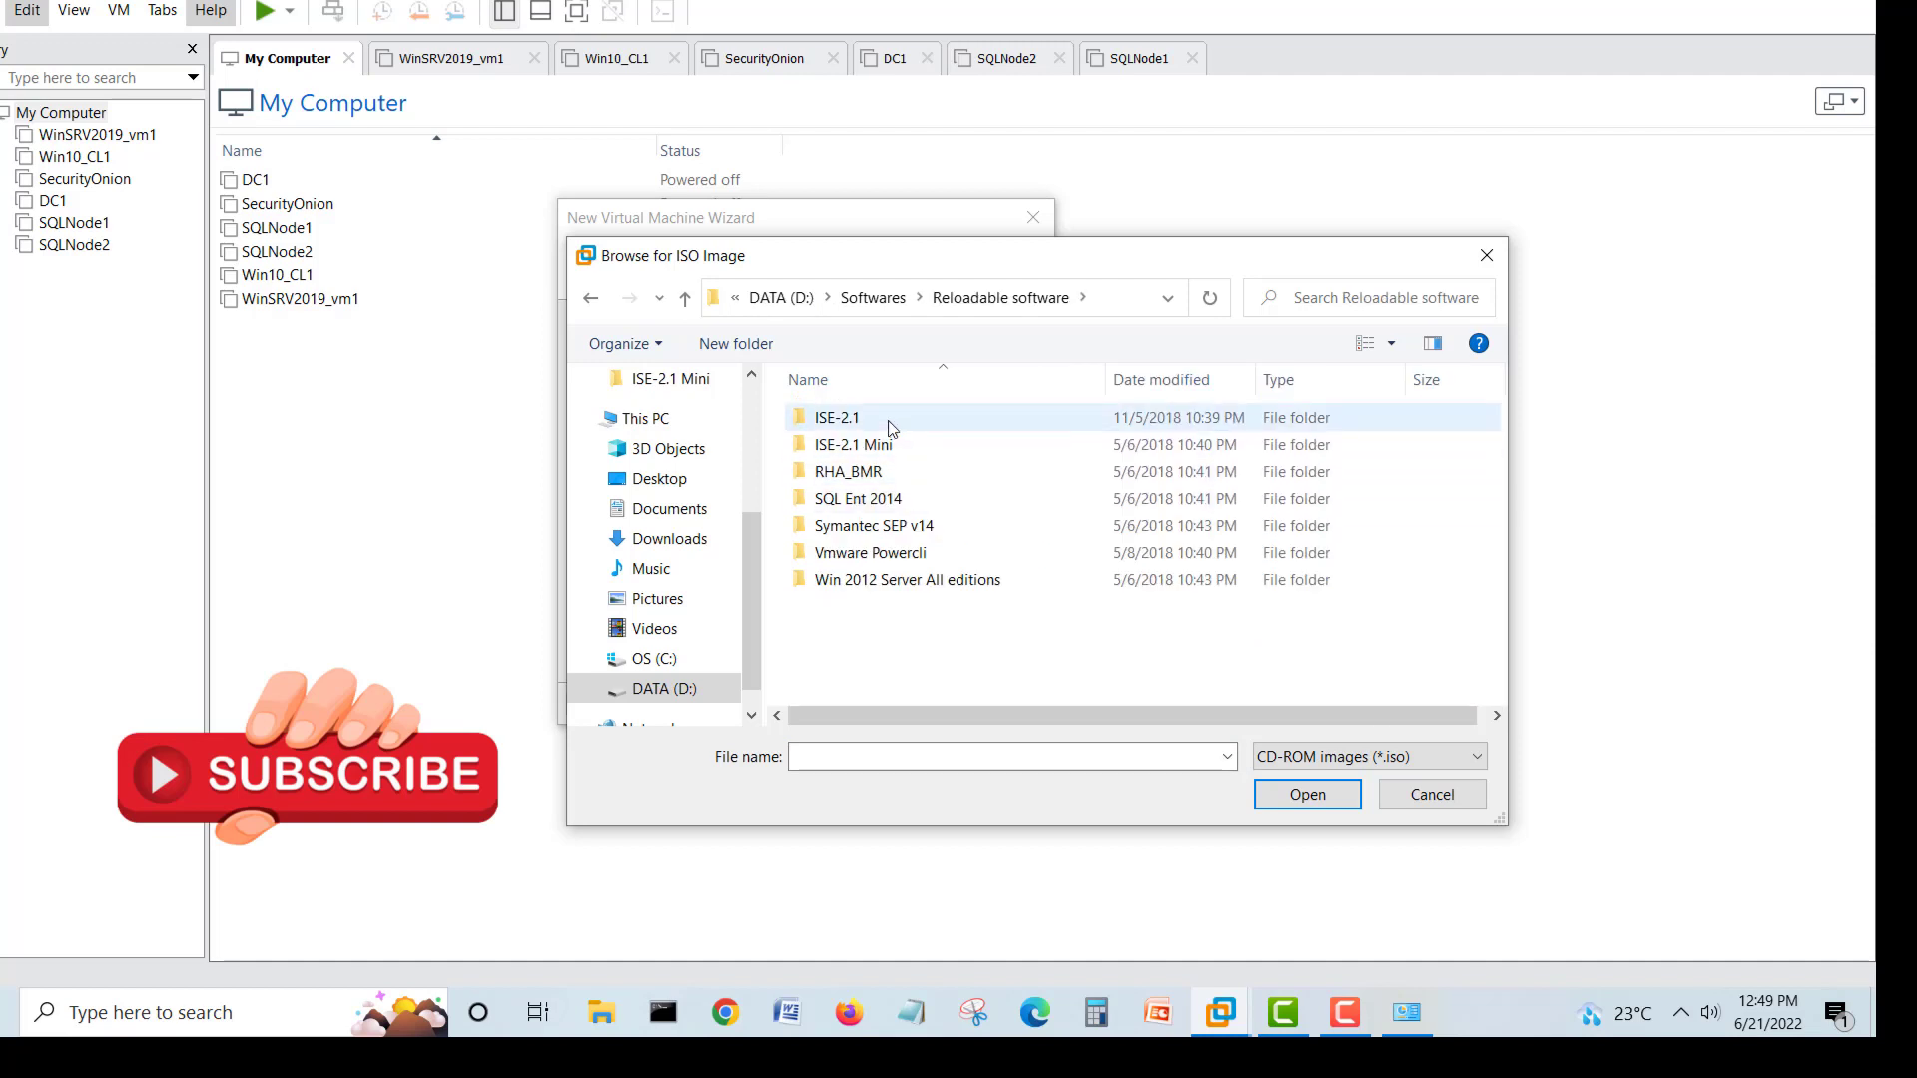
{"action": "double_click", "coordinate": [849, 418]}
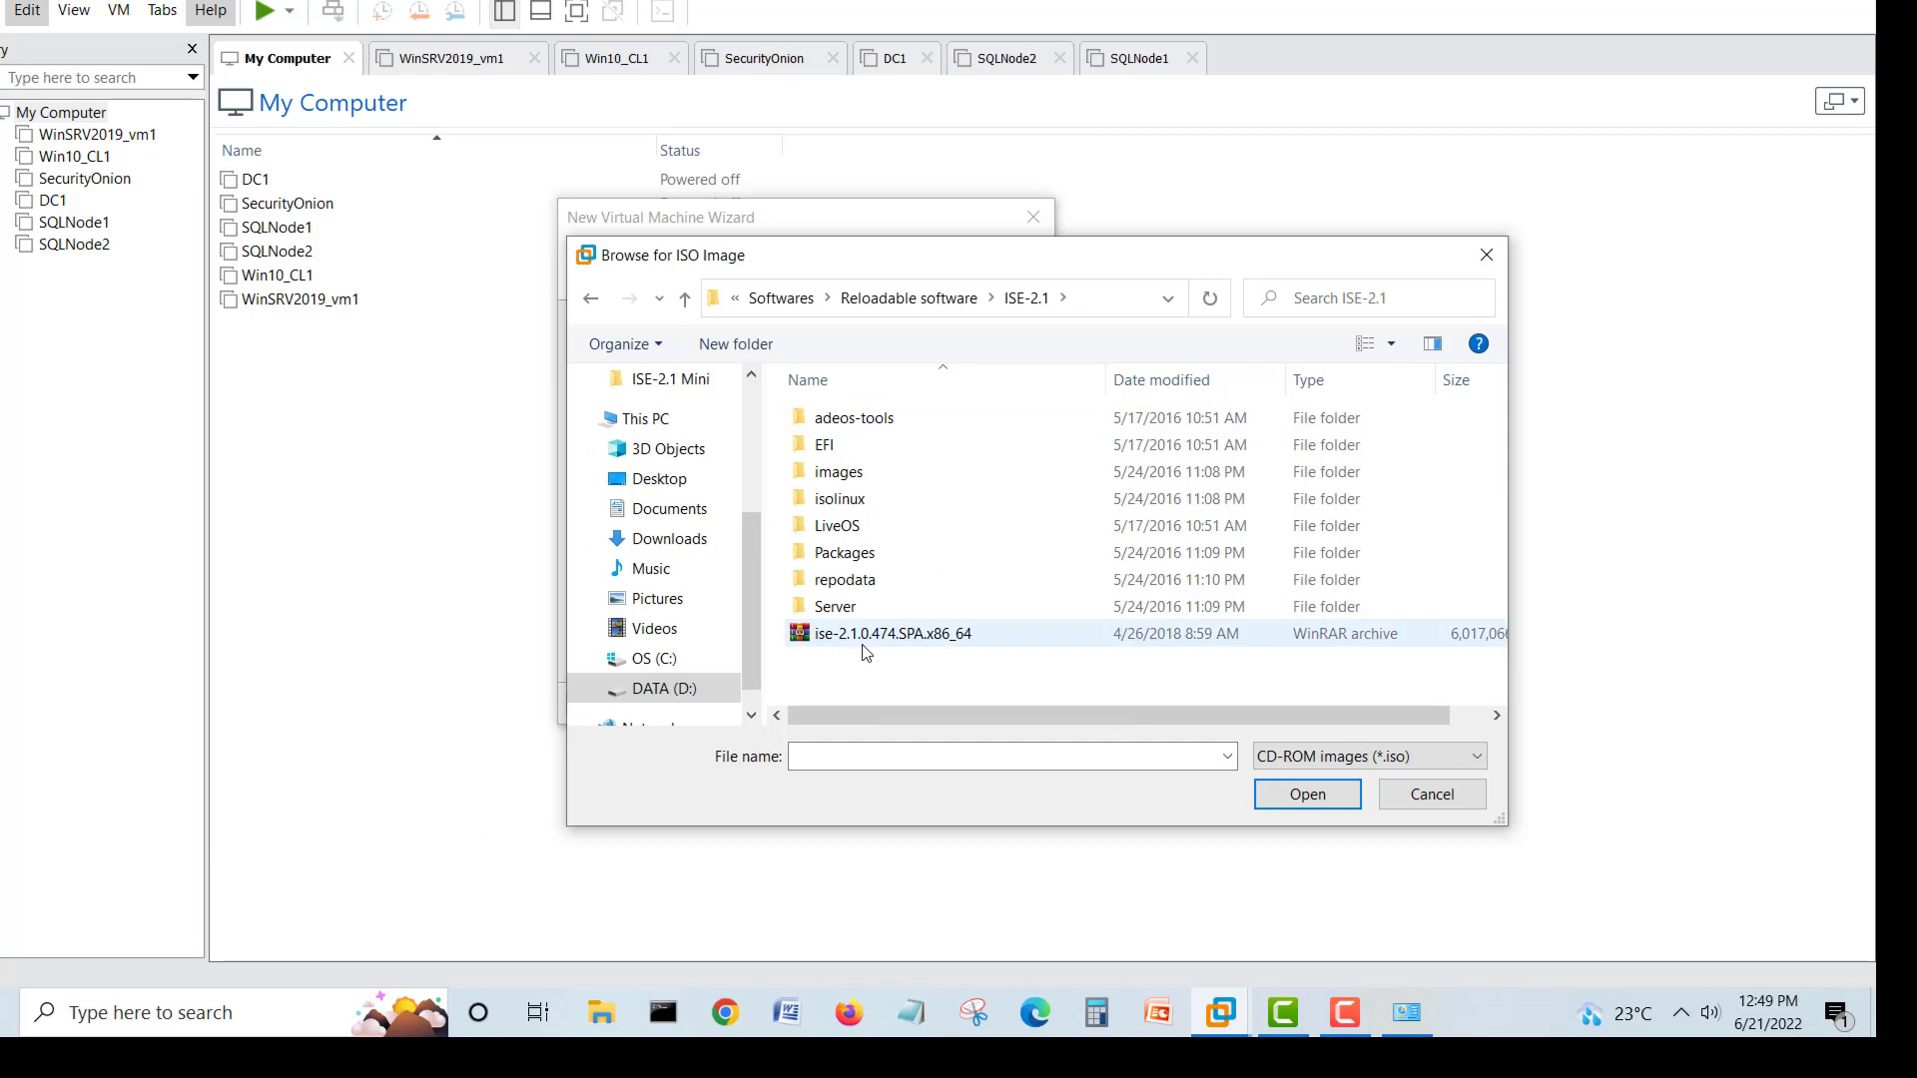
{"action": "left_click", "coordinate": [917, 637]}
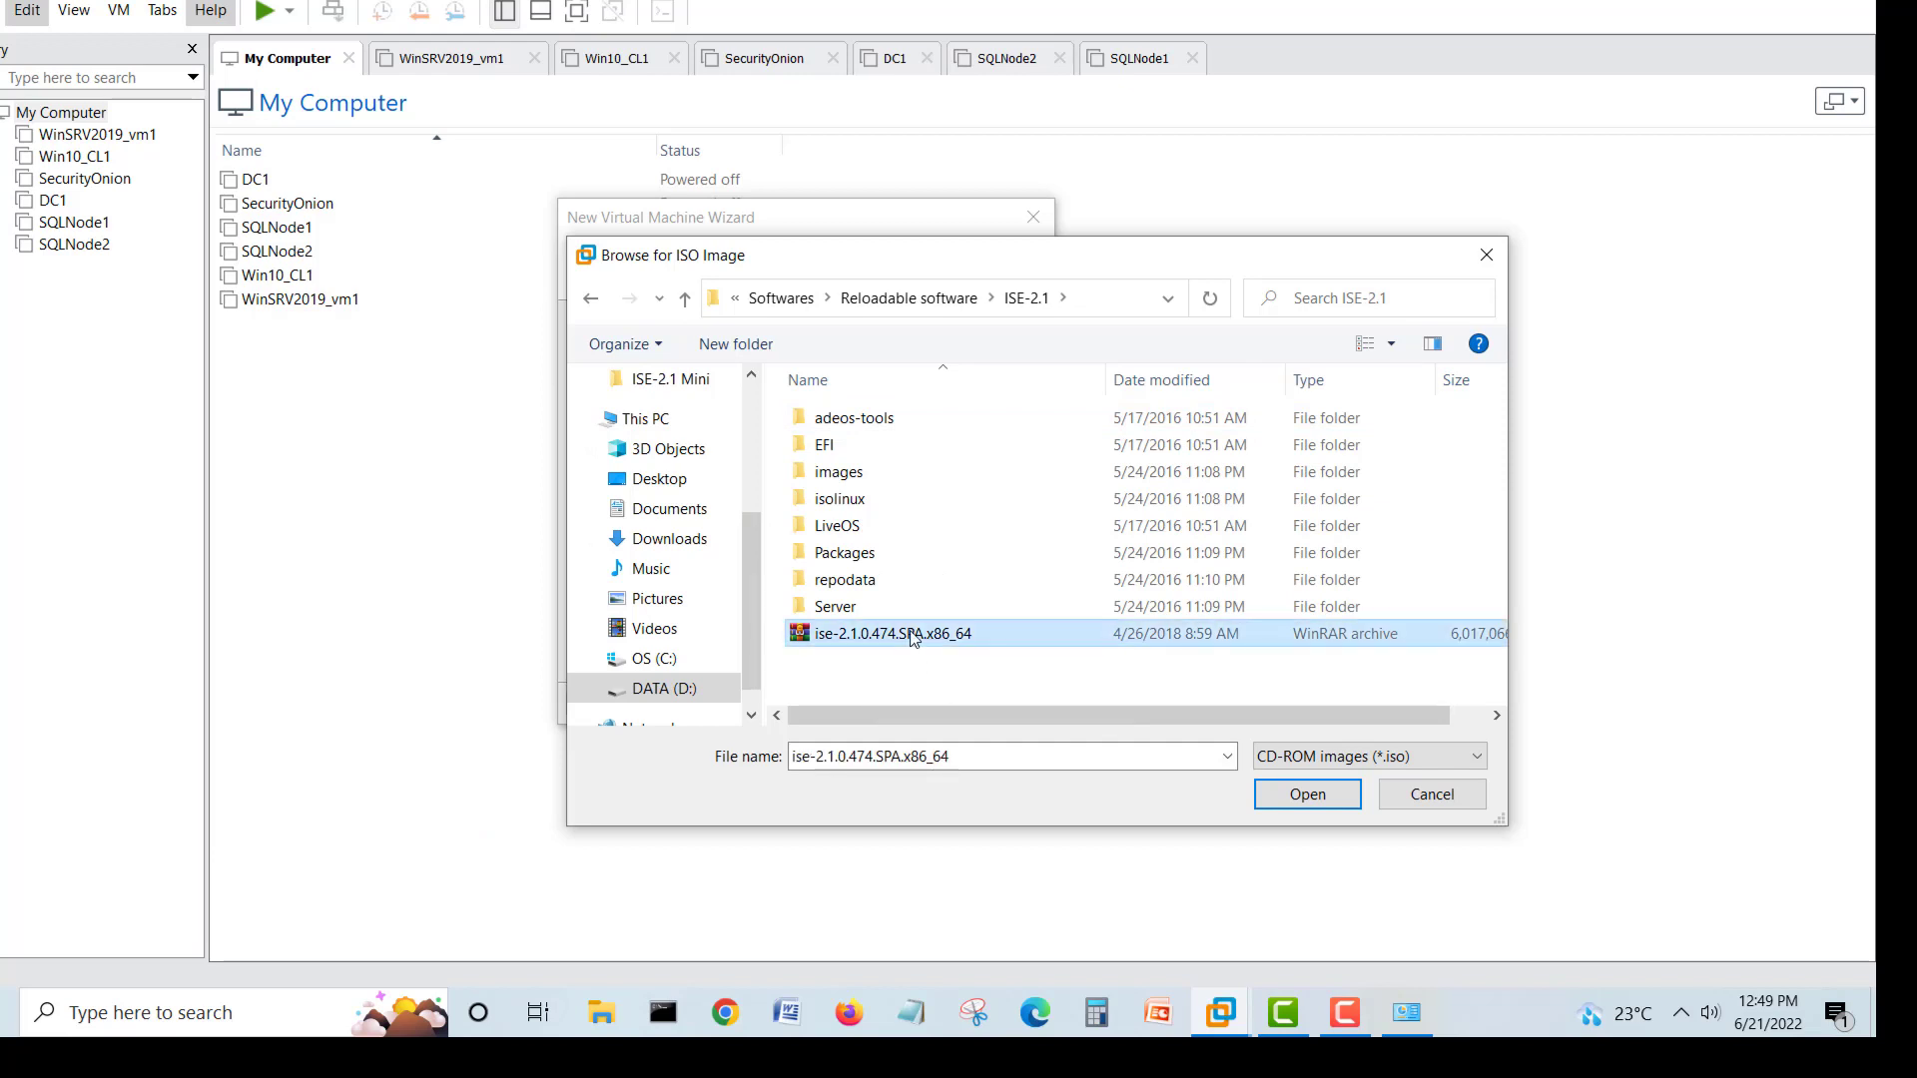
{"action": "left_click", "coordinate": [1308, 795]}
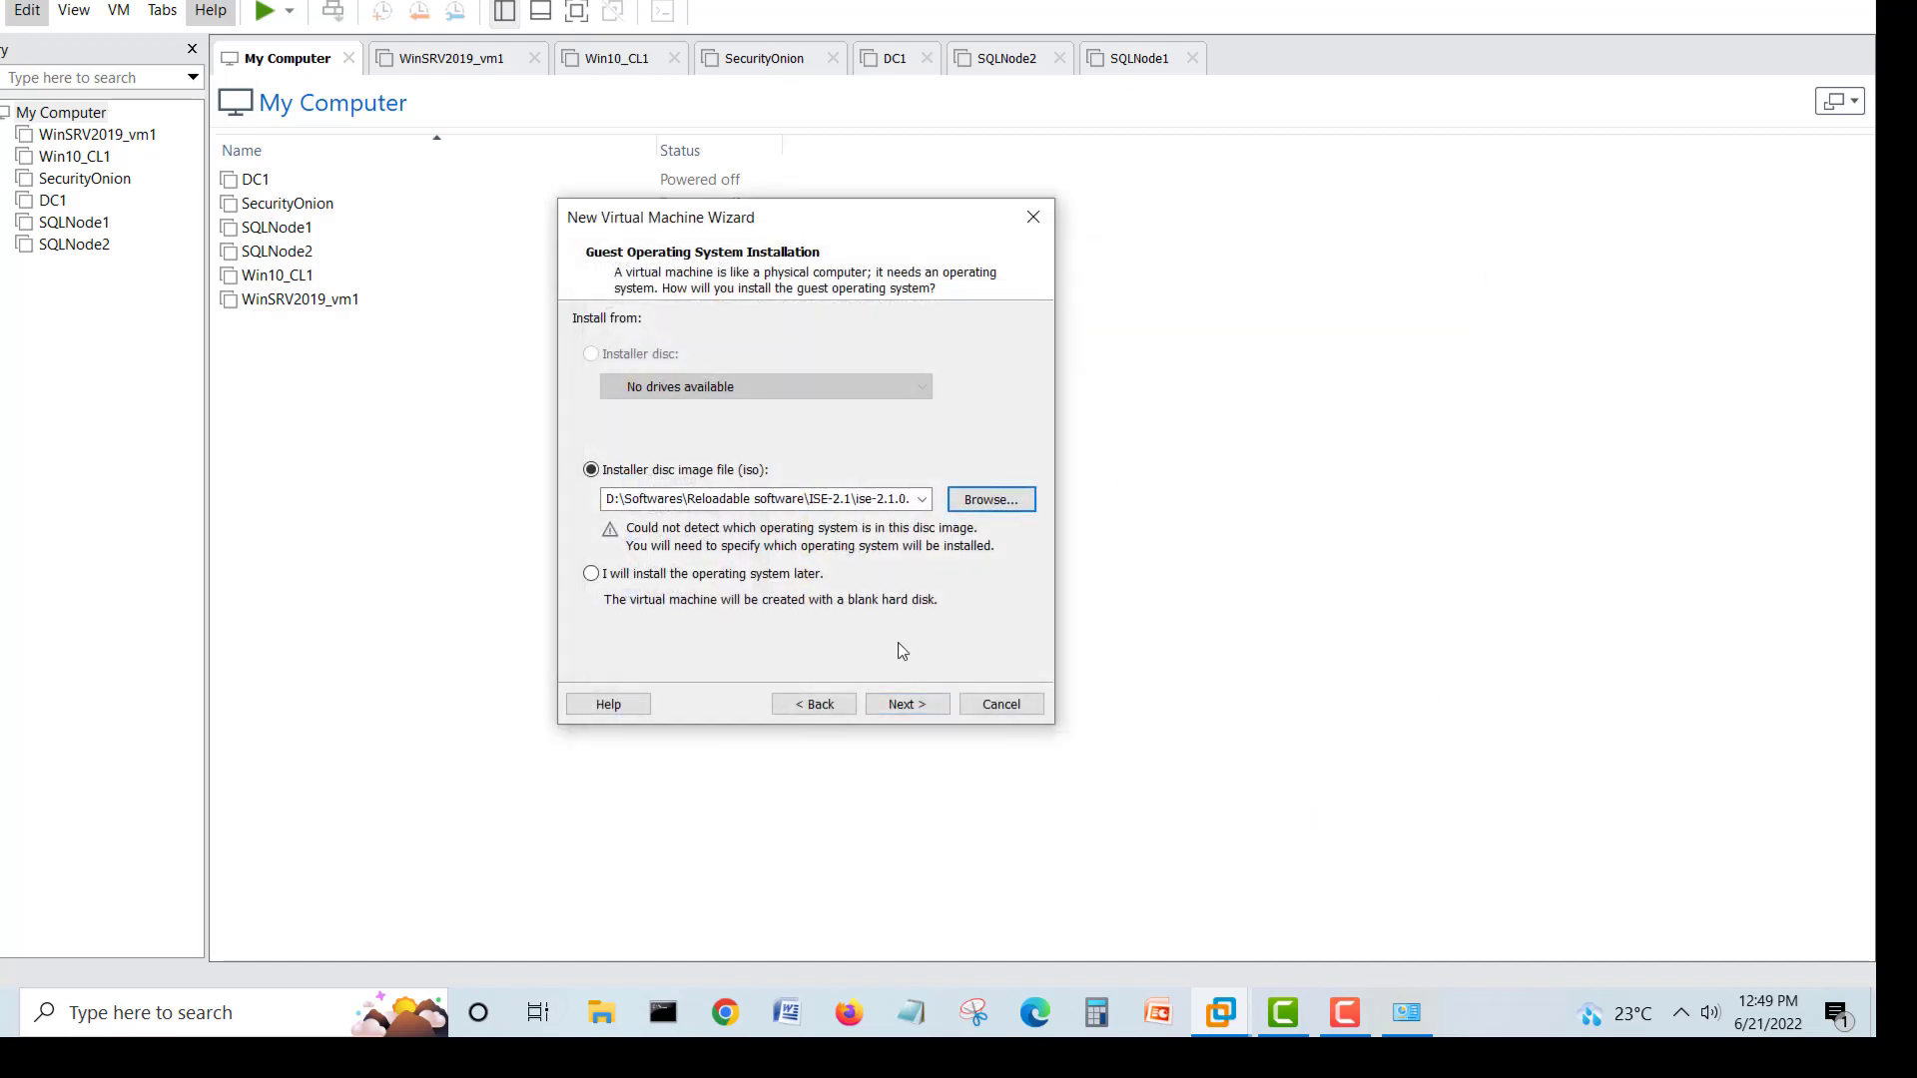
{"action": "left_click", "coordinate": [904, 705]}
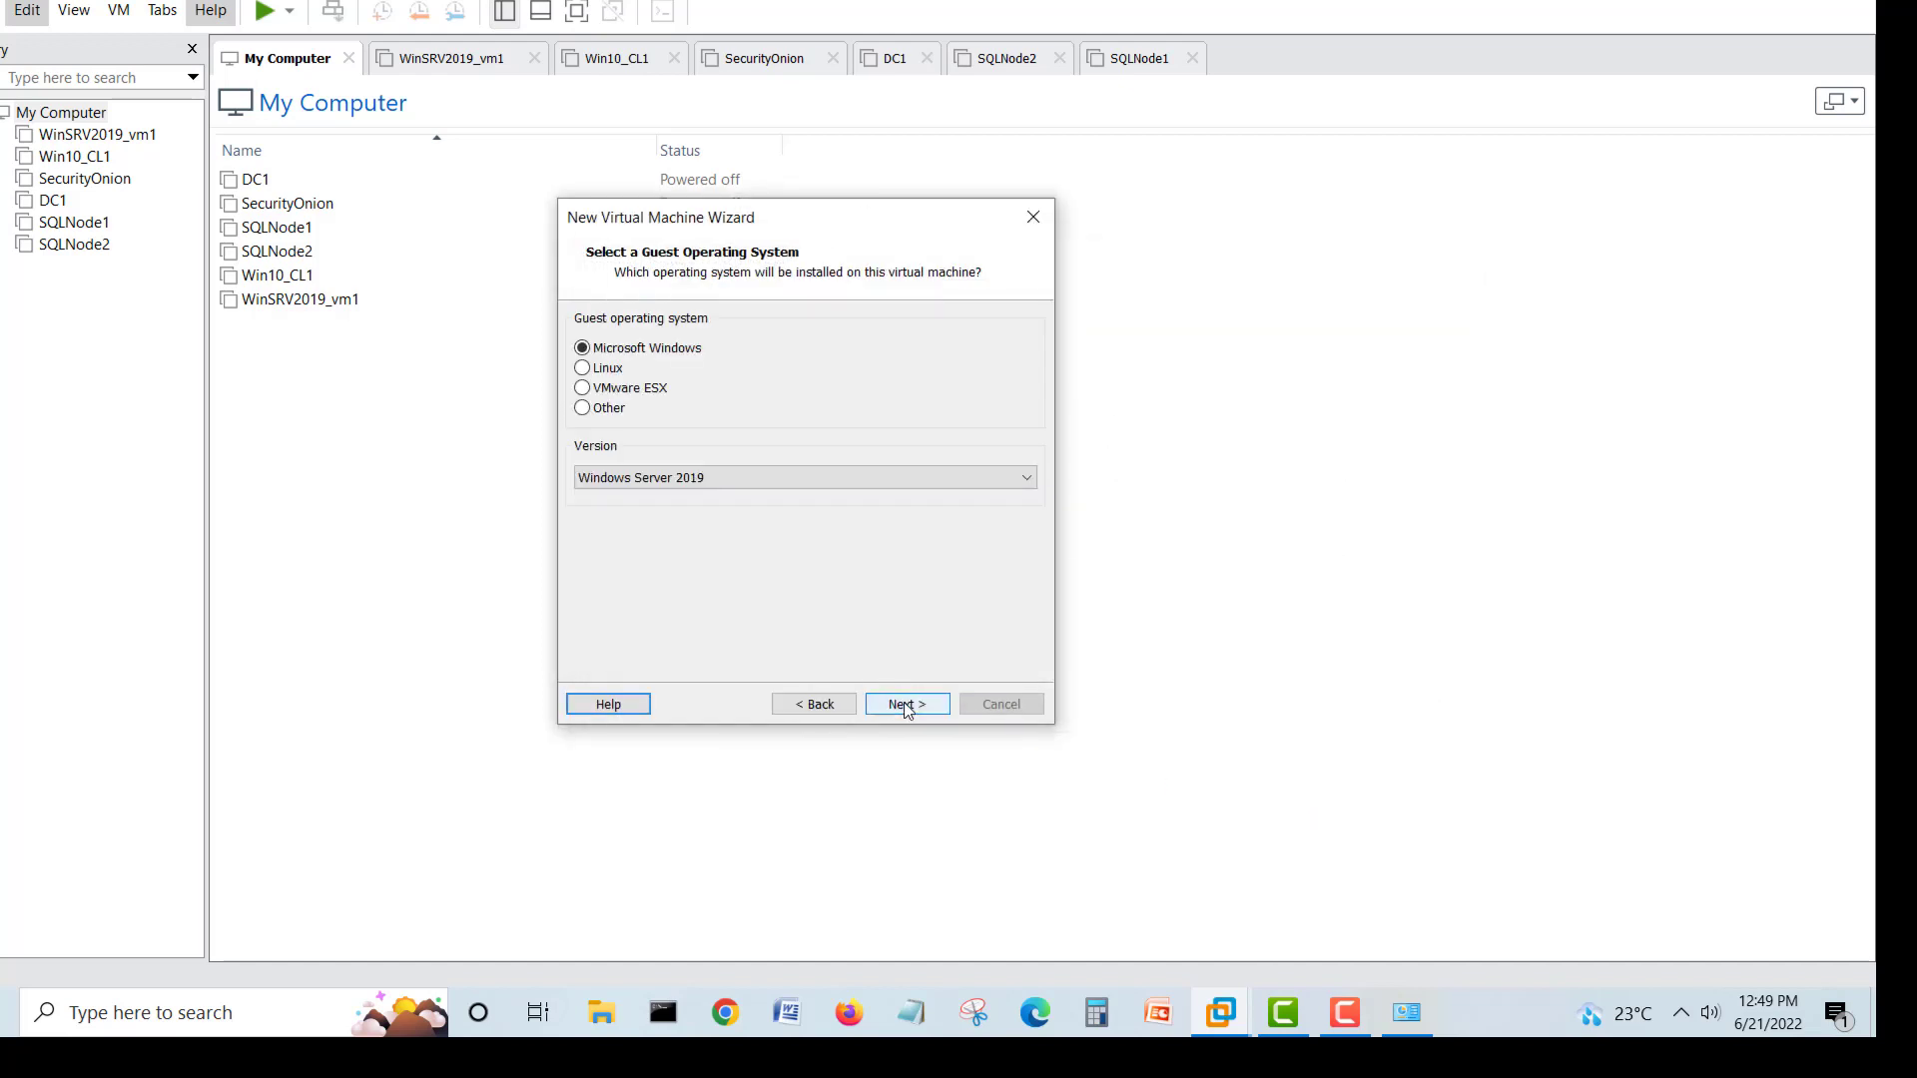
Step: Set the guest operating system to Linux, version Red Hat Enterprise Linux 7 64-bit
{"action": "left_click", "coordinate": [606, 369]}
{"action": "left_click", "coordinate": [677, 481]}
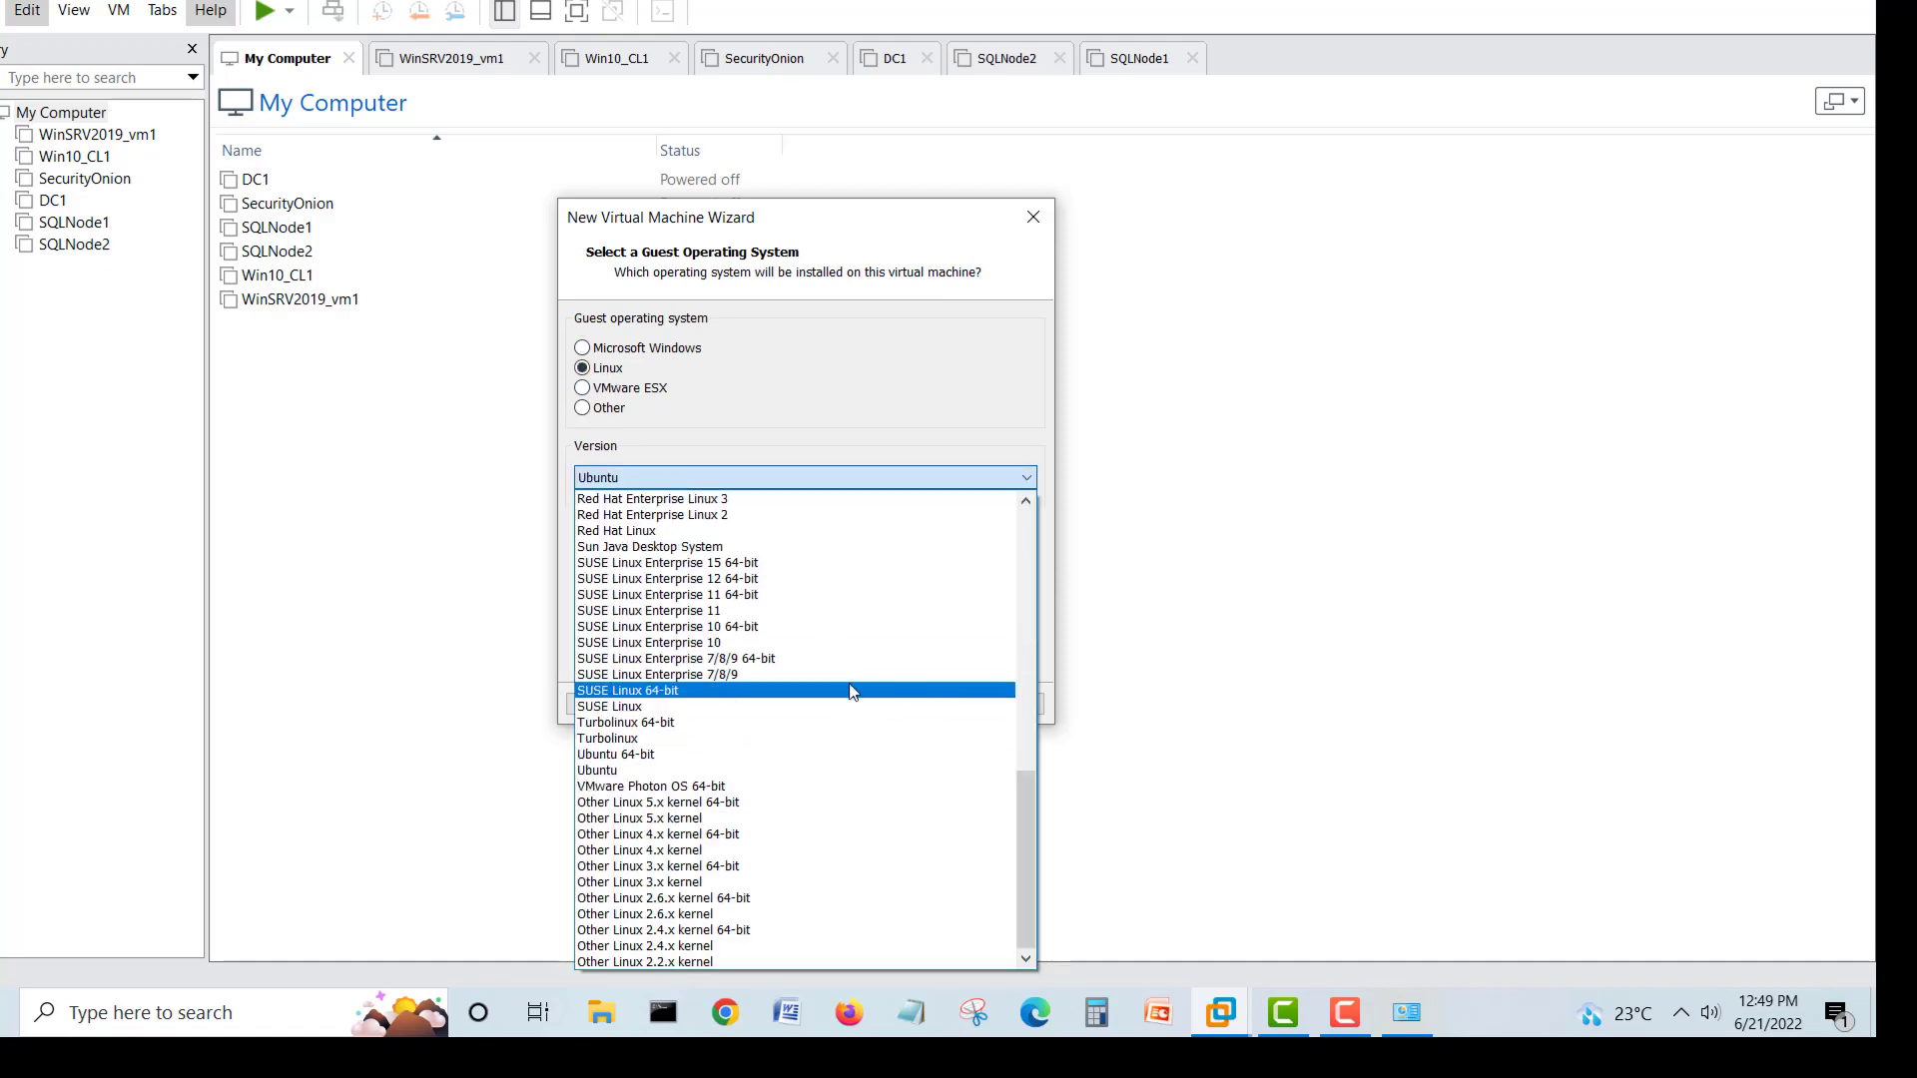
{"action": "left_click_drag", "start_coordinate": [1025, 841], "coordinate": [1038, 729]}
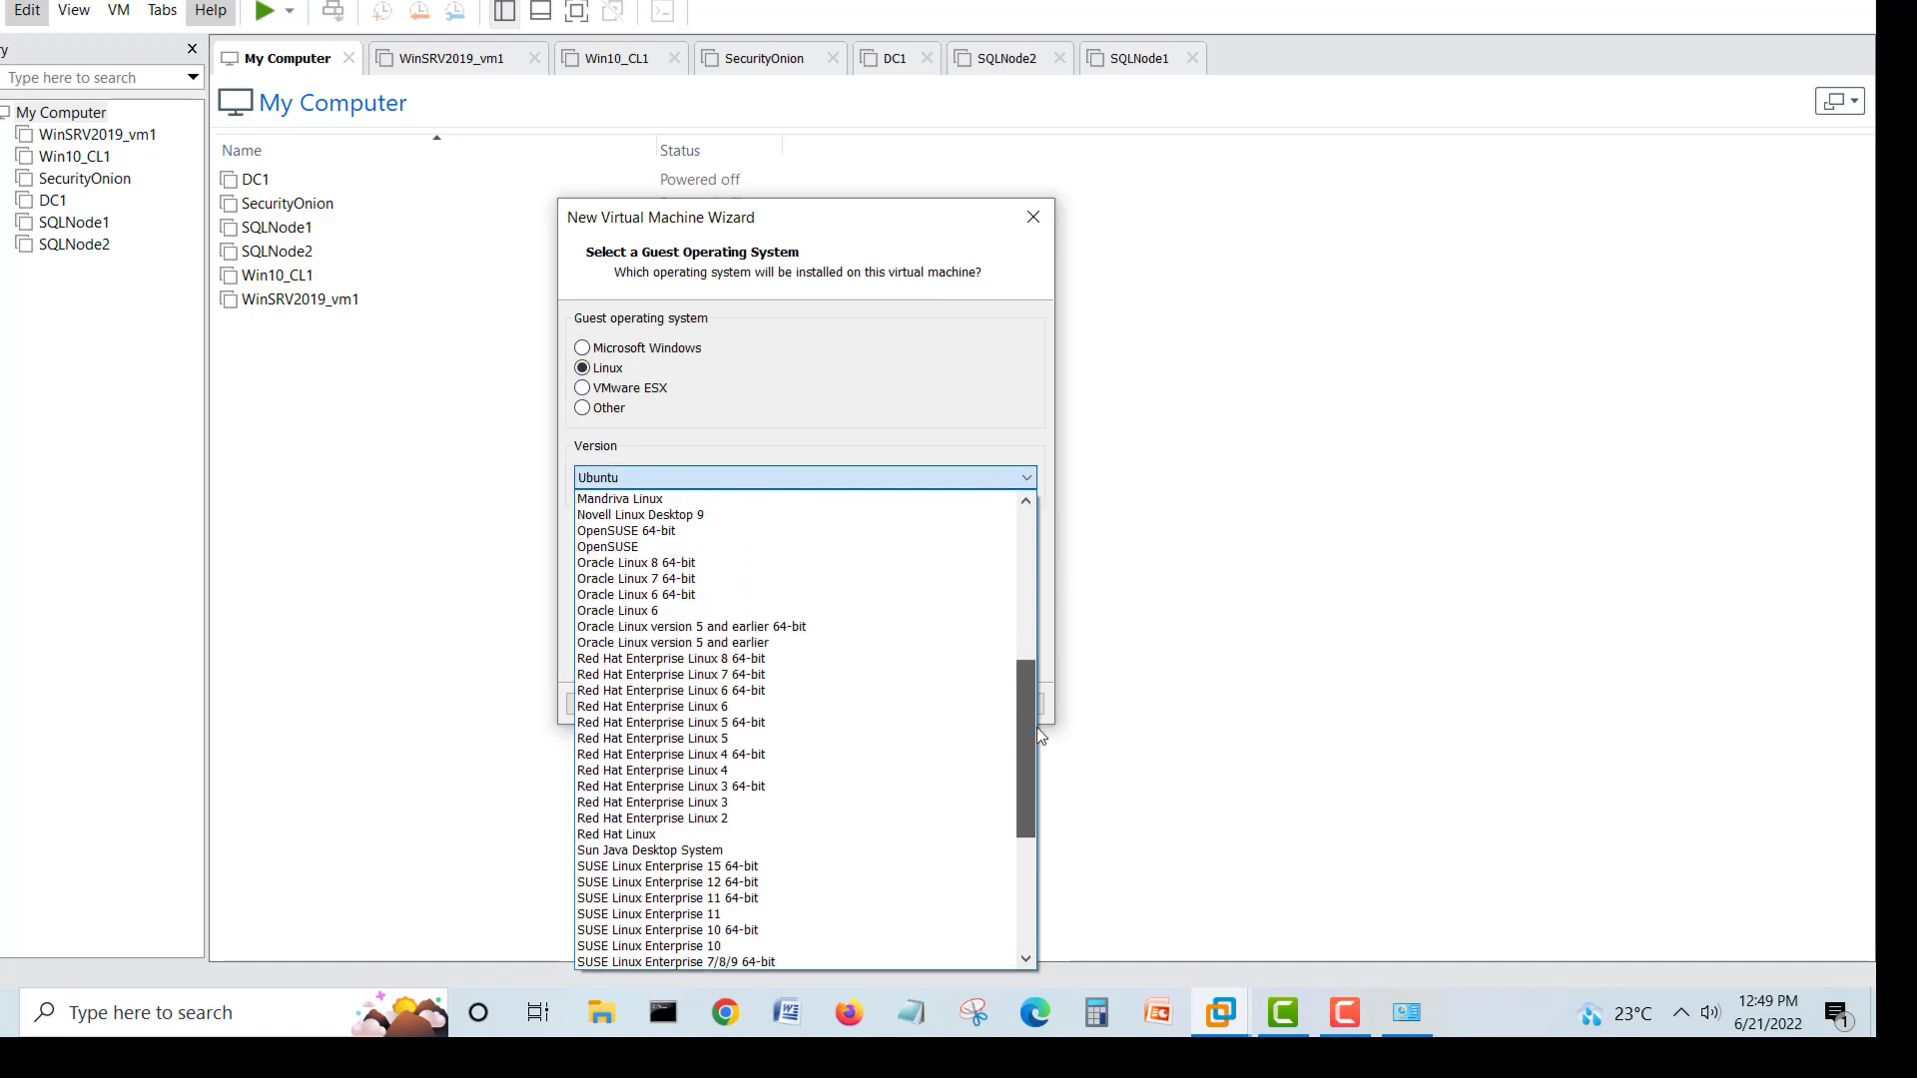
{"action": "left_click", "coordinate": [823, 676]}
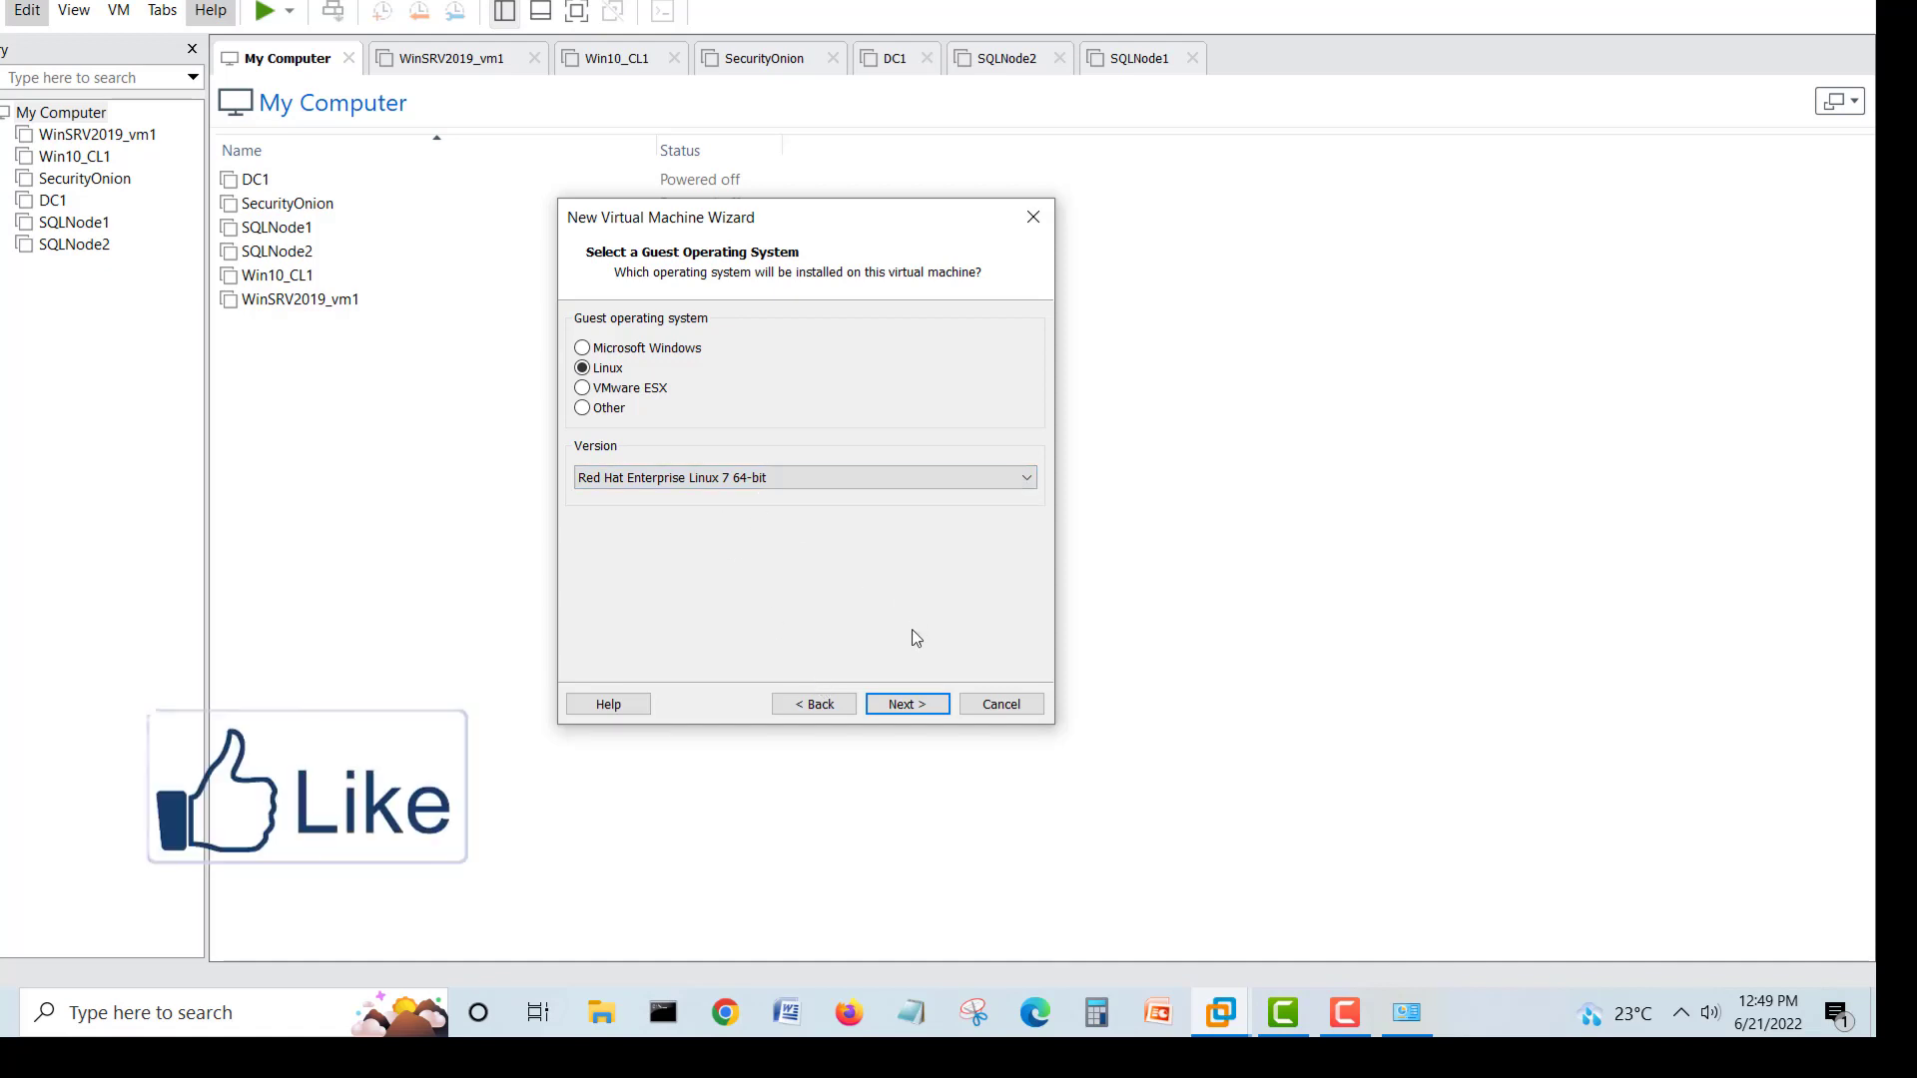
{"action": "left_click", "coordinate": [928, 705]}
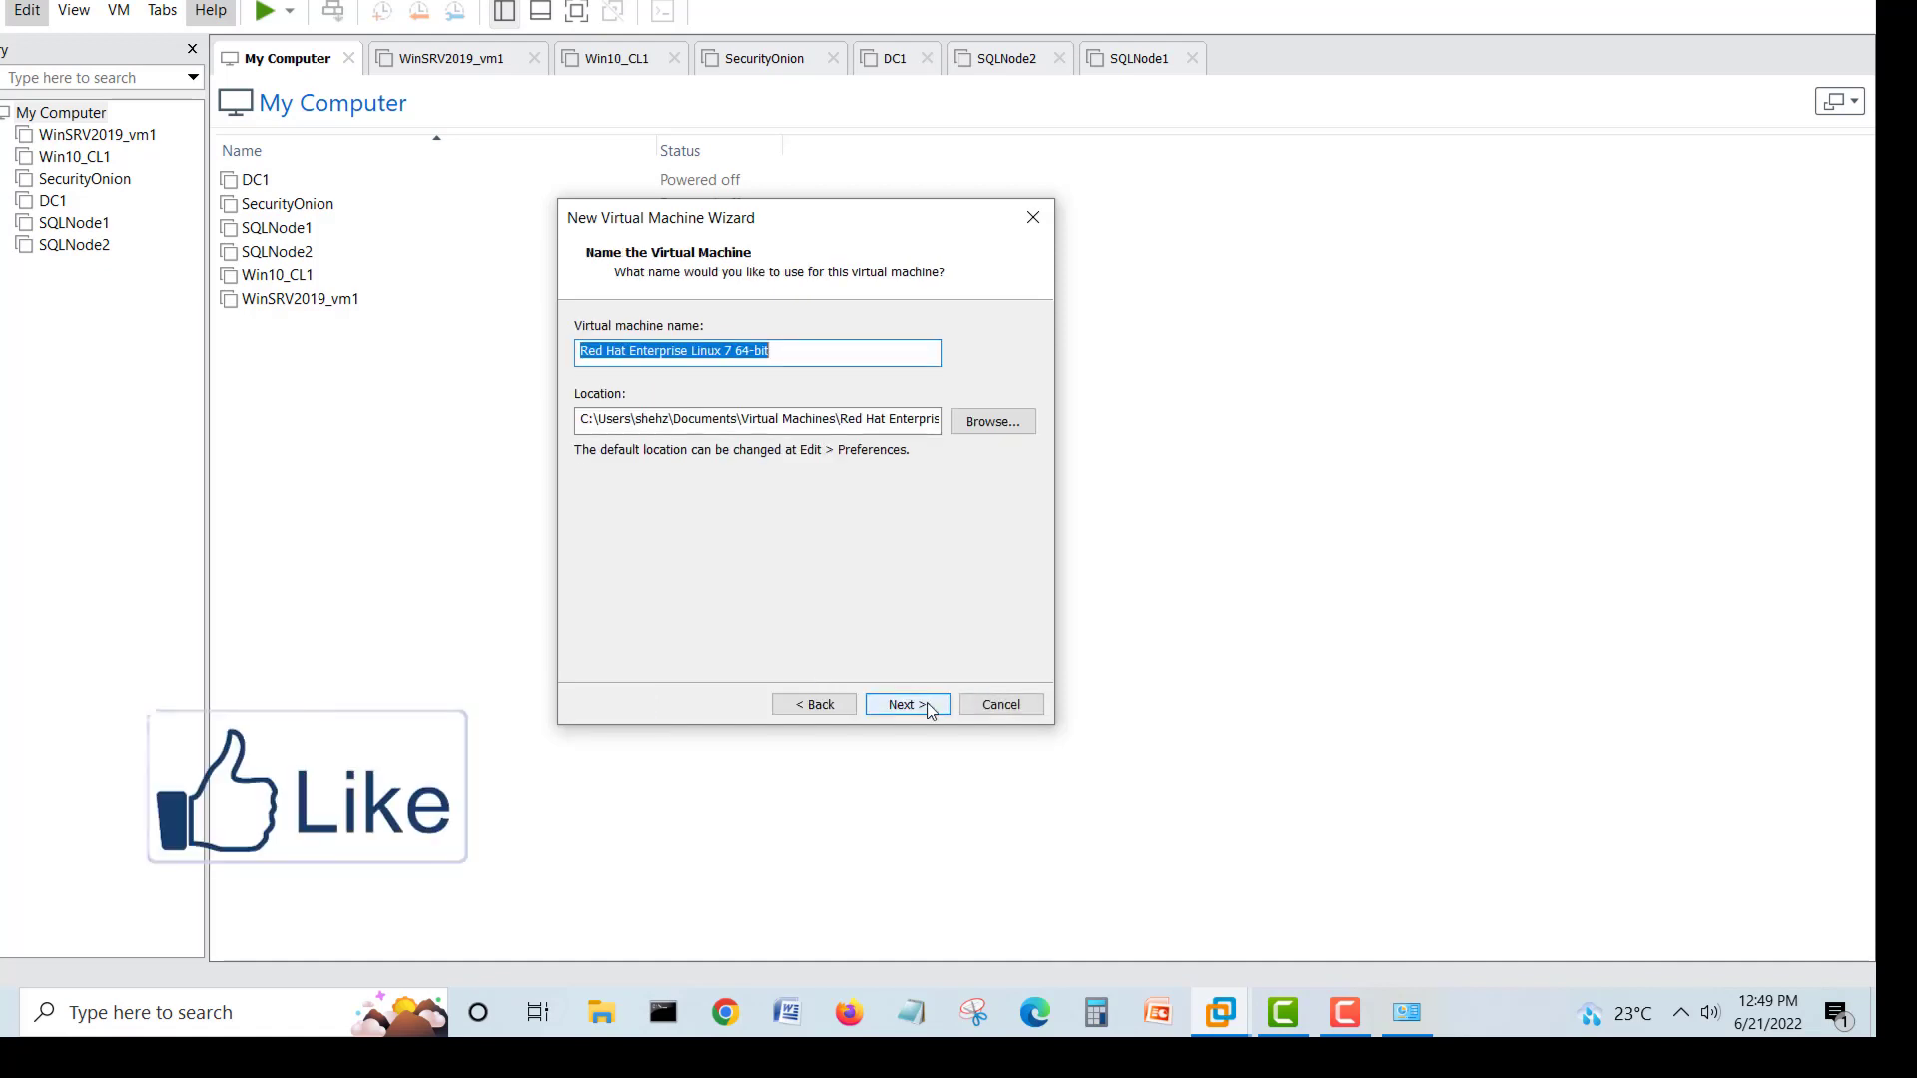
Step: Name the virtual machine ISE and highlight its default location path
{"action": "type", "text": "ISE"}
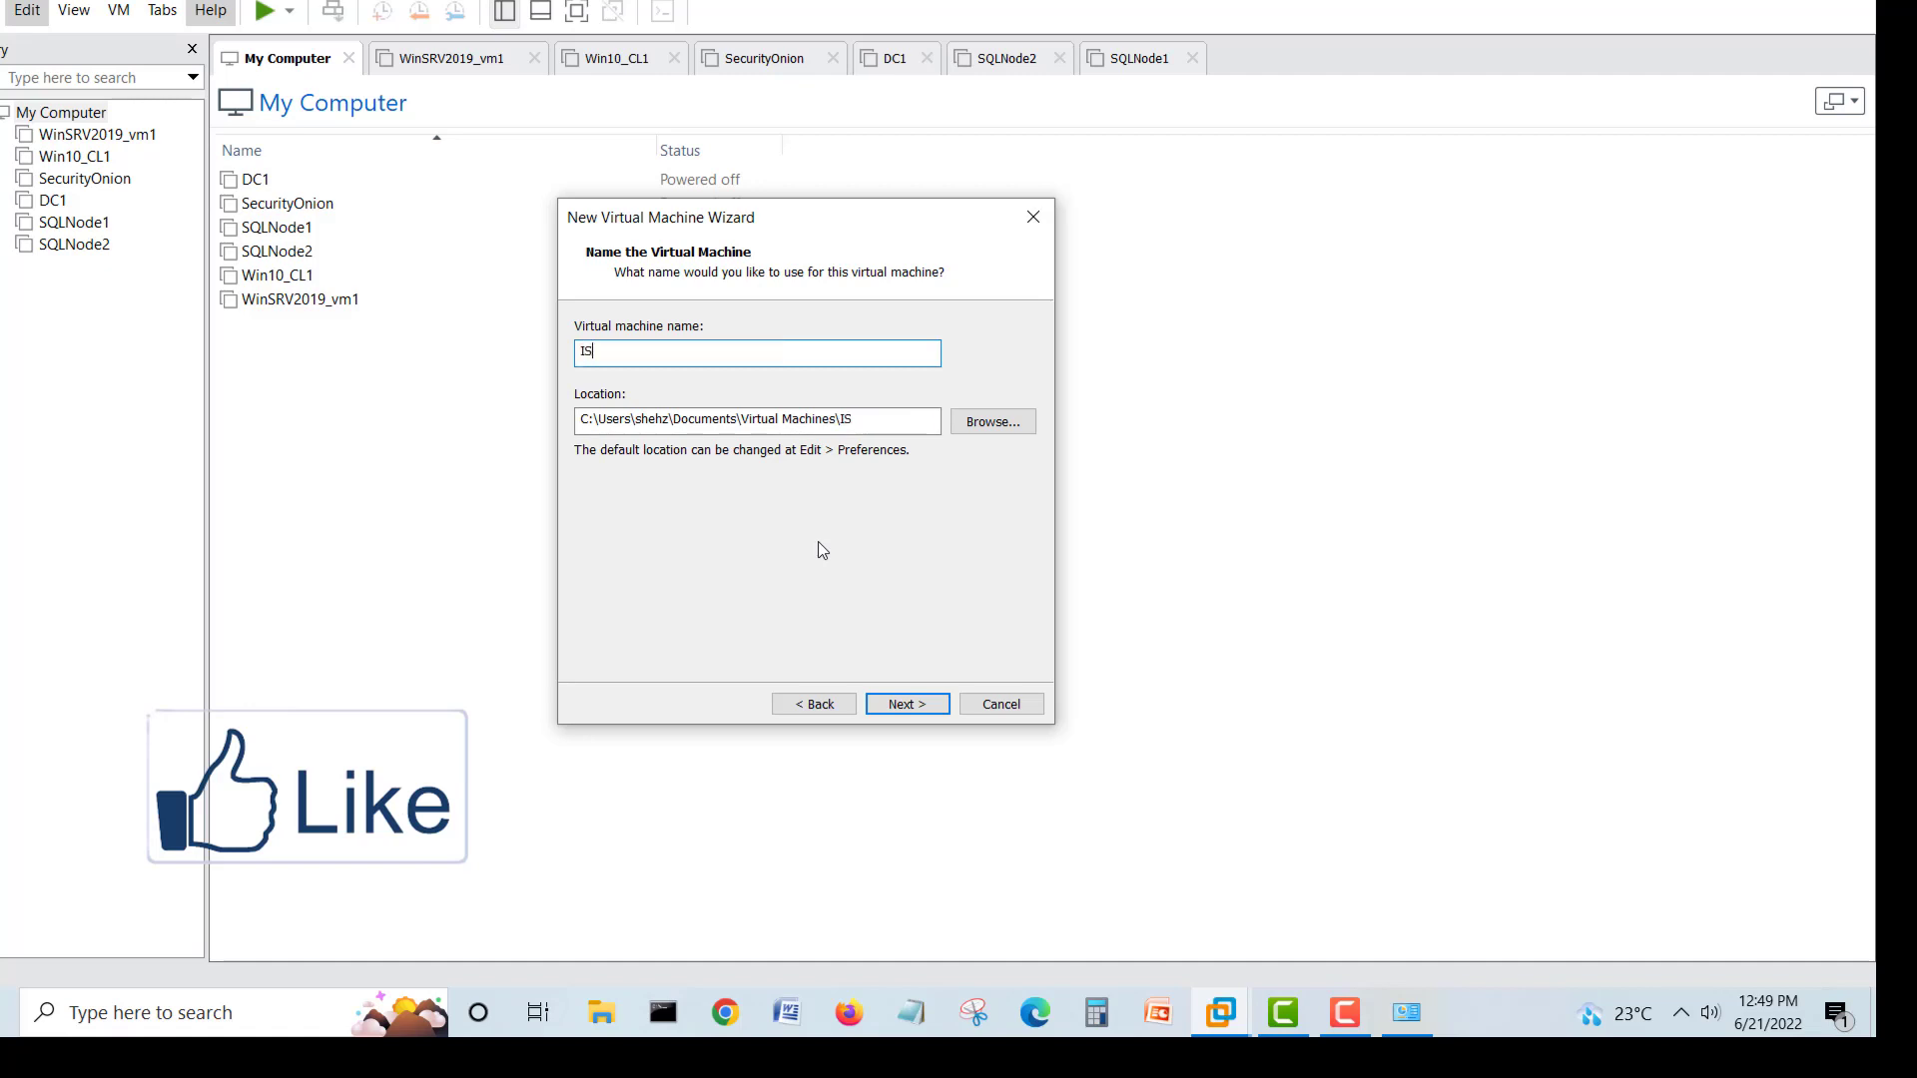
{"action": "left_click", "coordinate": [903, 420]}
{"action": "left_click_drag", "start_coordinate": [903, 421], "coordinate": [569, 411]}
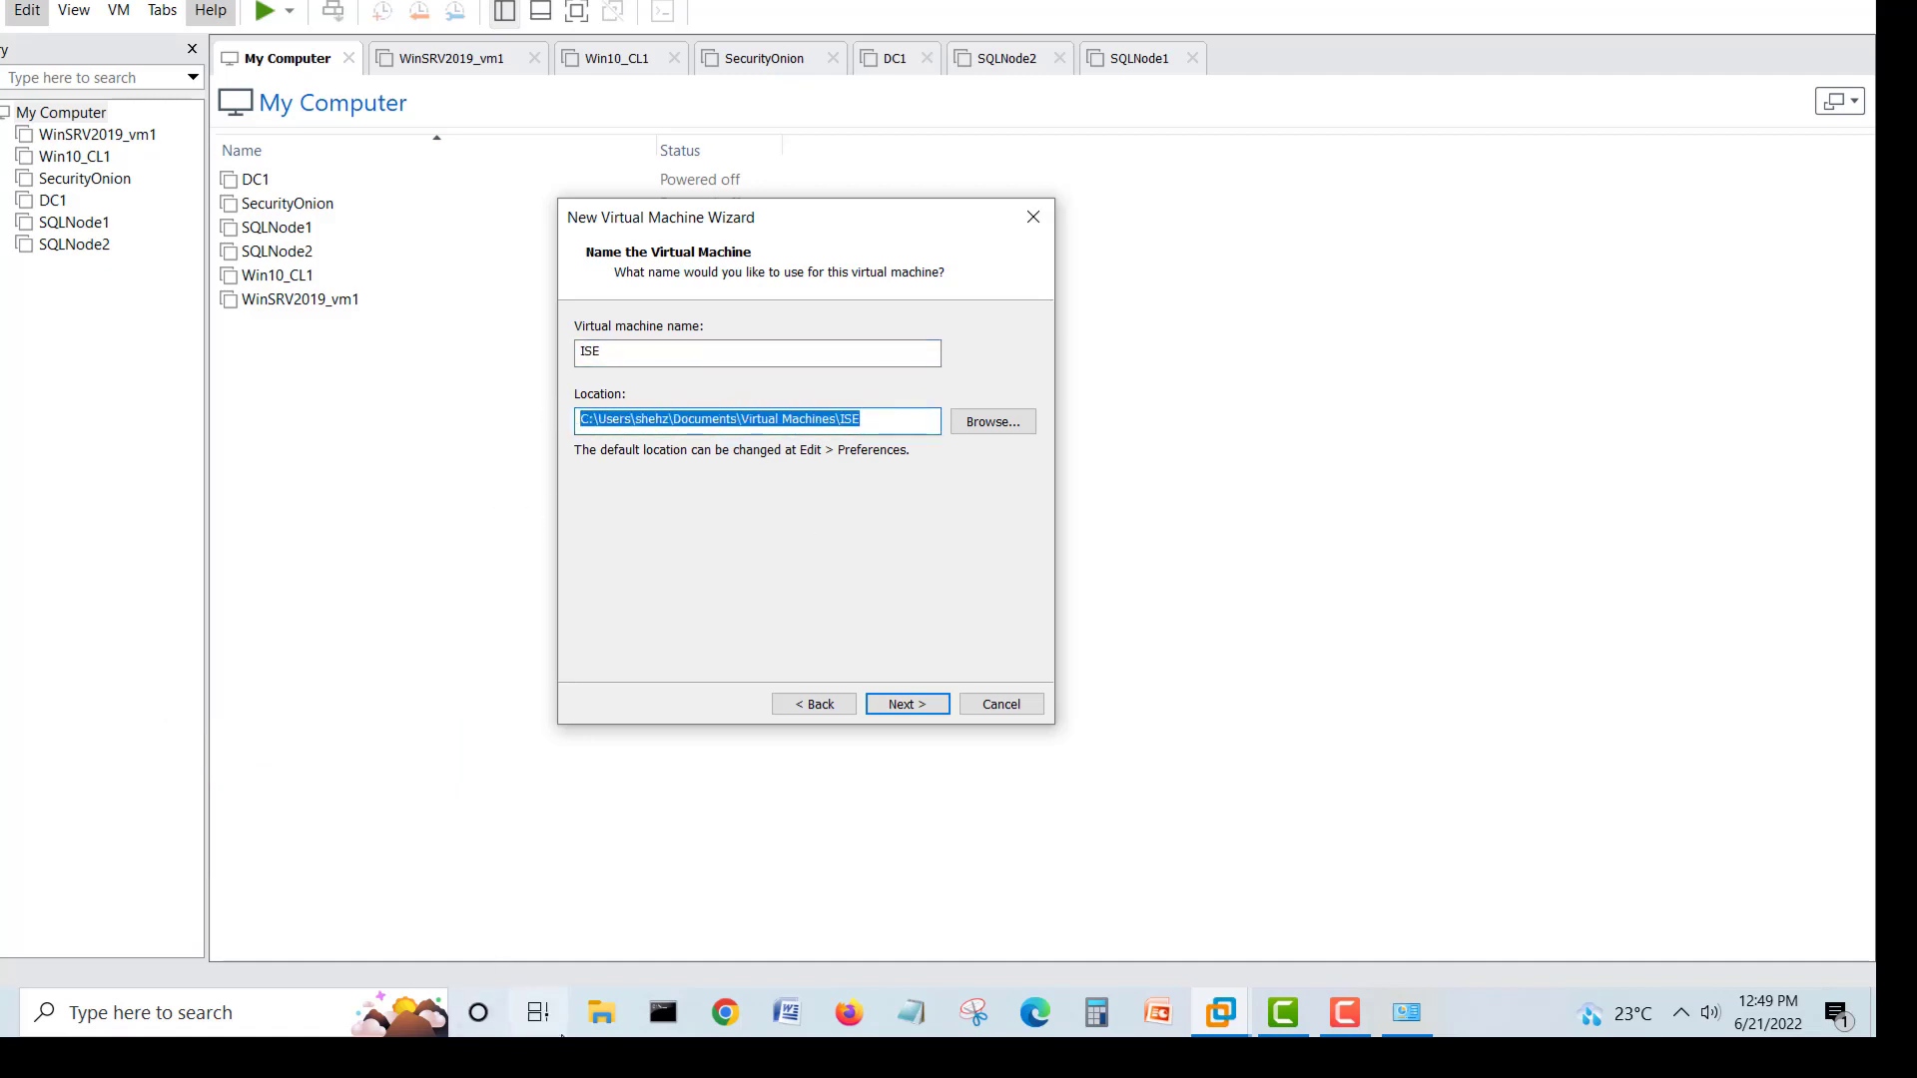
Step: Switch to File Explorer, examine the free space on drives C and D, and return to the New Virtual Machine Wizard
{"action": "key", "text": "super+e"}
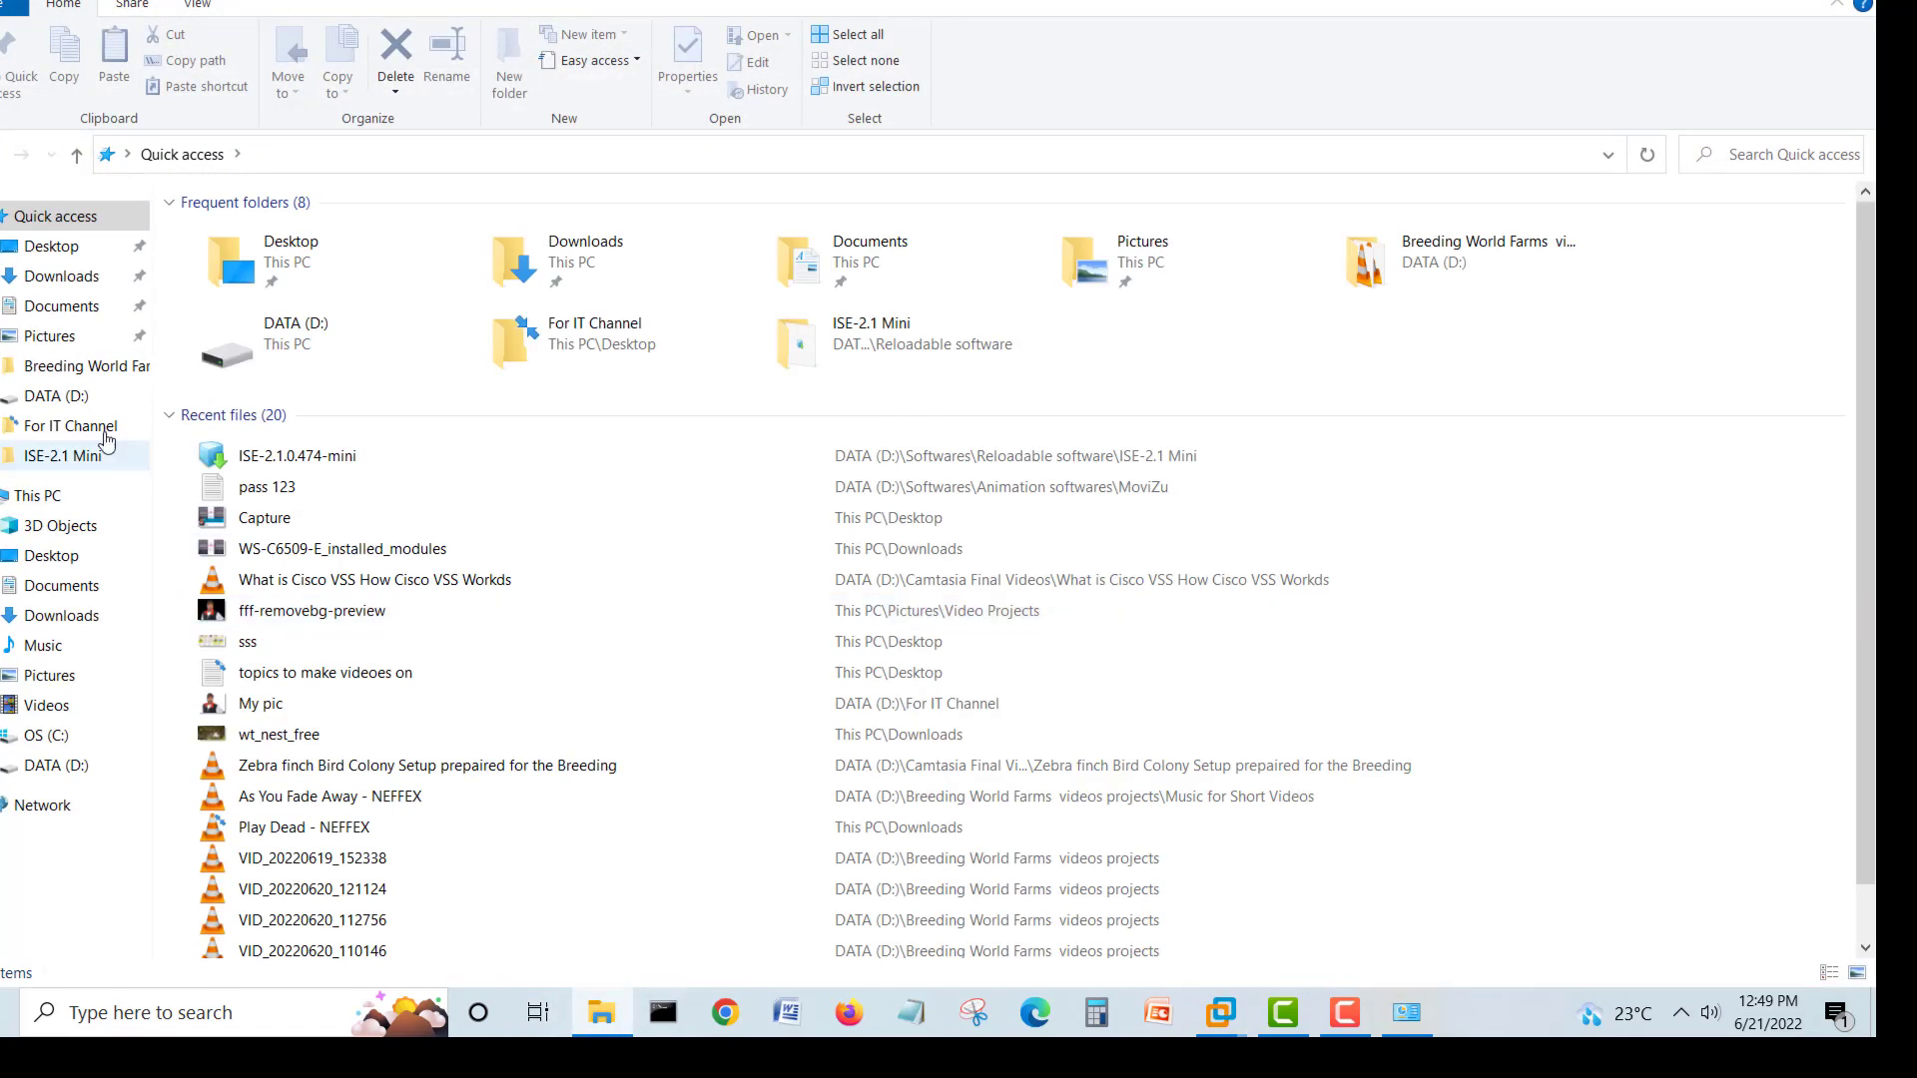
{"action": "left_click", "coordinate": [40, 248]}
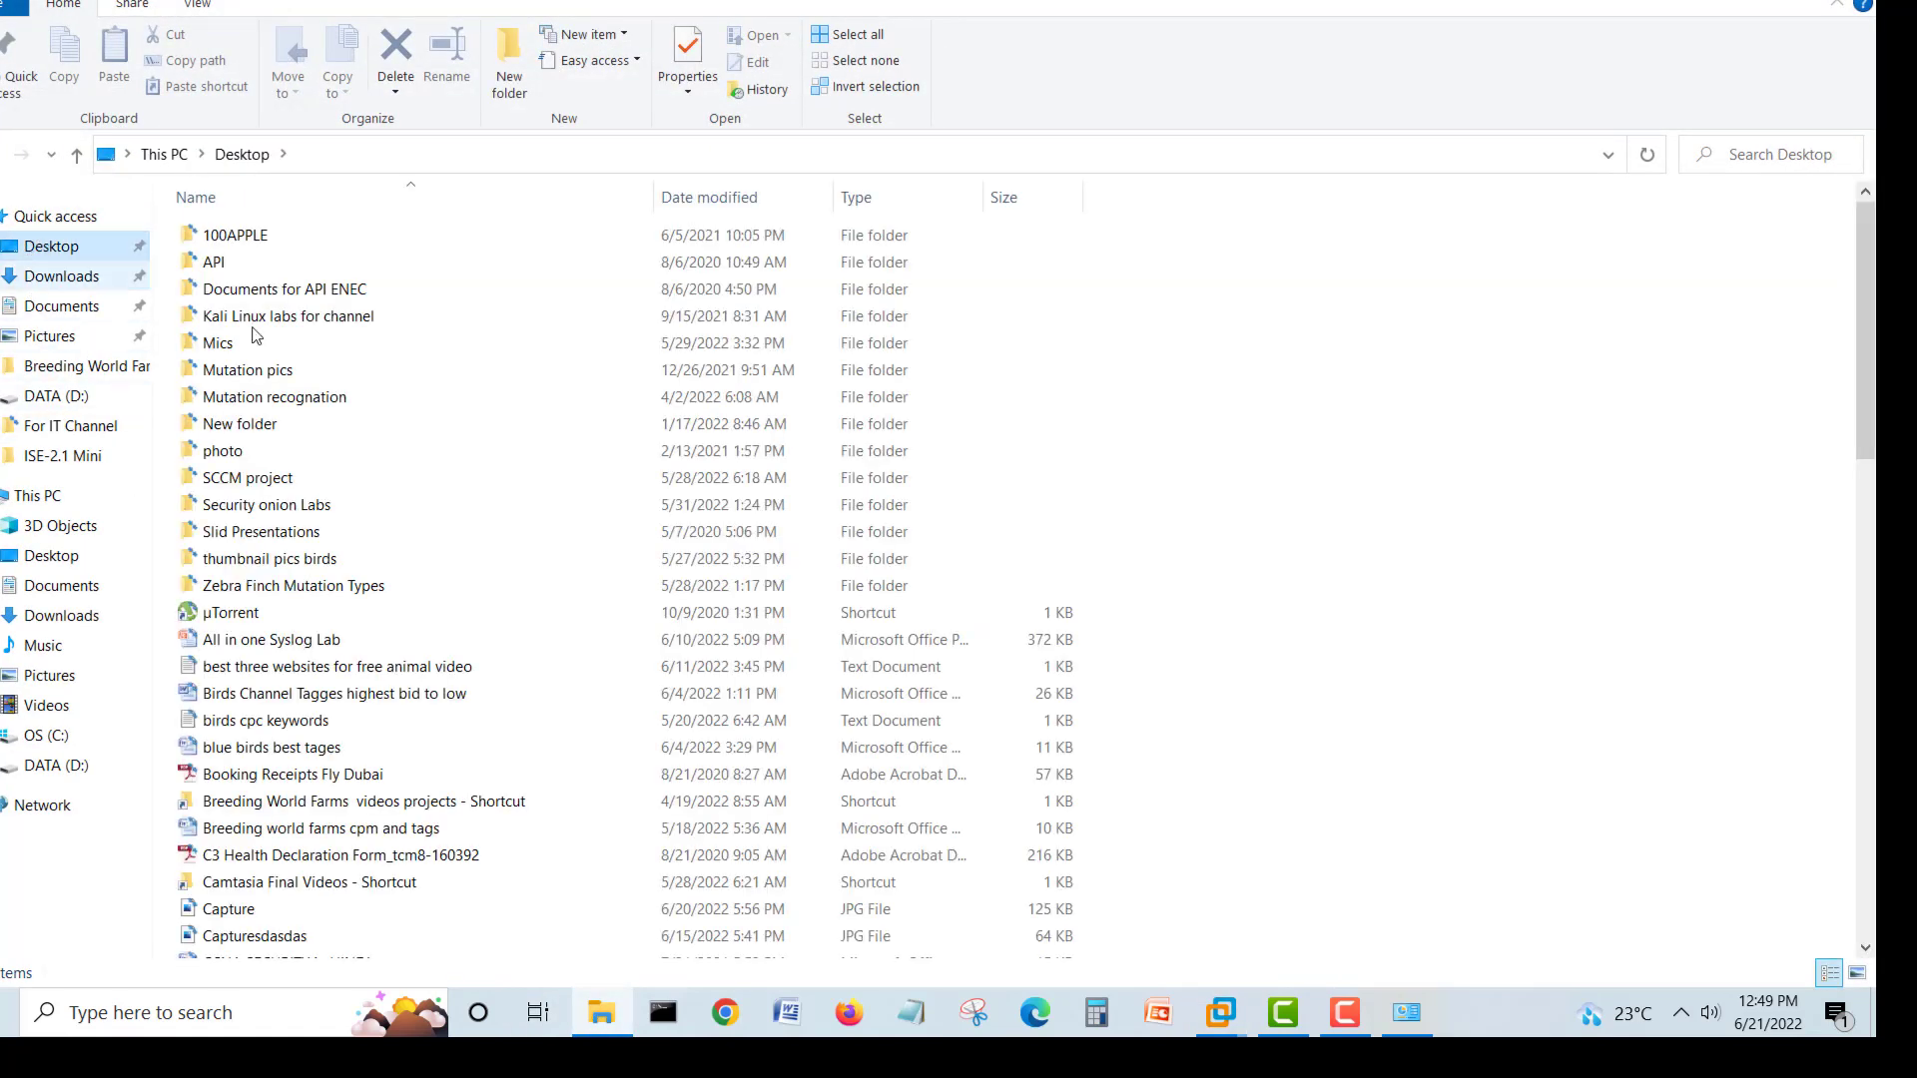
{"action": "left_click", "coordinate": [37, 499]}
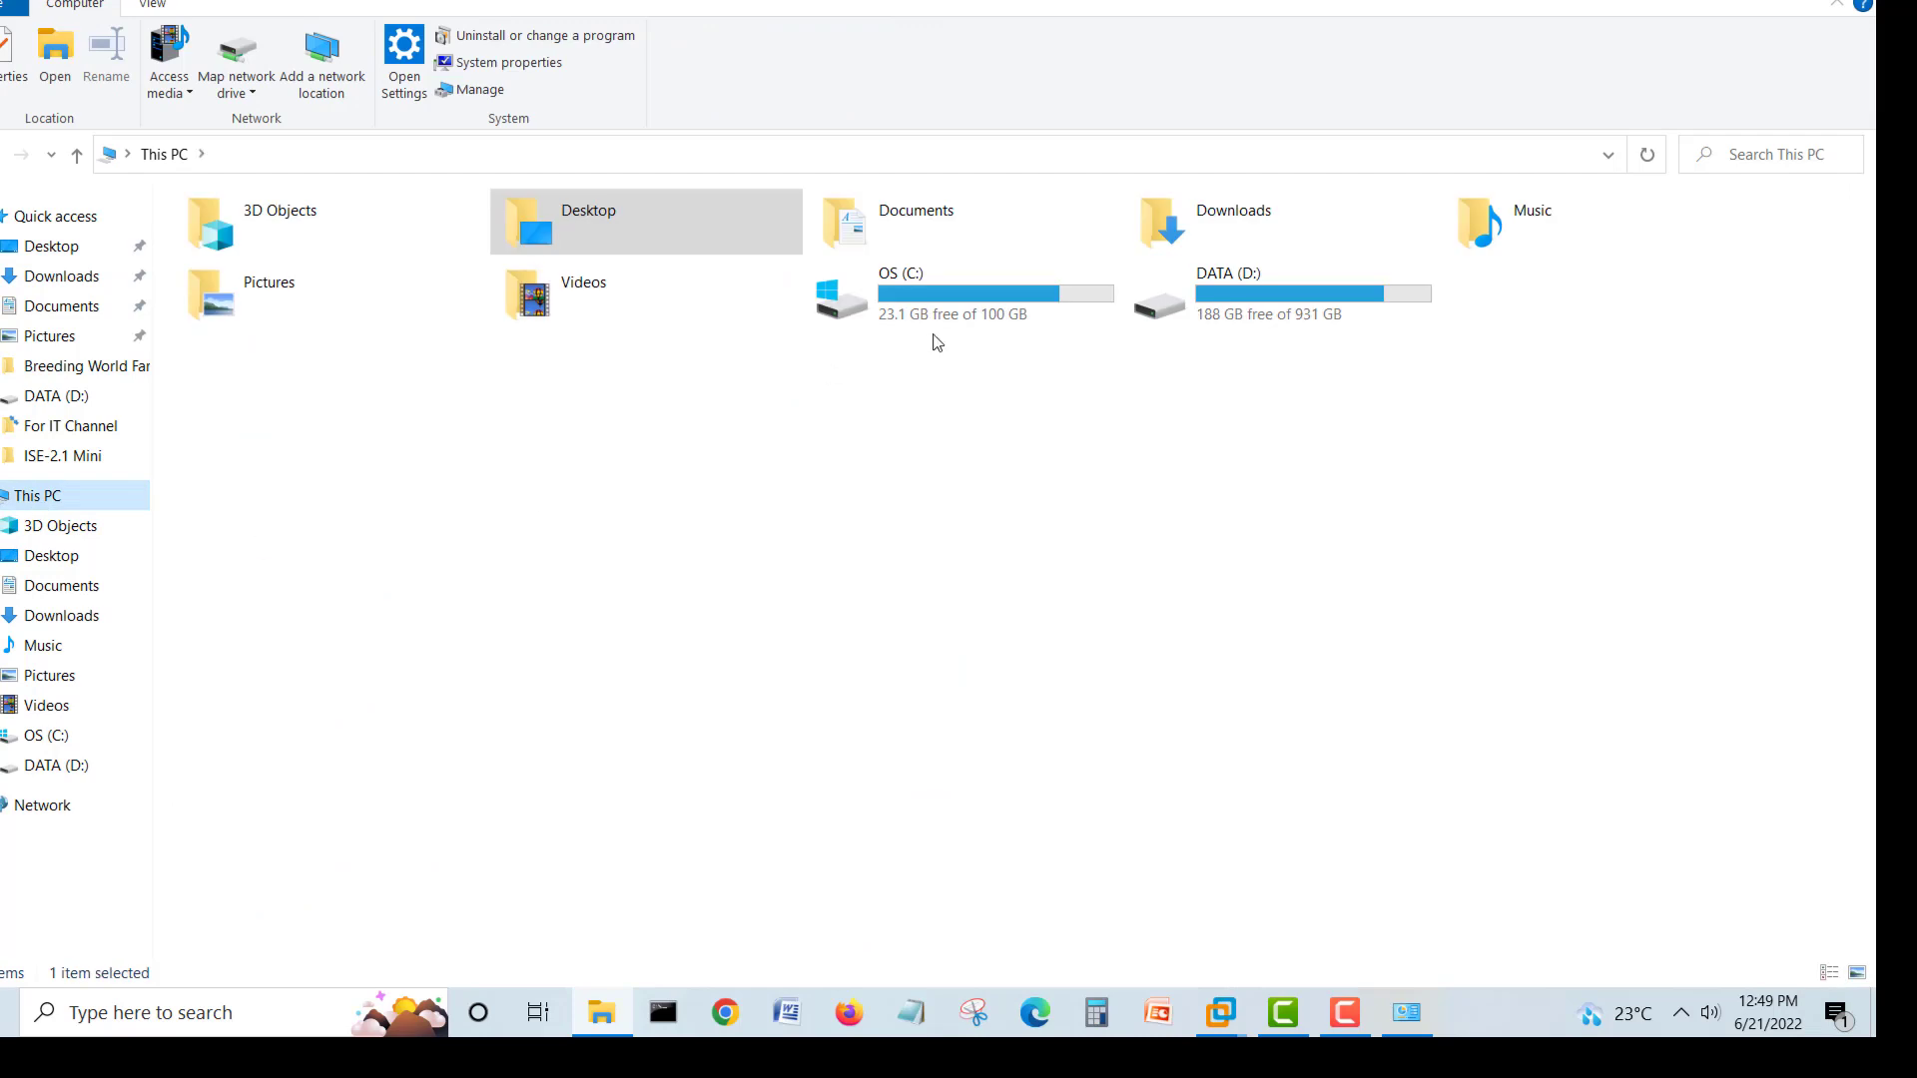
{"action": "left_click", "coordinate": [932, 330]}
{"action": "left_click", "coordinate": [1211, 317]}
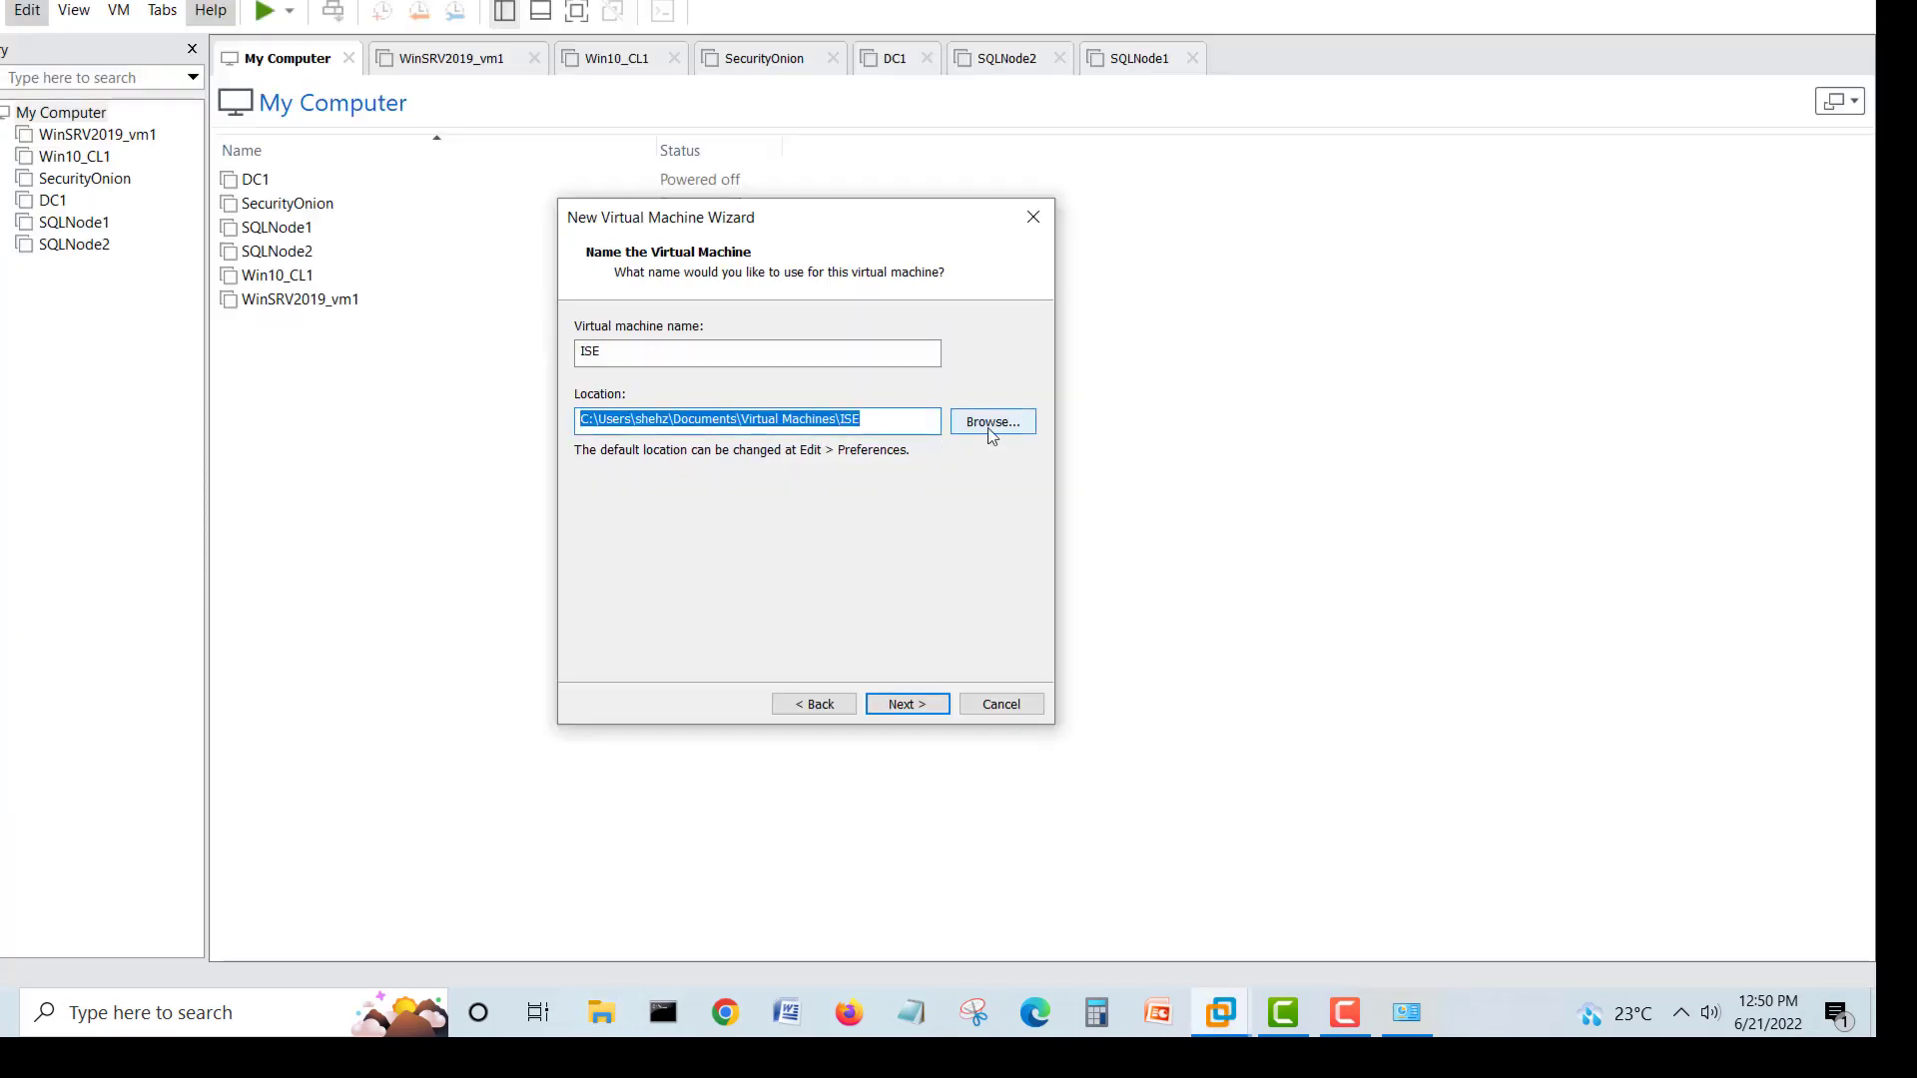
Step: Set the virtual machine's location to the folder D:\Virtual MAchines\ISE_SRV1
{"action": "left_click", "coordinate": [991, 427]}
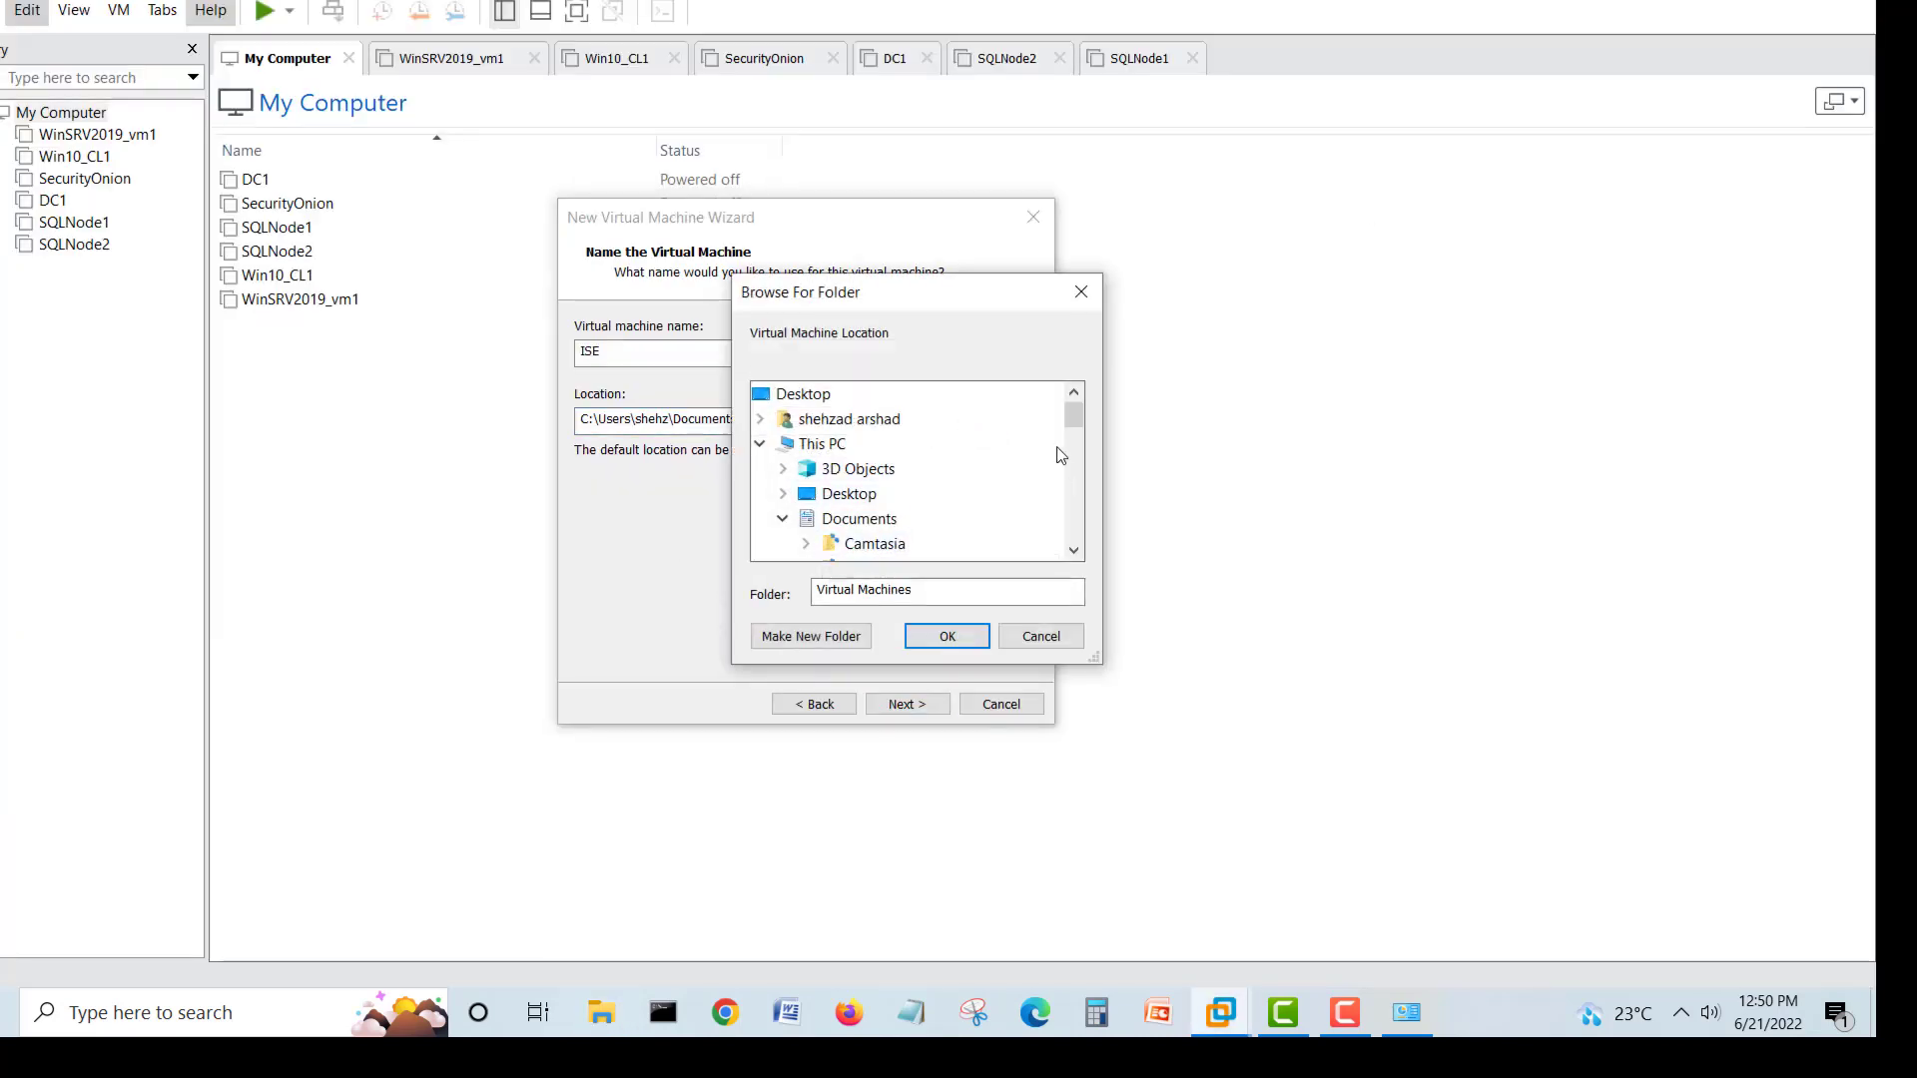
{"action": "left_click_drag", "start_coordinate": [1082, 416], "coordinate": [1075, 480]}
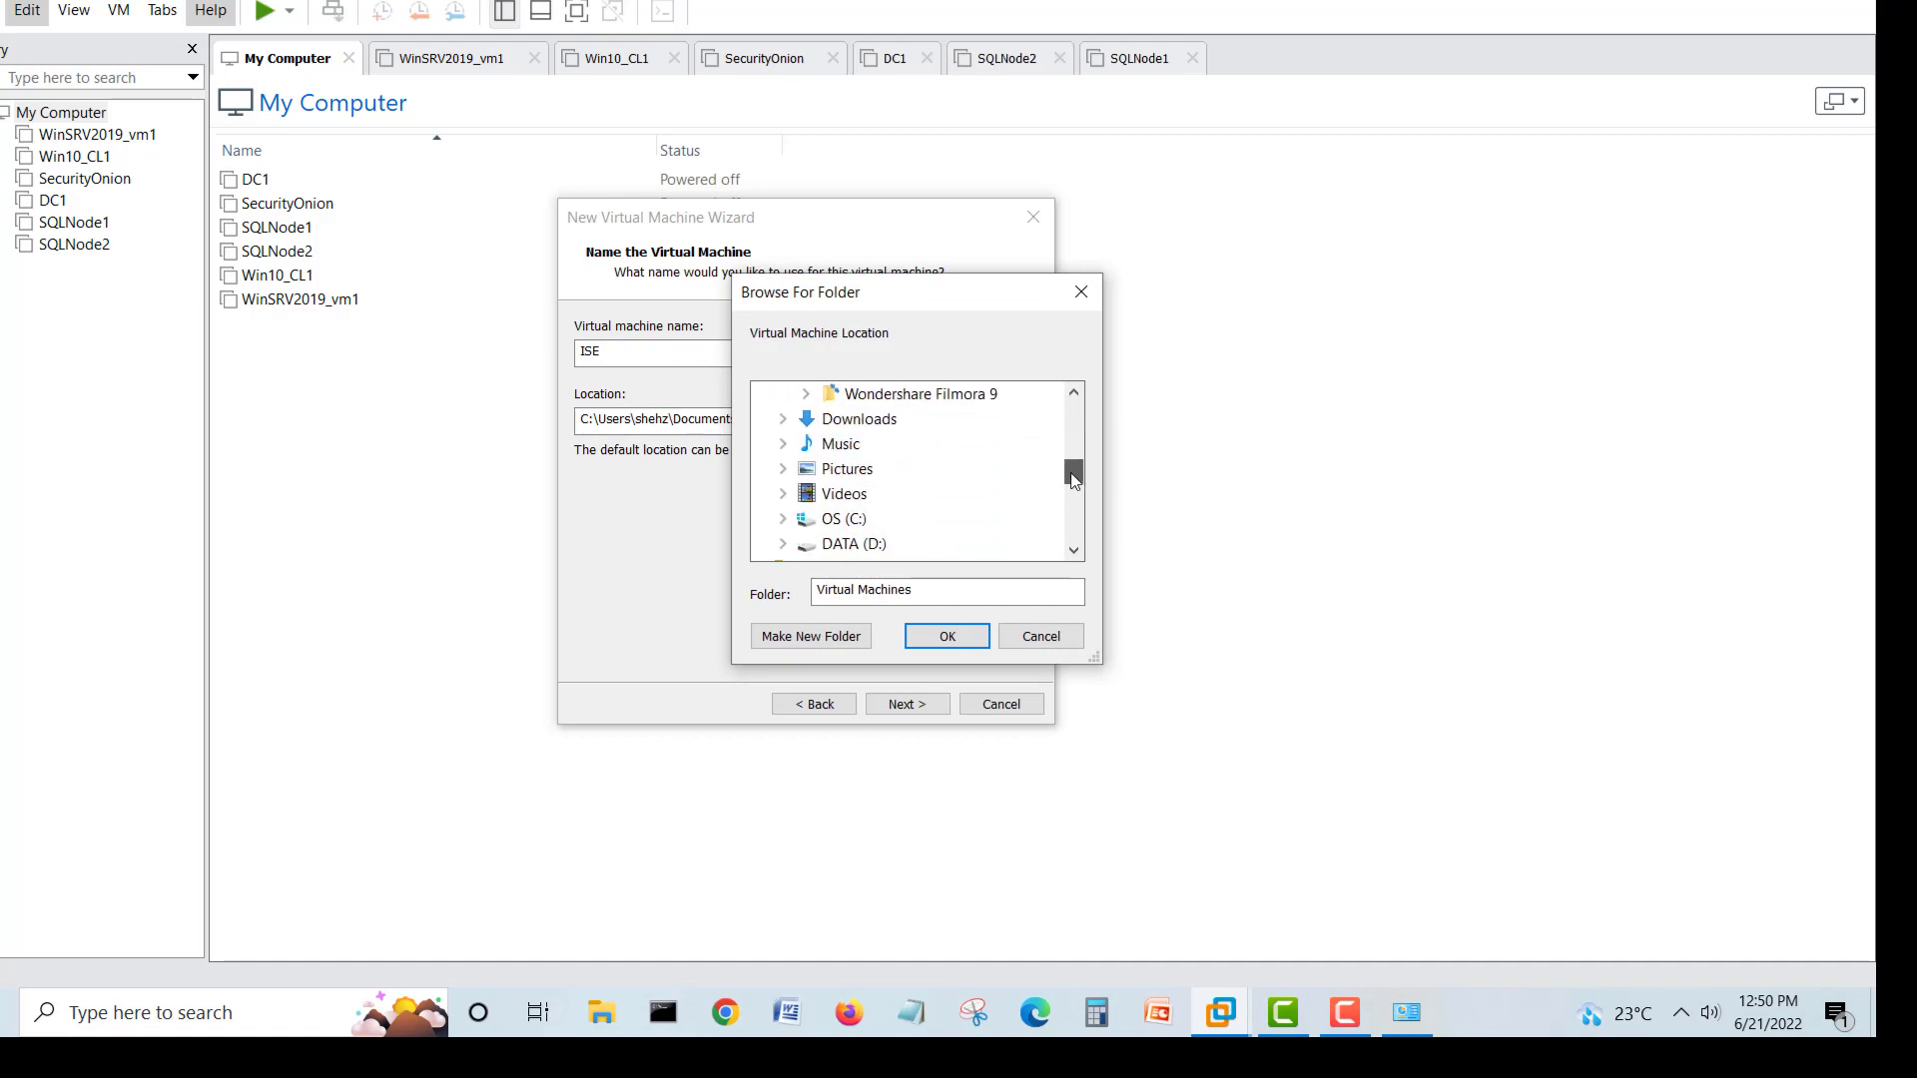
{"action": "left_click", "coordinate": [785, 546]}
{"action": "left_click_drag", "start_coordinate": [1073, 527], "coordinate": [1076, 494]}
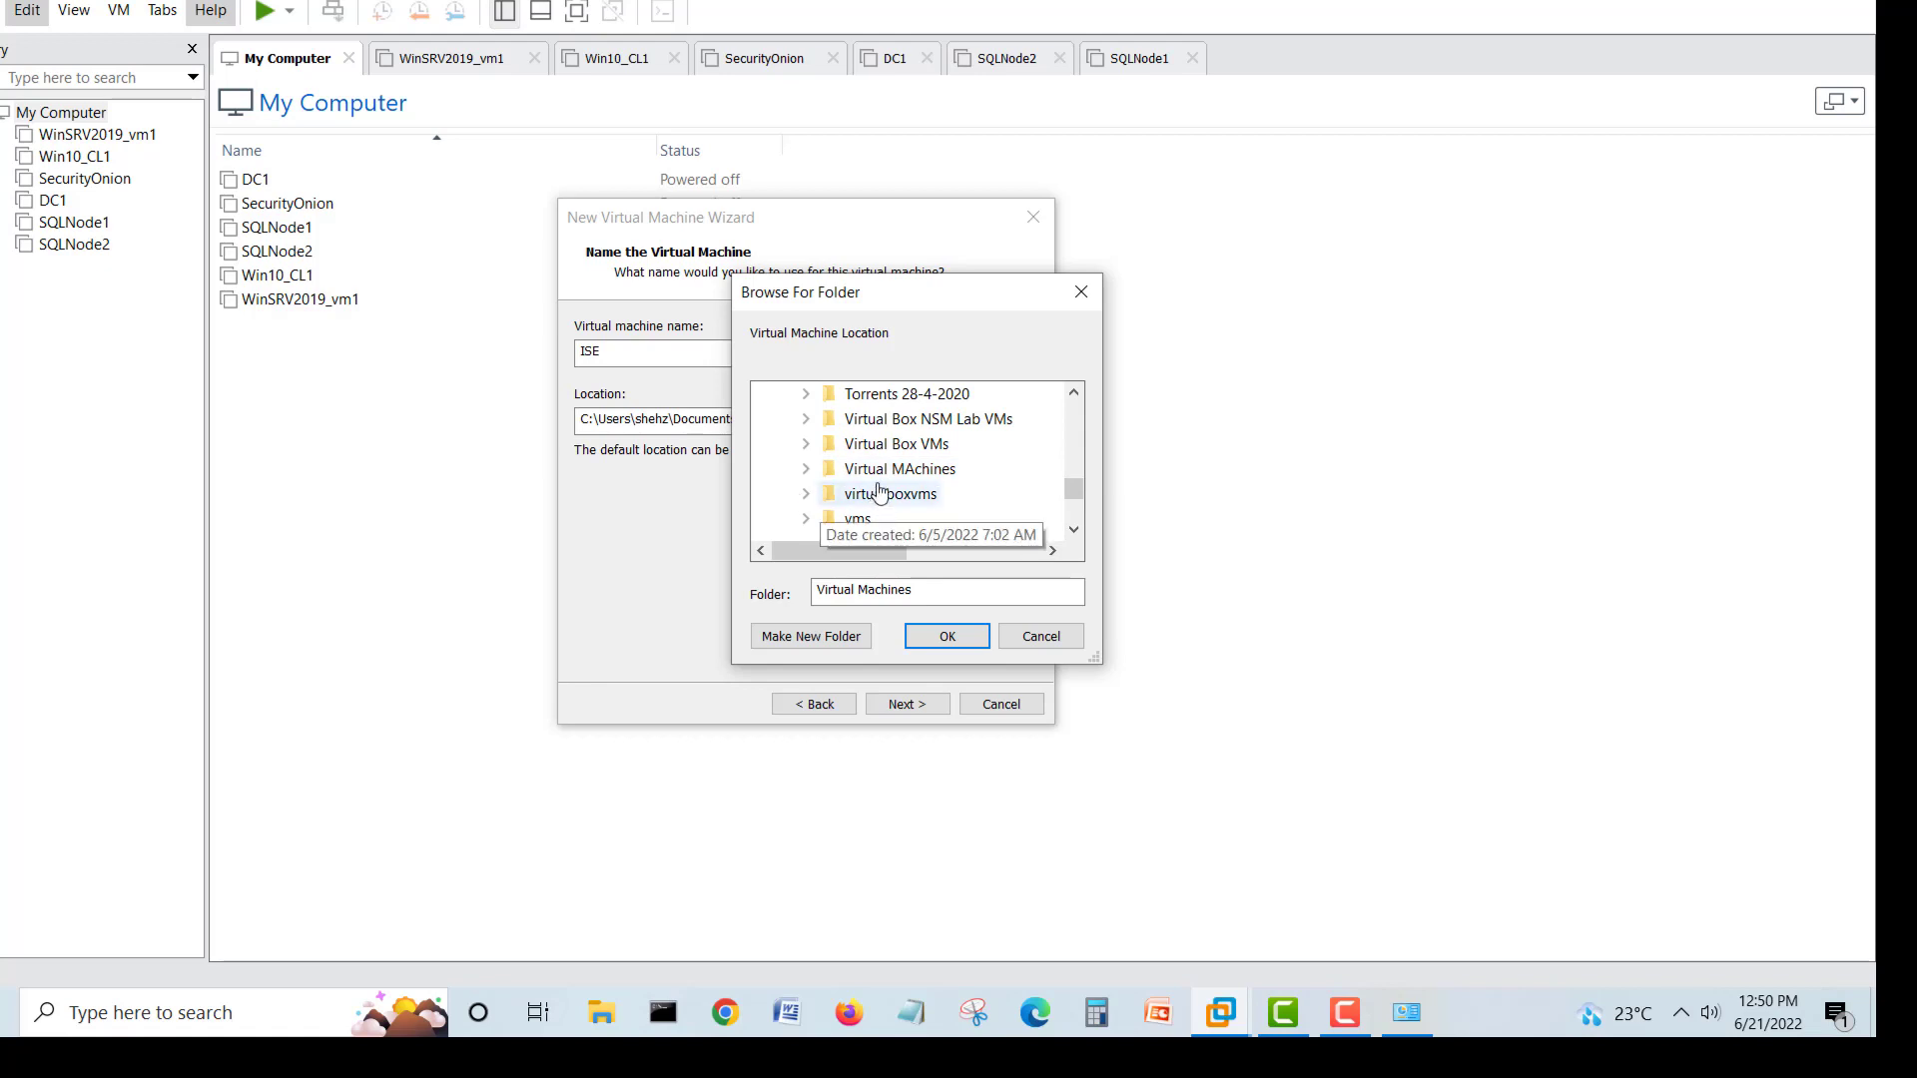
{"action": "left_click", "coordinate": [806, 468]}
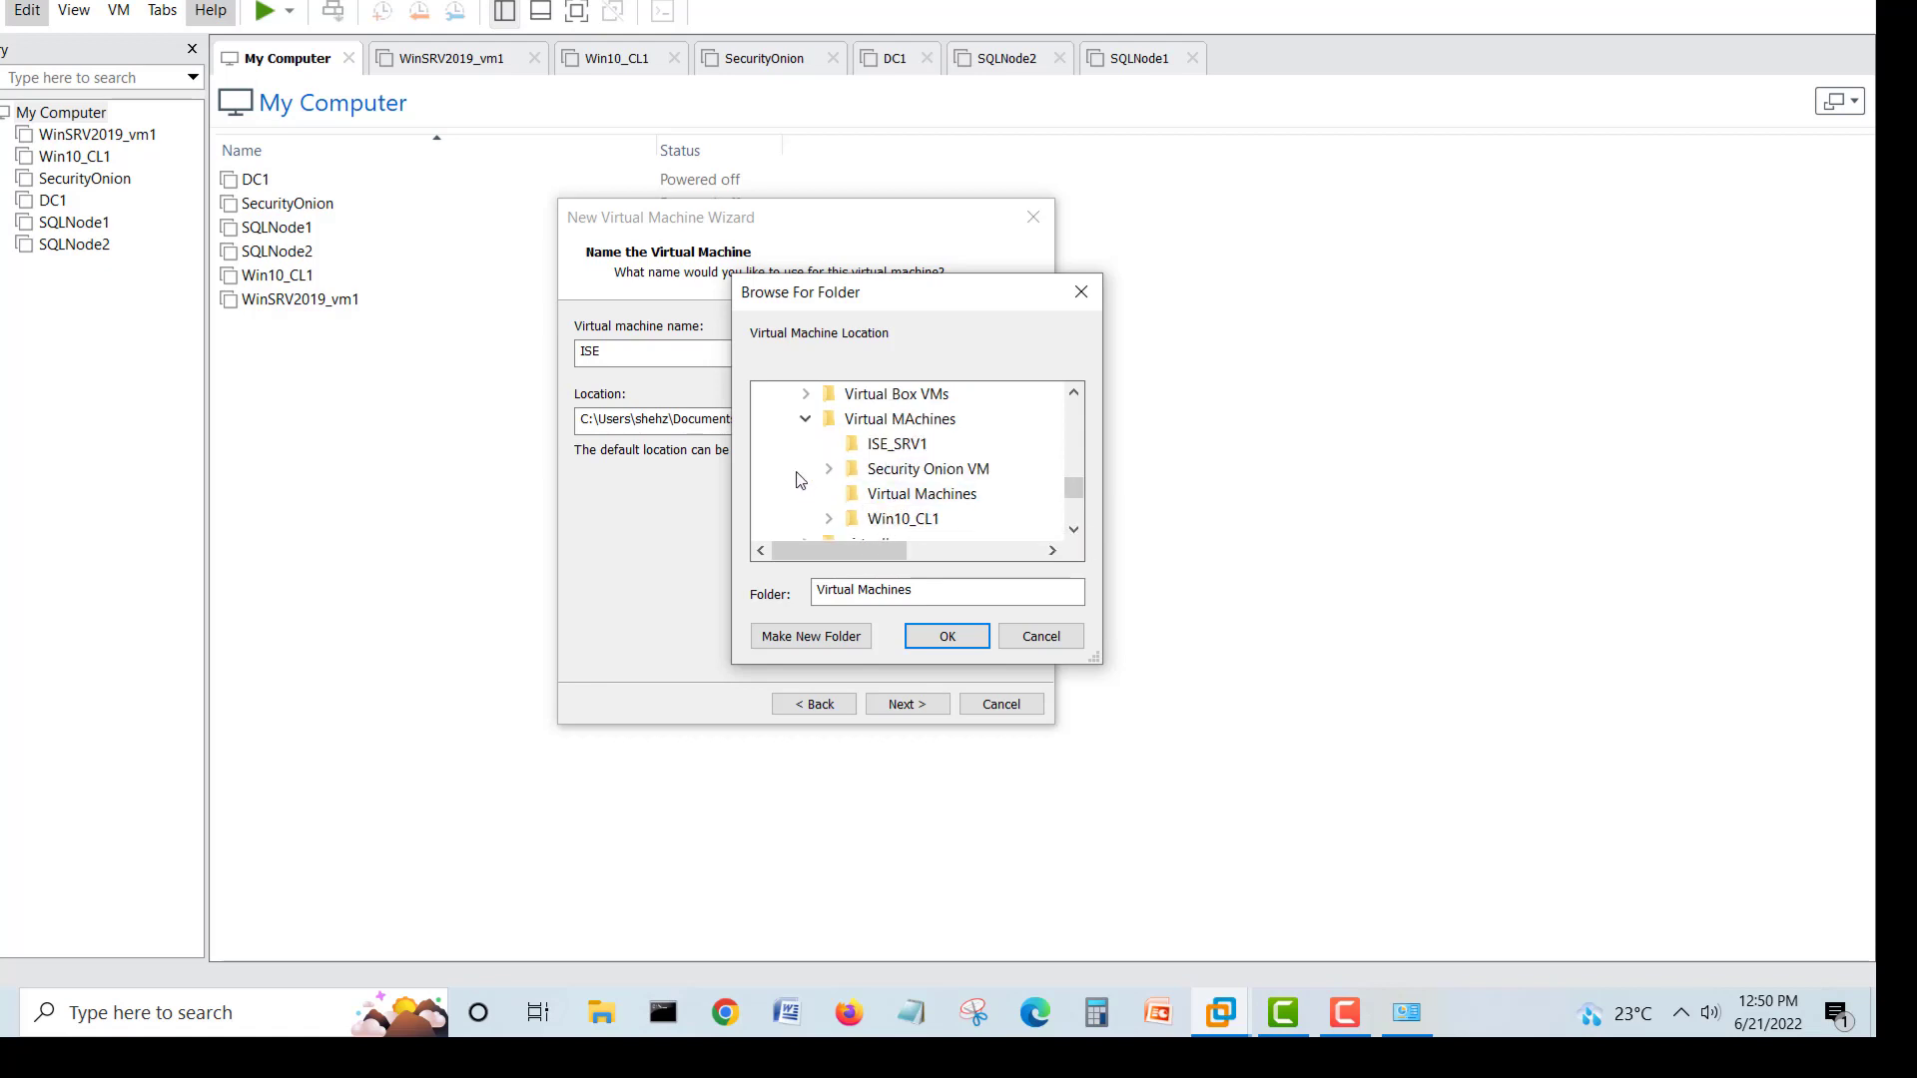
{"action": "left_click", "coordinate": [884, 446]}
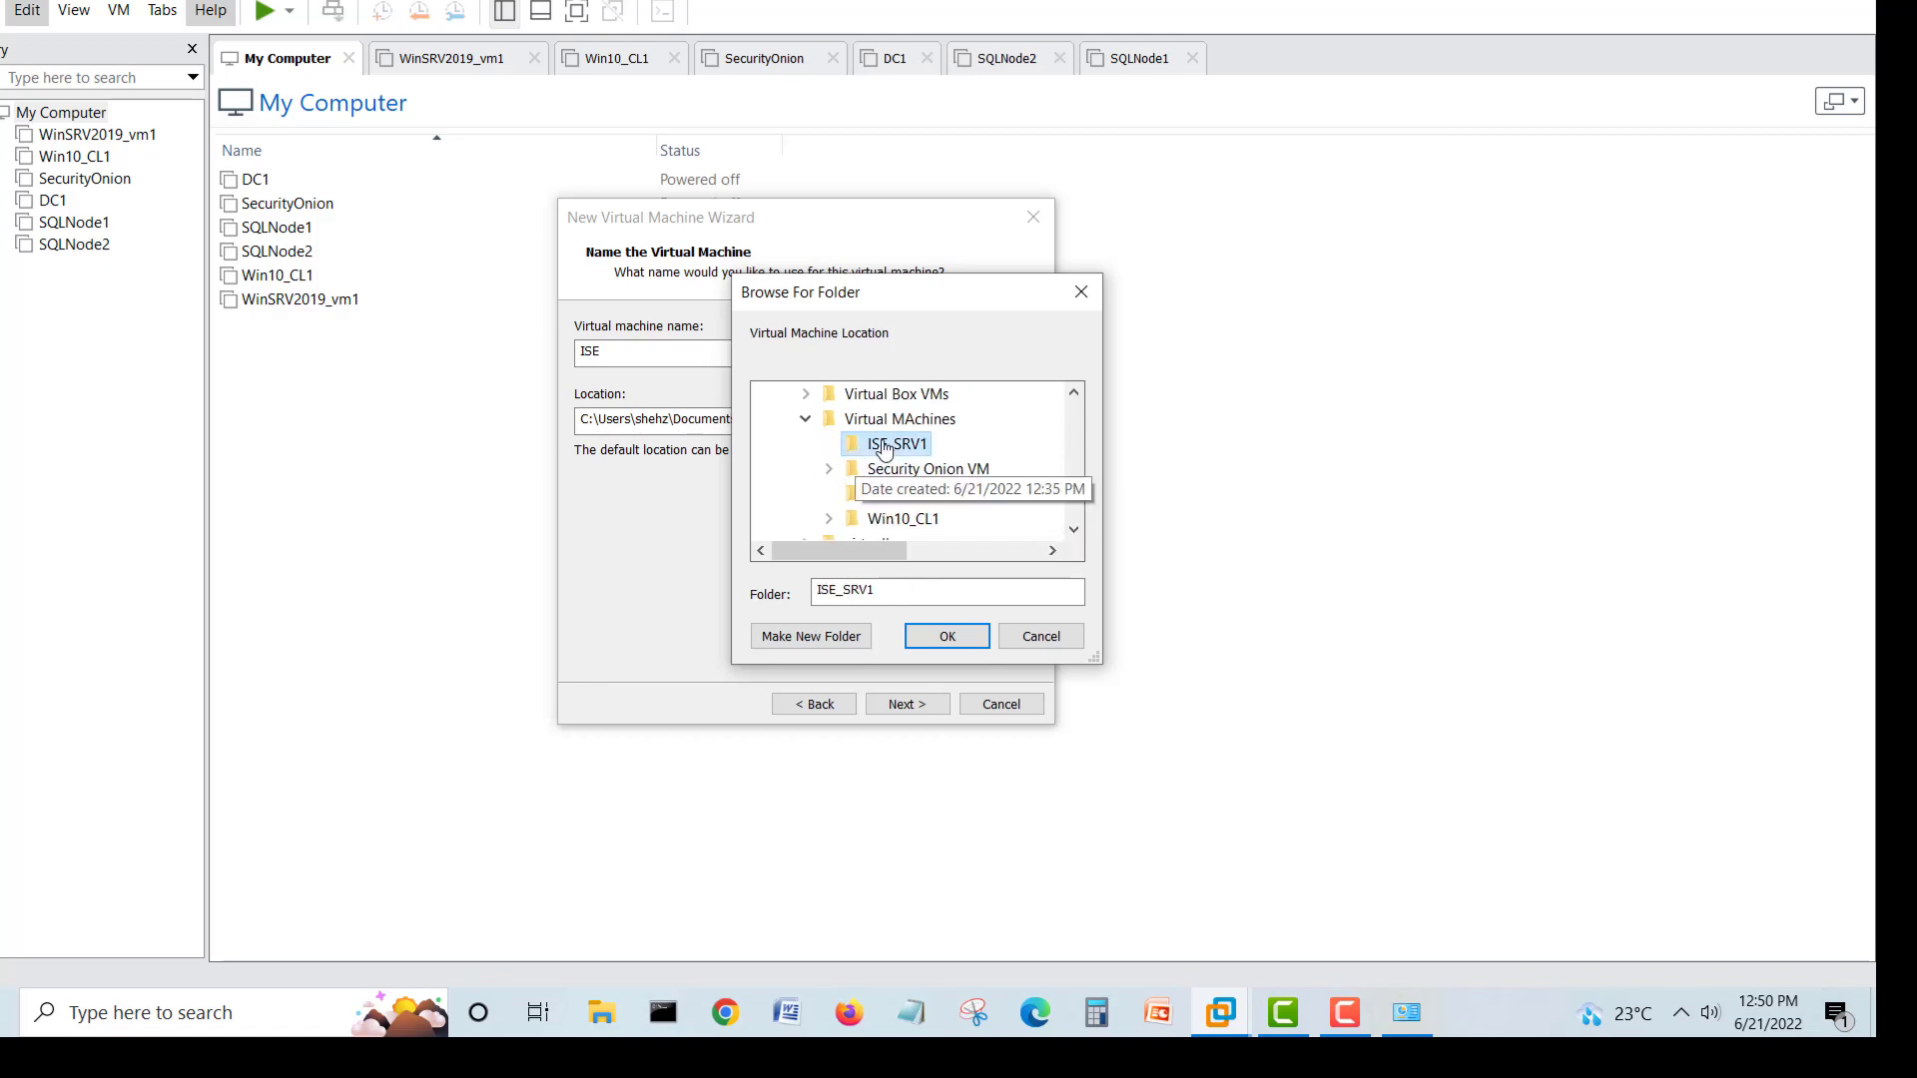
{"action": "left_click", "coordinate": [941, 637]}
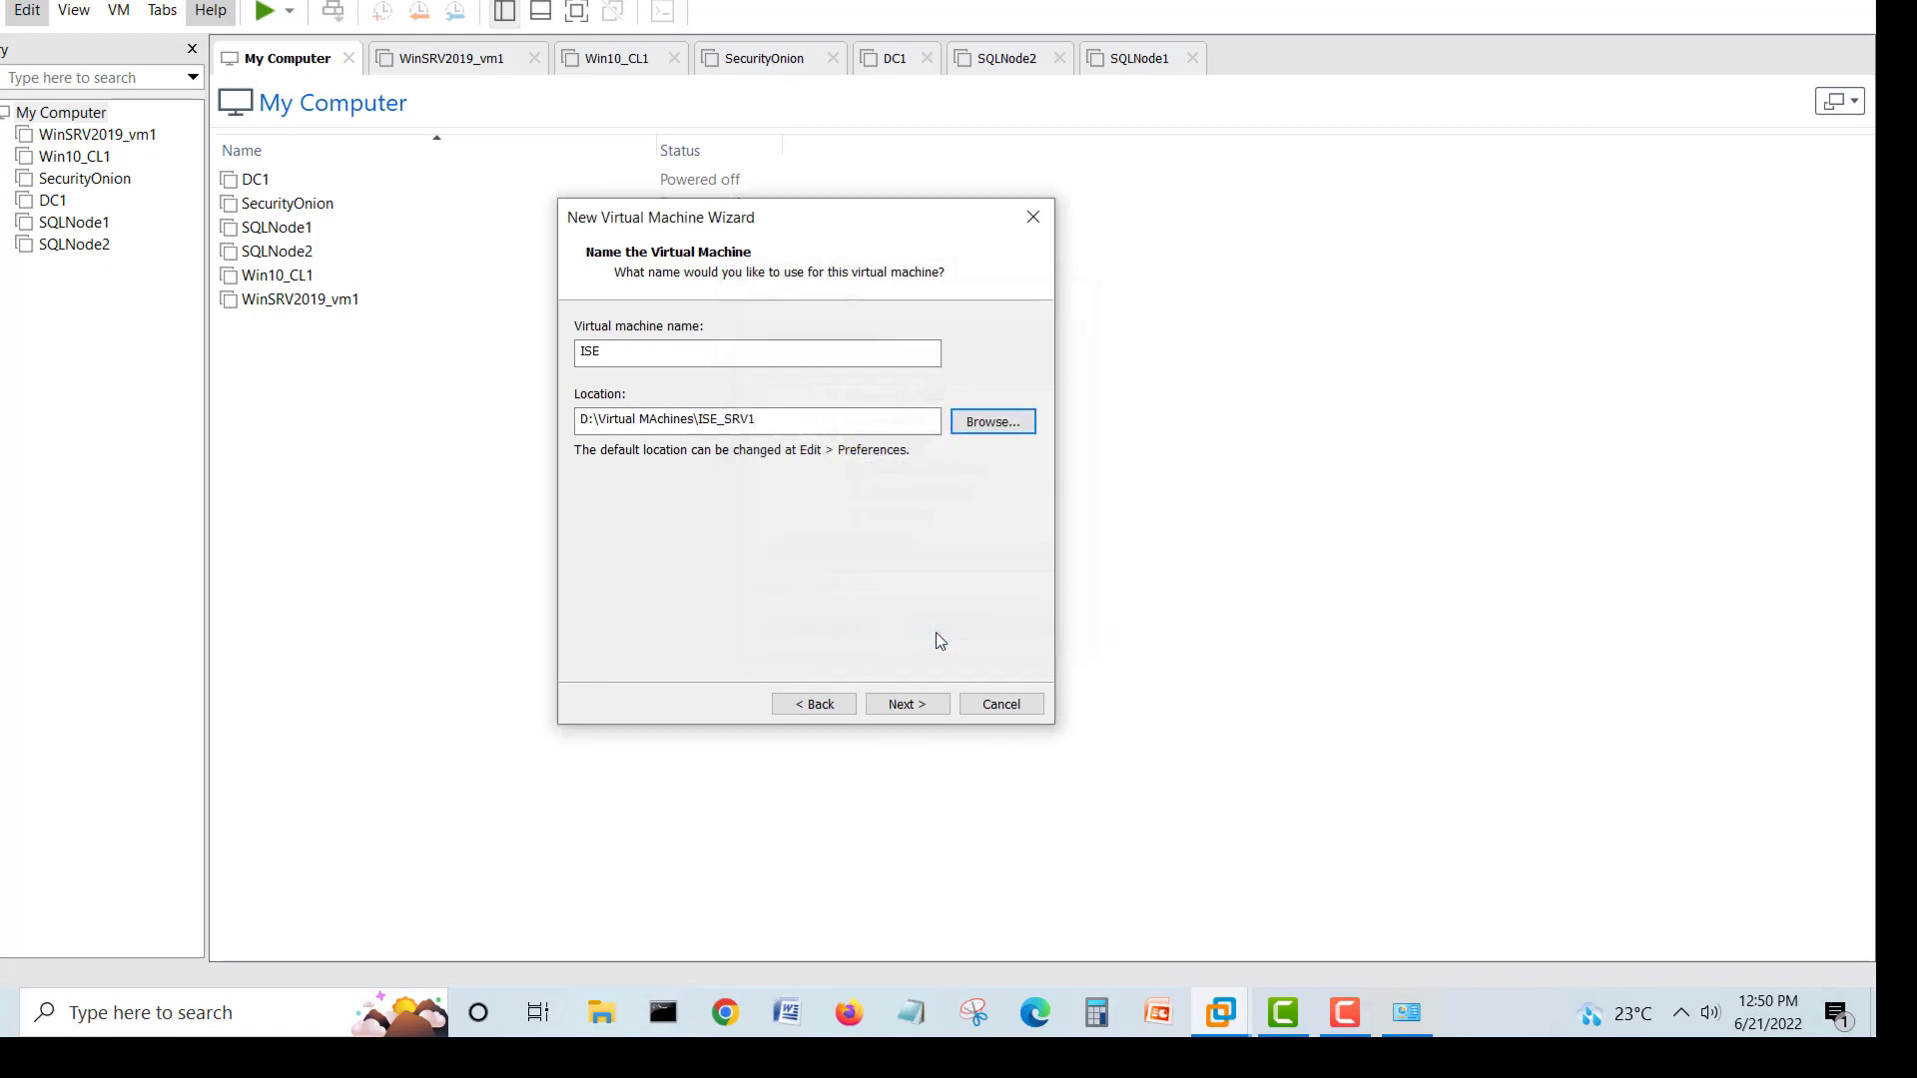
Step: Set the maximum disk size to 100 GB, keeping the virtual disk split into multiple files
{"action": "left_click", "coordinate": [909, 705]}
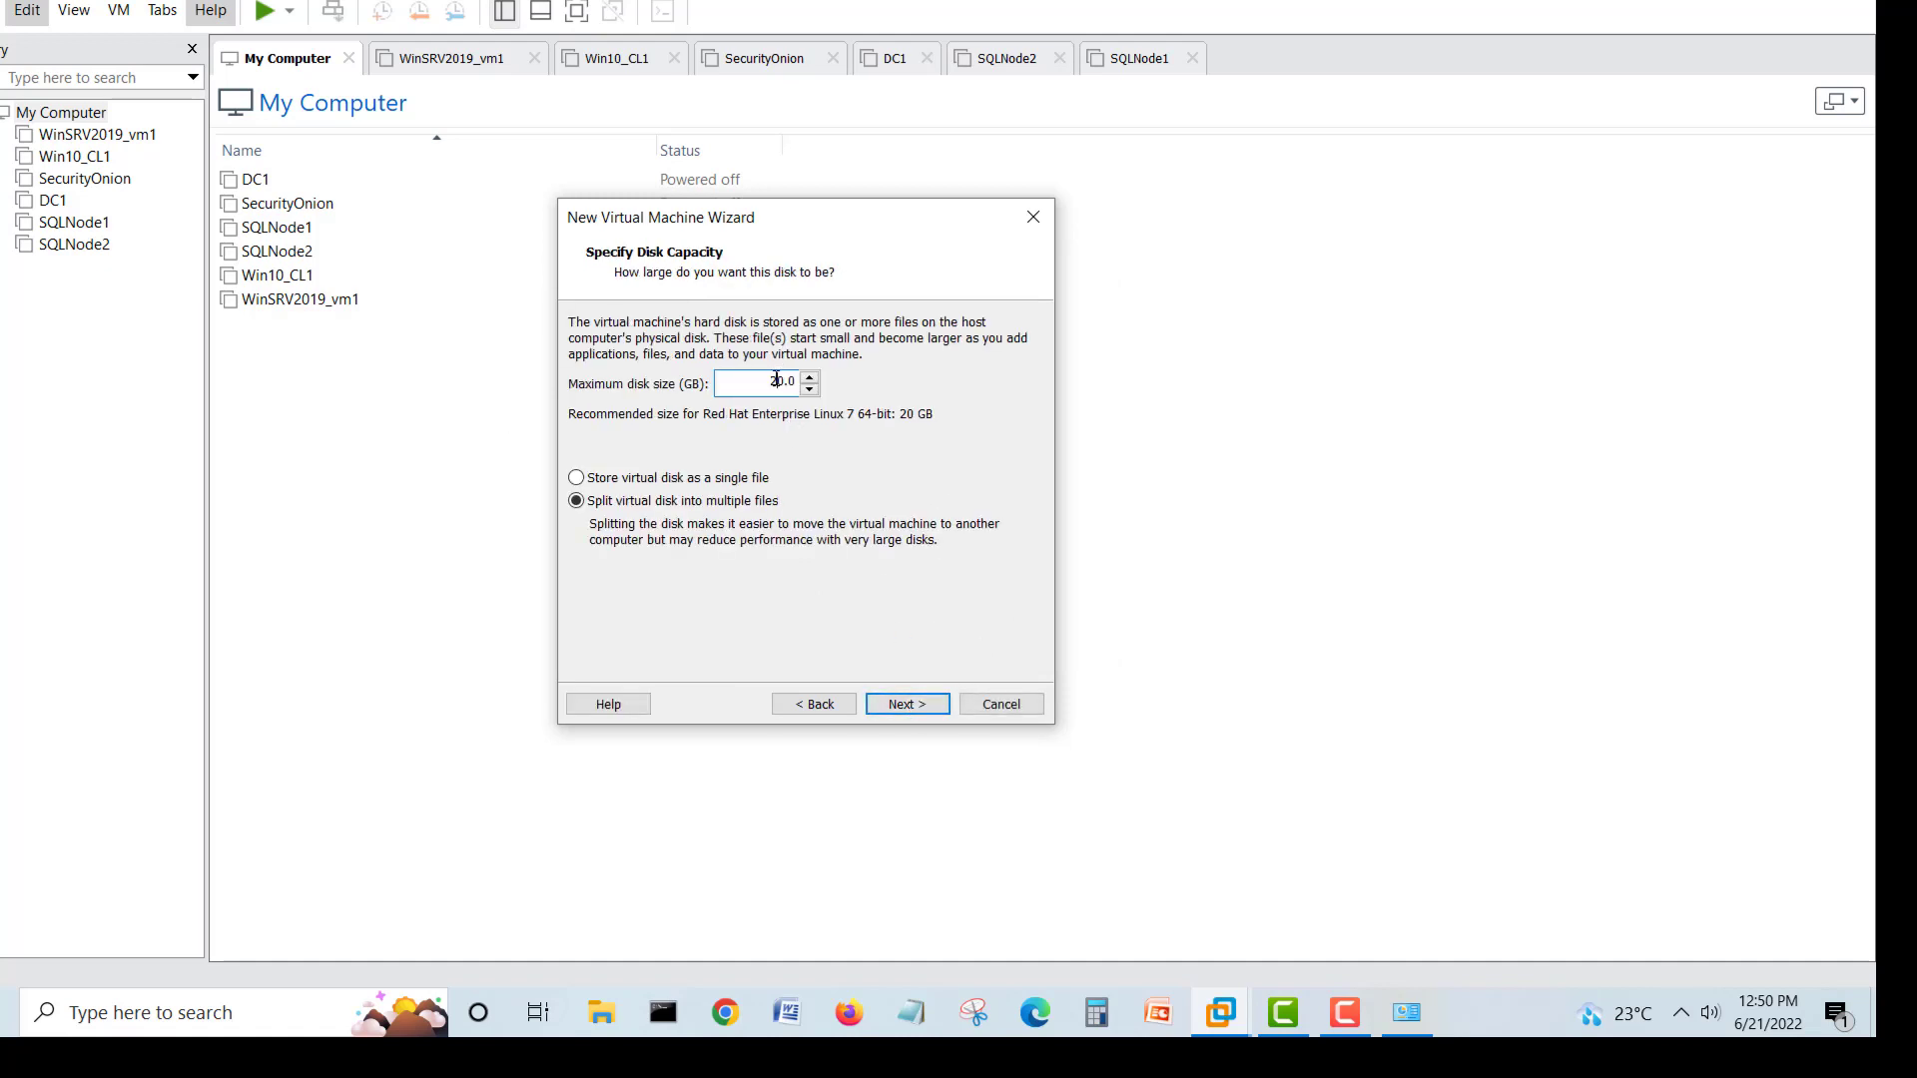
{"action": "left_click", "coordinate": [770, 386]}
{"action": "left_click", "coordinate": [909, 706]}
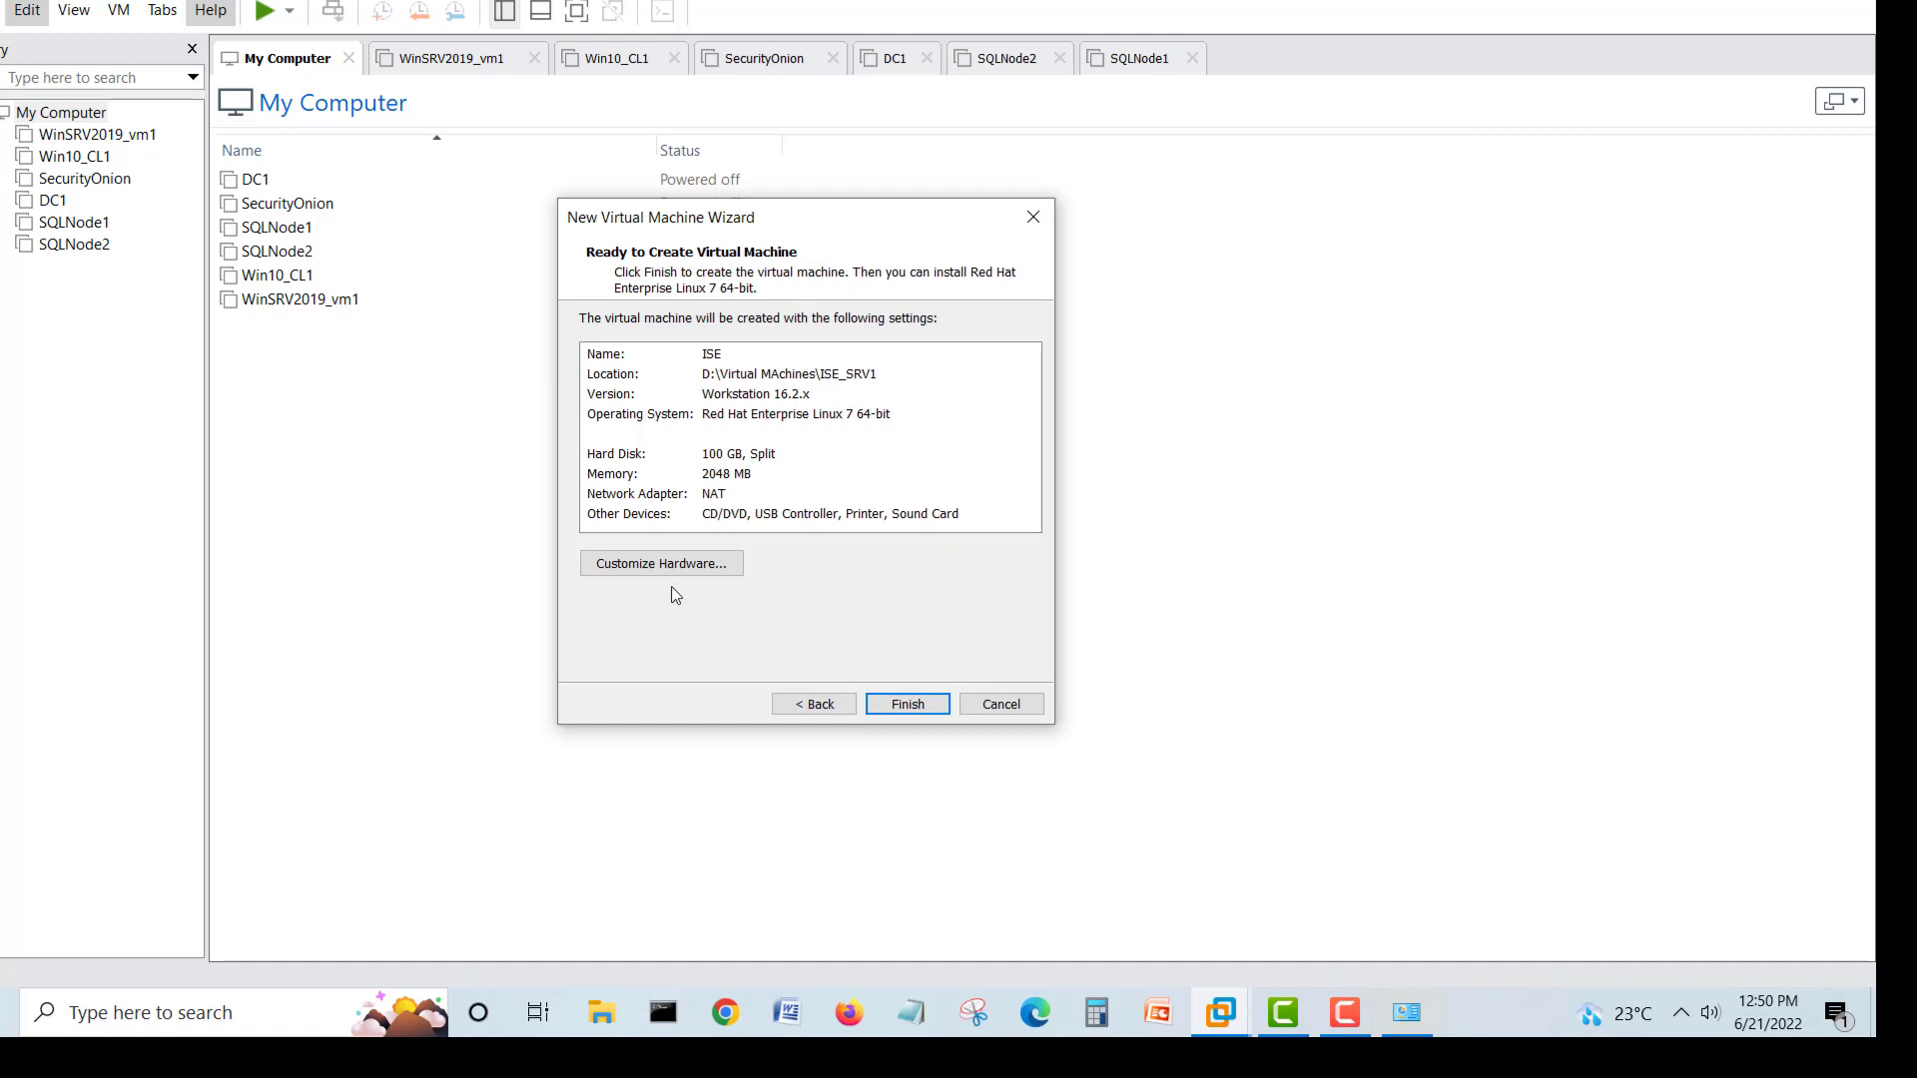
Step: Customize the virtual machine's hardware, setting the number of cores per processor to 2
{"action": "left_click", "coordinate": [688, 567]}
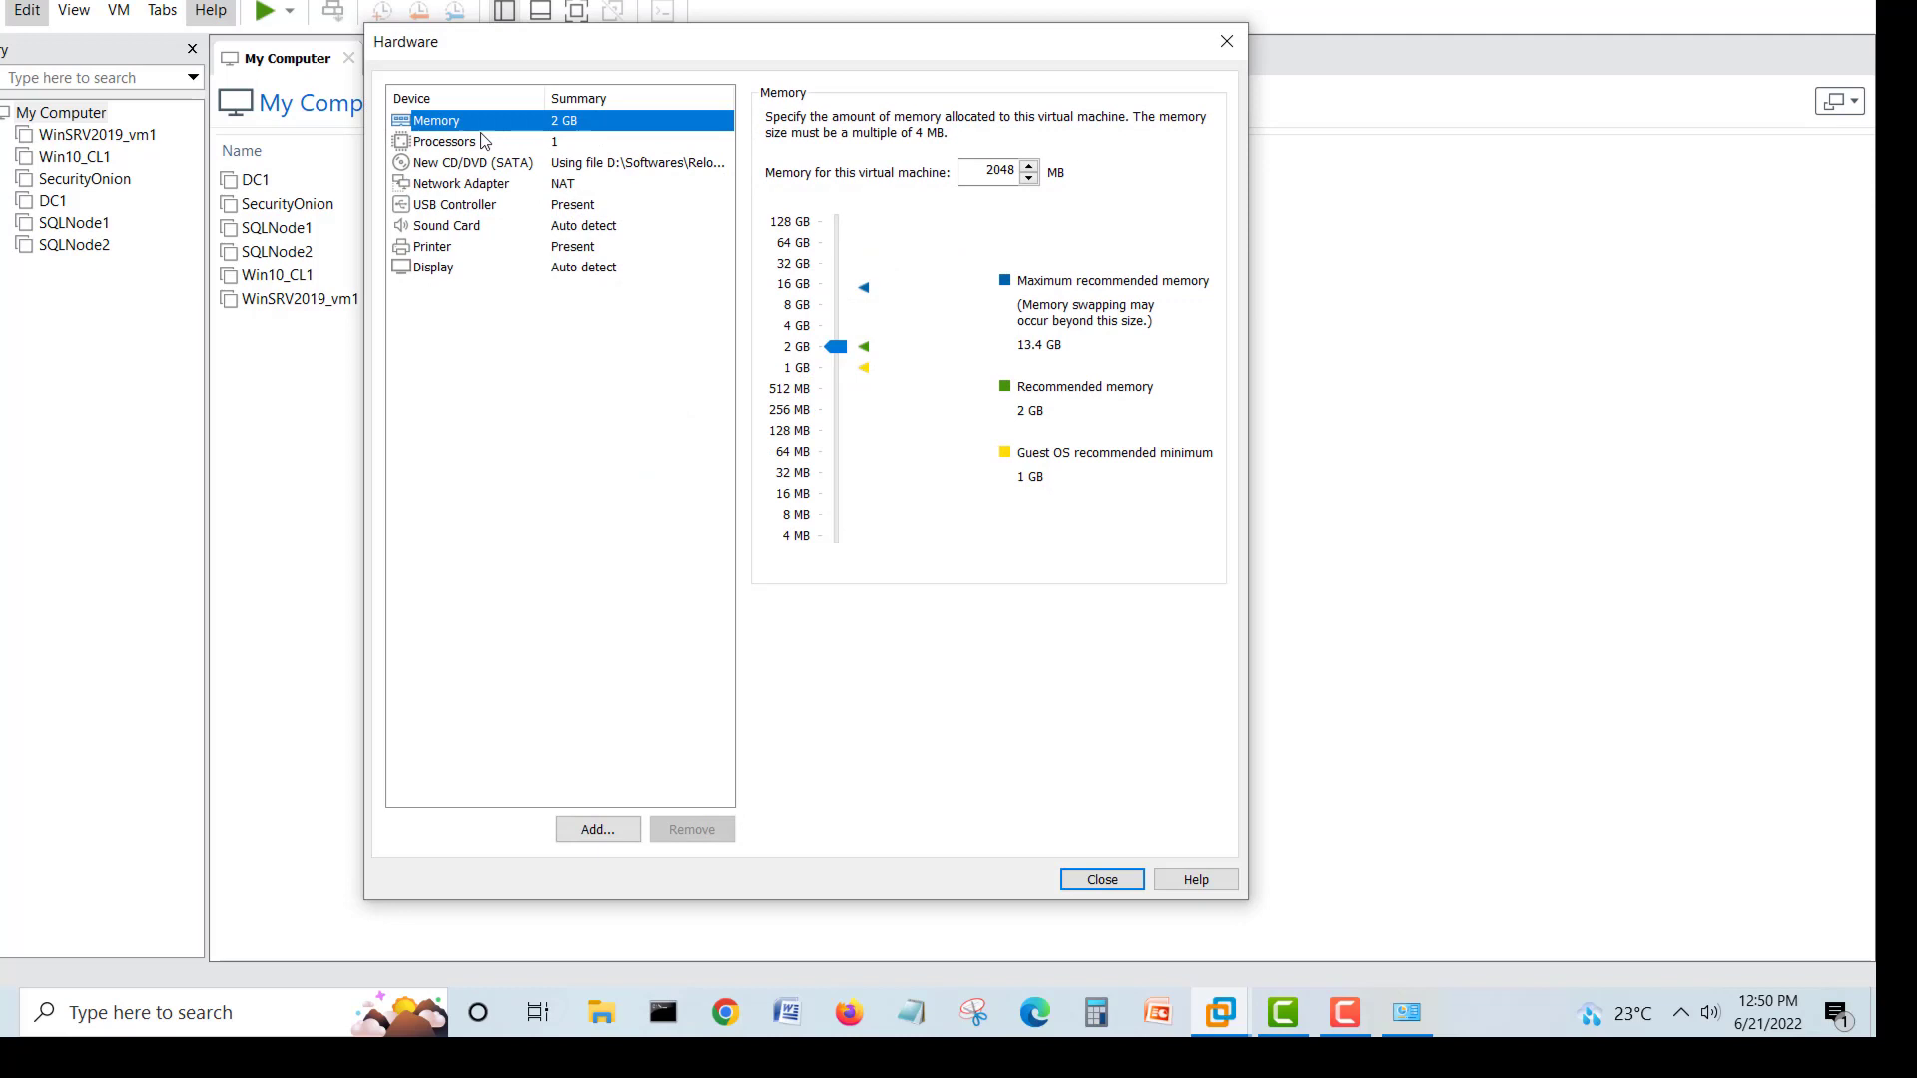
{"action": "left_click", "coordinate": [565, 147]}
{"action": "left_click", "coordinate": [1018, 152]}
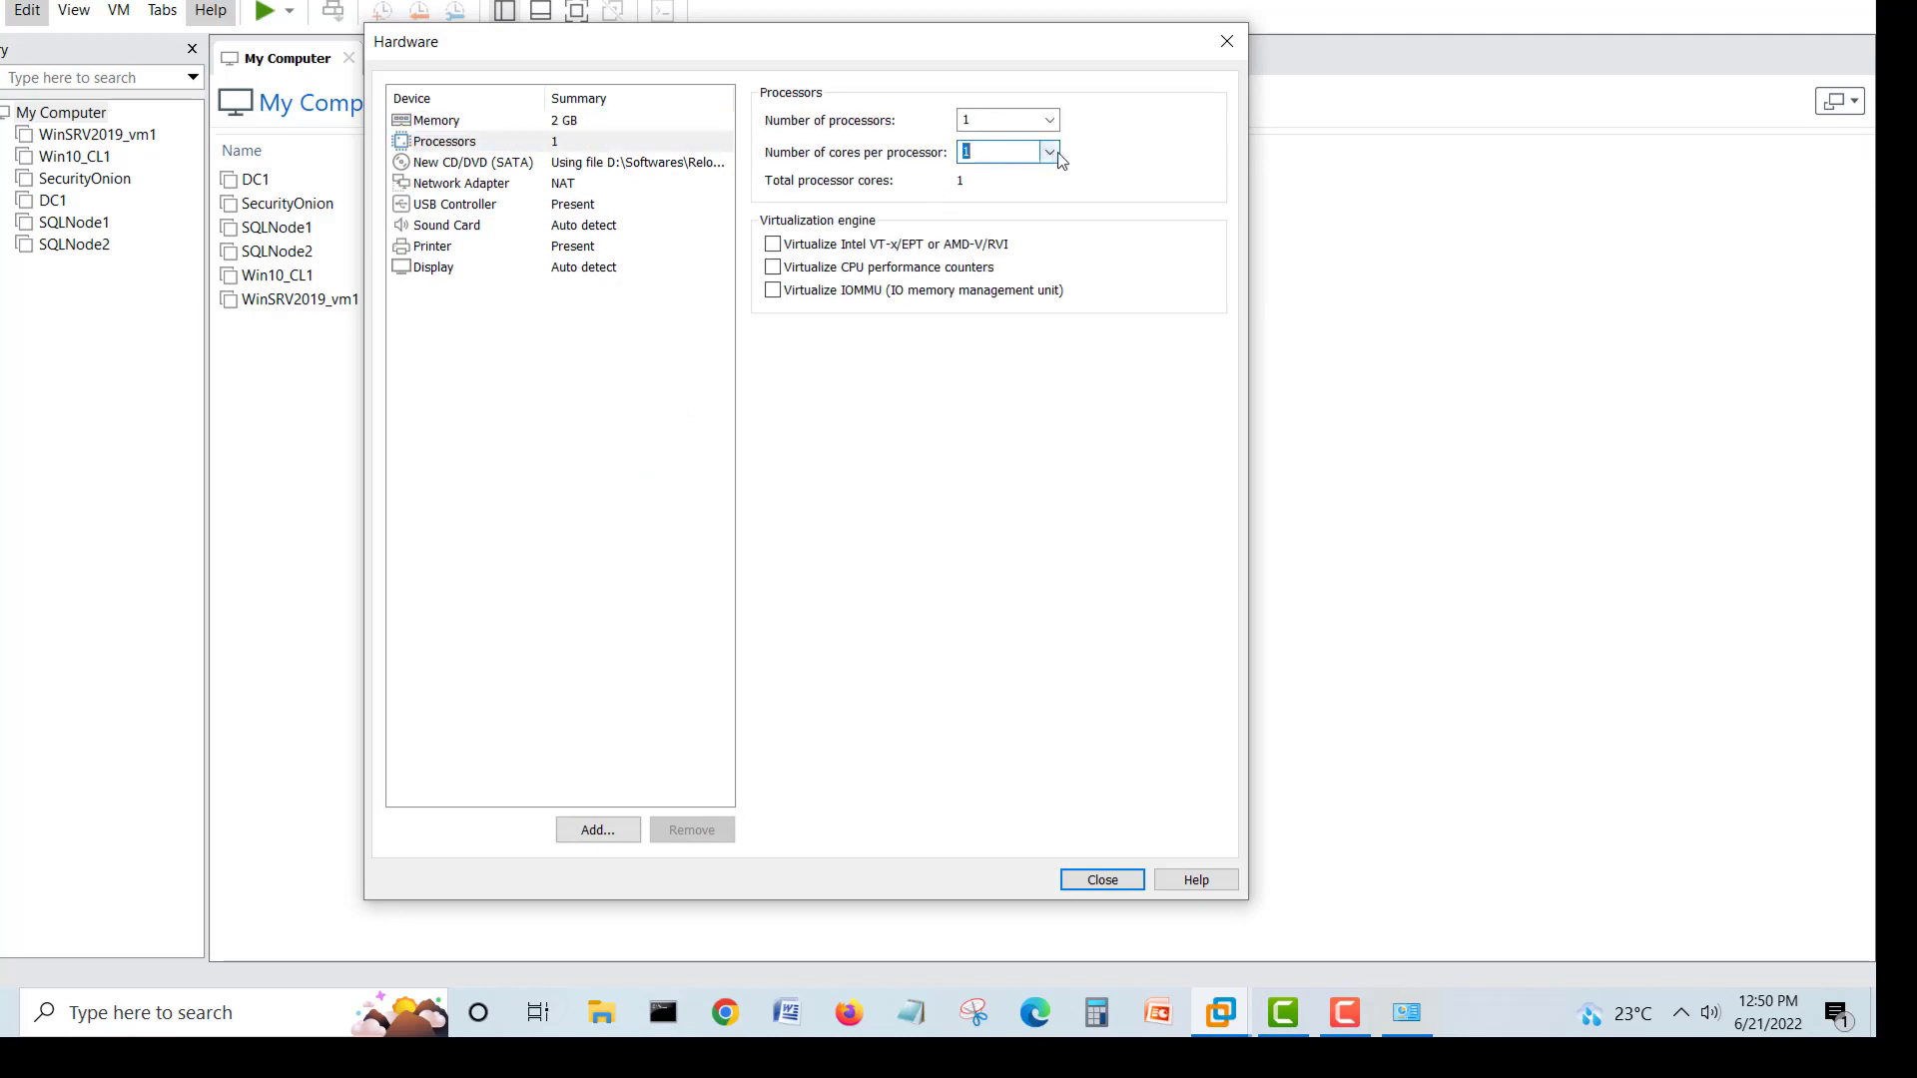
{"action": "left_click", "coordinate": [1048, 152]}
{"action": "left_click", "coordinate": [1012, 190]}
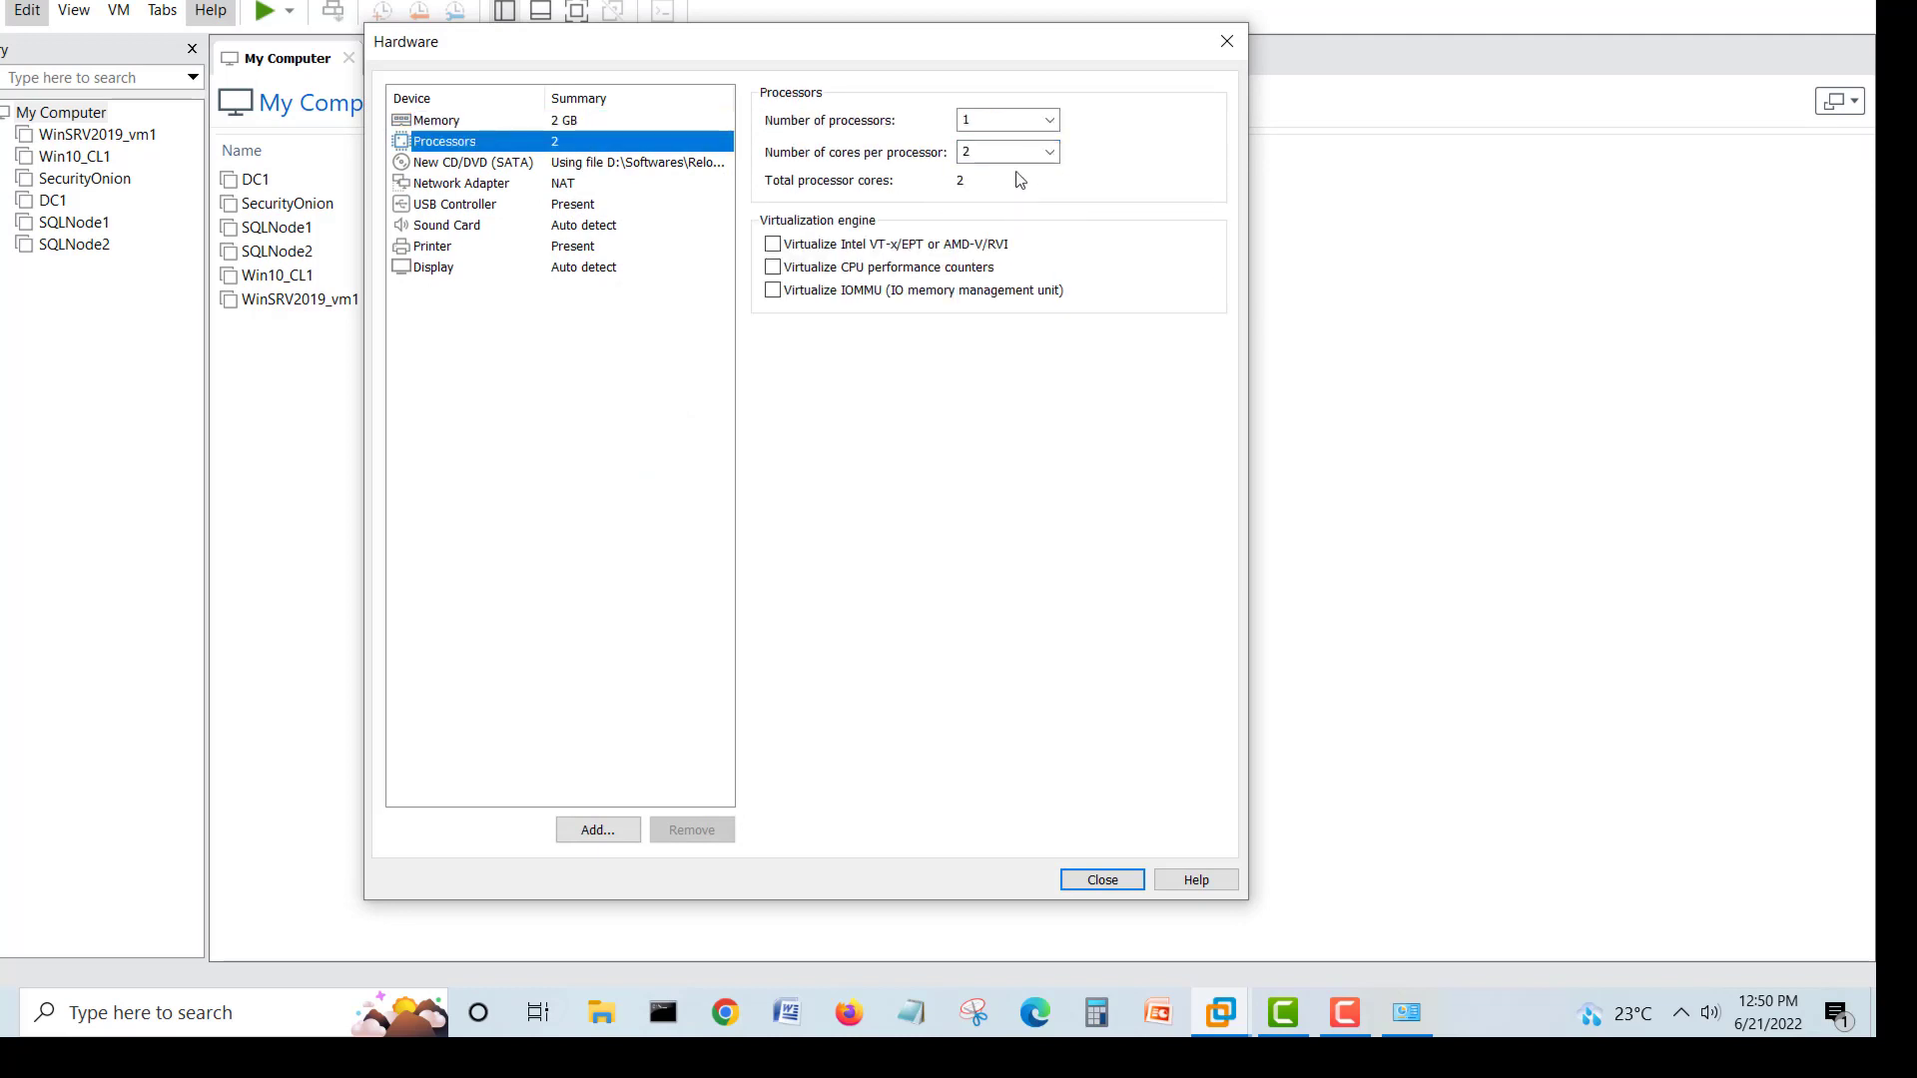
Step: Set the virtual machine's number of processors to 2
{"action": "left_click", "coordinate": [1009, 120]}
{"action": "left_click", "coordinate": [1048, 120]}
{"action": "left_click", "coordinate": [1009, 158]}
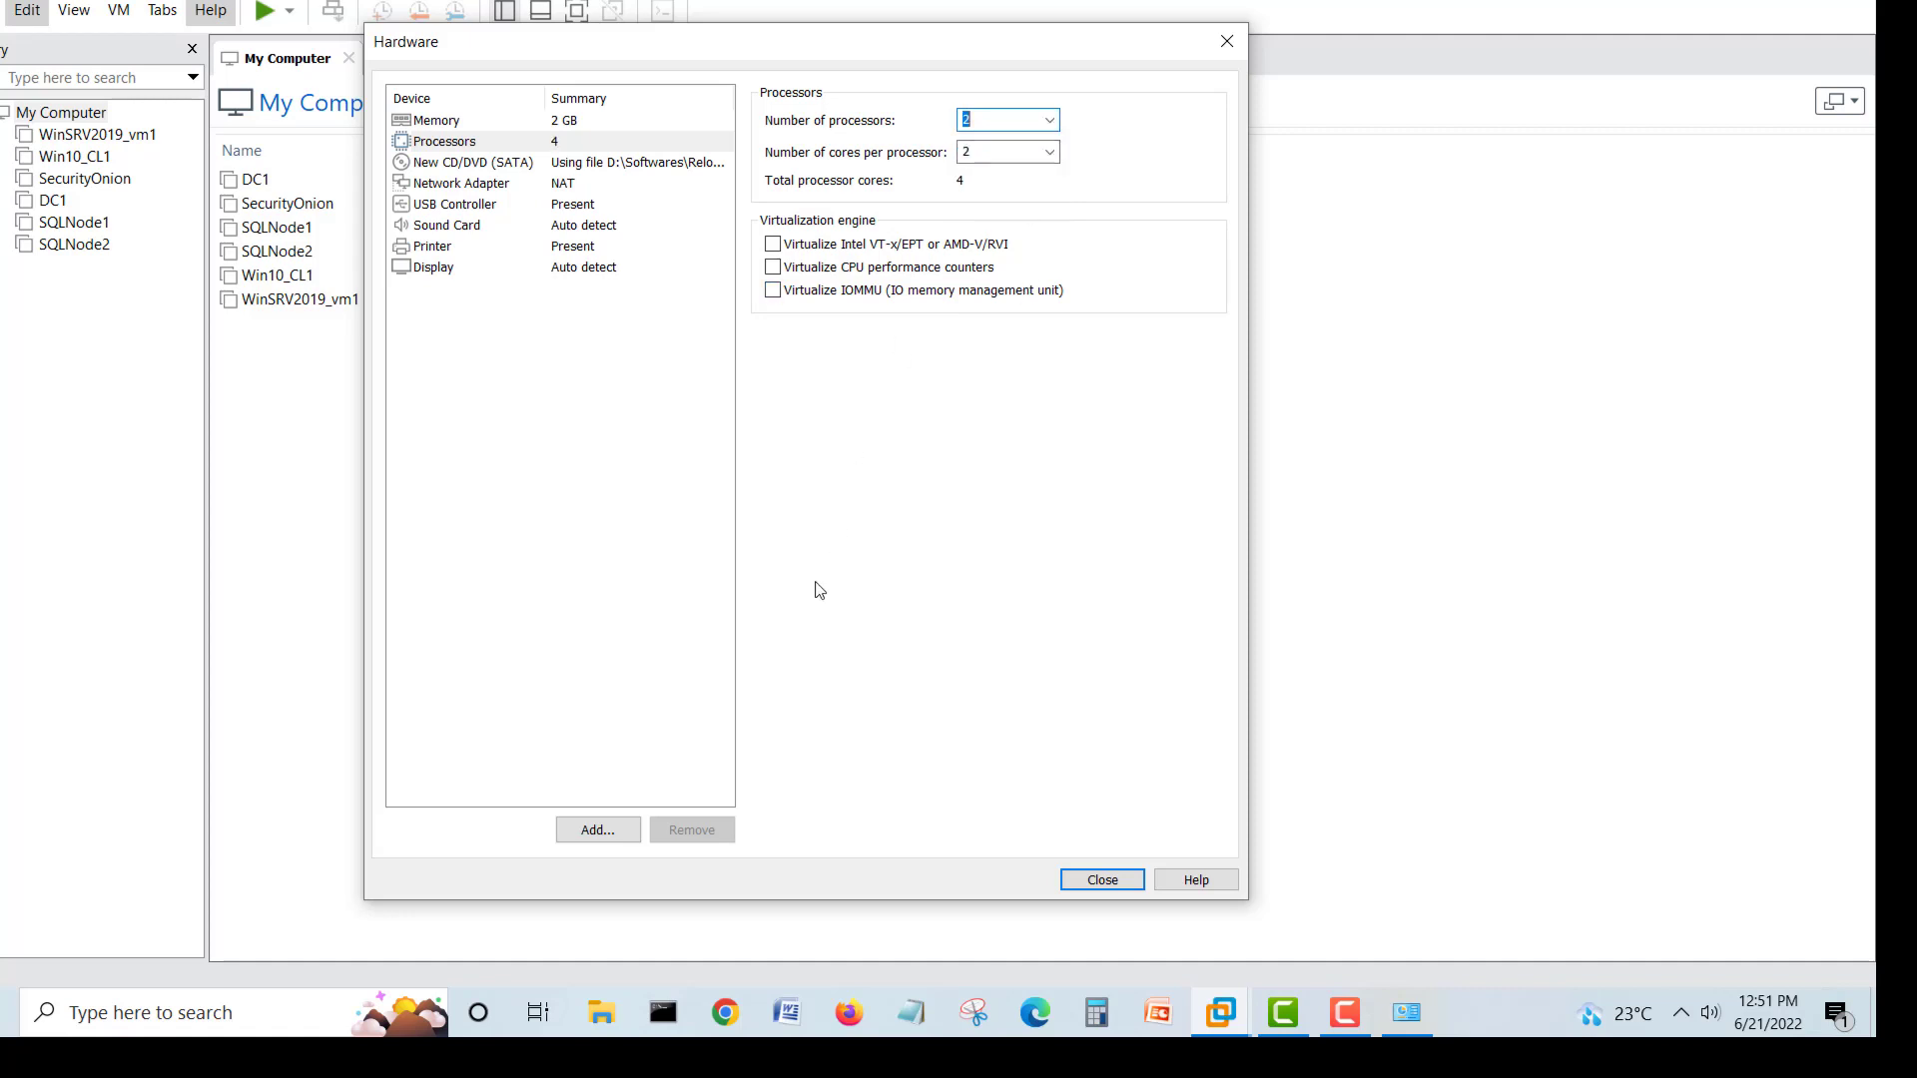
Step: Connect the network adapter to the custom virtual network VMnet1
{"action": "left_click", "coordinate": [493, 187]}
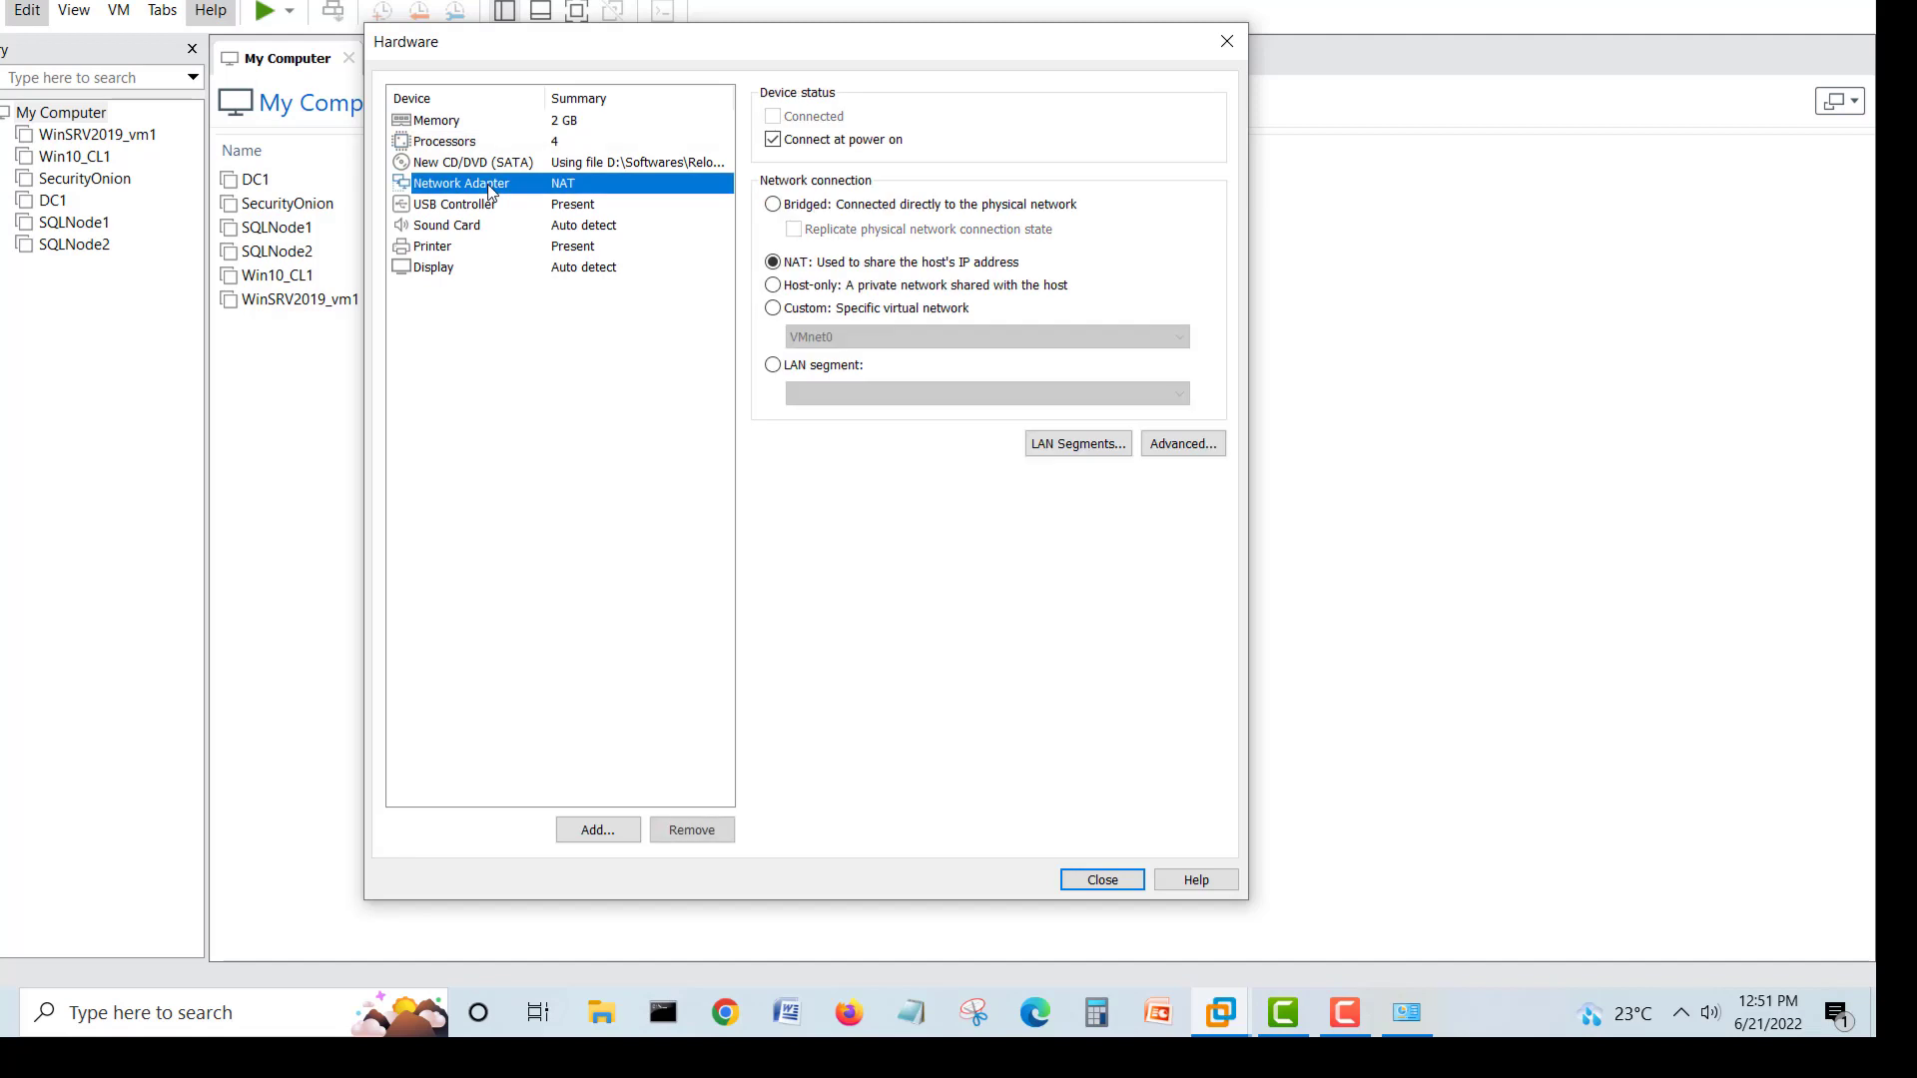
{"action": "left_click", "coordinate": [867, 308]}
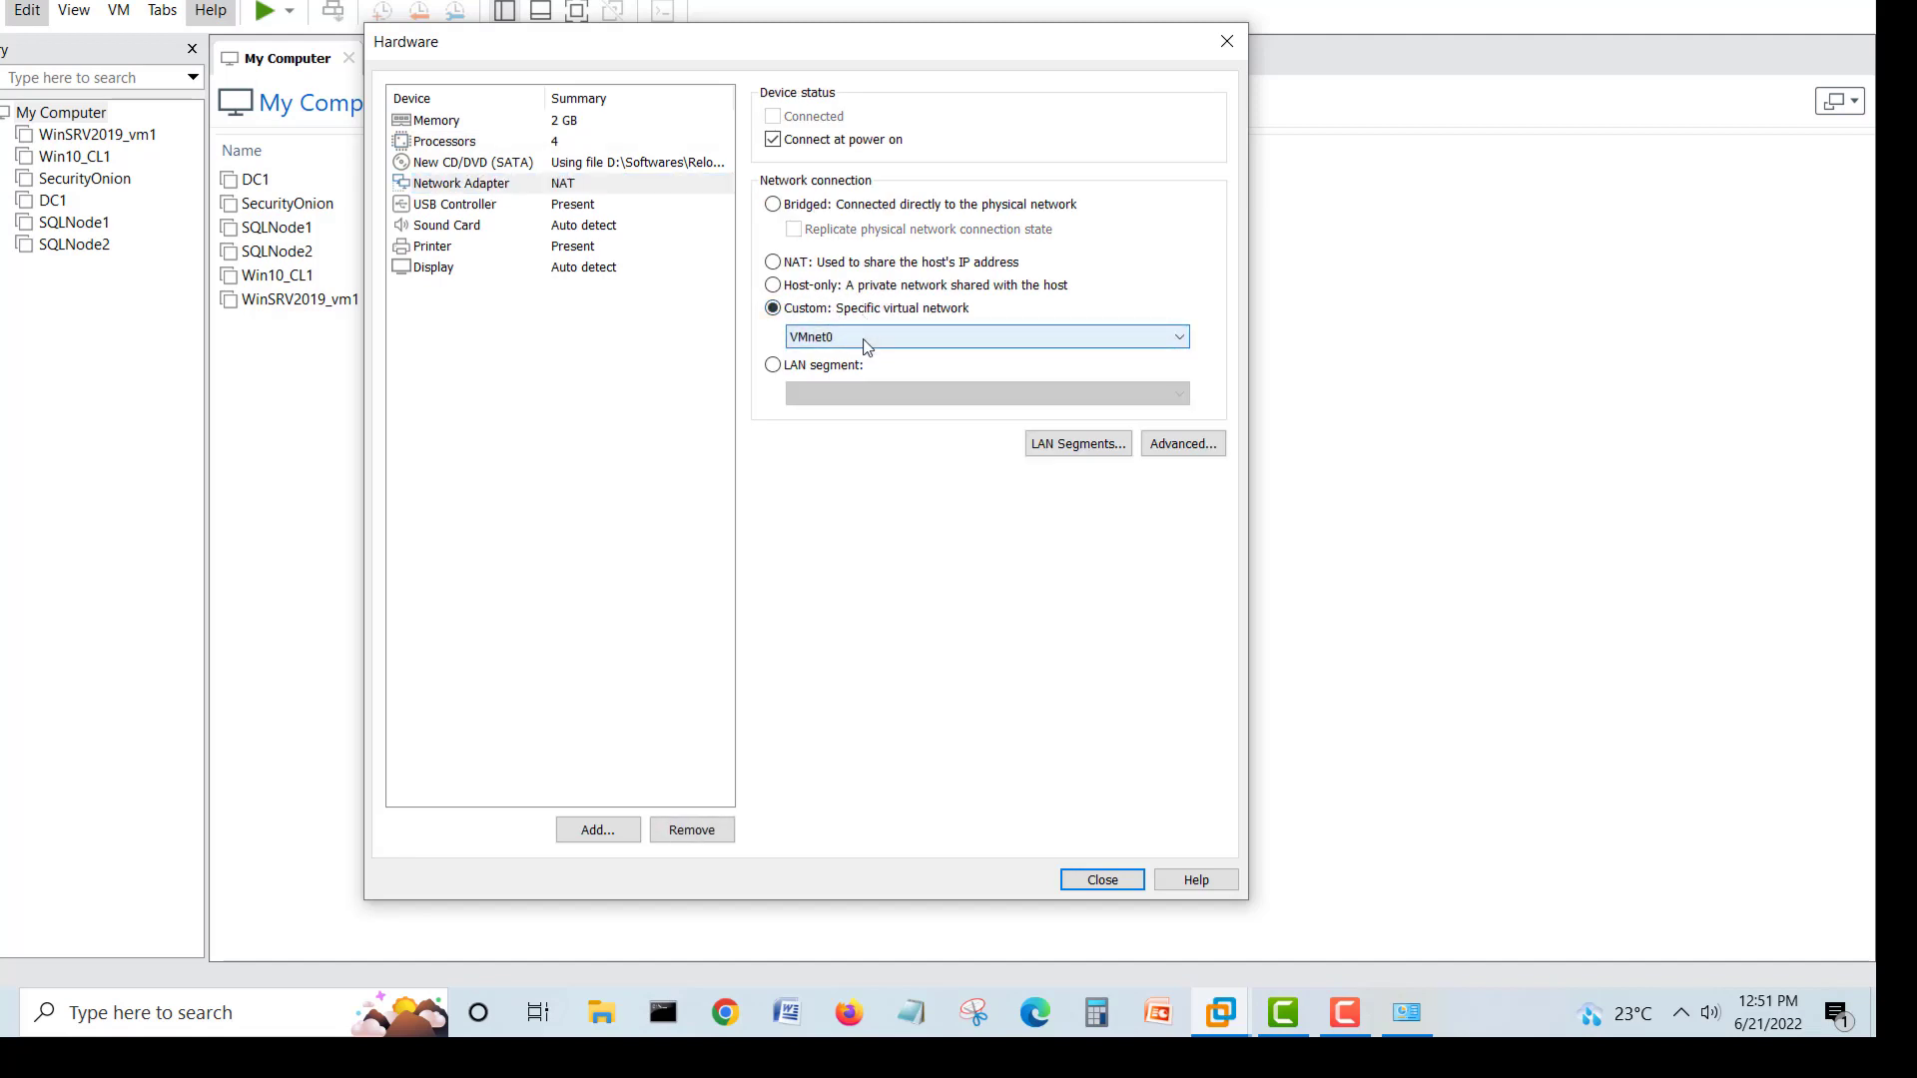
{"action": "left_click", "coordinate": [866, 345]}
{"action": "left_click", "coordinate": [860, 376]}
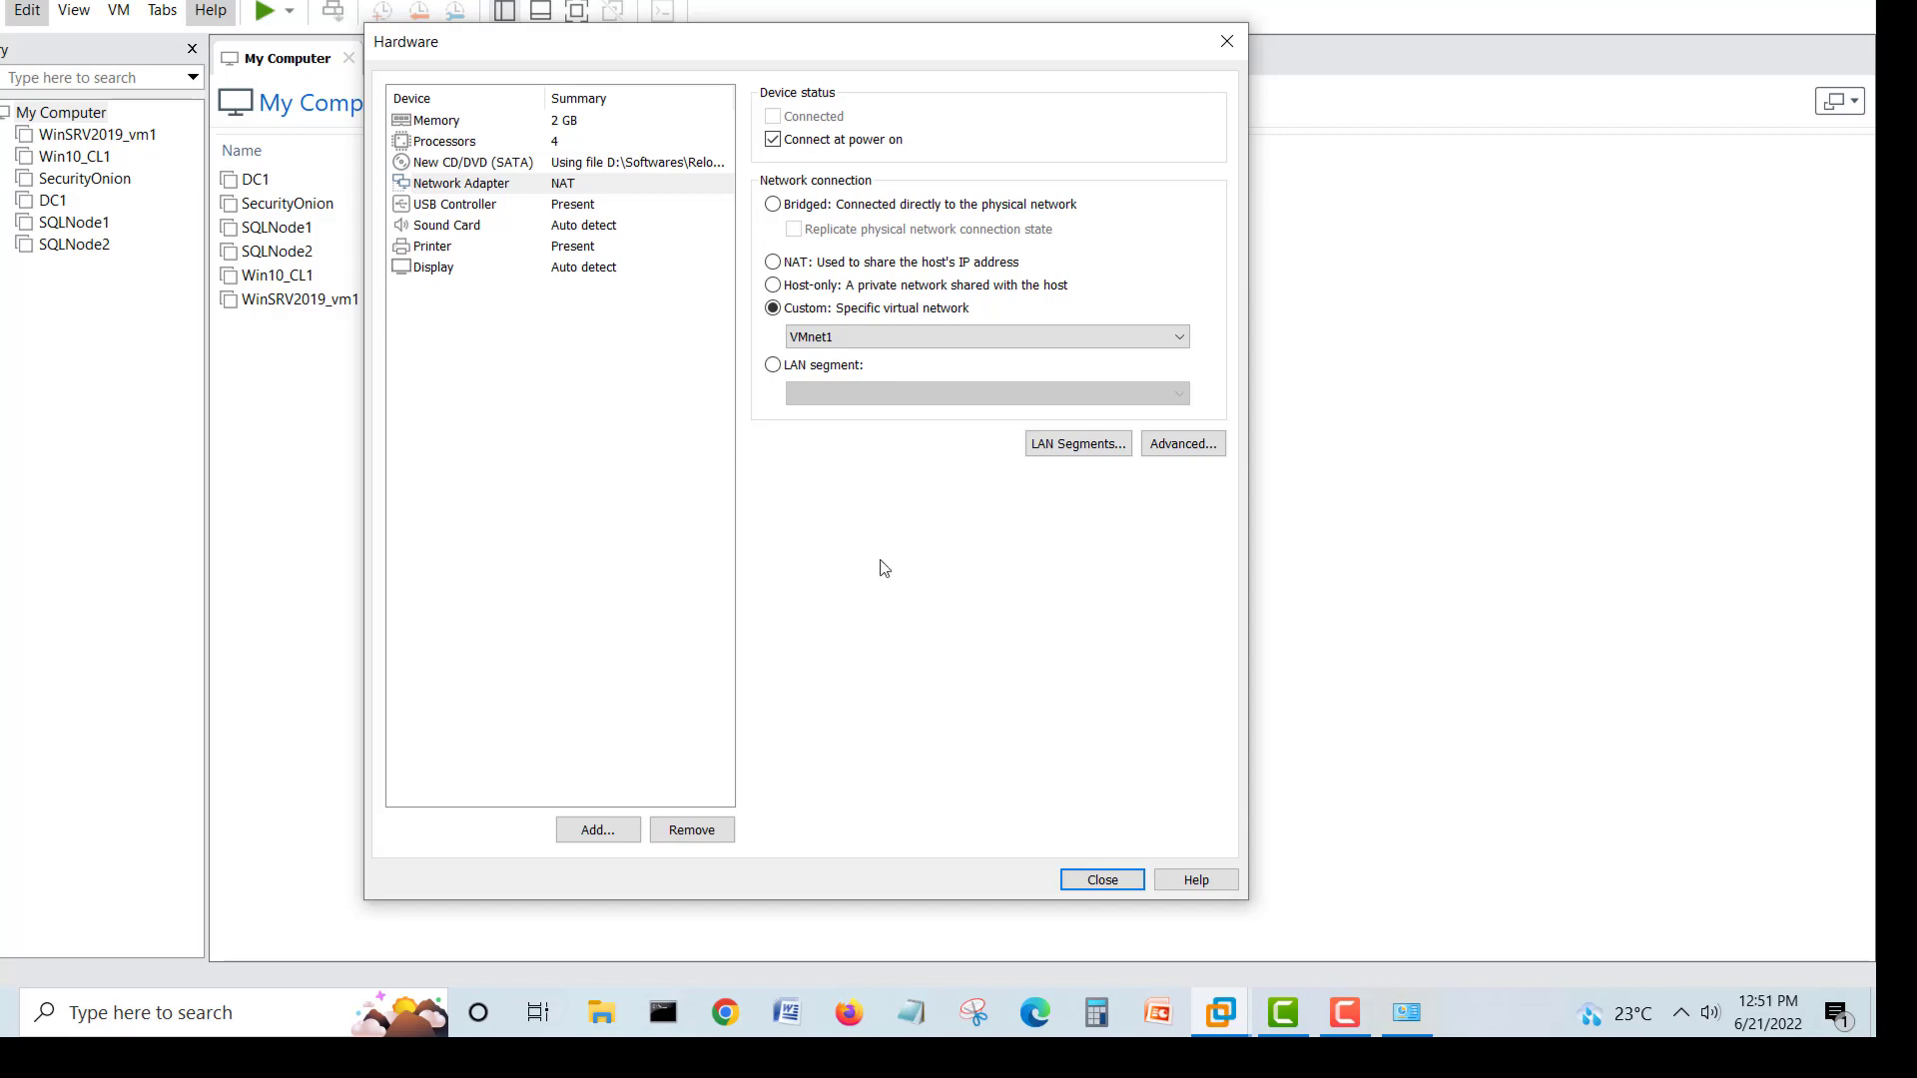
Step: Allocate 8192 MB of memory, review the processor and network adapter settings, and finish creating the virtual machine
{"action": "left_click", "coordinate": [451, 121]}
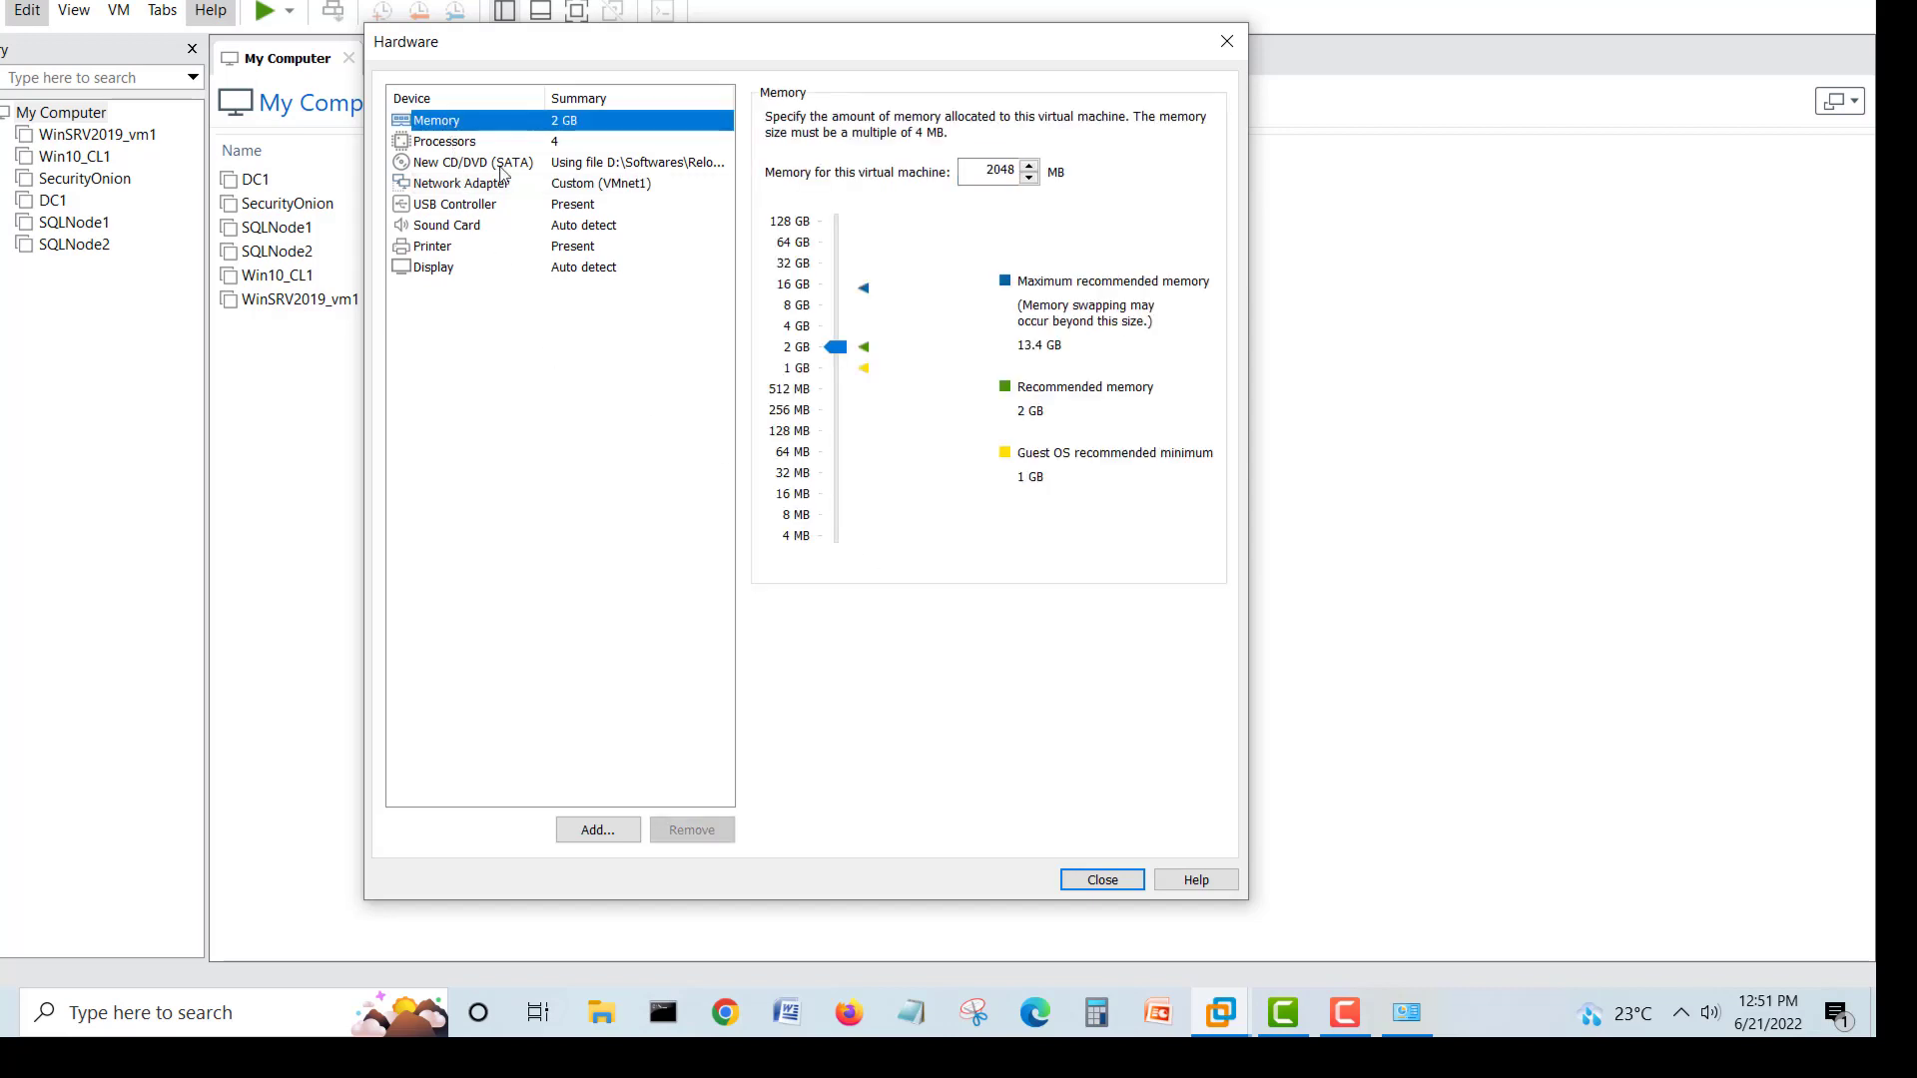
{"action": "left_click_drag", "start_coordinate": [834, 347], "coordinate": [834, 304]}
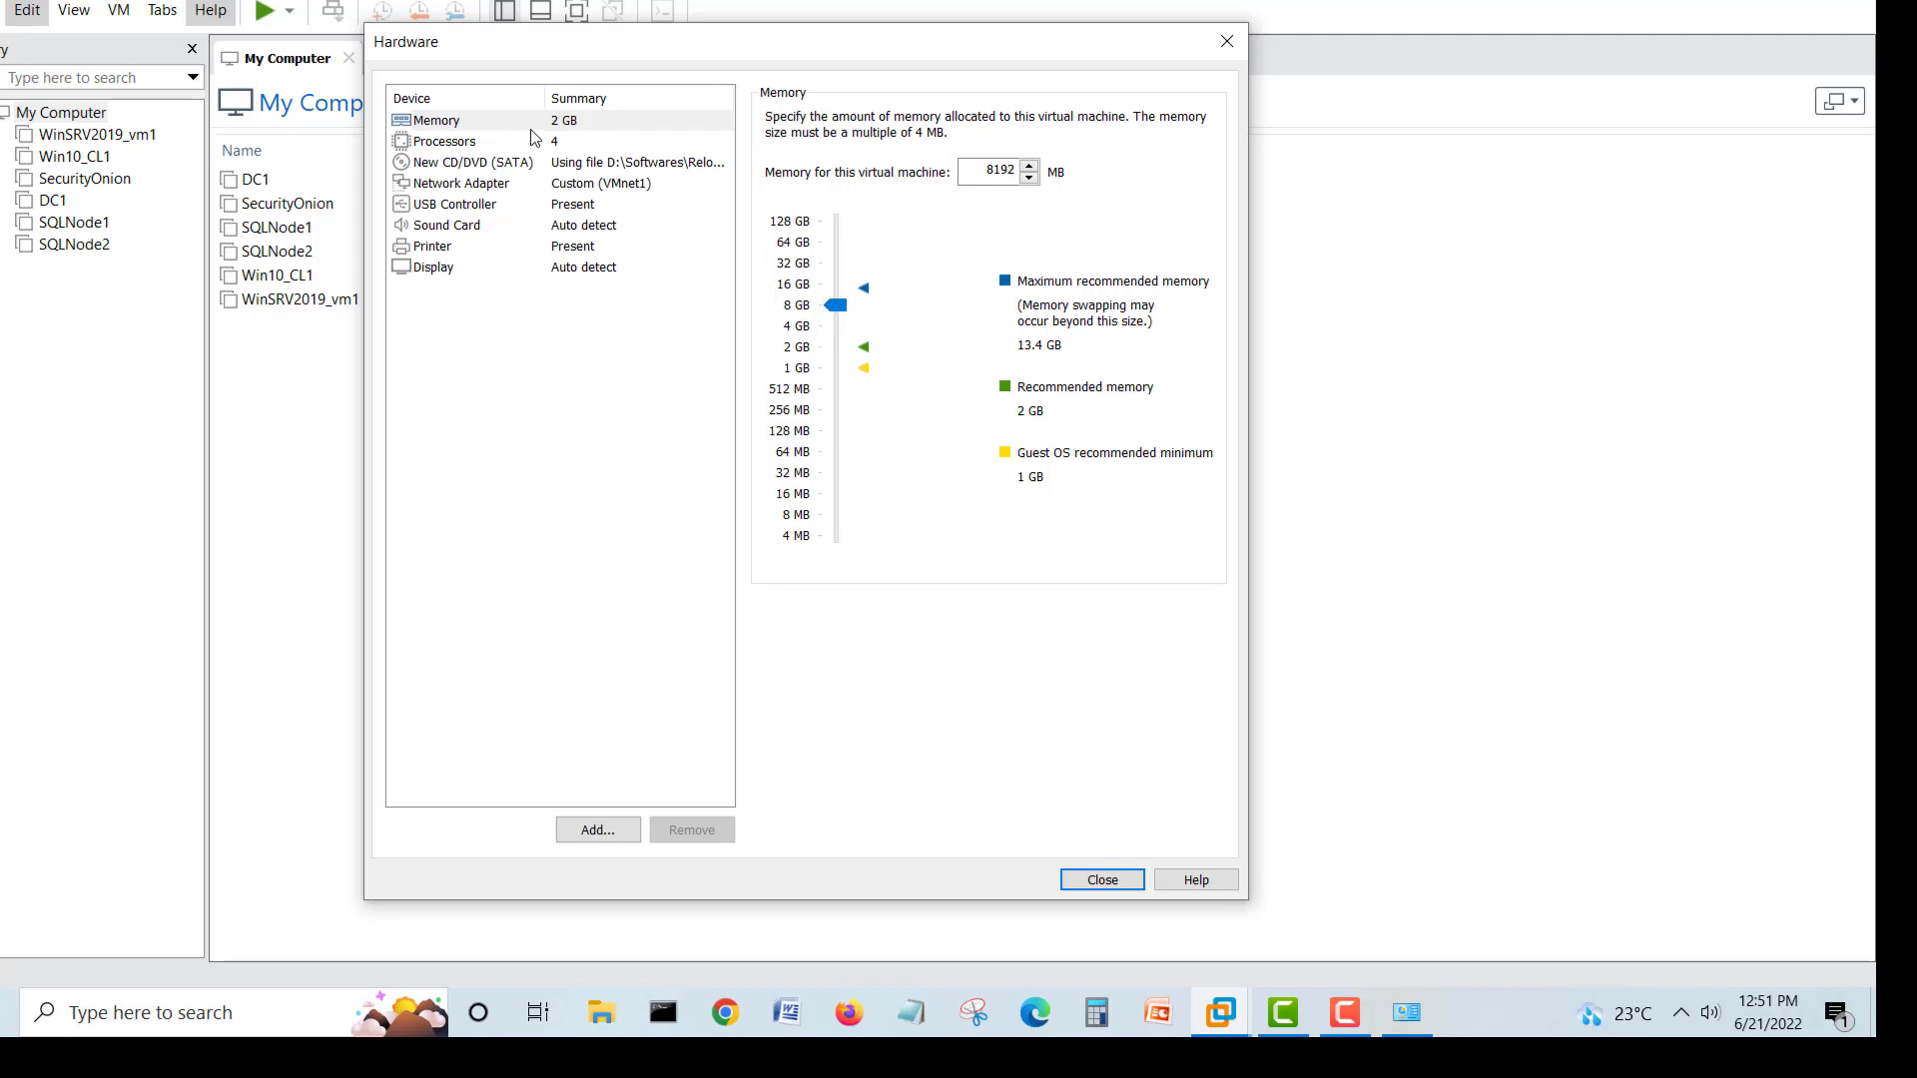
{"action": "left_click", "coordinate": [570, 166]}
{"action": "left_click", "coordinate": [567, 148]}
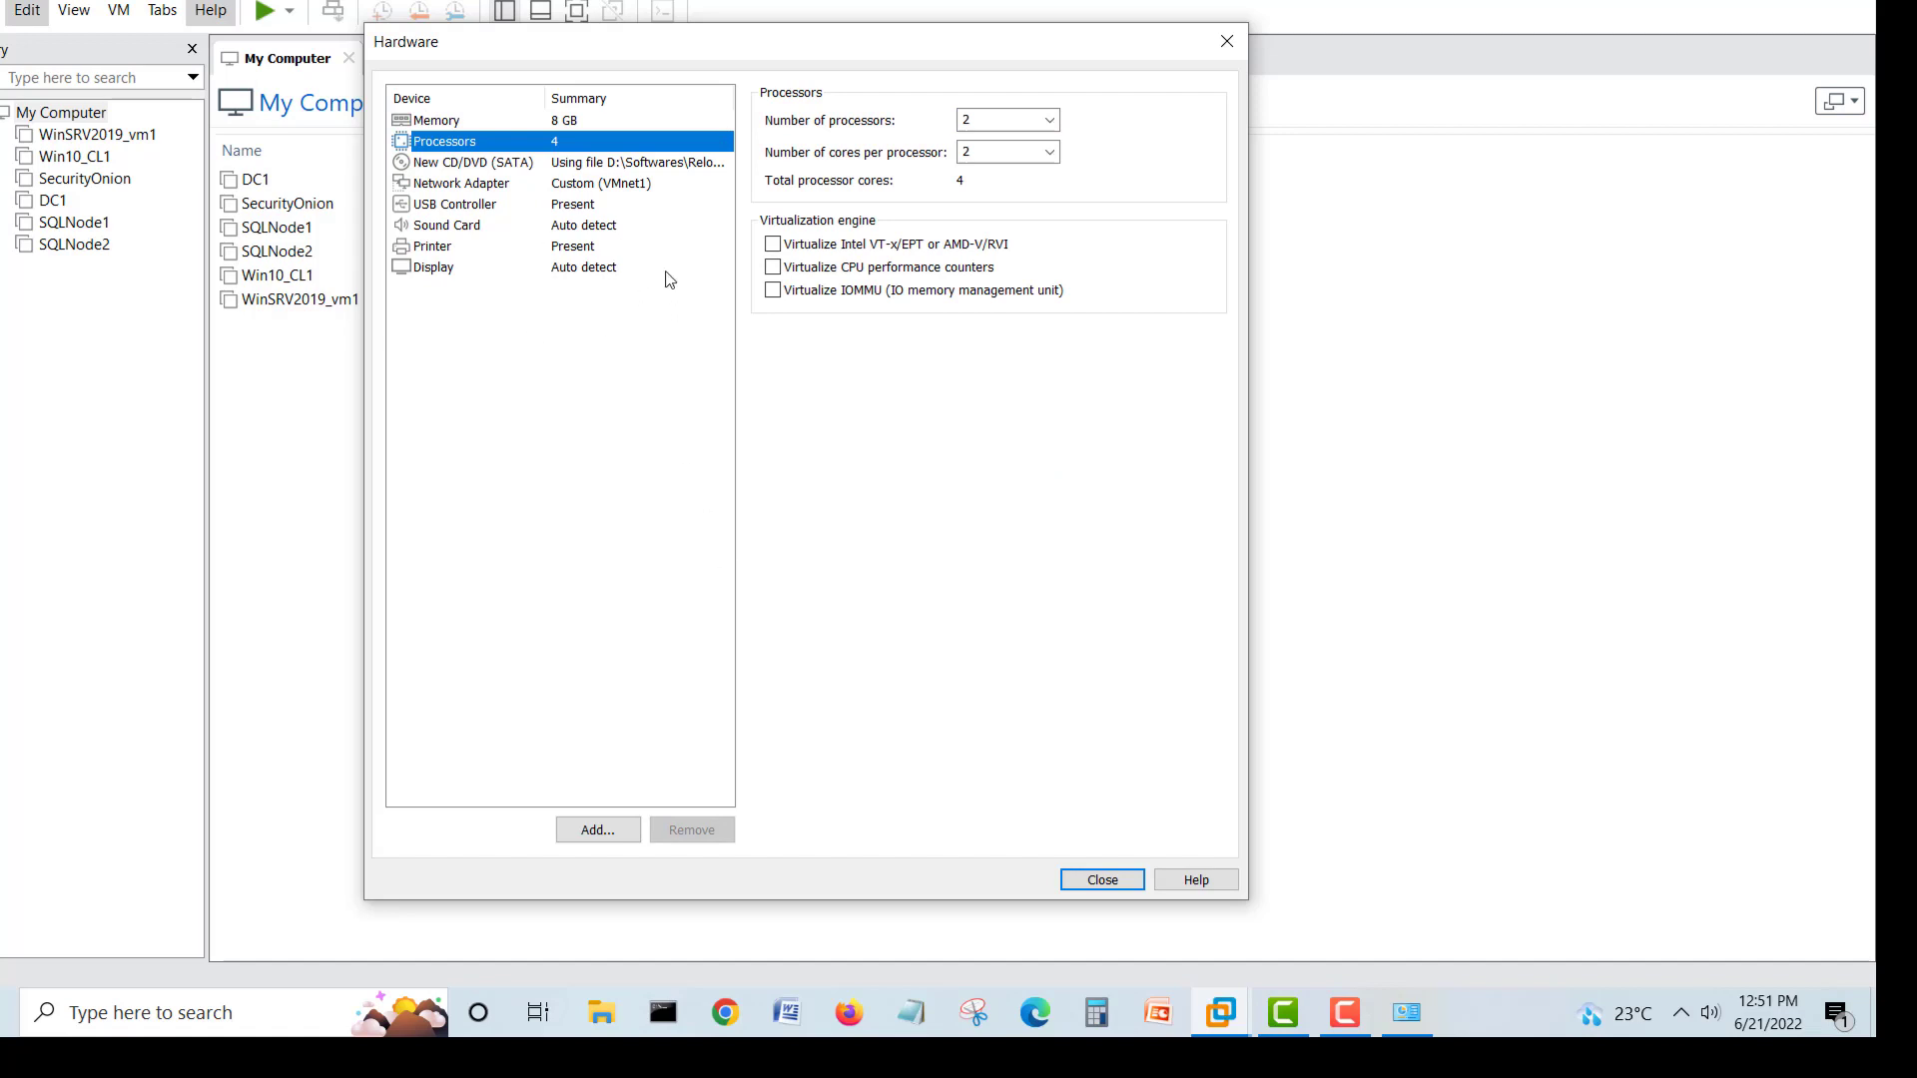
{"action": "left_click", "coordinate": [651, 186]}
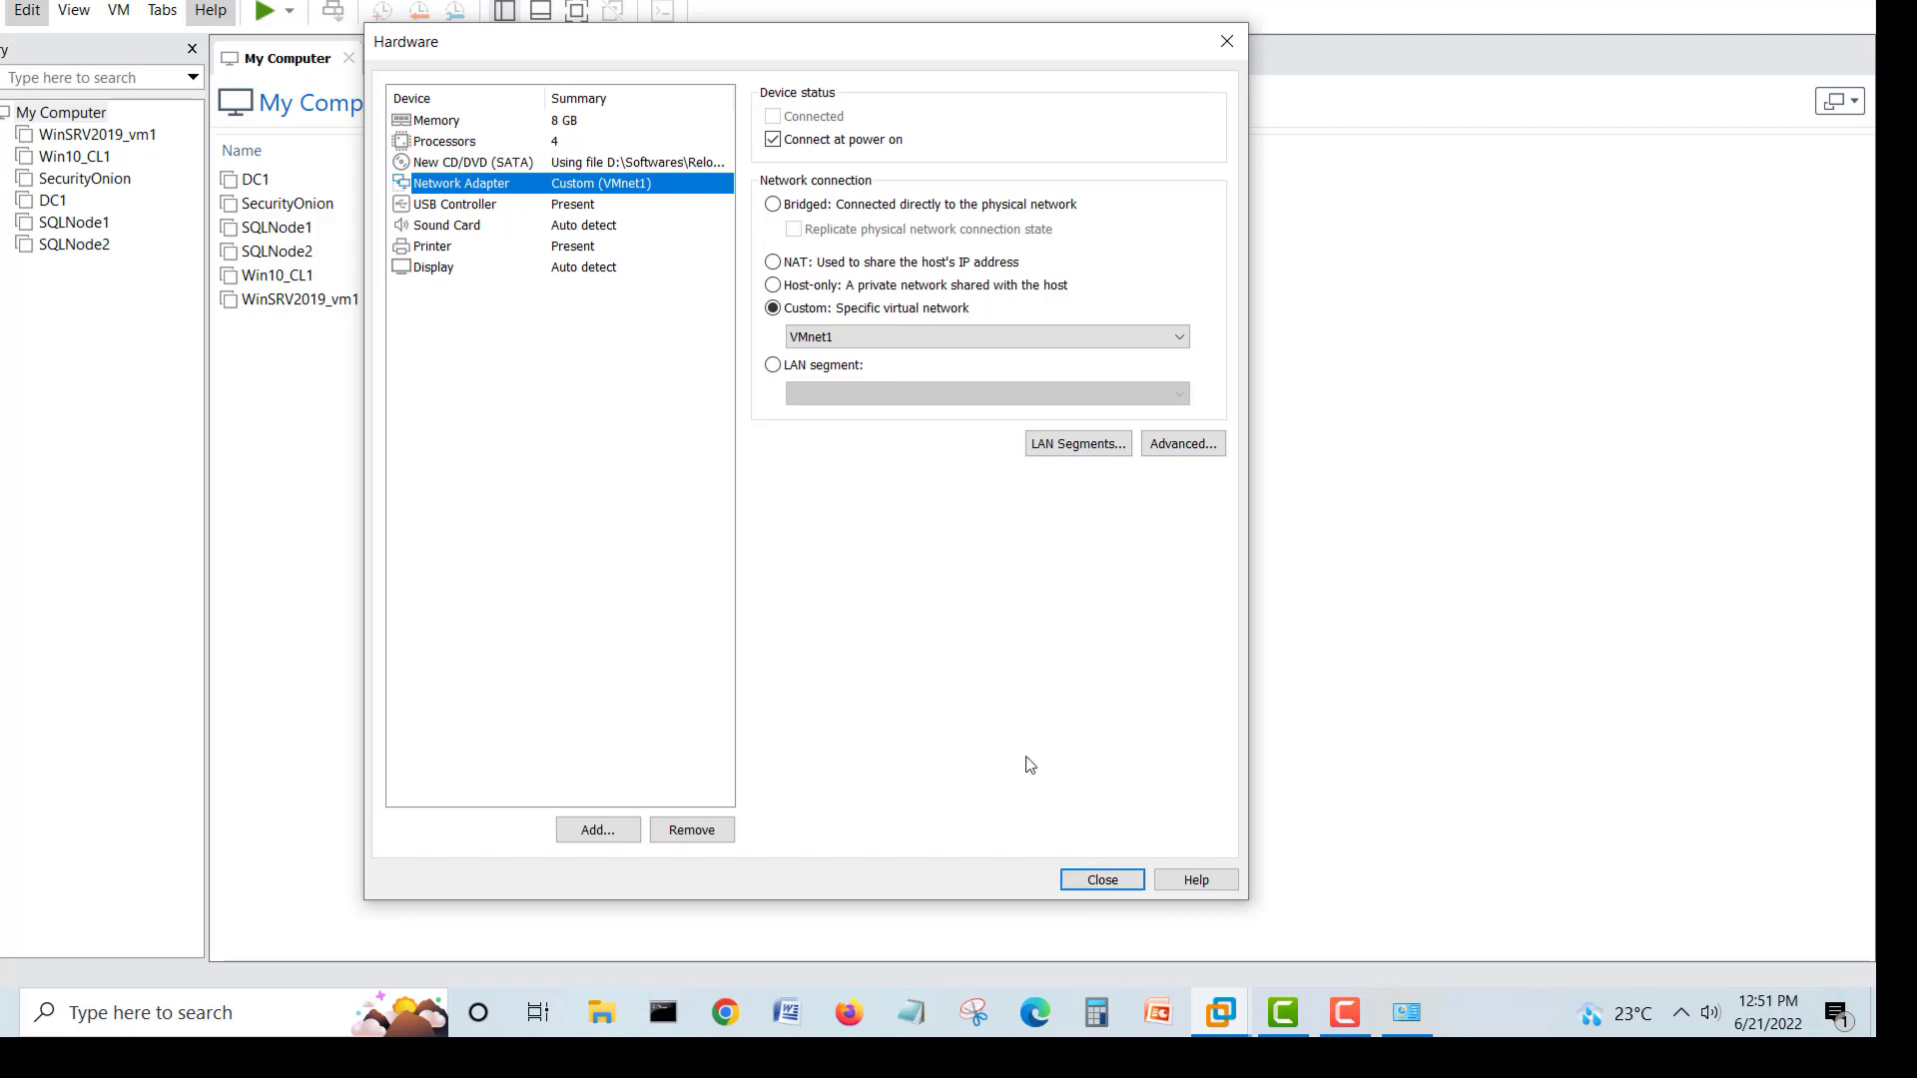
{"action": "left_click", "coordinate": [1098, 879]}
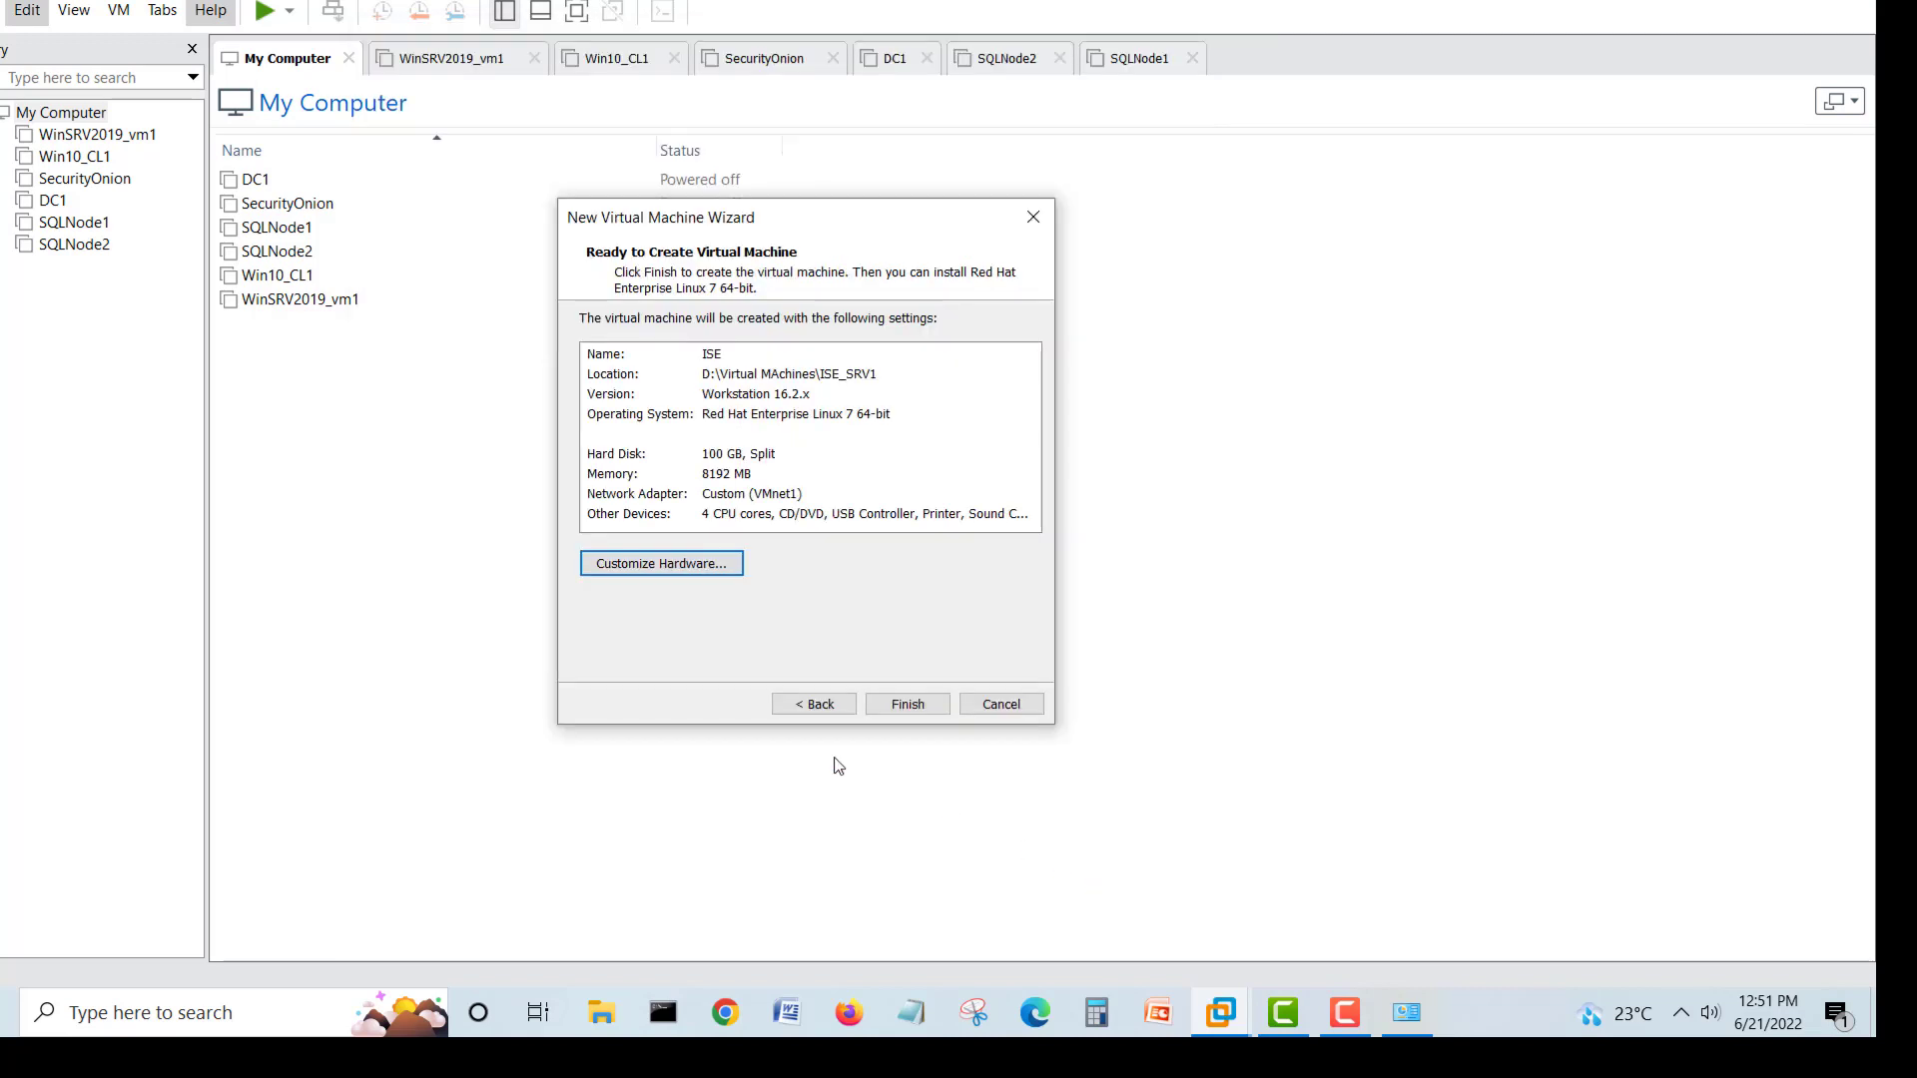
{"action": "left_click", "coordinate": [908, 705]}
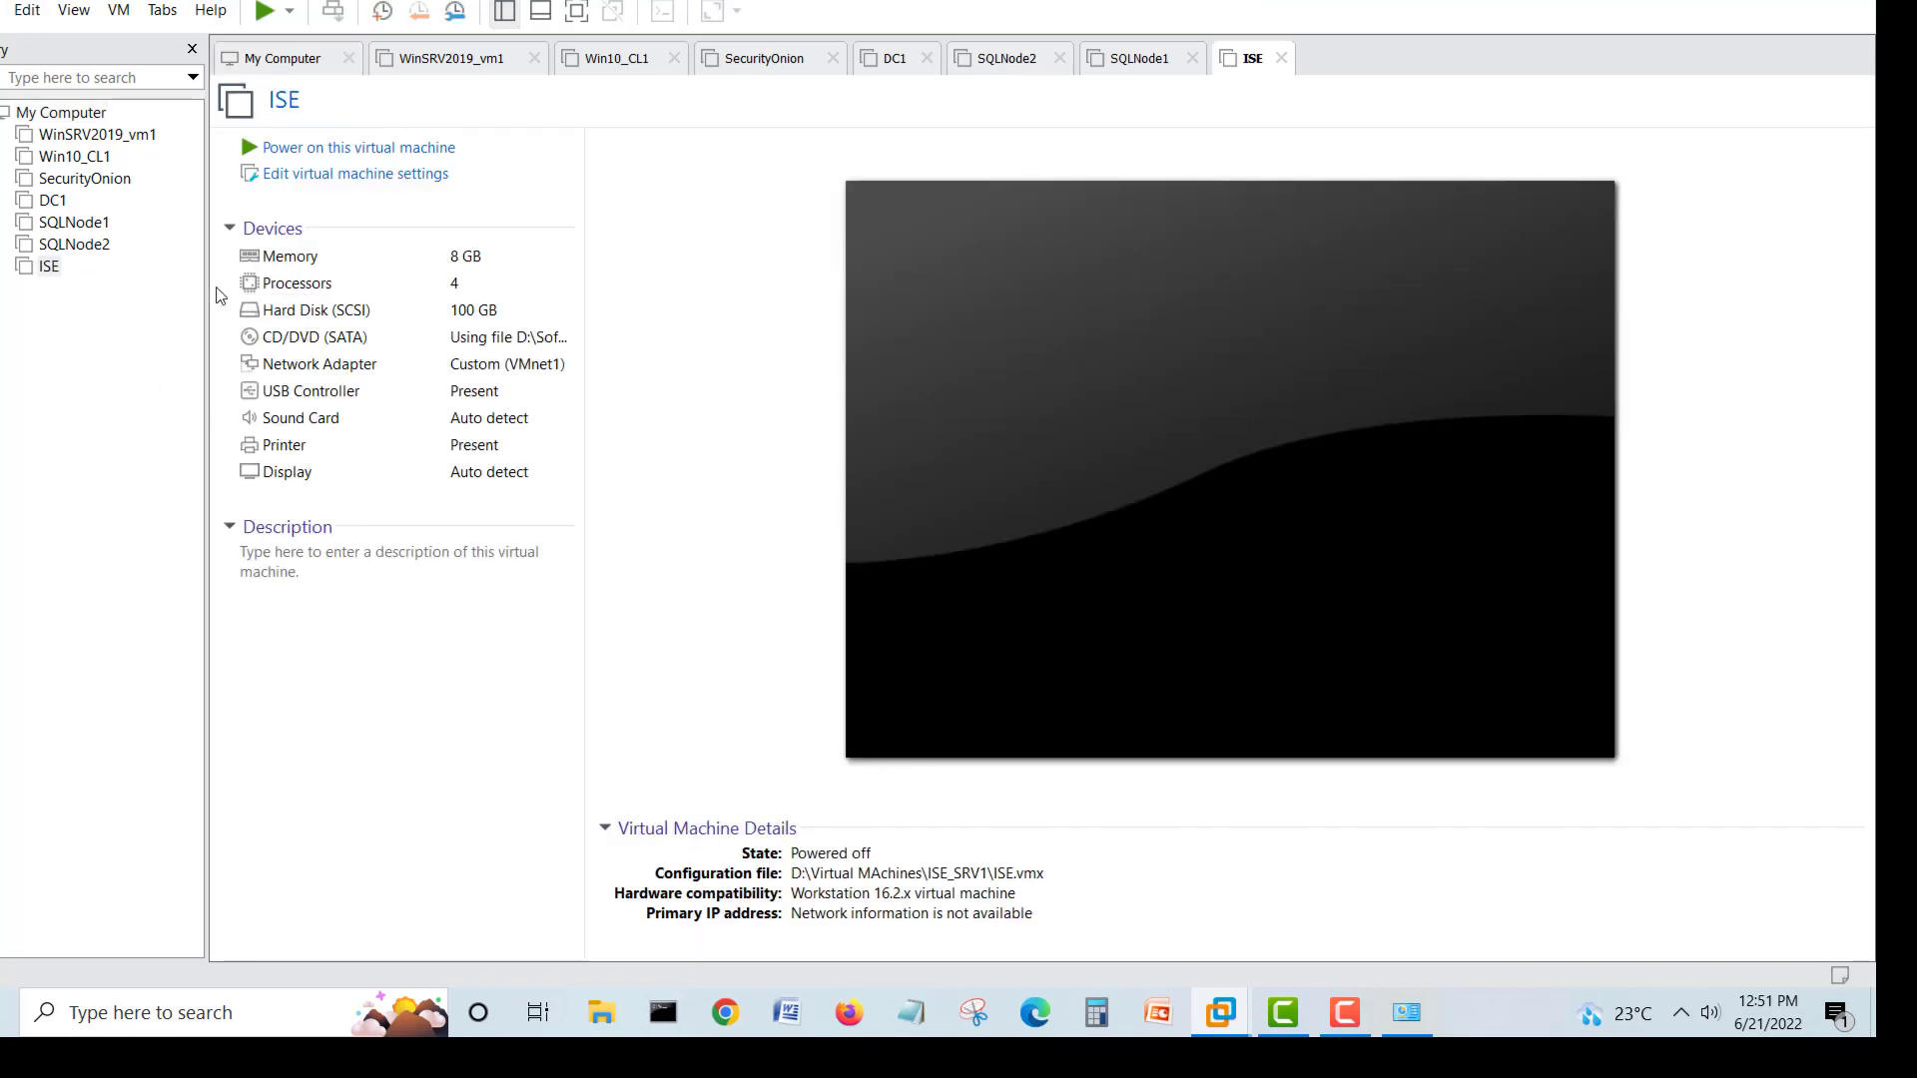
Step: Power on the ISE virtual machine and boot option 1, Cisco ISE Installation (Keyboard/Monitor), dismissing the installation hint
{"action": "left_click", "coordinate": [333, 150]}
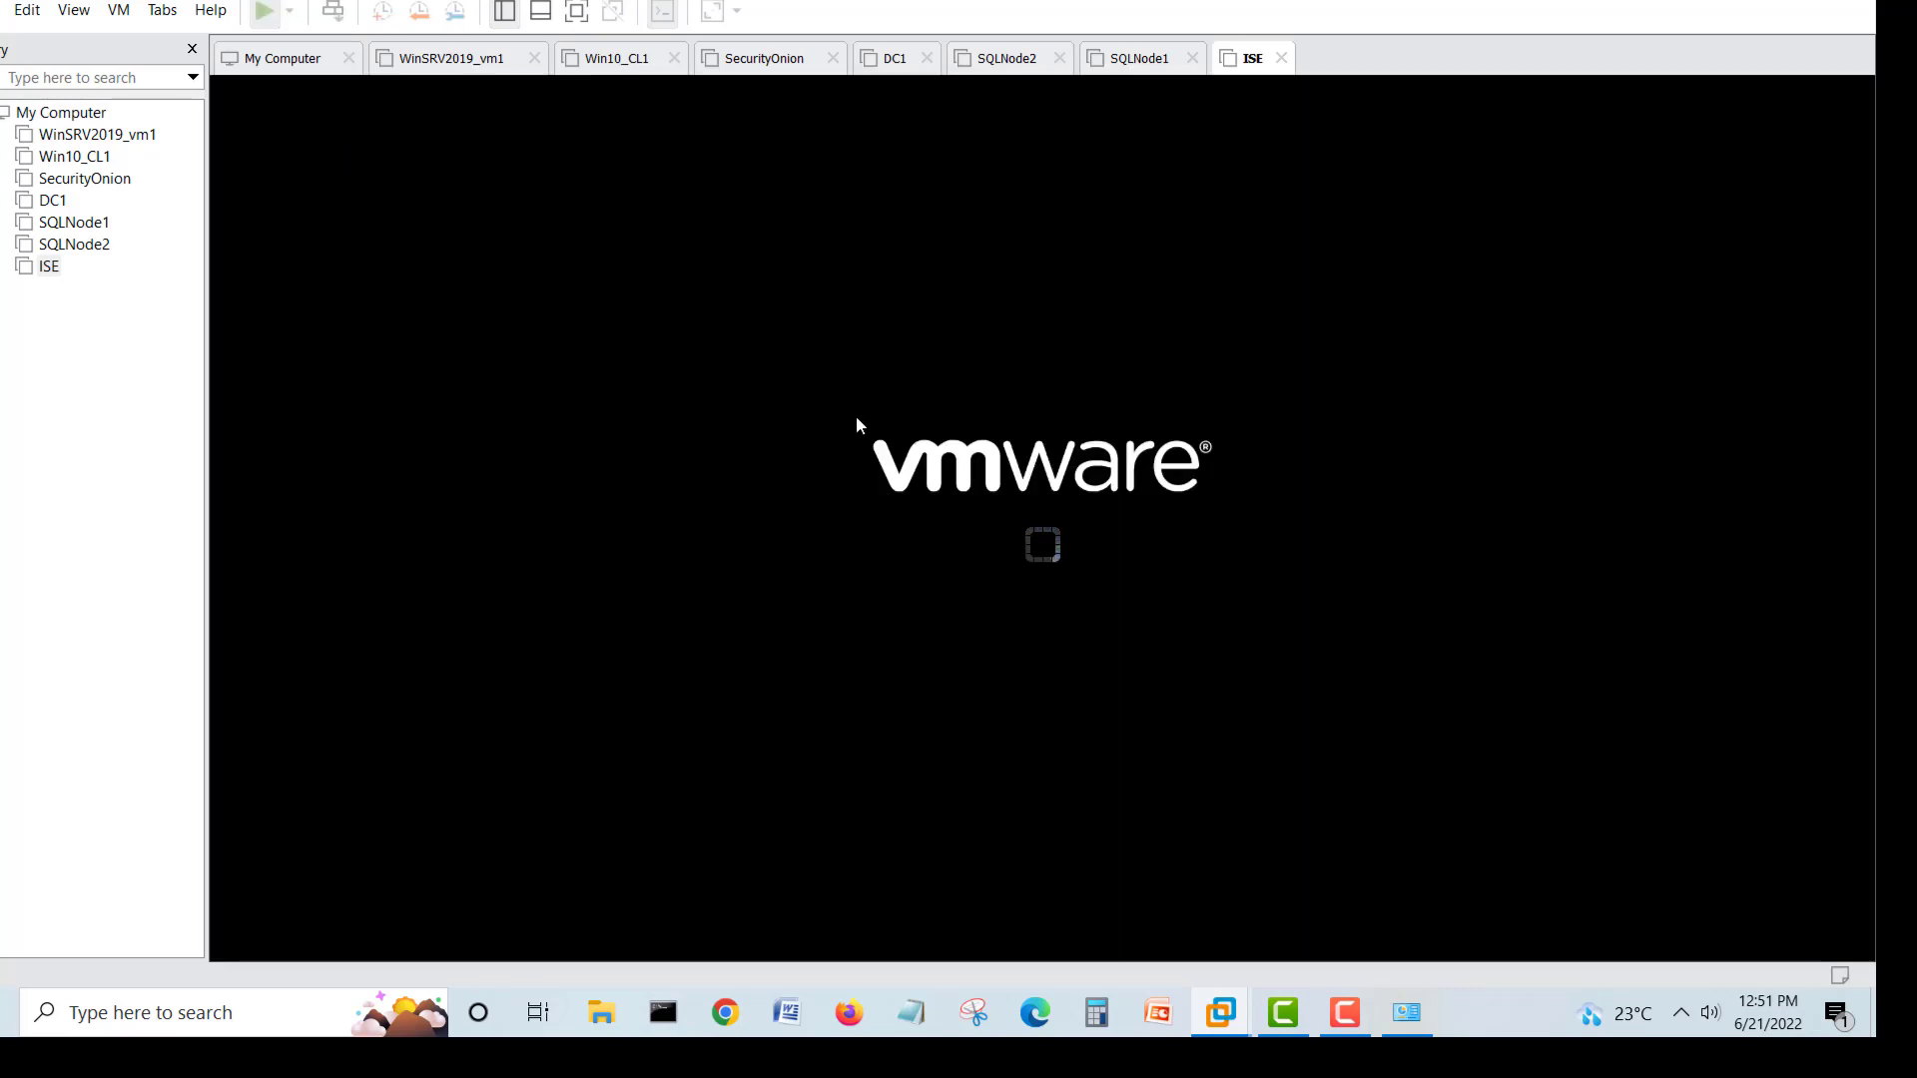
{"action": "left_click", "coordinate": [856, 579]}
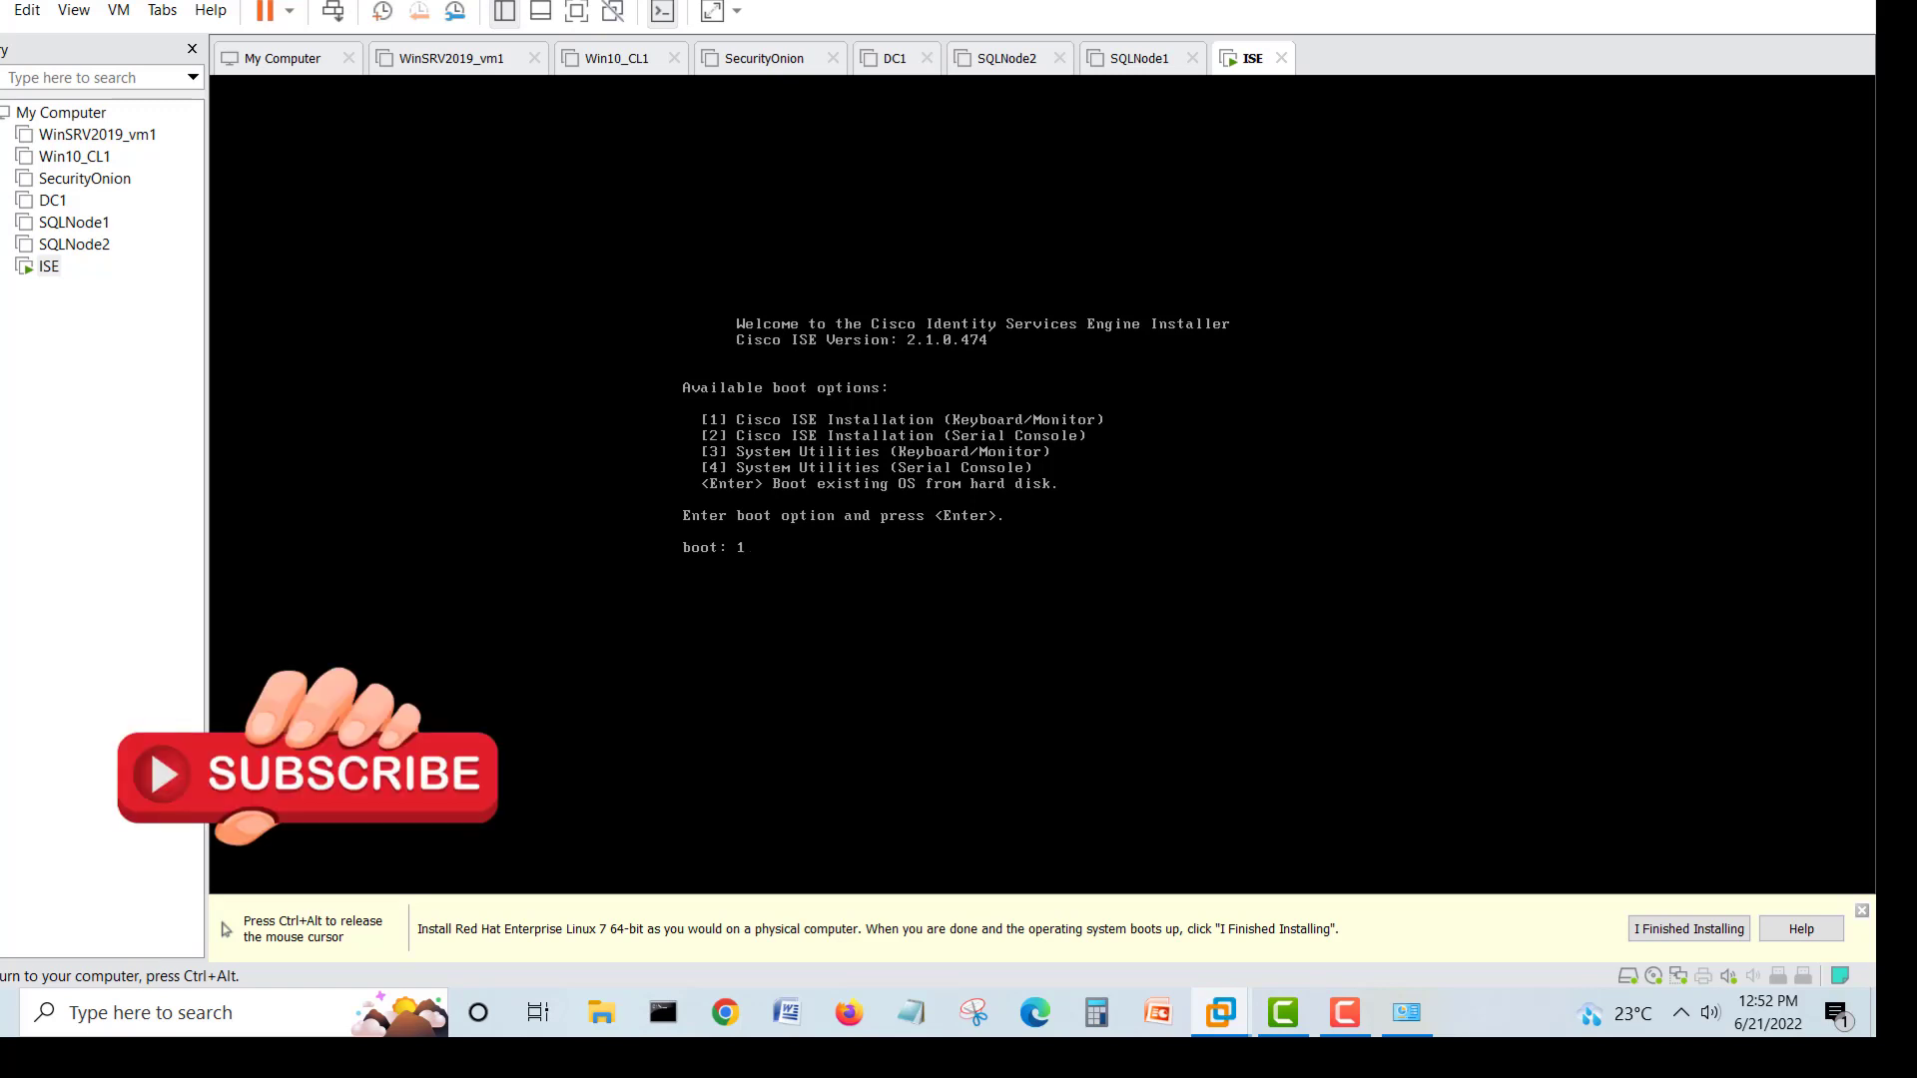
{"action": "key", "text": "Return"}
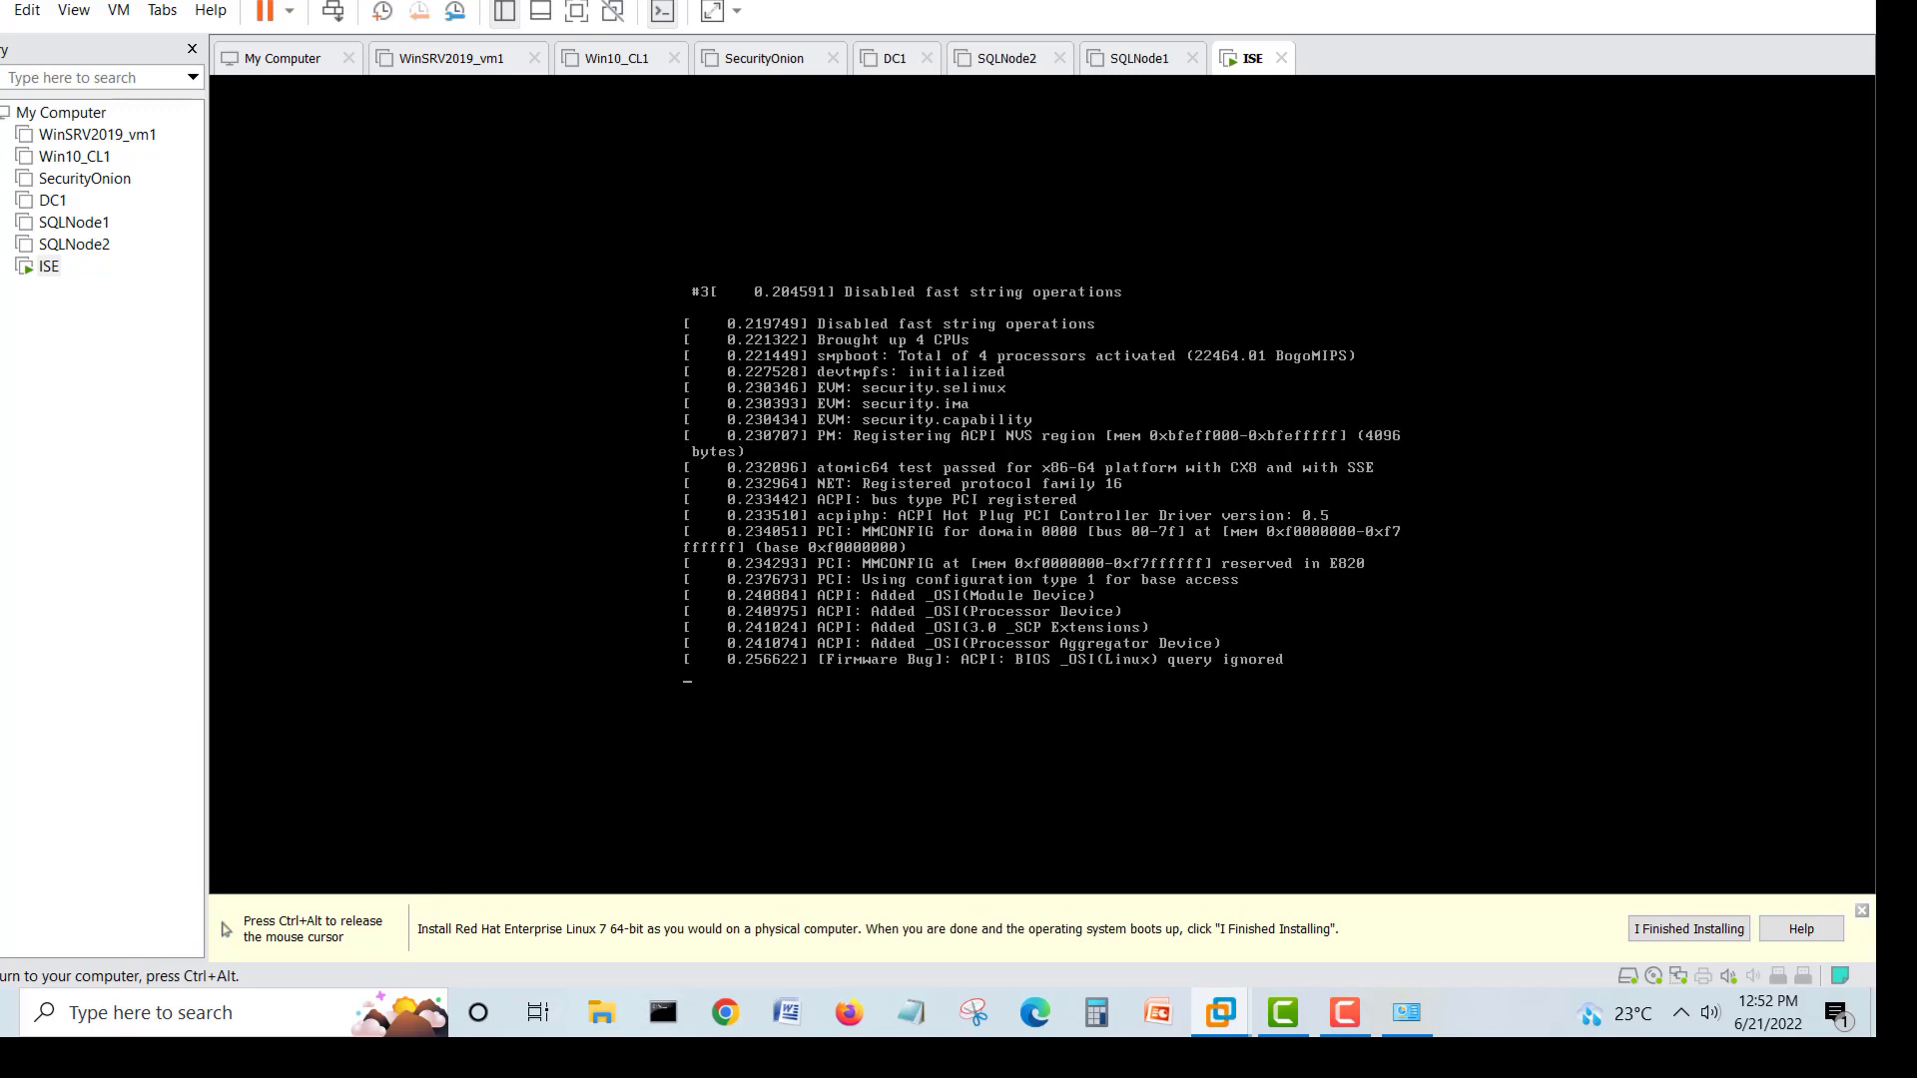
{"action": "key", "text": "ctrl+alt"}
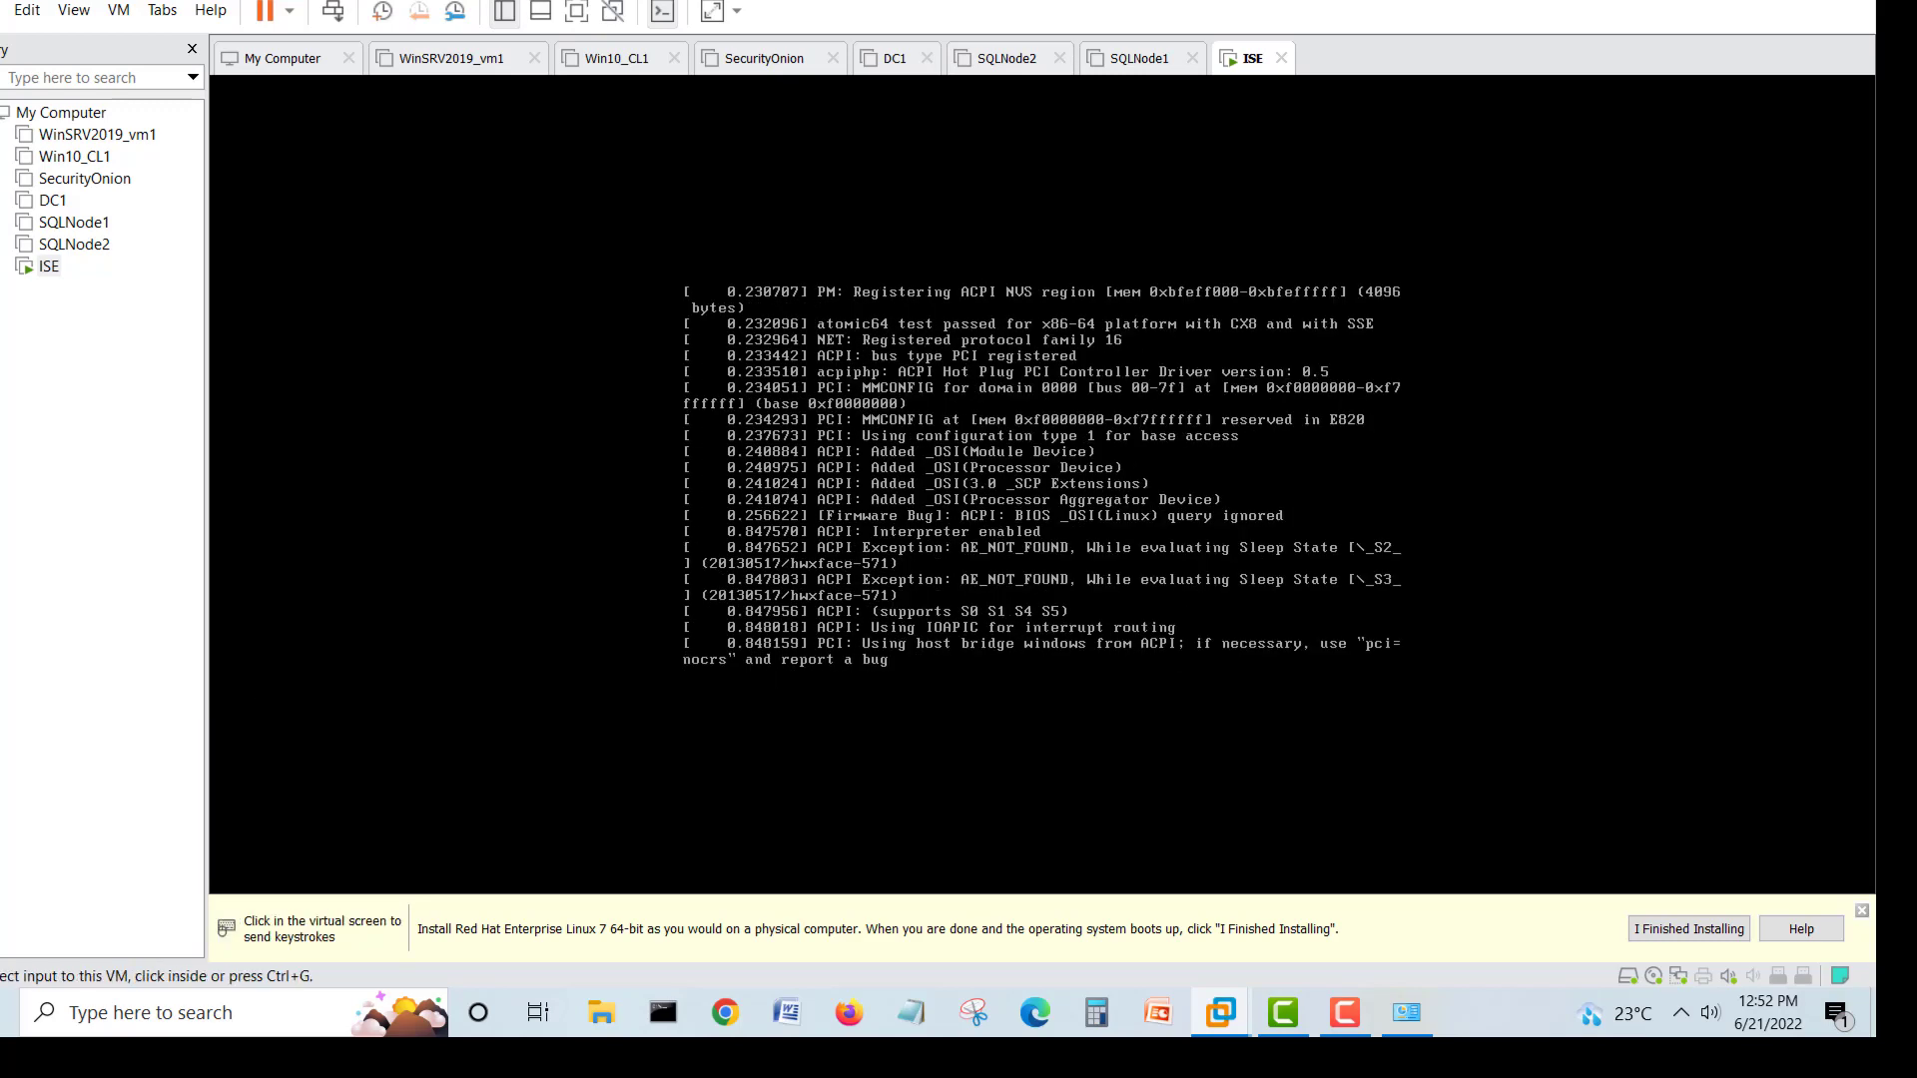
{"action": "left_click", "coordinate": [1861, 912]}
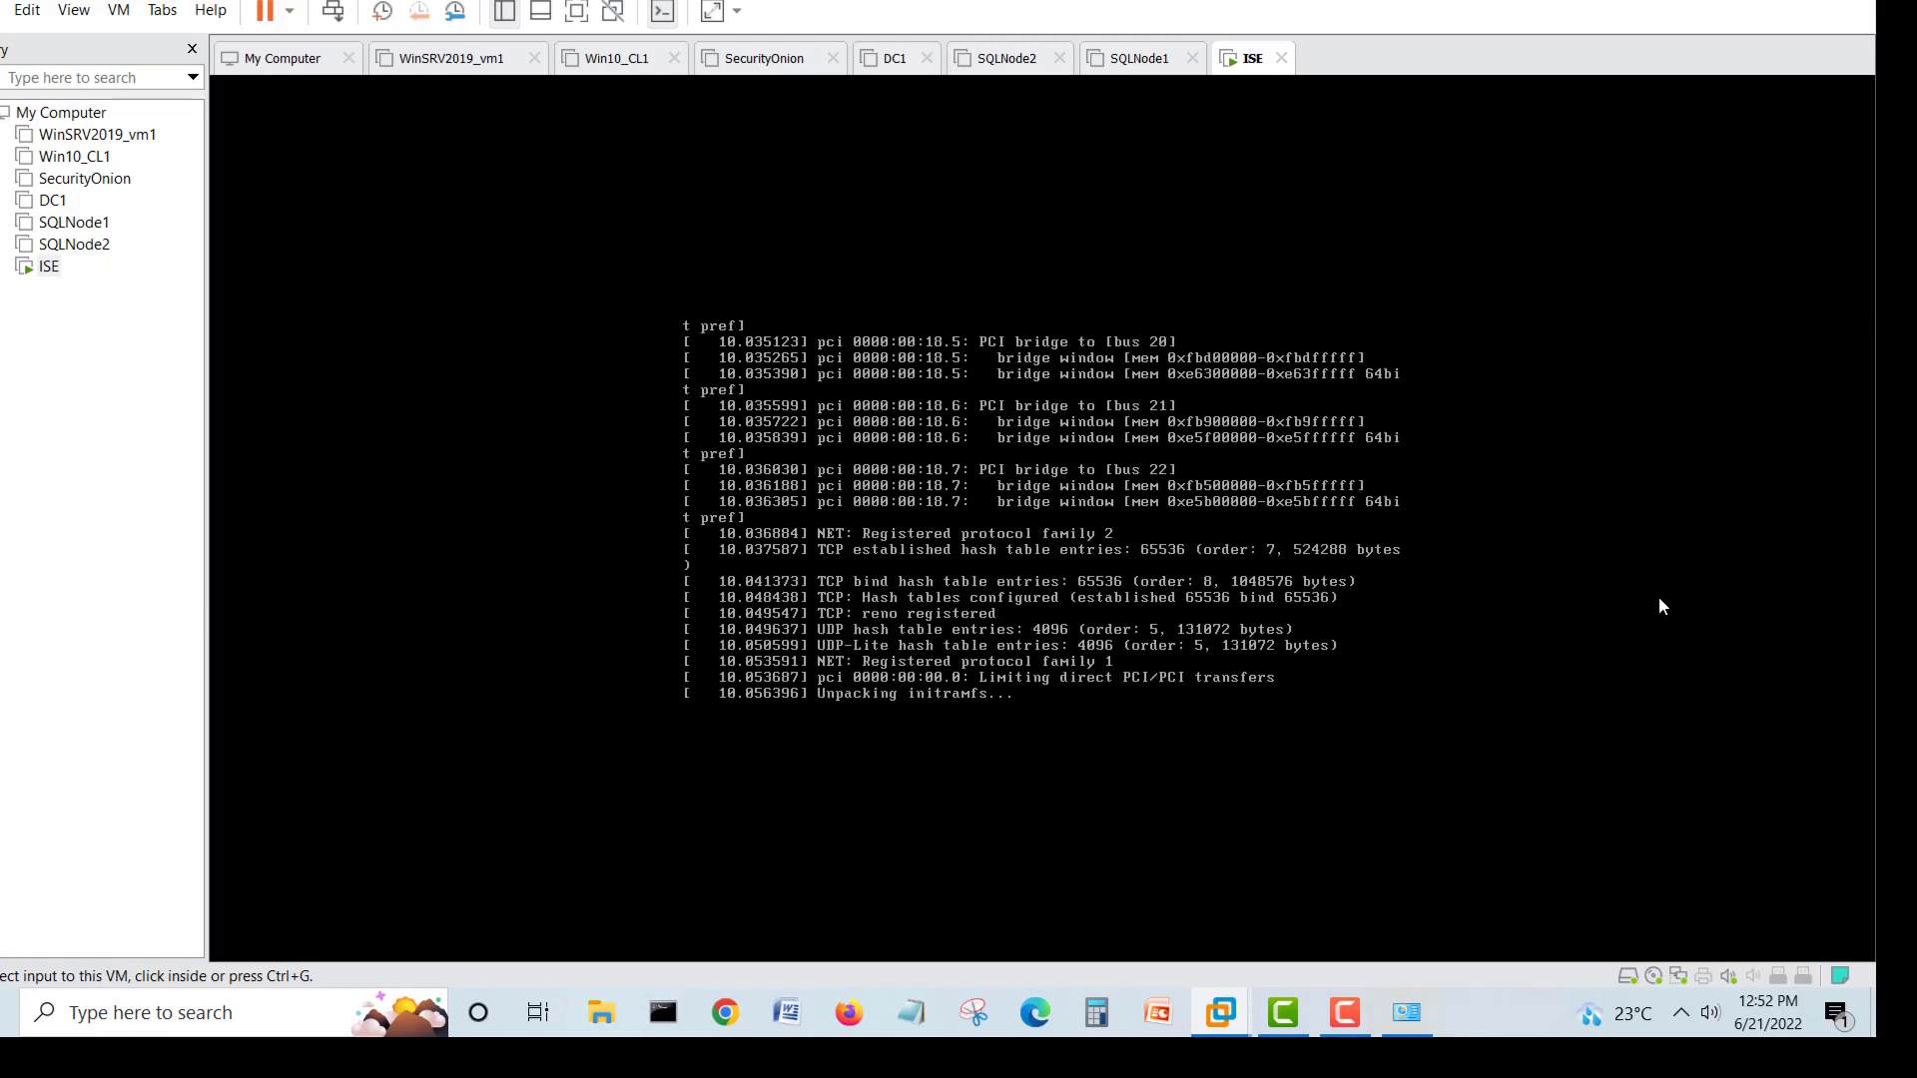
Step: Examine the host's CPU and memory usage in Task Manager, then close it
{"action": "right_click", "coordinate": [1476, 1010]}
{"action": "left_click", "coordinate": [1546, 890]}
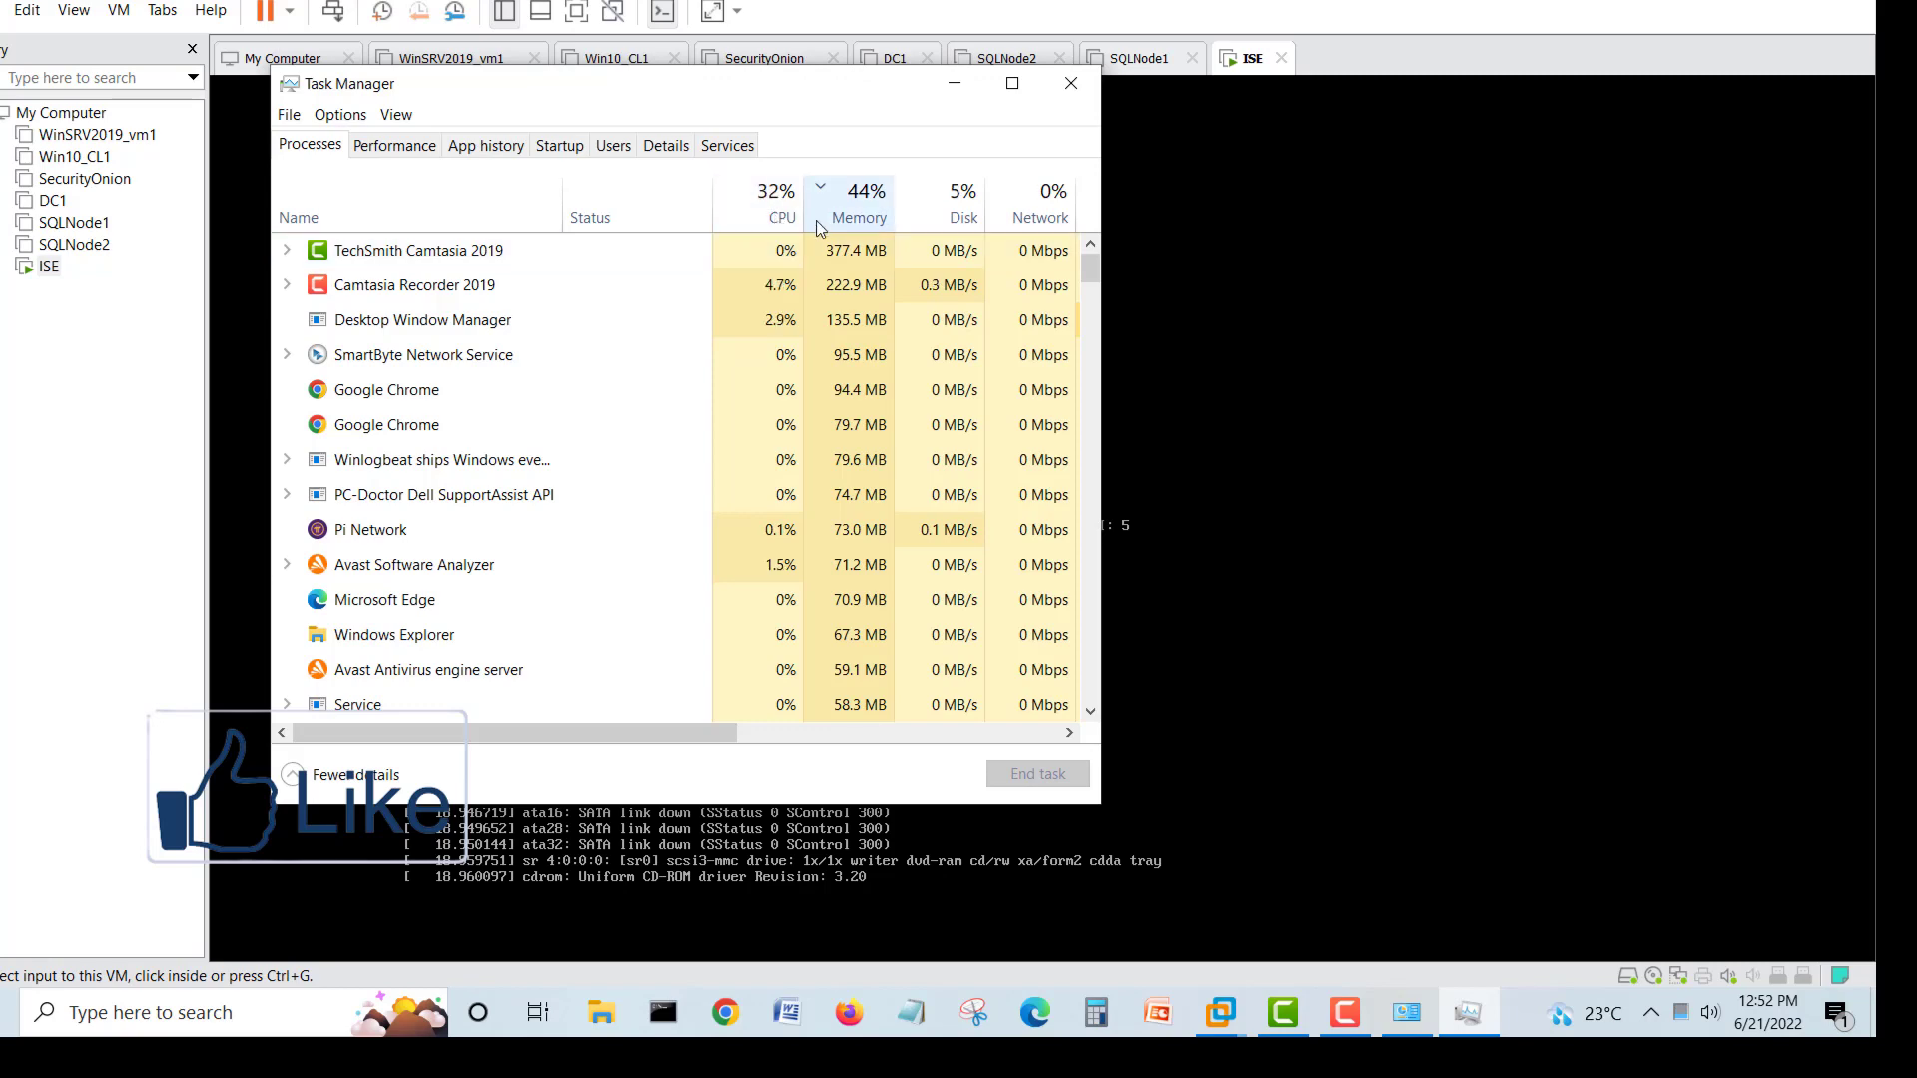
{"action": "left_click", "coordinate": [1069, 87]}
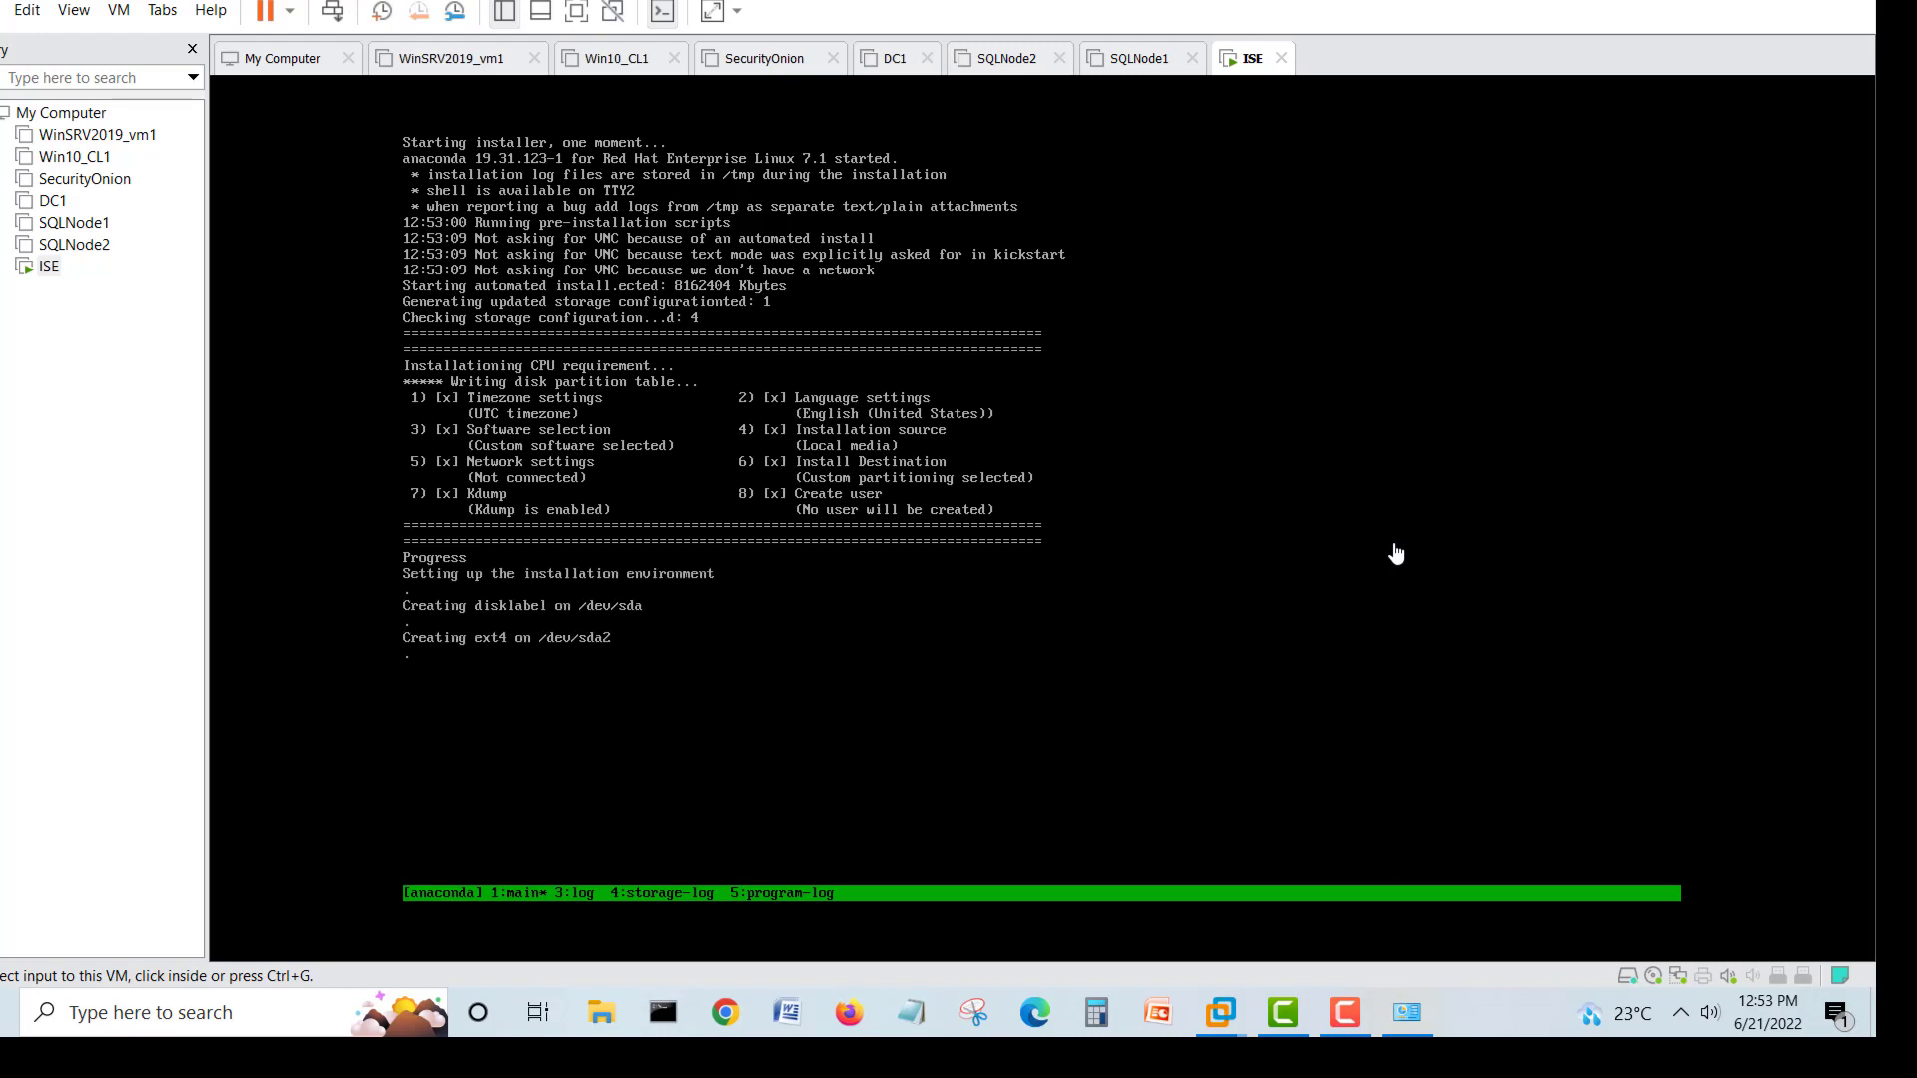
Step: Switch to the Command Prompt and run ipconfig to examine the Wi-Fi adapter's IPv4 address and default gateway
{"action": "left_click", "coordinate": [664, 1012]}
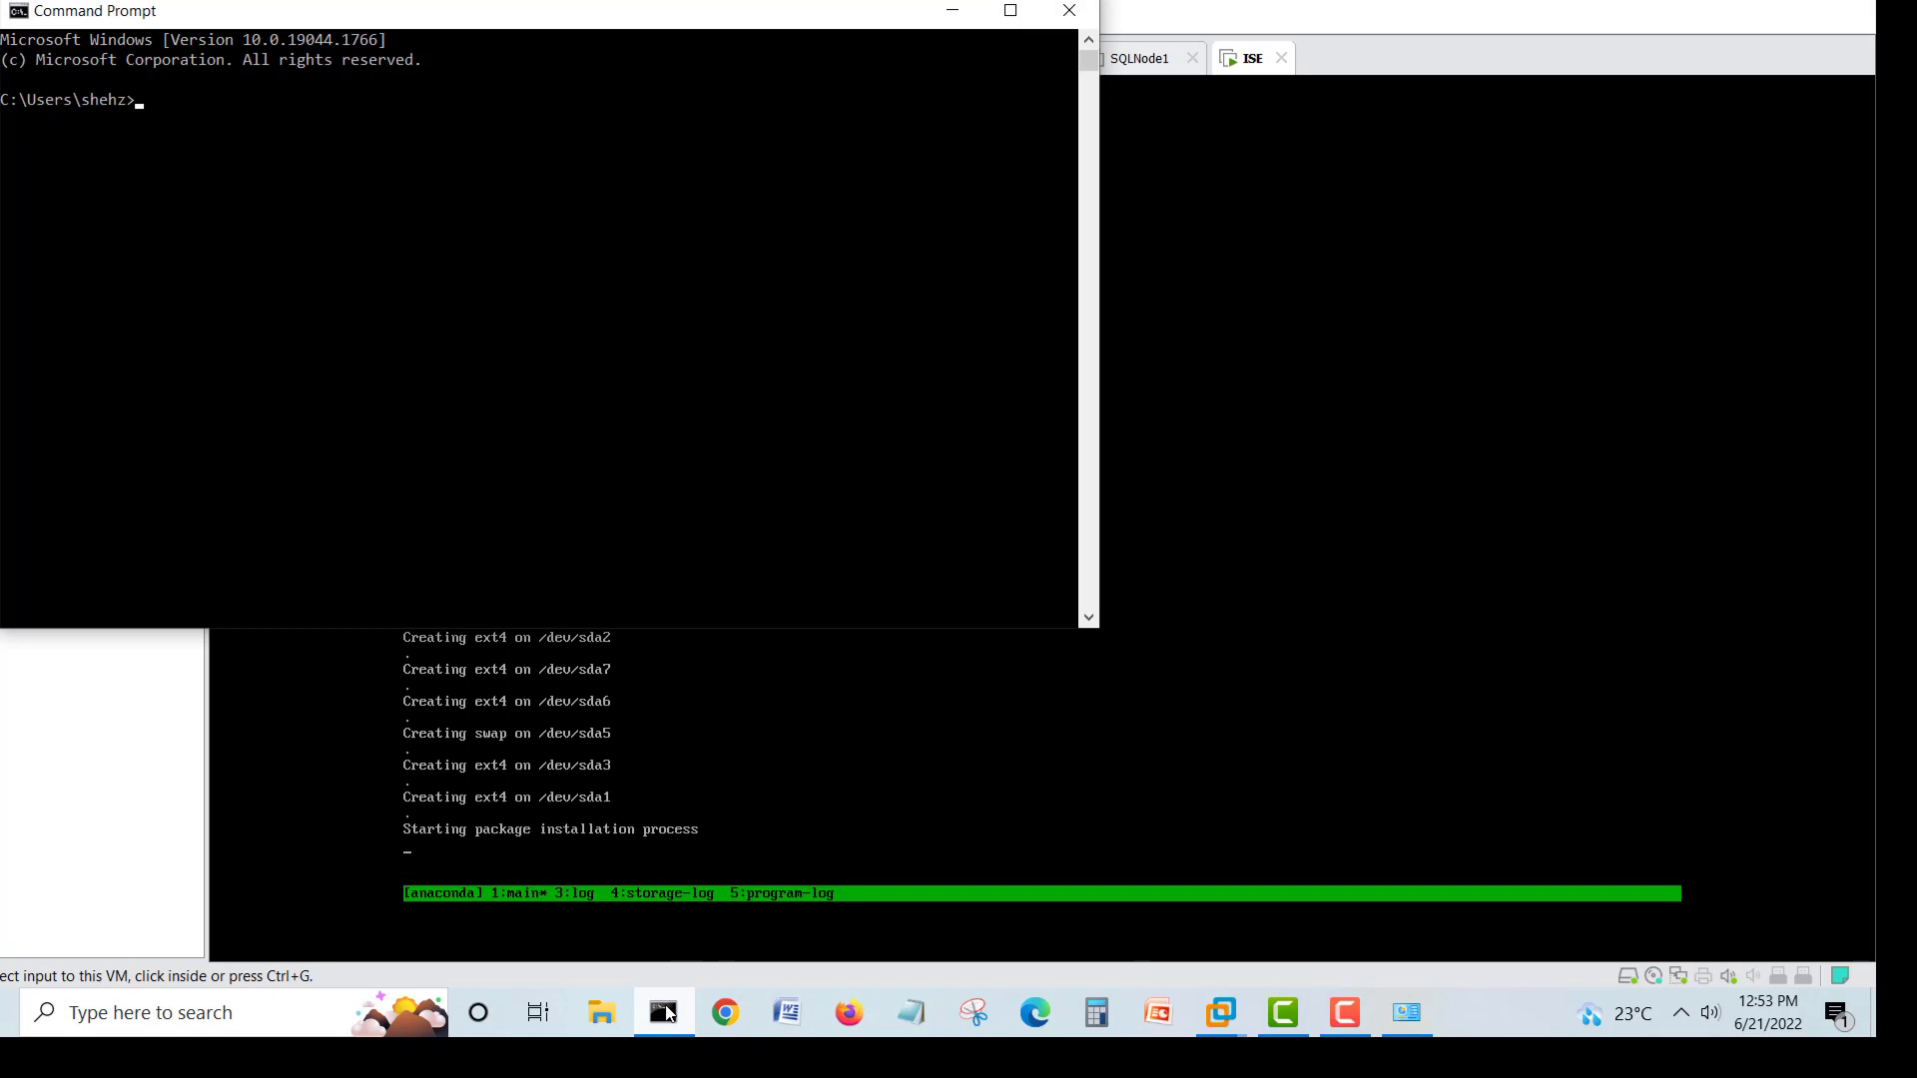
{"action": "type", "text": "ping 192."}
{"action": "key", "text": "BackSpace"}
{"action": "key", "text": "BackSpace"}
{"action": "key", "text": "BackSpace"}
{"action": "key", "text": "BackSpace"}
{"action": "key", "text": "BackSpace"}
{"action": "key", "text": "BackSpace"}
{"action": "key", "text": "BackSpace"}
{"action": "key", "text": "BackSpace"}
{"action": "type", "text": "ipconfig"}
{"action": "key", "text": "Return"}
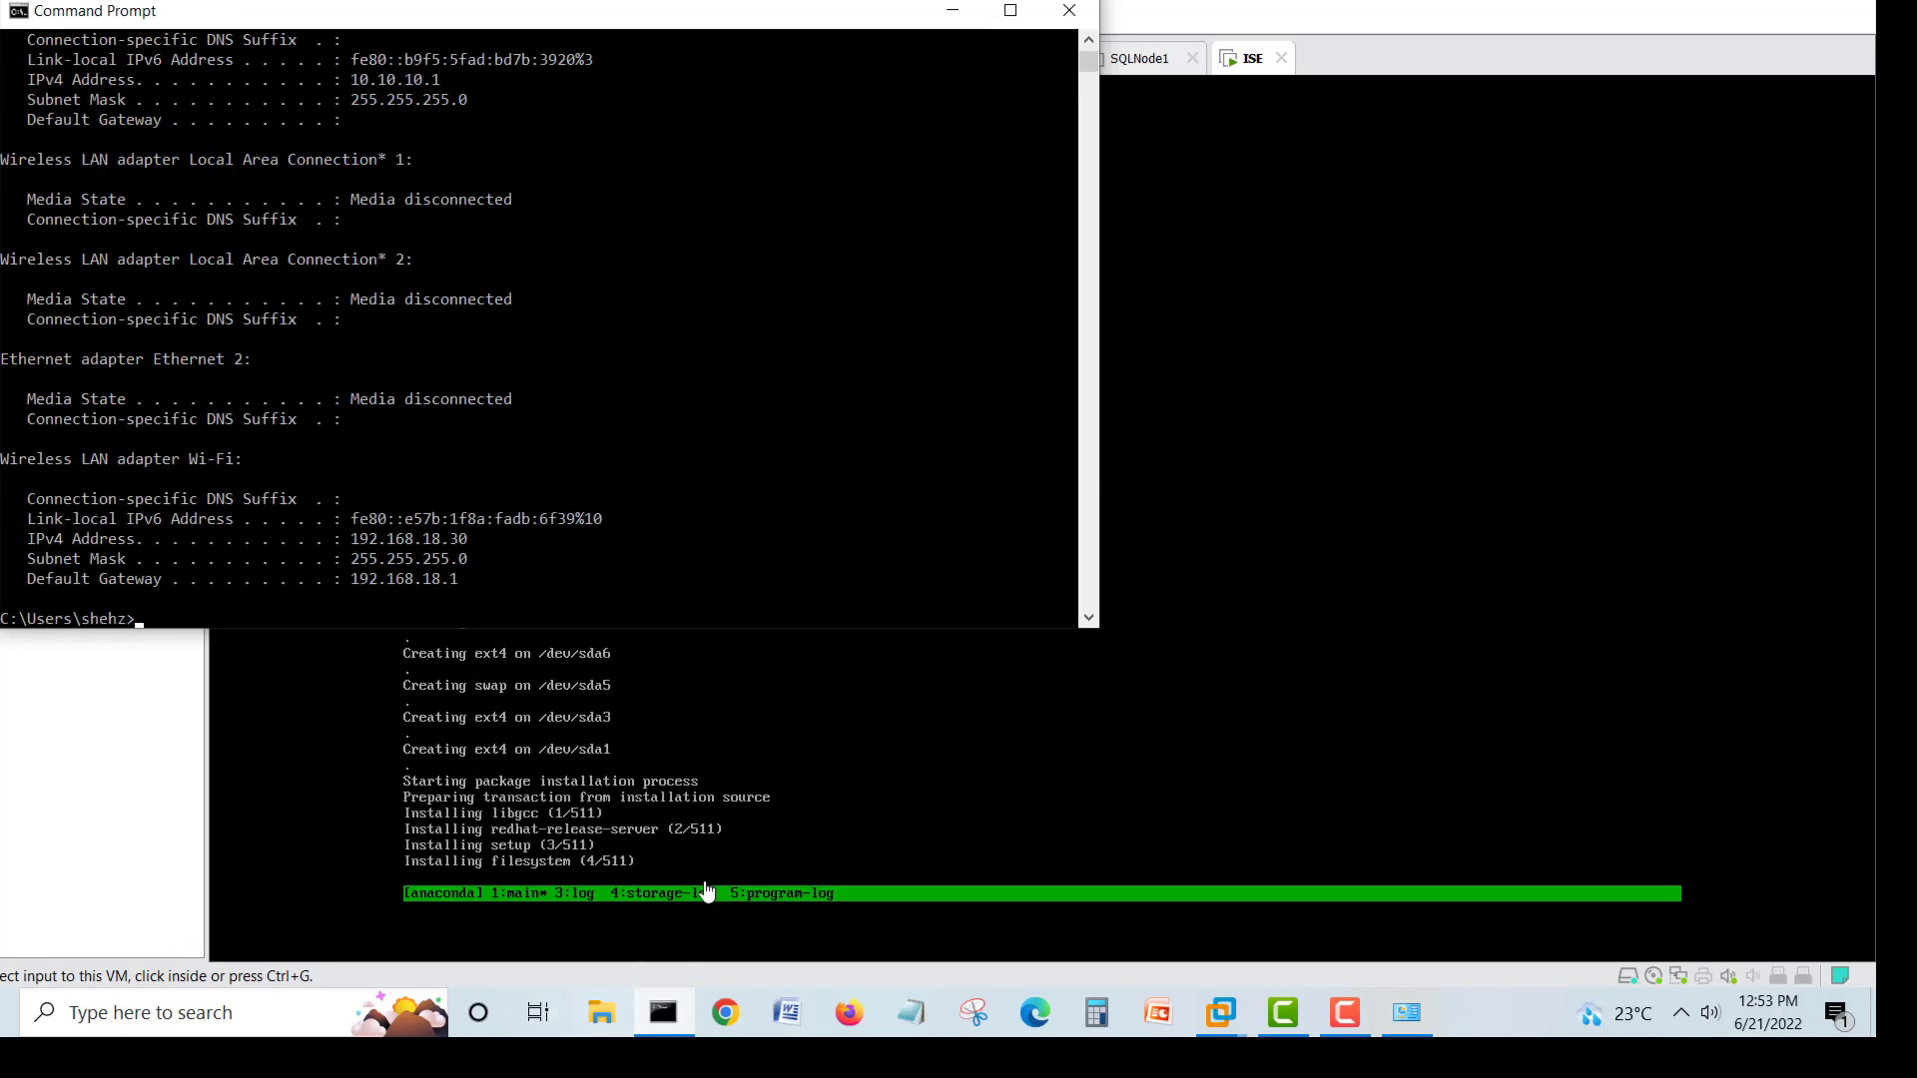
{"action": "left_click_drag", "start_coordinate": [4, 459], "coordinate": [350, 539]}
{"action": "left_click", "coordinate": [455, 539]}
{"action": "left_click", "coordinate": [273, 579]}
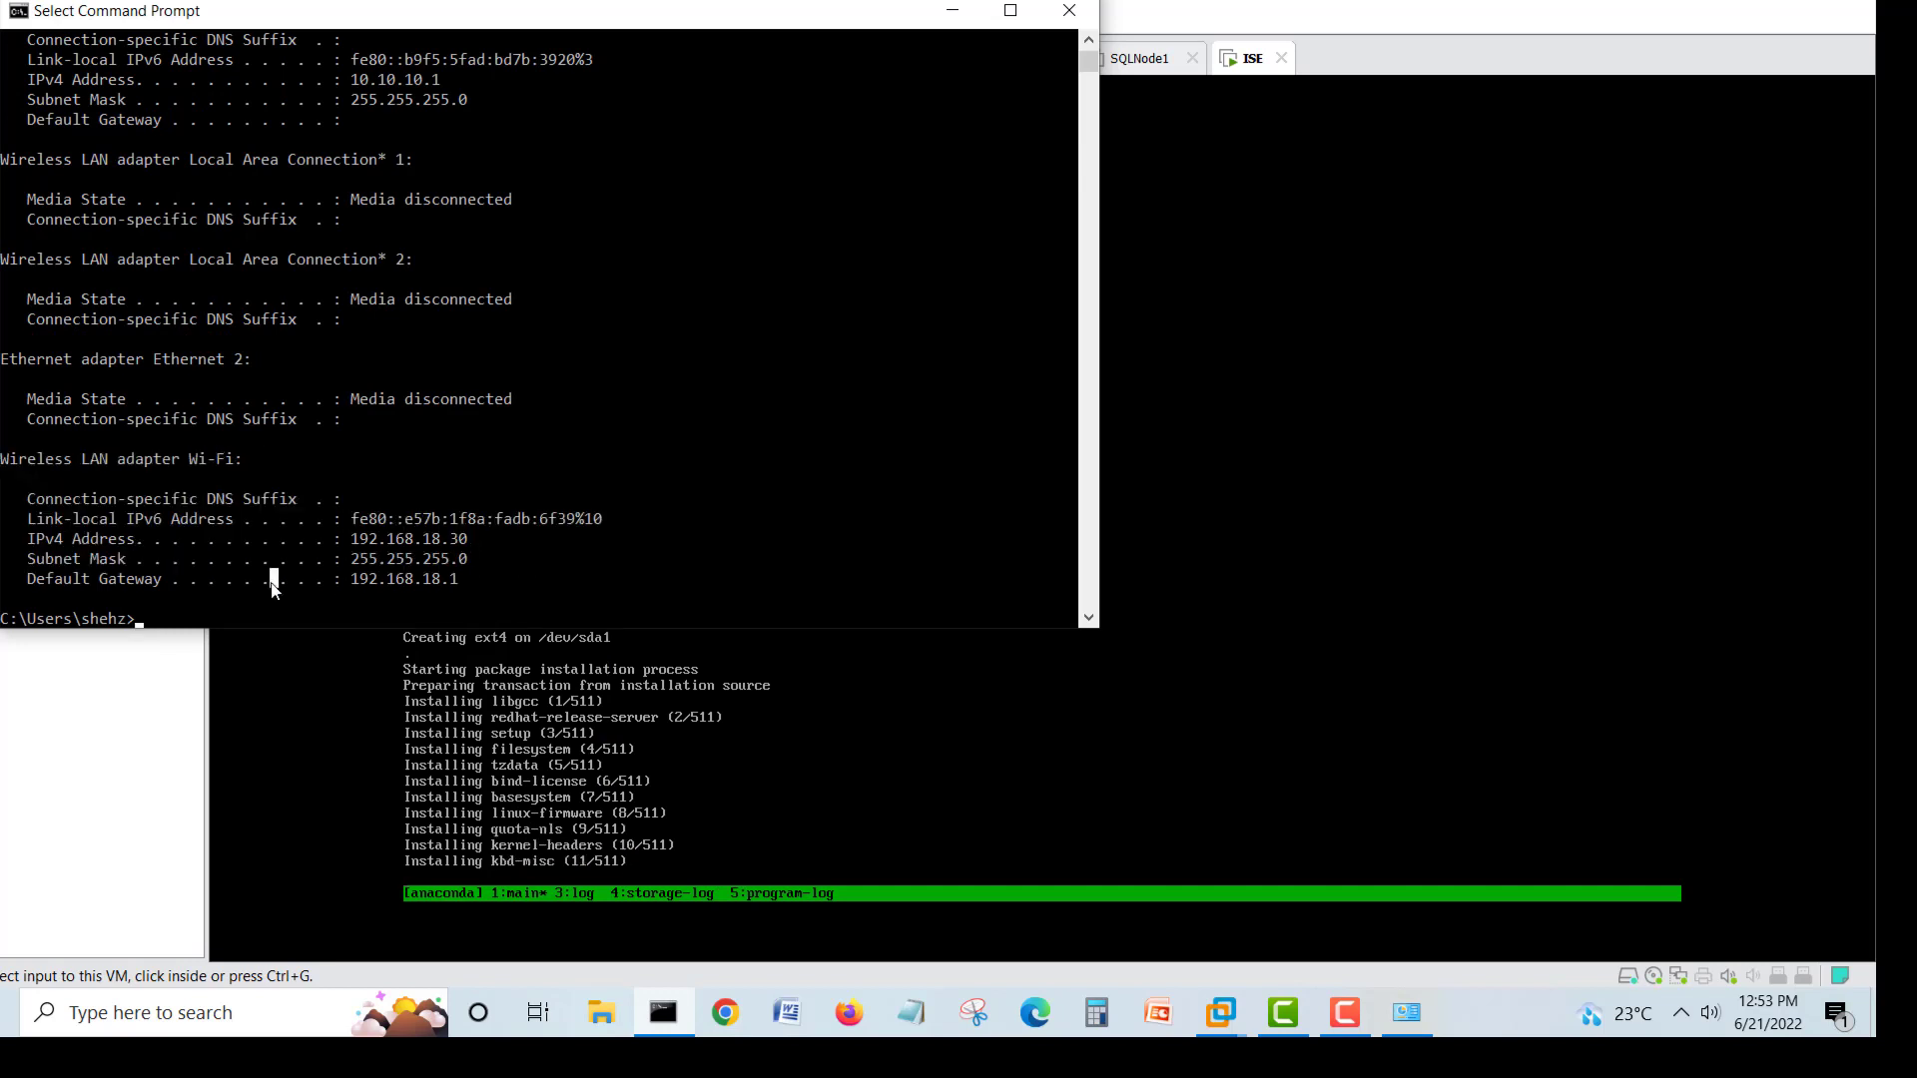
Step: Ping 192.168.18.100 to check whether the address is in use, and interrupt the ping
{"action": "type", "text": "ping 1"}
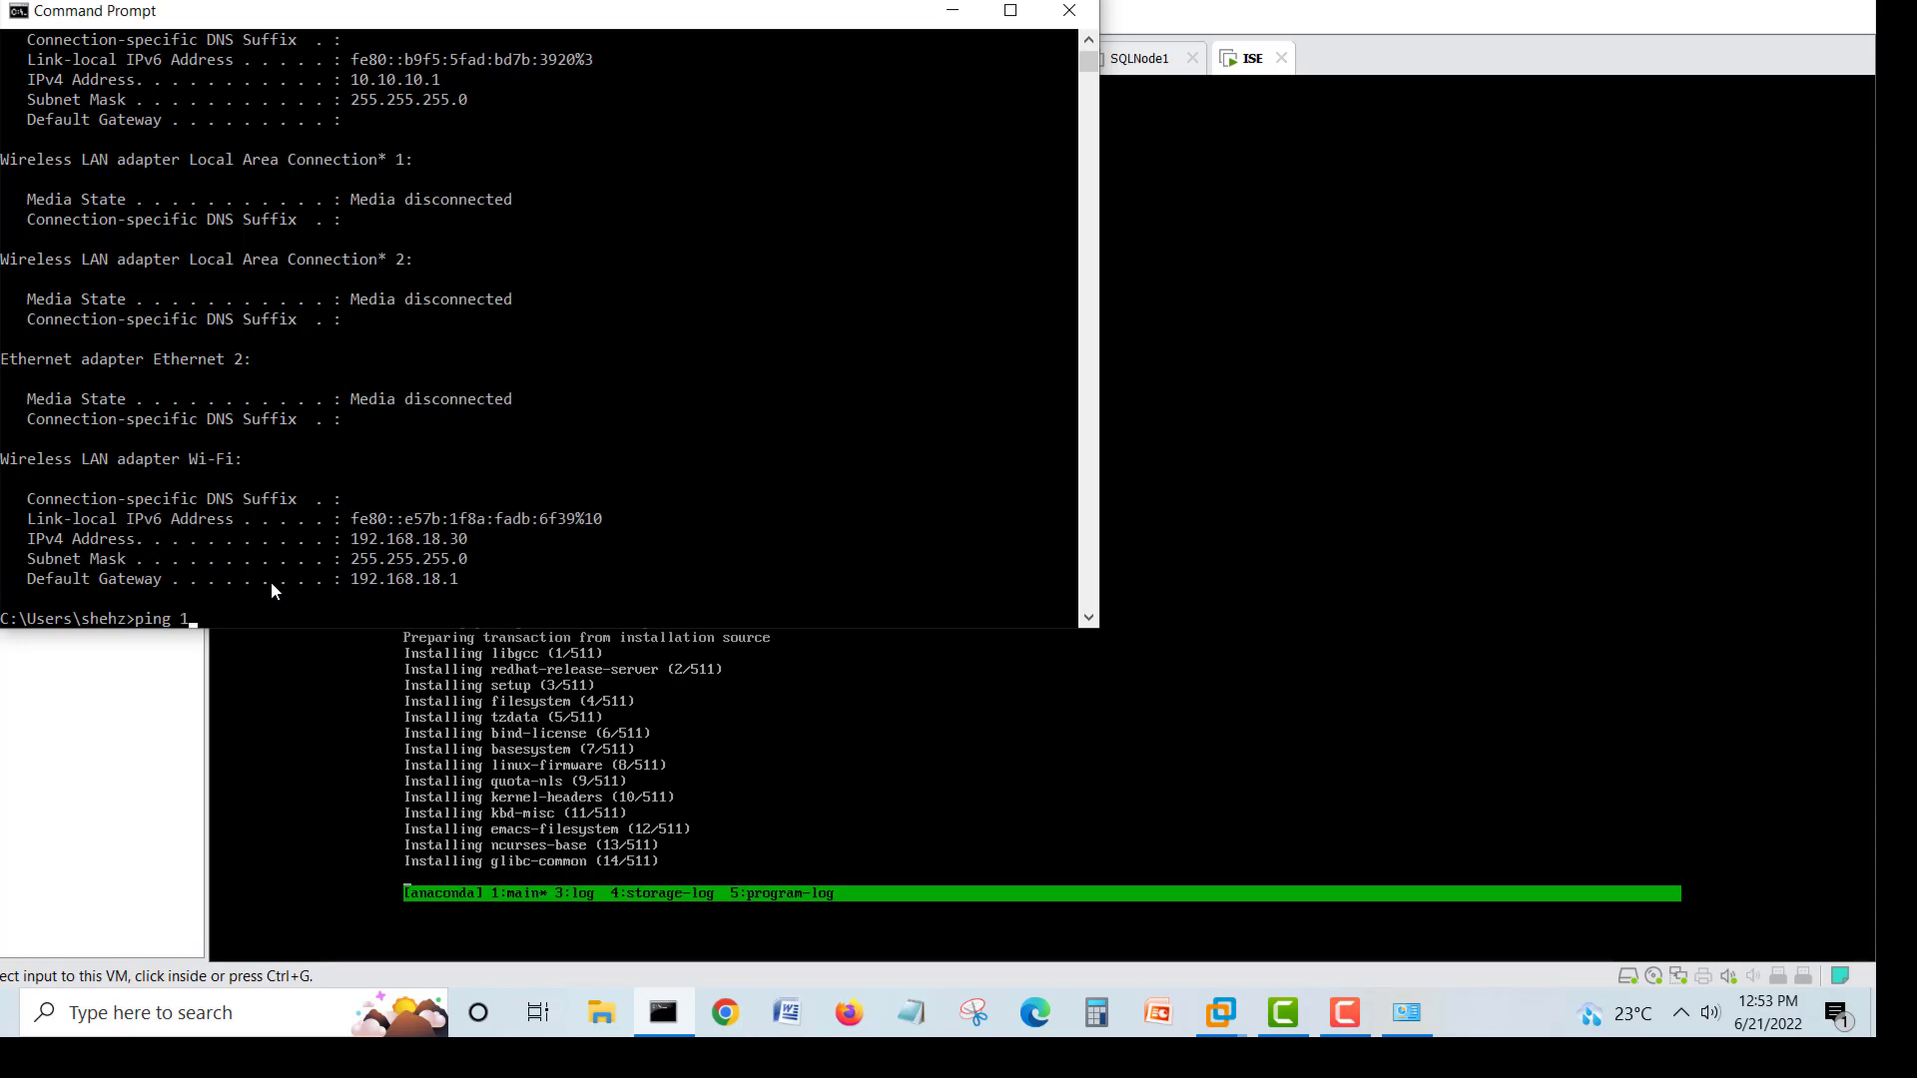
{"action": "type", "text": "92.168.18"}
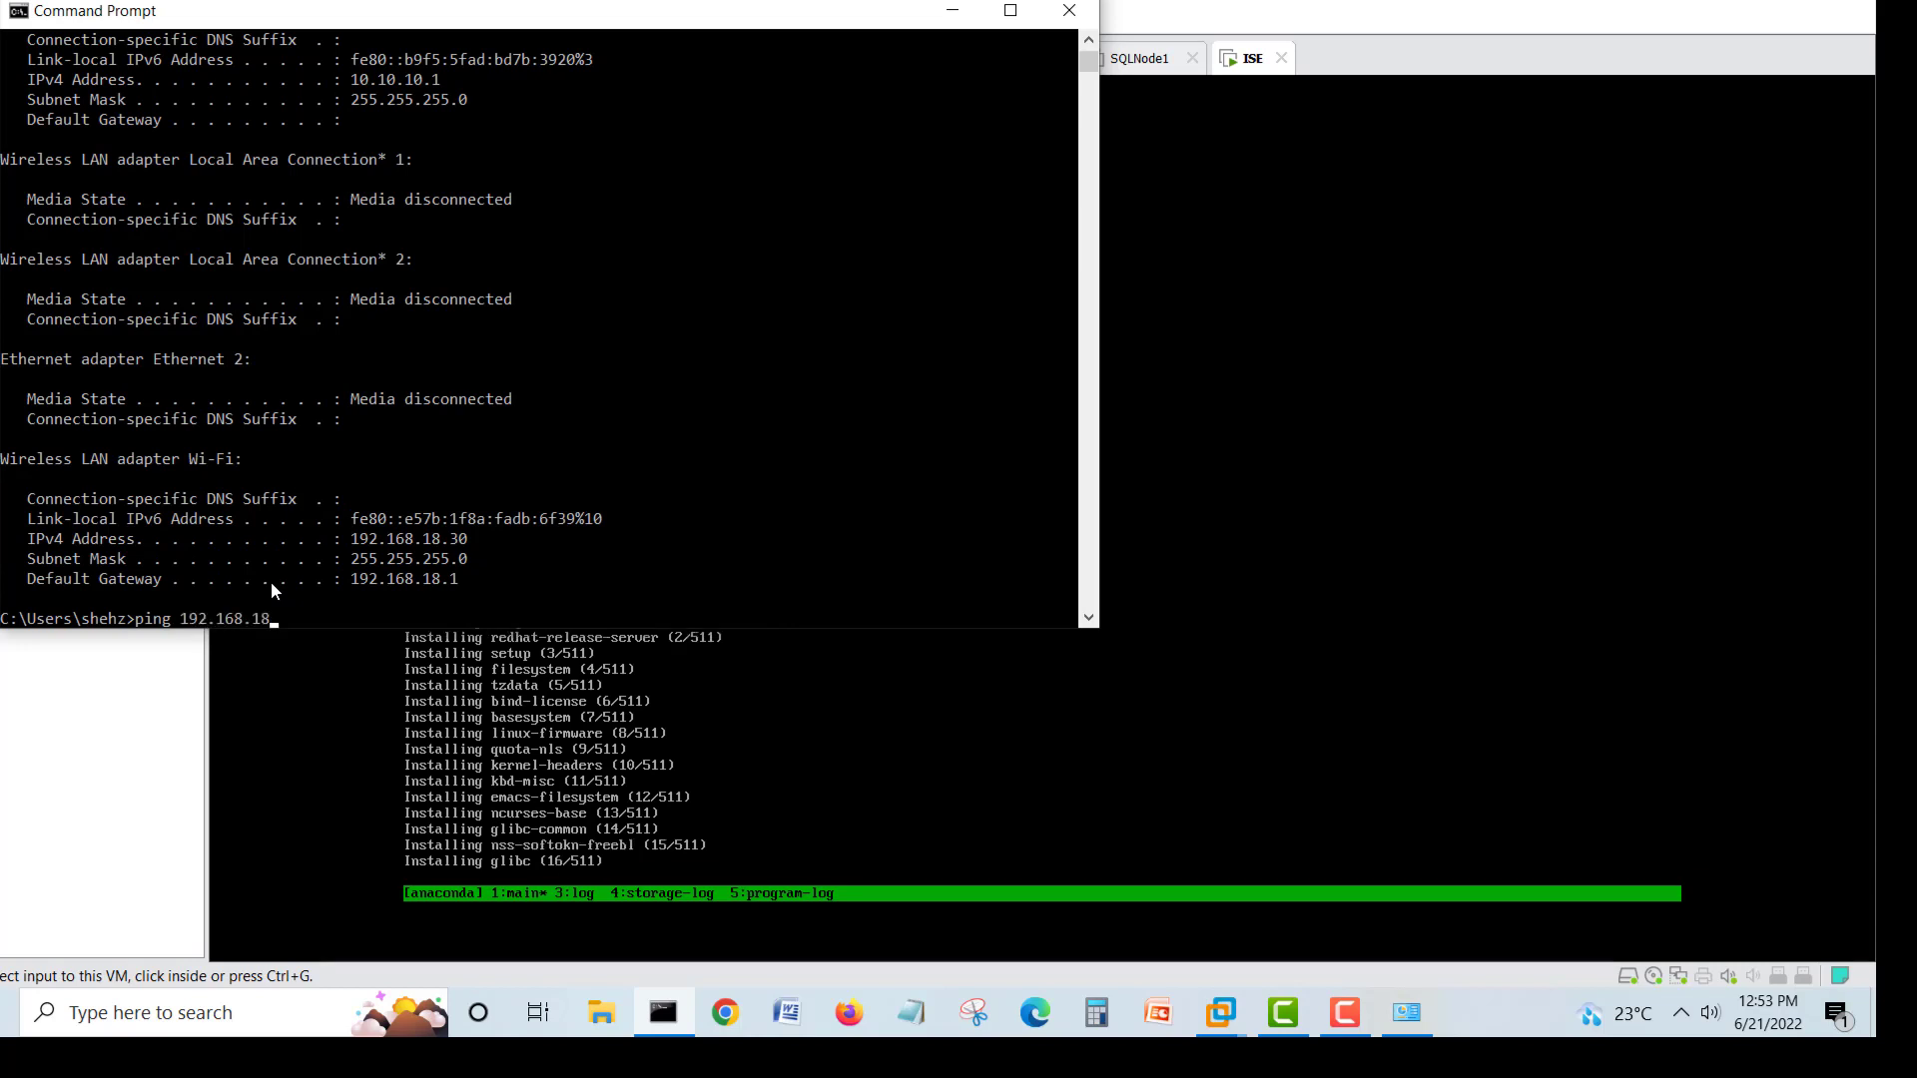
{"action": "type", "text": ".100"}
{"action": "key", "text": "Return"}
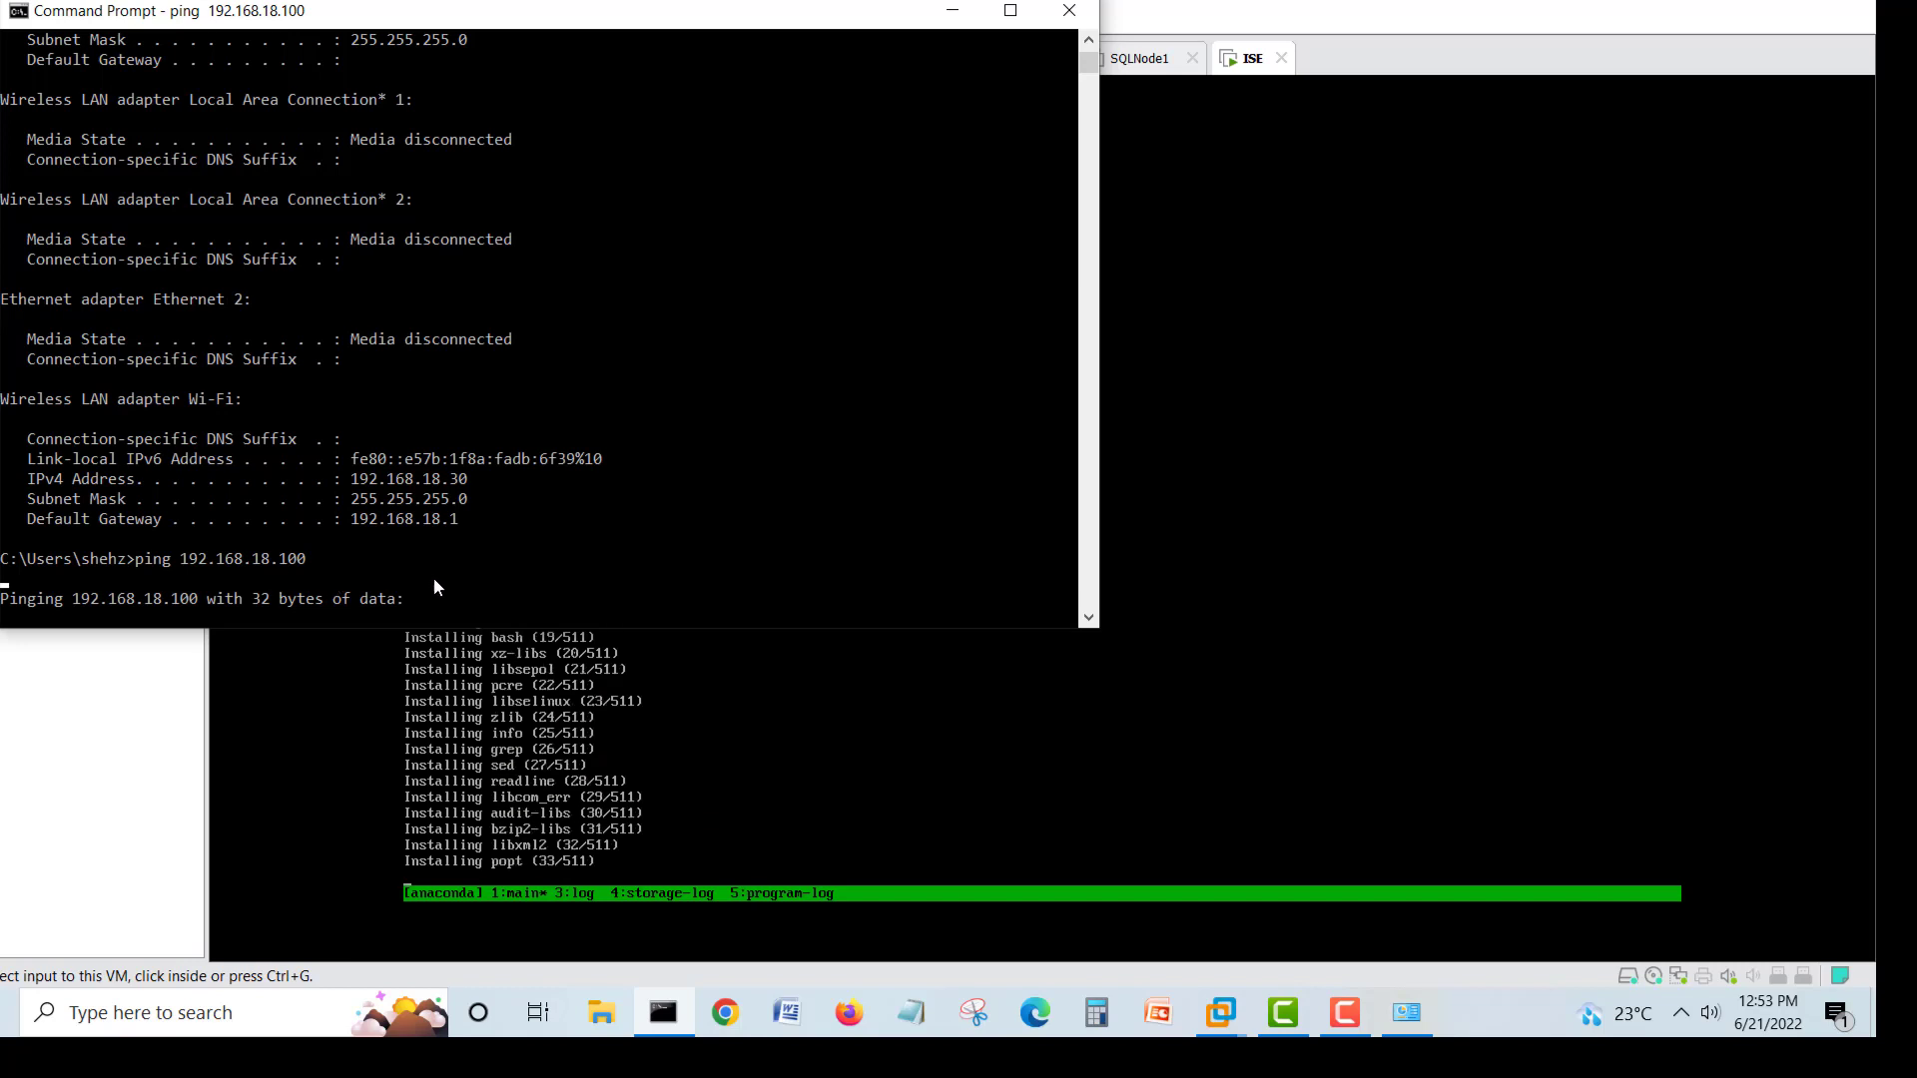
{"action": "key", "text": "ctrl+c"}
Step: Ping 192.168.18.55 to check whether the address is in use, and close the Command Prompt
{"action": "key", "text": "Up"}
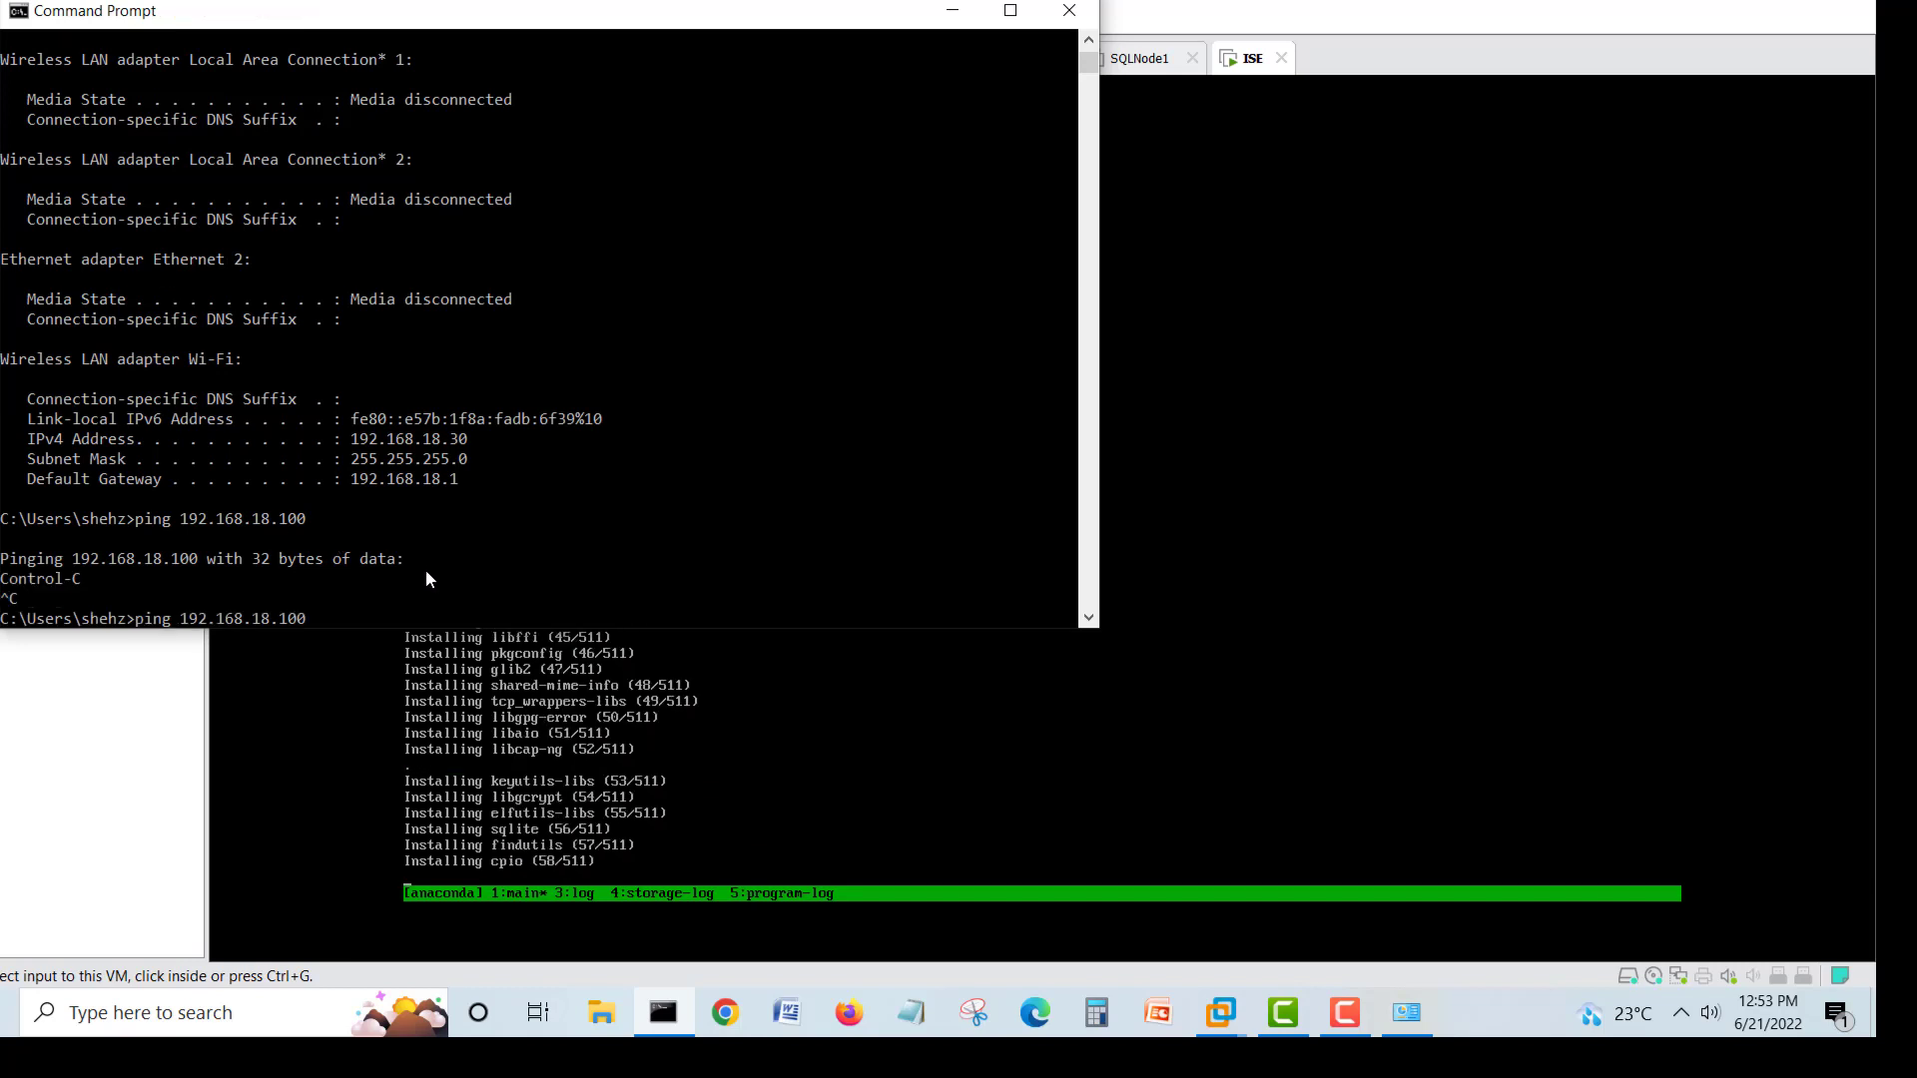
{"action": "key", "text": "BackSpace"}
{"action": "key", "text": "BackSpace"}
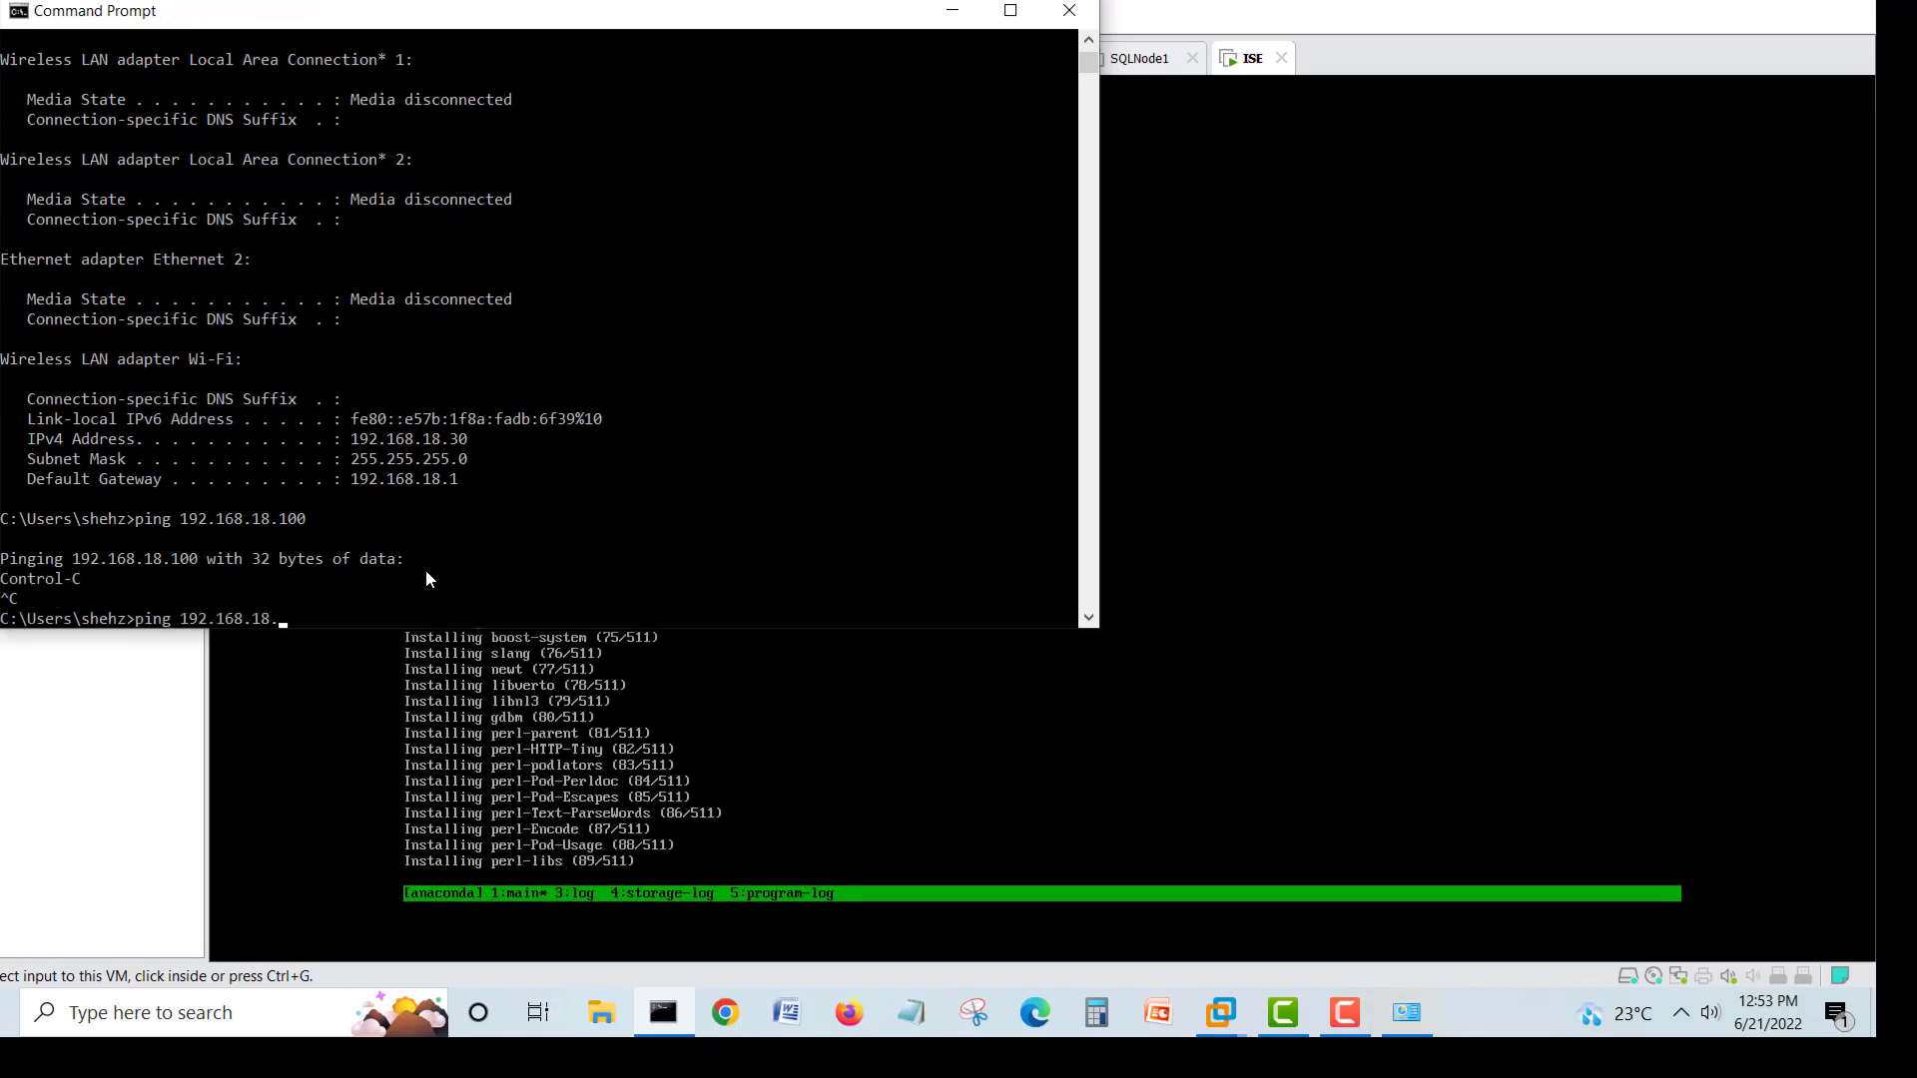
{"action": "key", "text": "BackSpace"}
{"action": "type", "text": "55"}
{"action": "key", "text": "Return"}
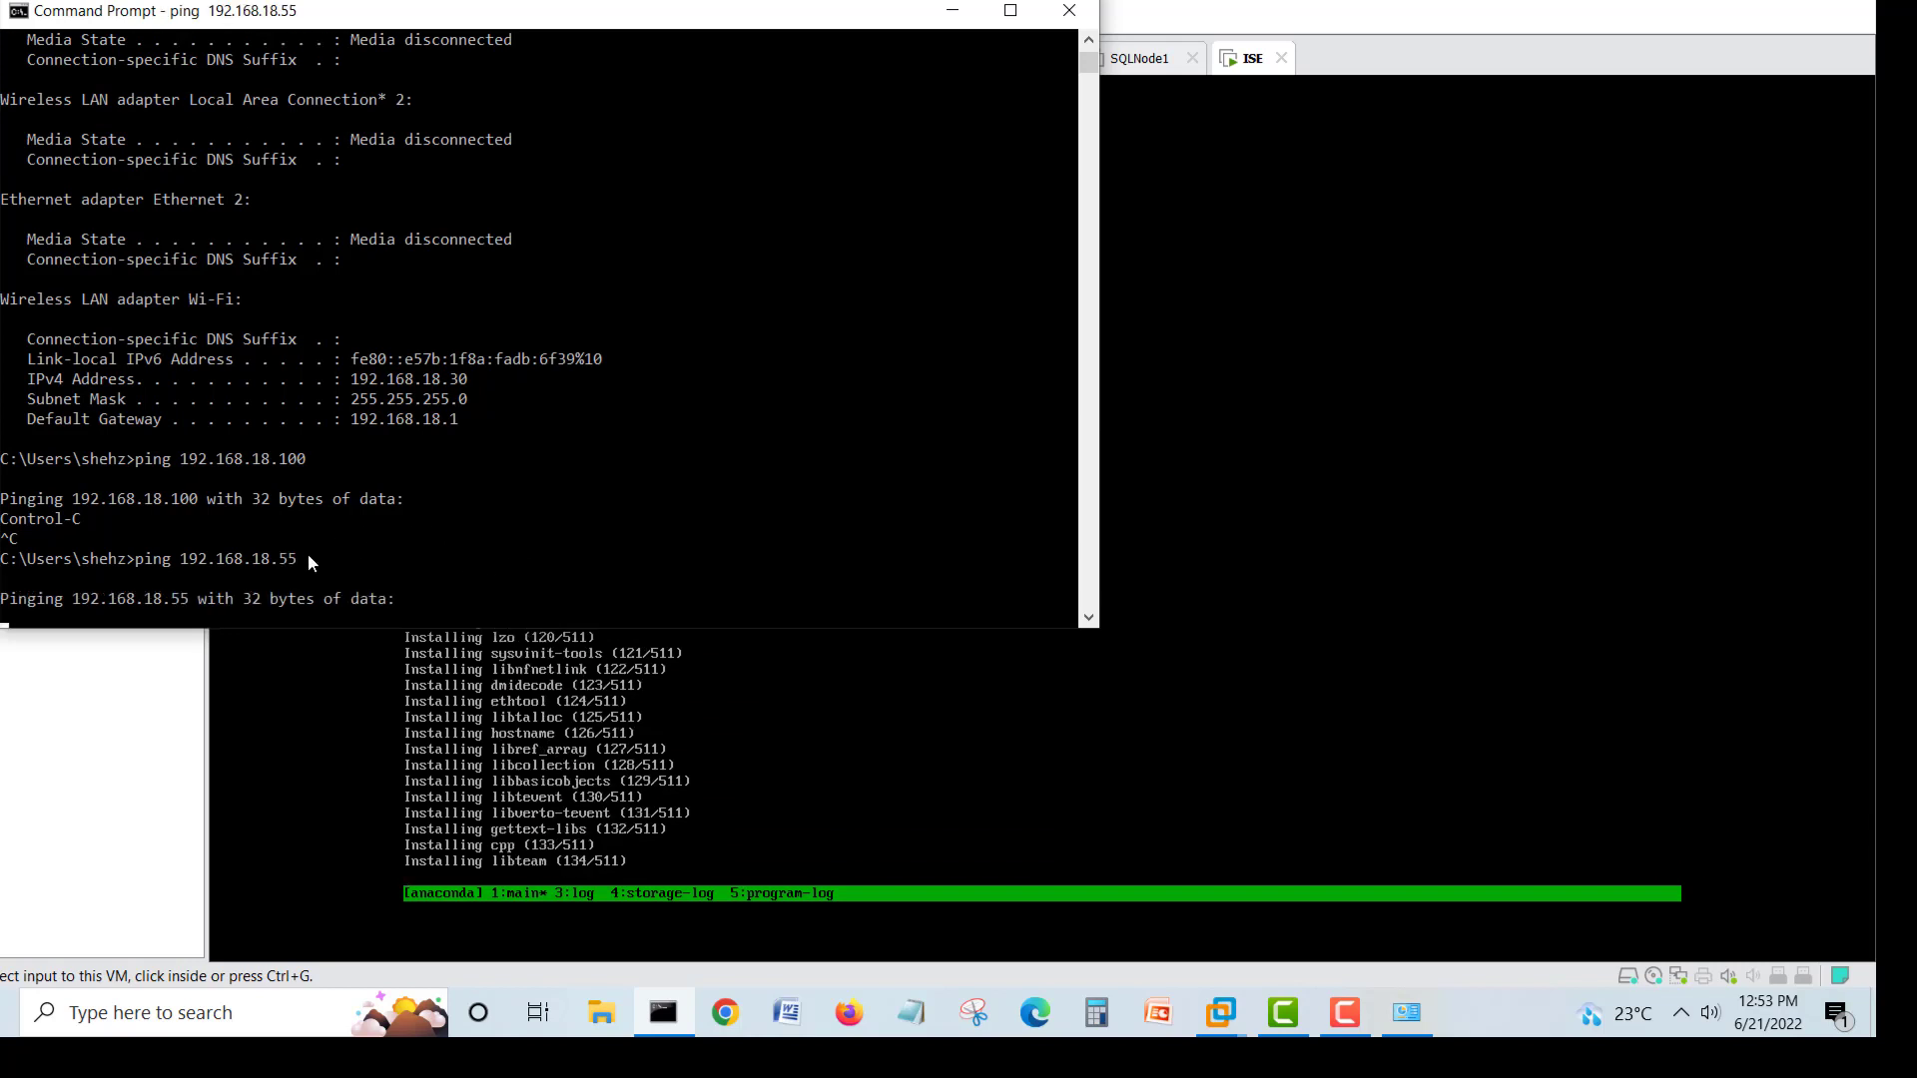
{"action": "left_click_drag", "start_coordinate": [311, 557], "coordinate": [127, 559]}
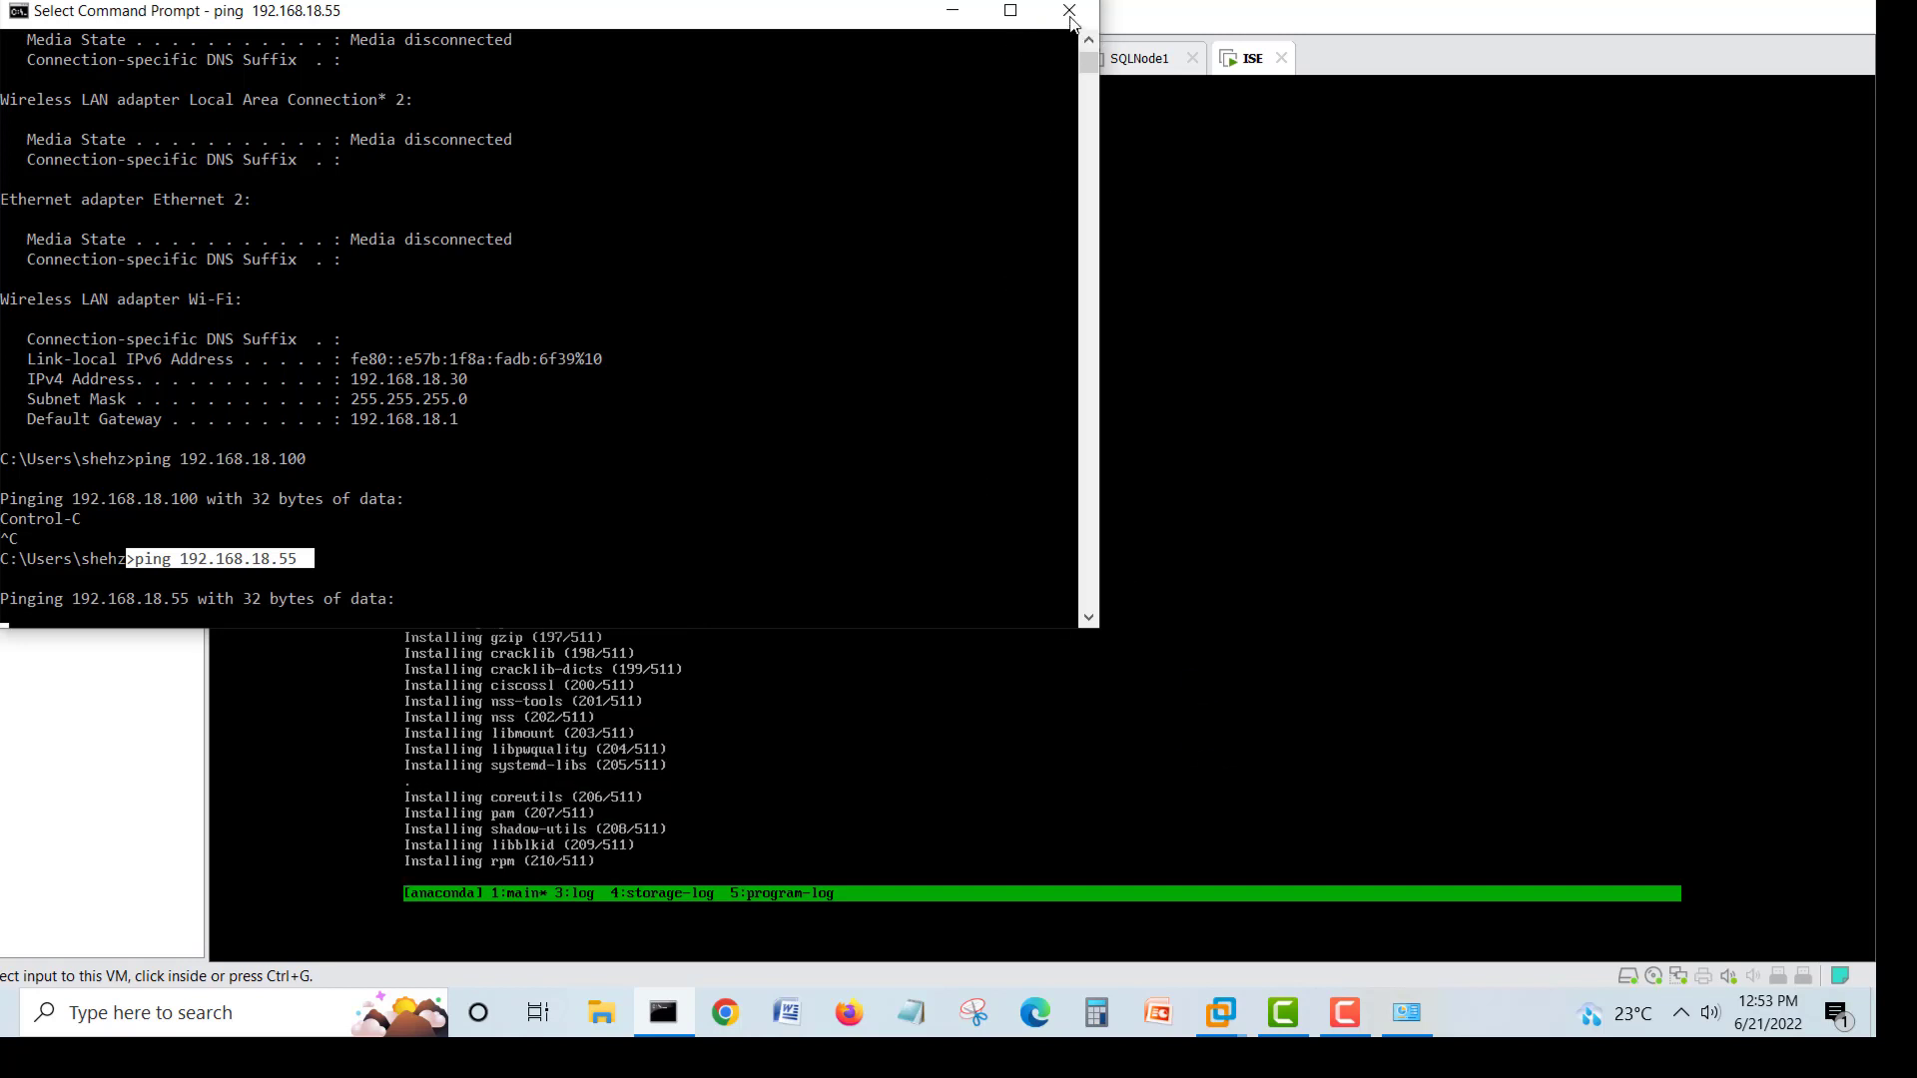
{"action": "left_click", "coordinate": [1328, 975]}
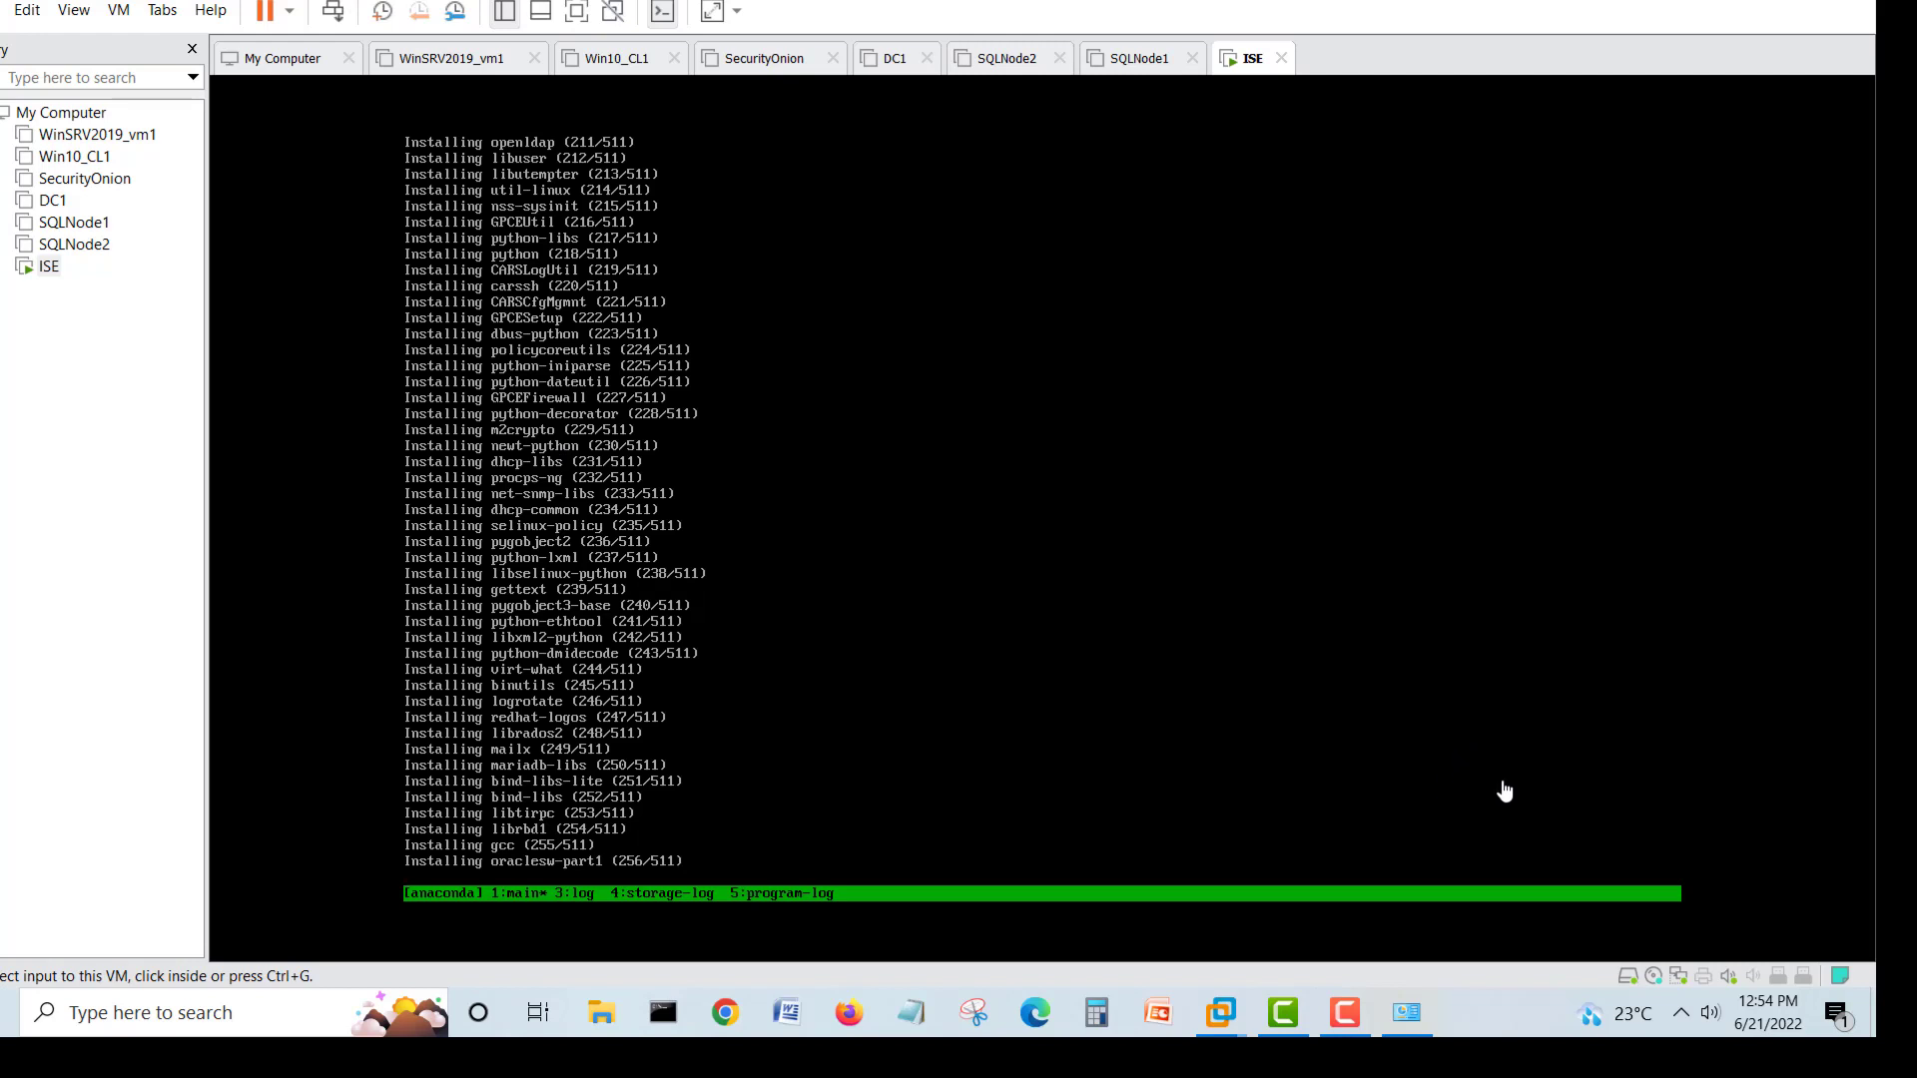
{"action": "left_click", "coordinate": [1338, 1014]}
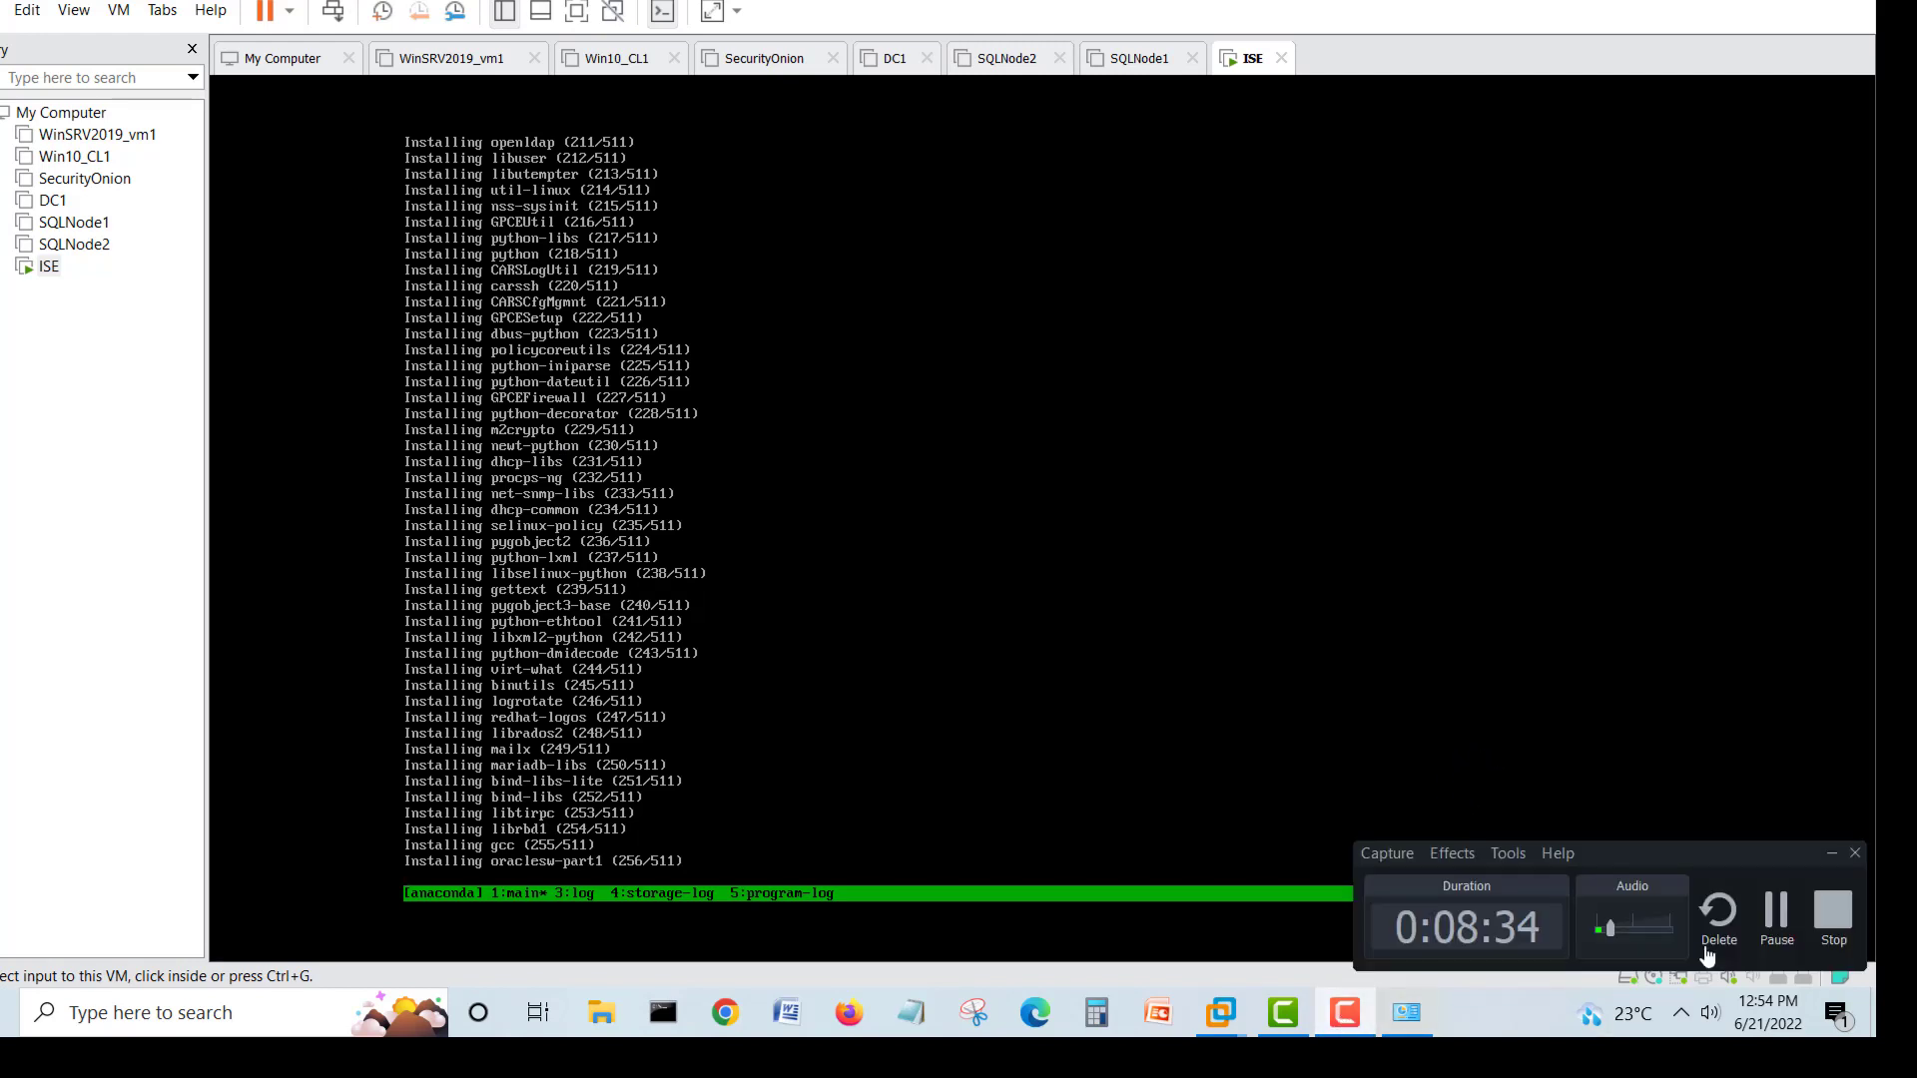
{"action": "left_click", "coordinate": [1775, 933]}
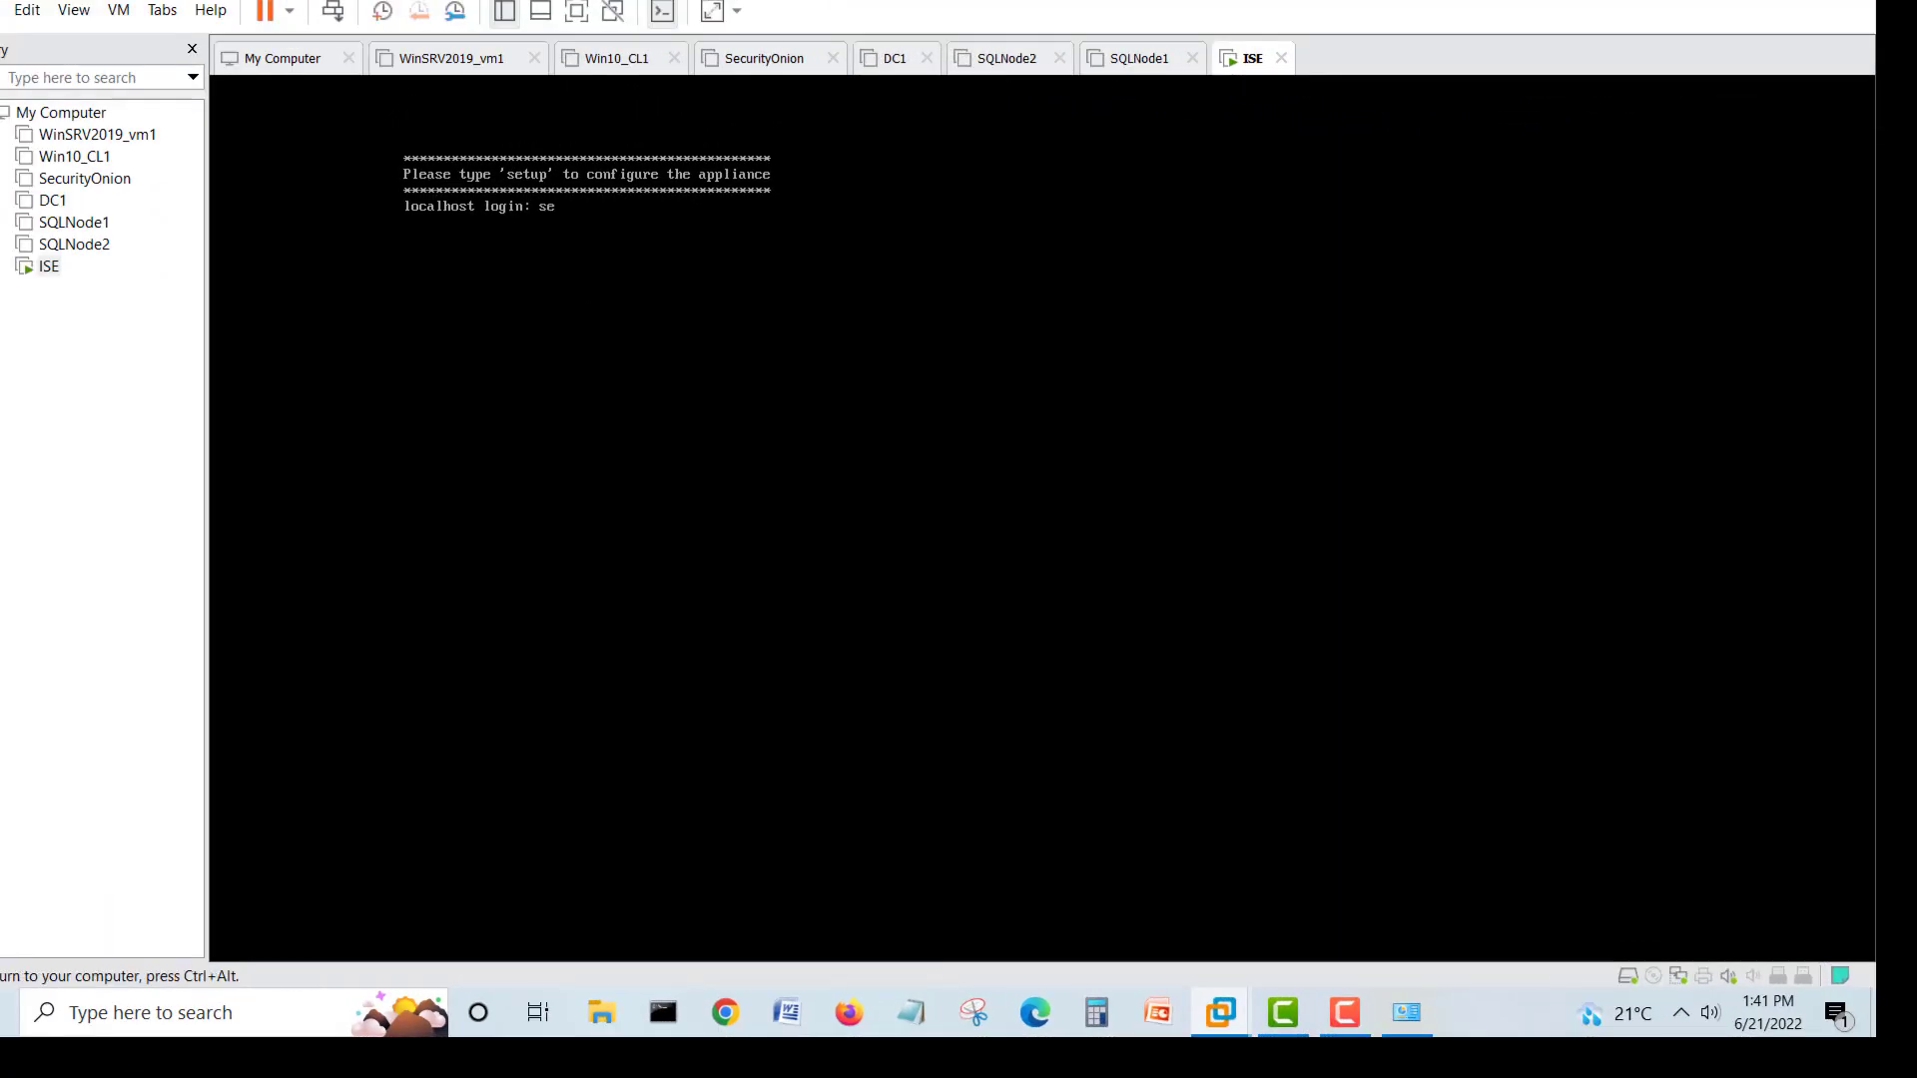
Step: Start the appliance configuration with setup at the login prompt and set the hostname to ISESRV1
{"action": "key", "text": "Return"}
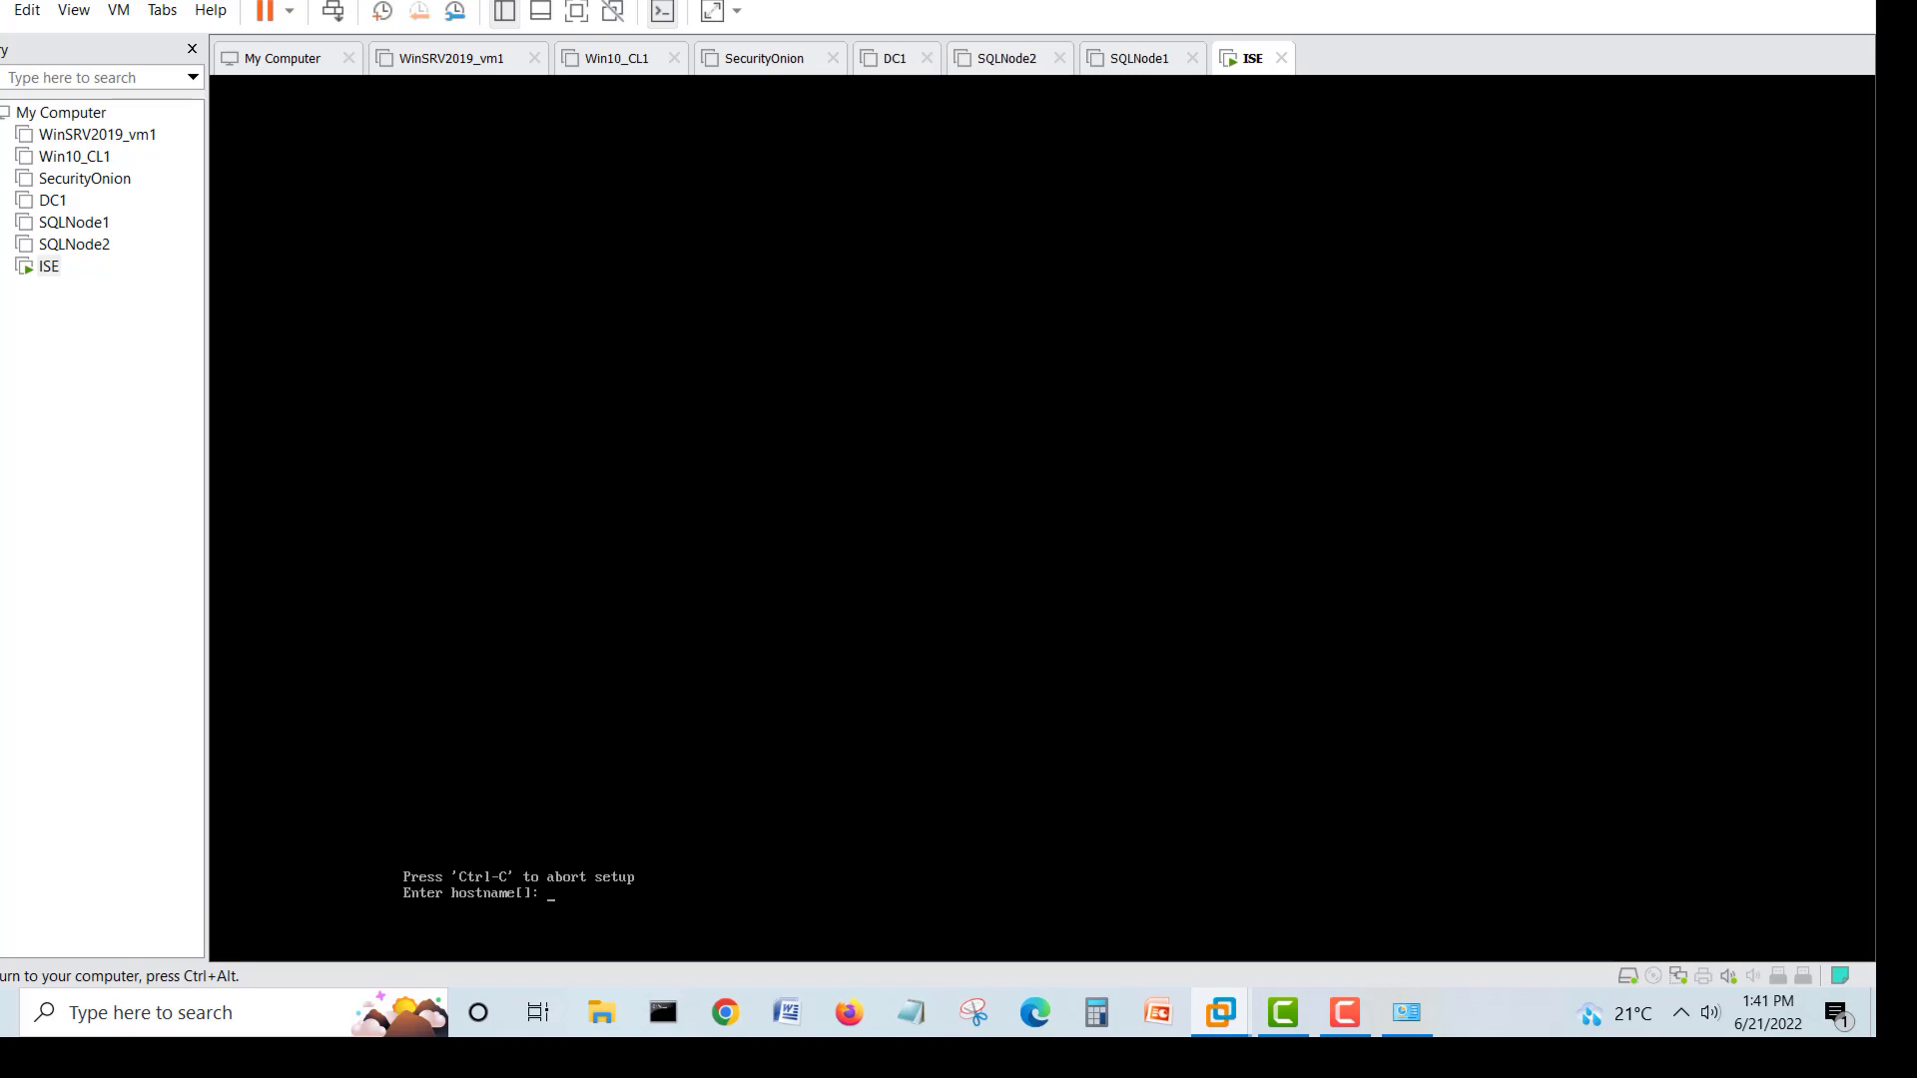
{"action": "type", "text": "ISESRV1"}
{"action": "key", "text": "Return"}
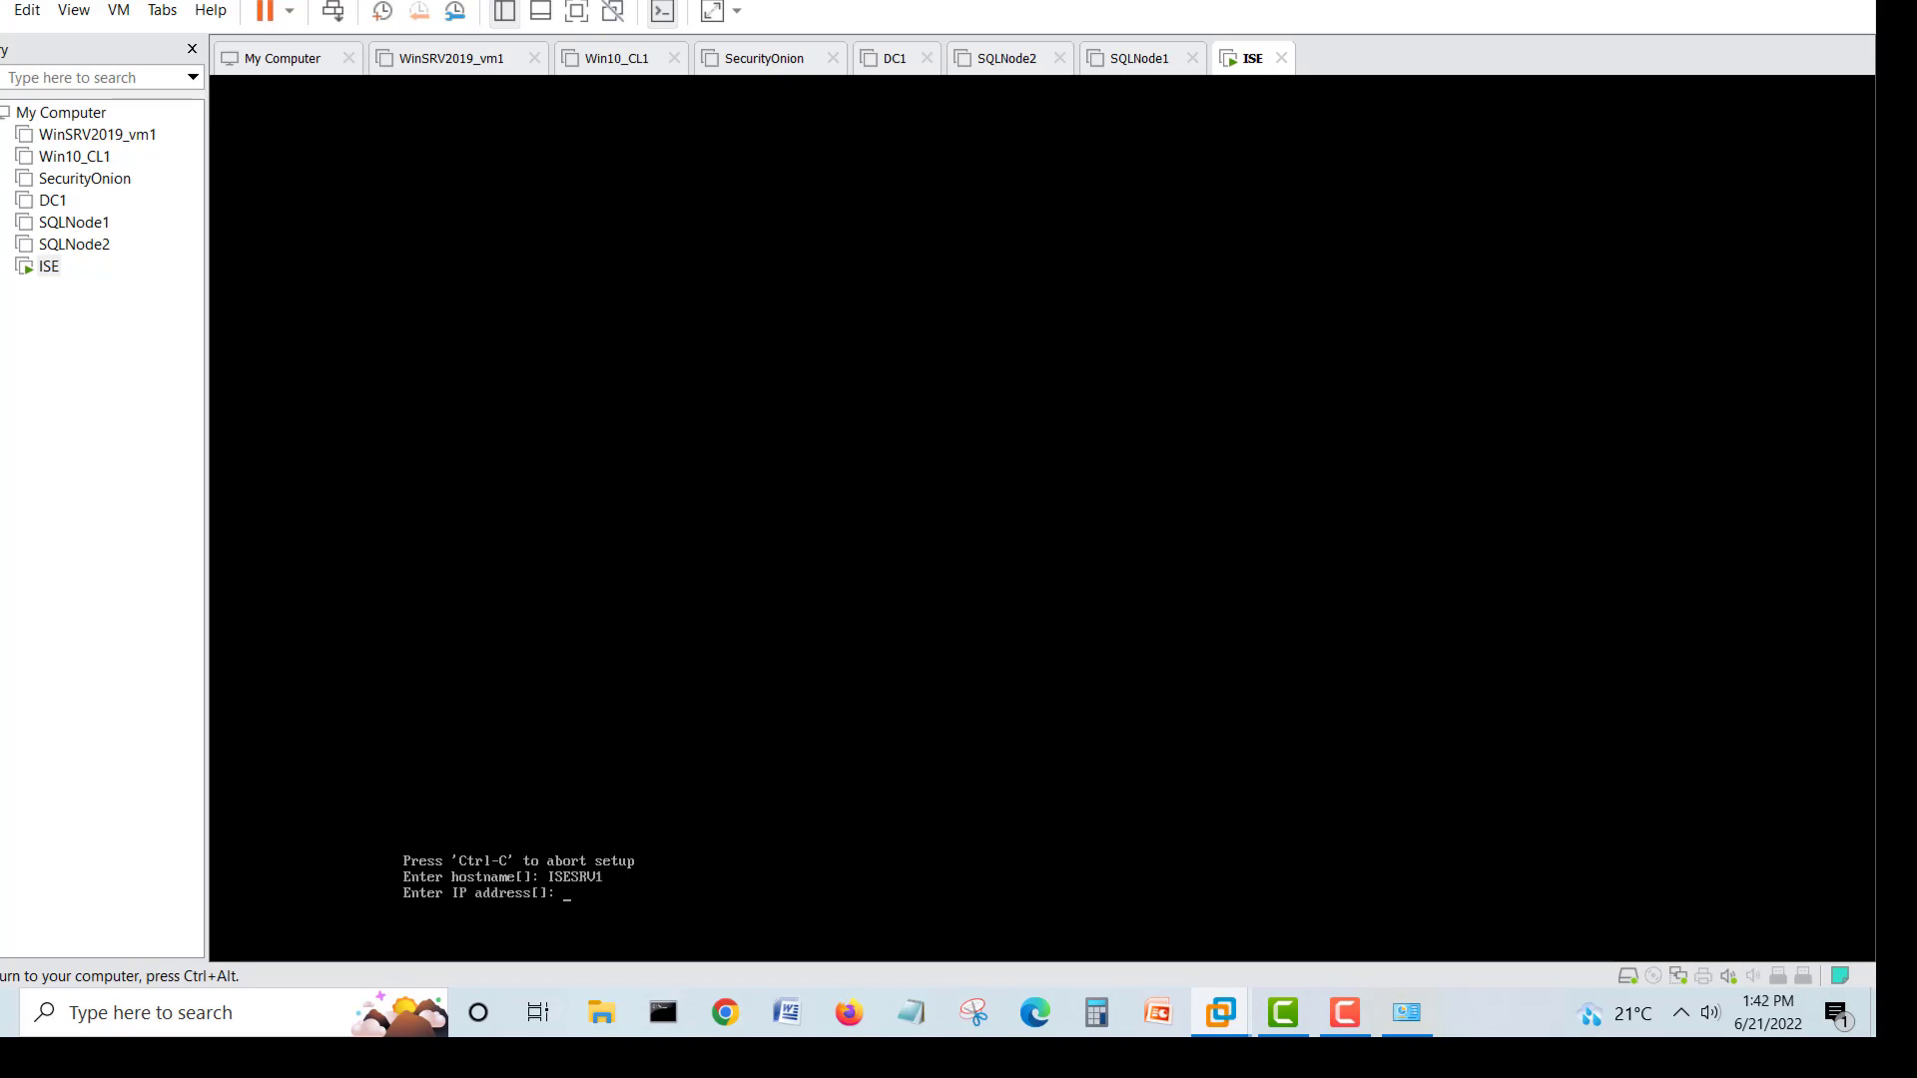
Step: Set the appliance's IP address to 192.168.18.55
{"action": "key", "text": "End"}
{"action": "key", "text": "Page_Up"}
{"action": "key", "text": "Down"}
{"action": "key", "text": "Delete"}
{"action": "key", "text": "End"}
{"action": "key", "text": "Right"}
{"action": "key", "text": "Up"}
{"action": "key", "text": "BackSpace"}
{"action": "key", "text": "BackSpace"}
{"action": "key", "text": "BackSpace"}
{"action": "key", "text": "BackSpace"}
{"action": "key", "text": "BackSpace"}
{"action": "key", "text": "BackSpace"}
{"action": "key", "text": "BackSpace"}
{"action": "key", "text": "BackSpace"}
{"action": "key", "text": "BackSpace"}
{"action": "key", "text": "BackSpace"}
{"action": "key", "text": "BackSpace"}
{"action": "key", "text": "BackSpace"}
{"action": "key", "text": "BackSpace"}
{"action": "key", "text": "BackSpace"}
{"action": "key", "text": "BackSpace"}
{"action": "key", "text": "BackSpace"}
{"action": "type", "text": "192.168.18.55"}
{"action": "key", "text": "Return"}
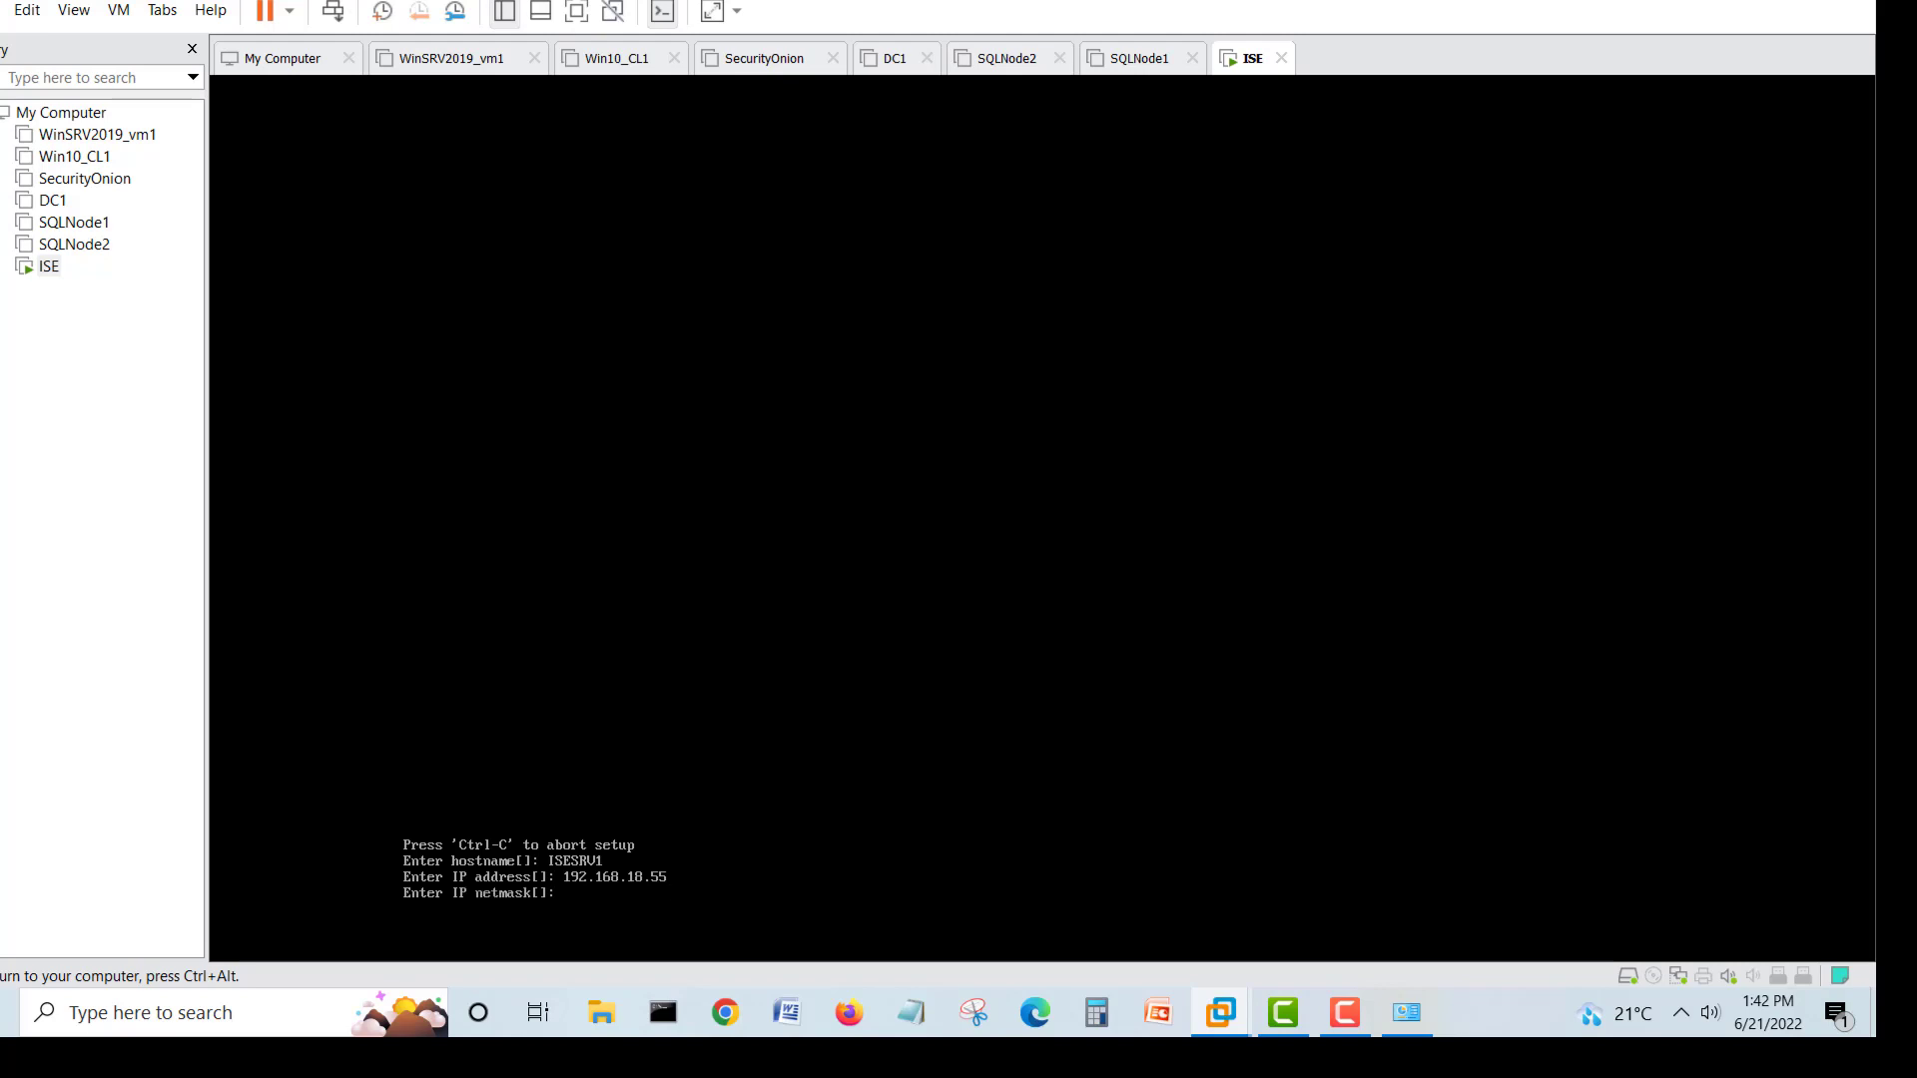
Step: Set the IP netmask to 255.255.255.0 and the default gateway to 192.168.18.1
{"action": "type", "text": "255.255.255.0"}
{"action": "key", "text": "Return"}
{"action": "type", "text": "192.1"}
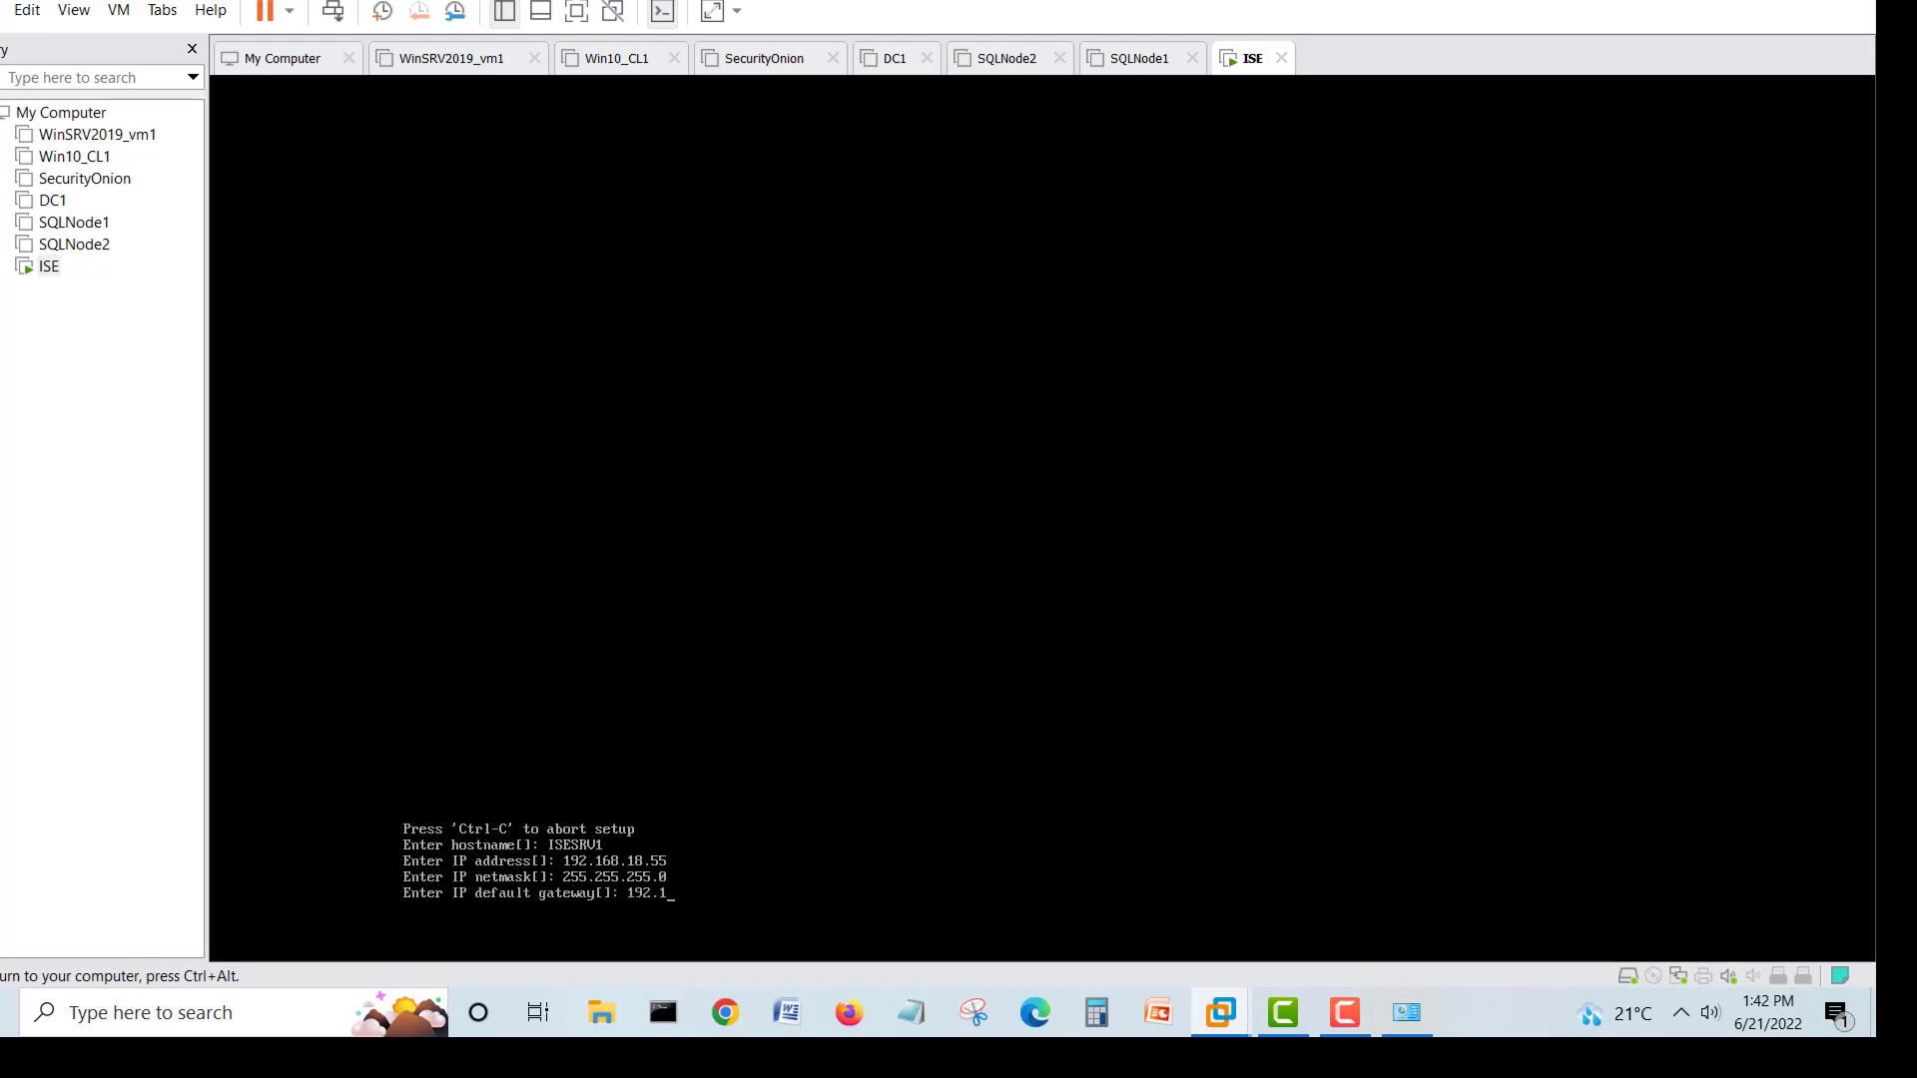
{"action": "type", "text": "68.18.1"}
{"action": "key", "text": "Return"}
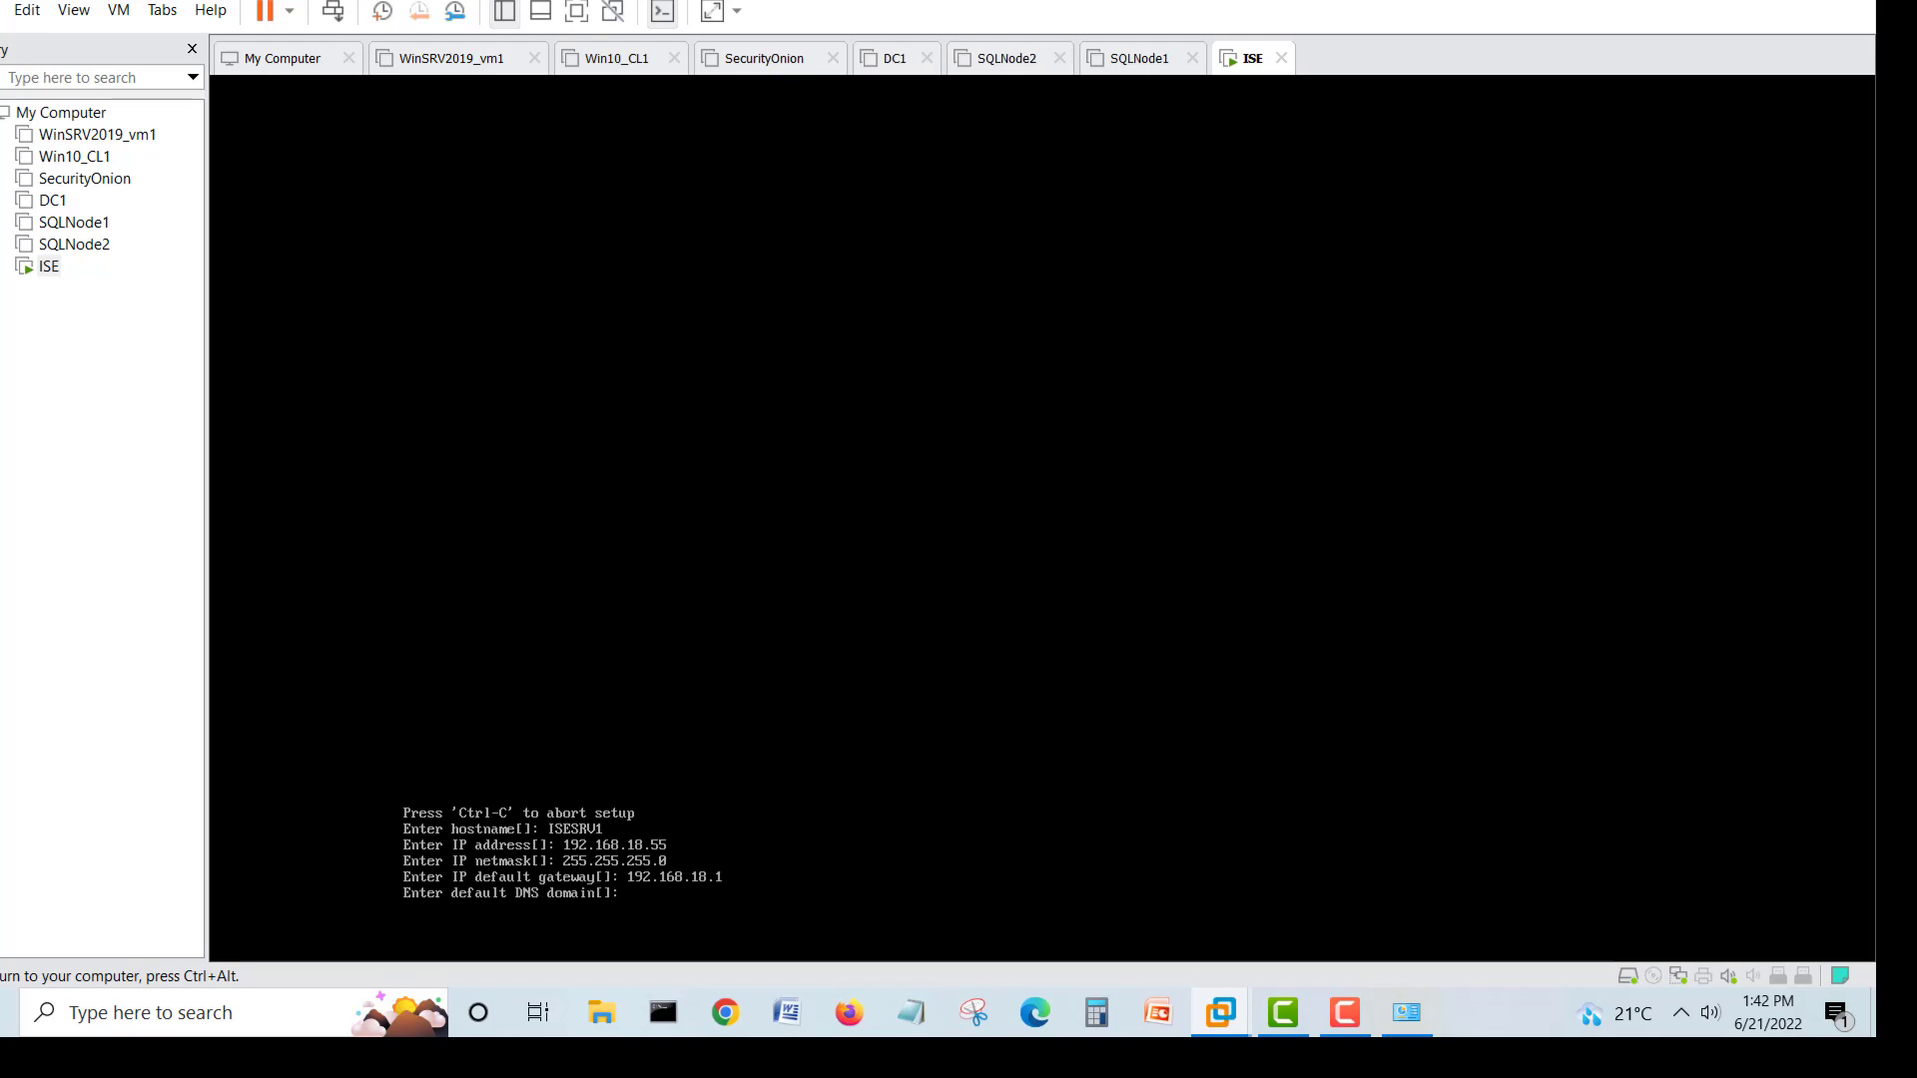
Step: Set the appliance's default DNS domain to homelab.com
{"action": "type", "text": "homelab.com"}
{"action": "key", "text": "ctrl+alt"}
{"action": "left_click", "coordinate": [983, 601]}
{"action": "key", "text": "Return"}
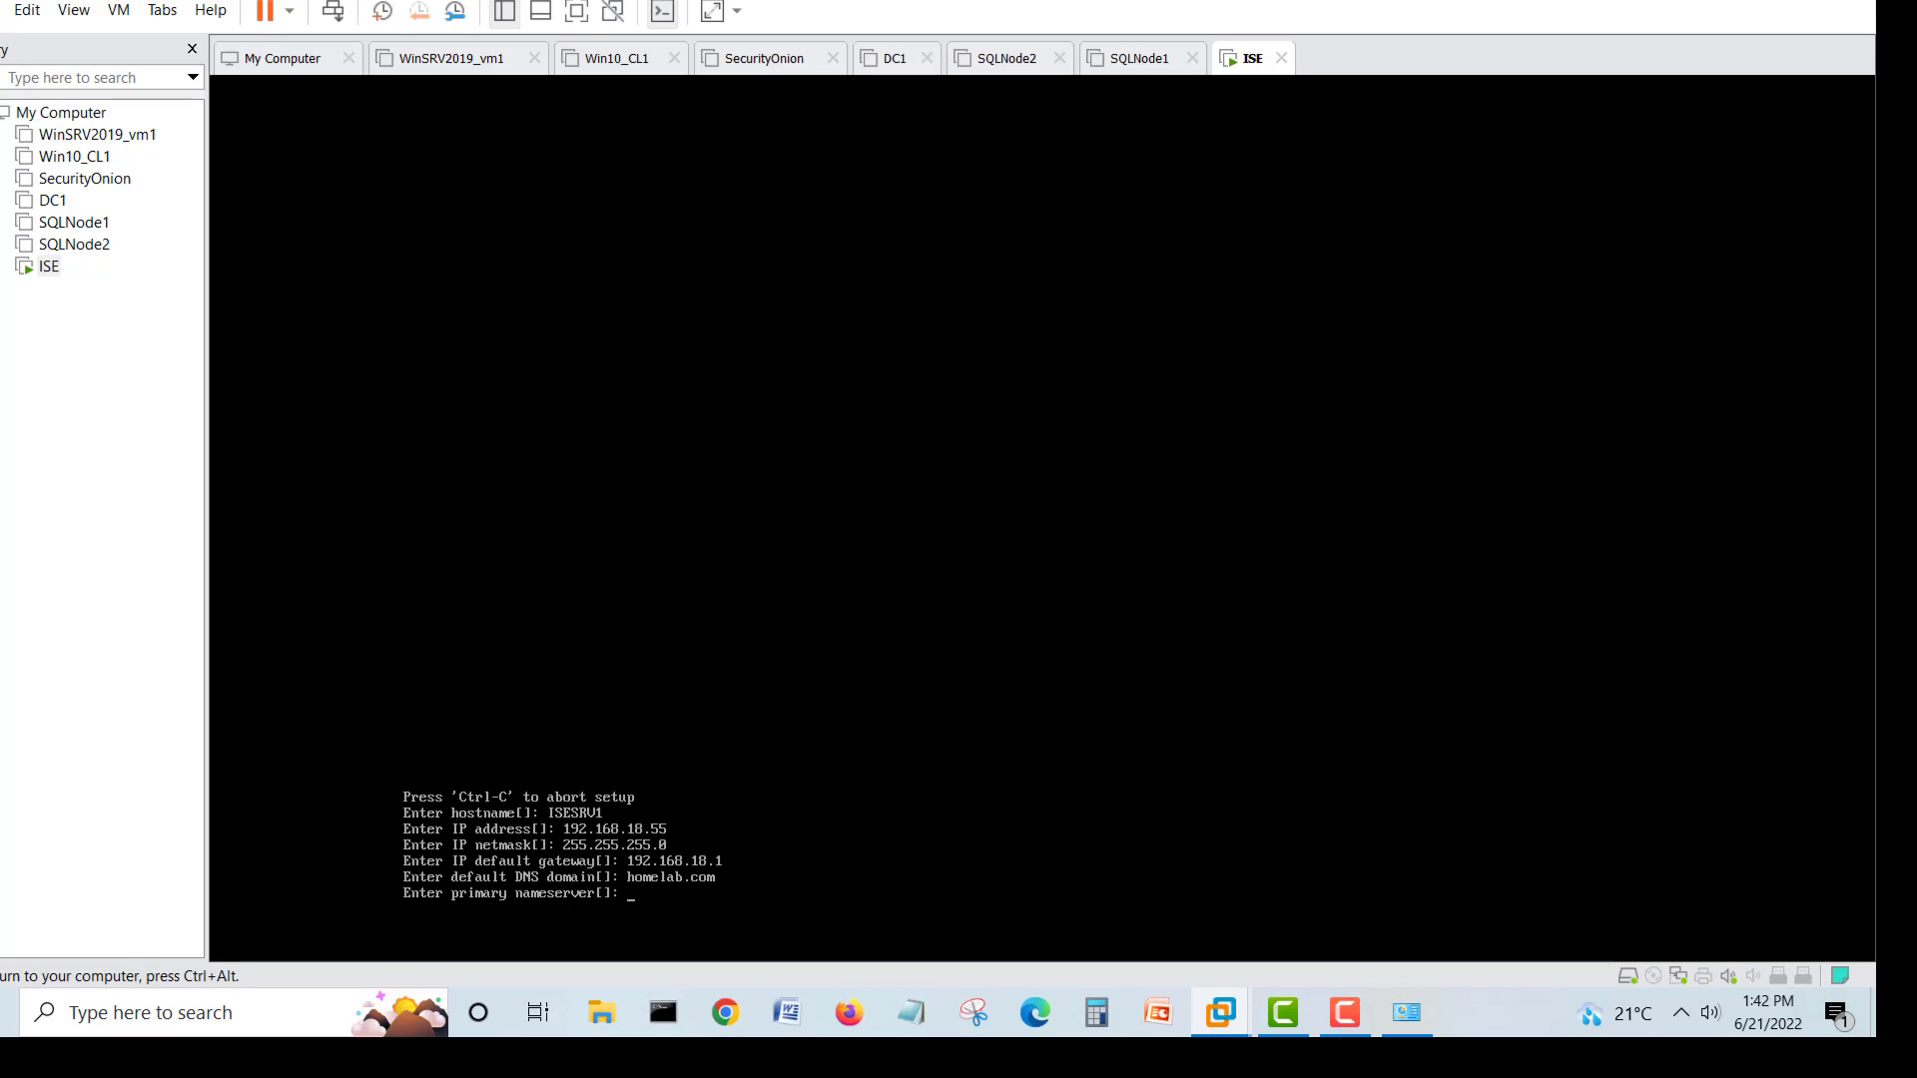
Step: Set the primary nameserver to 8.8.8.8 and decline adding a secondary nameserver
{"action": "type", "text": "8.8.8.8"}
{"action": "key", "text": "Return"}
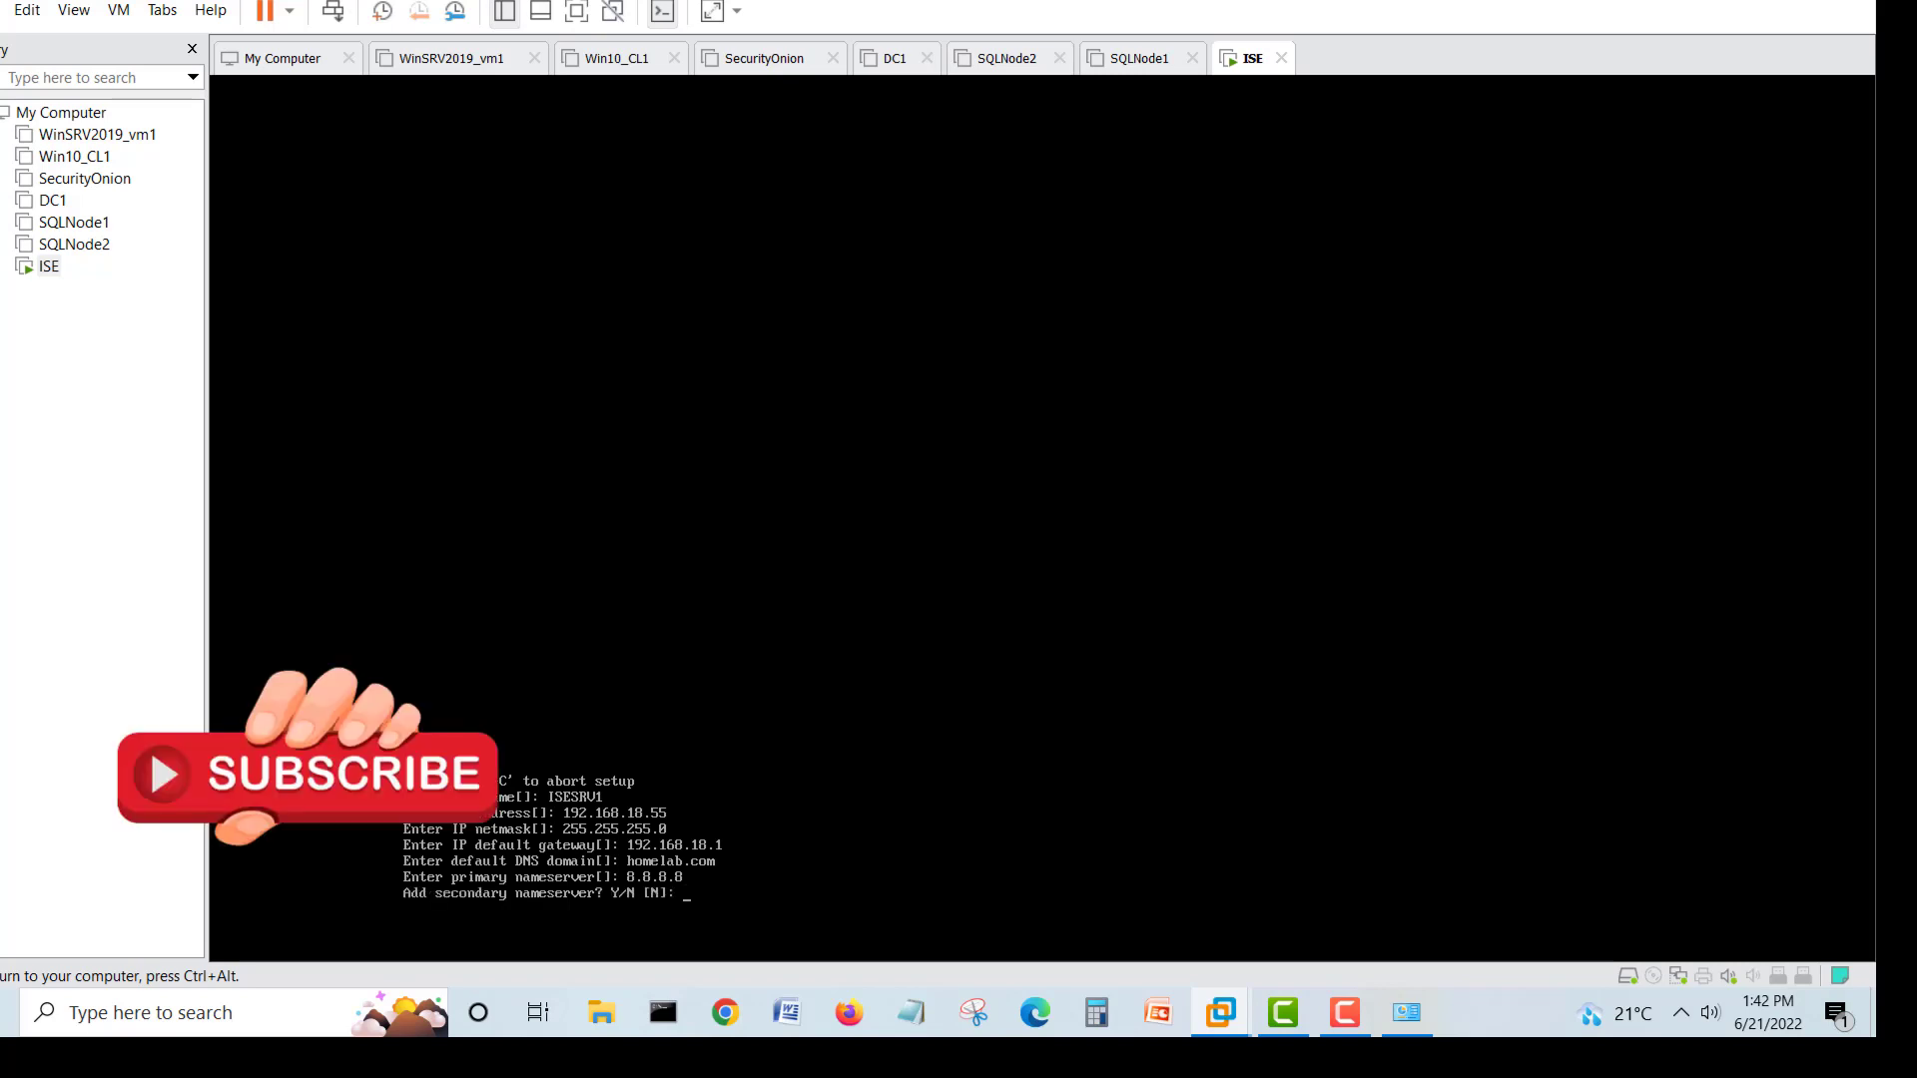
{"action": "key", "text": "Return"}
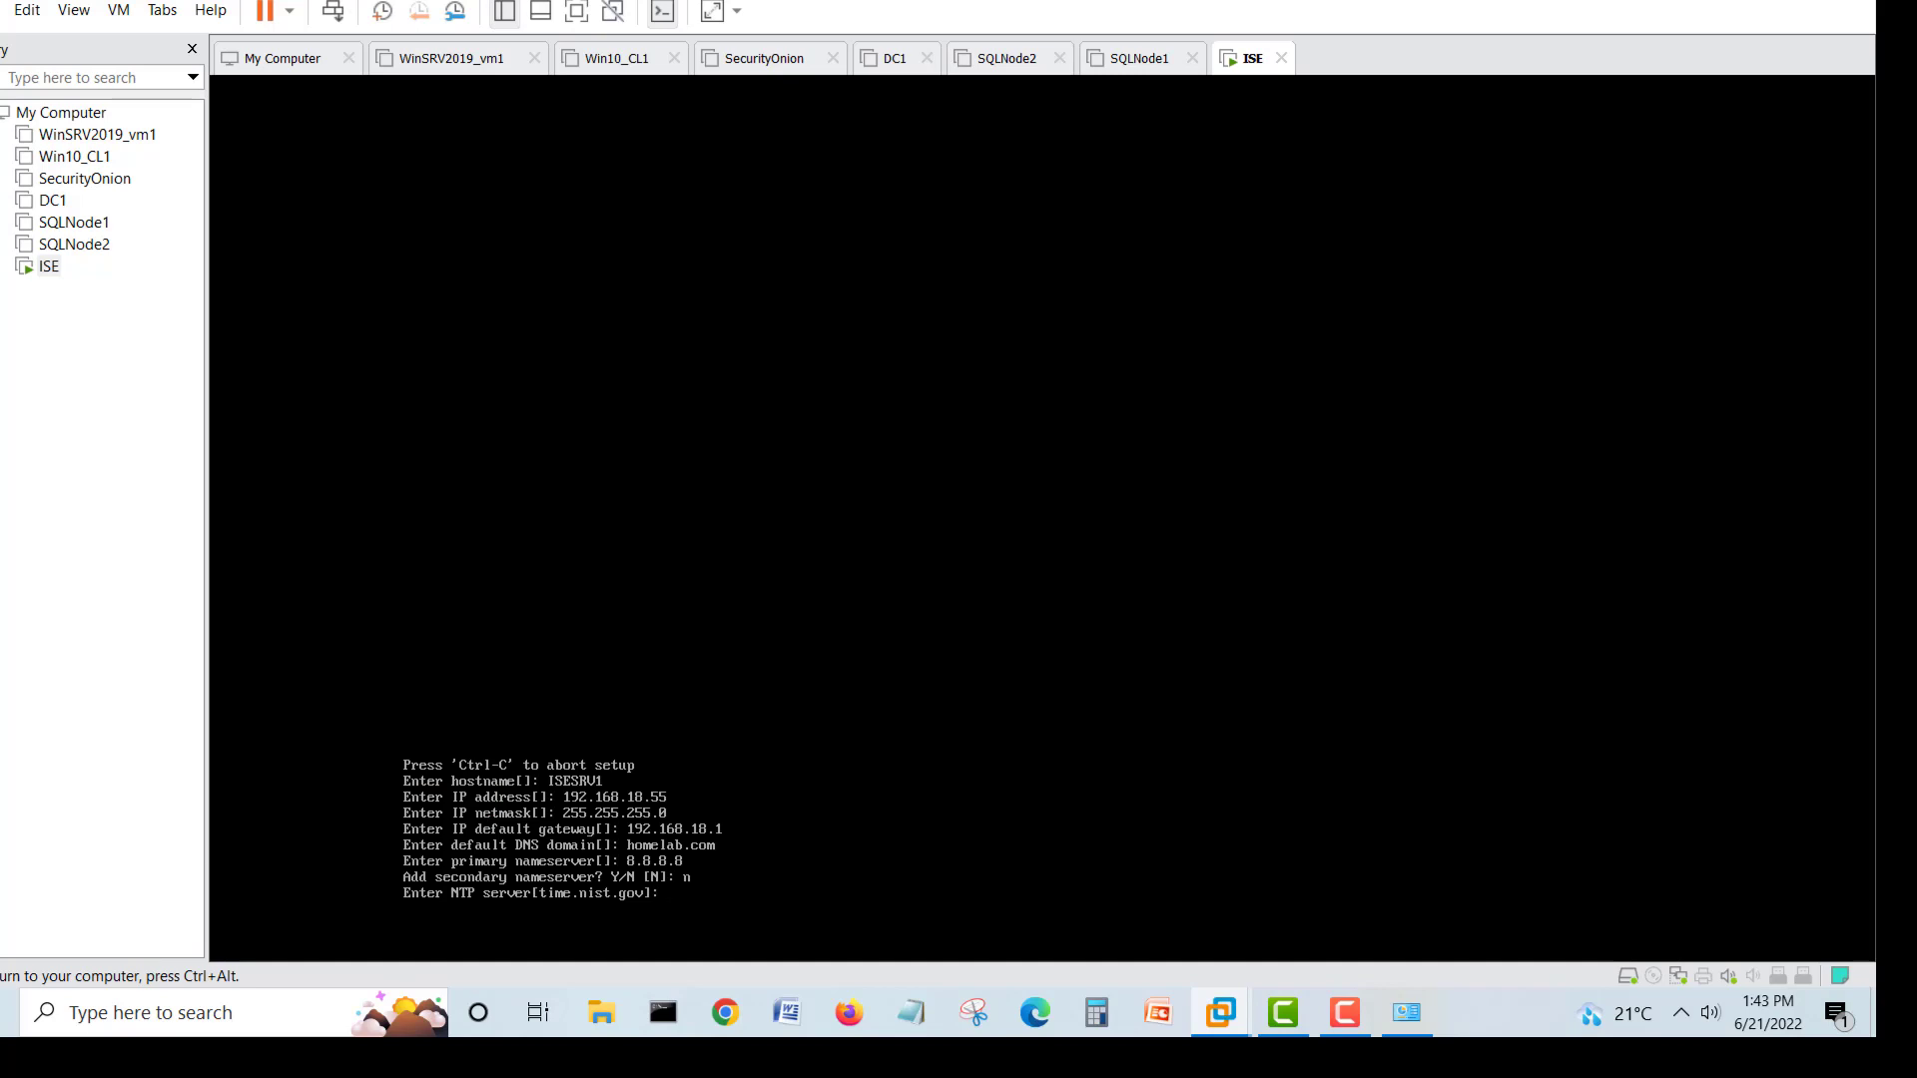
Step: Accept the default NTP server time.nist.gov, decline another NTP server, and keep UTC as the system timezone
{"action": "key", "text": "Return"}
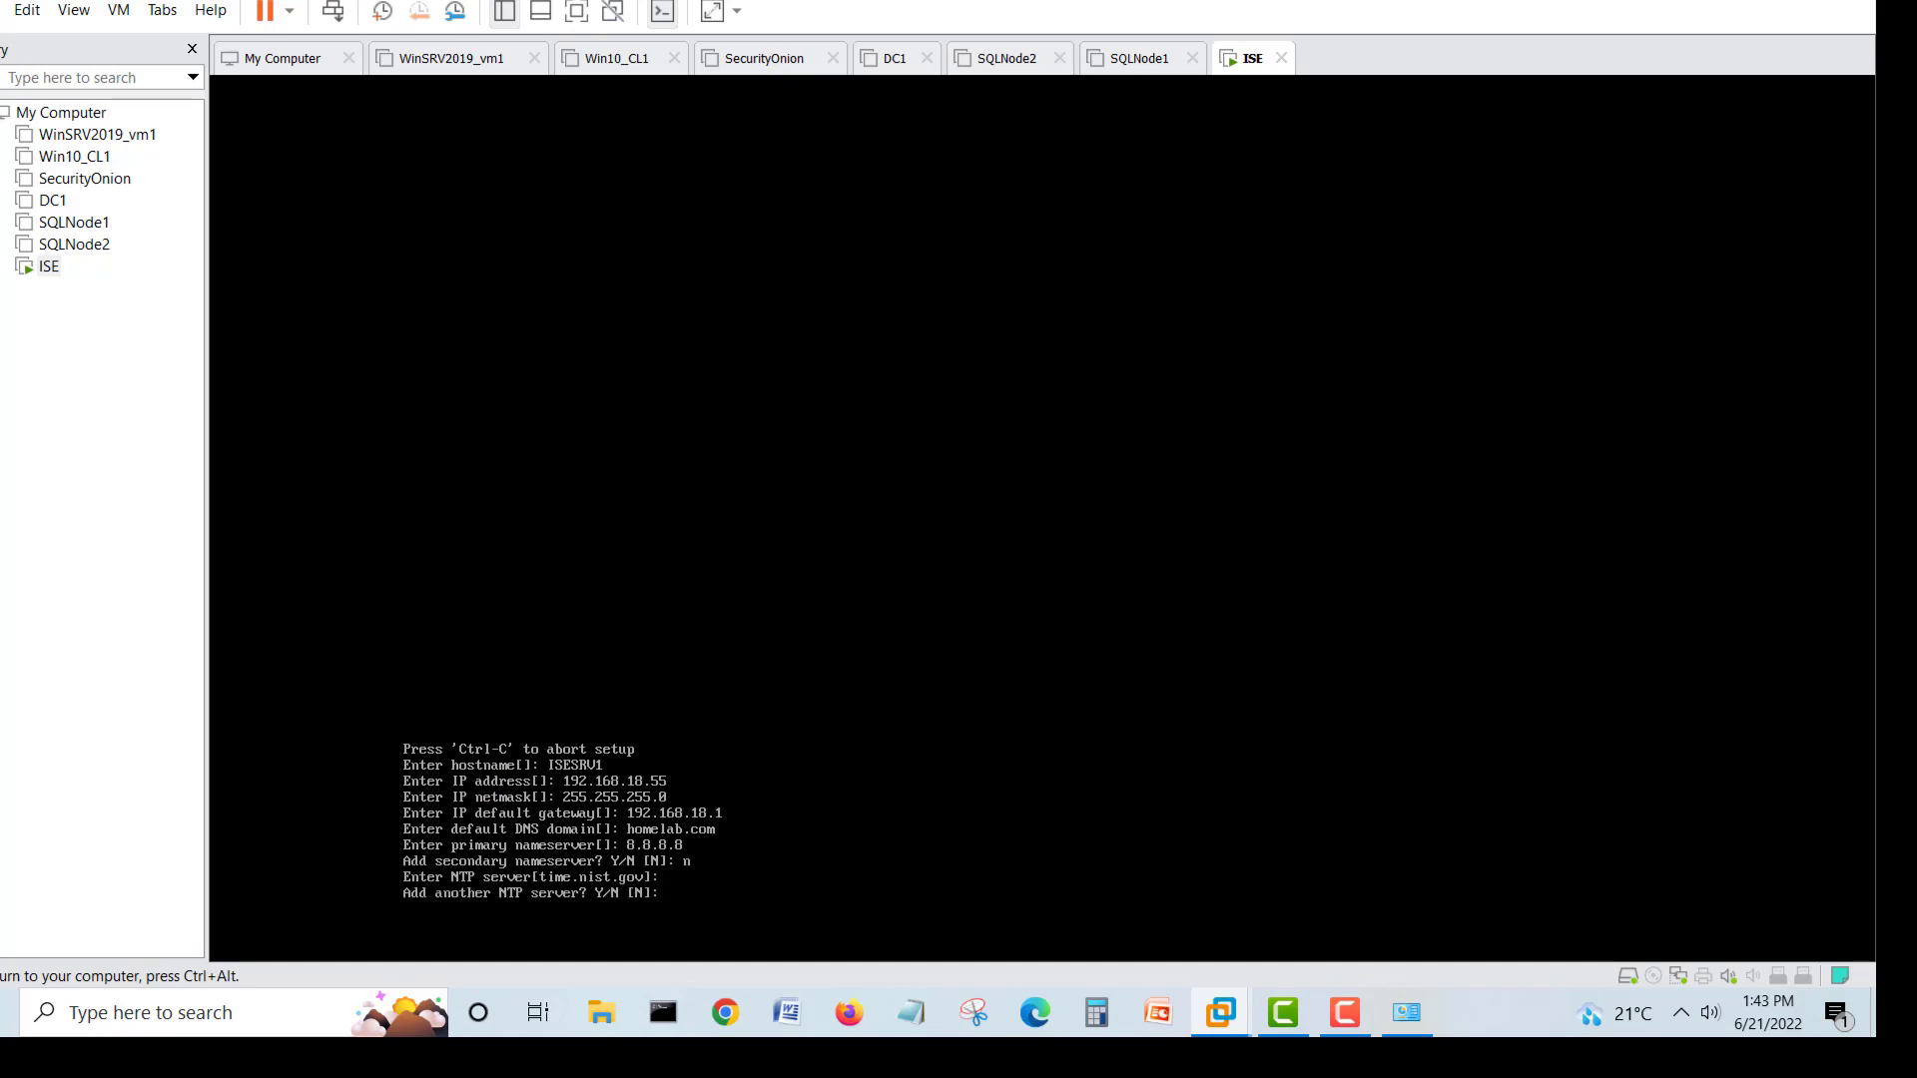
{"action": "key", "text": "Return"}
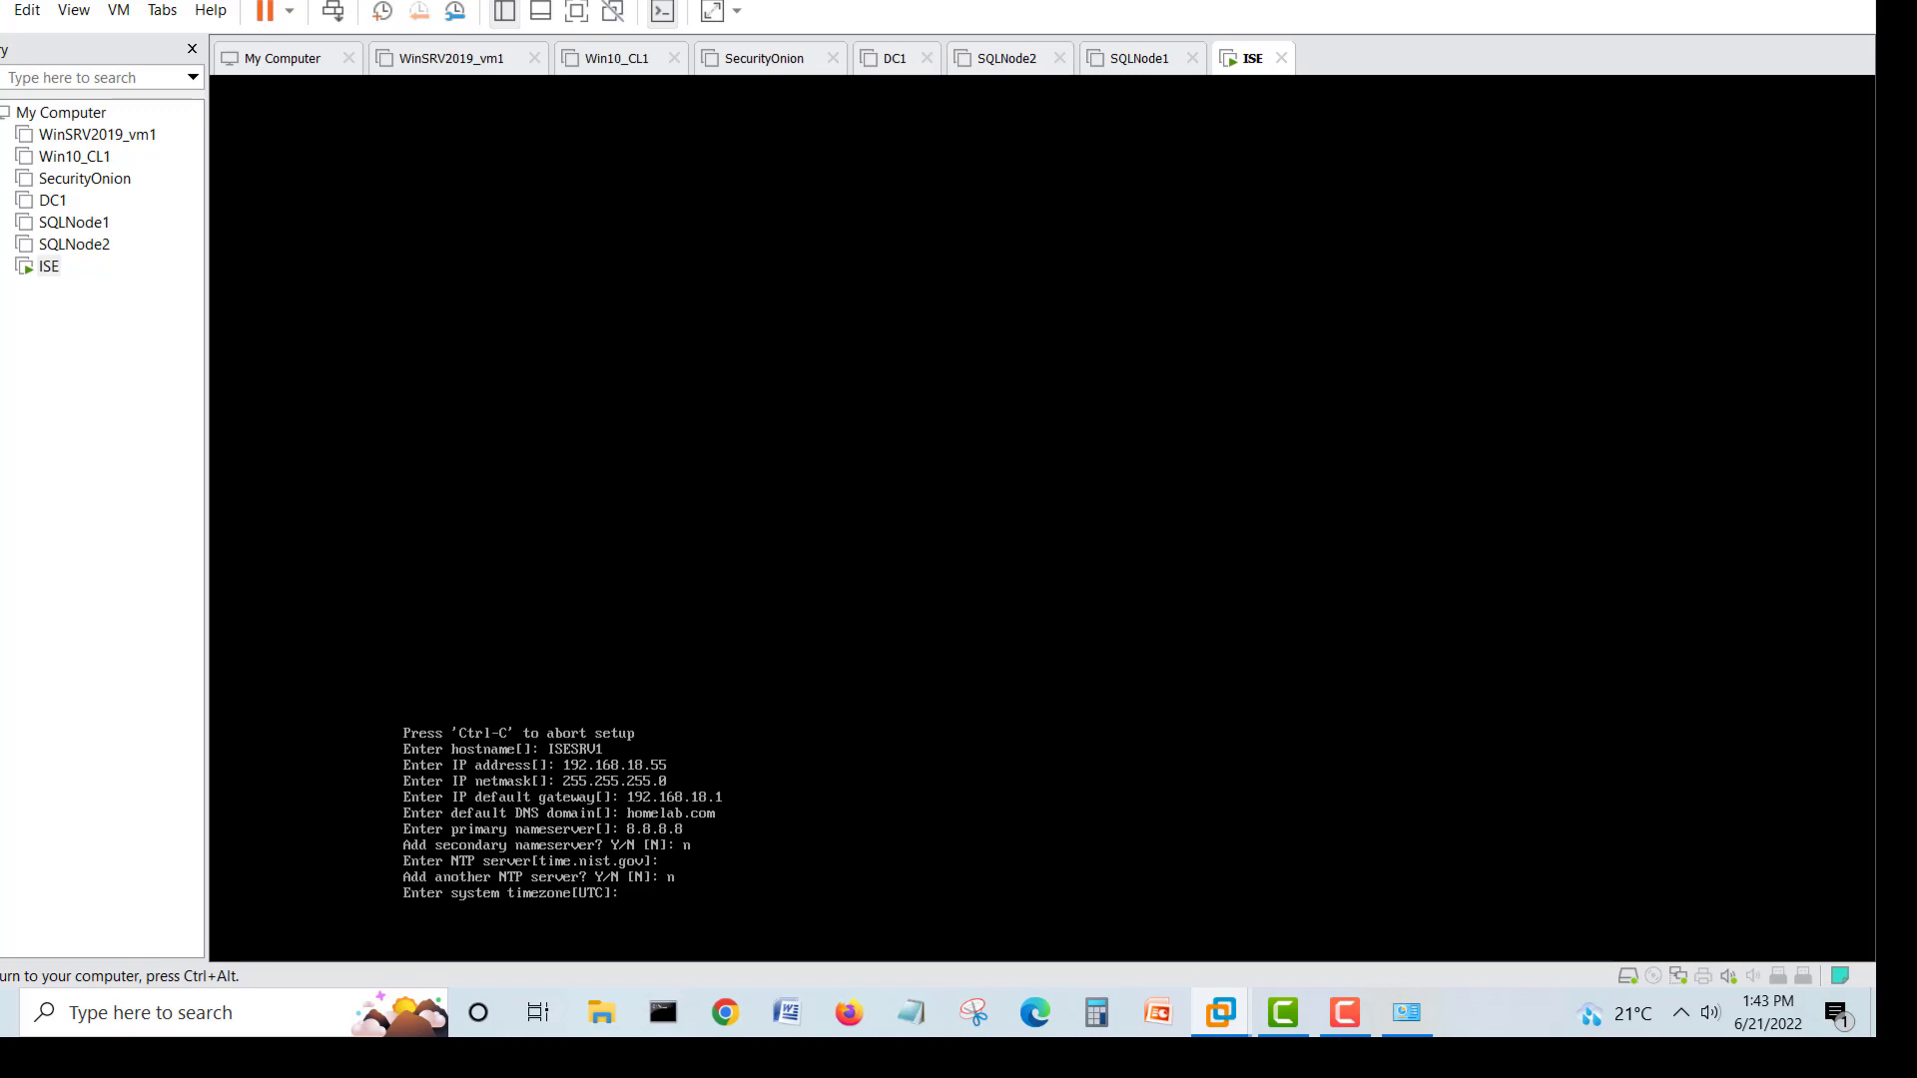
{"action": "key", "text": "Return"}
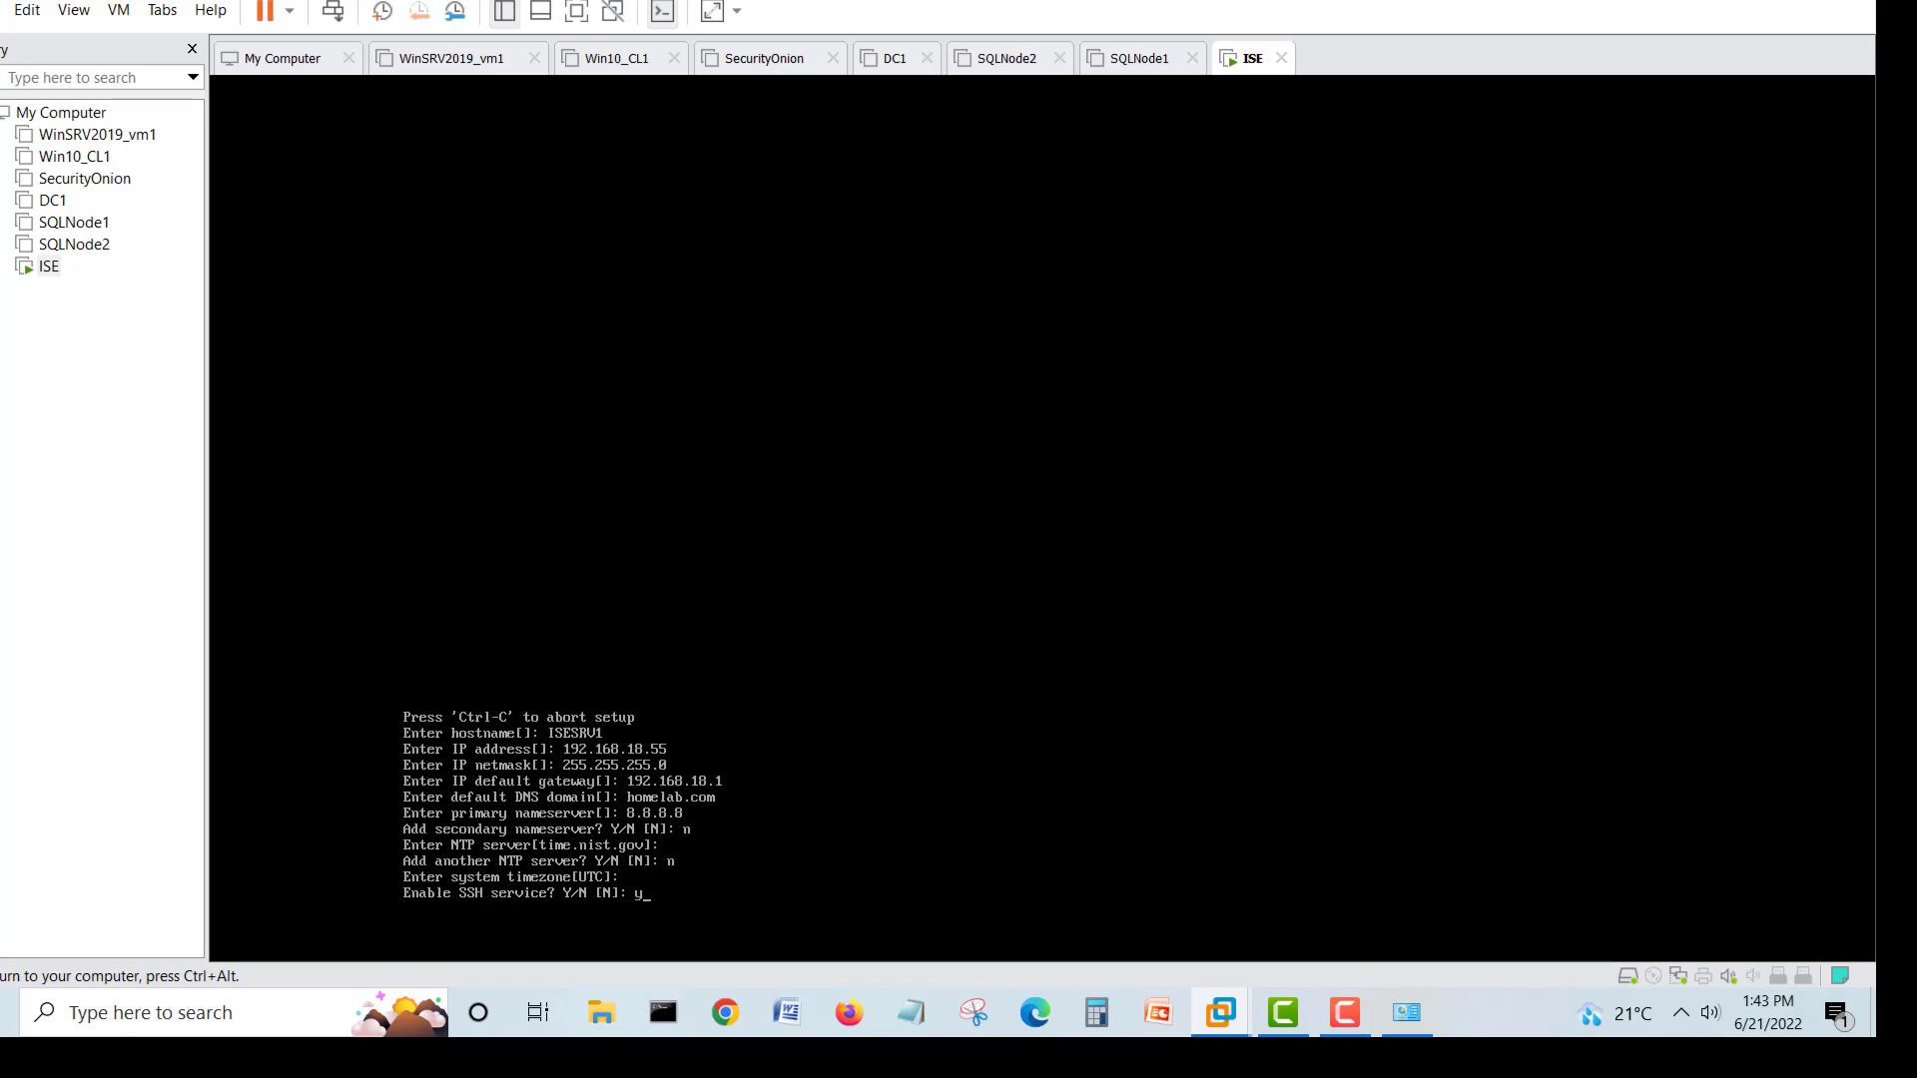
Step: Enable the SSH service and accept the default username admin
{"action": "type", "text": "y"}
{"action": "key", "text": "Return"}
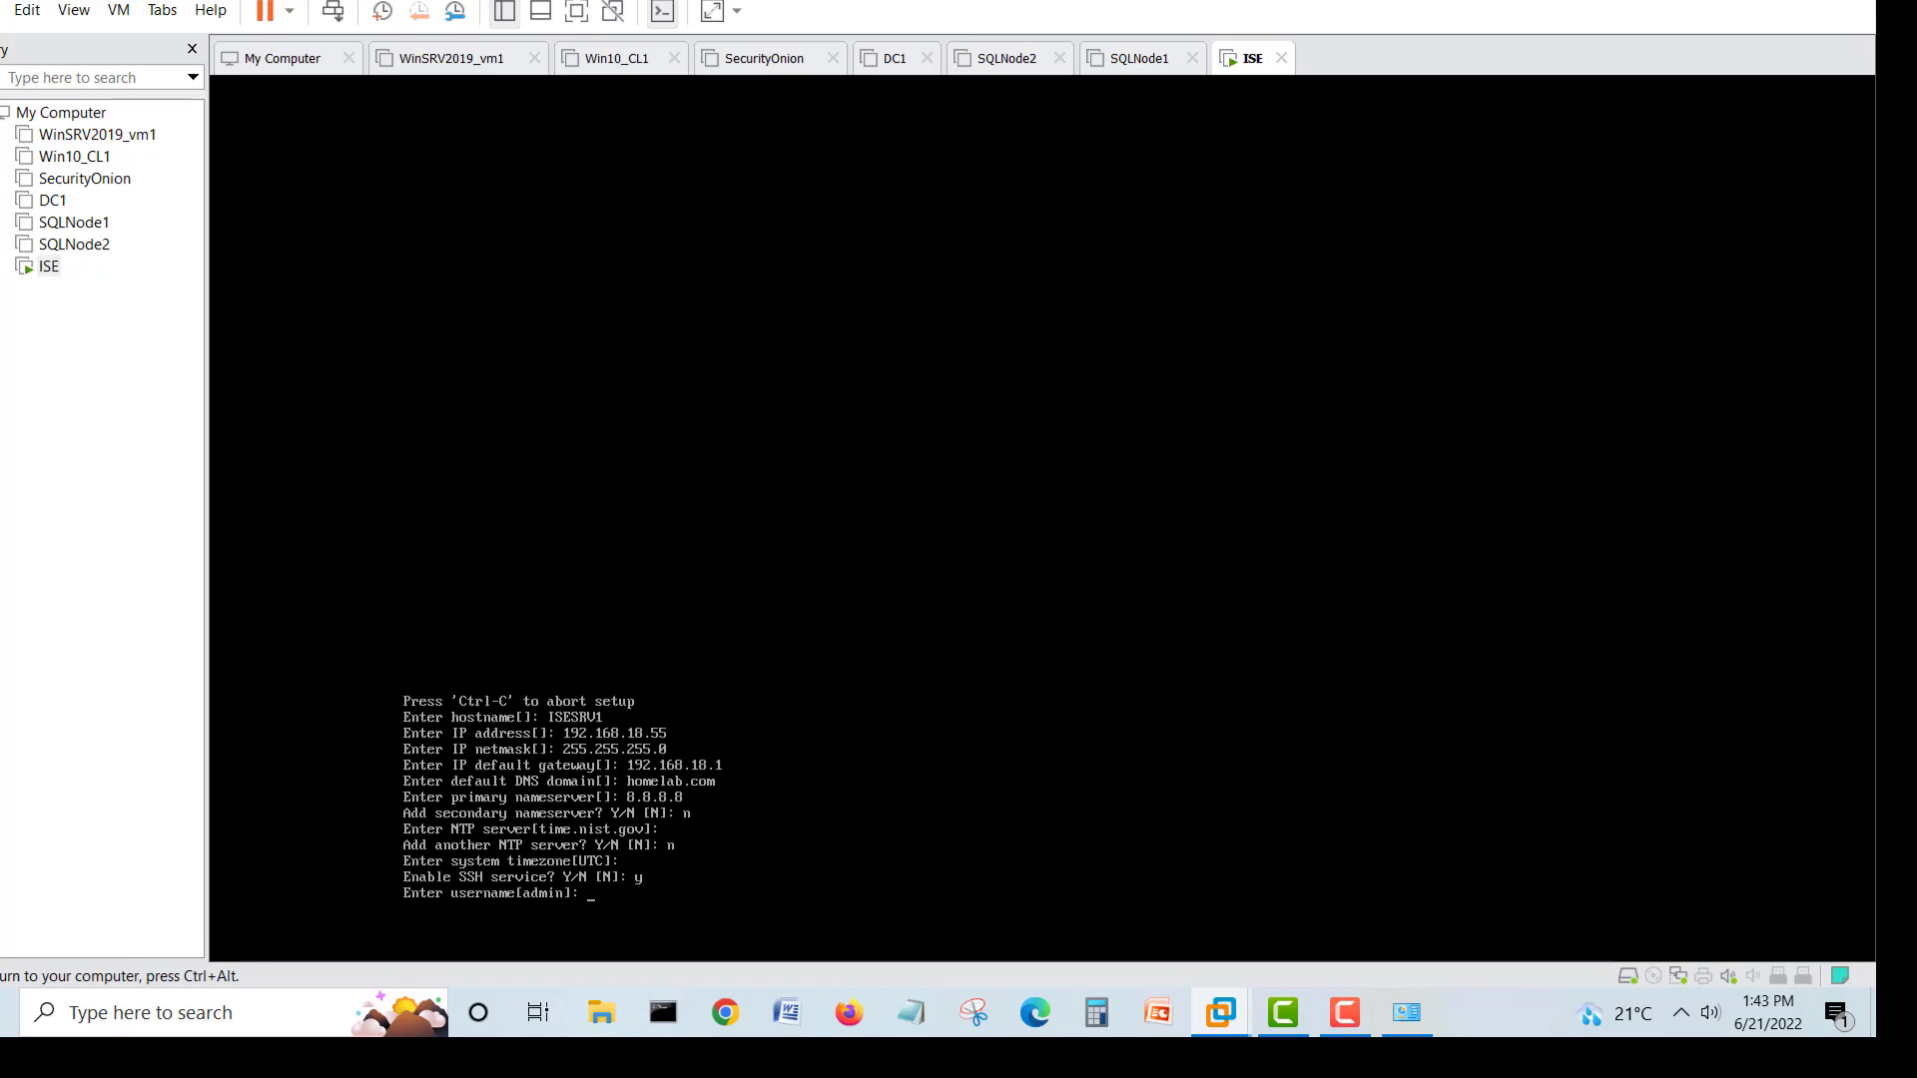
{"action": "key", "text": "Return"}
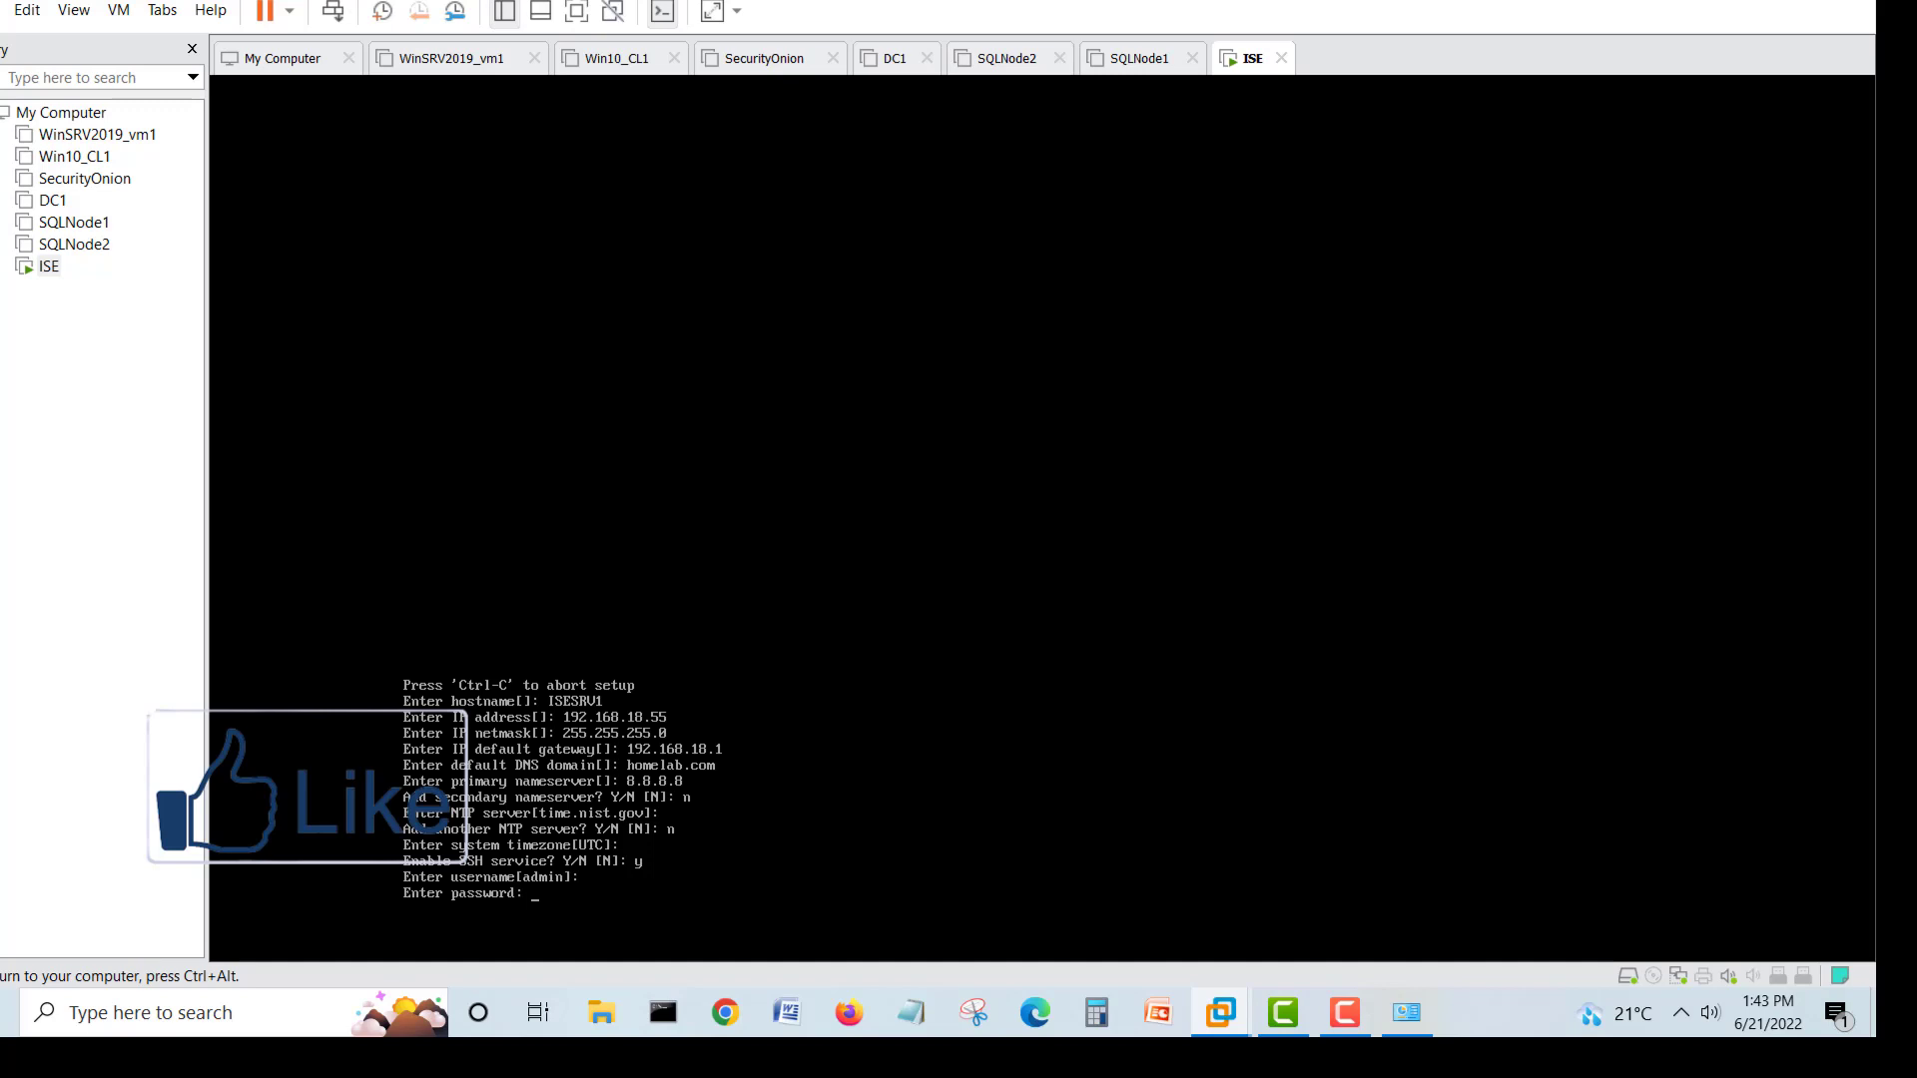
Step: Enter and confirm a password for the admin account that includes an upper-case letter
{"action": "key", "text": "Return"}
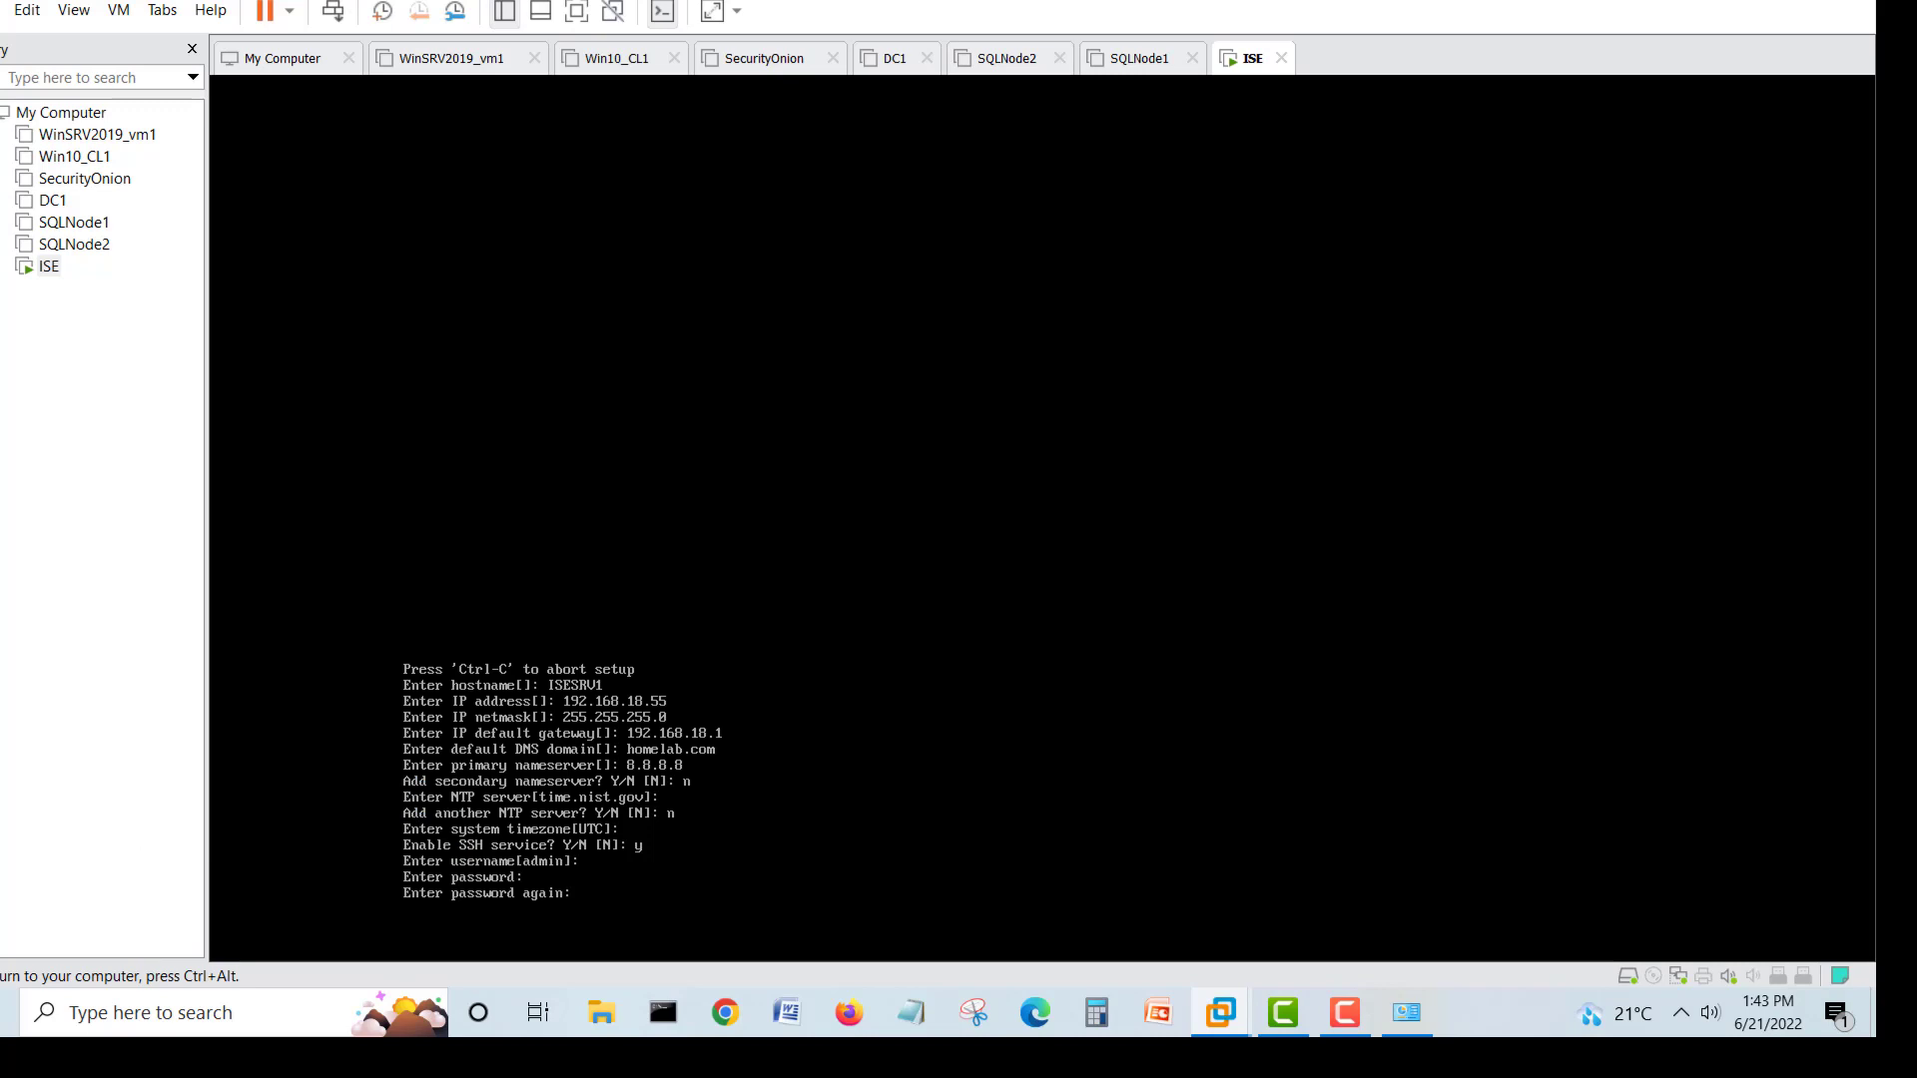
{"action": "key", "text": "Return"}
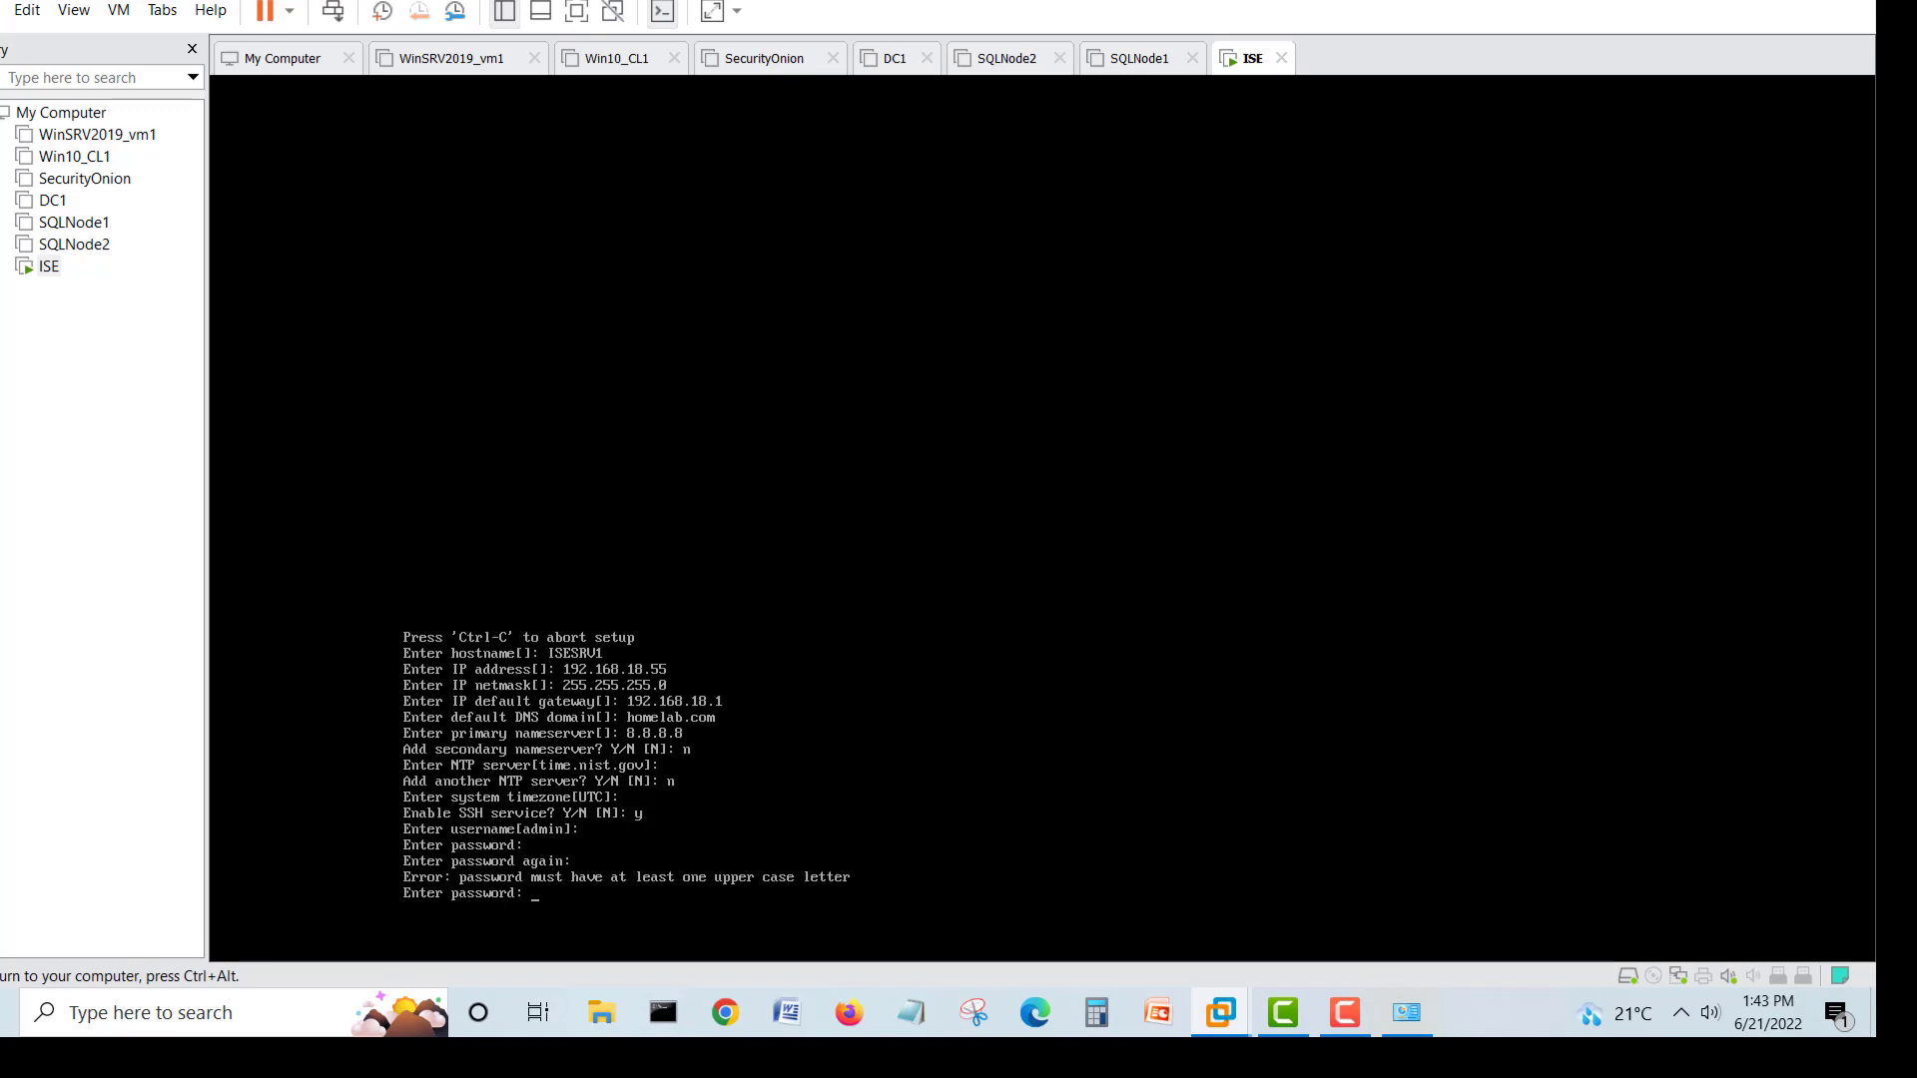
{"action": "key", "text": "Return"}
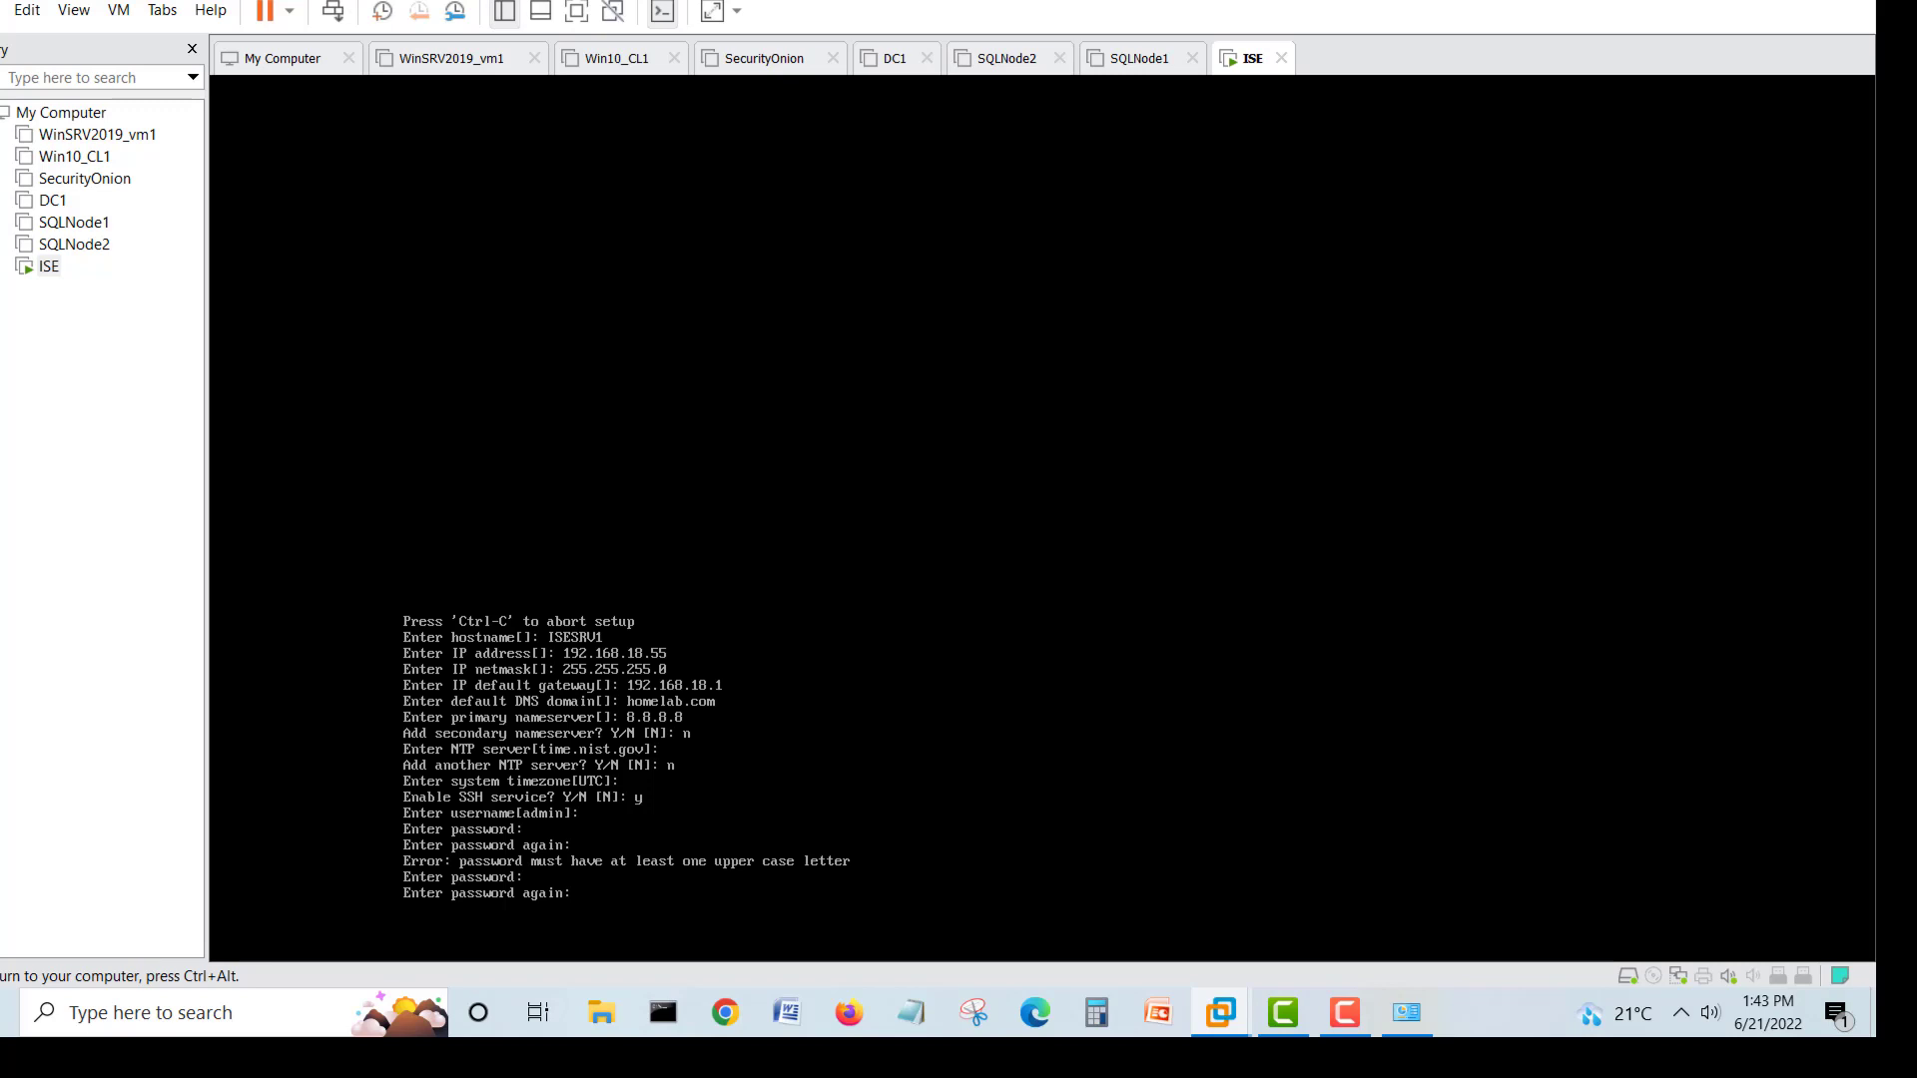
{"action": "key", "text": "Return"}
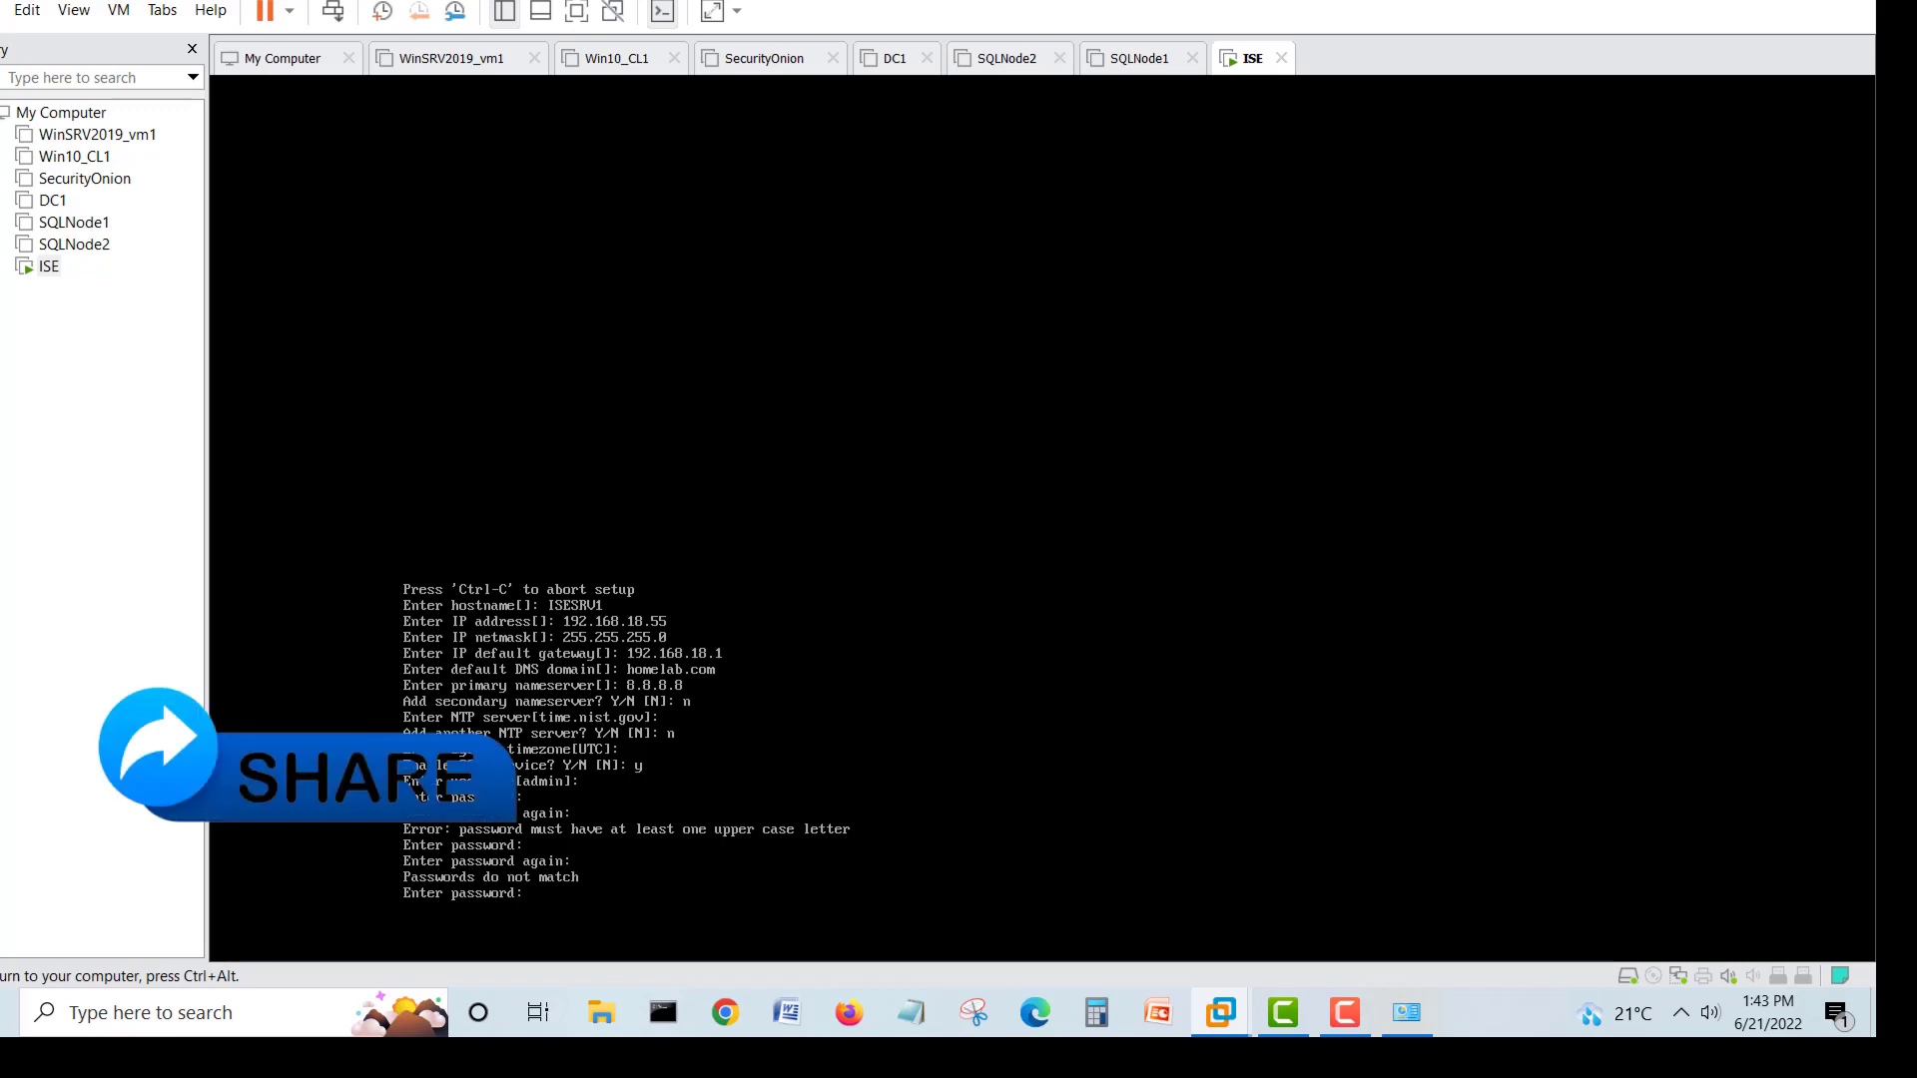
{"action": "key", "text": "Return"}
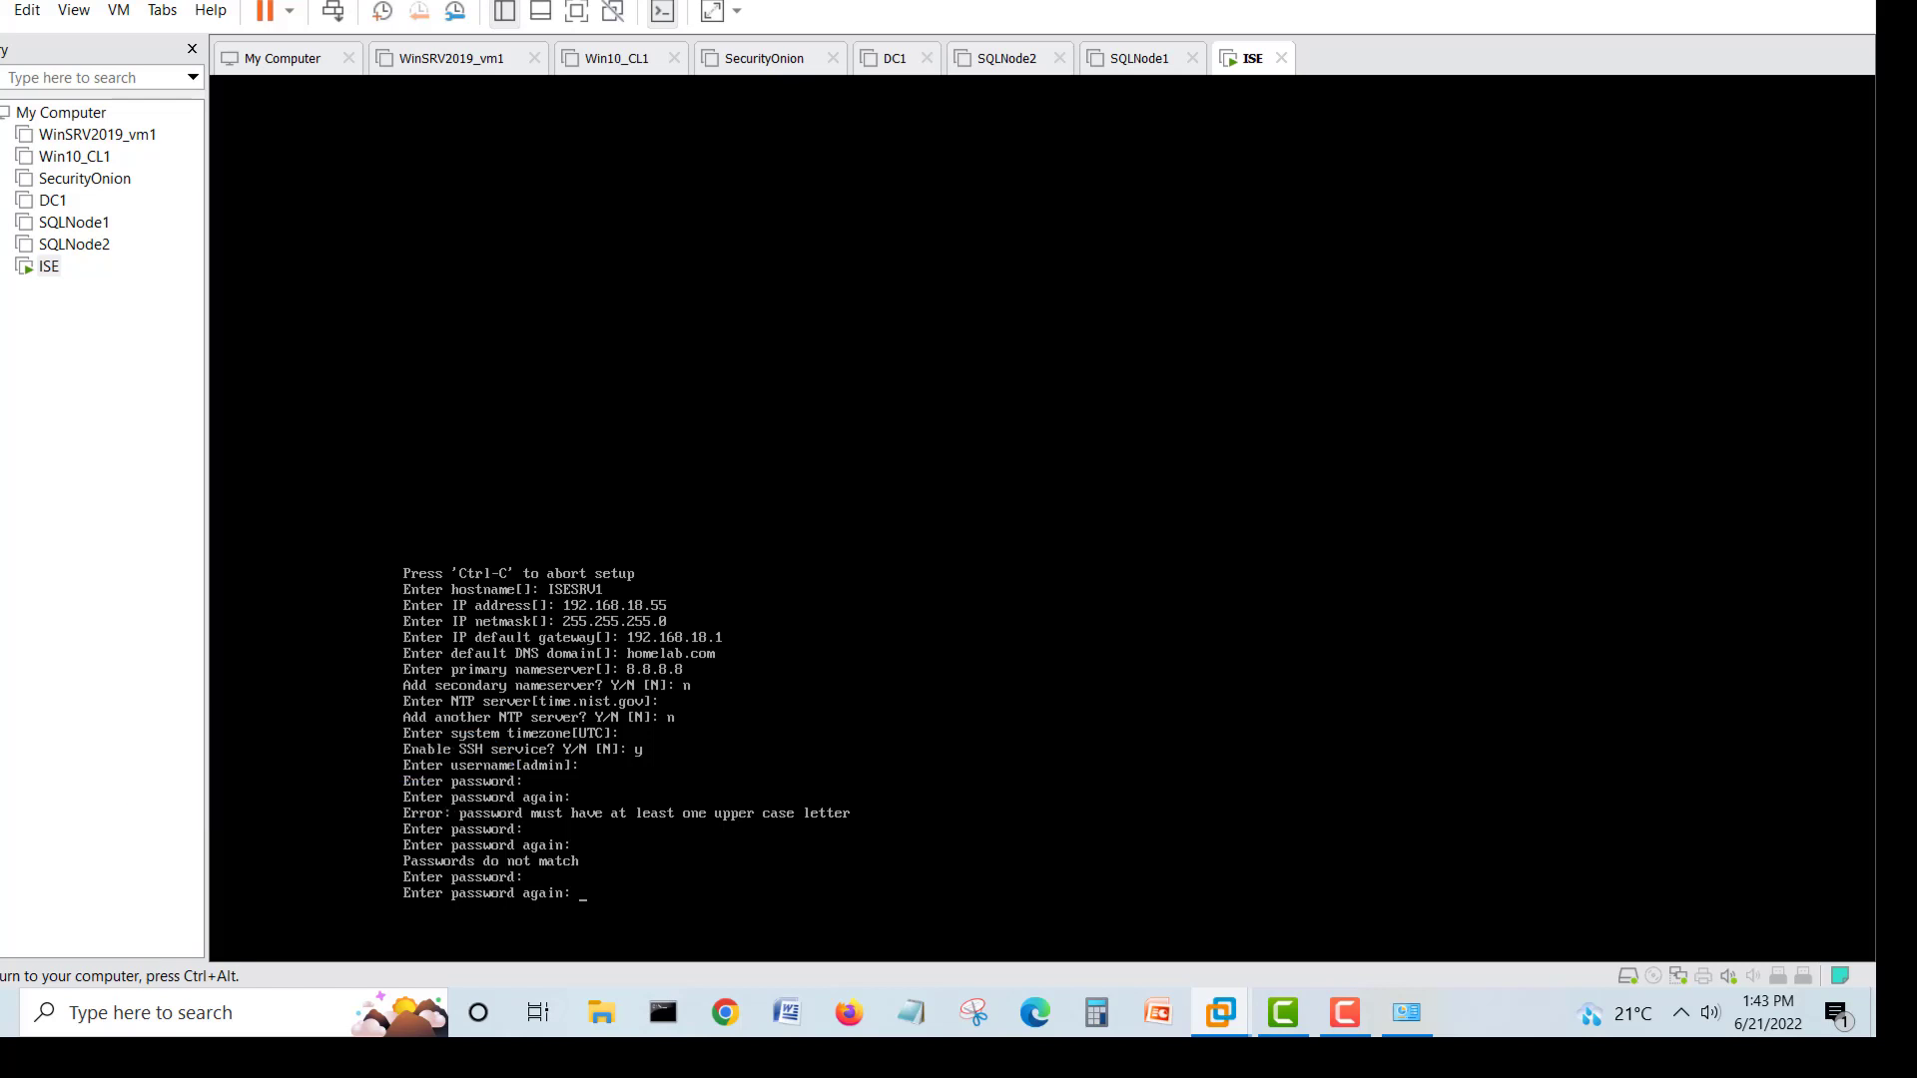
{"action": "key", "text": "Return"}
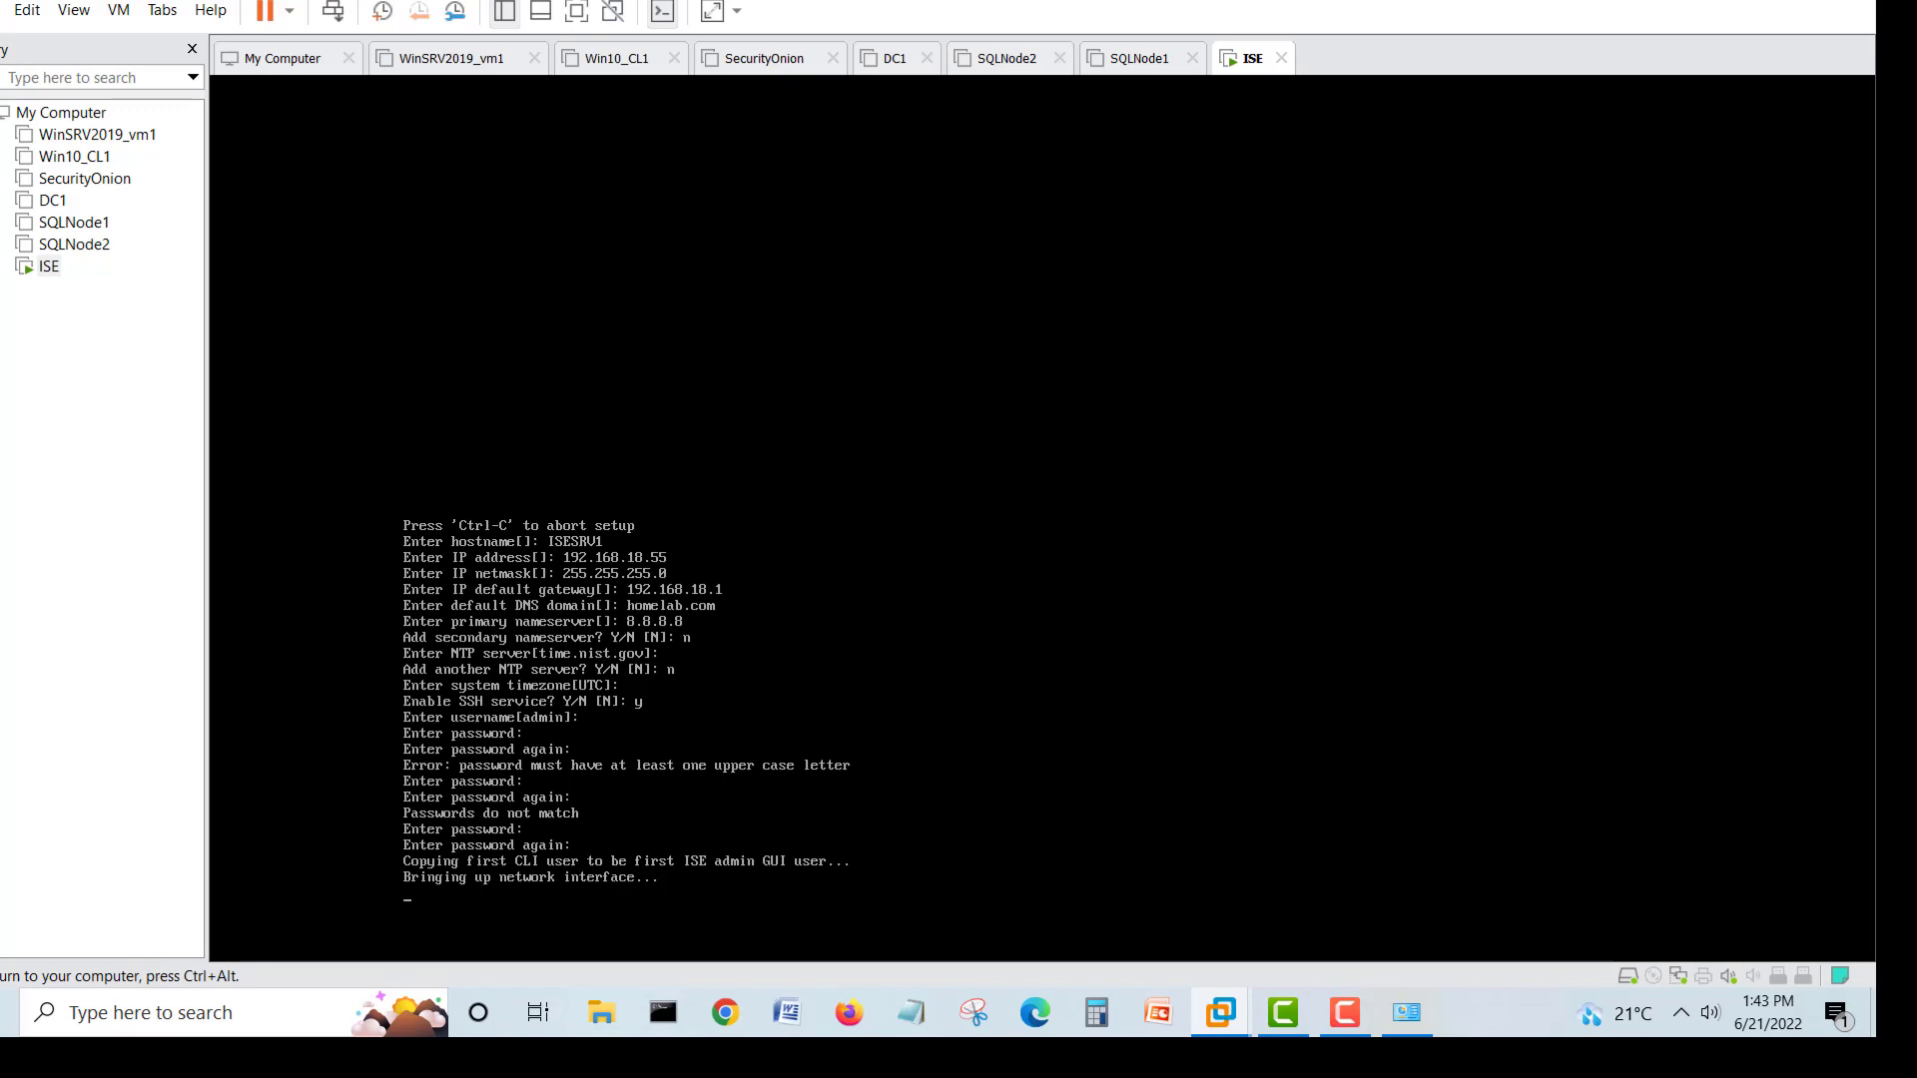
Step: Release the VM's input and run a continuous ping to 192.168.18.55 from the host's Command Prompt
{"action": "key", "text": "ctrl+alt"}
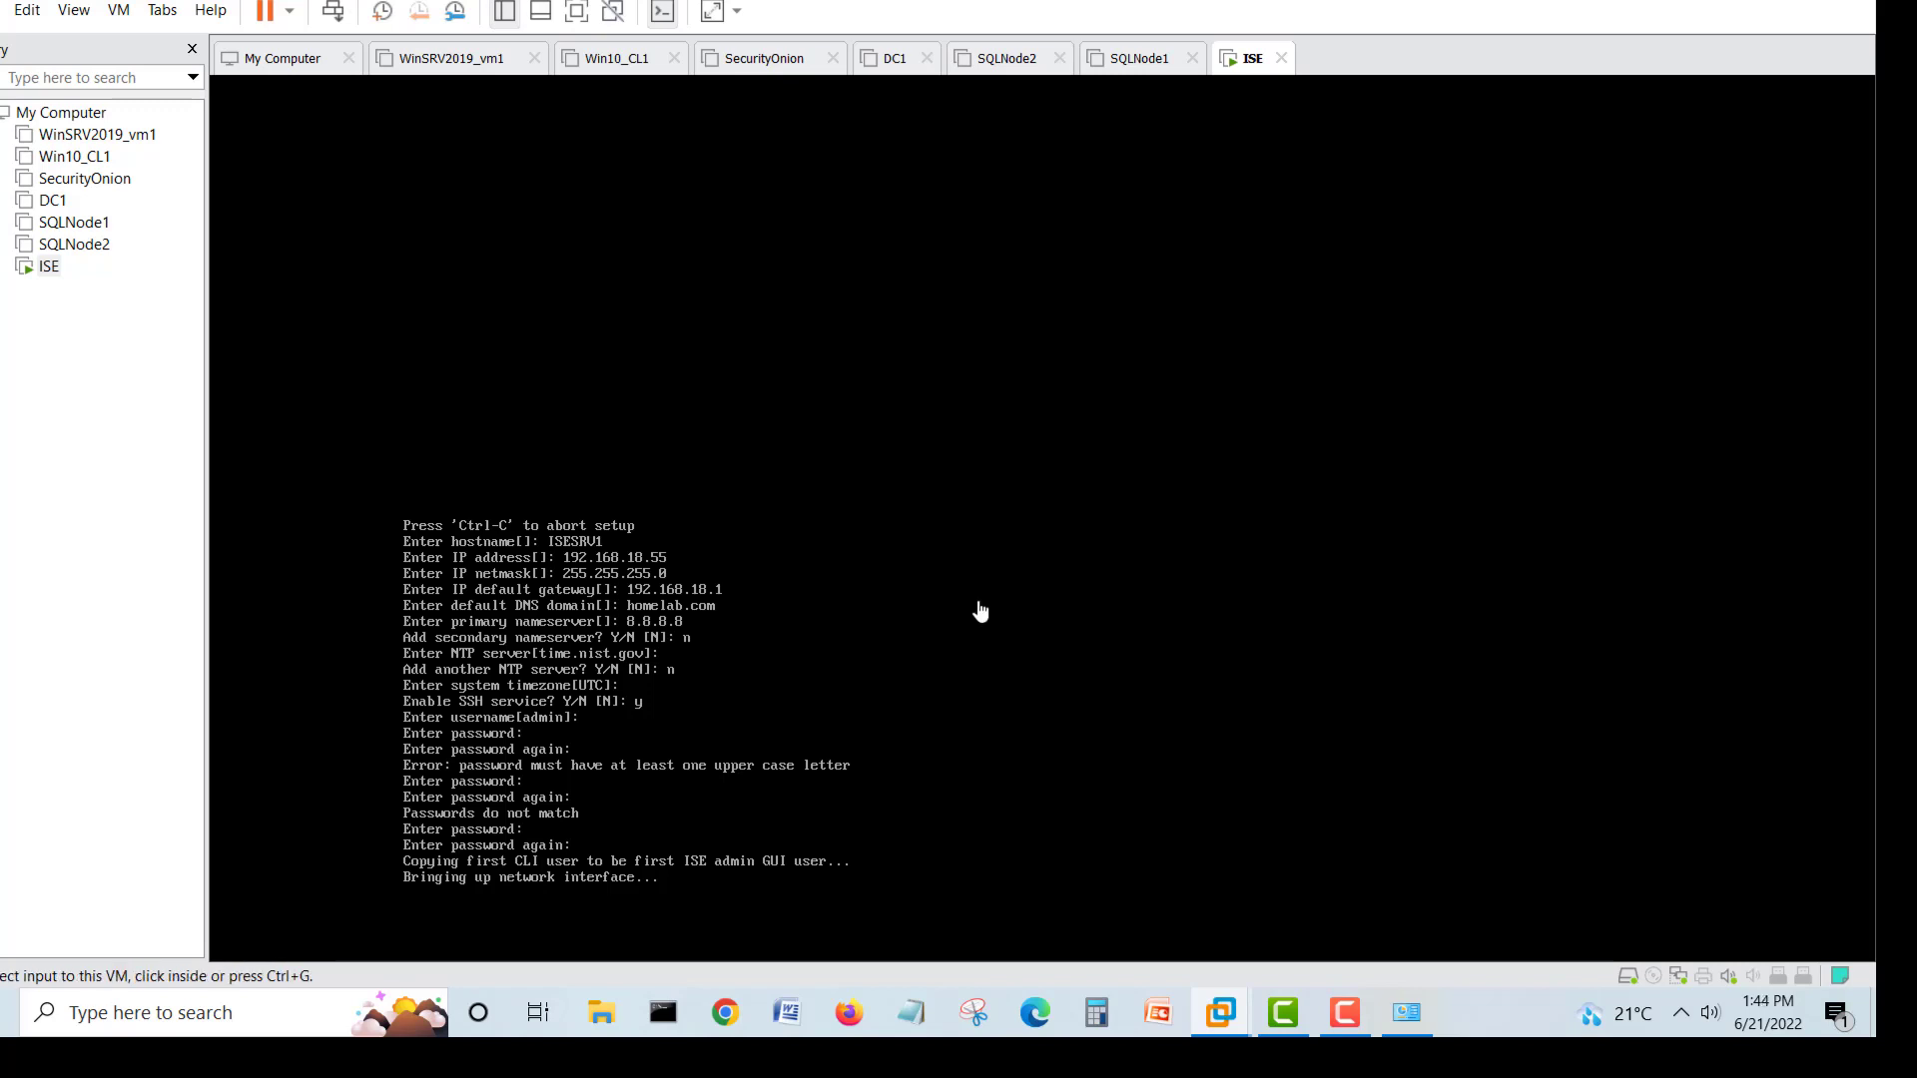
{"action": "left_click", "coordinate": [663, 1013]}
{"action": "left_click_drag", "start_coordinate": [541, 155], "coordinate": [1148, 68]}
{"action": "left_click", "coordinate": [882, 277]}
{"action": "type", "text": "pin"}
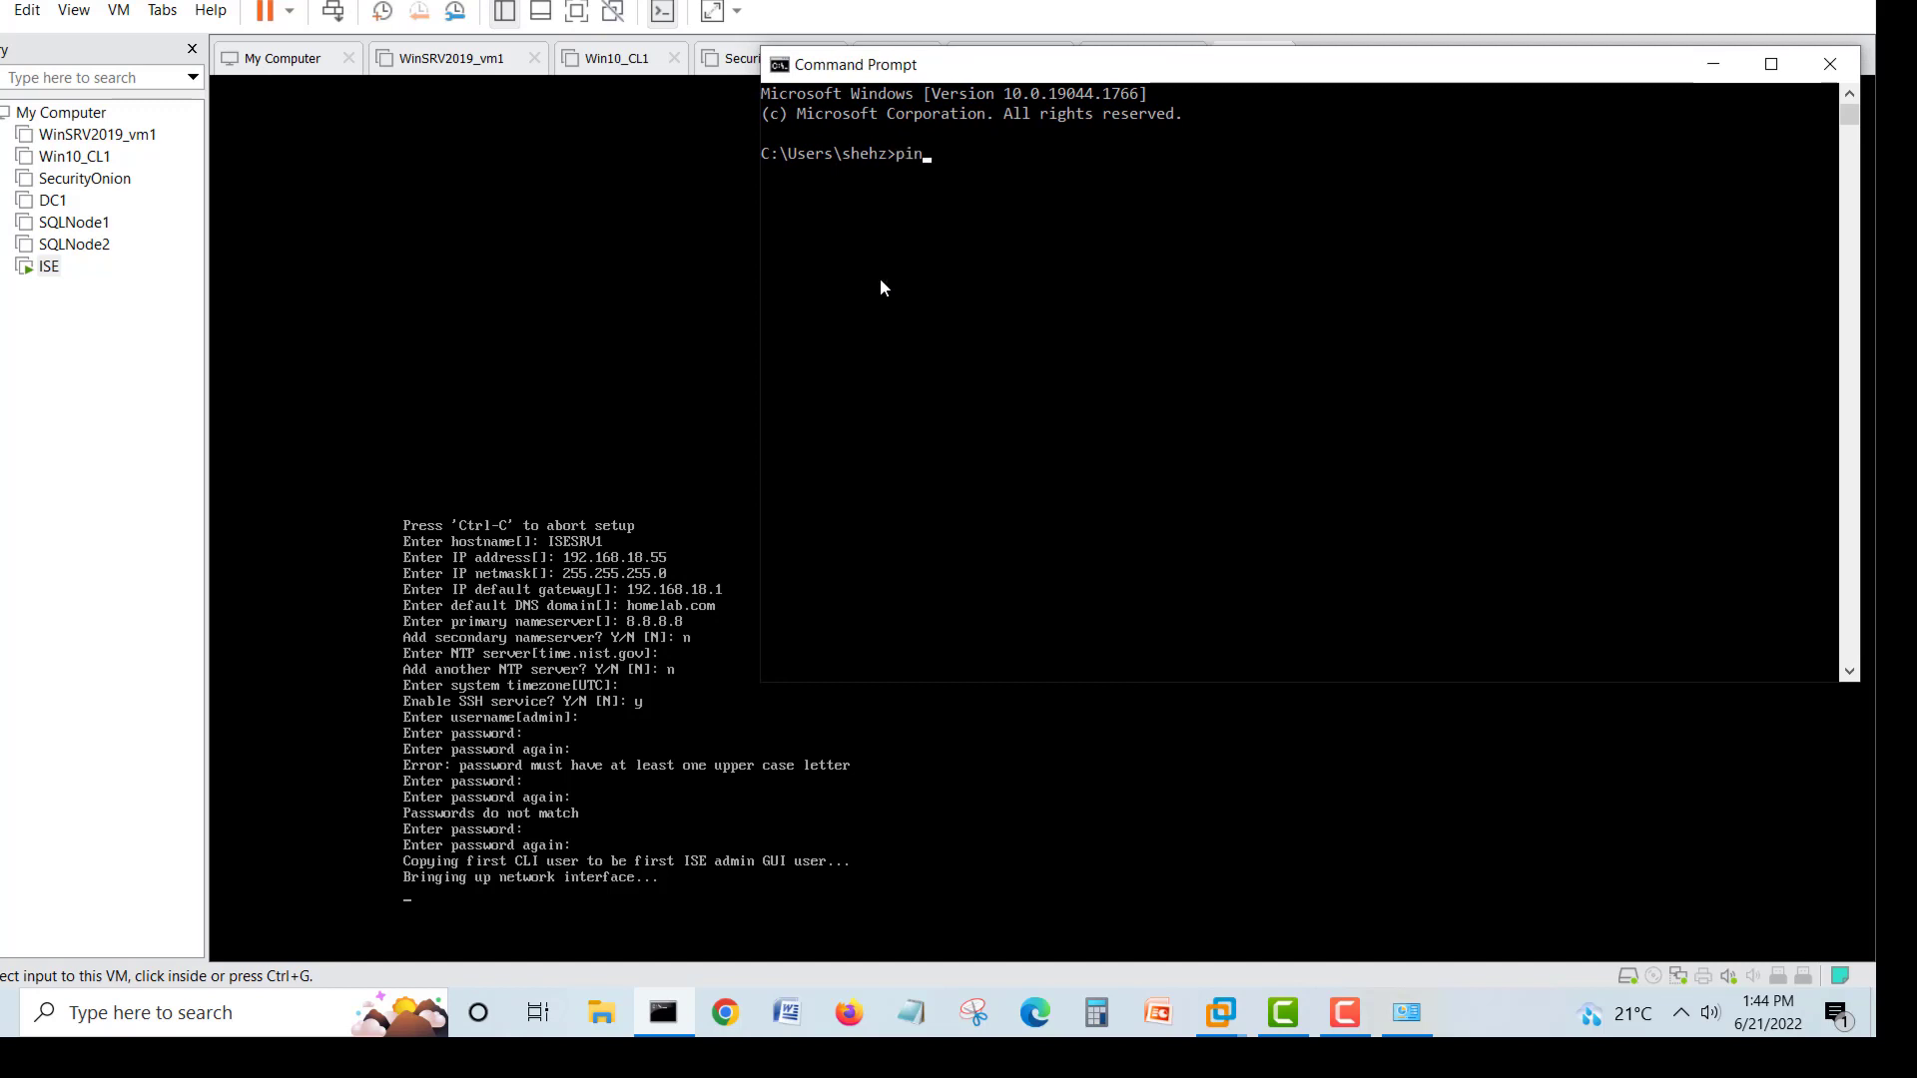
{"action": "type", "text": "g 192.168.18.55 -t"}
{"action": "key", "text": "Return"}
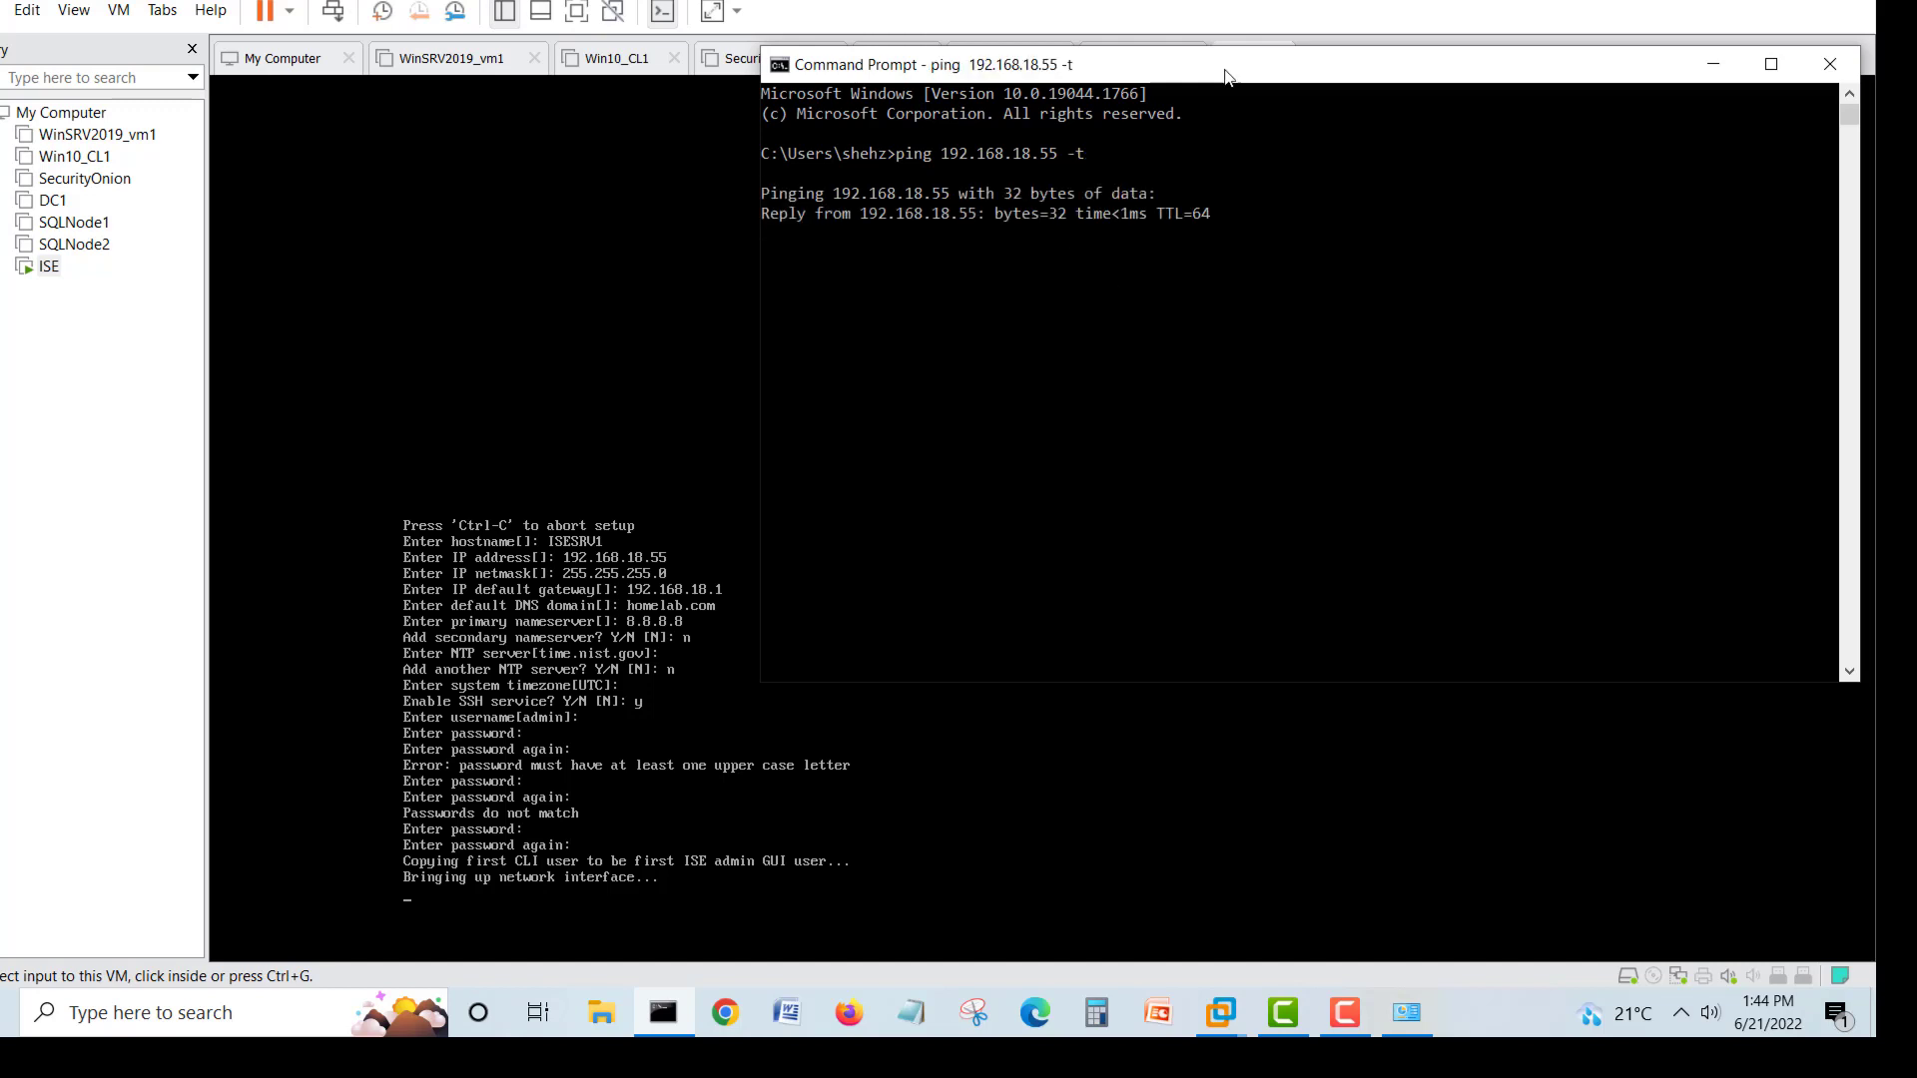
Step: Shrink and reposition the Command Prompt window so that it does not cover the appliance's setup output
{"action": "left_click_drag", "start_coordinate": [1180, 68], "coordinate": [1187, 34]}
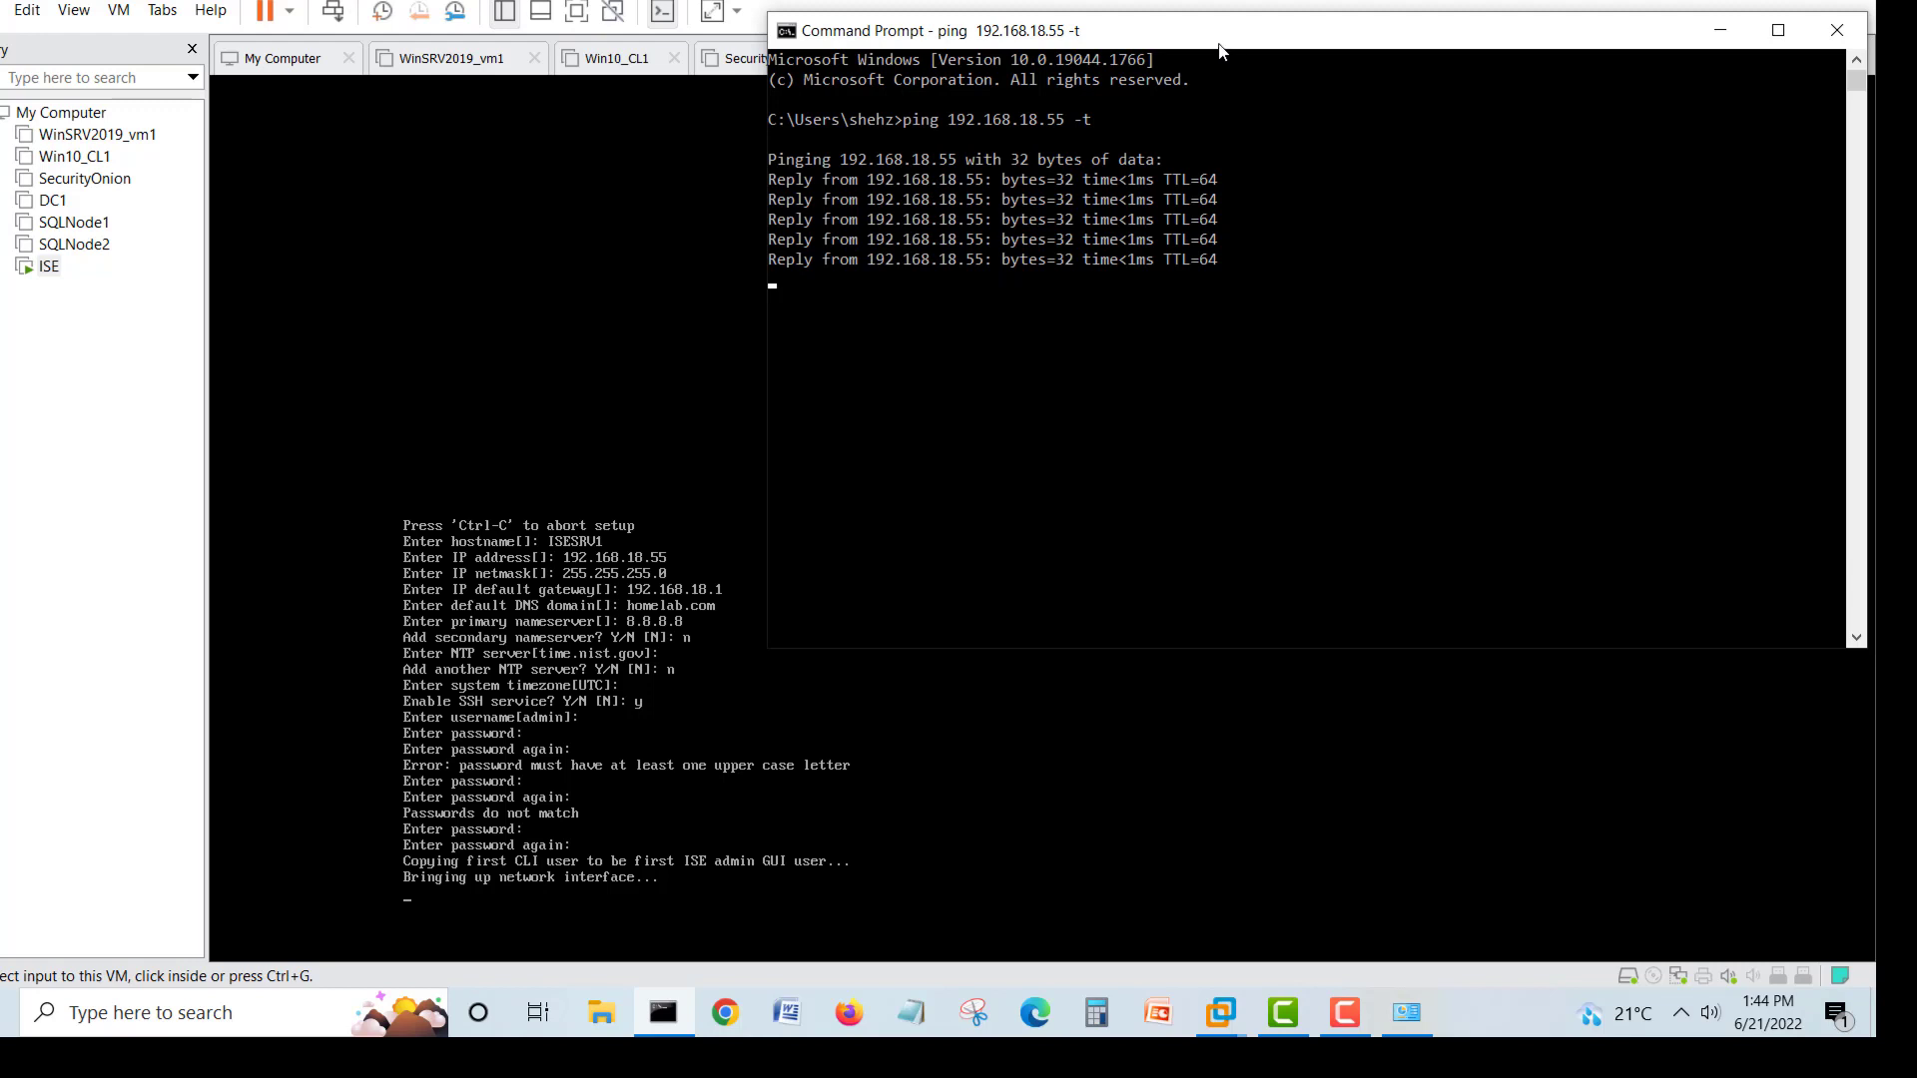
{"action": "left_click_drag", "start_coordinate": [1219, 50], "coordinate": [1161, 76]}
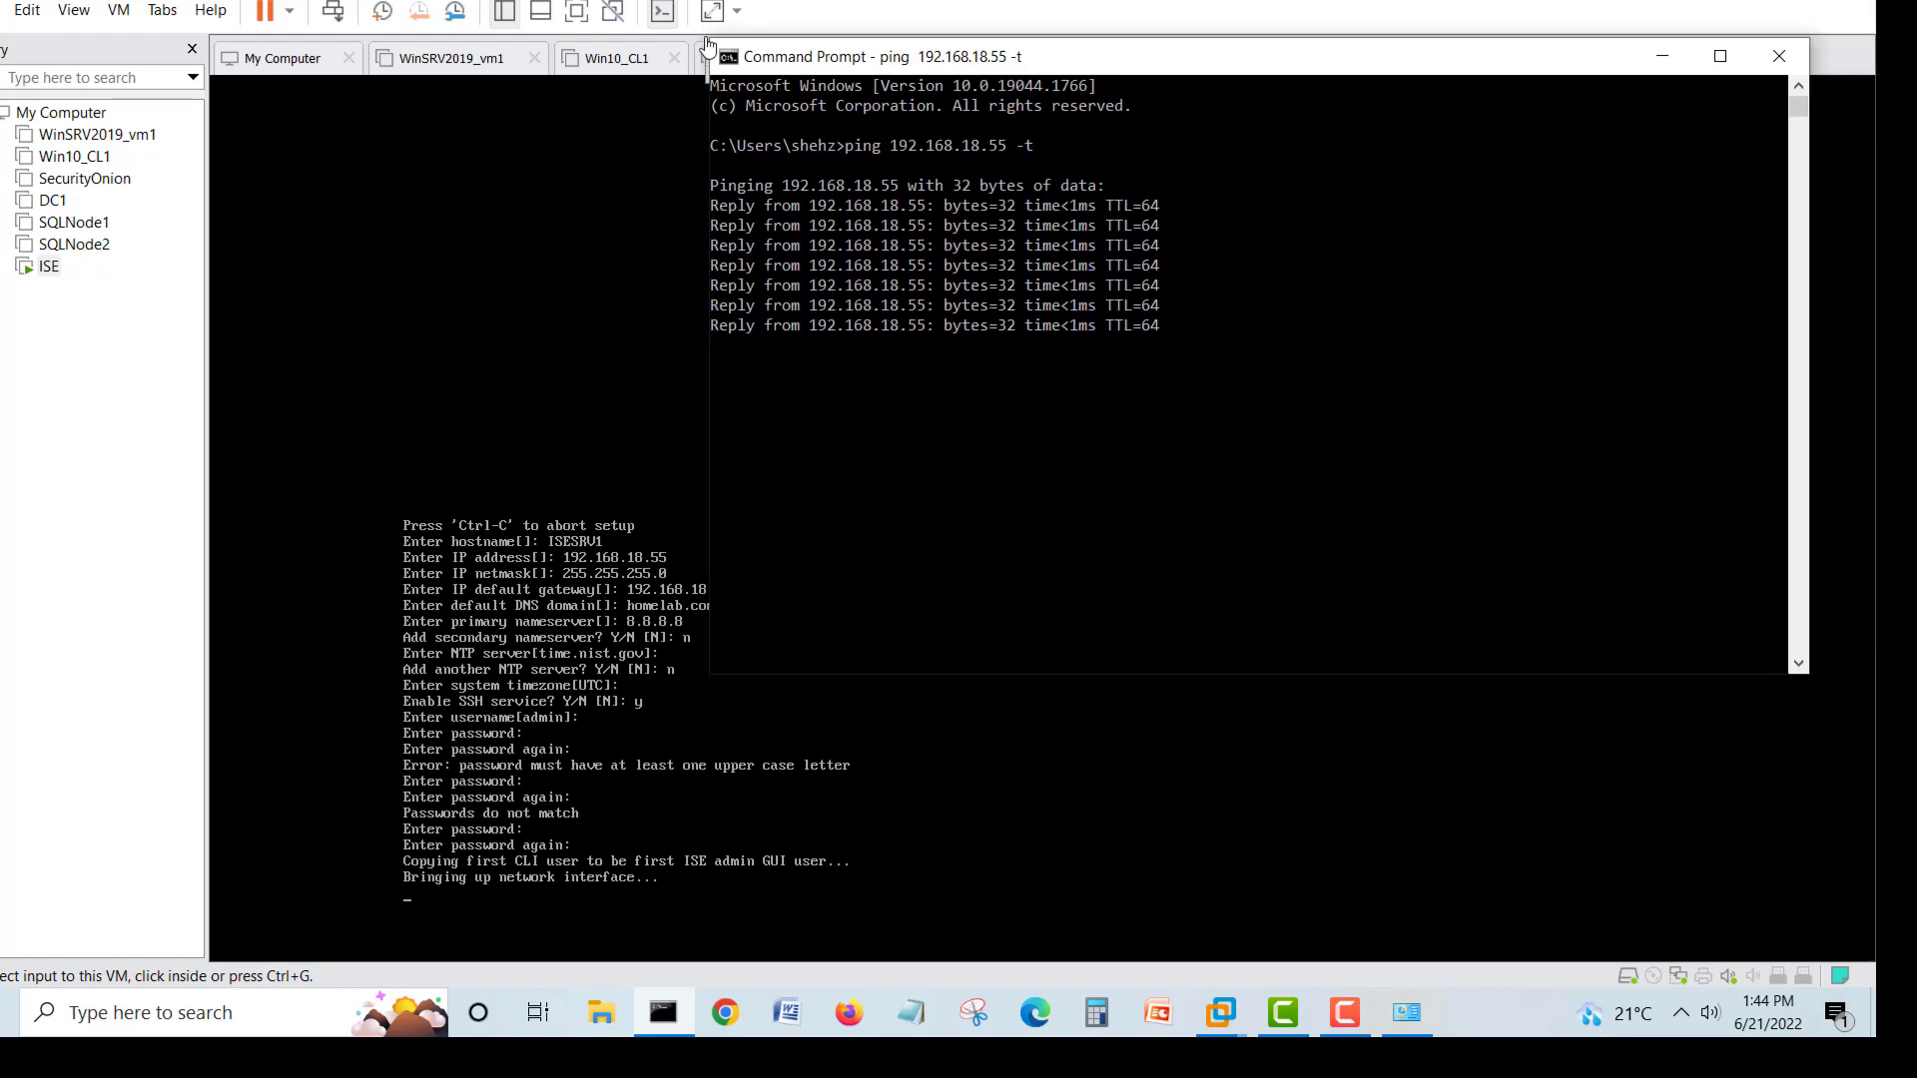
{"action": "left_click_drag", "start_coordinate": [708, 45], "coordinate": [909, 148]}
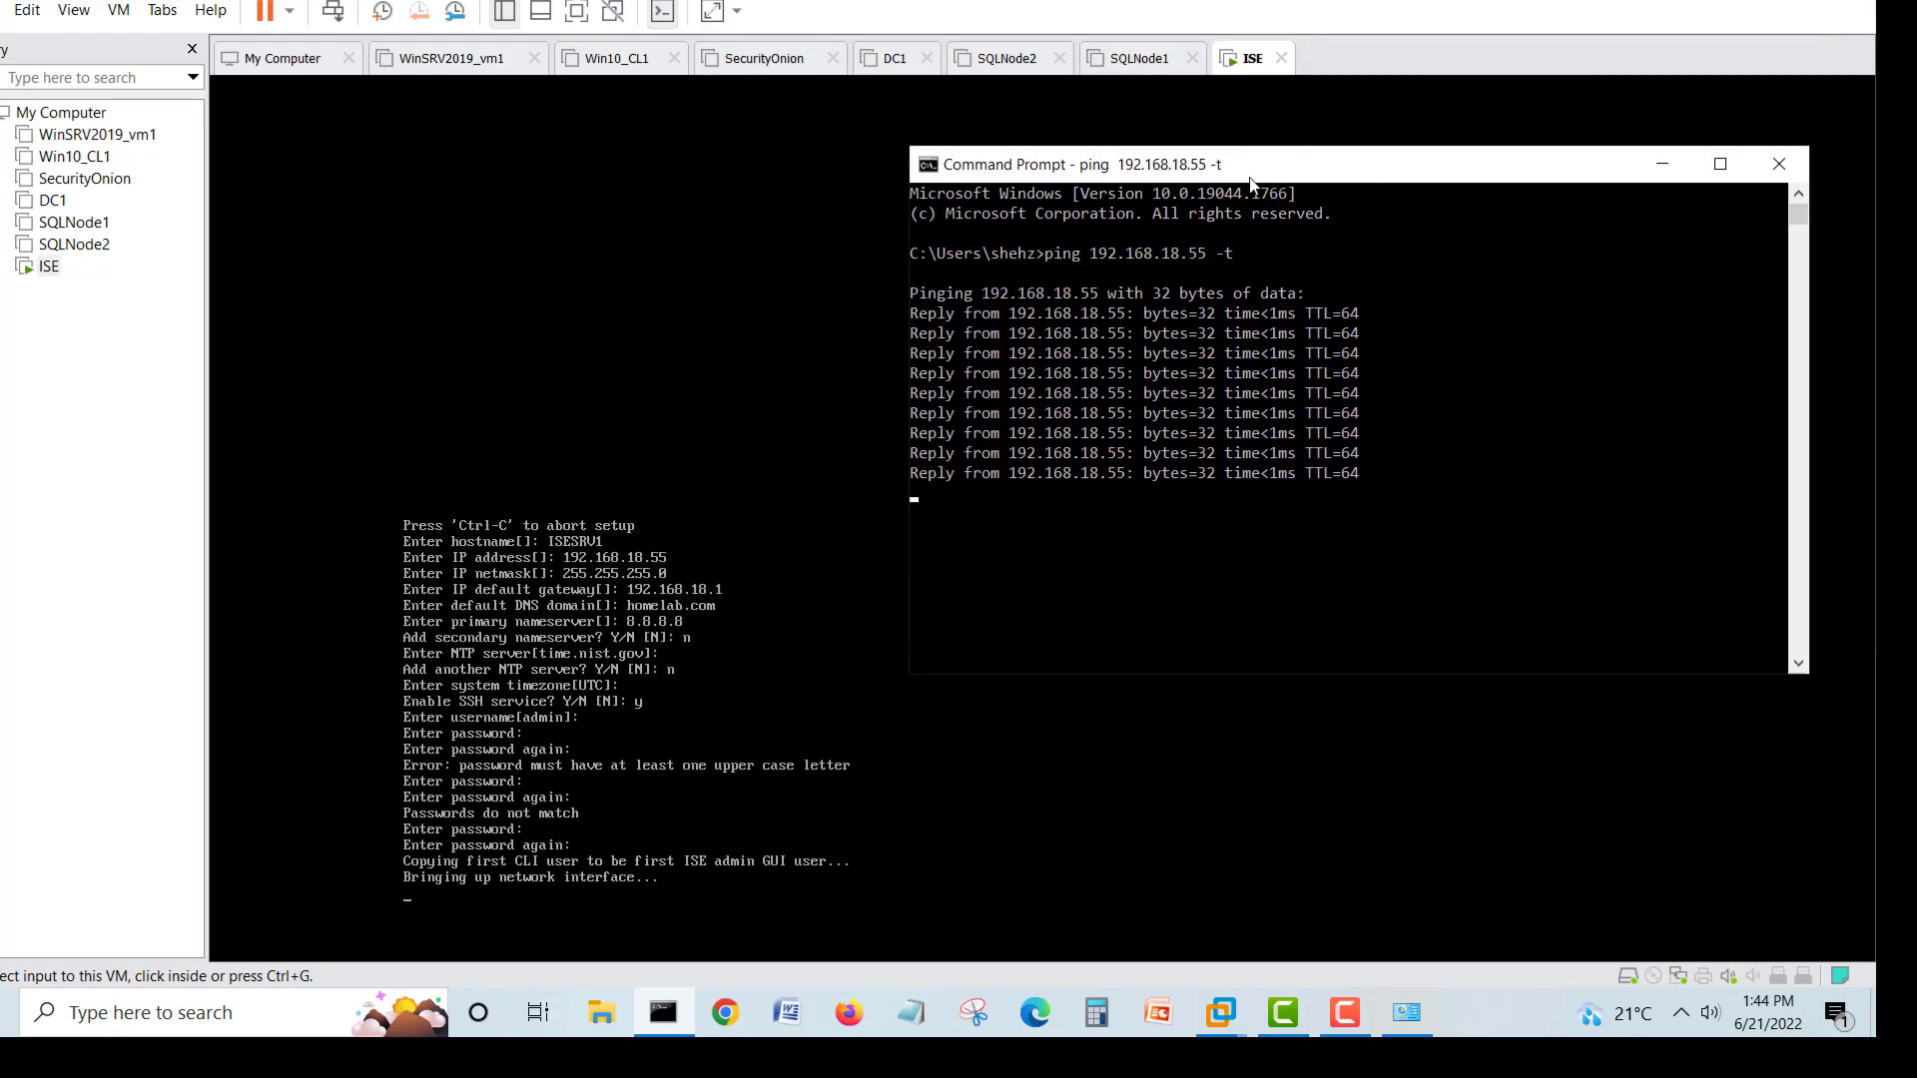
{"action": "left_click_drag", "start_coordinate": [1250, 179], "coordinate": [1246, 140]}
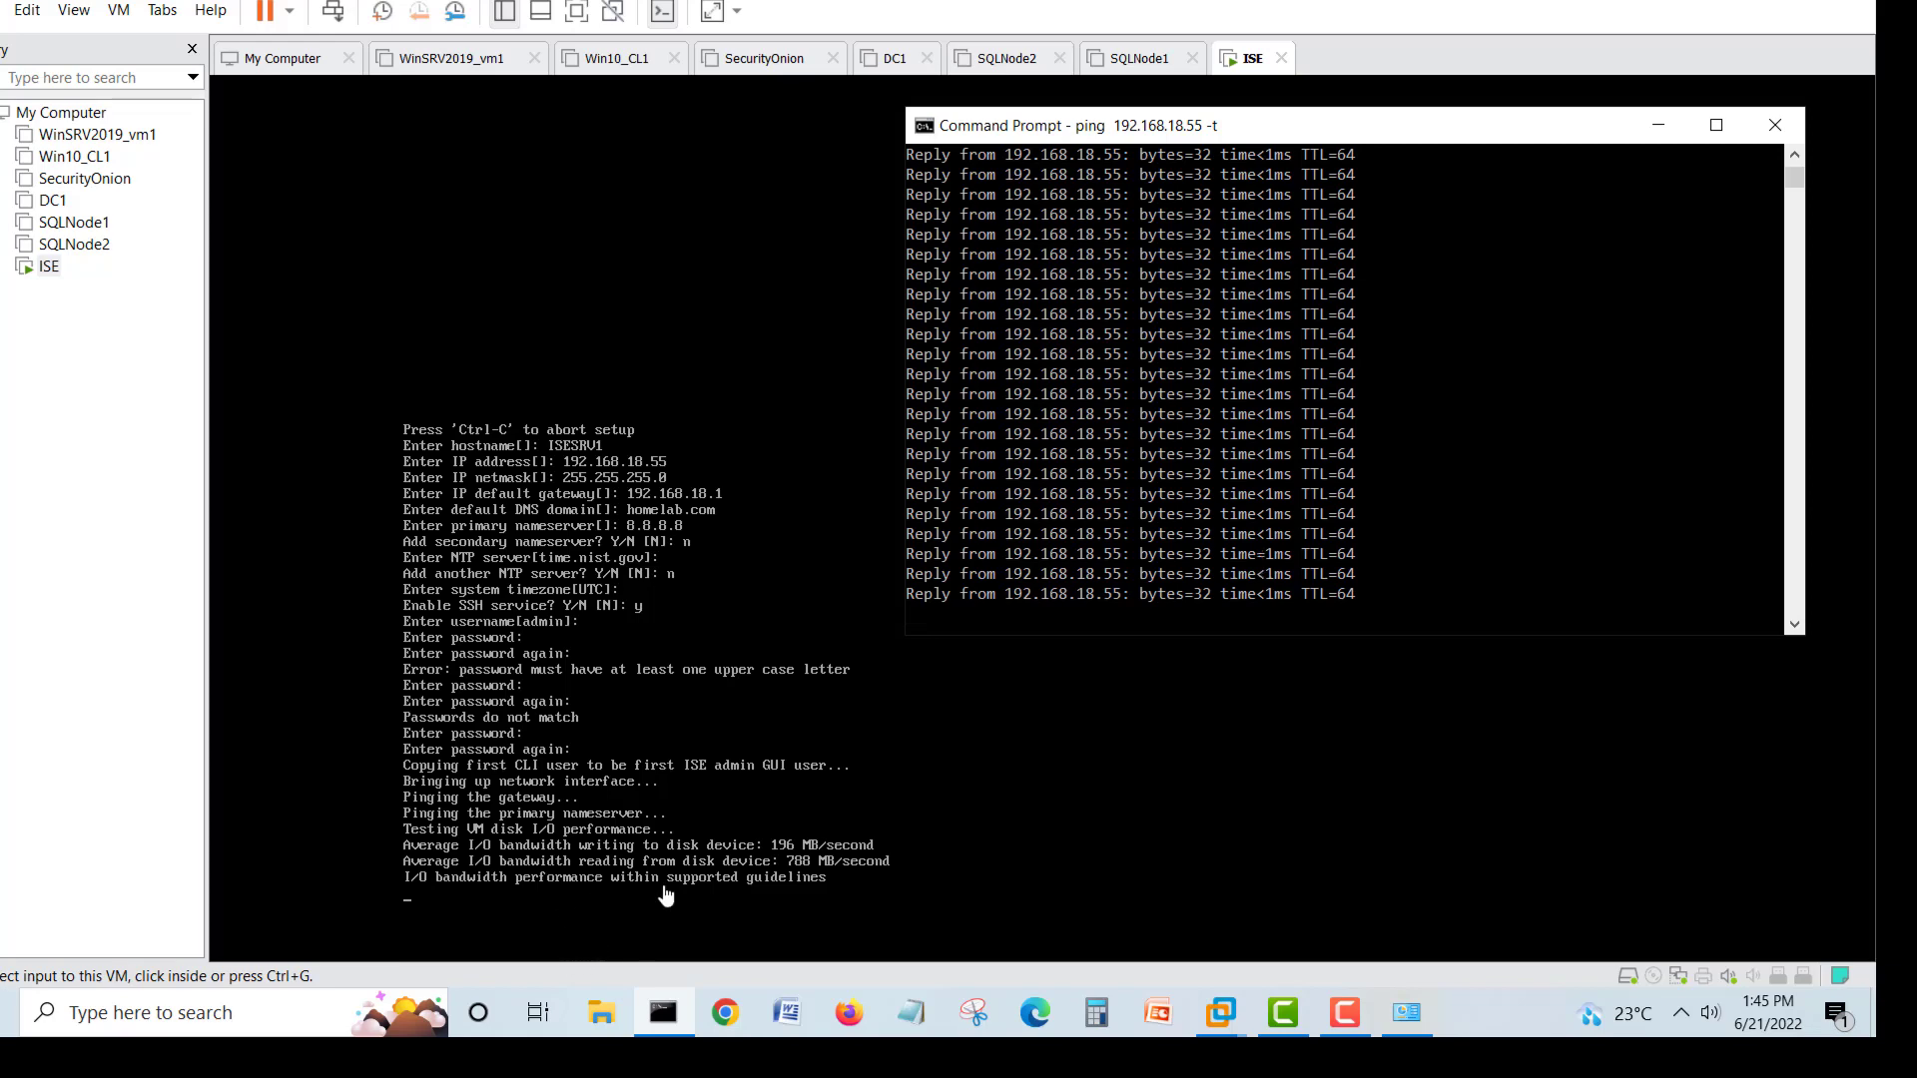
Step: Check the host's CPU and memory usage in Task Manager, and close it
{"action": "right_click", "coordinate": [1514, 1014]}
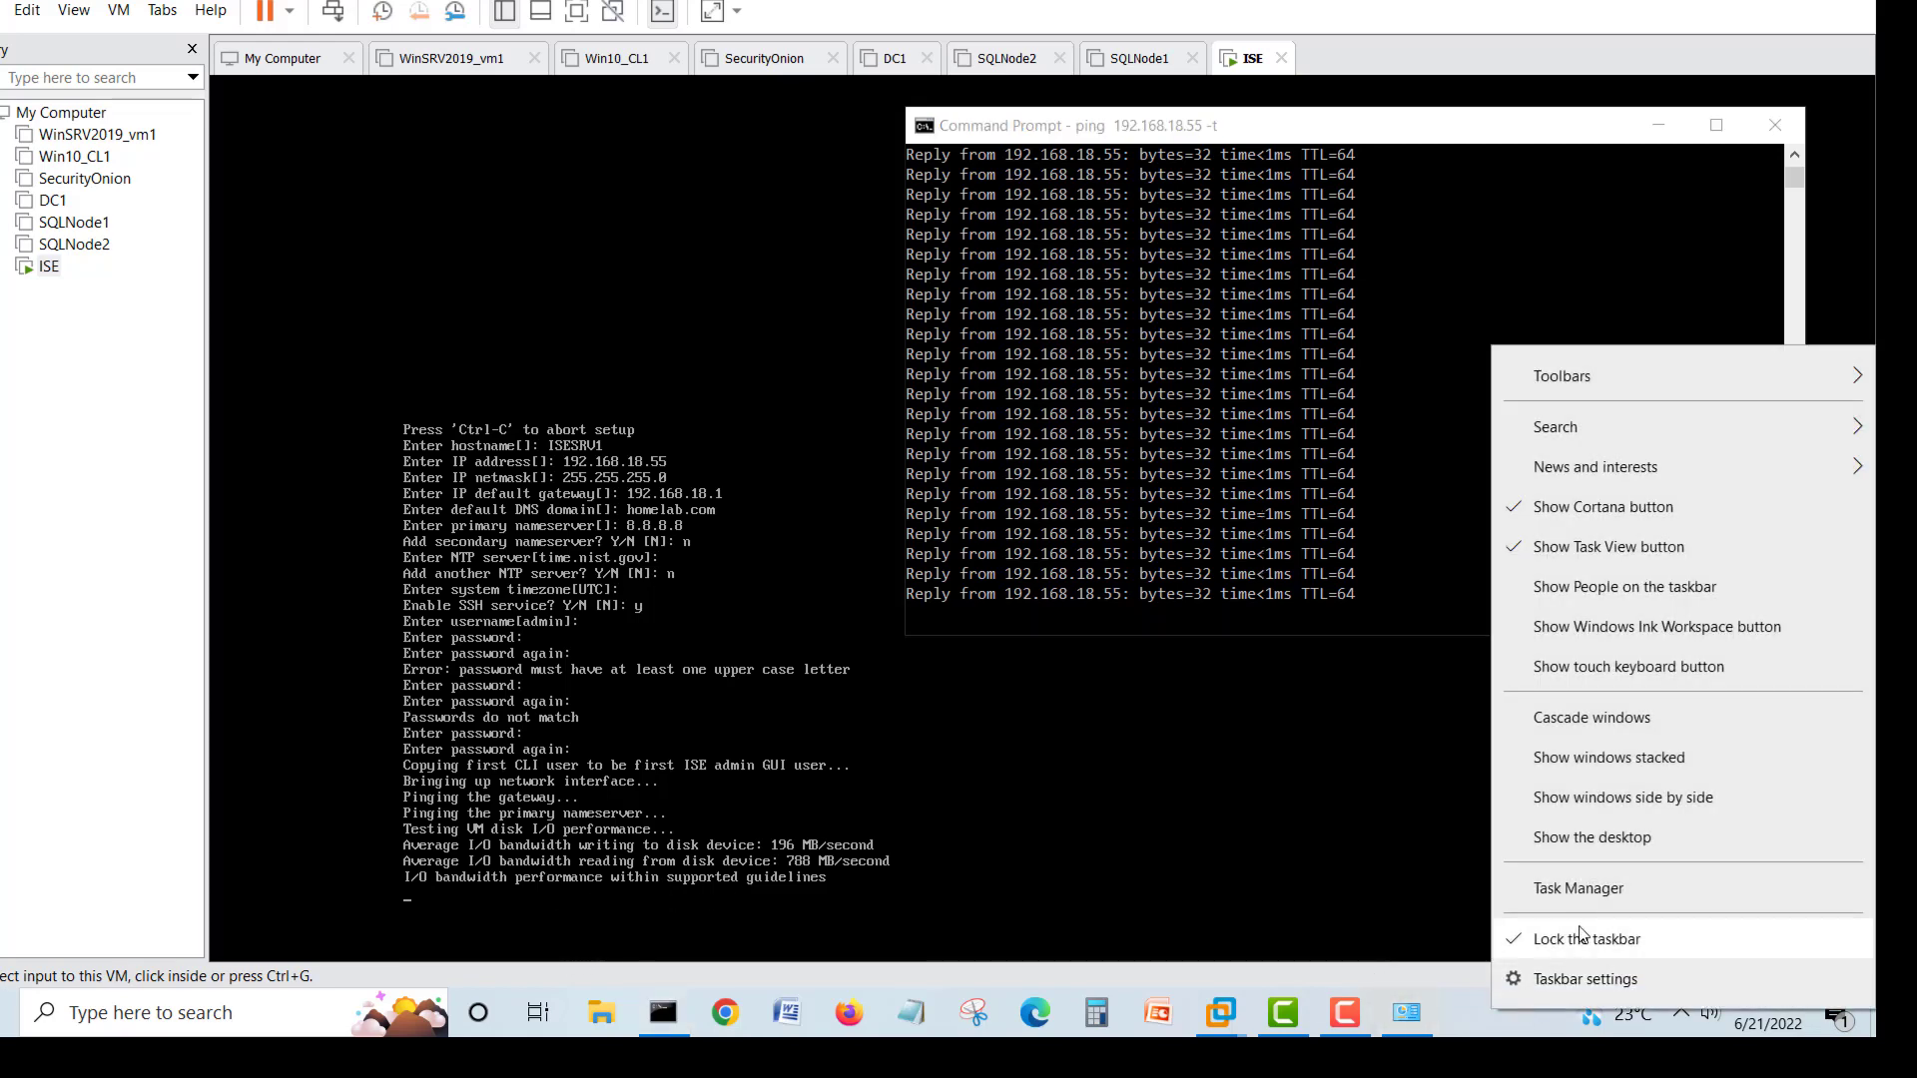
{"action": "left_click", "coordinate": [1583, 894]}
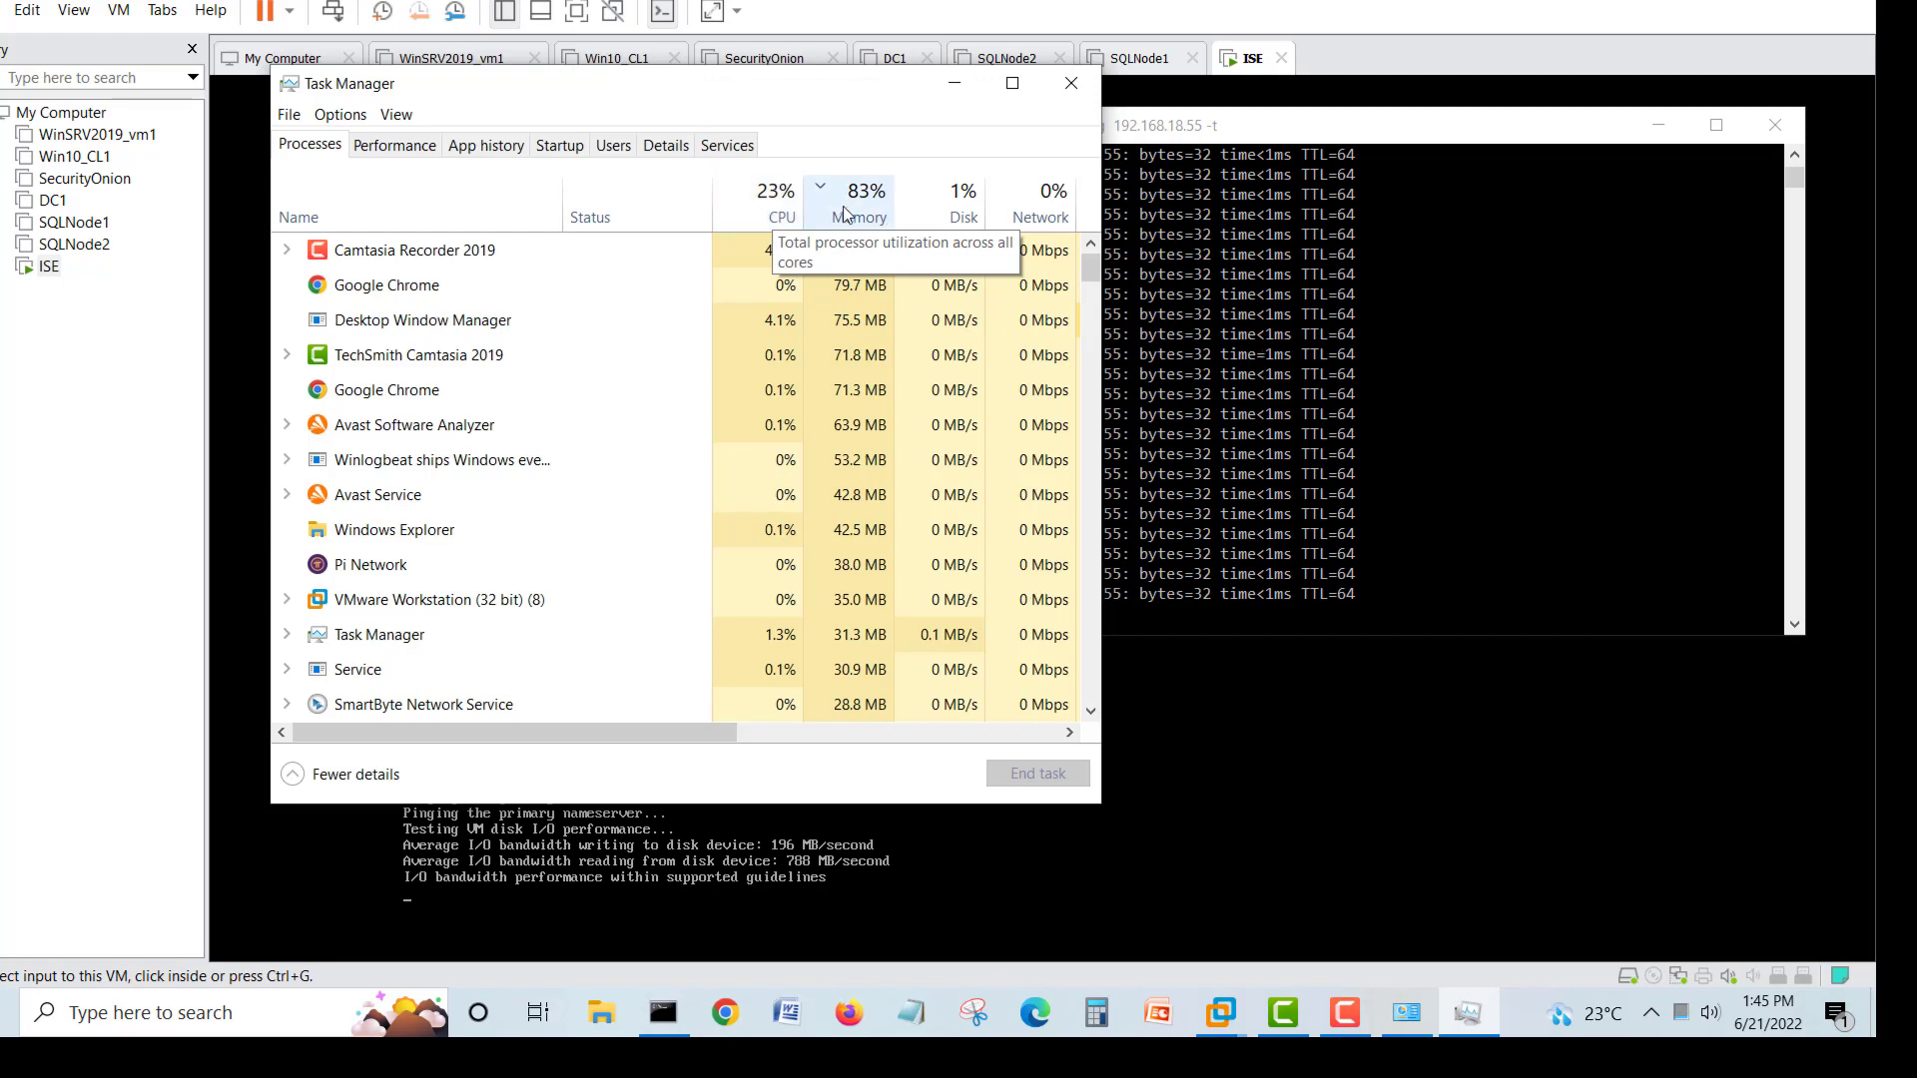
{"action": "left_click", "coordinate": [1066, 96]}
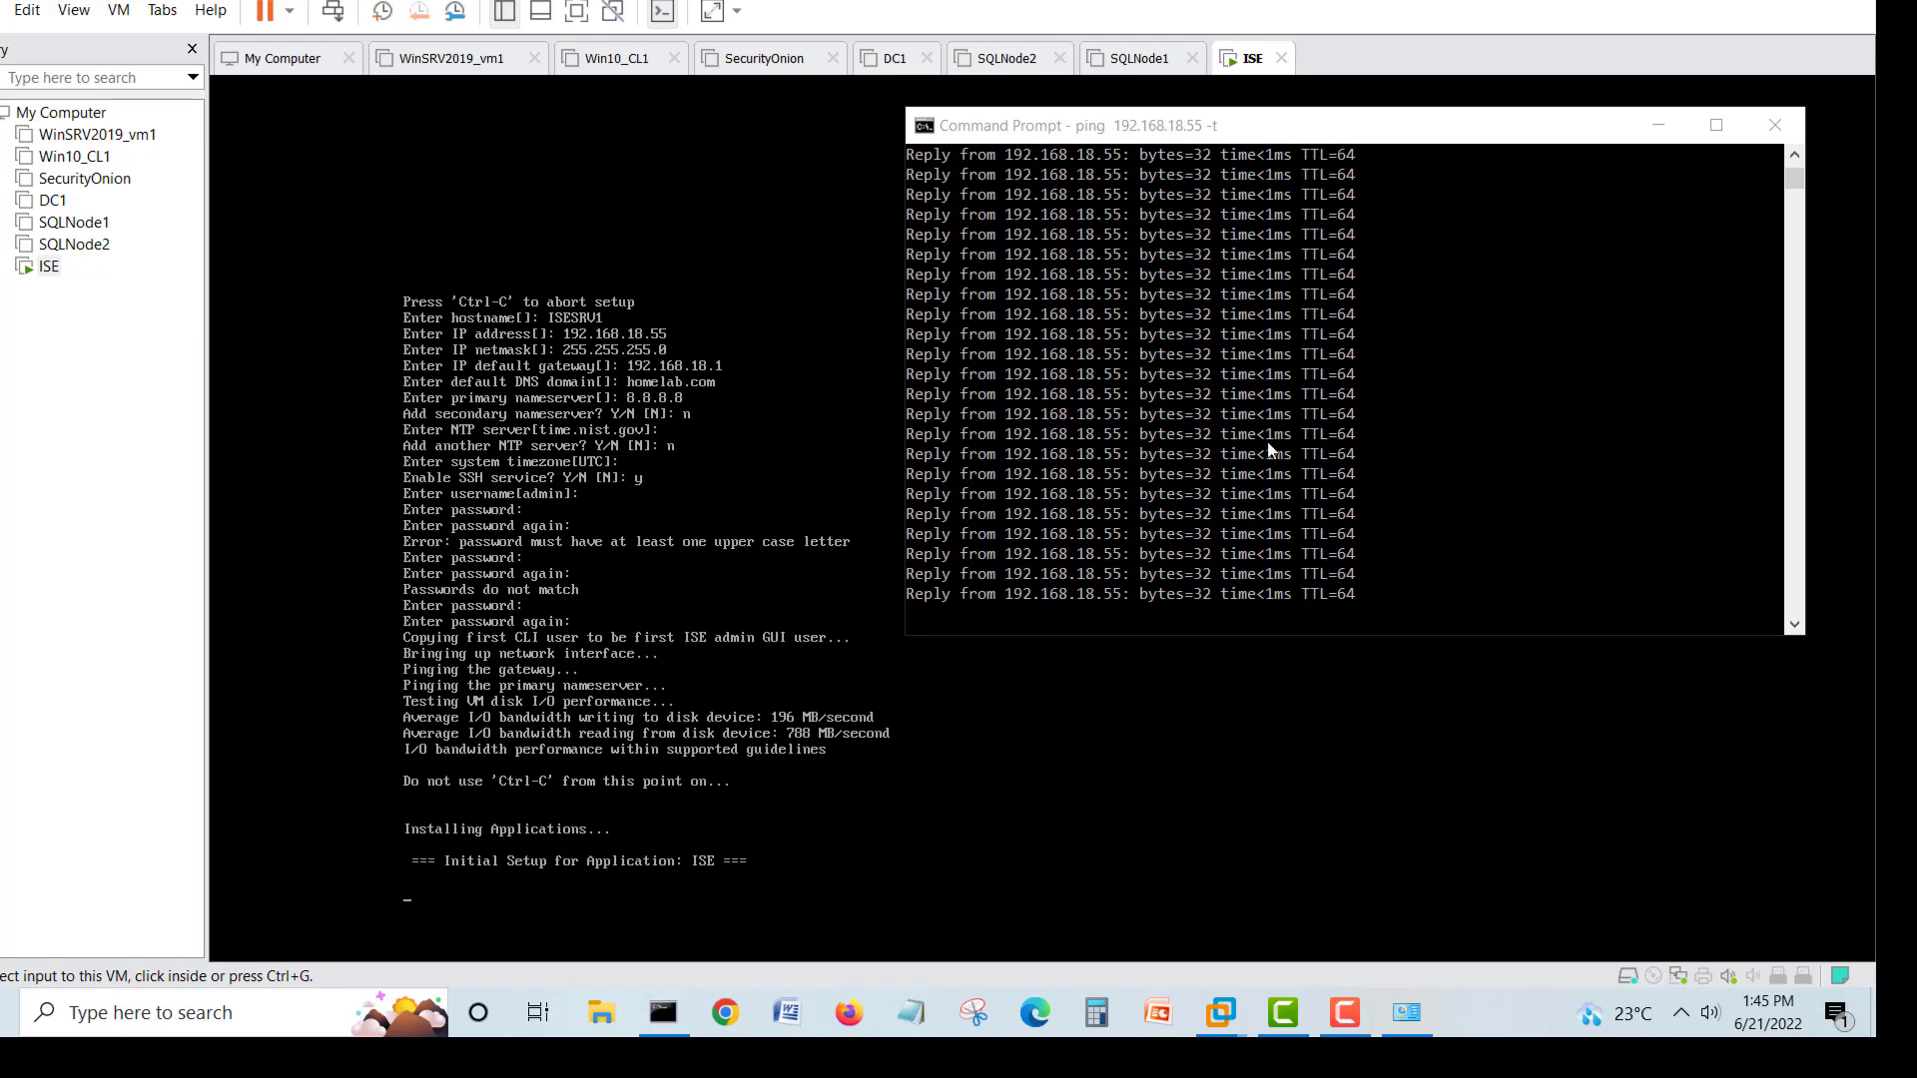
Step: Narrow the Command Prompt window and place it beside the ISE setup output
{"action": "left_click_drag", "start_coordinate": [1193, 132], "coordinate": [1292, 523]}
{"action": "left_click_drag", "start_coordinate": [1248, 446], "coordinate": [1219, 124]}
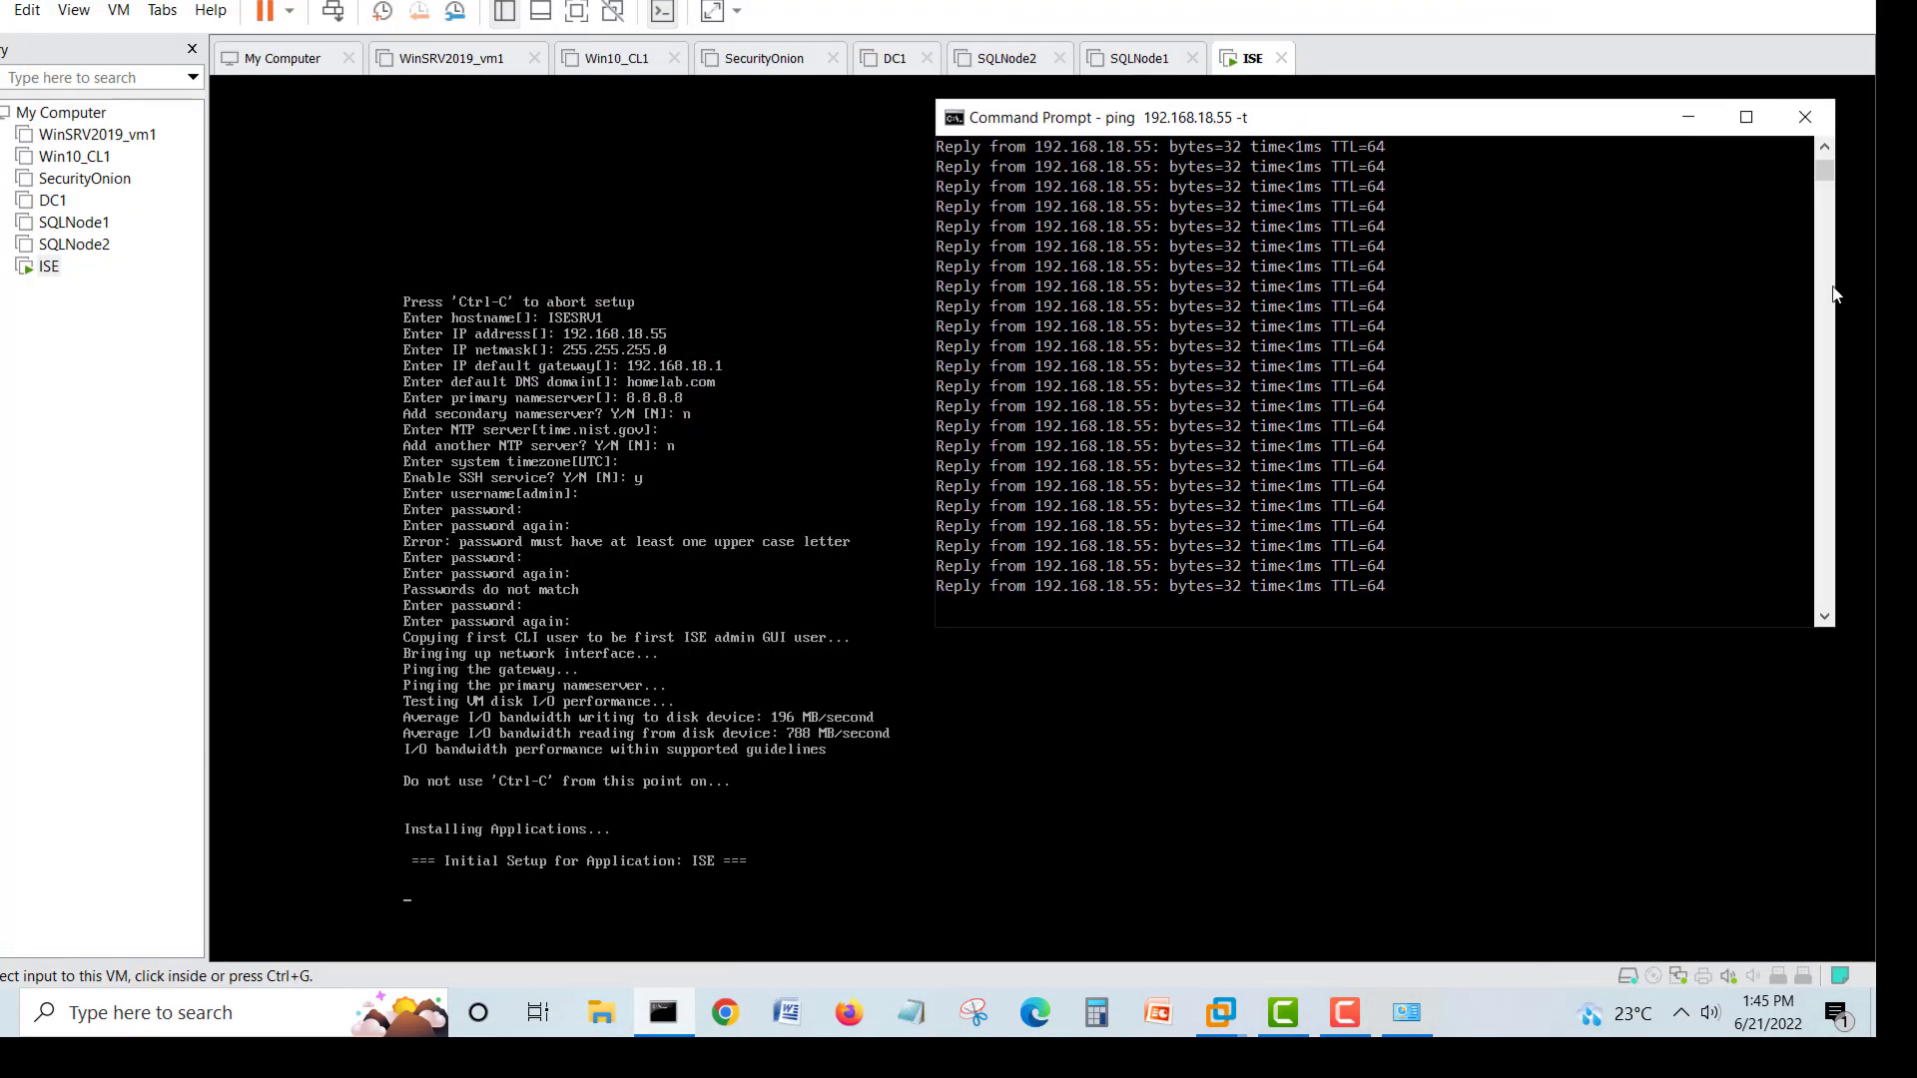
{"action": "left_click_drag", "start_coordinate": [1836, 295], "coordinate": [1588, 304]}
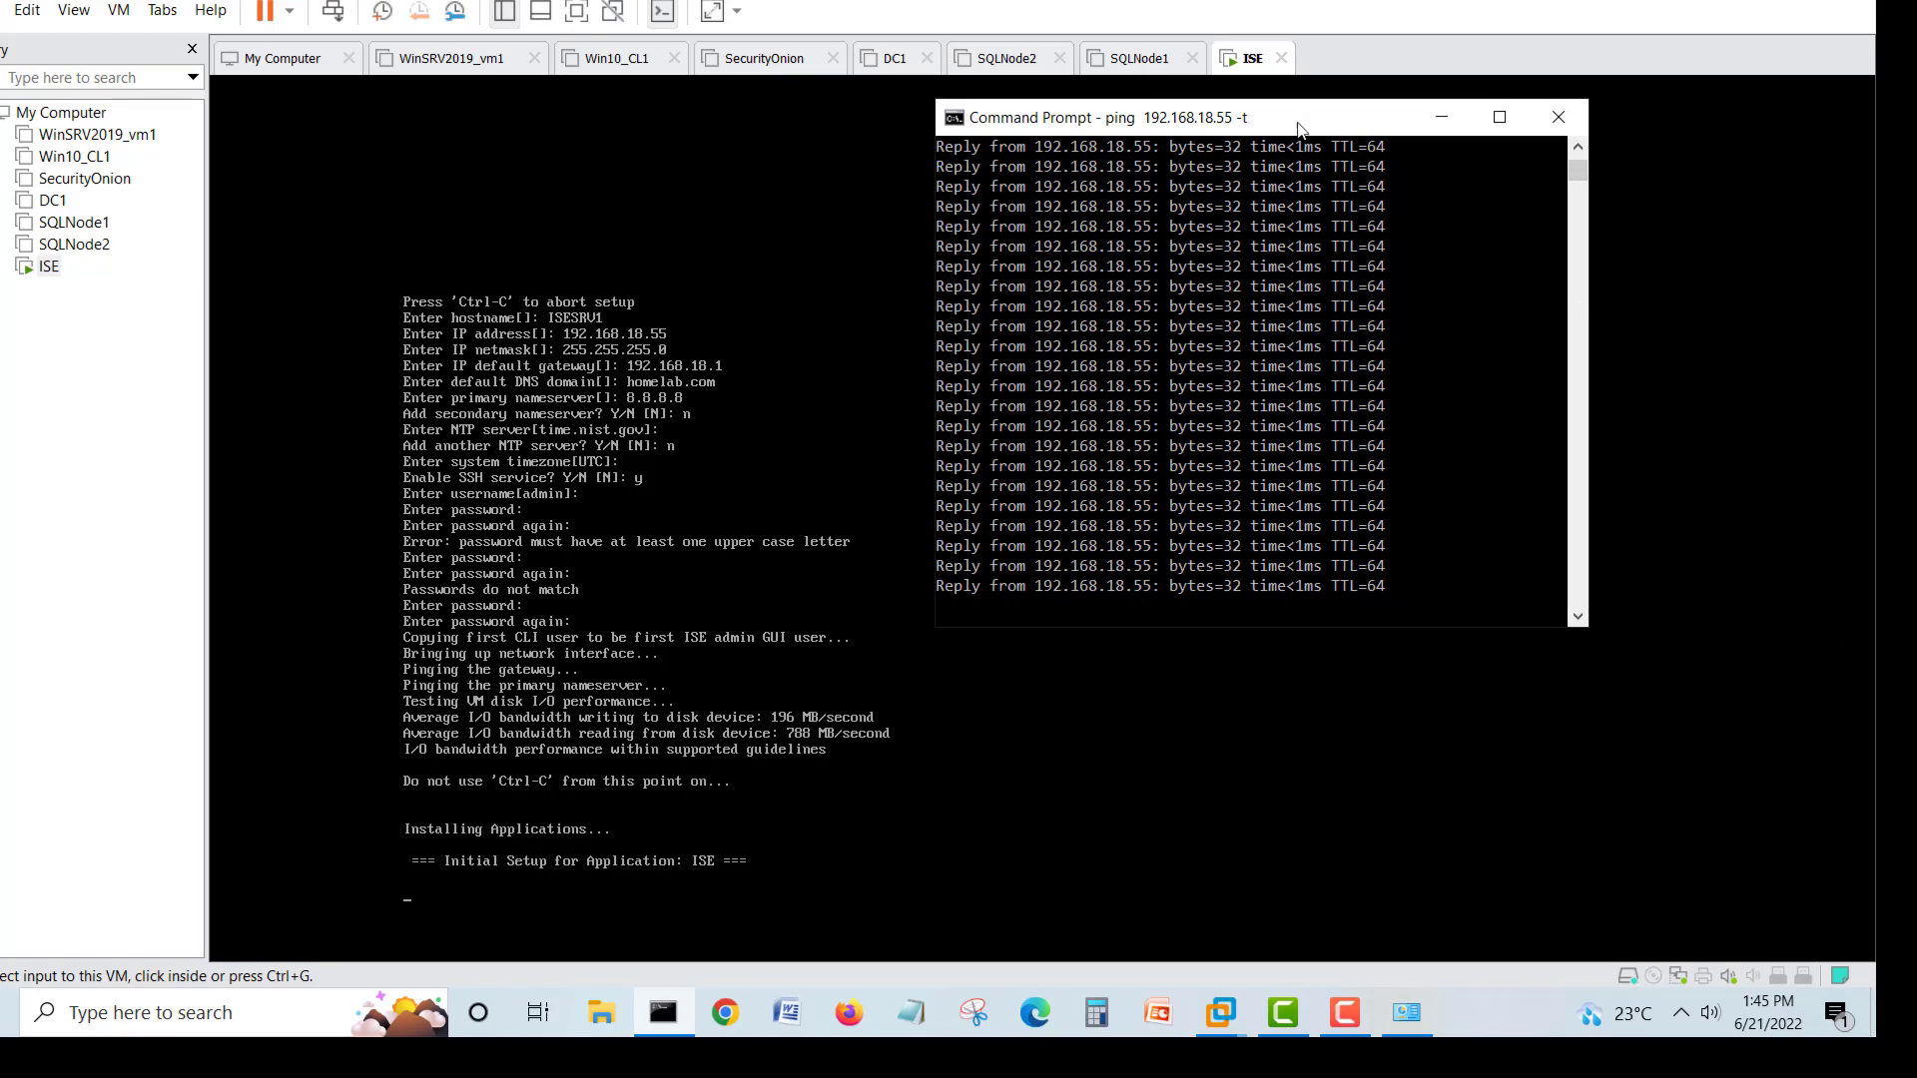
{"action": "left_click_drag", "start_coordinate": [1285, 117], "coordinate": [1440, 153]}
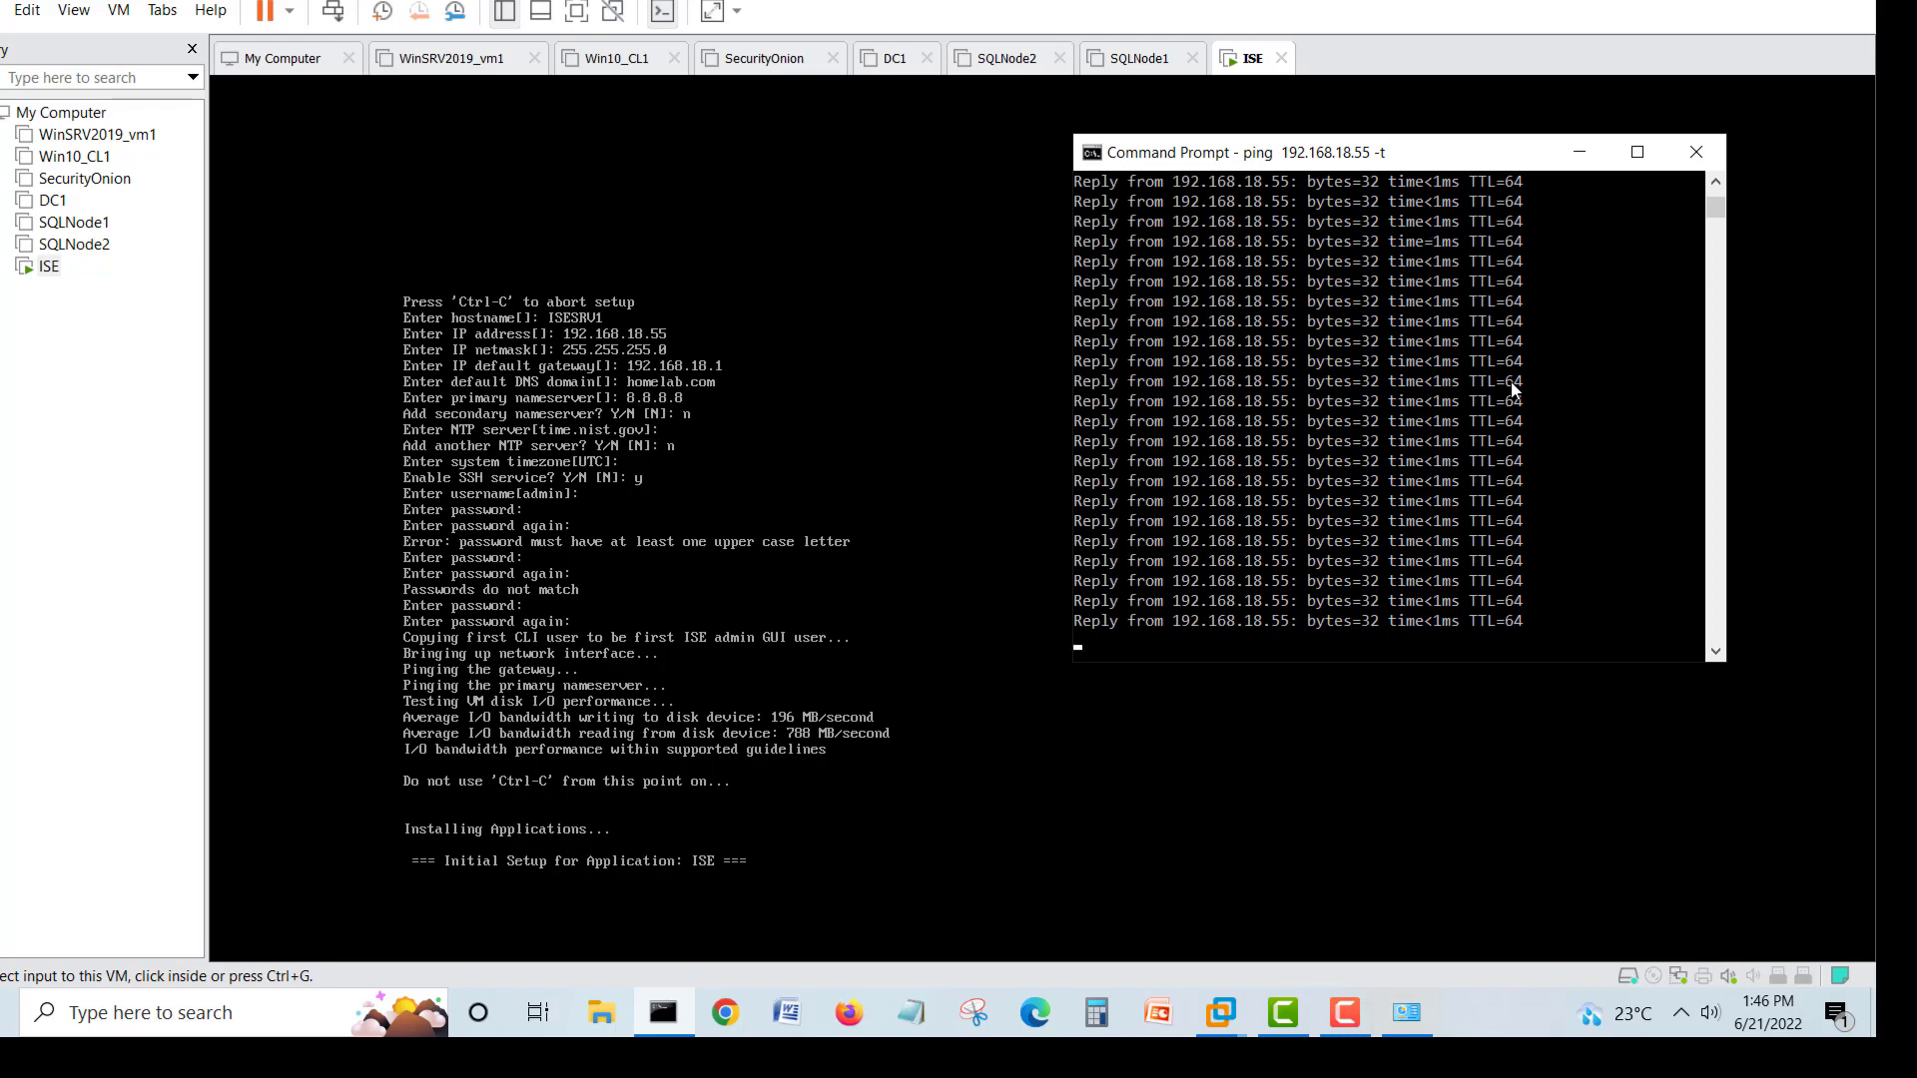
Step: Switch to Chrome and try to open the ISE web interface at 192.168.18.55
{"action": "left_click", "coordinate": [725, 1013]}
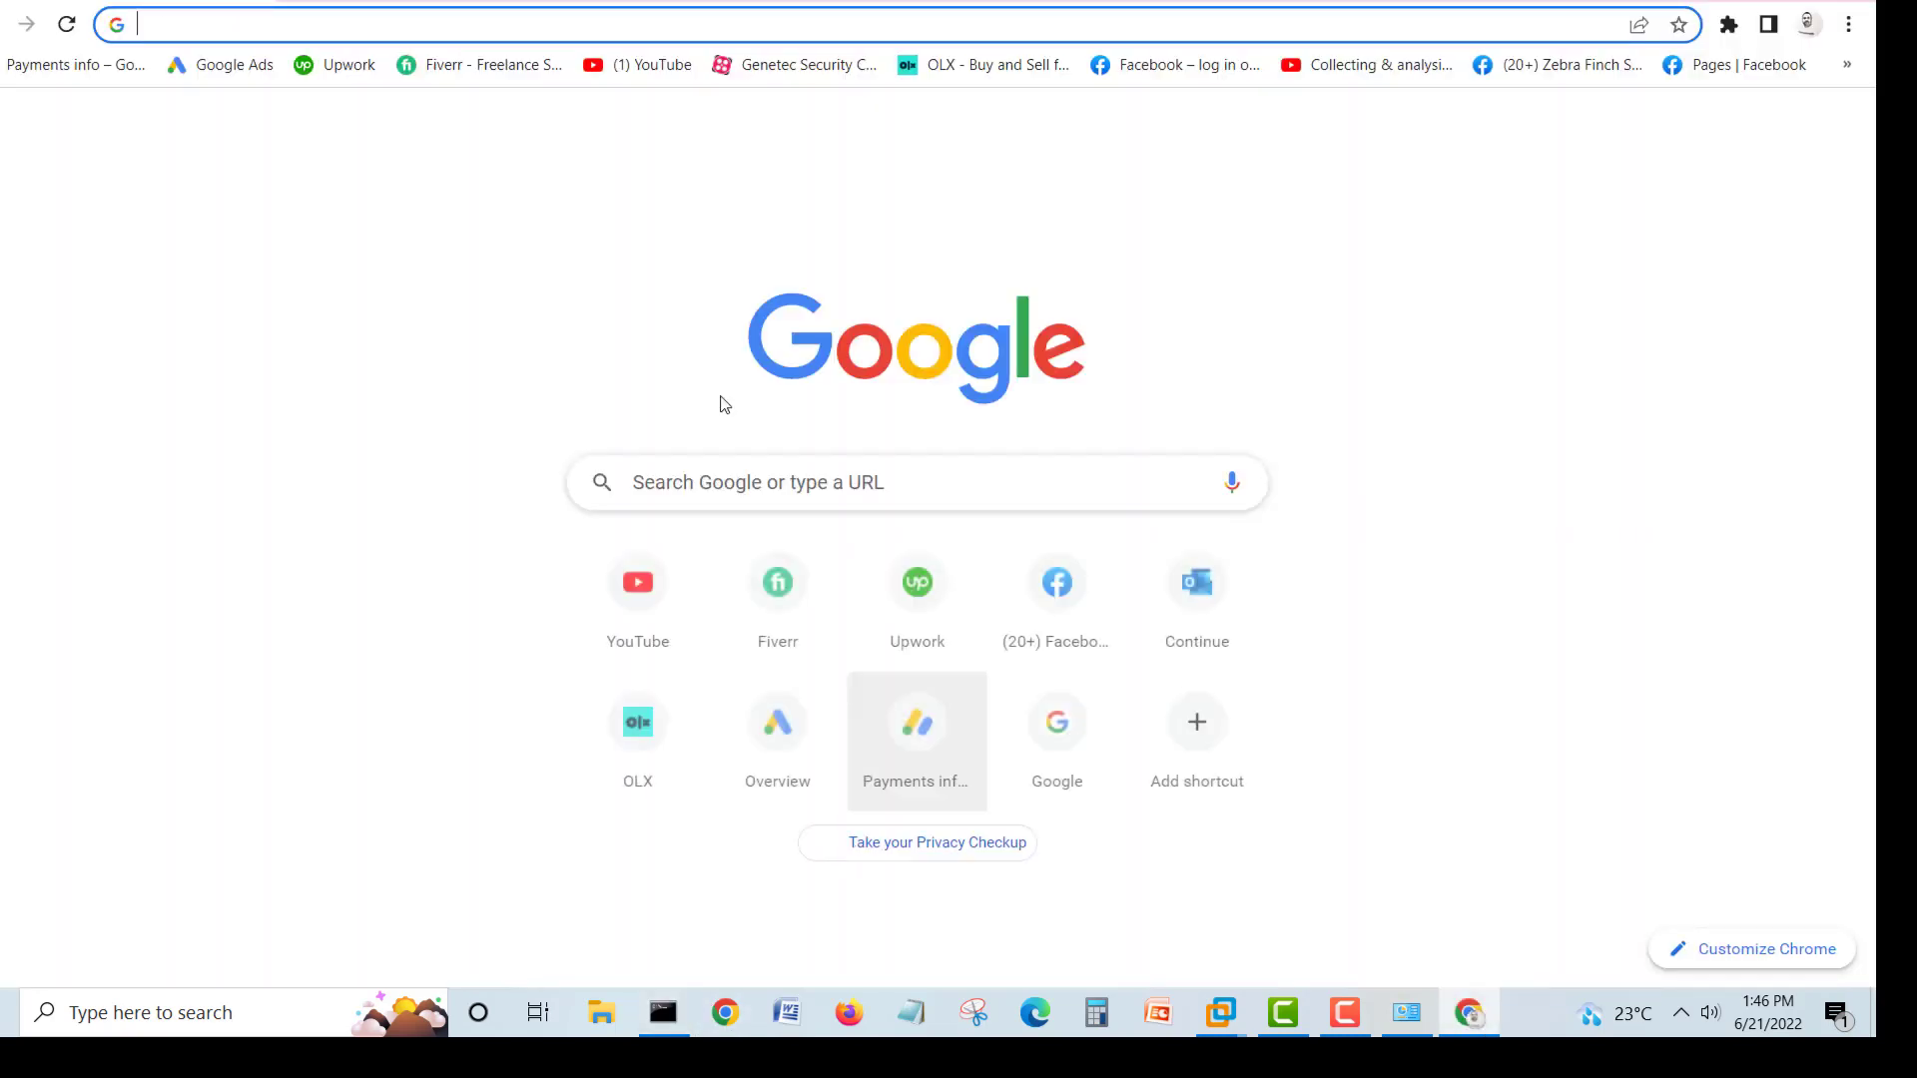
{"action": "left_click", "coordinate": [454, 25]}
{"action": "type", "text": "1"}
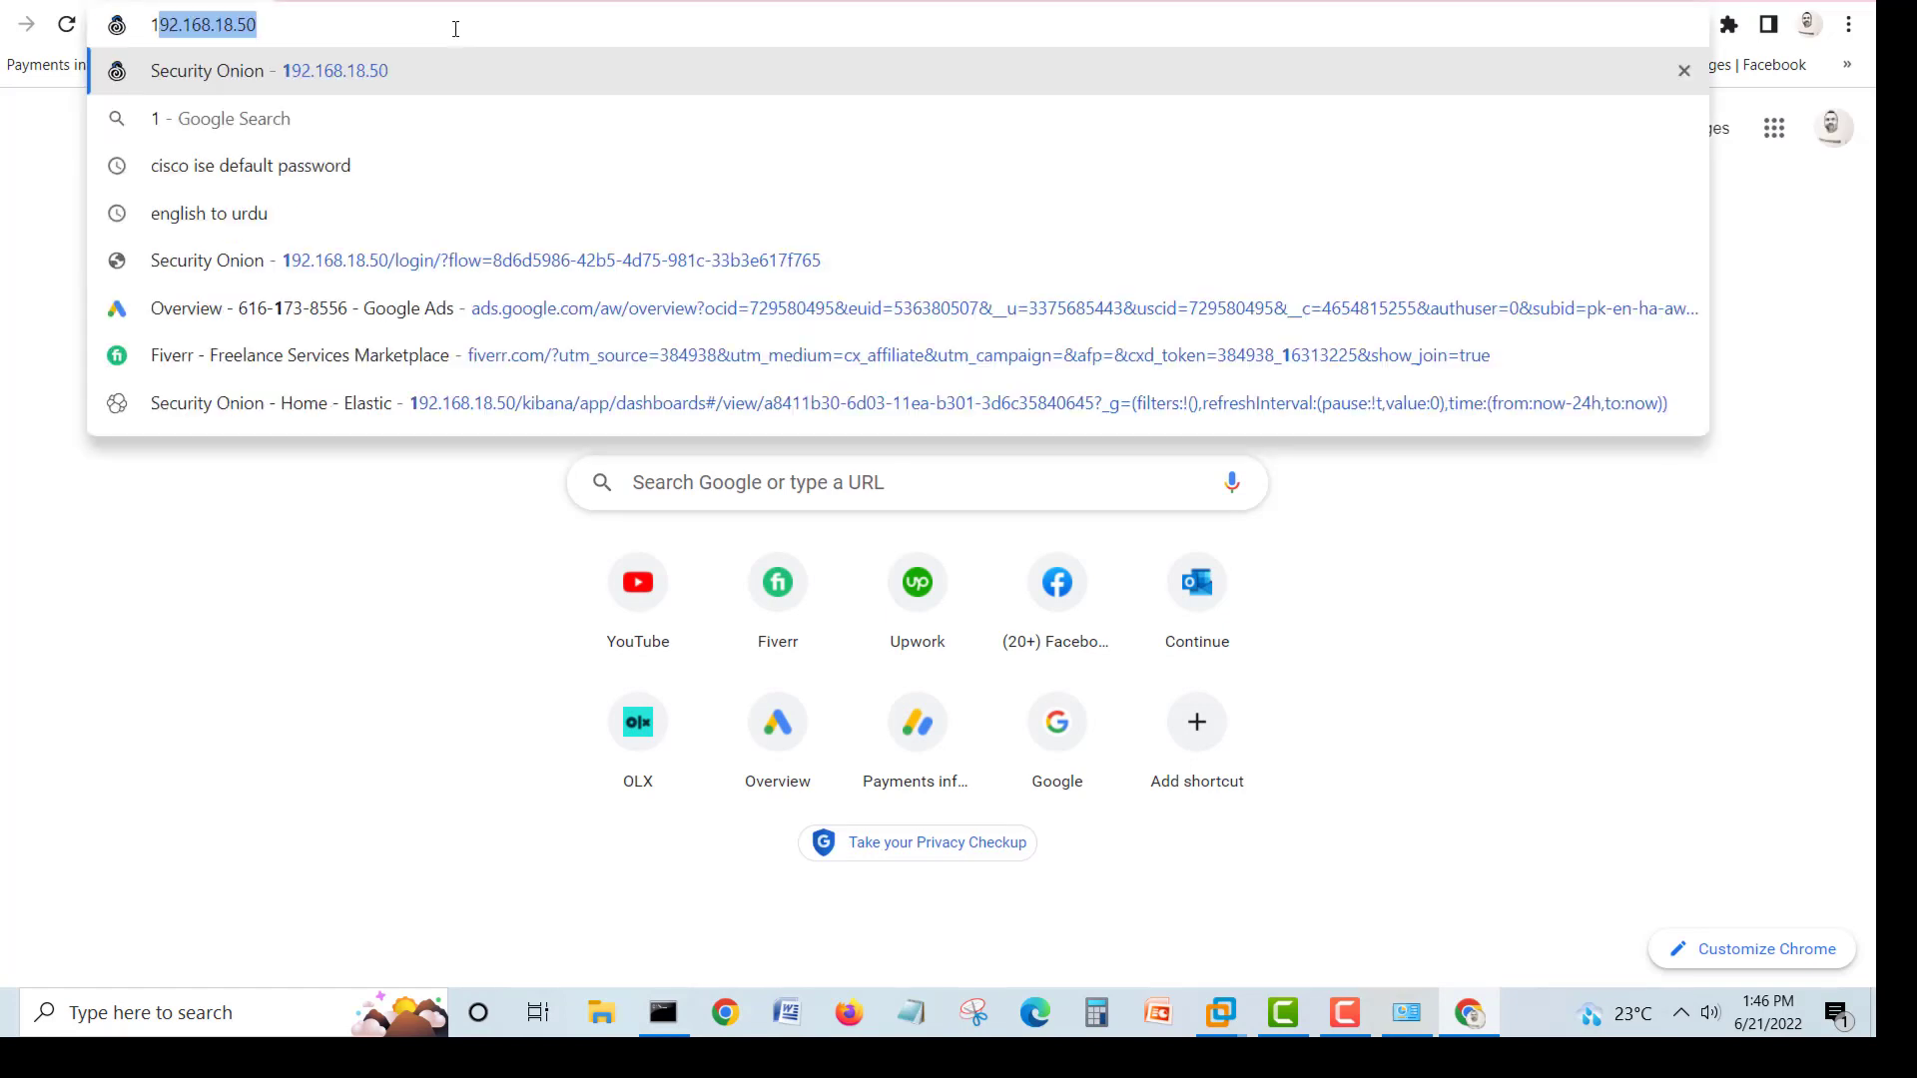
{"action": "type", "text": "92.168."}
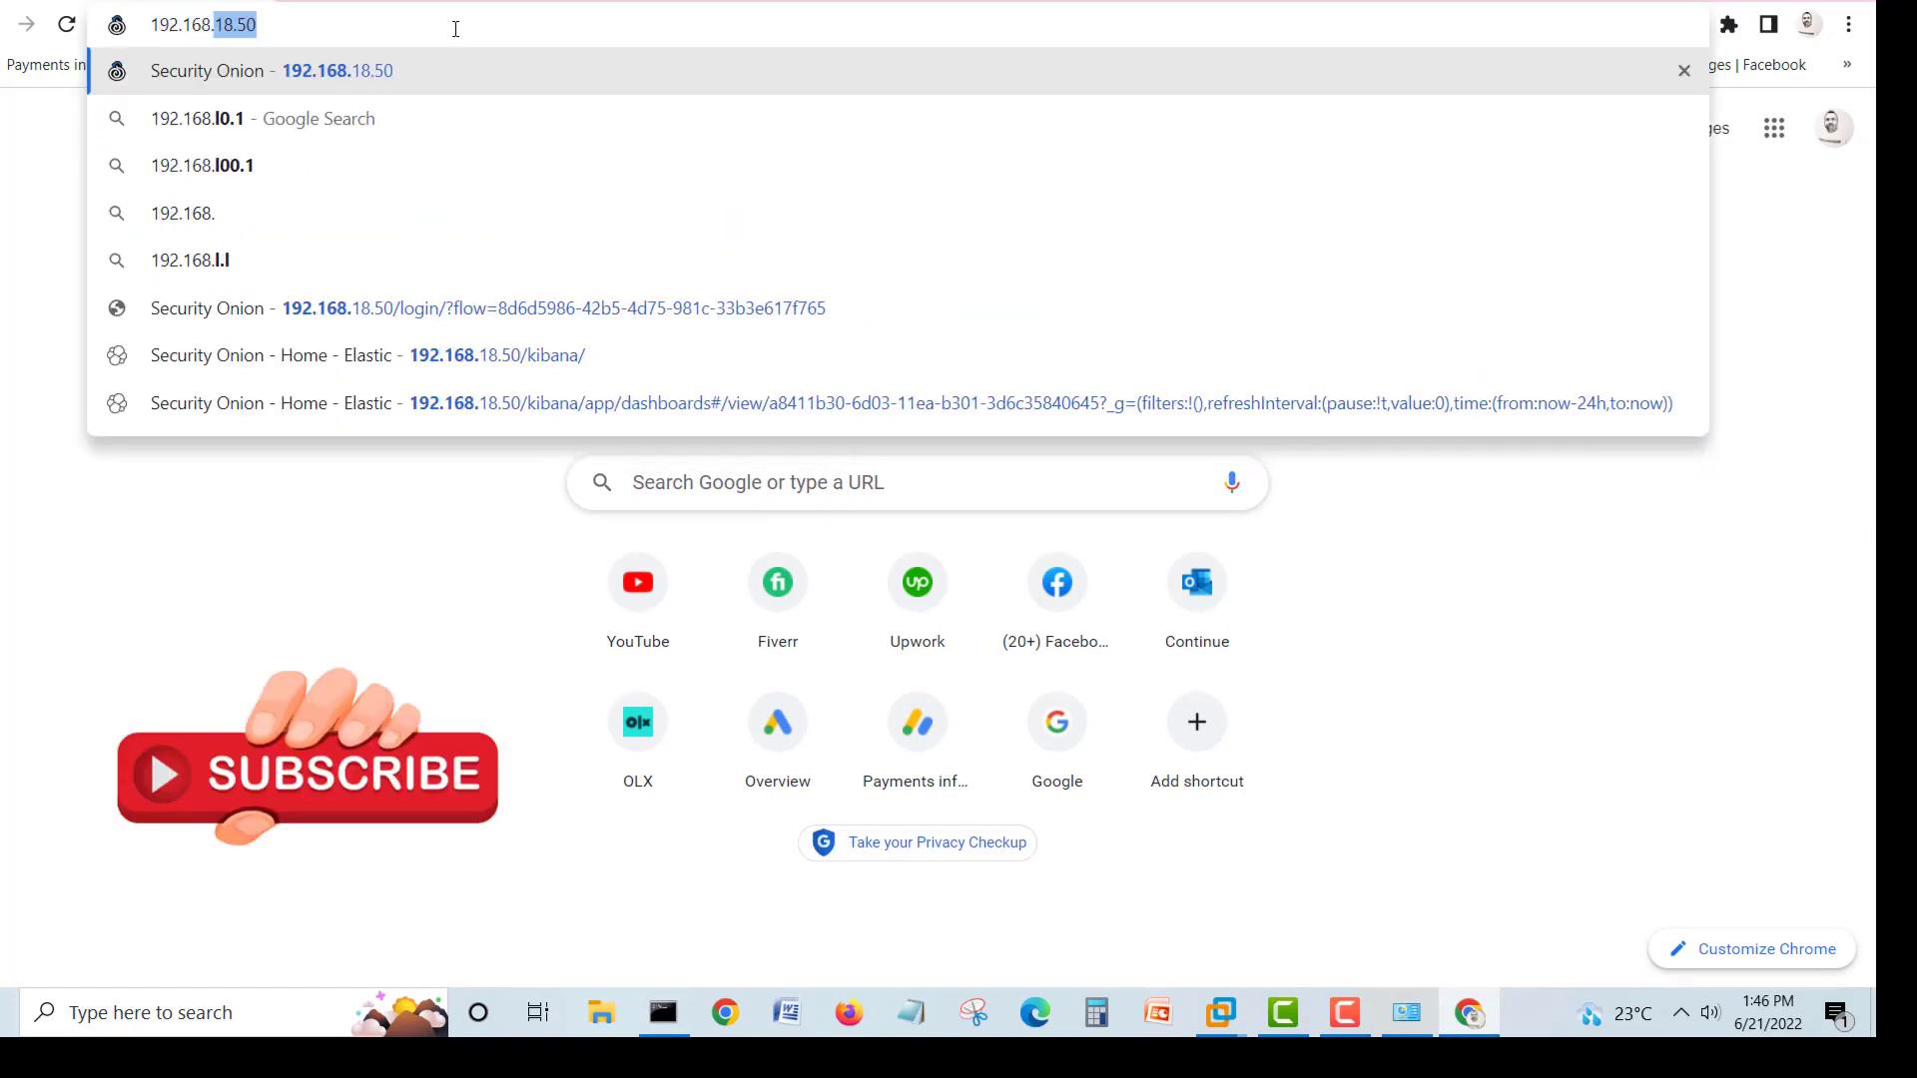
{"action": "type", "text": "18.55"}
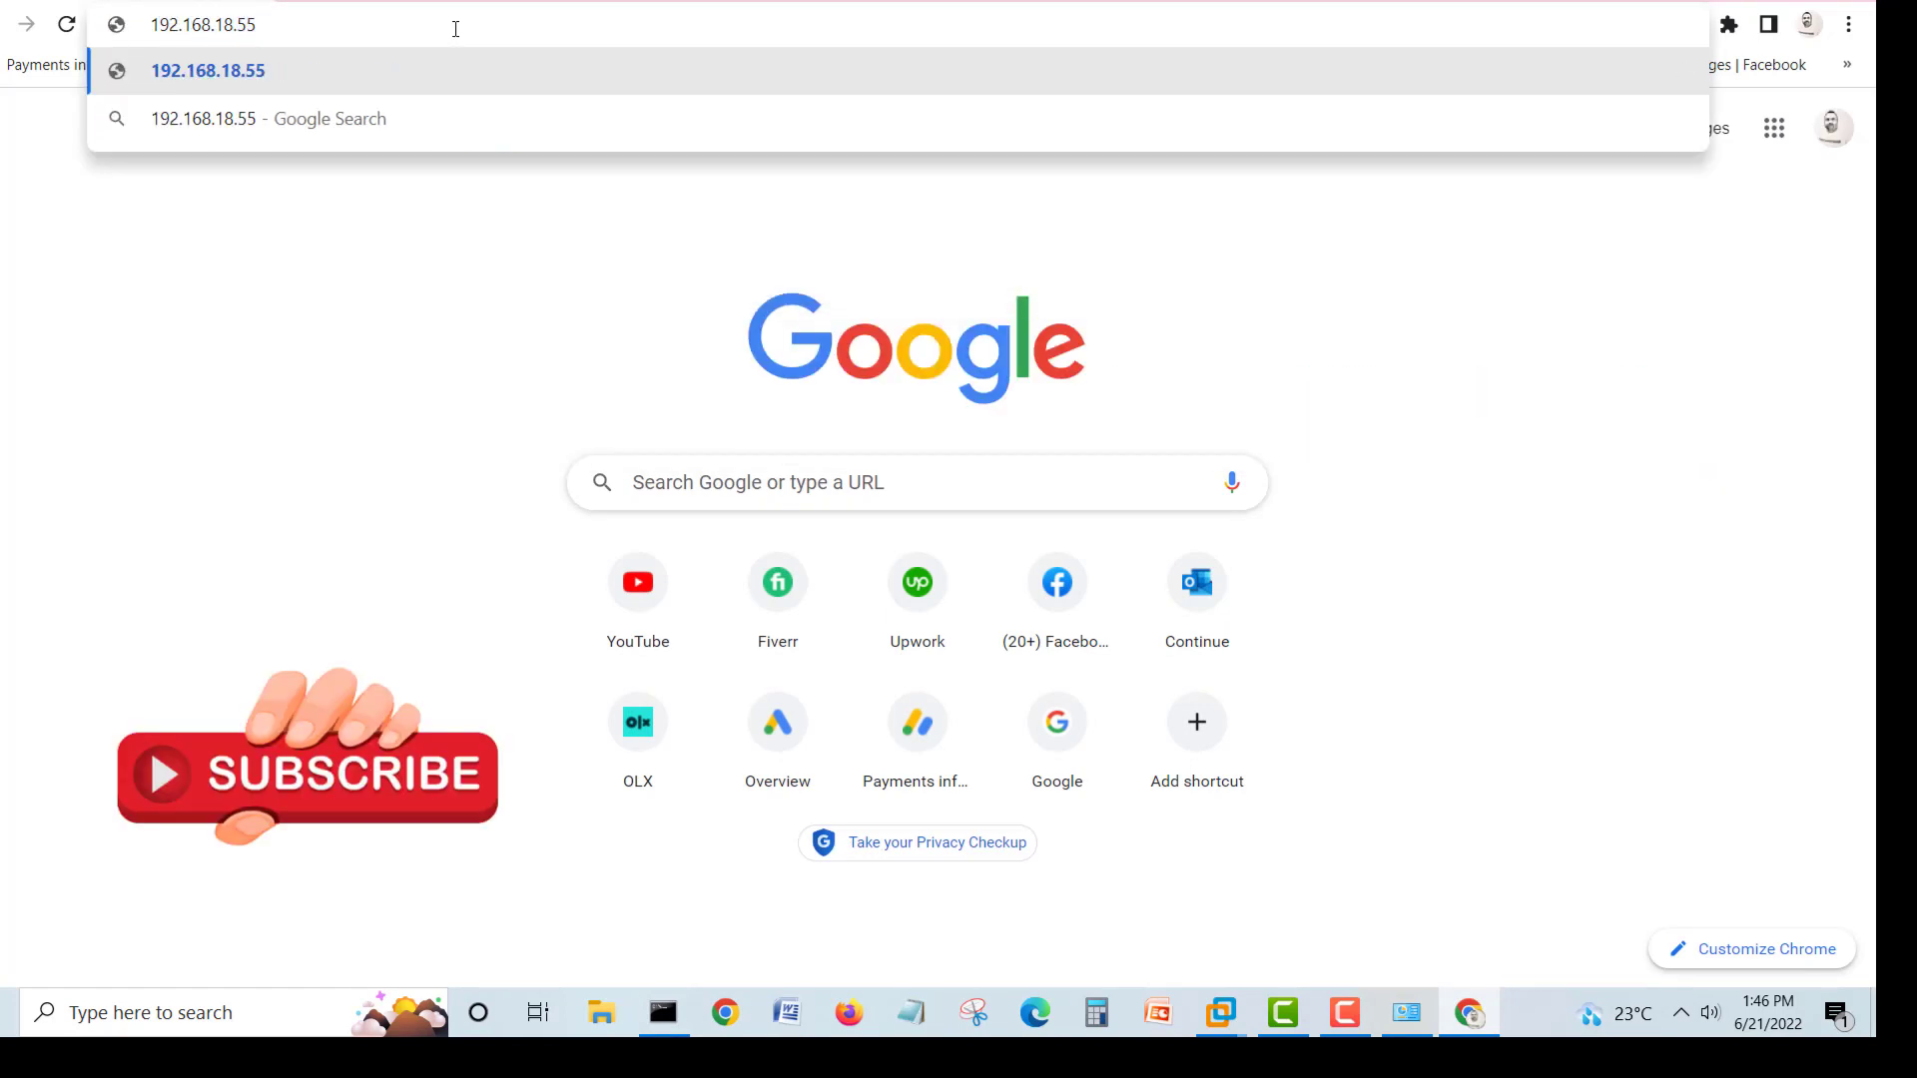
{"action": "key", "text": "Return"}
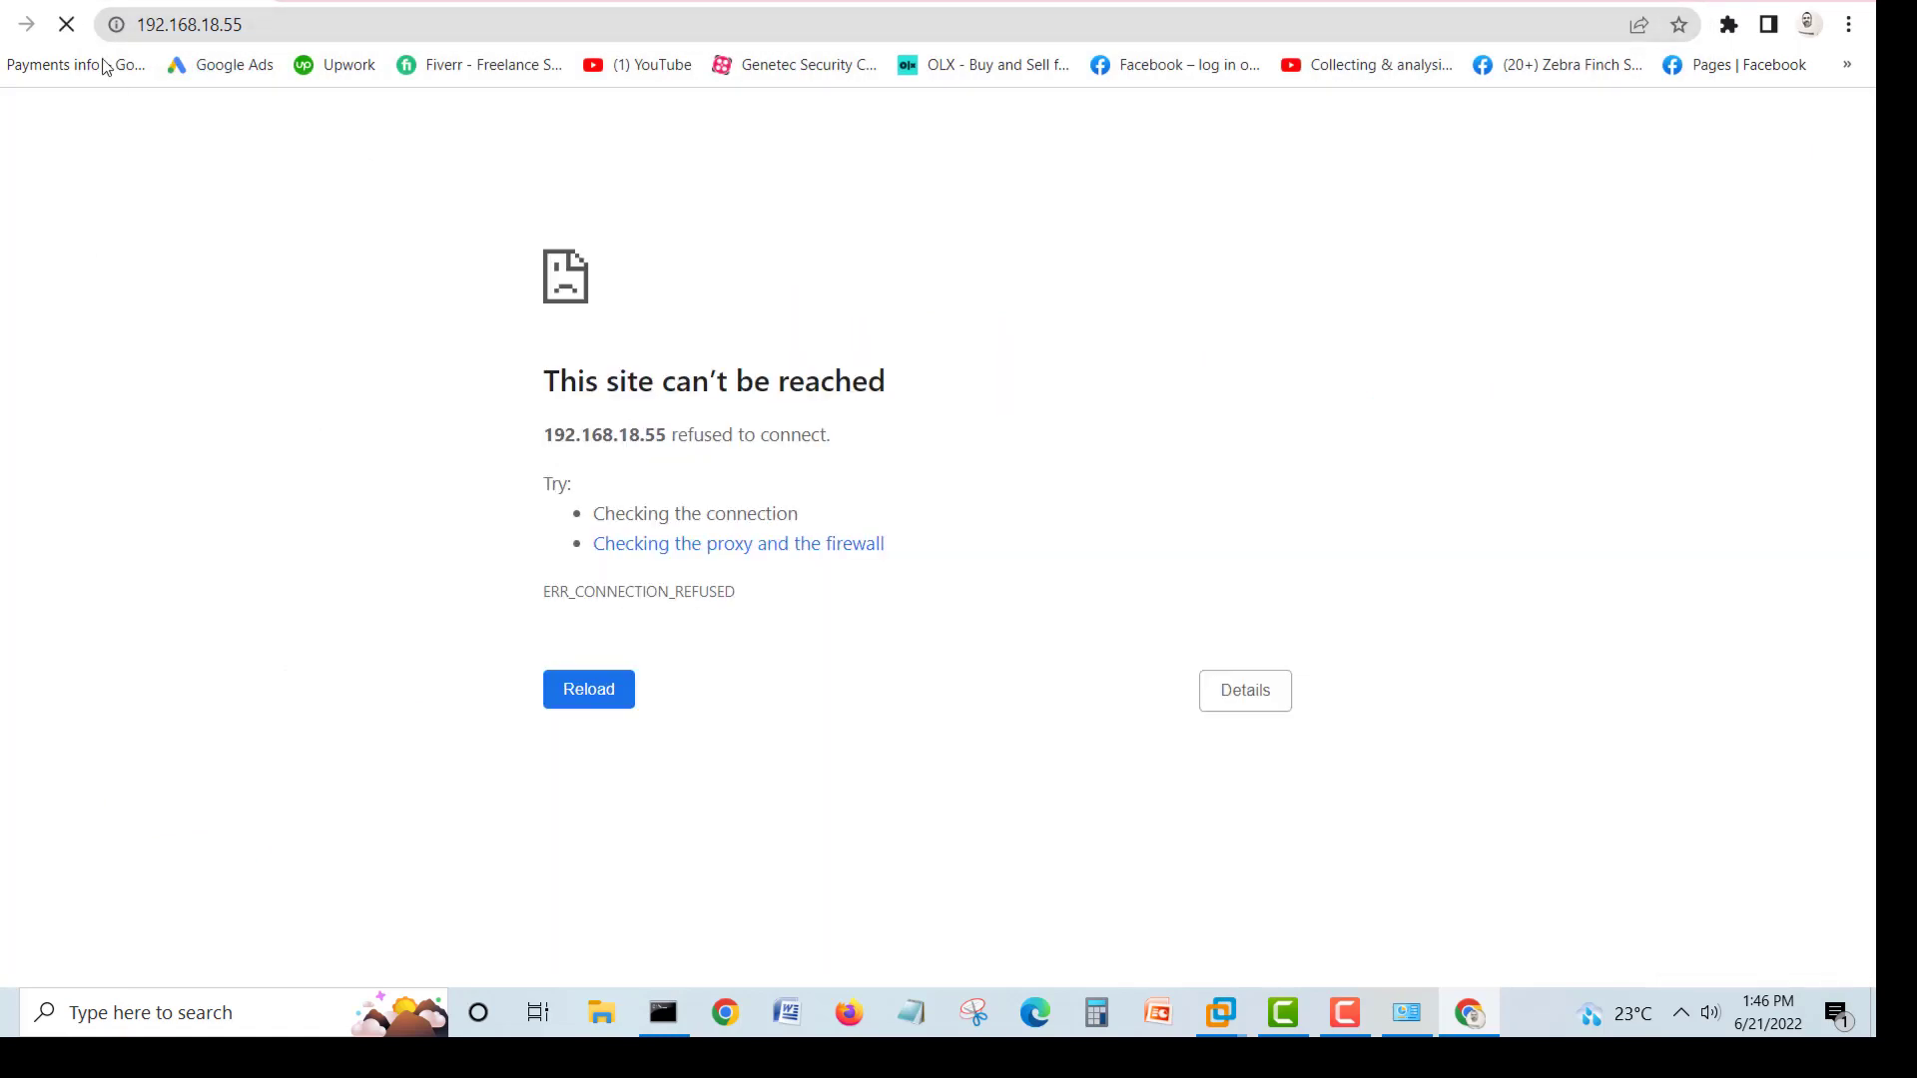
{"action": "left_click", "coordinate": [117, 24]}
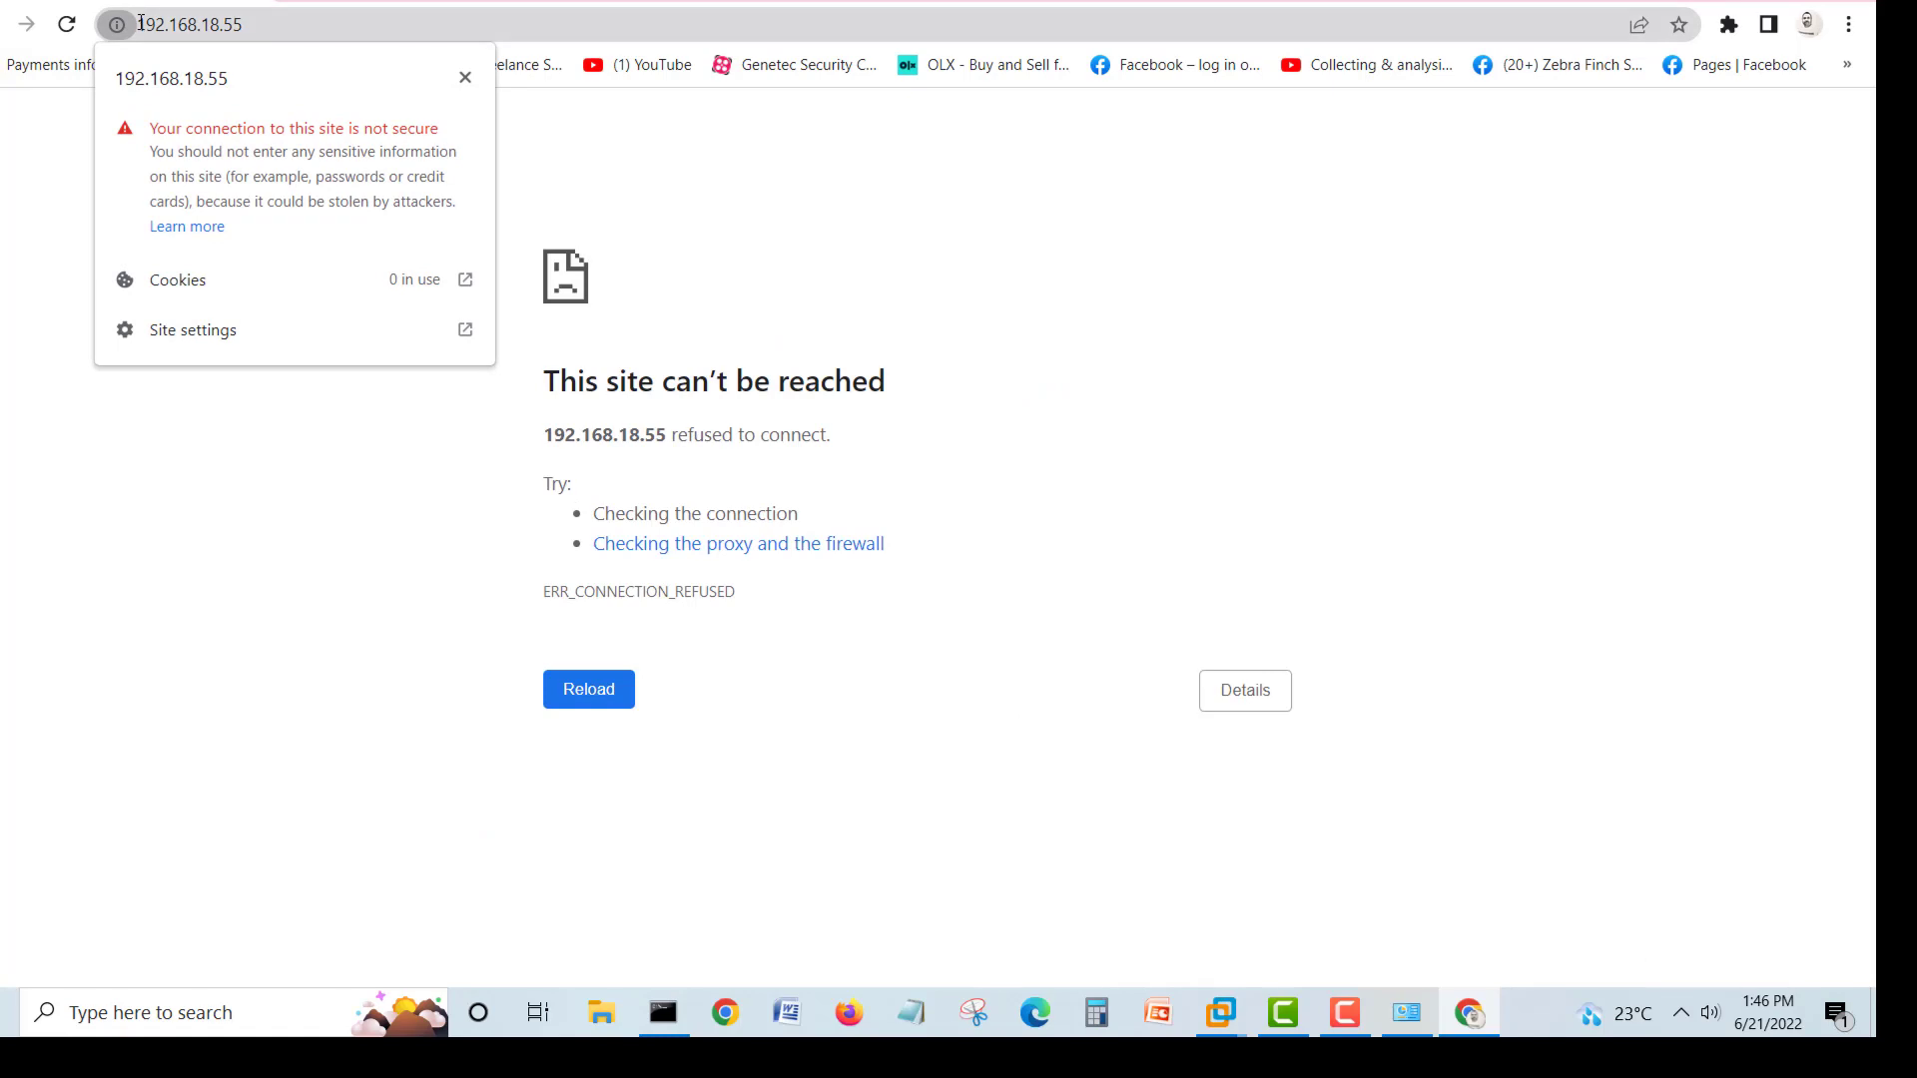
{"action": "left_click", "coordinate": [140, 22]}
{"action": "left_click", "coordinate": [140, 29]}
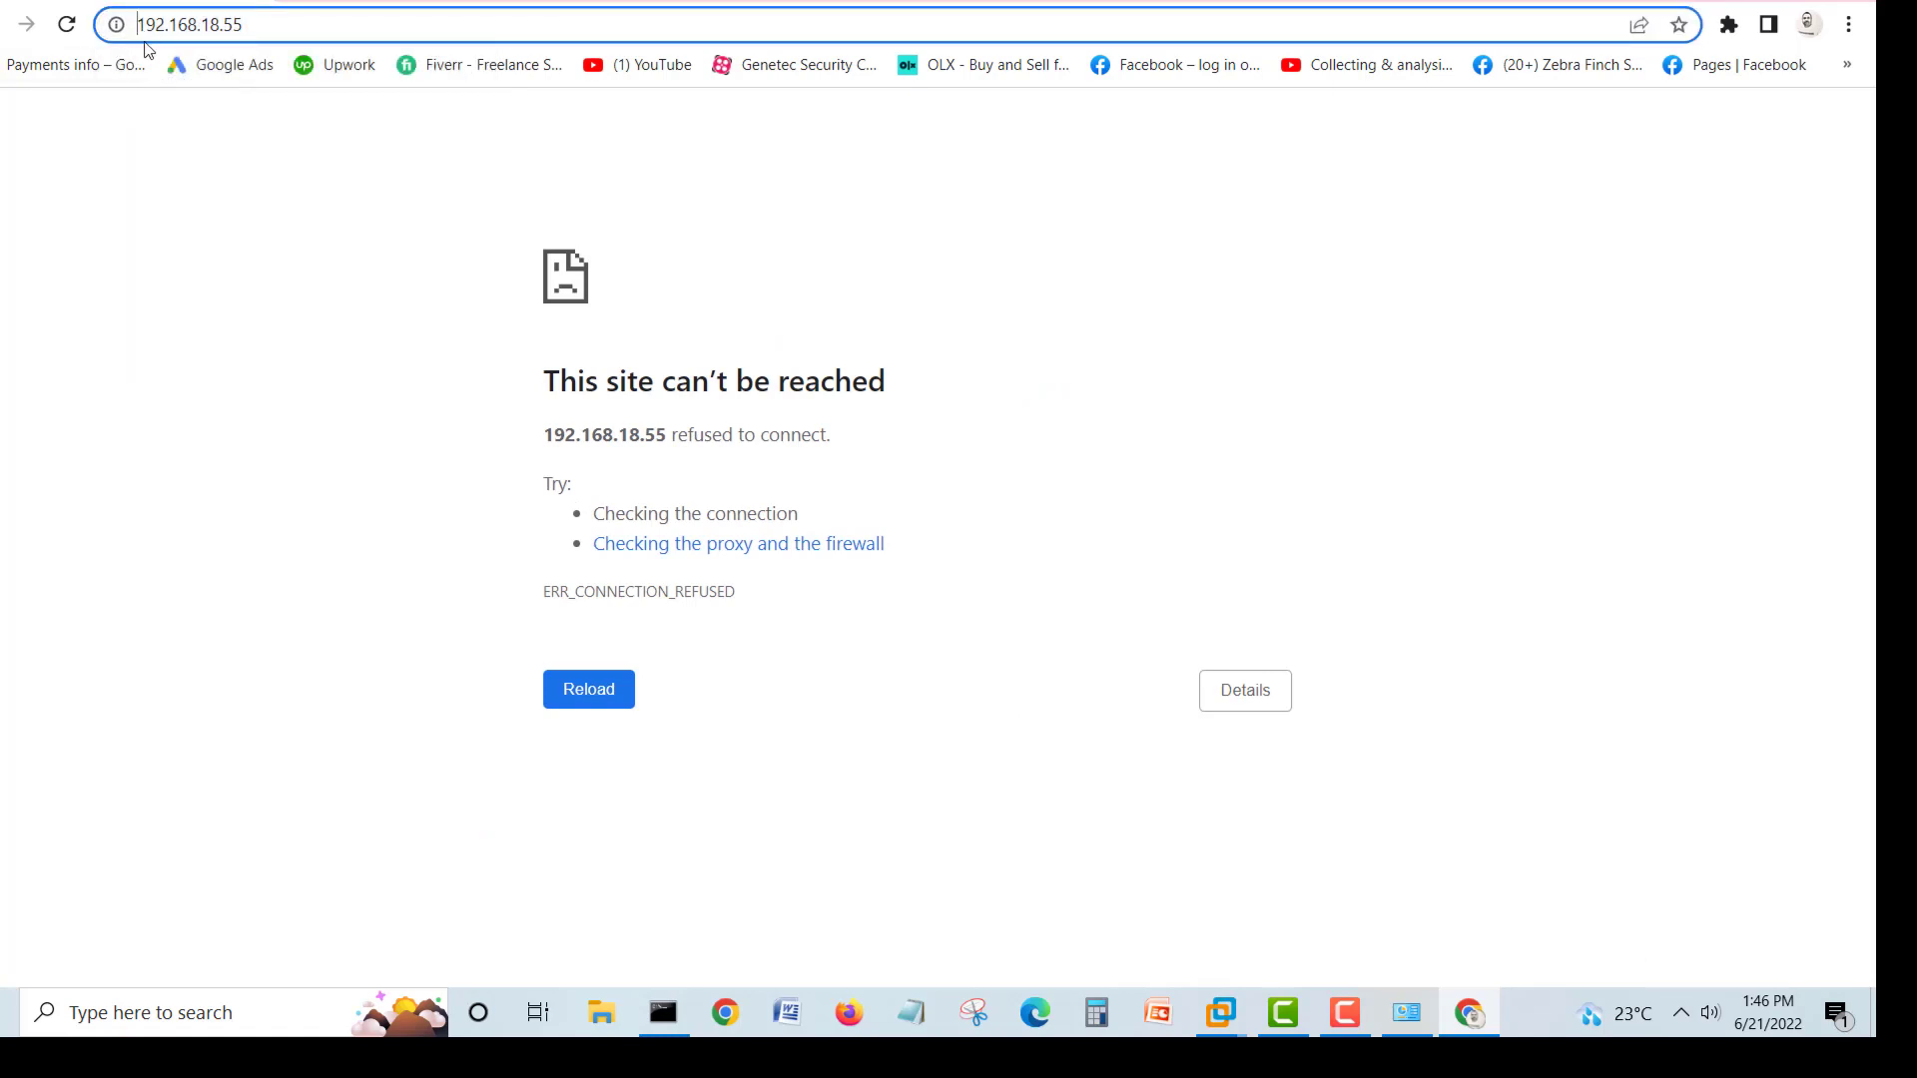
{"action": "type", "text": "https"}
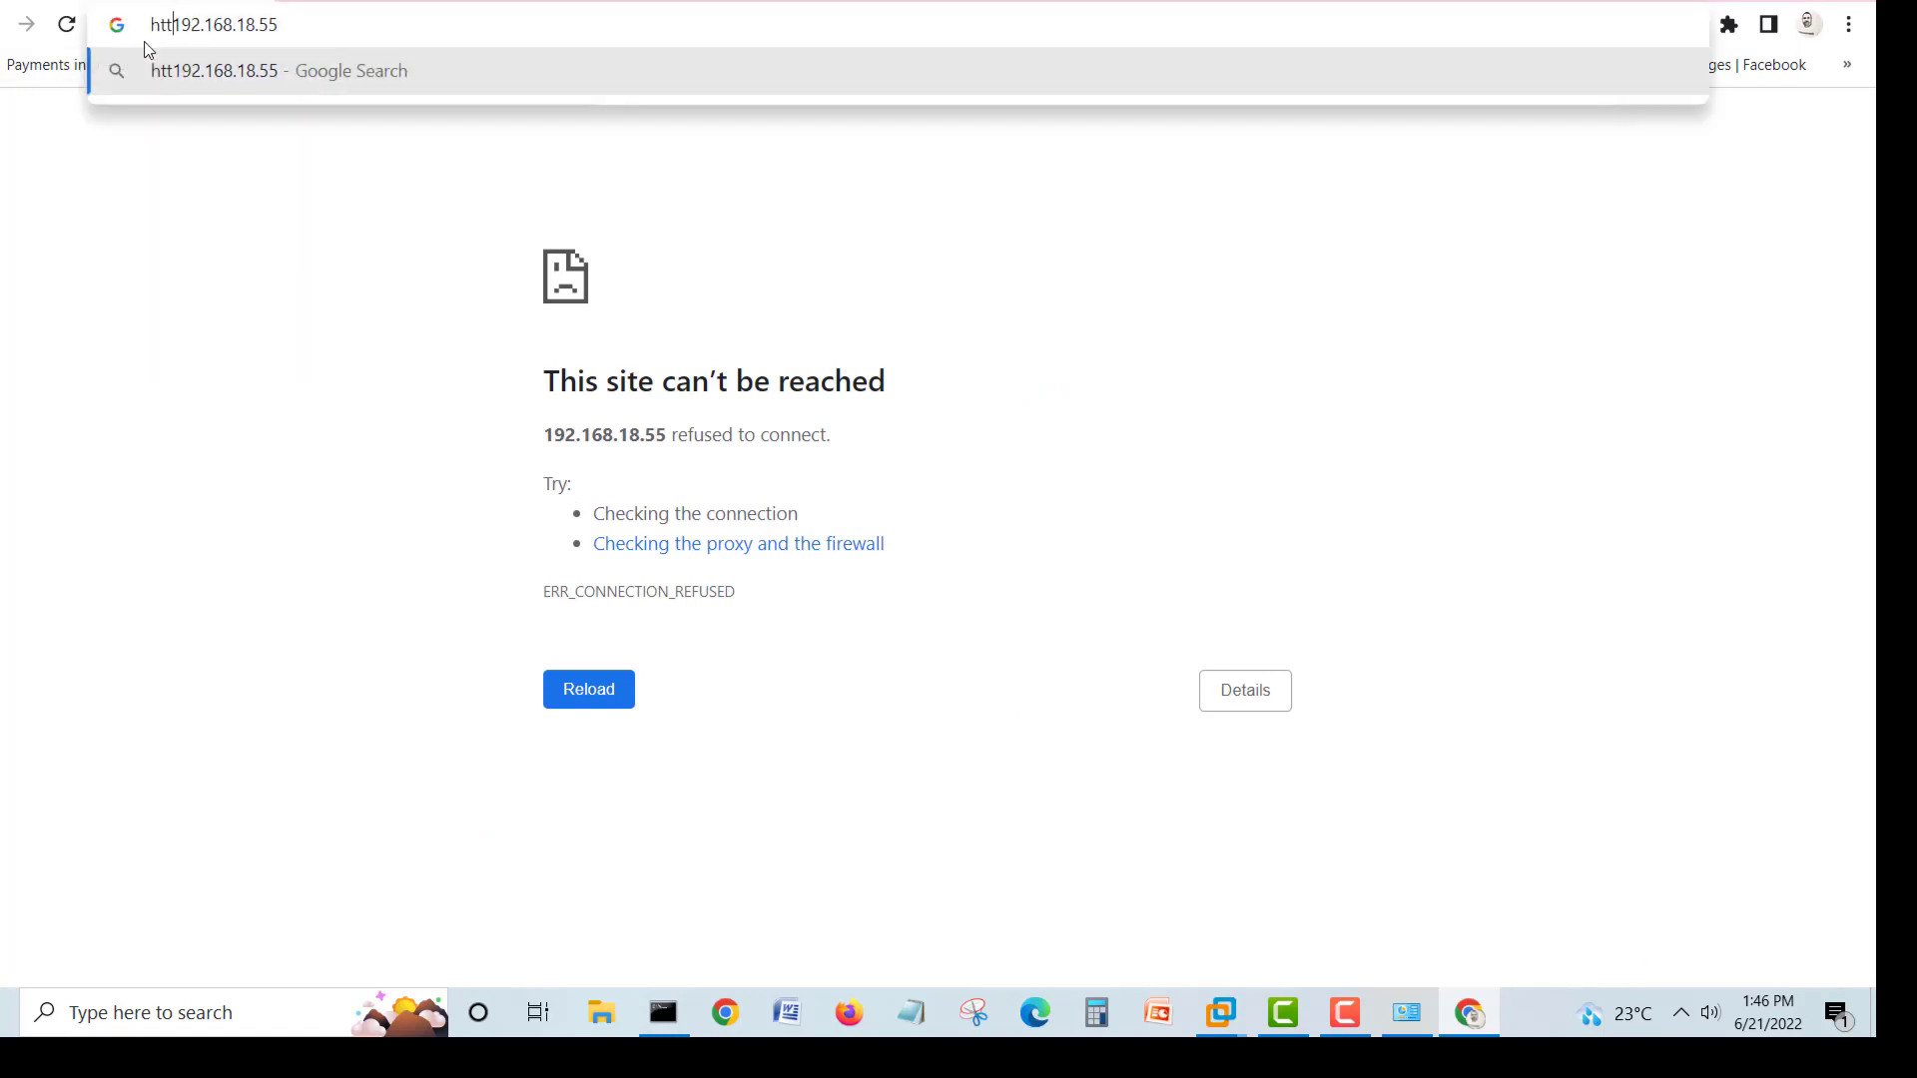
{"action": "type", "text": "://"}
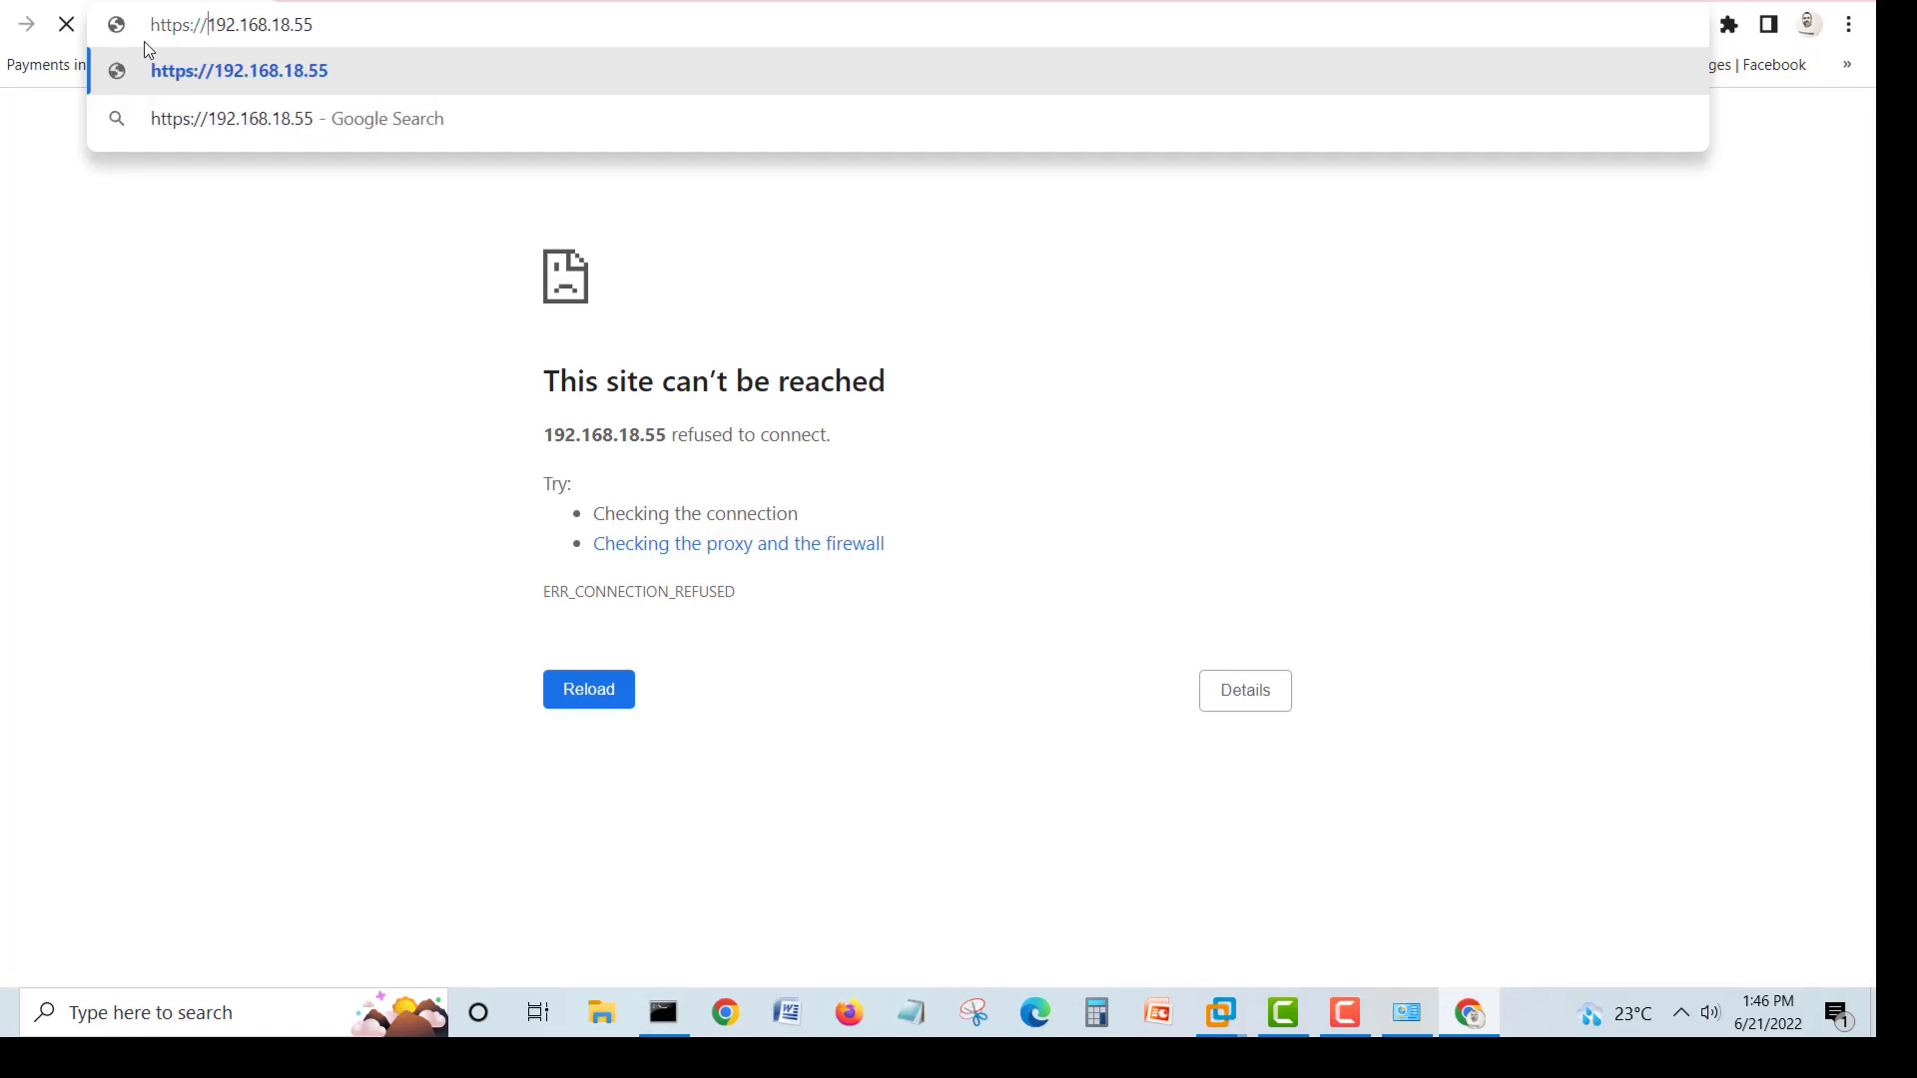
{"action": "key", "text": "Return"}
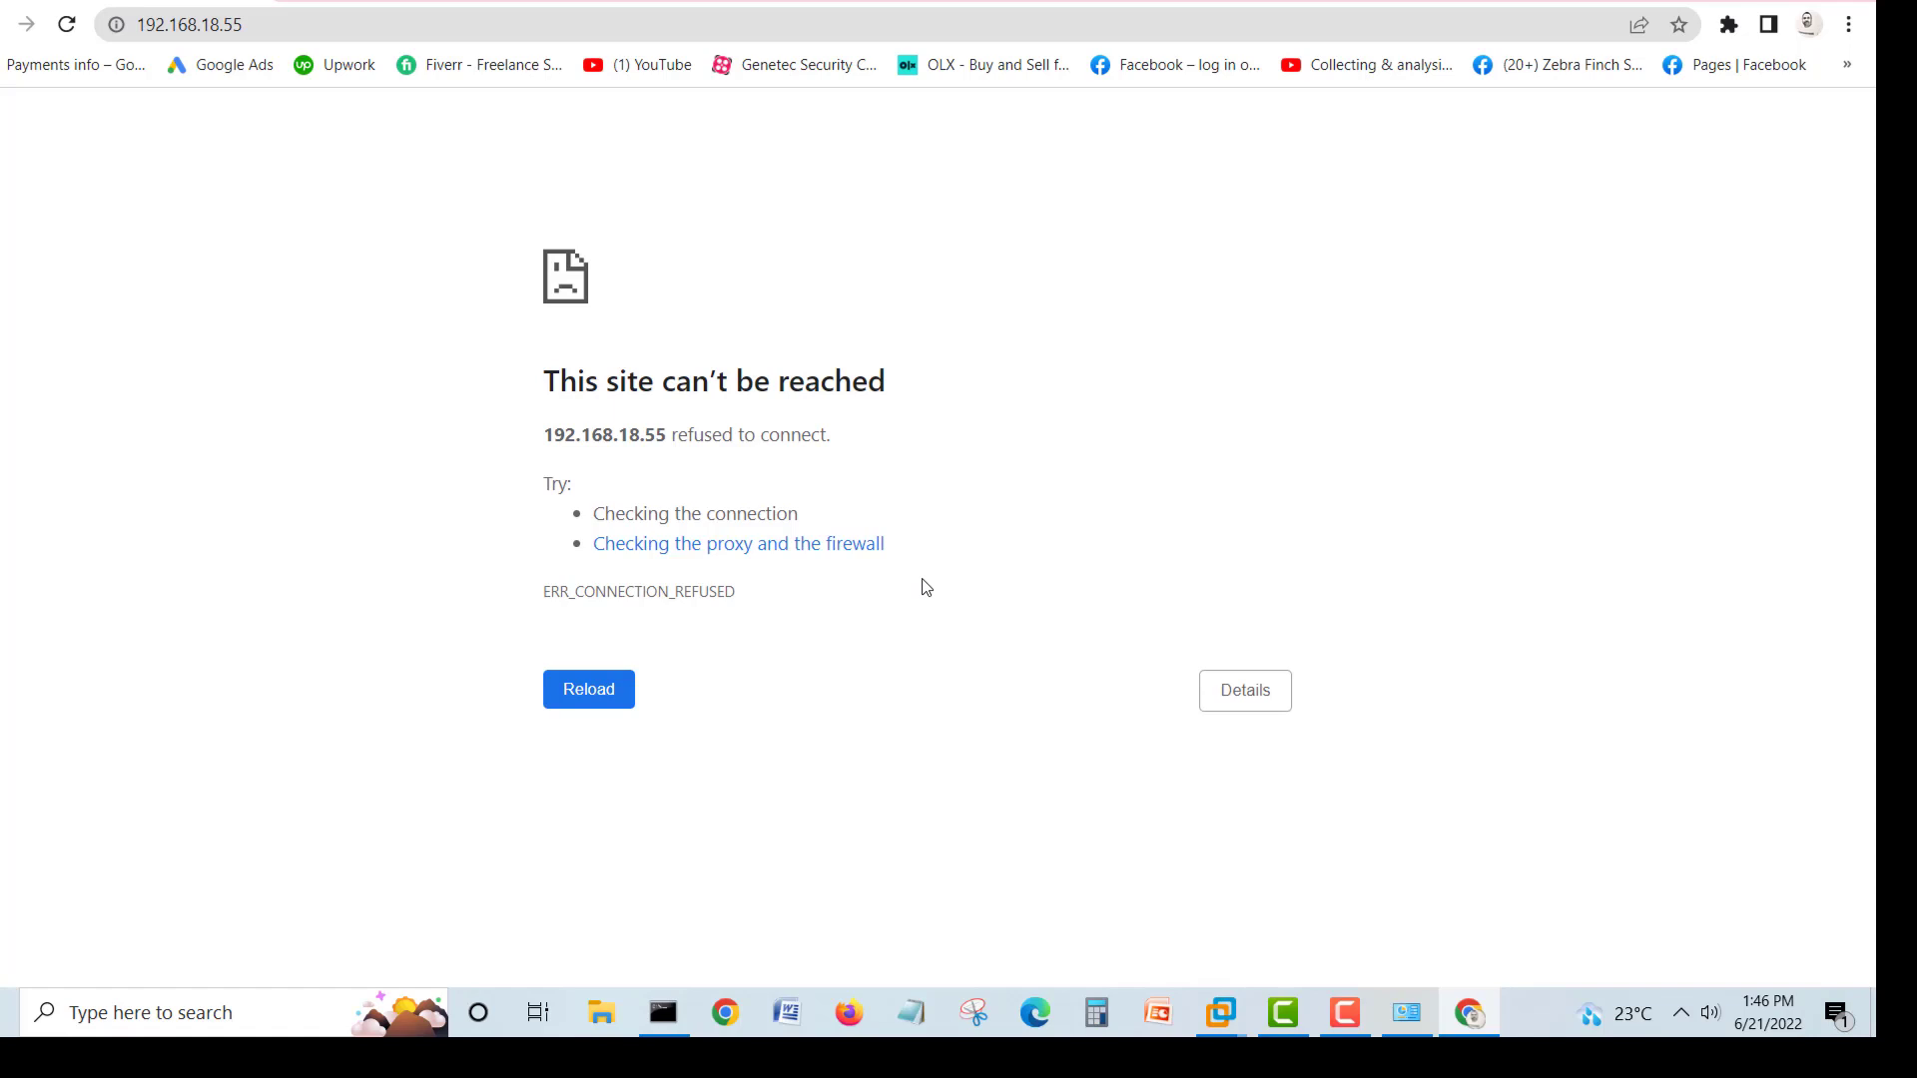
{"action": "key", "text": "F5"}
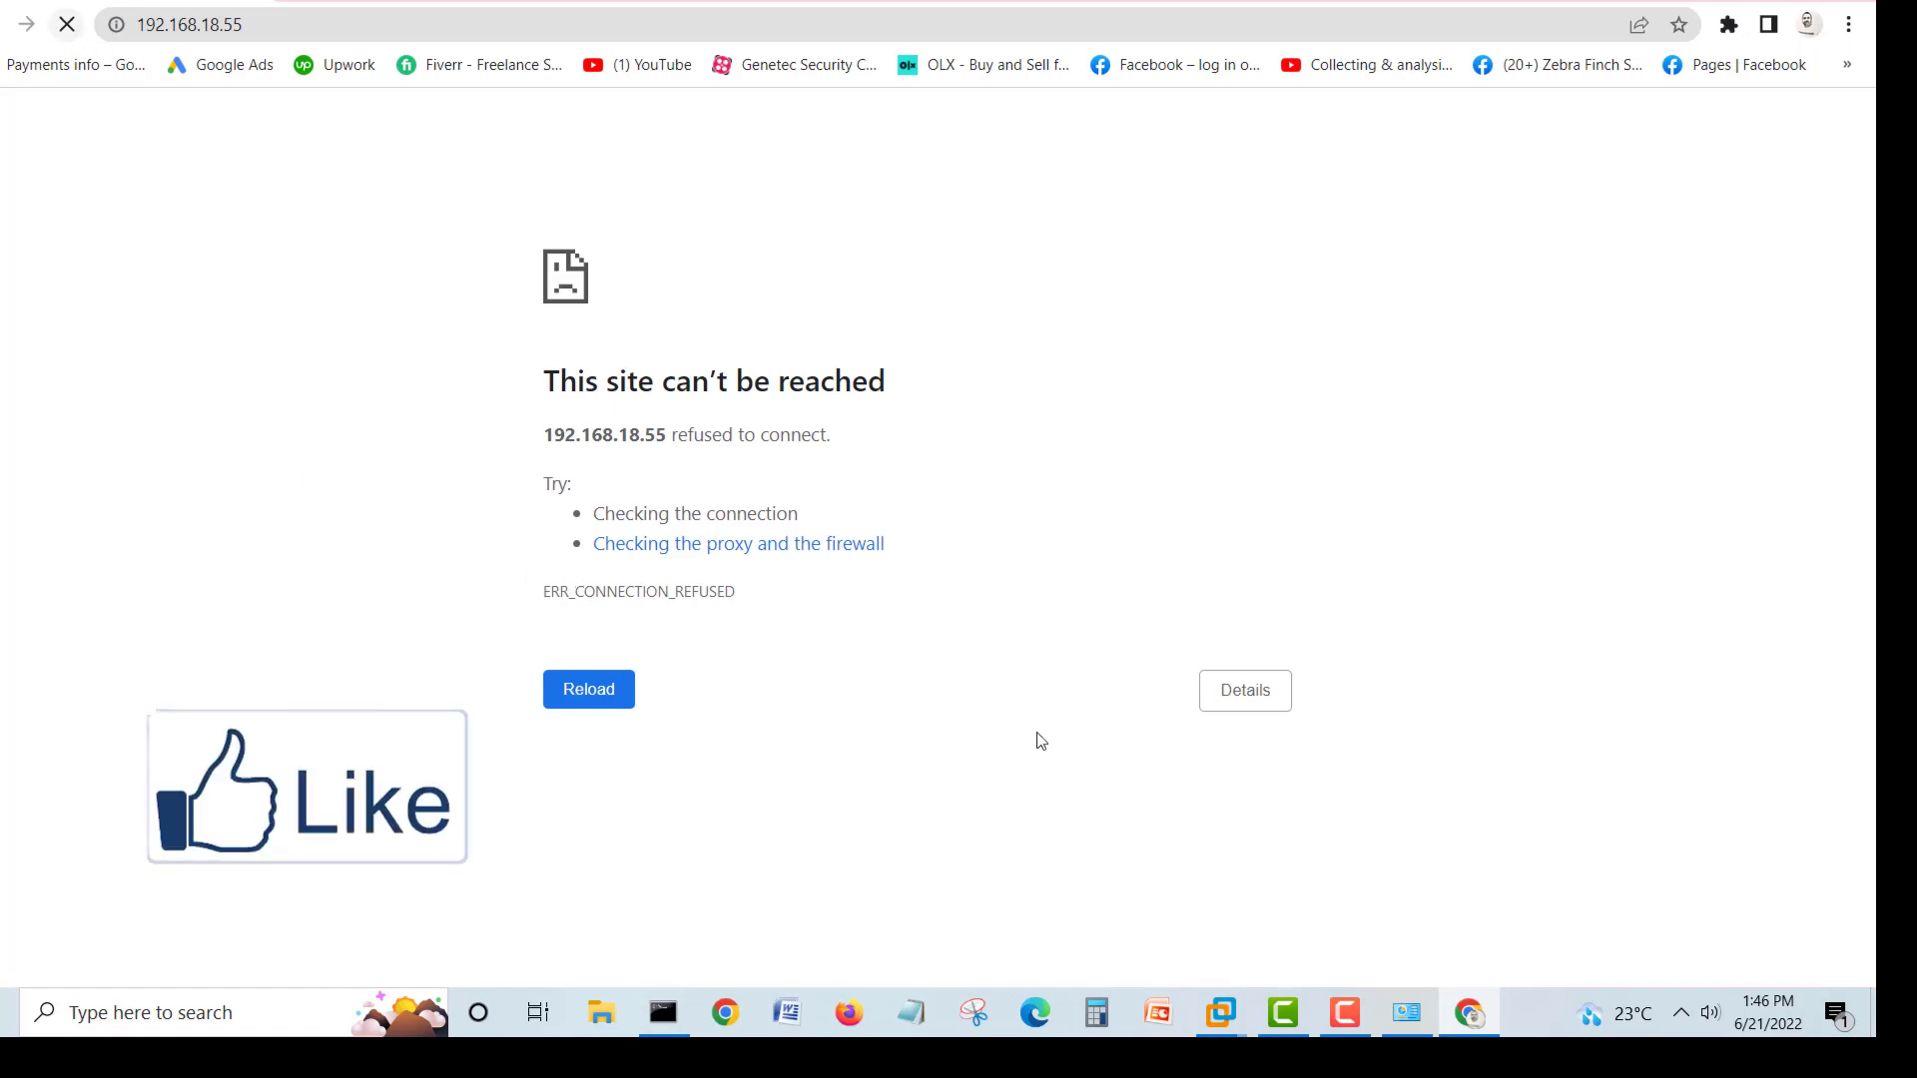
Step: Check the continuous ping to 192.168.18.55 in Command Prompt, and reload the ISE page
{"action": "left_click", "coordinate": [679, 1013]}
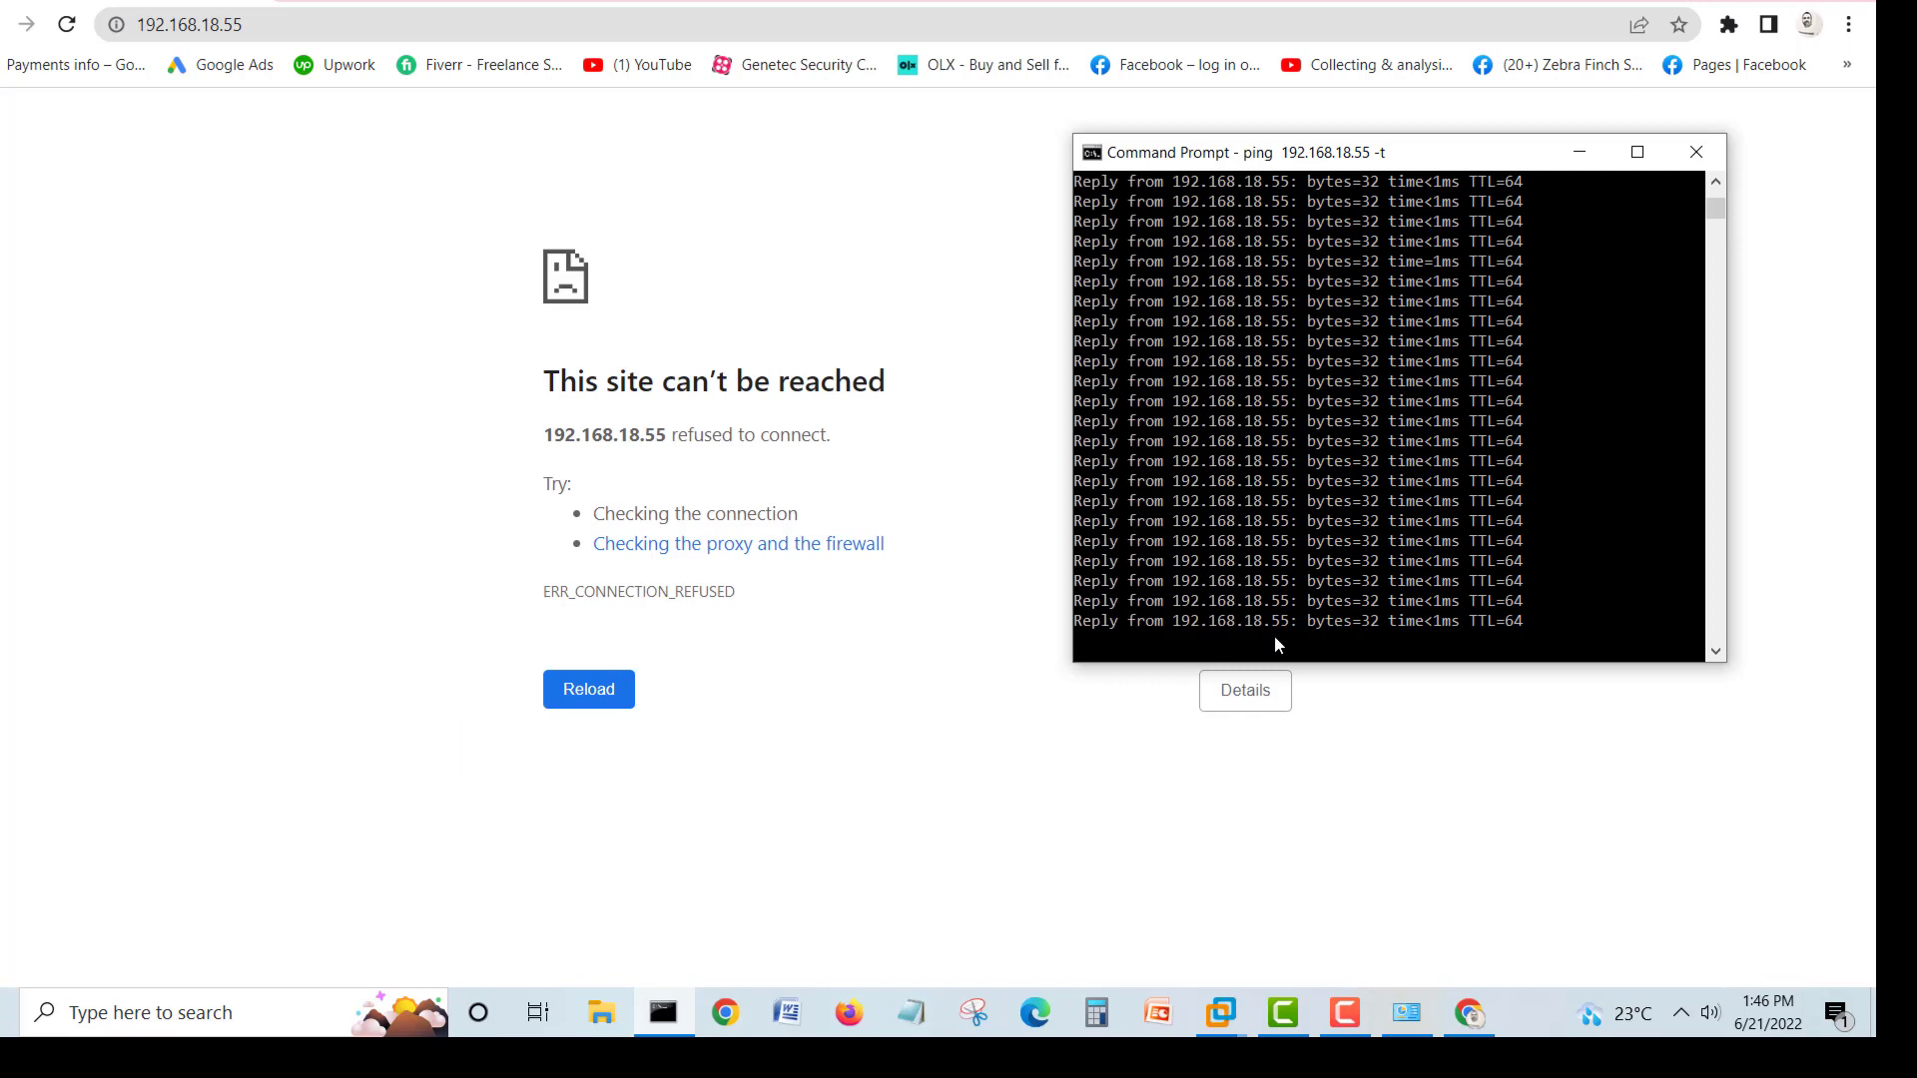
{"action": "left_click", "coordinate": [68, 27]}
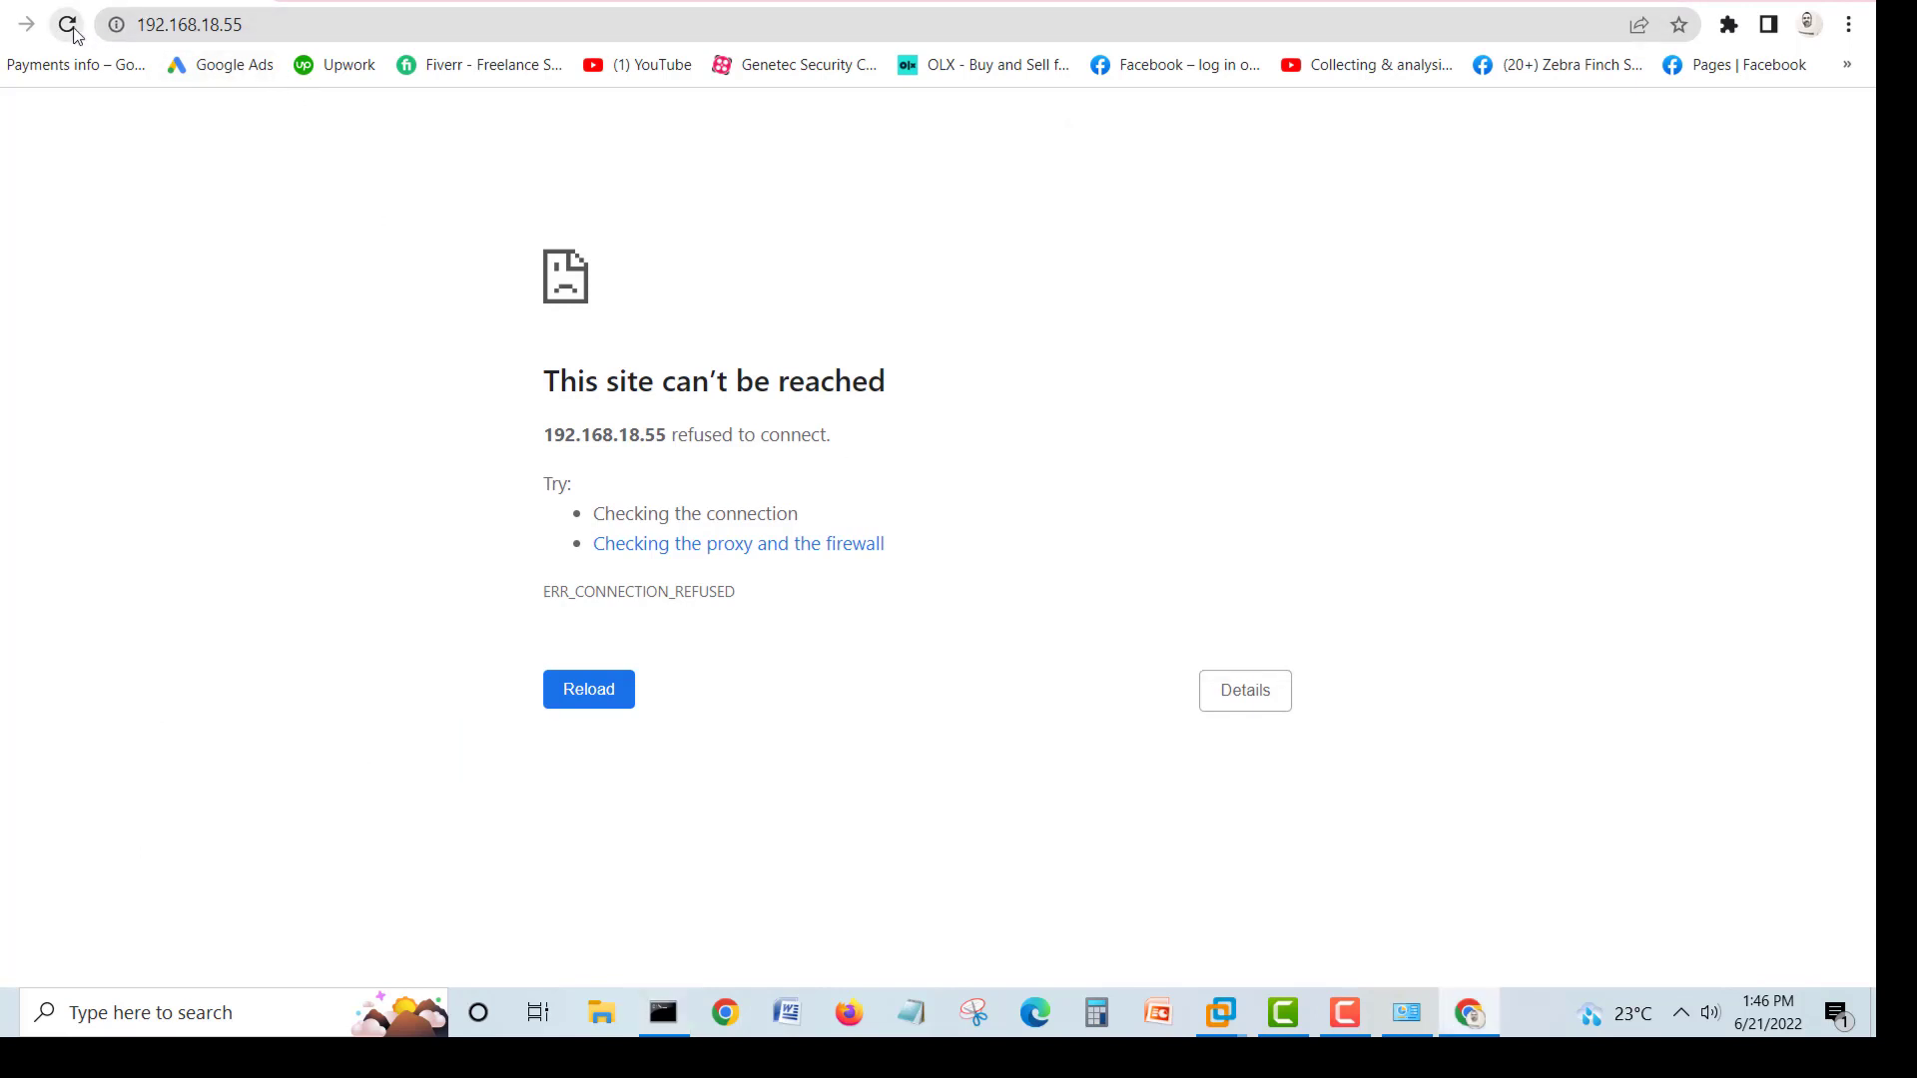
{"action": "left_click", "coordinate": [70, 27]}
Step: Return to the ISE virtual machine's console and move the Command Prompt window slightly farther from the setup output
{"action": "left_click", "coordinate": [1734, 0]}
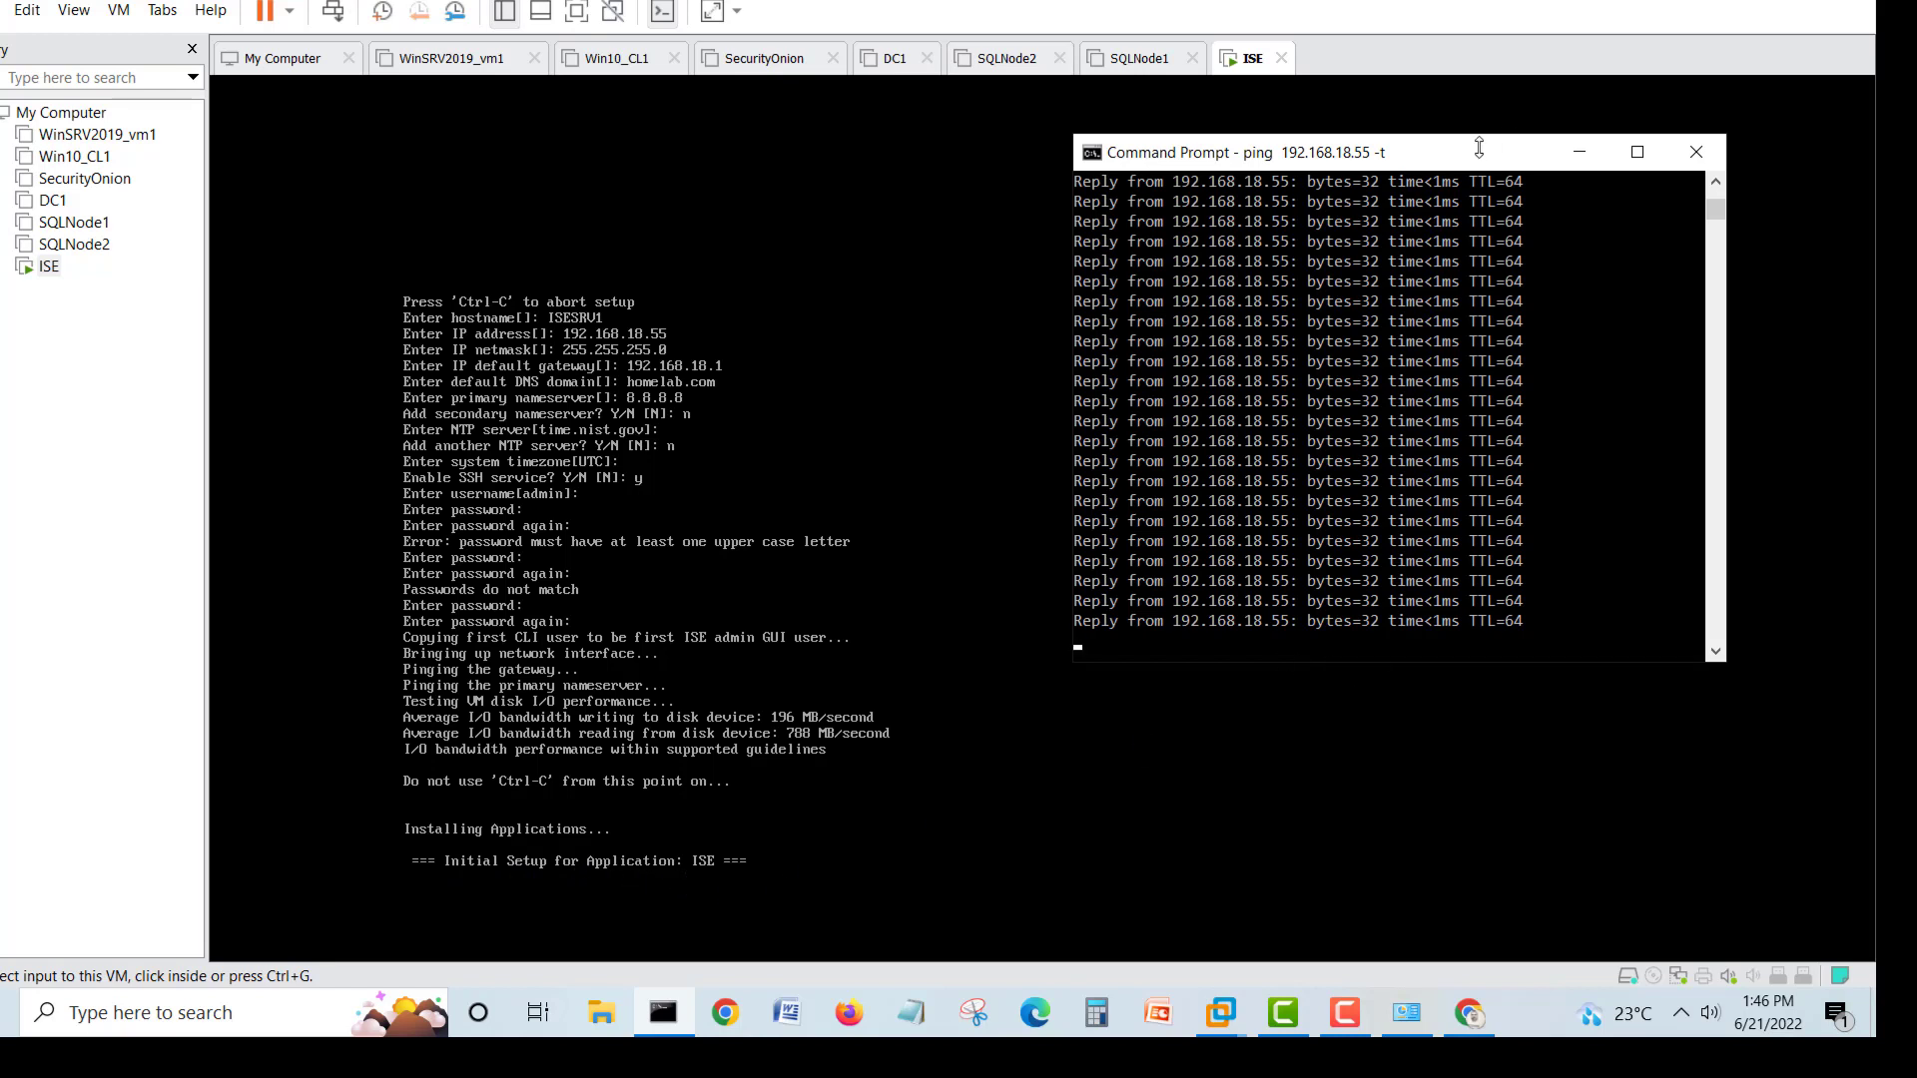
{"action": "left_click_drag", "start_coordinate": [1476, 159], "coordinate": [1508, 198]}
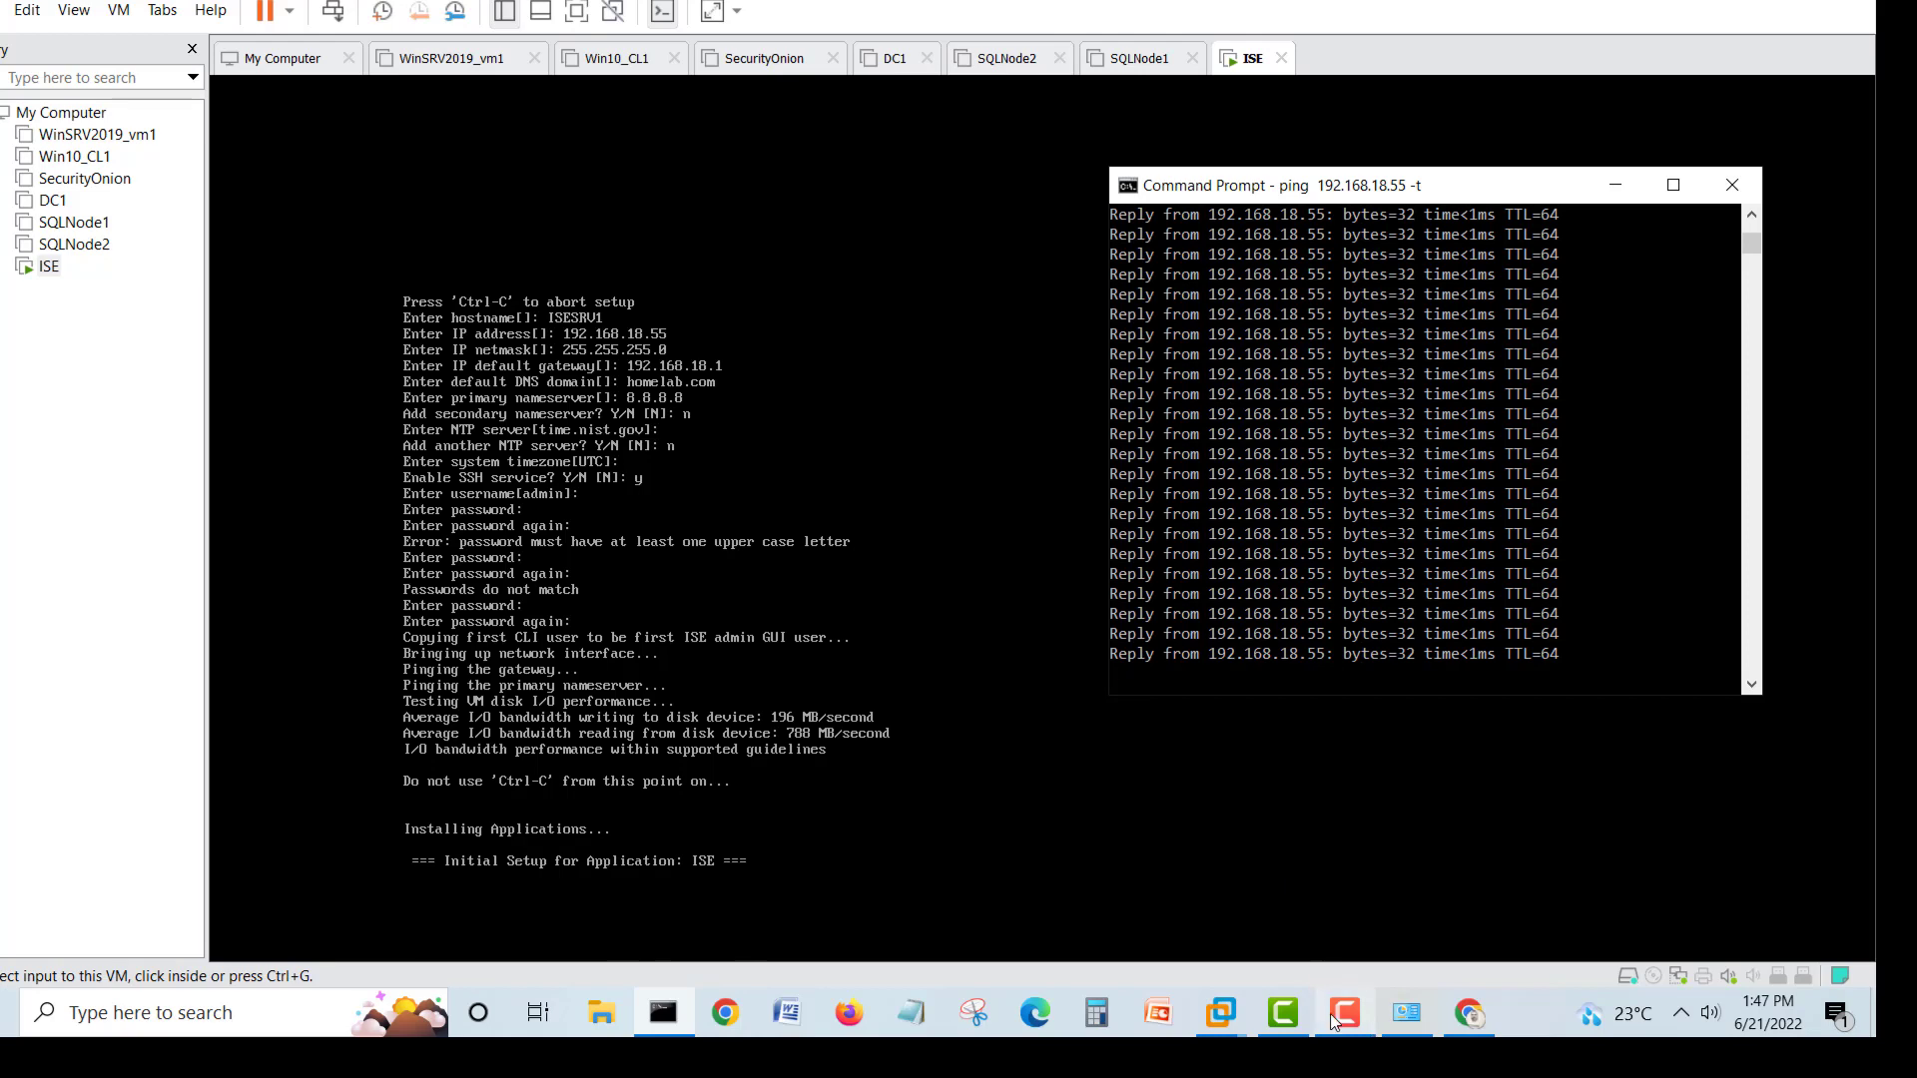
{"action": "mouse_move", "coordinate": [1306, 1021]}
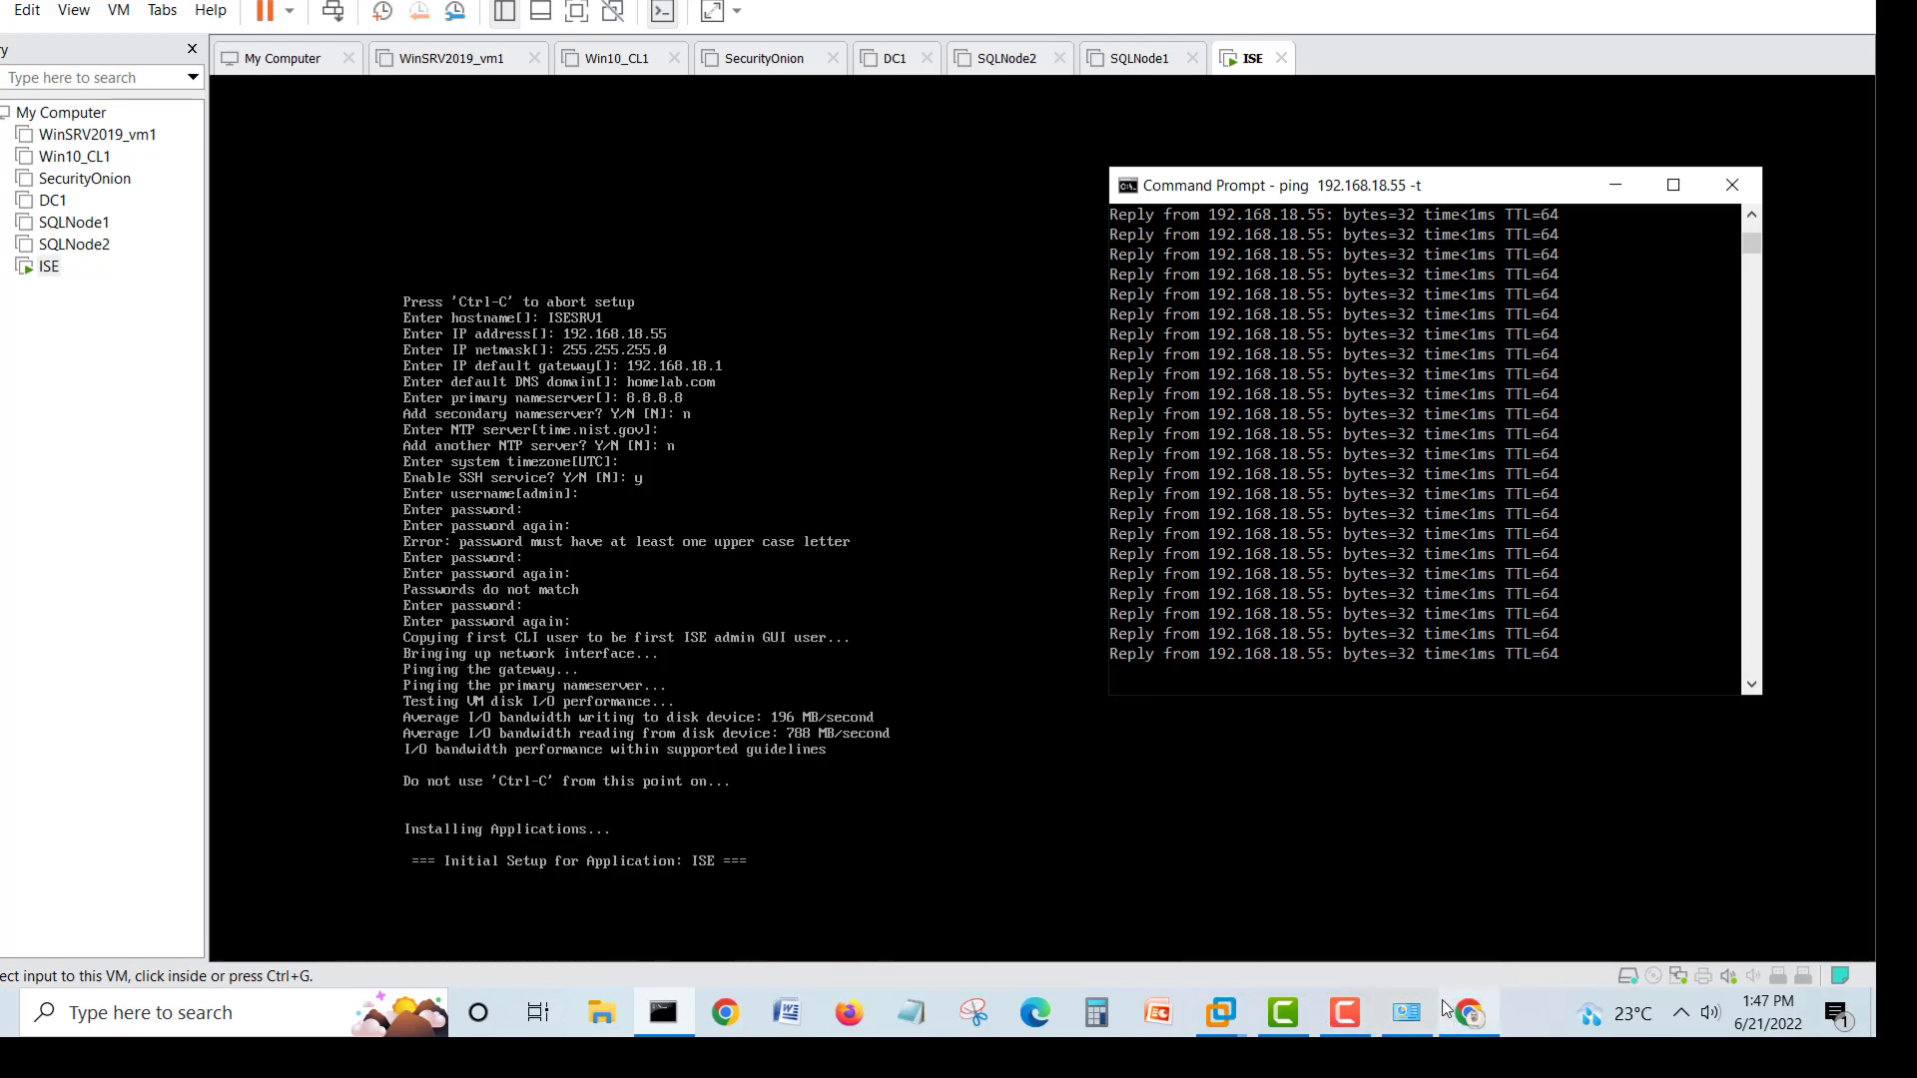
{"action": "left_click", "coordinate": [1350, 1018]}
{"action": "left_click", "coordinate": [1776, 915]}
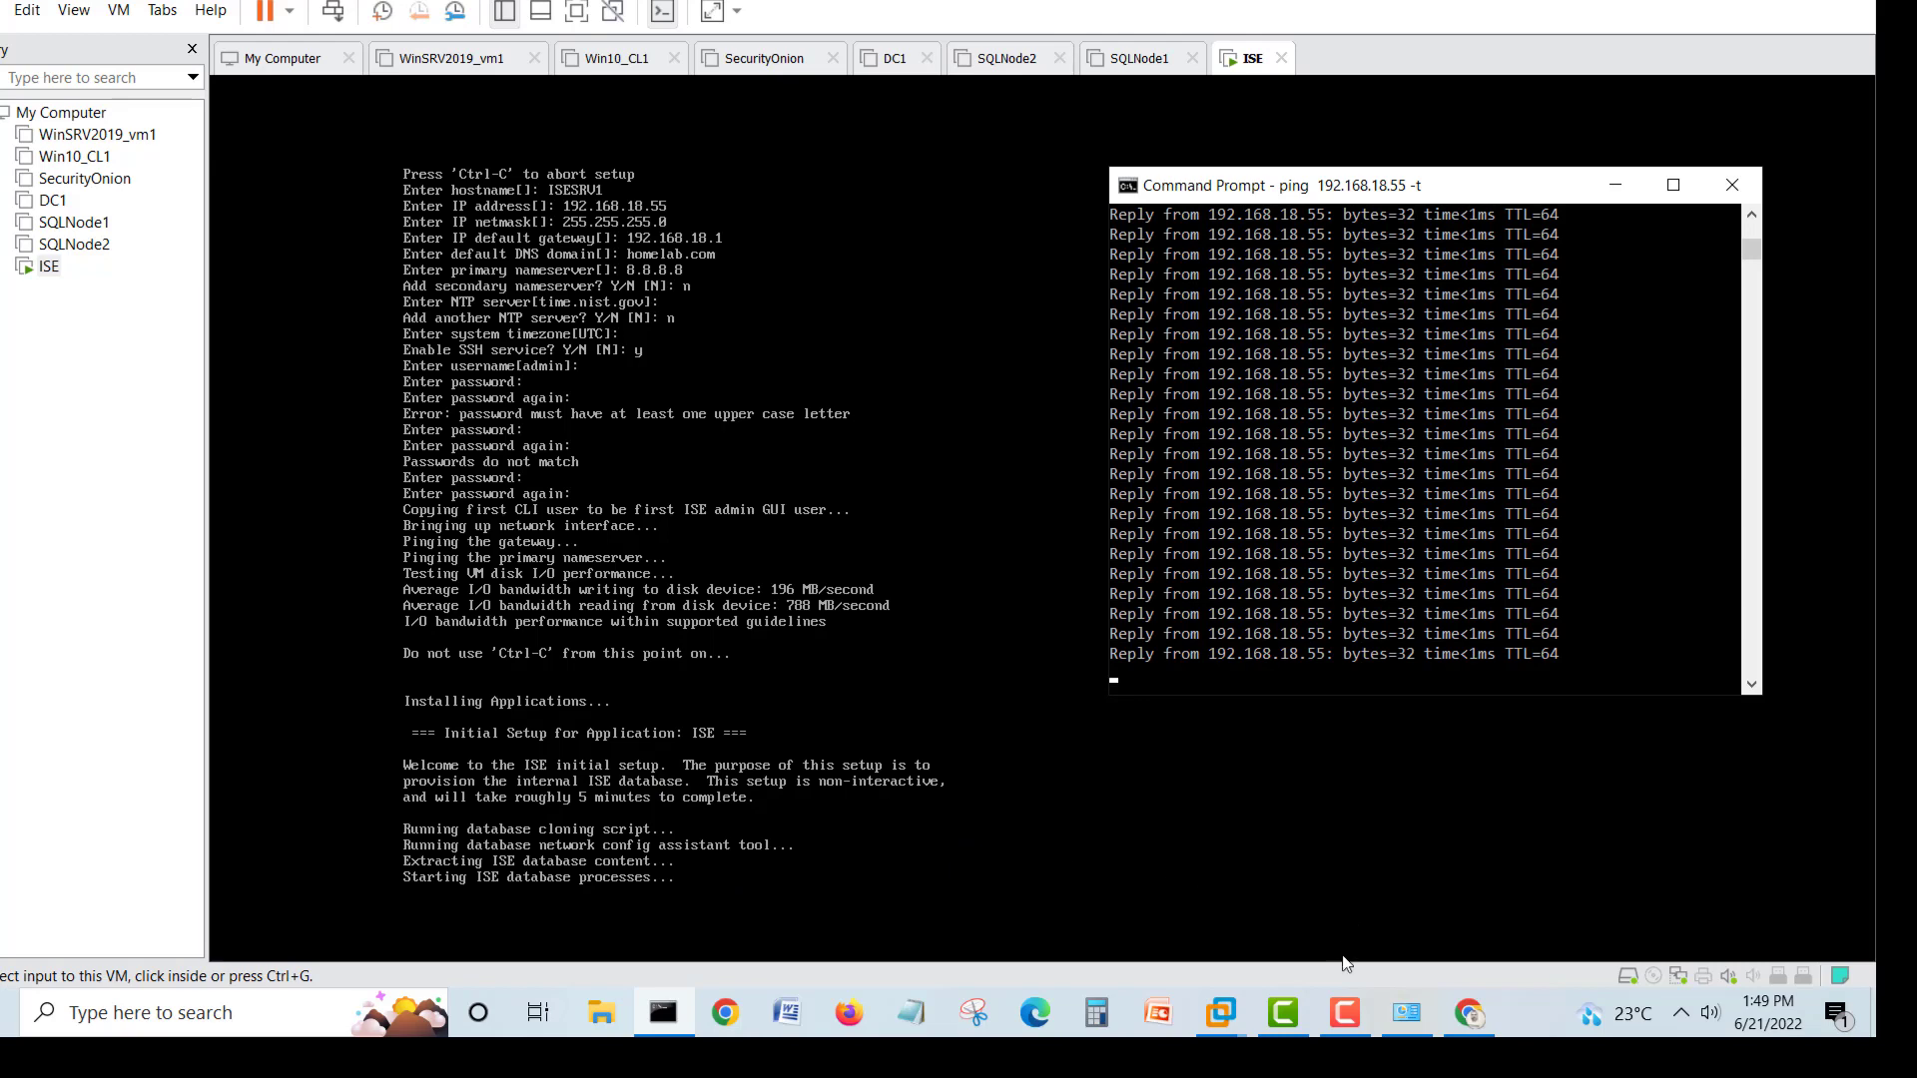
Step: Reload the ISE page in Chrome, and check the running ping beside the virtual machine's setup progress
{"action": "left_click", "coordinate": [1481, 1004]}
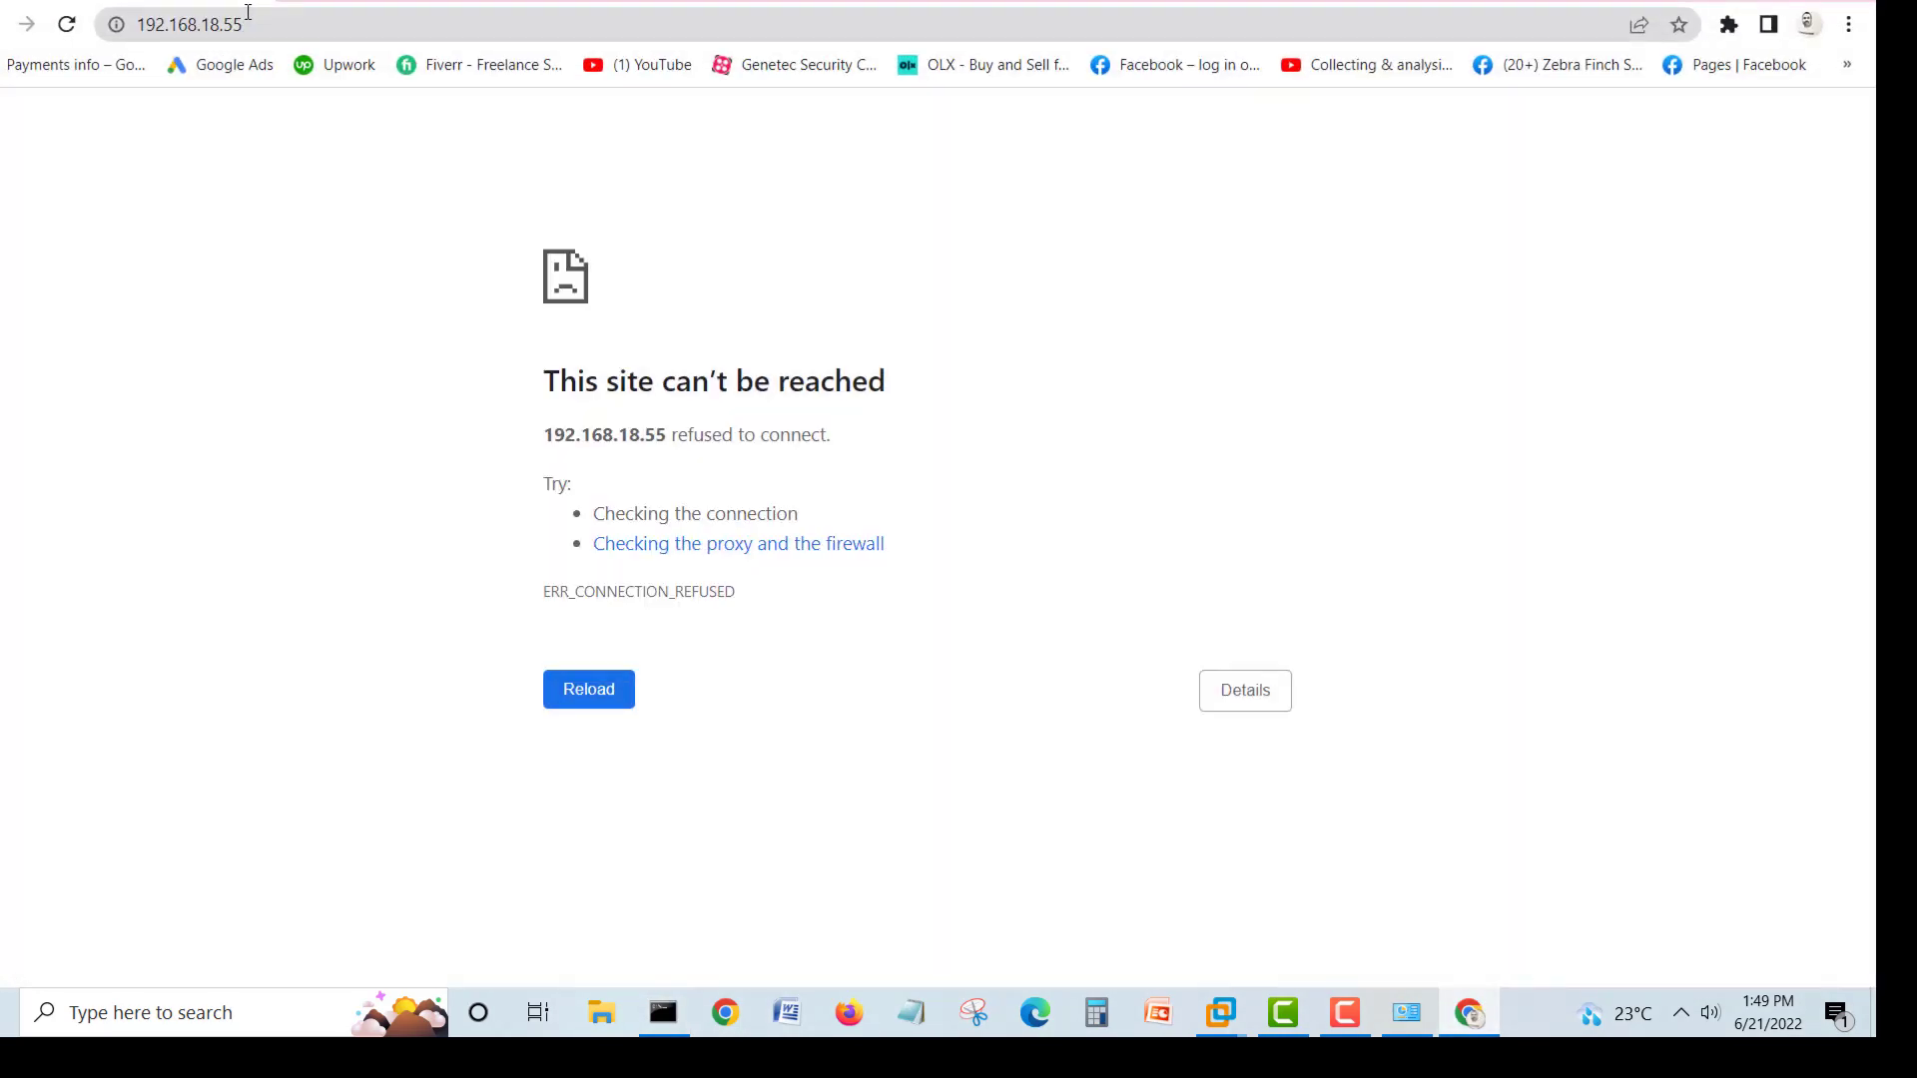
{"action": "left_click", "coordinate": [67, 26]}
{"action": "left_click", "coordinate": [662, 1013]}
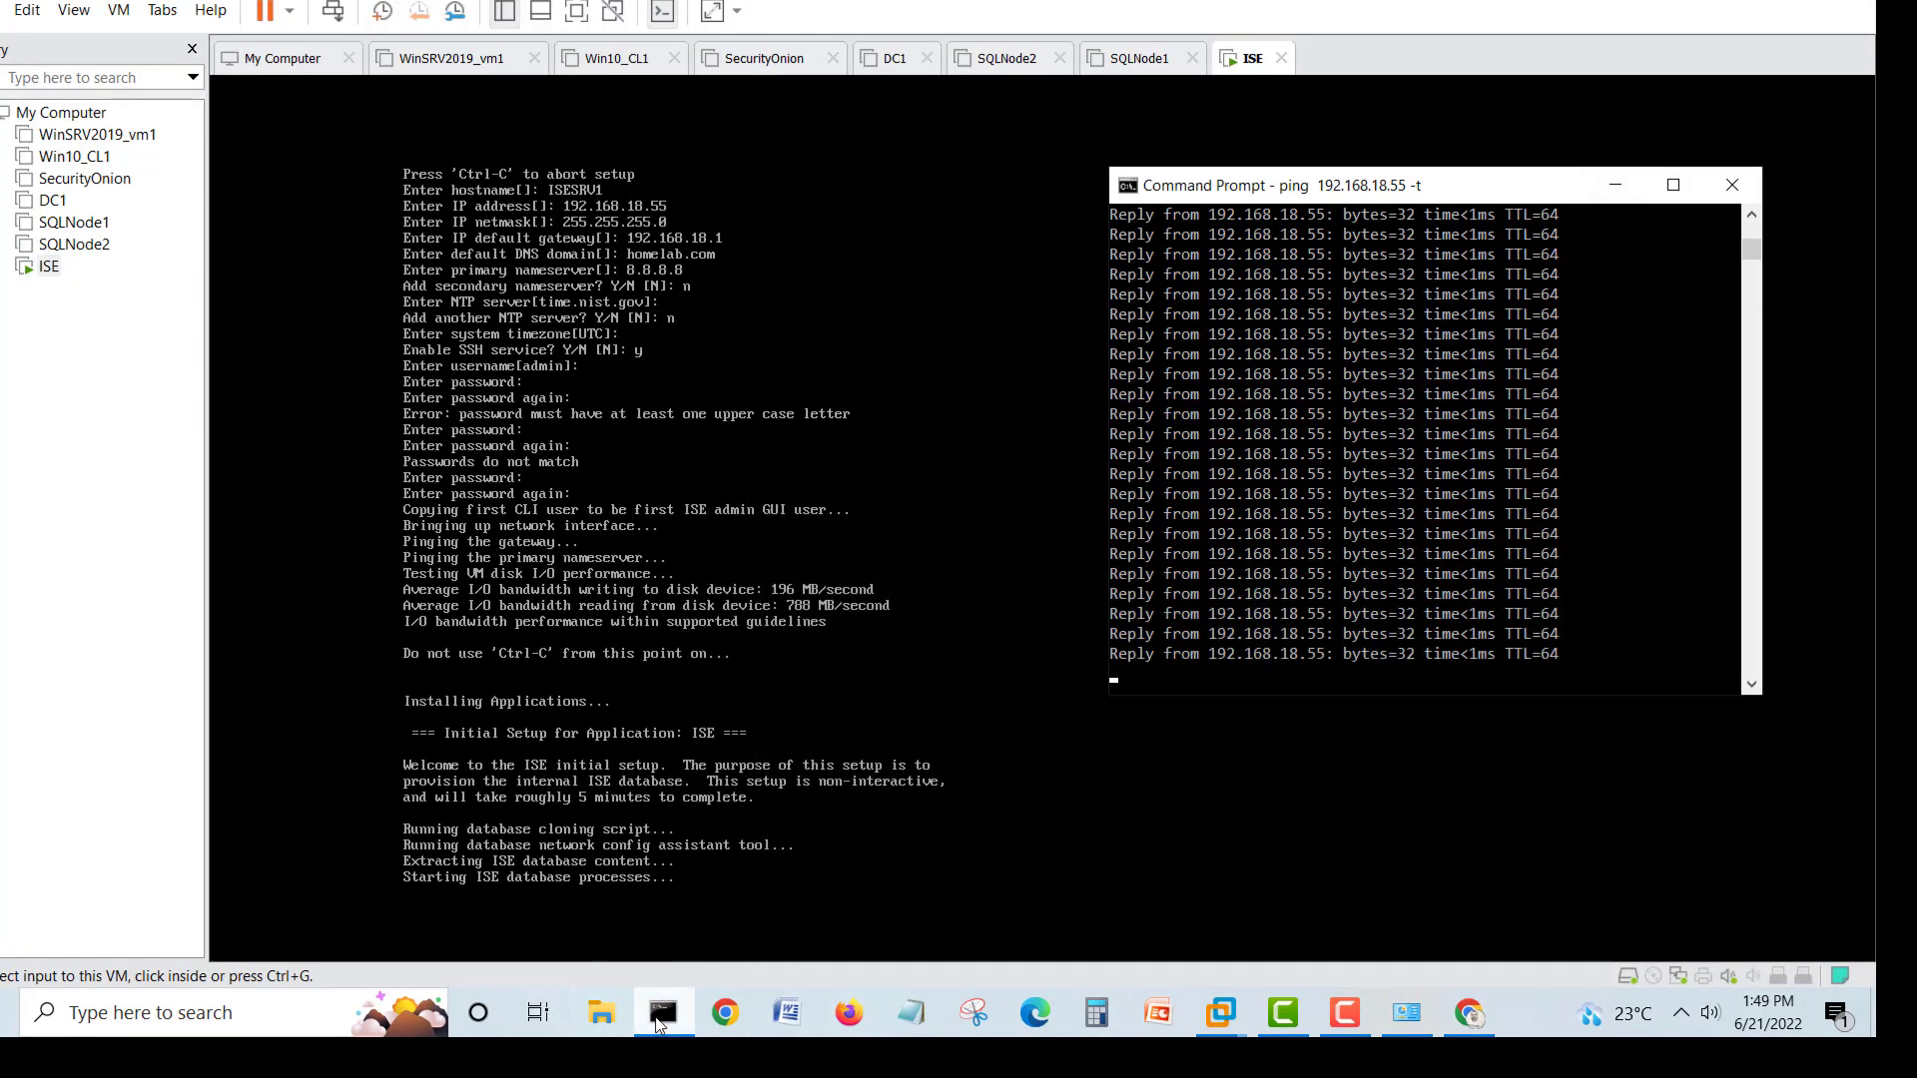
{"action": "left_click", "coordinate": [662, 1014]}
{"action": "left_click", "coordinate": [662, 1014]}
{"action": "left_click", "coordinate": [1405, 1010]}
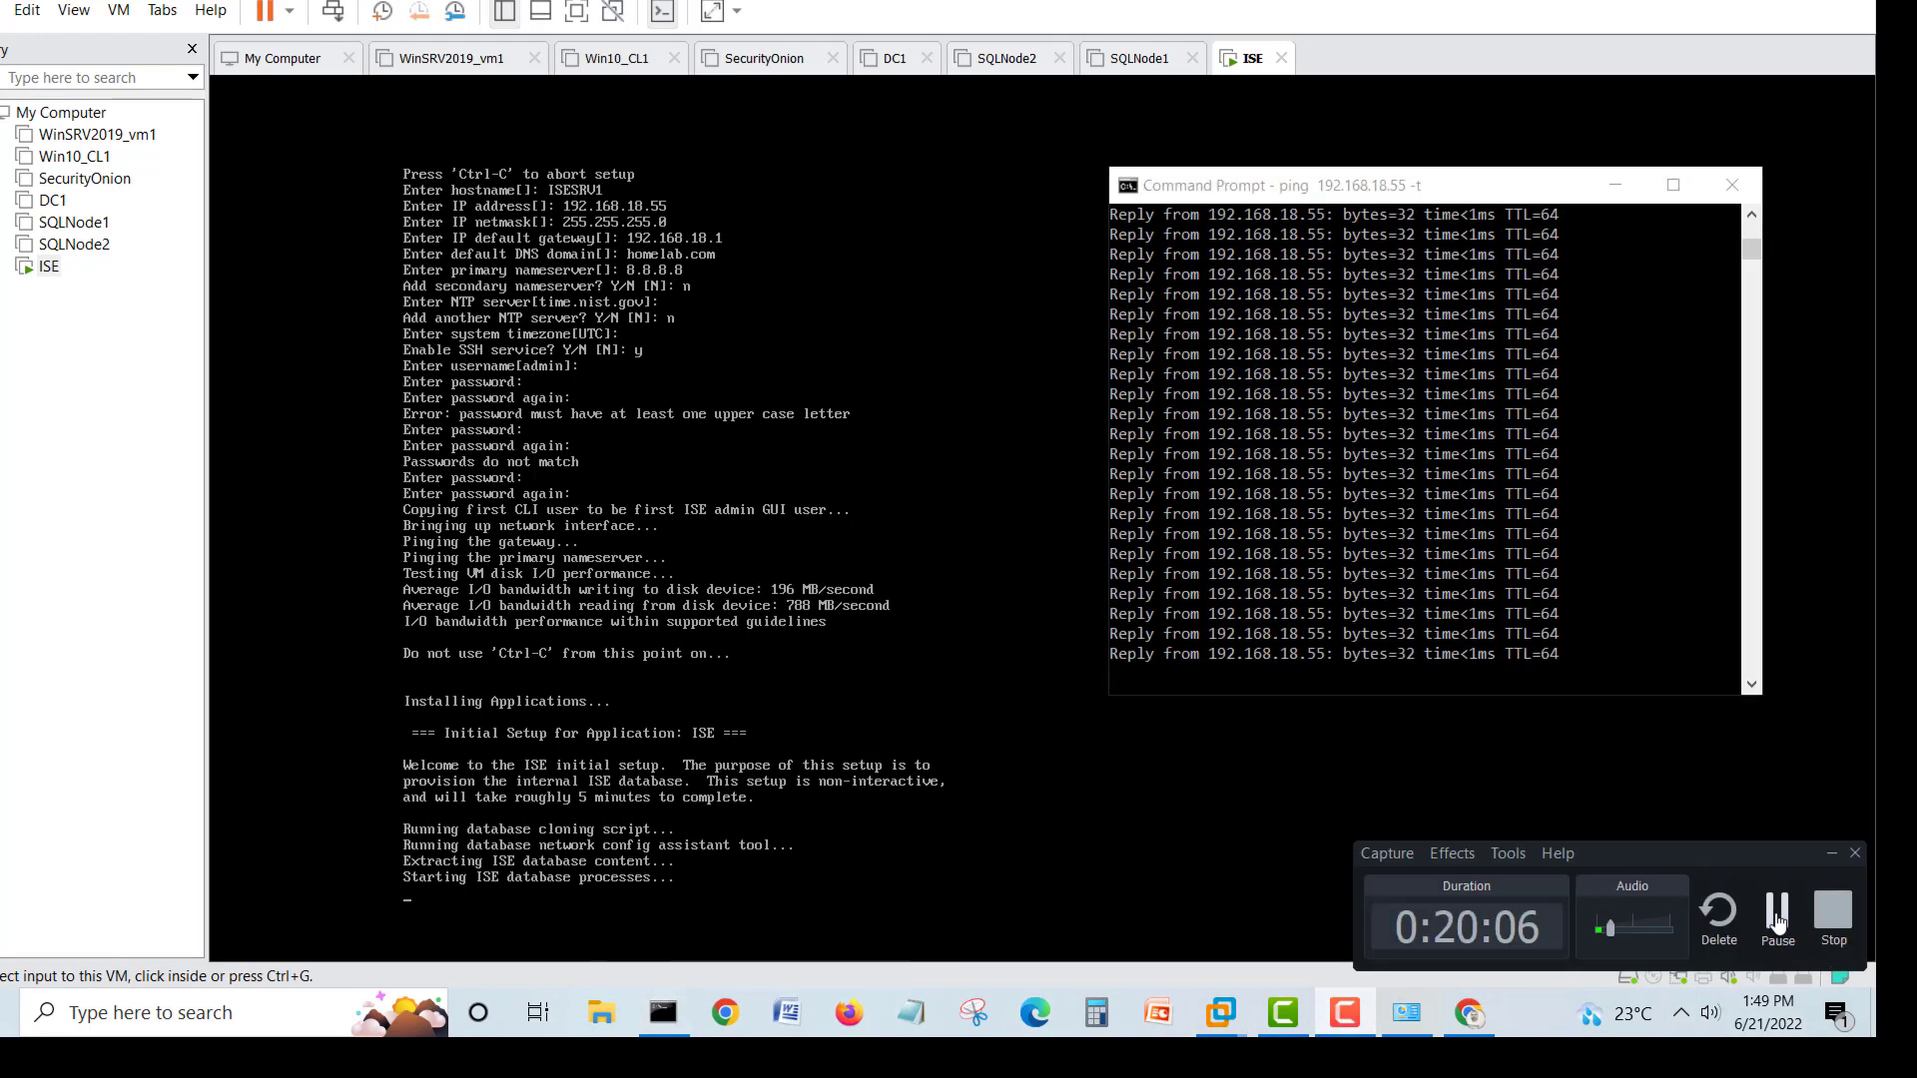
{"action": "left_click", "coordinate": [1776, 924]}
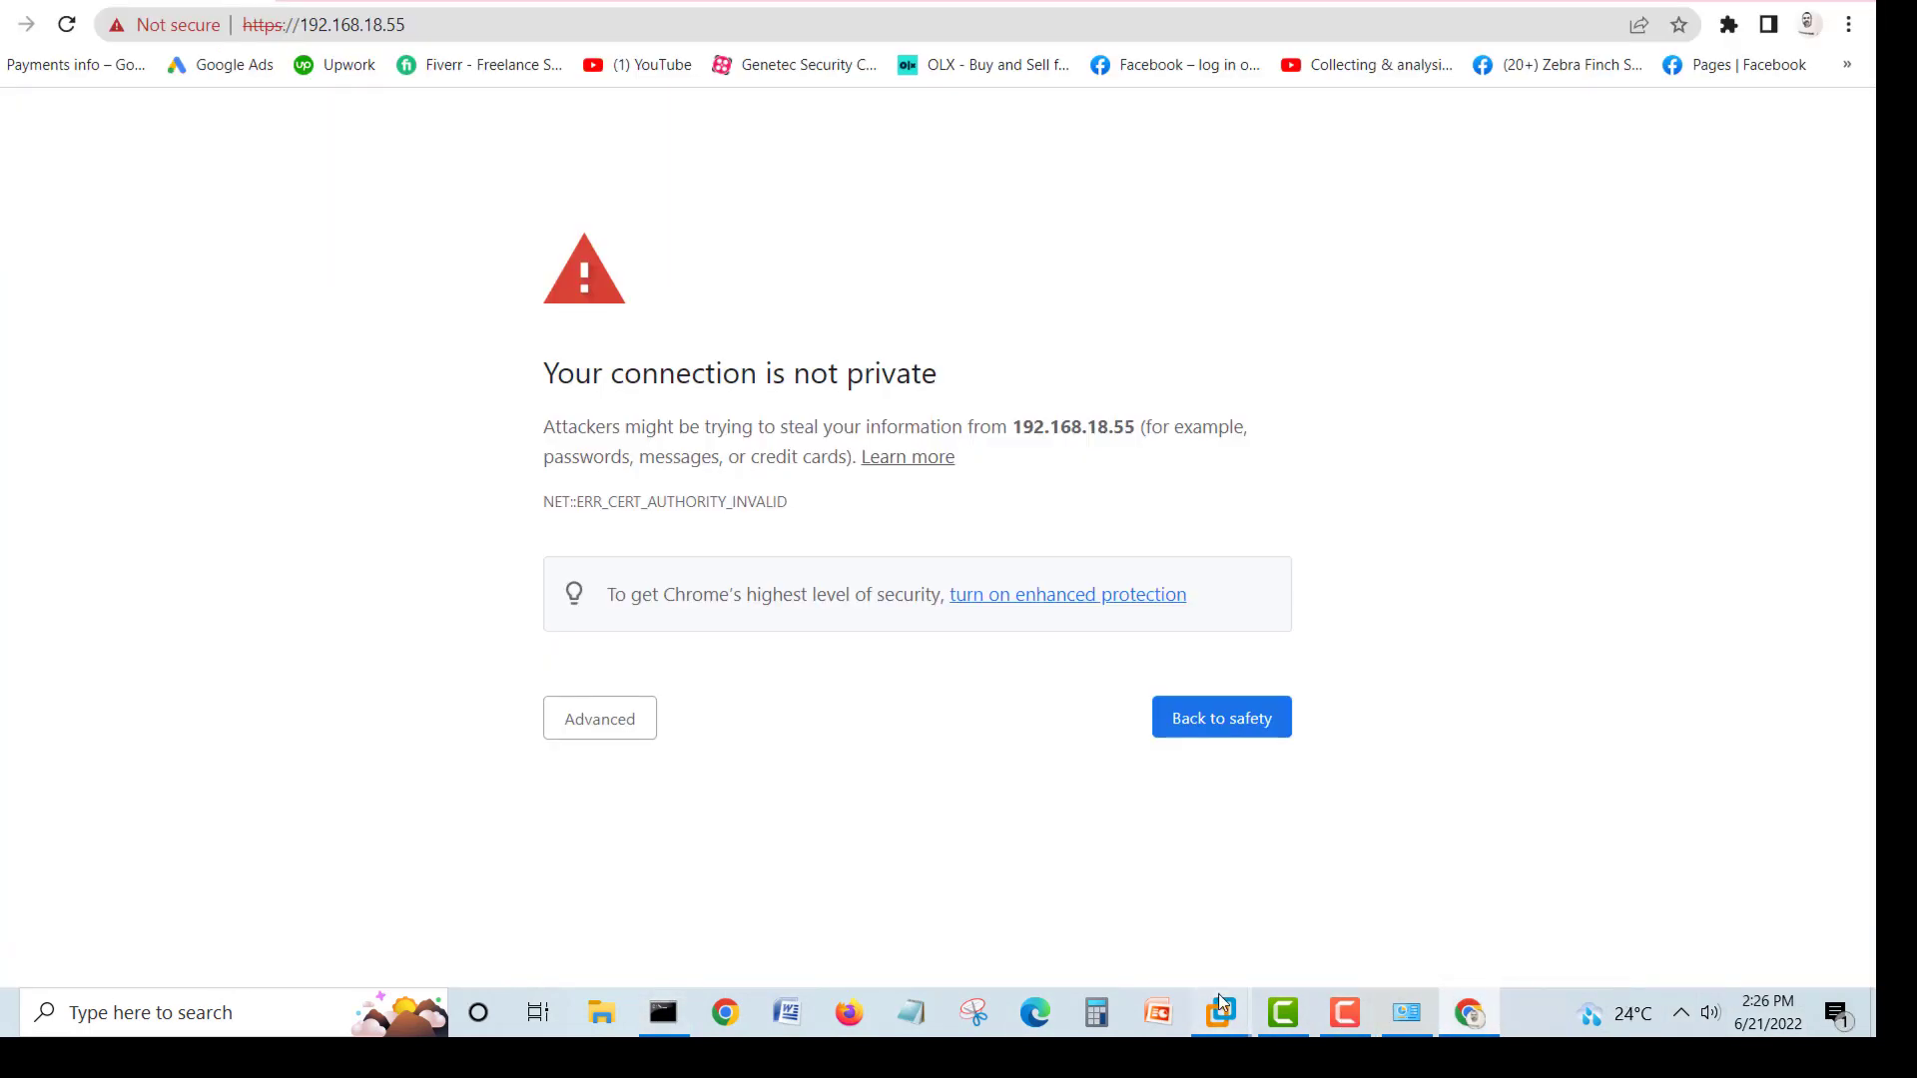
{"action": "mouse_move", "coordinate": [1218, 993]}
{"action": "left_click", "coordinate": [1683, 897]}
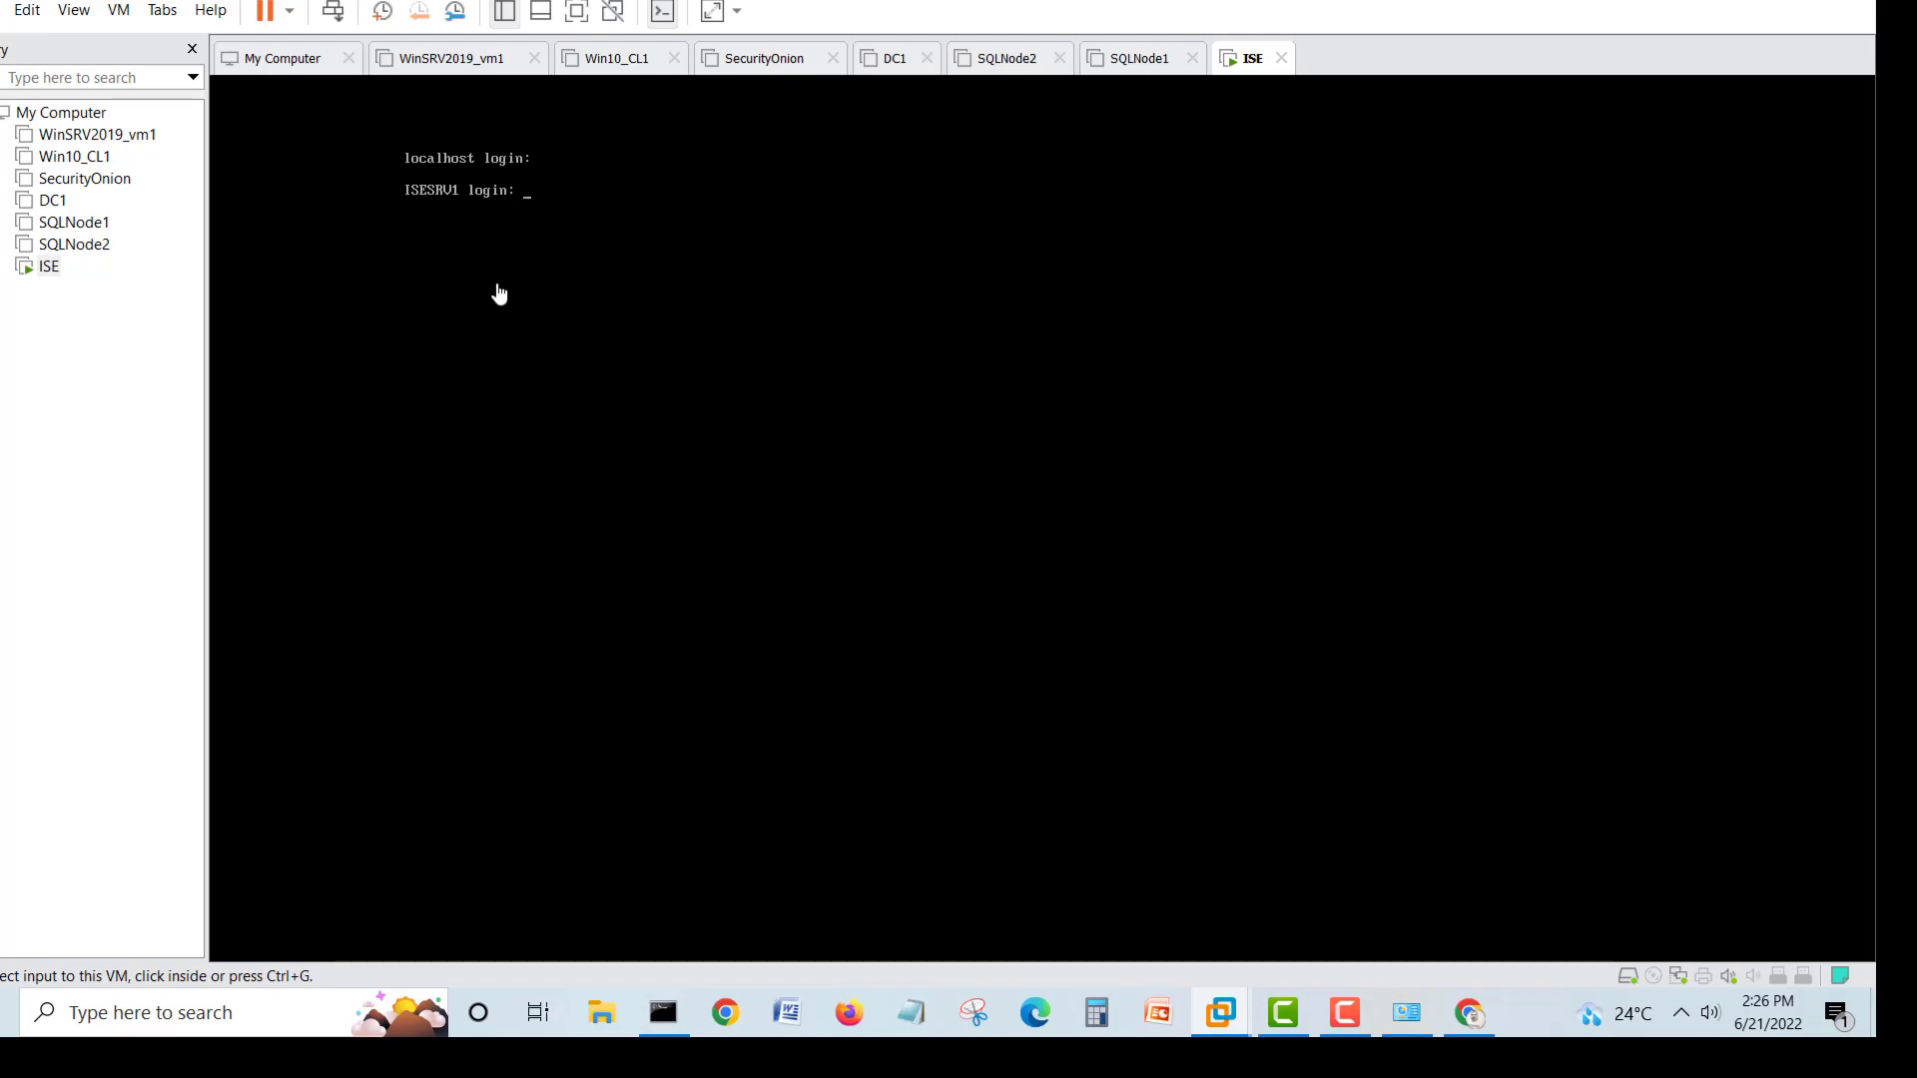
Step: Switch from the virtual machine to Chrome and proceed past the certificate warning to 192.168.18.55
{"action": "left_click", "coordinate": [1739, 0]}
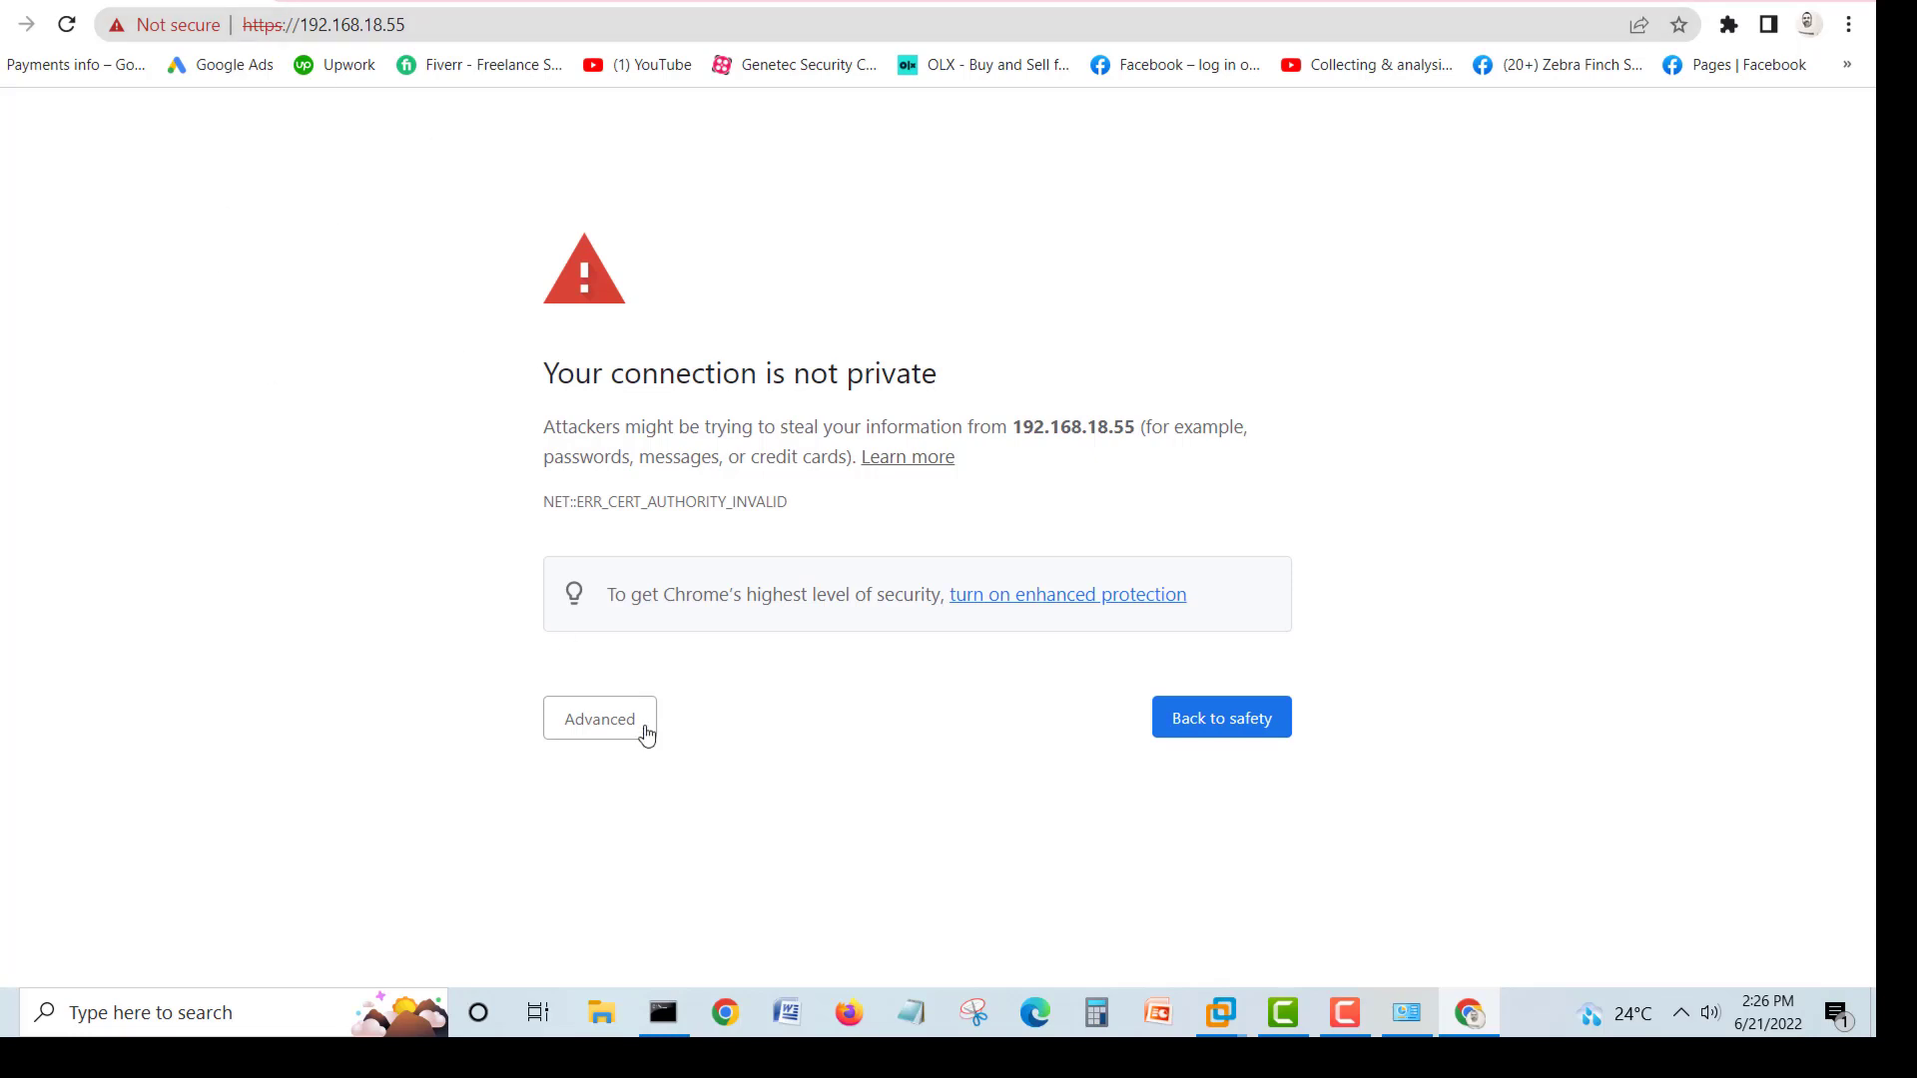
{"action": "left_click", "coordinate": [607, 732]}
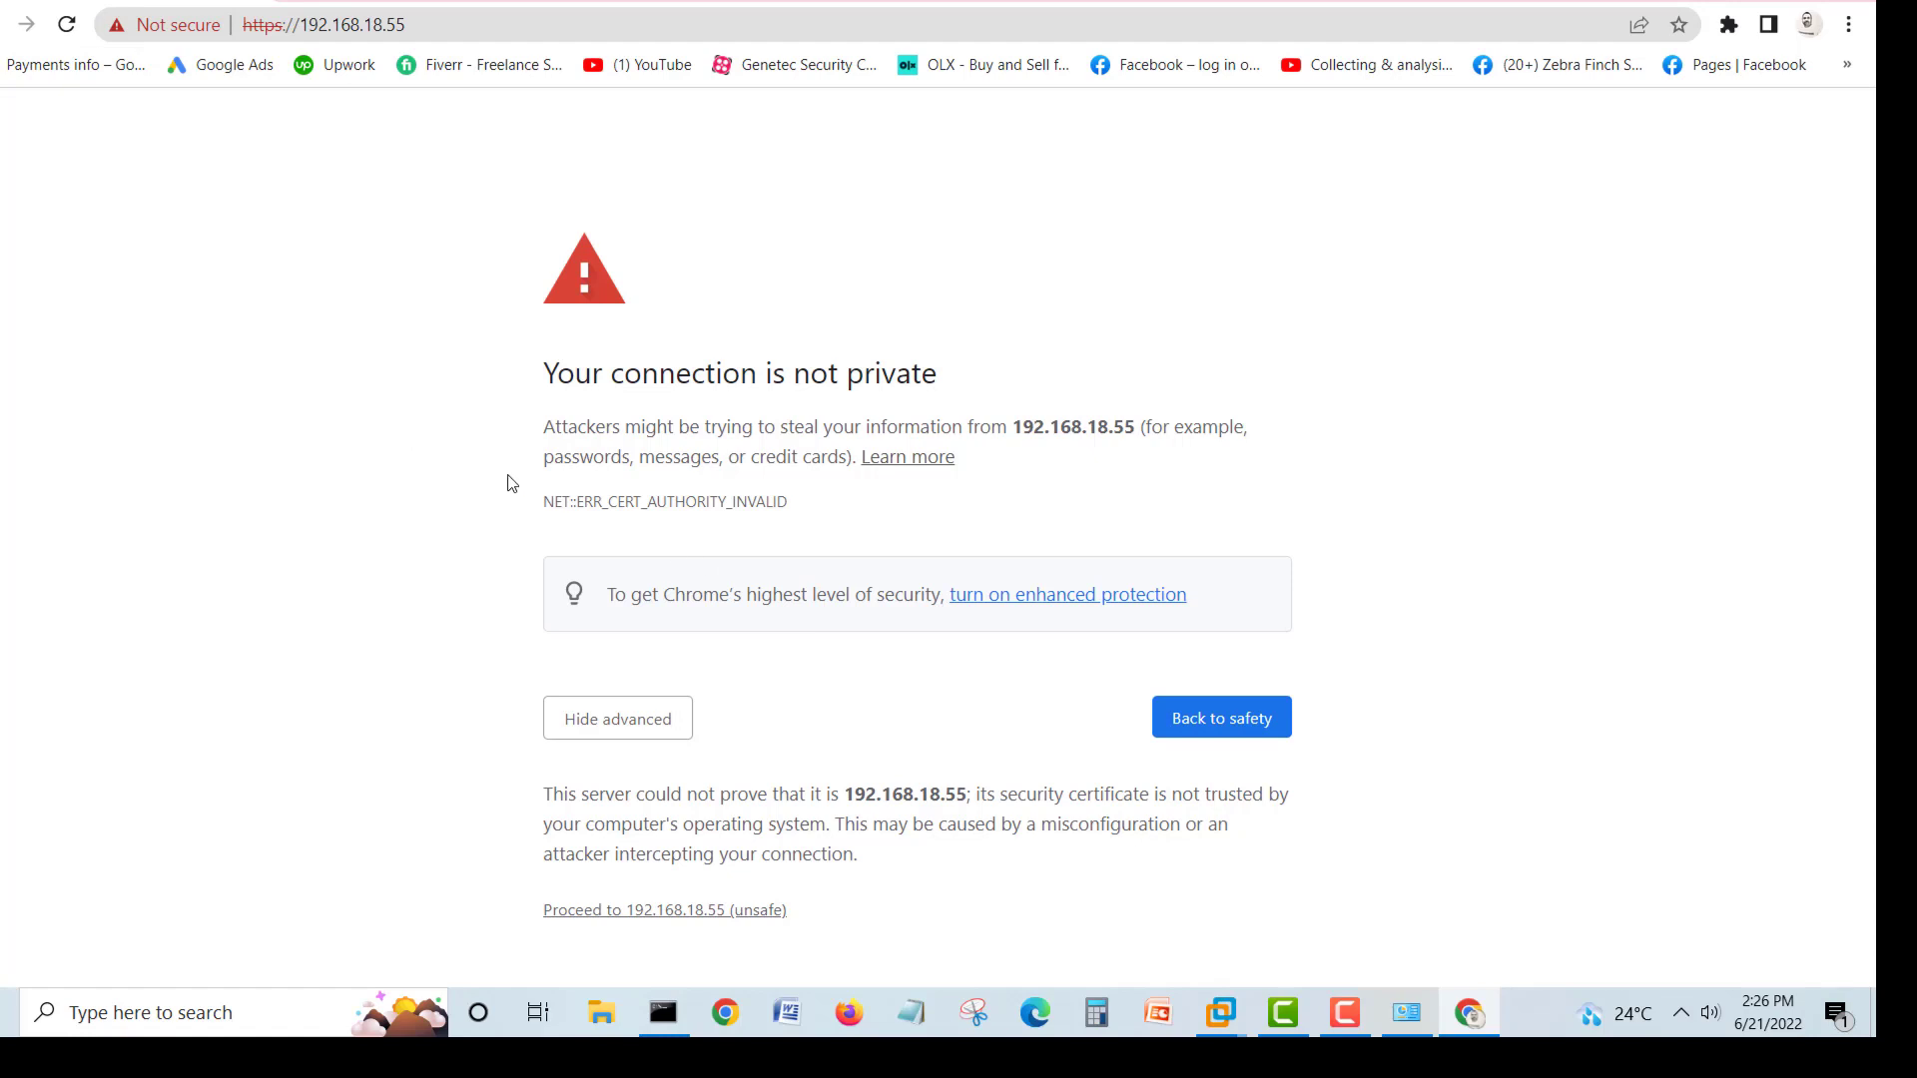
{"action": "left_click", "coordinate": [664, 911]}
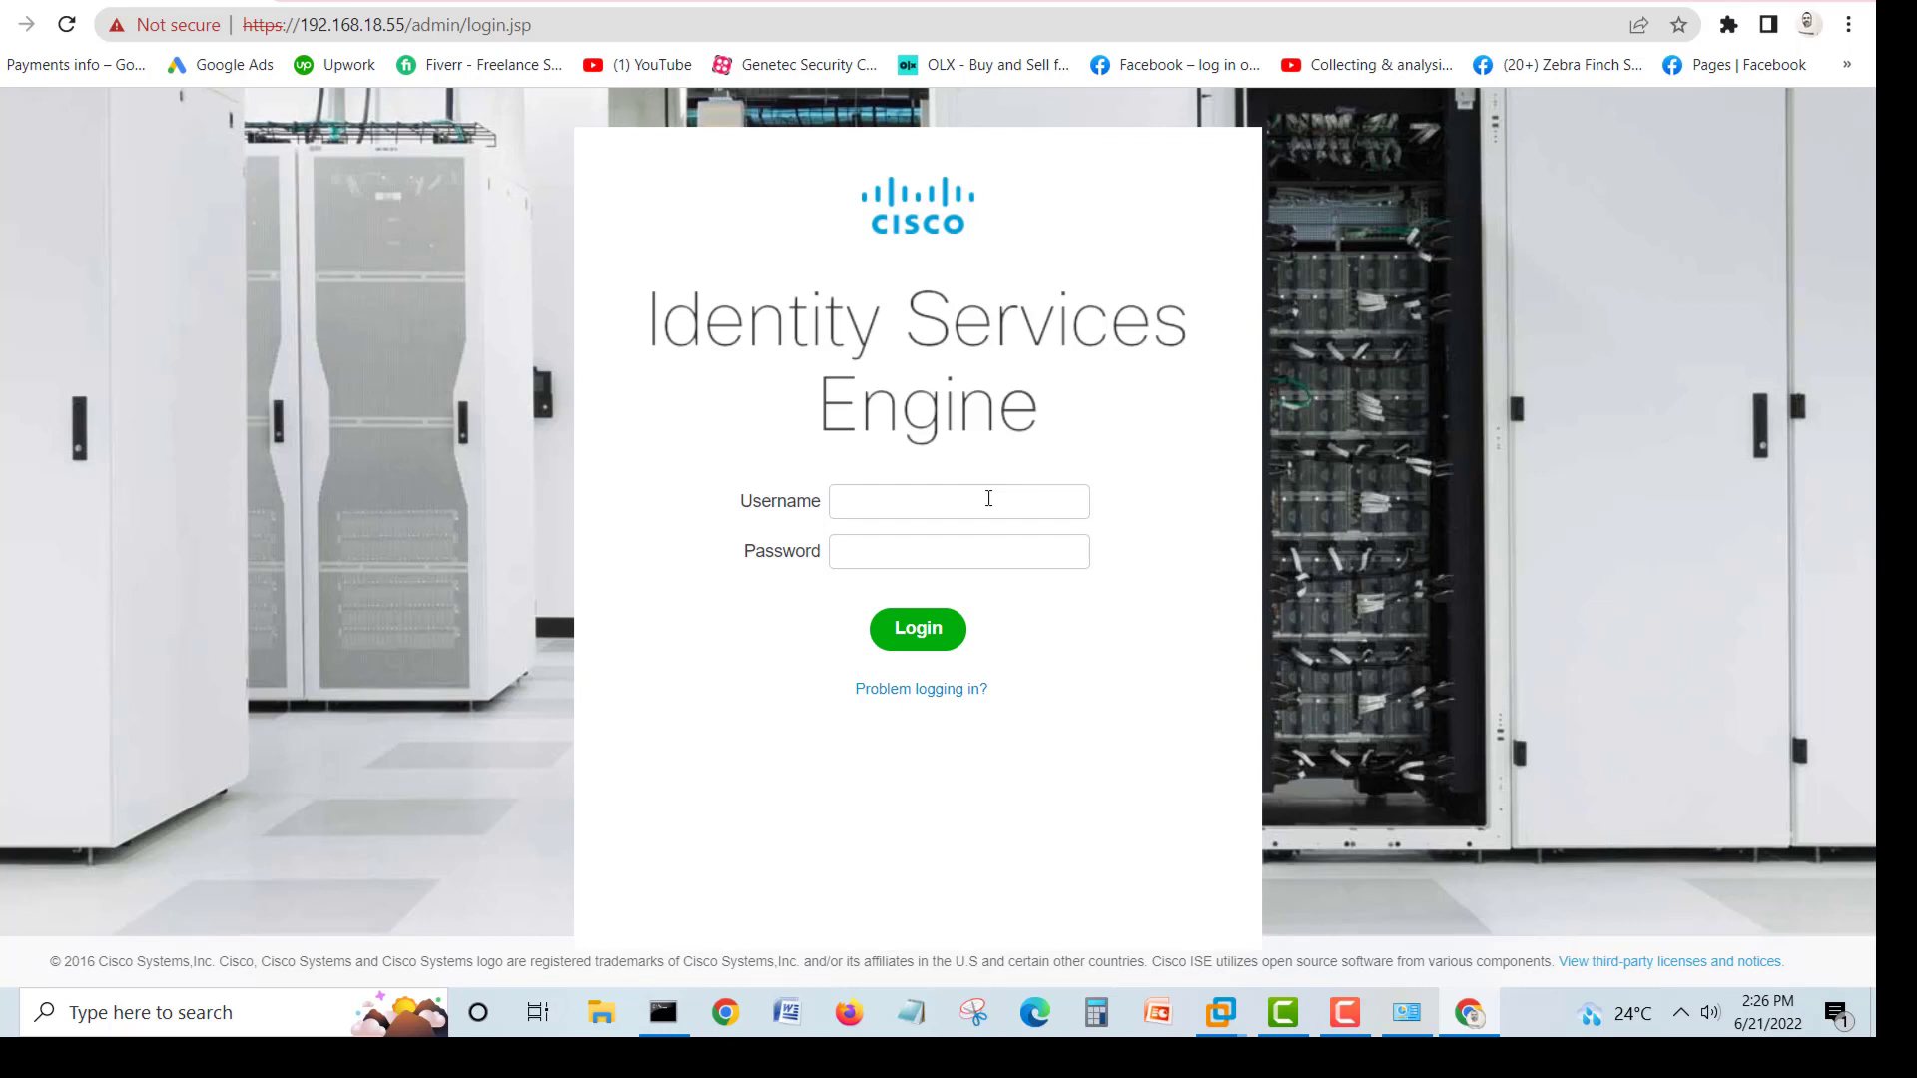
Step: Log in to Identity Services Engine with the username admin and the account password
{"action": "type", "text": "admin"}
{"action": "key", "text": "Tab"}
{"action": "left_click", "coordinate": [928, 637]}
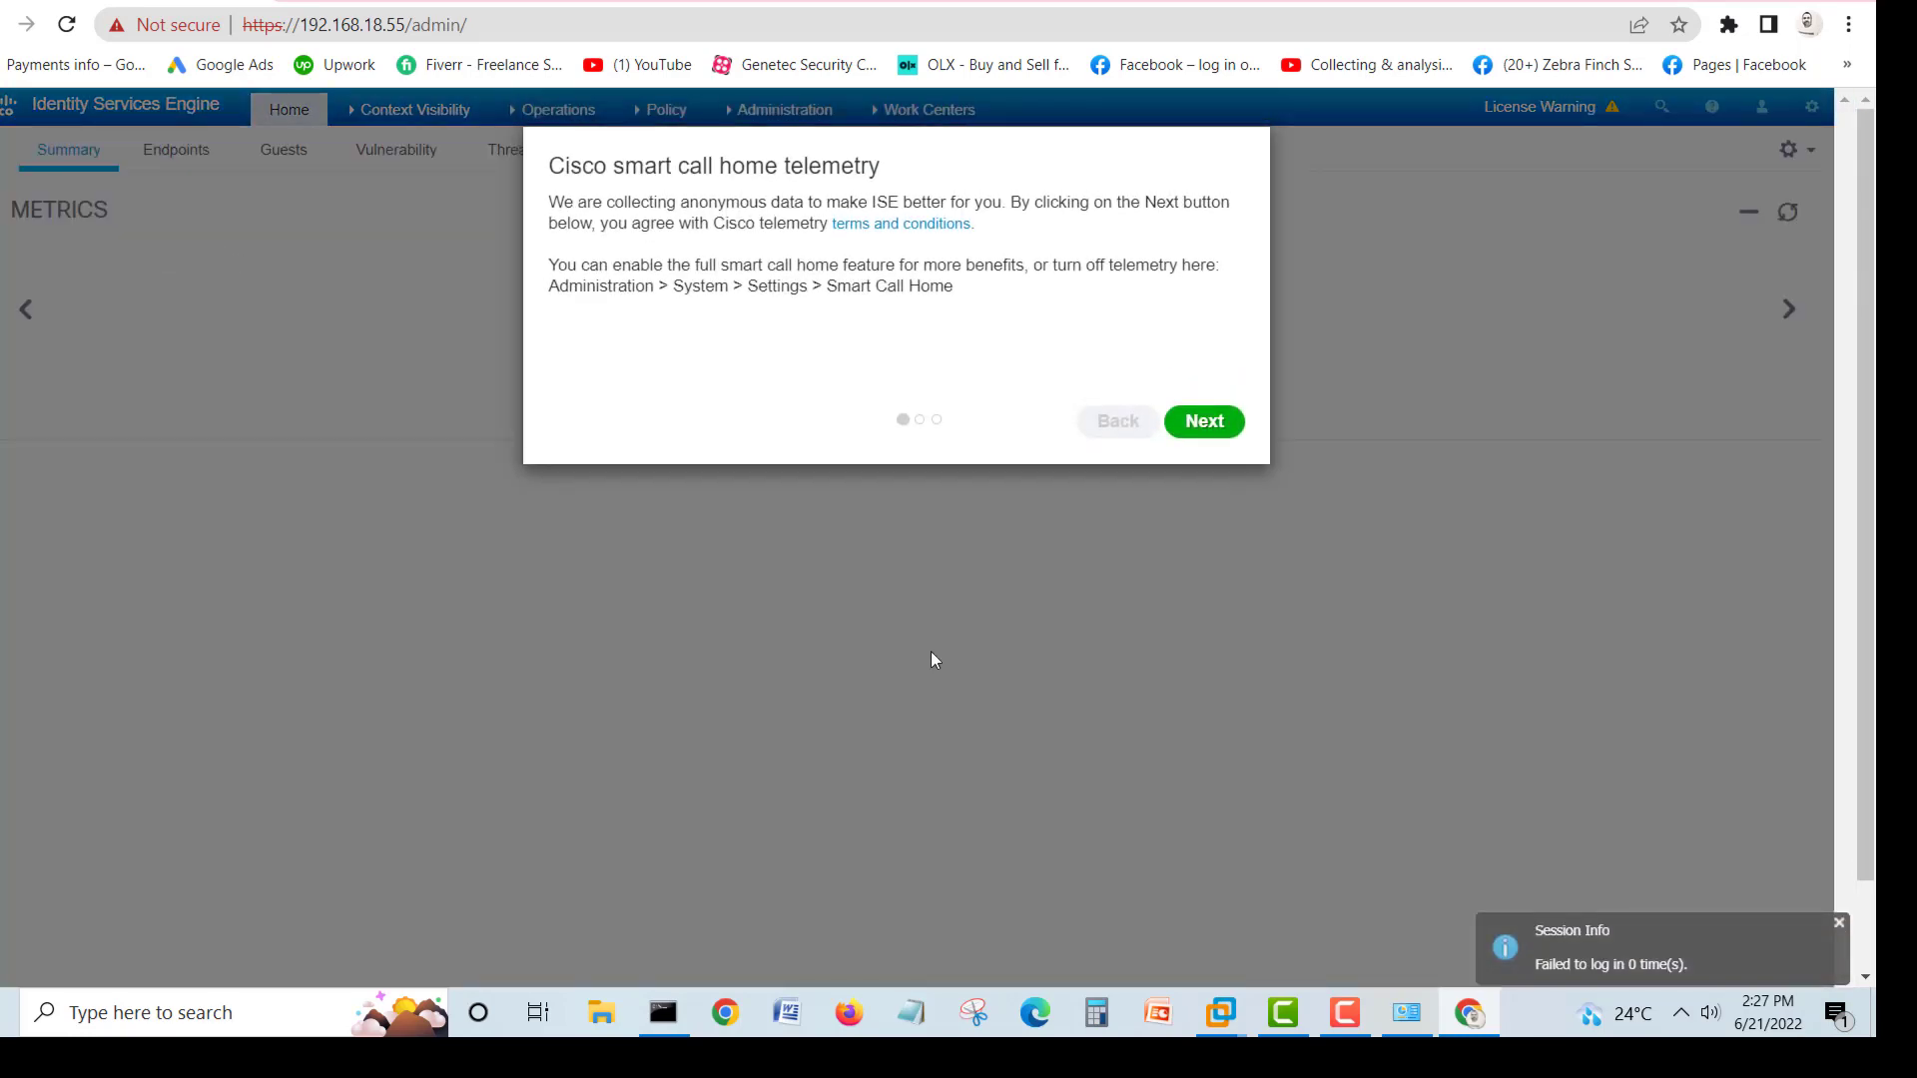
Step: Go through the smart call home telemetry introduction, and accept and close the license notice
{"action": "left_click", "coordinate": [1199, 430]}
{"action": "left_click", "coordinate": [1213, 421]}
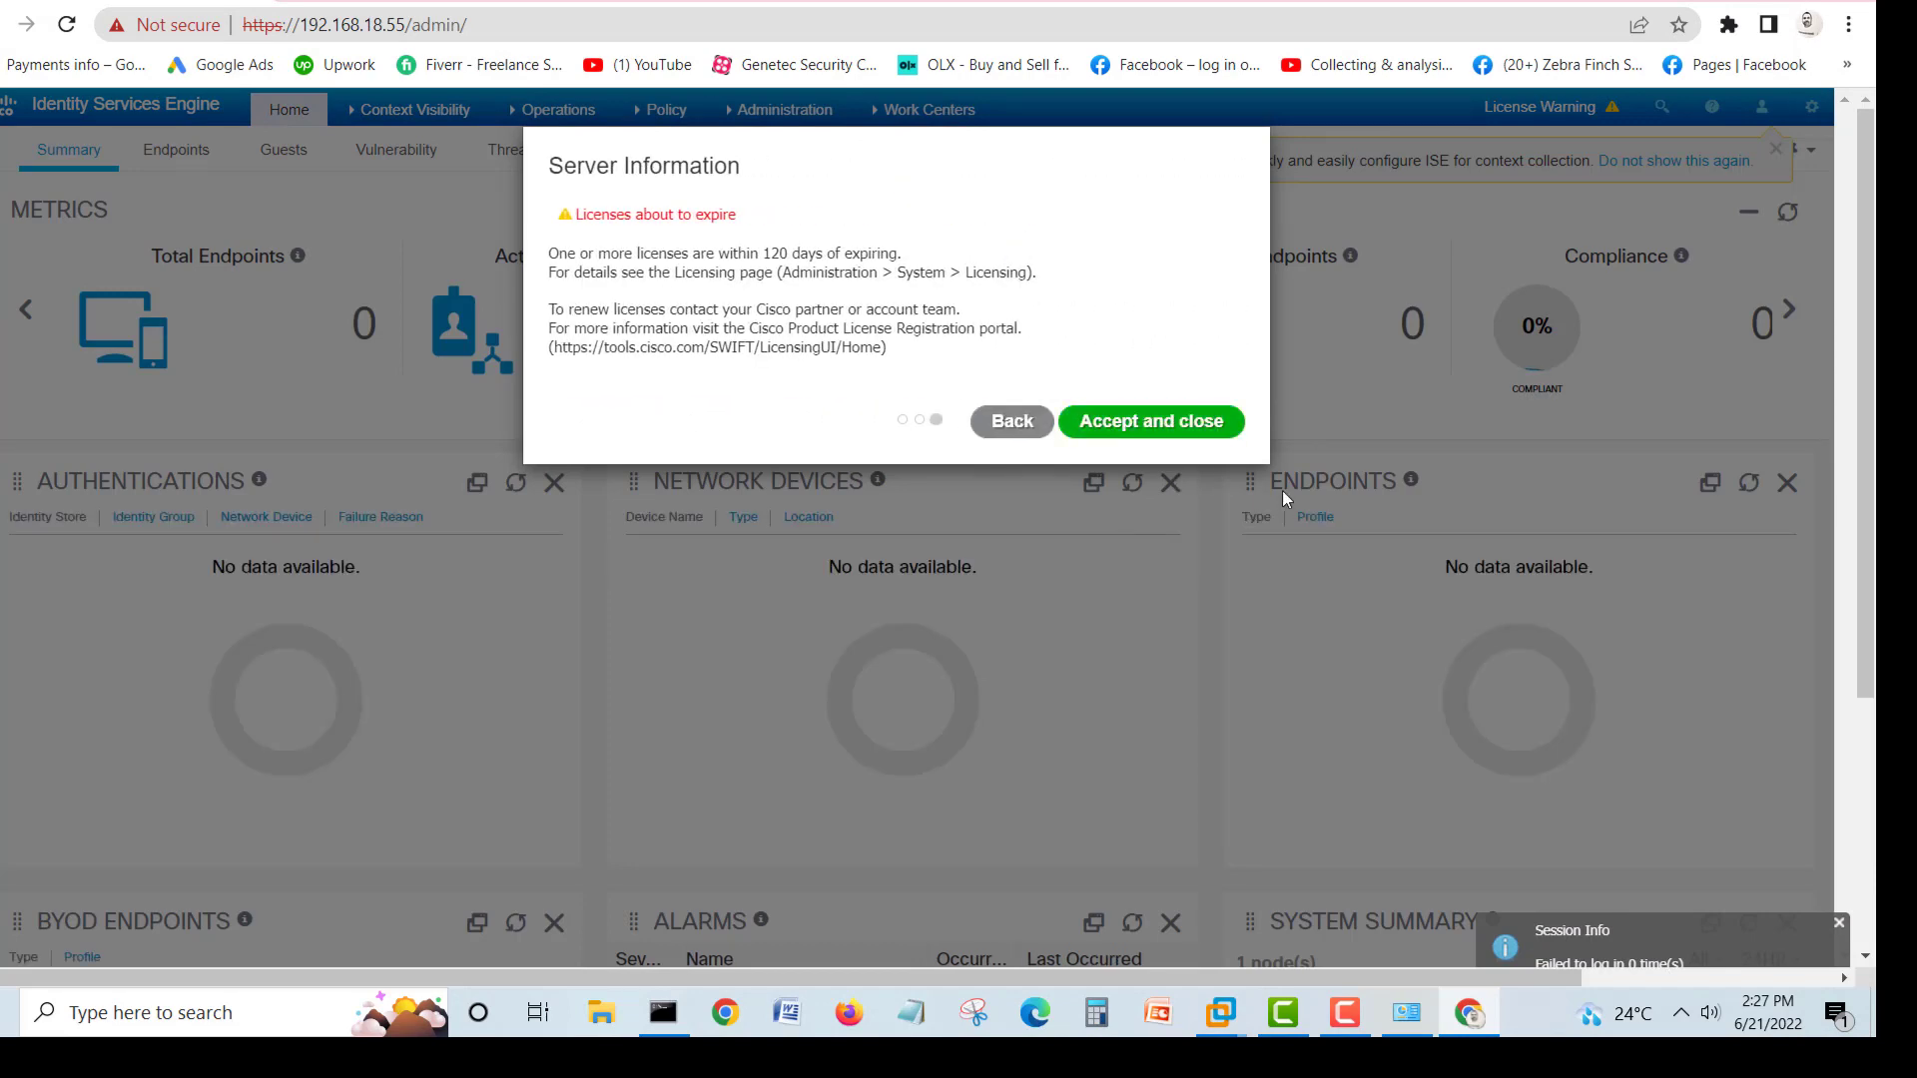
{"action": "left_click", "coordinate": [1164, 420]}
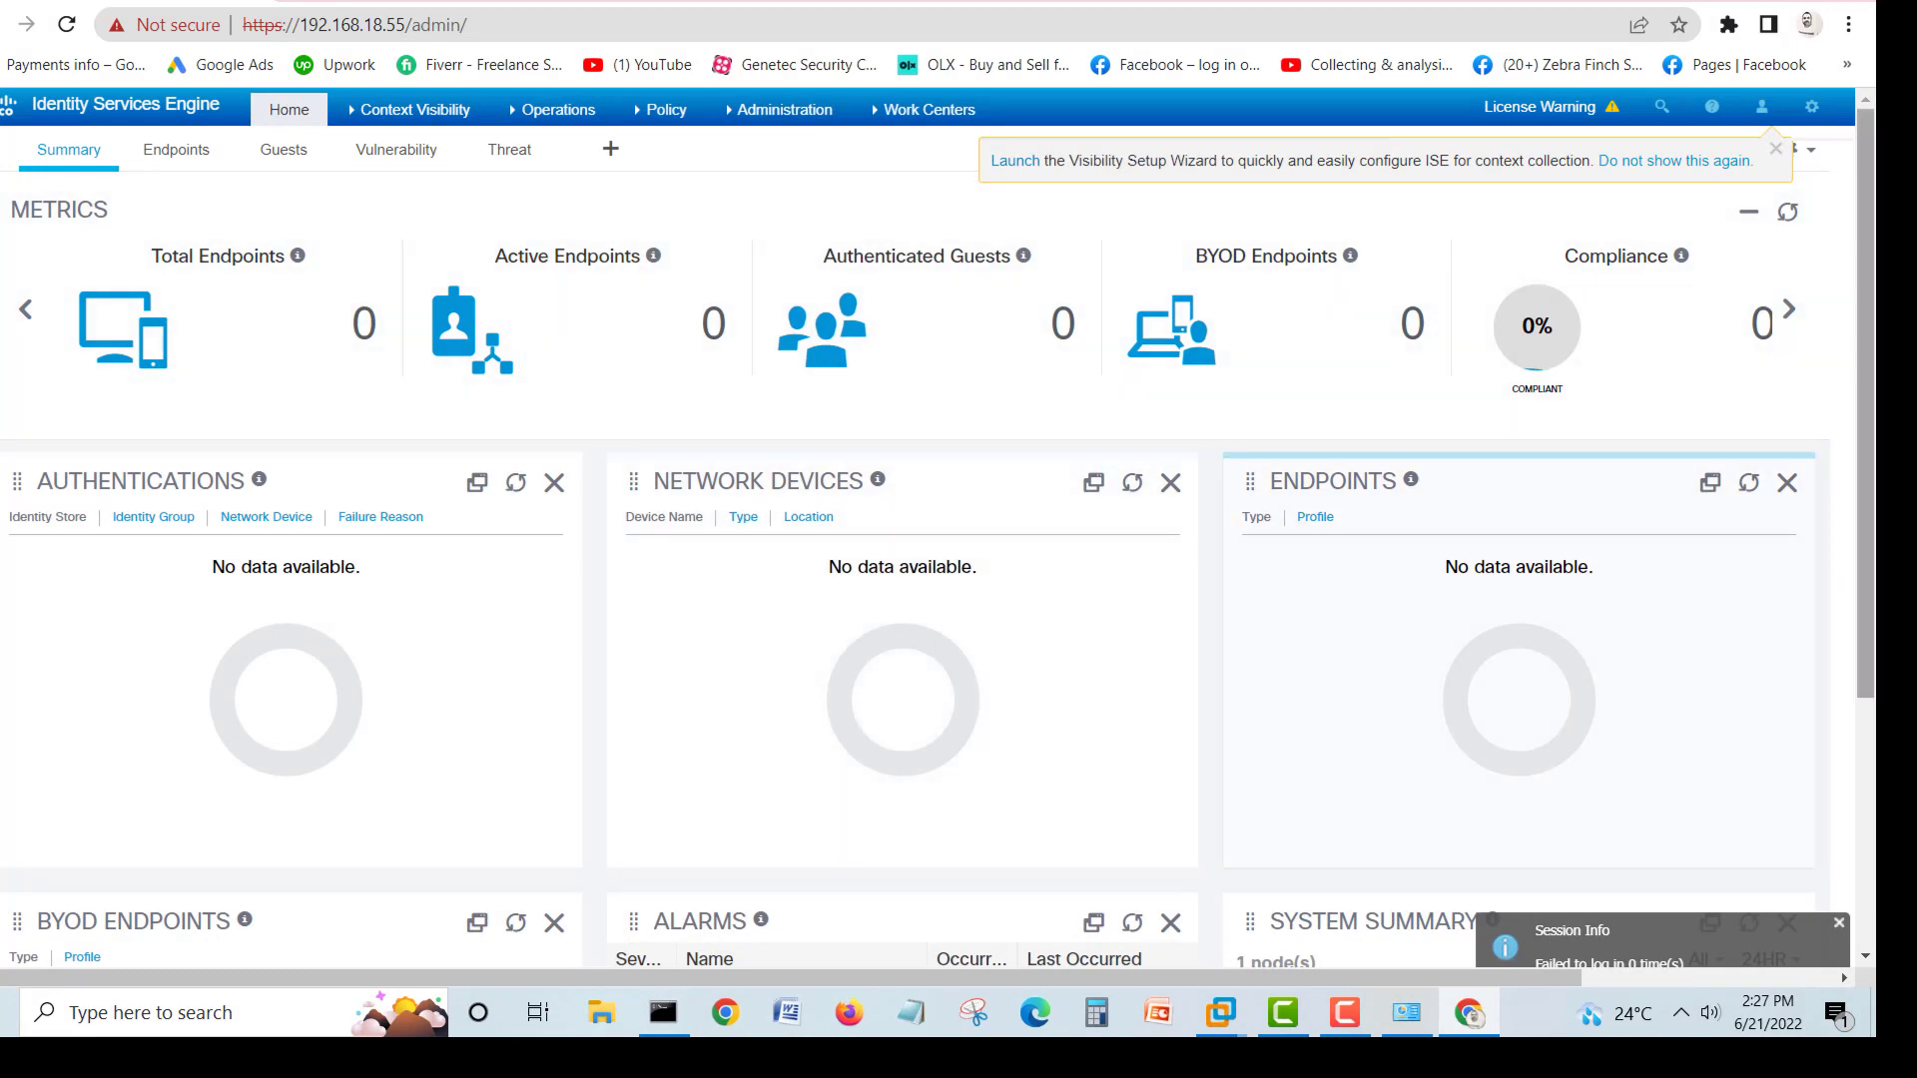
Step: Examine the Network Access Users list and the new-user form under Identity Management, and return to the ISE home dashboard
{"action": "mouse_move", "coordinate": [1865, 285]}
{"action": "left_mouse_down"}
{"action": "mouse_move", "coordinate": [1875, 555]}
{"action": "mouse_move", "coordinate": [1875, 225]}
{"action": "mouse_move", "coordinate": [1874, 554]}
{"action": "mouse_move", "coordinate": [1874, 305]}
{"action": "left_mouse_up"}
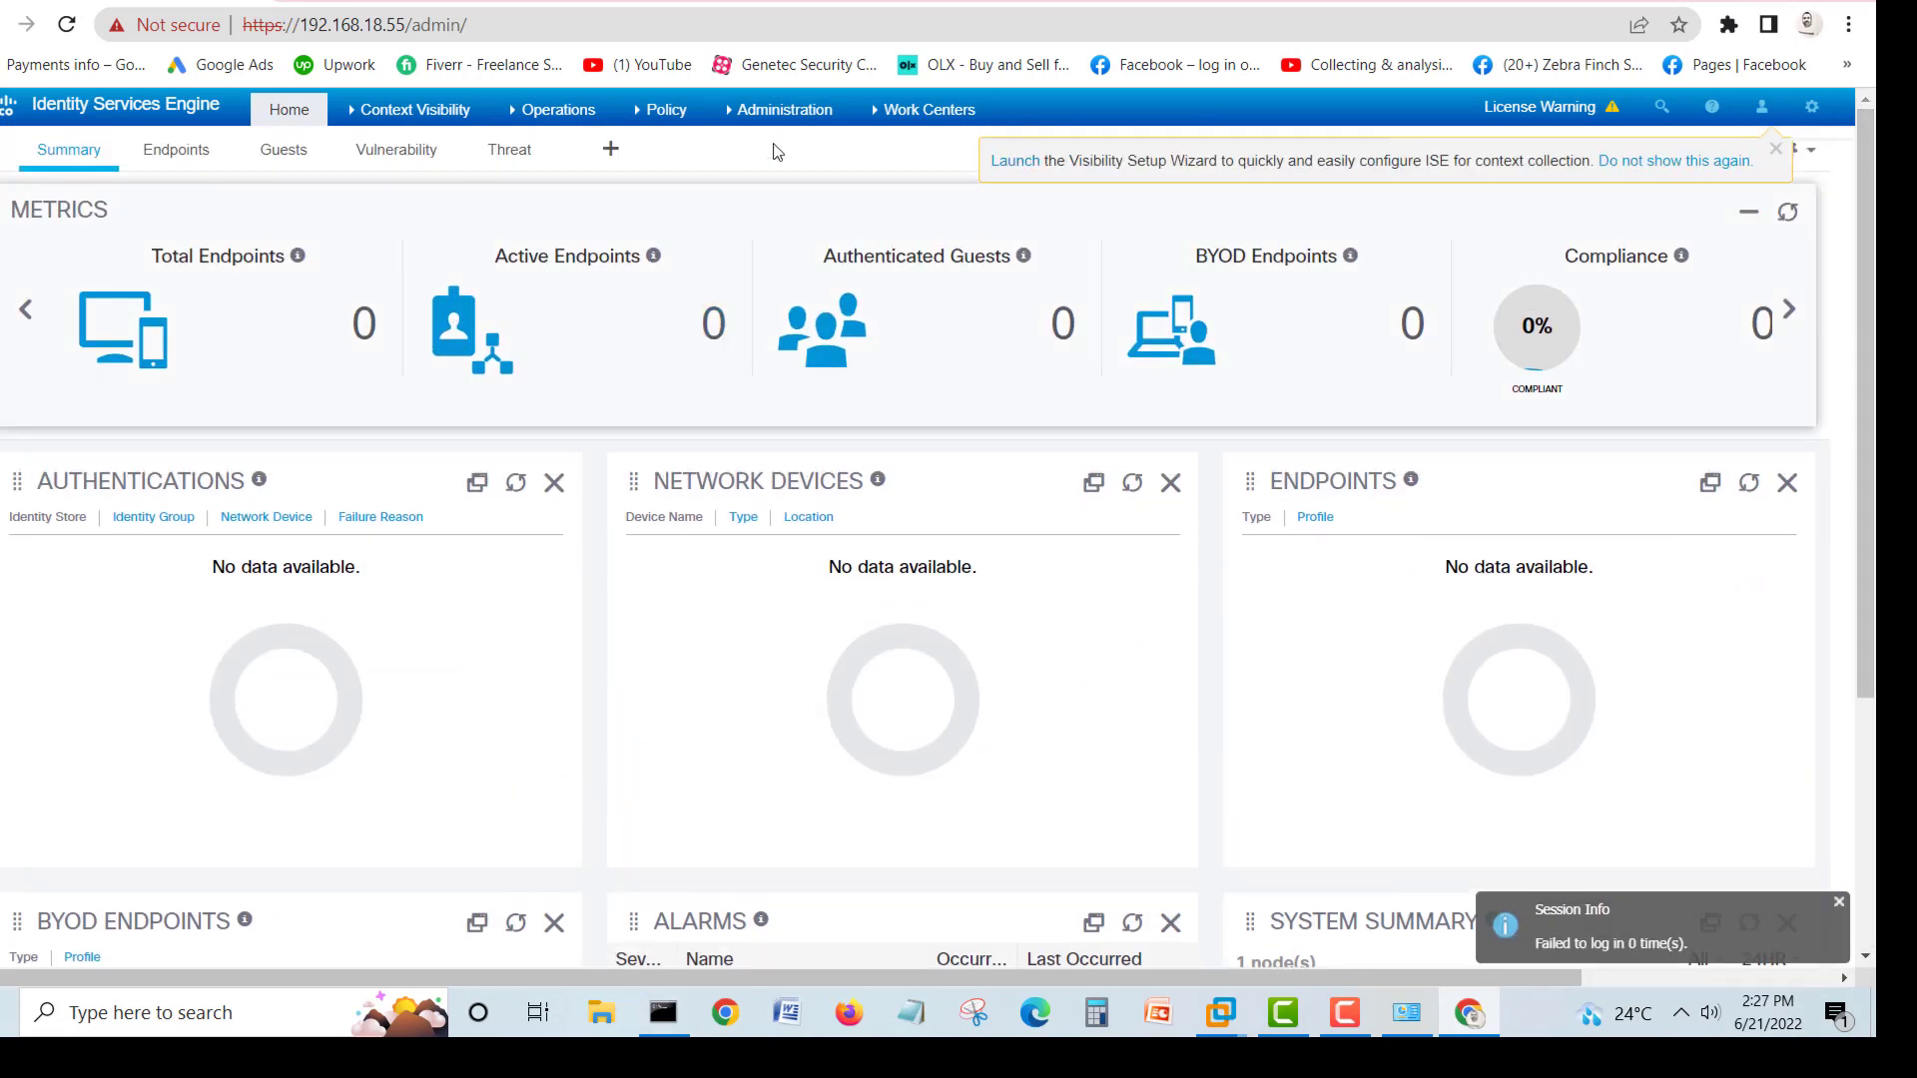
{"action": "left_click", "coordinate": [785, 109]}
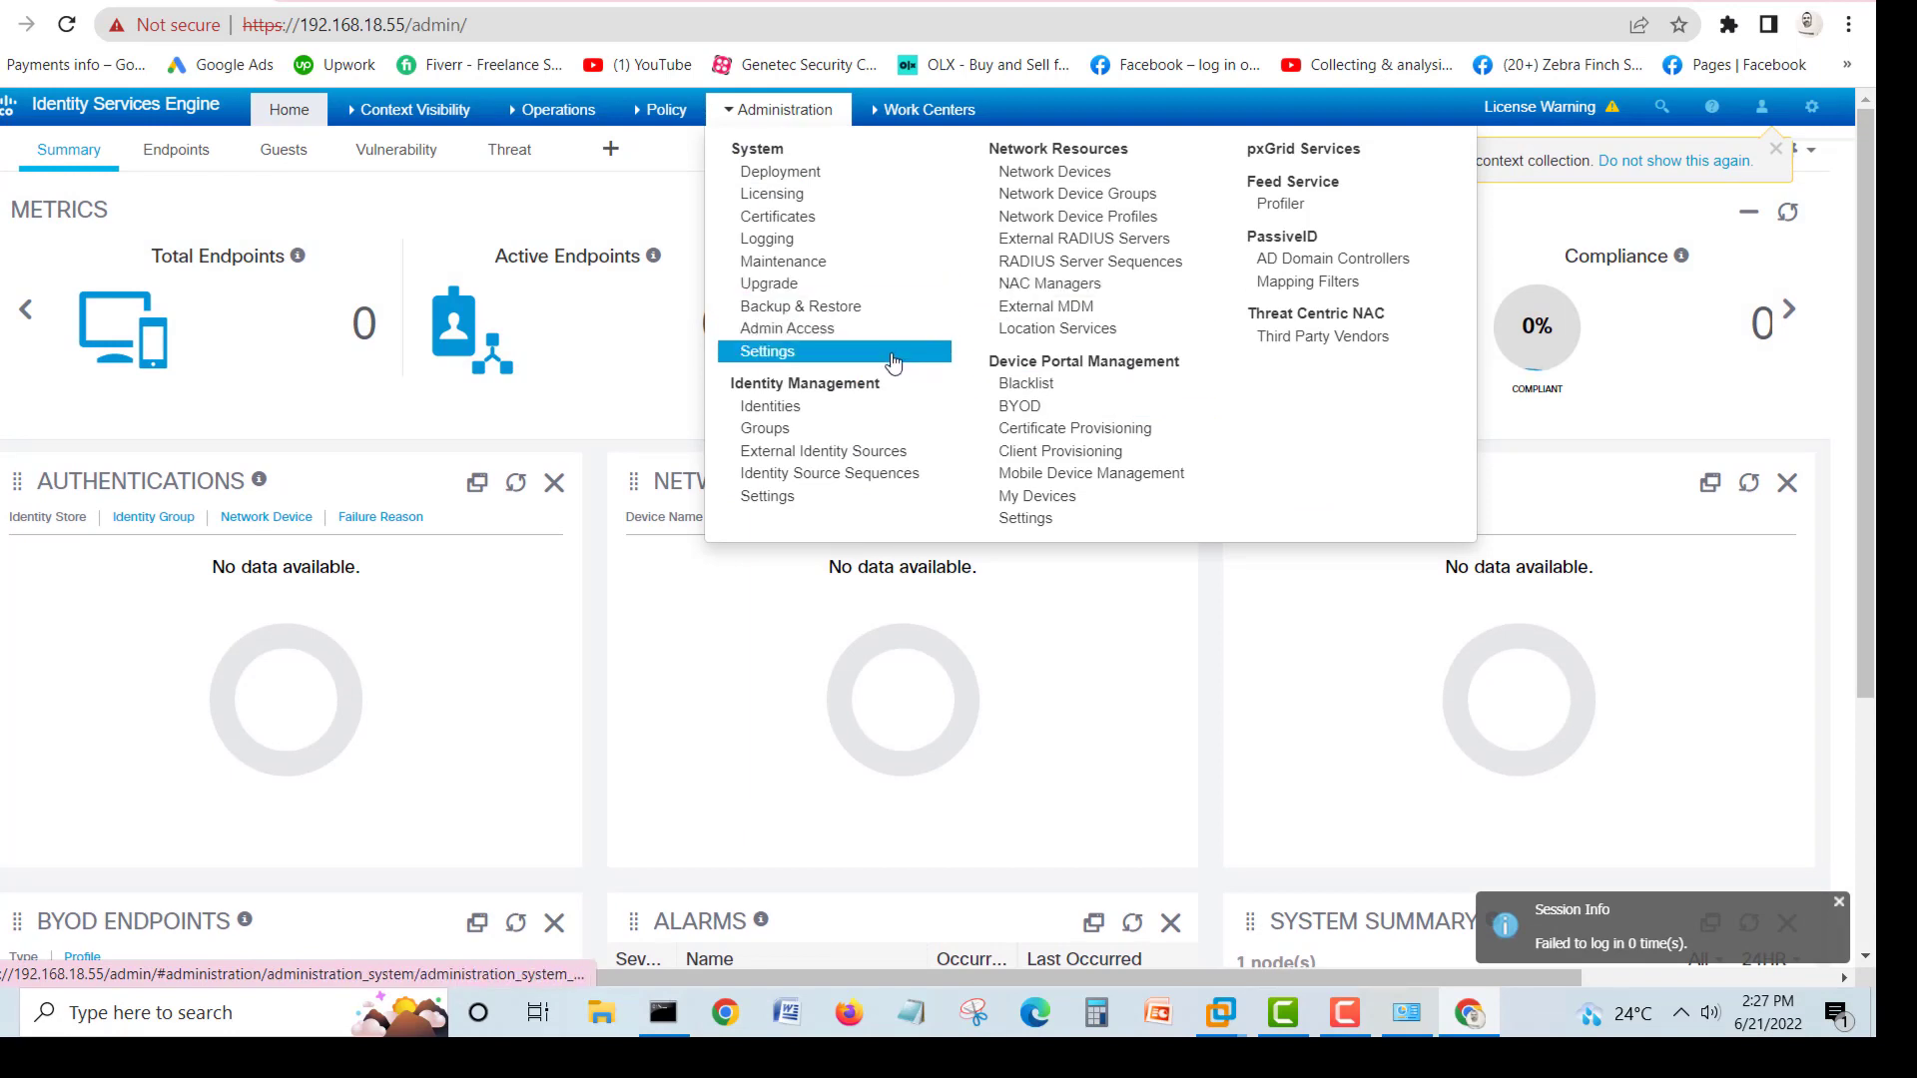
{"action": "left_click", "coordinate": [787, 409]}
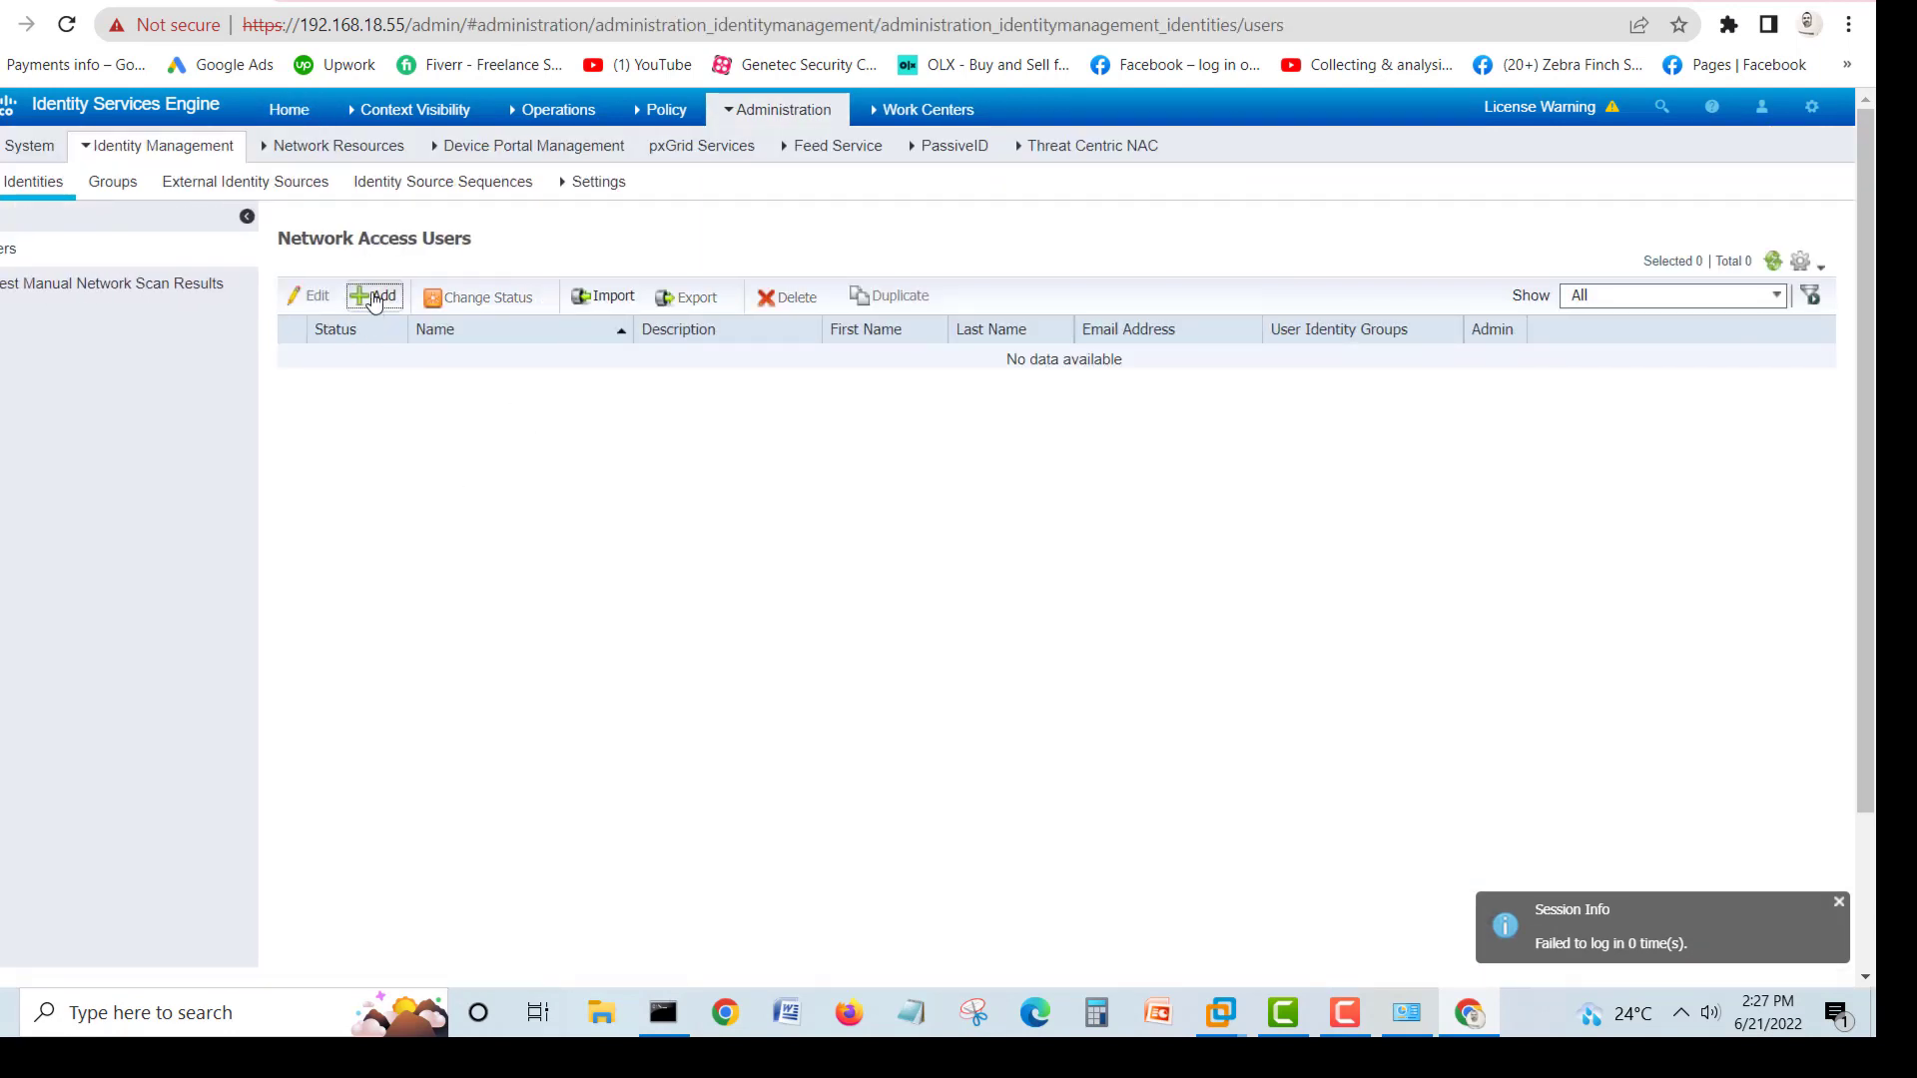
{"action": "left_click", "coordinate": [374, 296]}
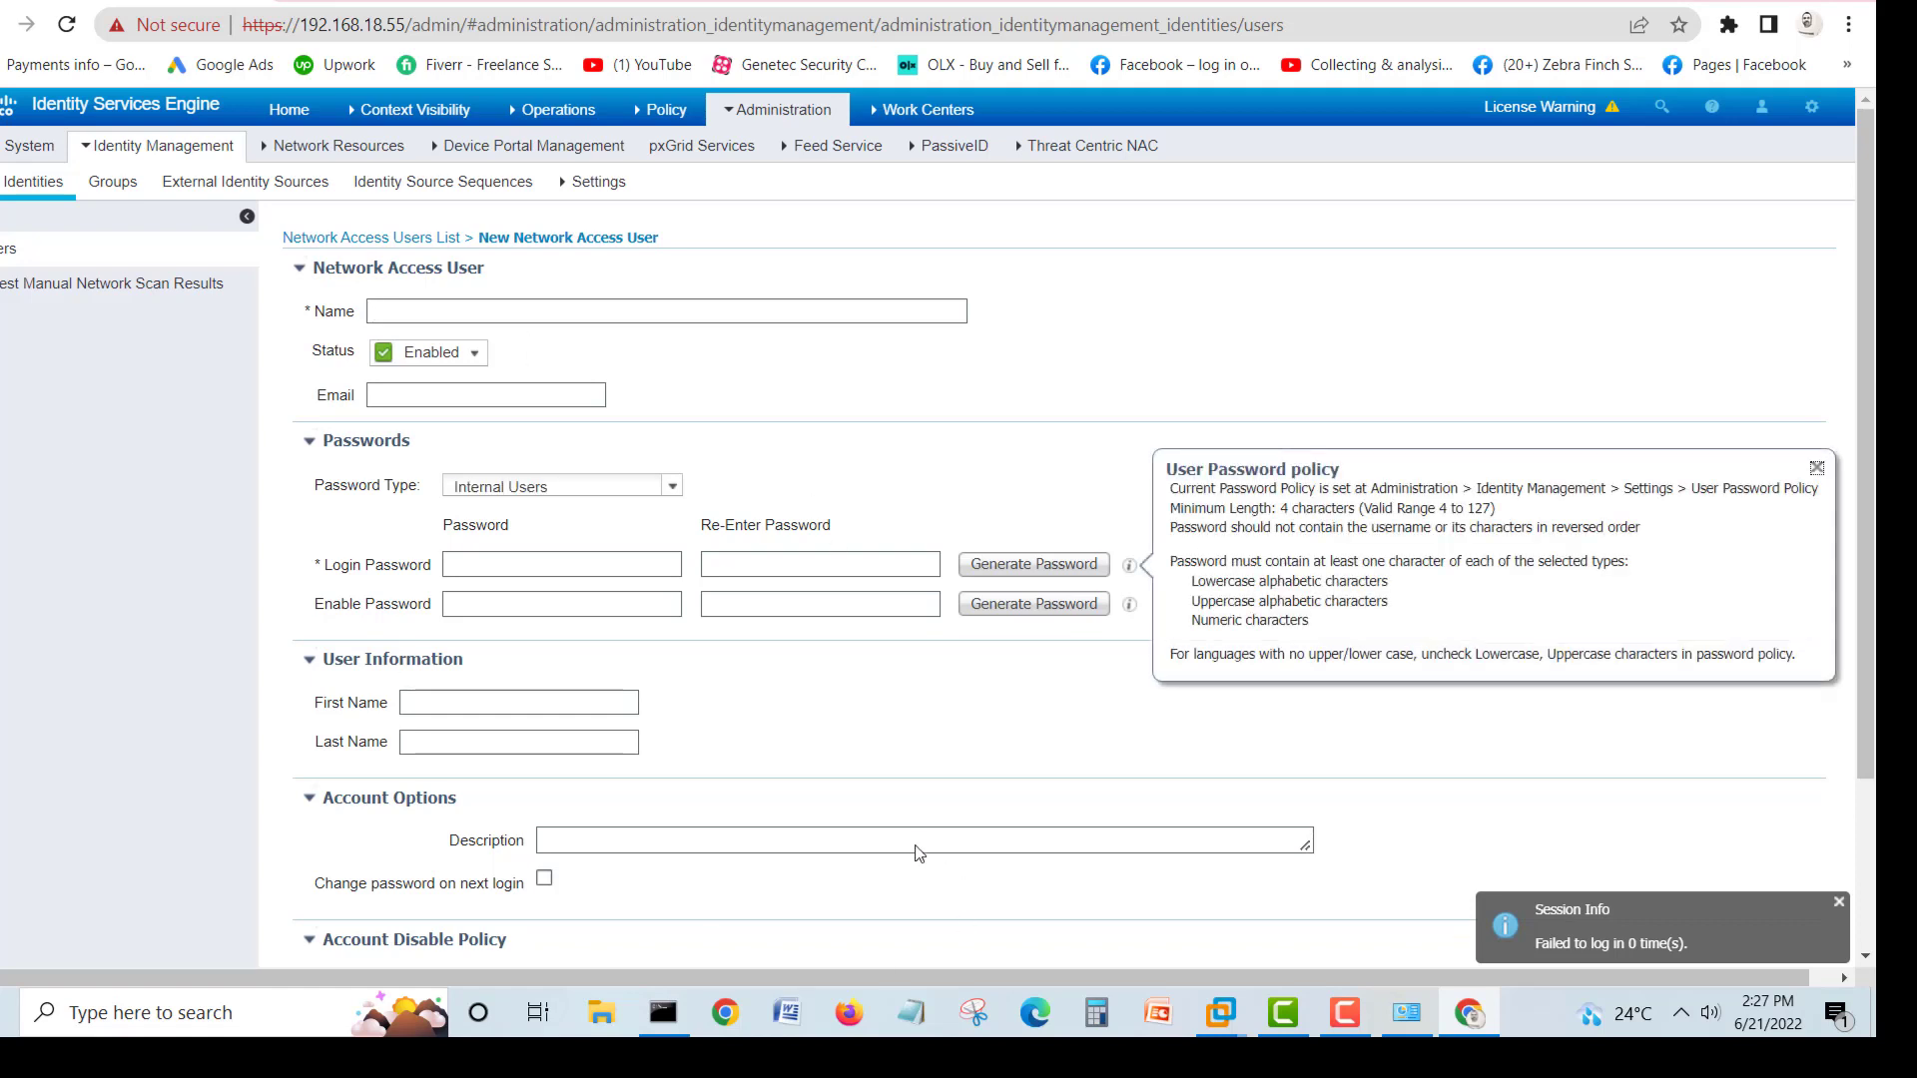
{"action": "left_click", "coordinate": [4, 248]}
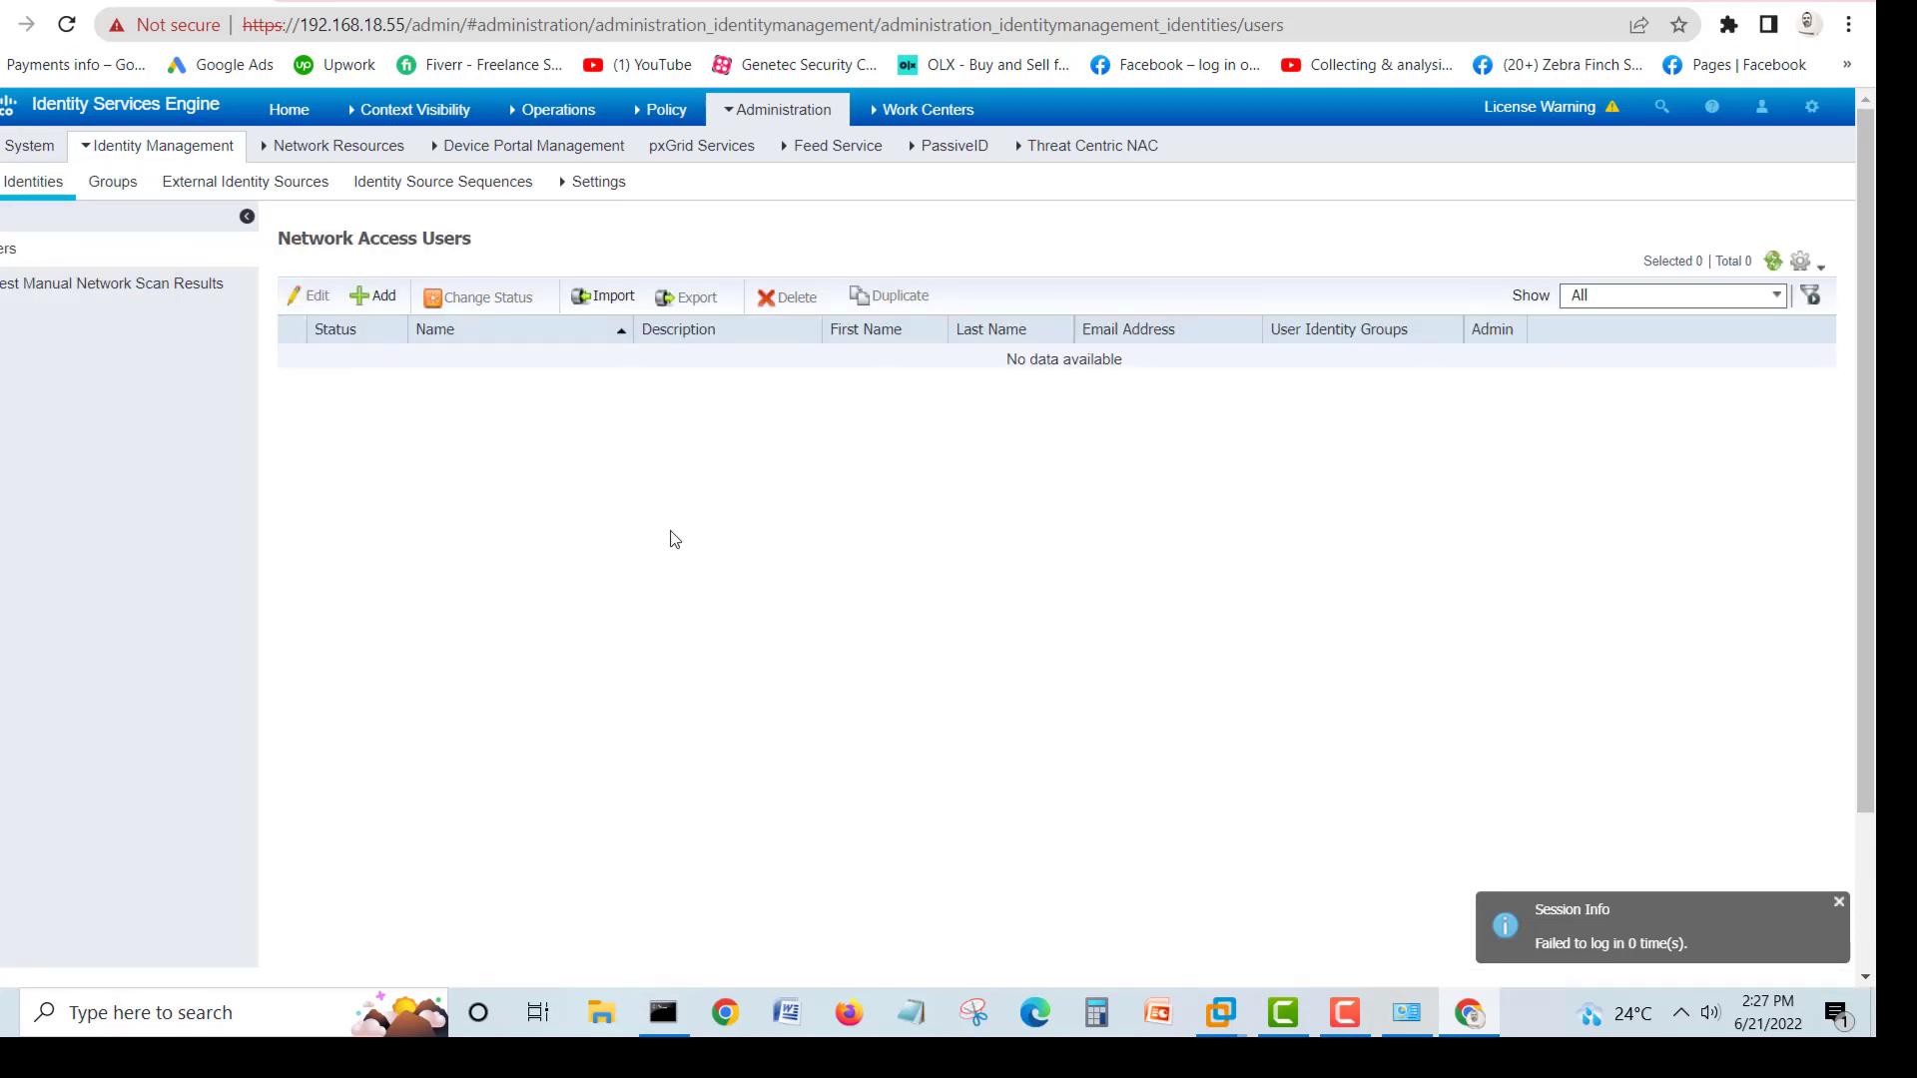
{"action": "left_click", "coordinate": [836, 146]}
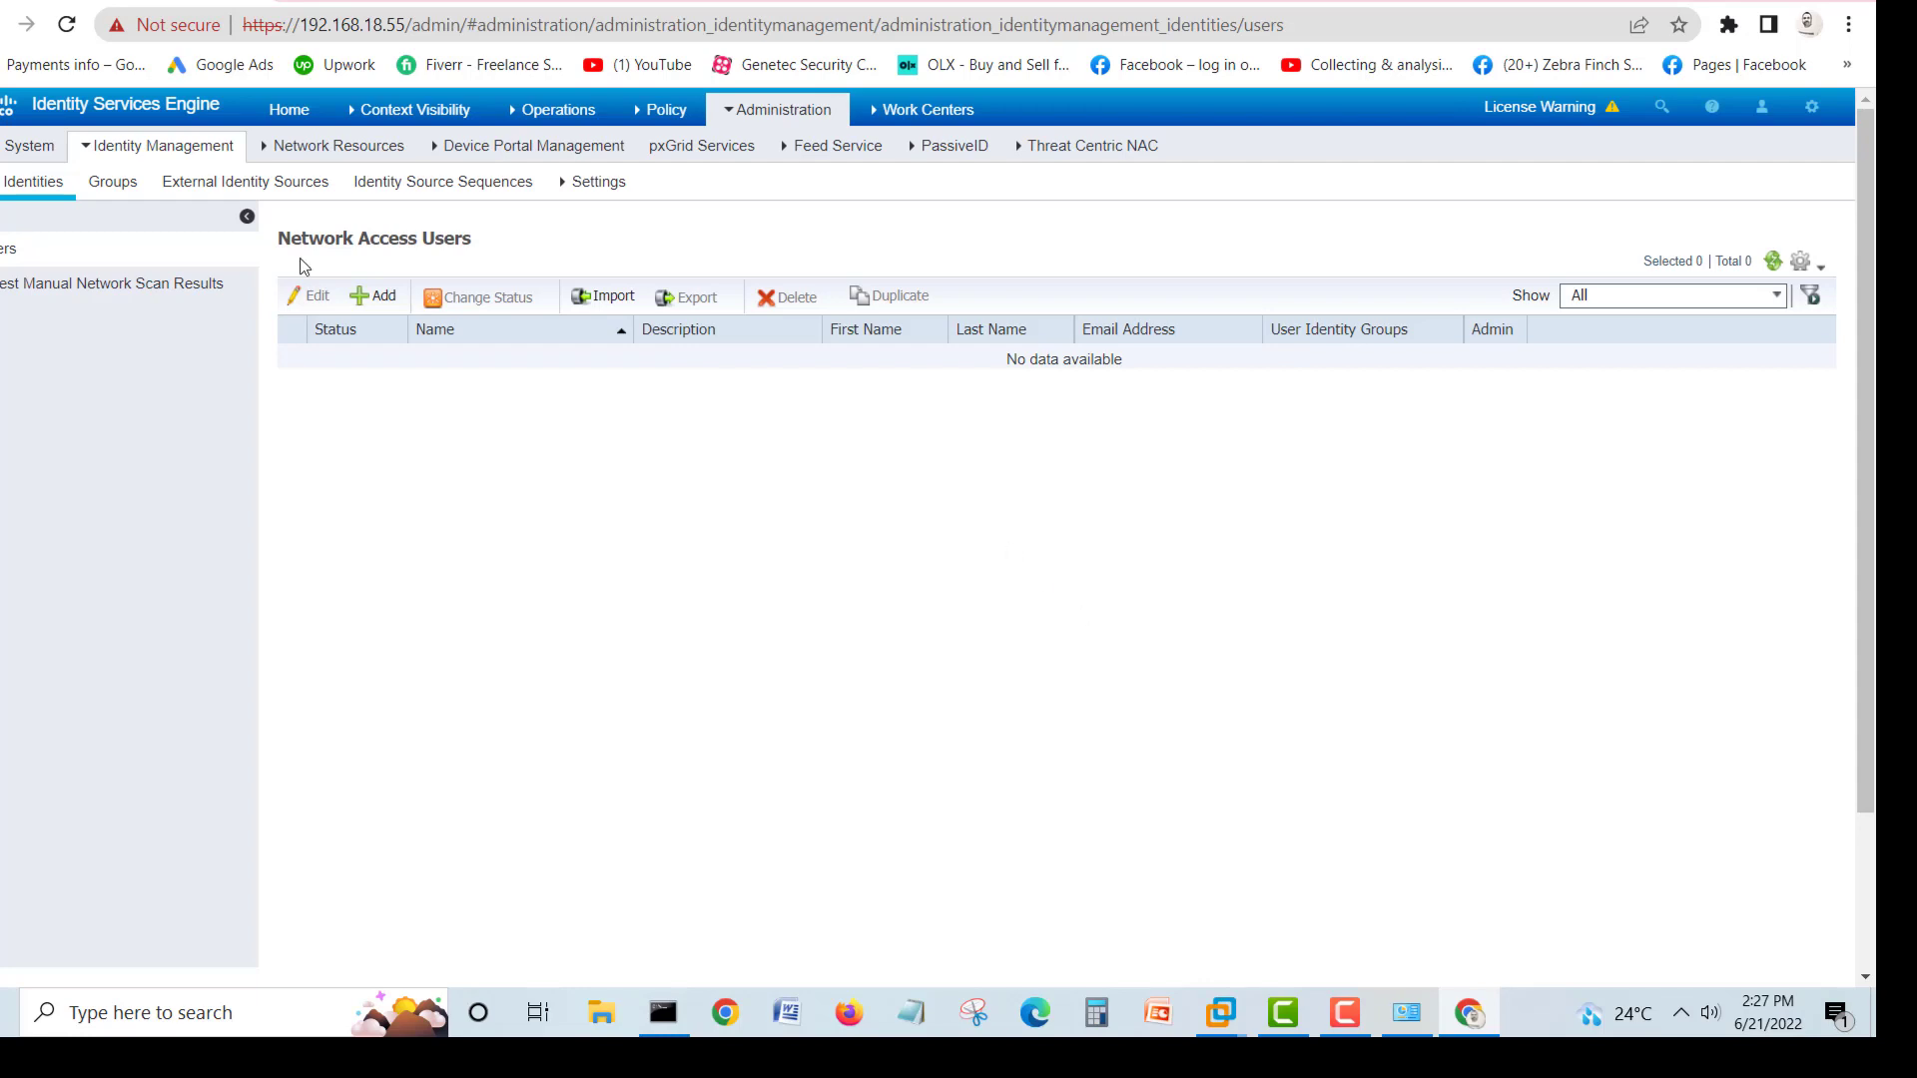
{"action": "left_click", "coordinate": [6, 109]}
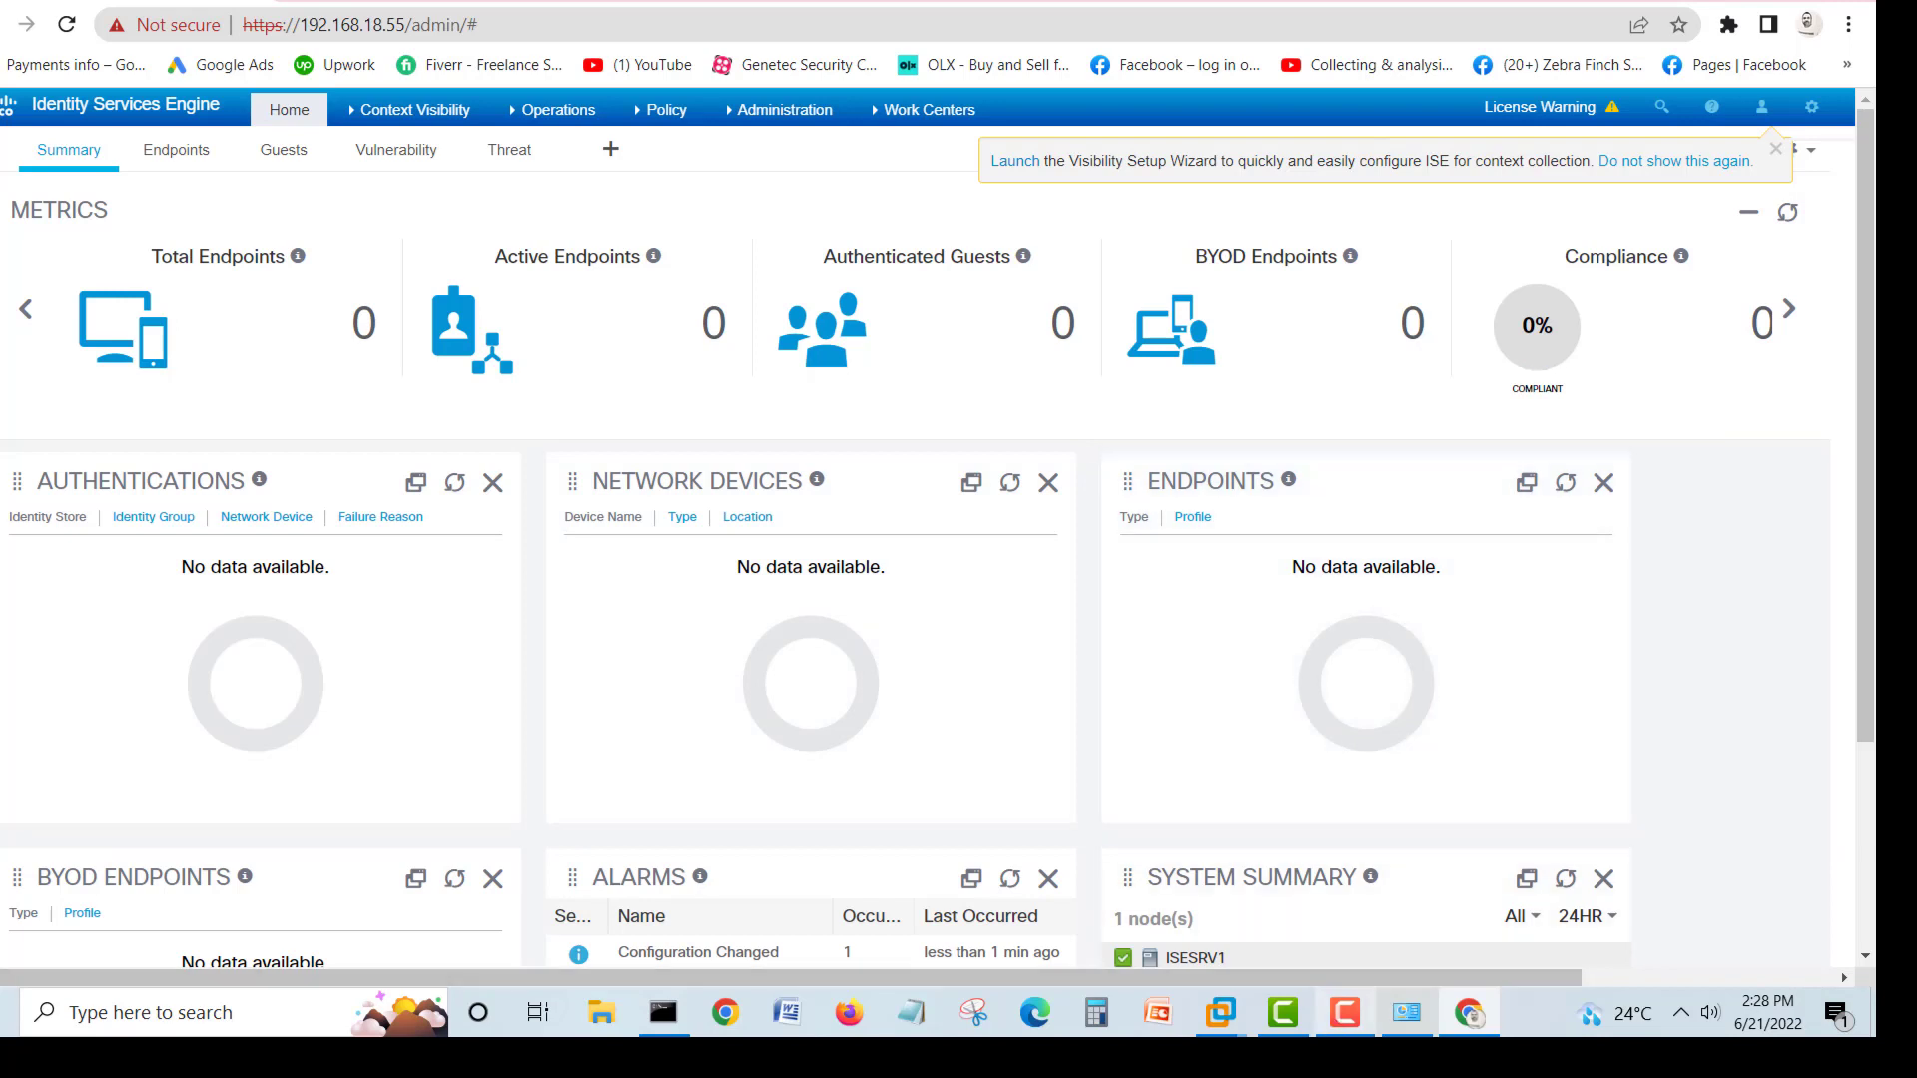
{"action": "left_click", "coordinate": [1343, 1015]}
{"action": "left_click_drag", "start_coordinate": [1668, 863], "coordinate": [1669, 851]}
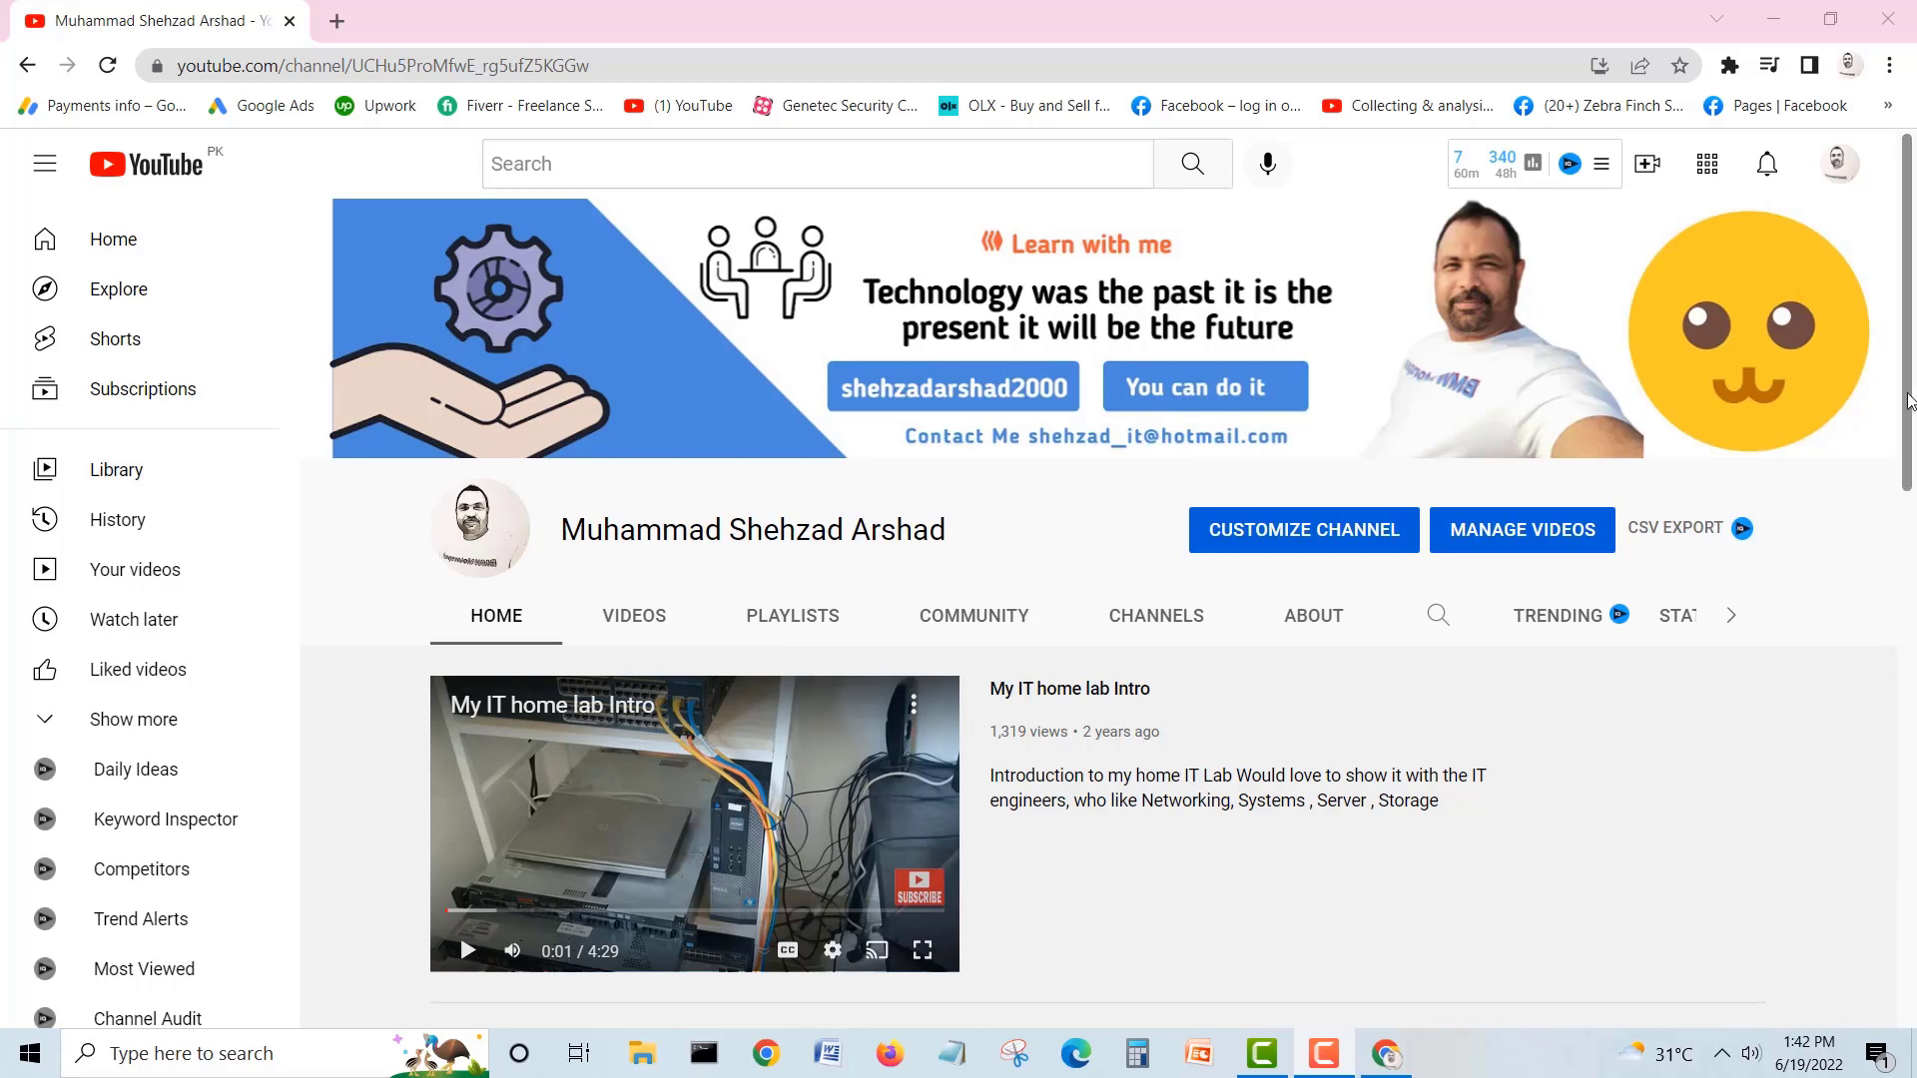
Step: Browse the uploaded videos on the YouTube channel
{"action": "left_click_drag", "start_coordinate": [1909, 400], "coordinate": [1913, 329]}
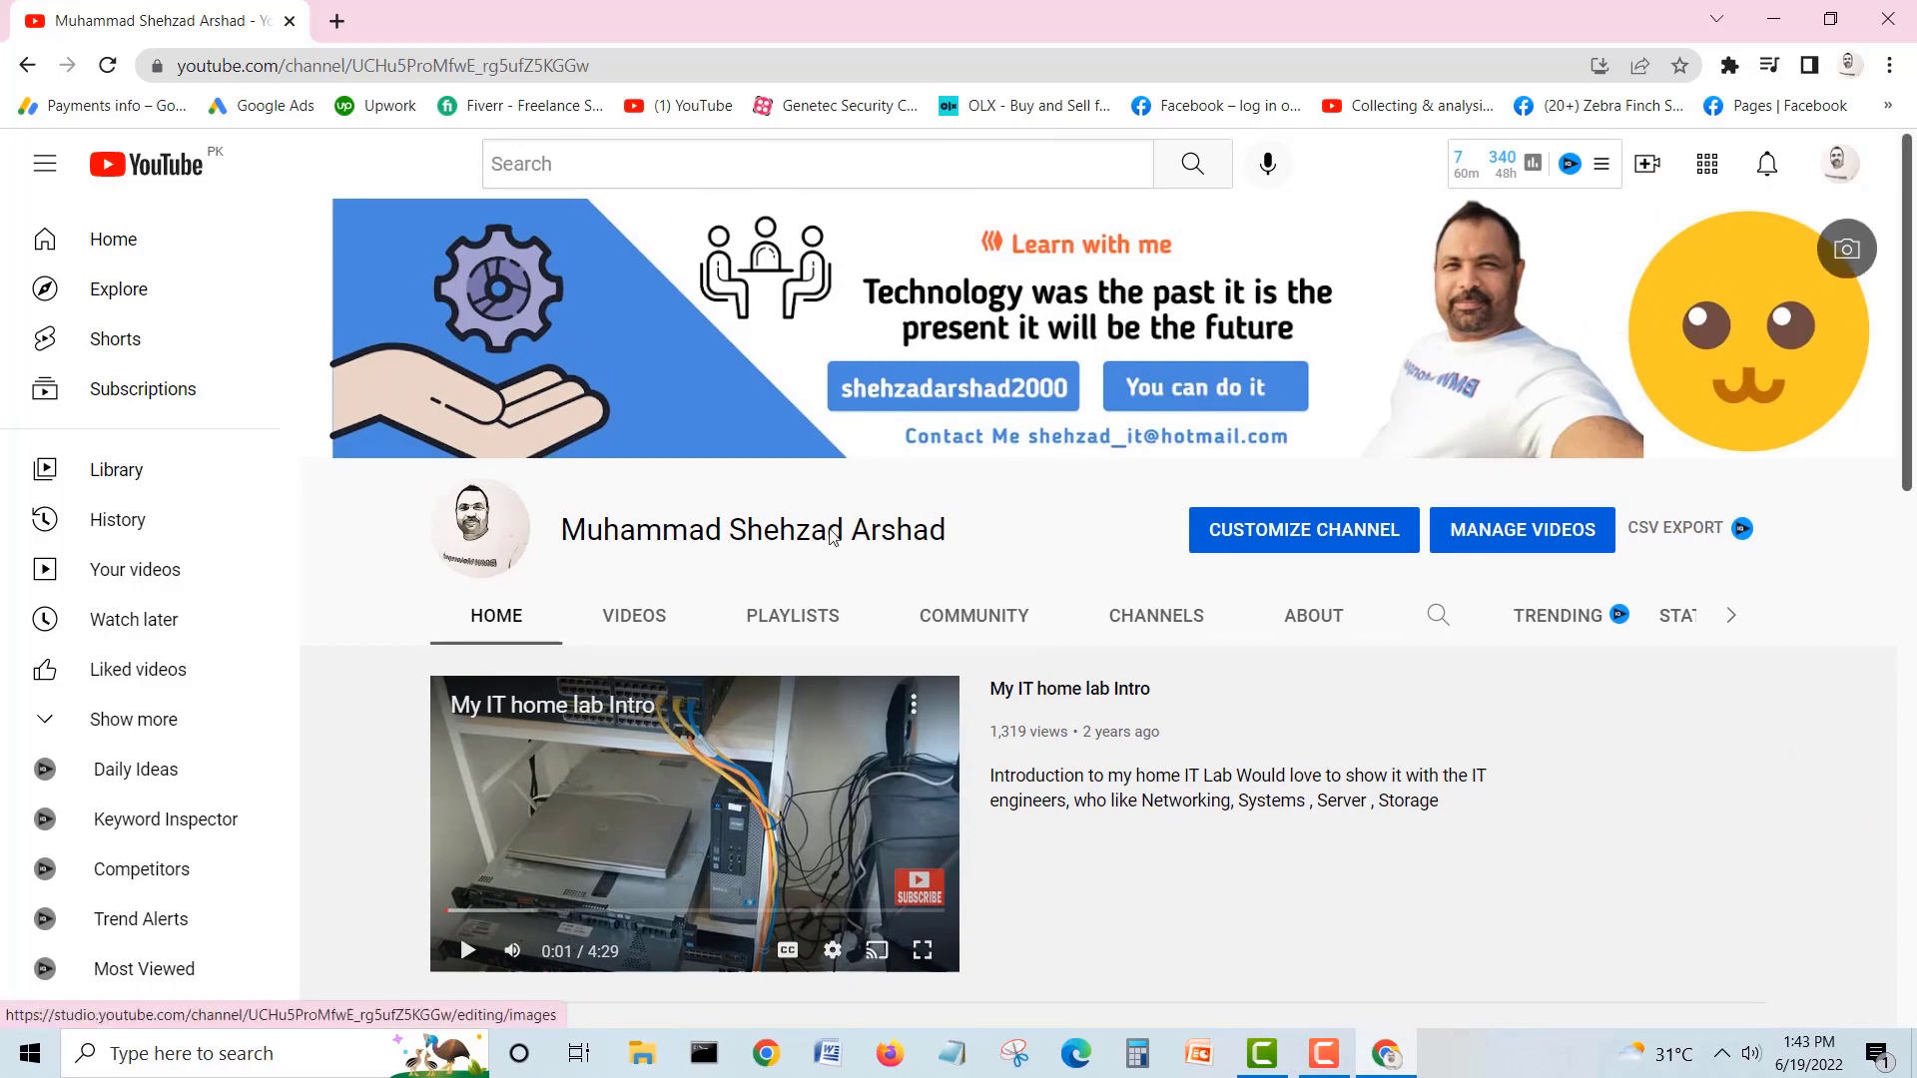
{"action": "left_click", "coordinate": [631, 619]}
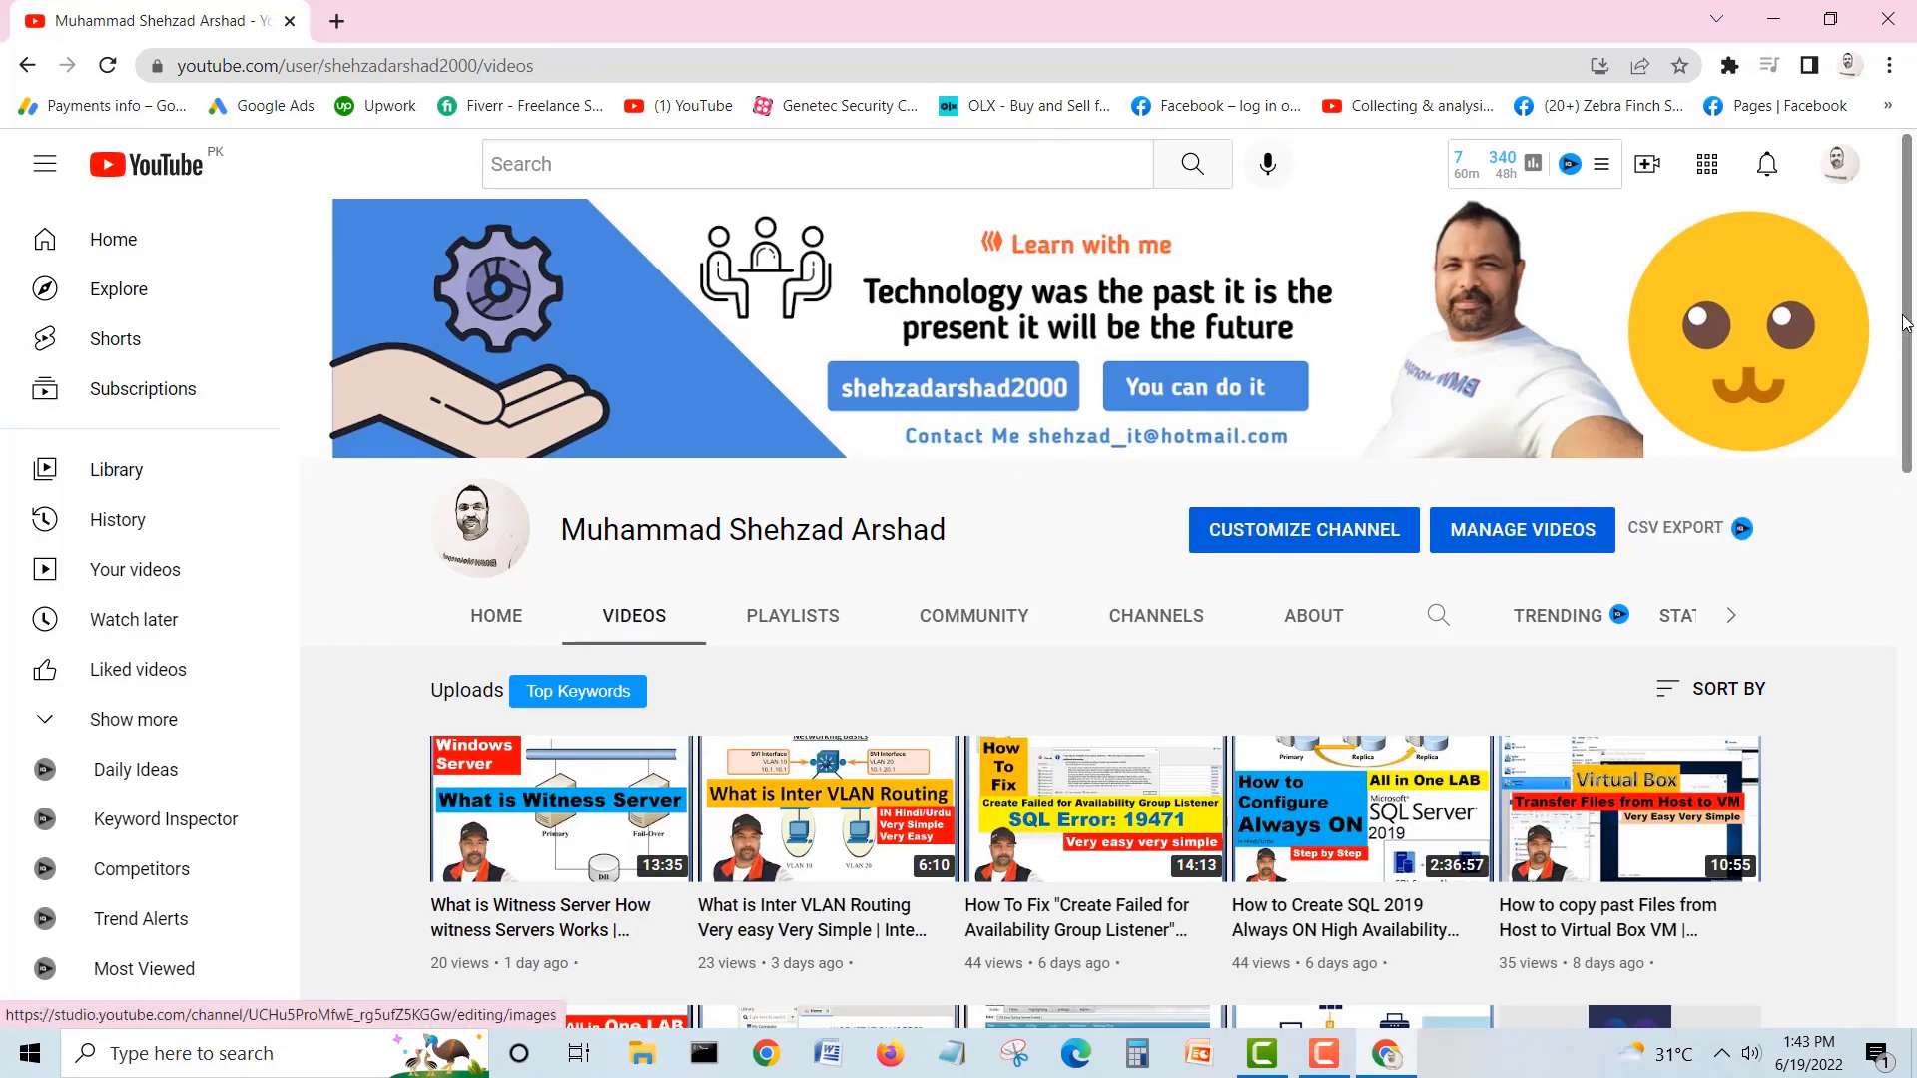
{"action": "left_click_drag", "start_coordinate": [1907, 320], "coordinate": [1894, 487]}
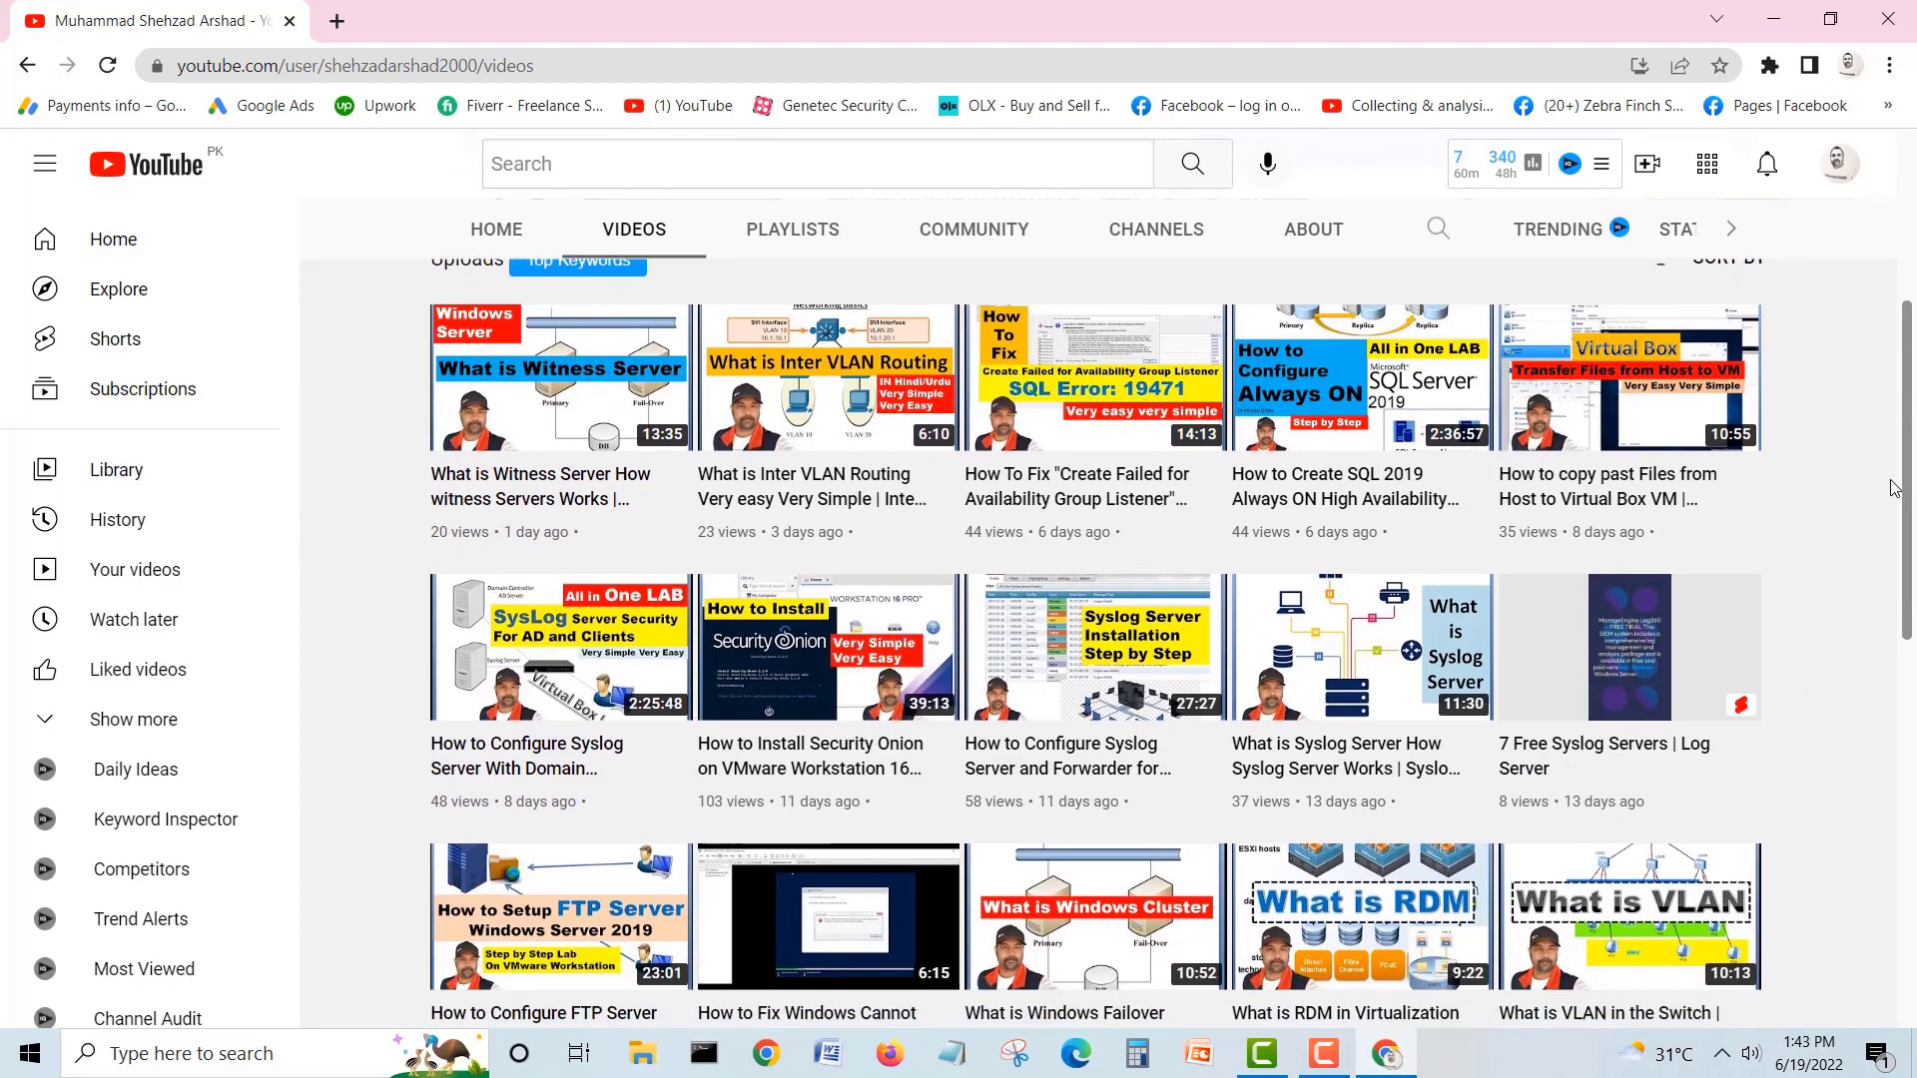
{"action": "mouse_move", "coordinate": [848, 692]}
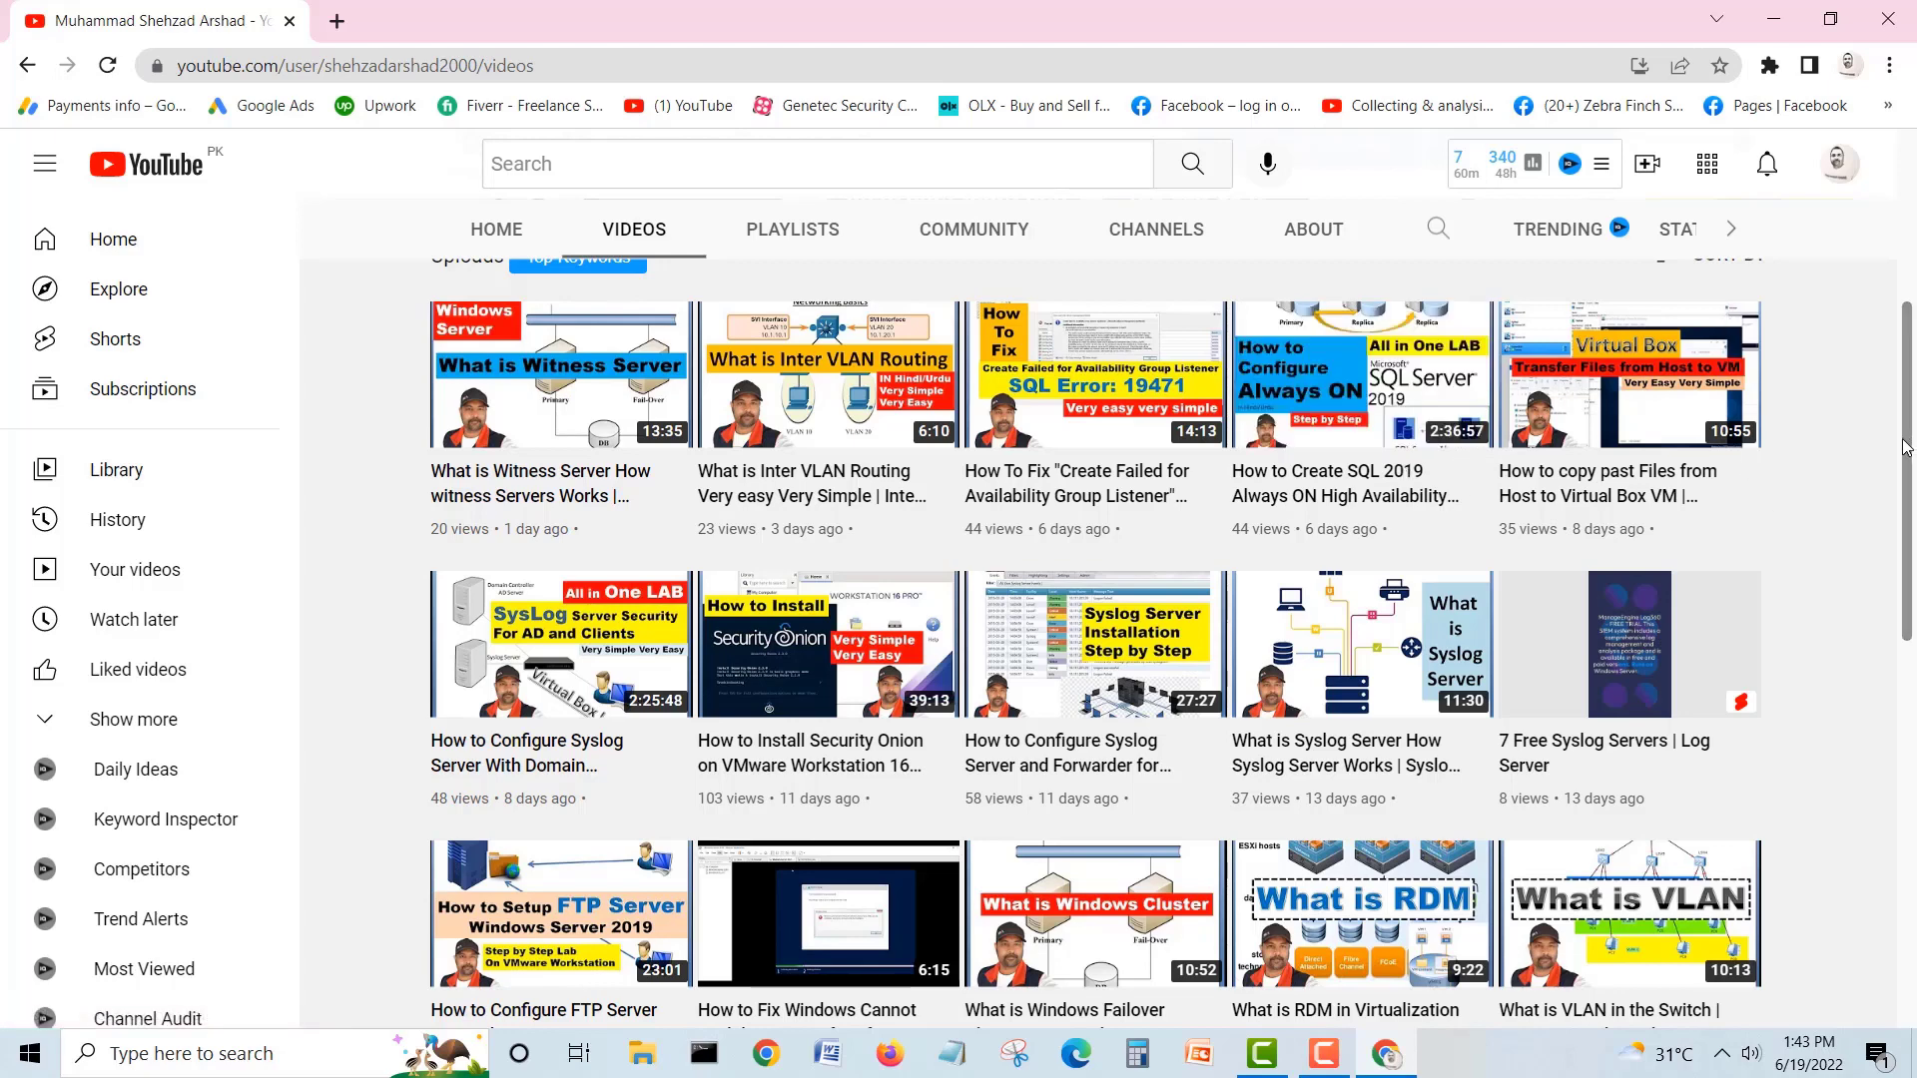
{"action": "left_click_drag", "start_coordinate": [1905, 446], "coordinate": [1905, 639]}
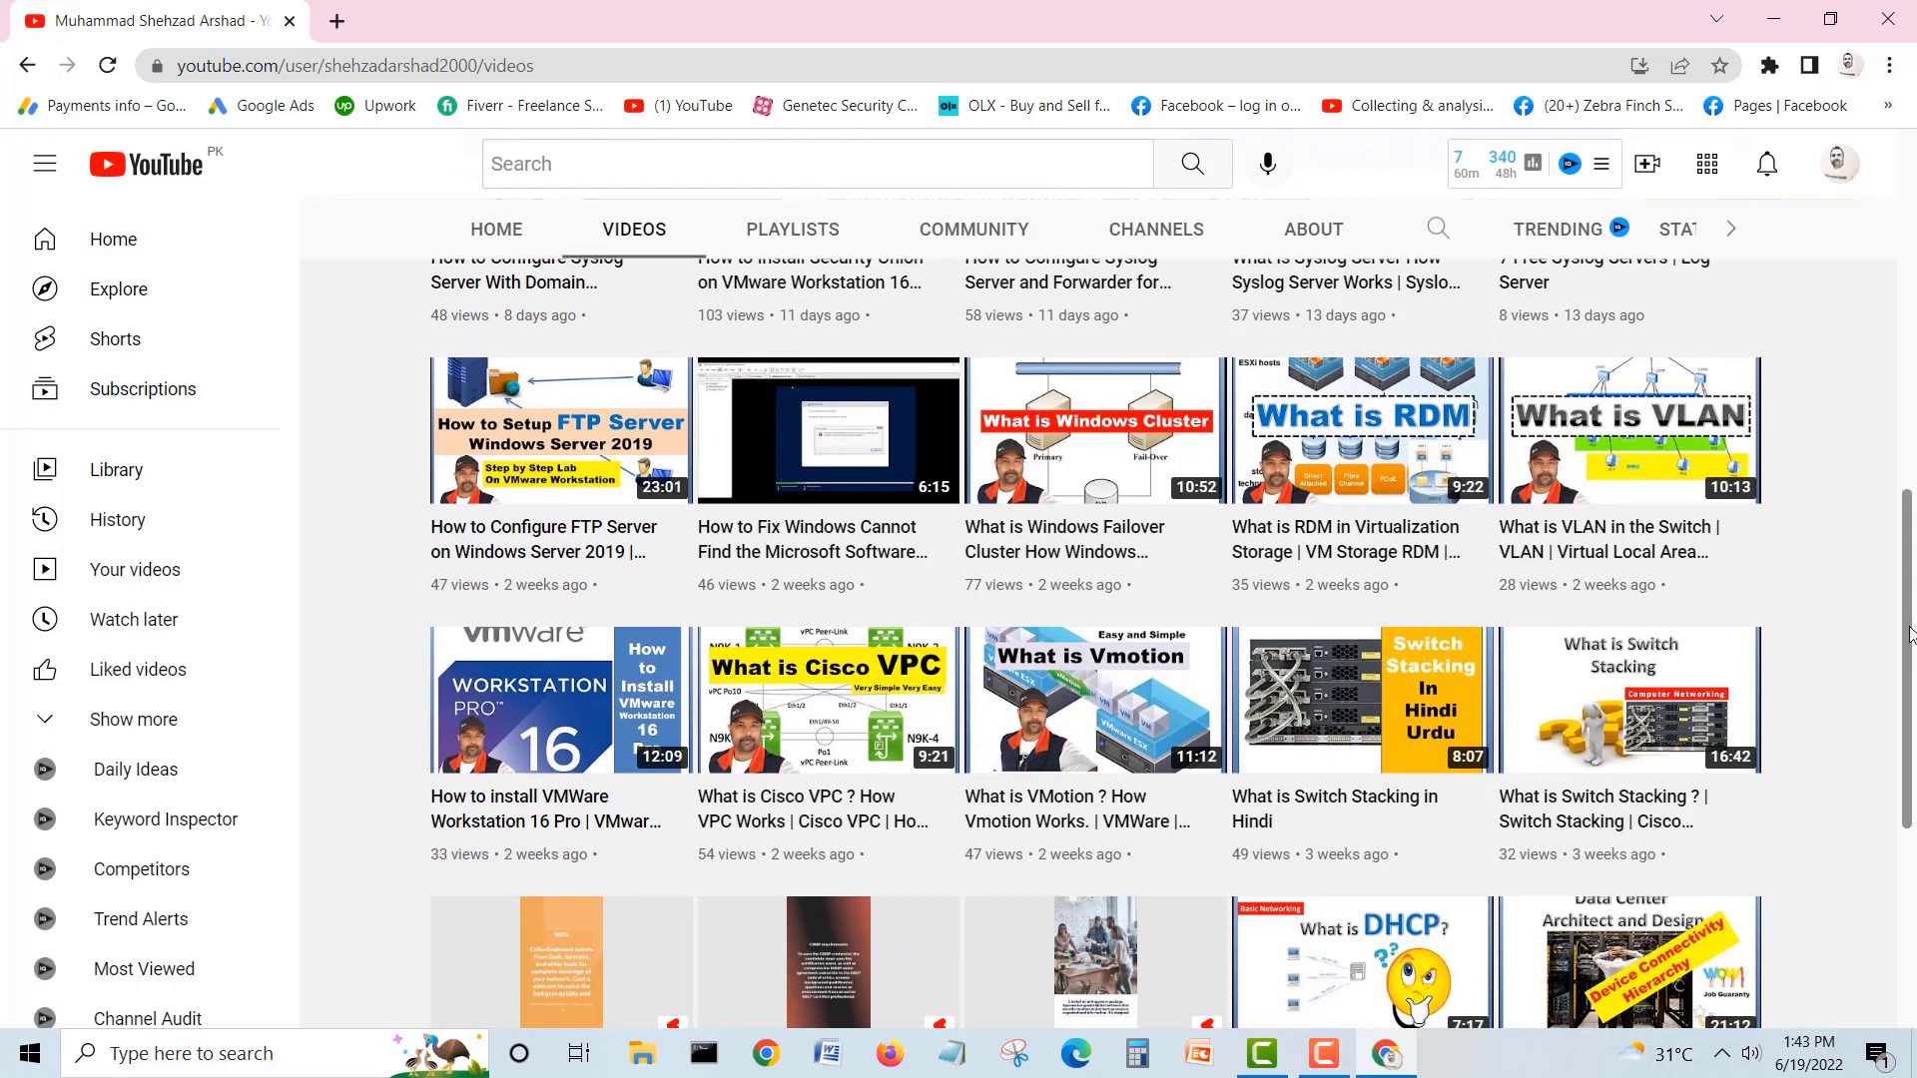
Step: Examine the channel's playlists, including further entries in the Created playlists and My Playlists for the IT Courses rows
{"action": "left_click", "coordinate": [774, 247]}
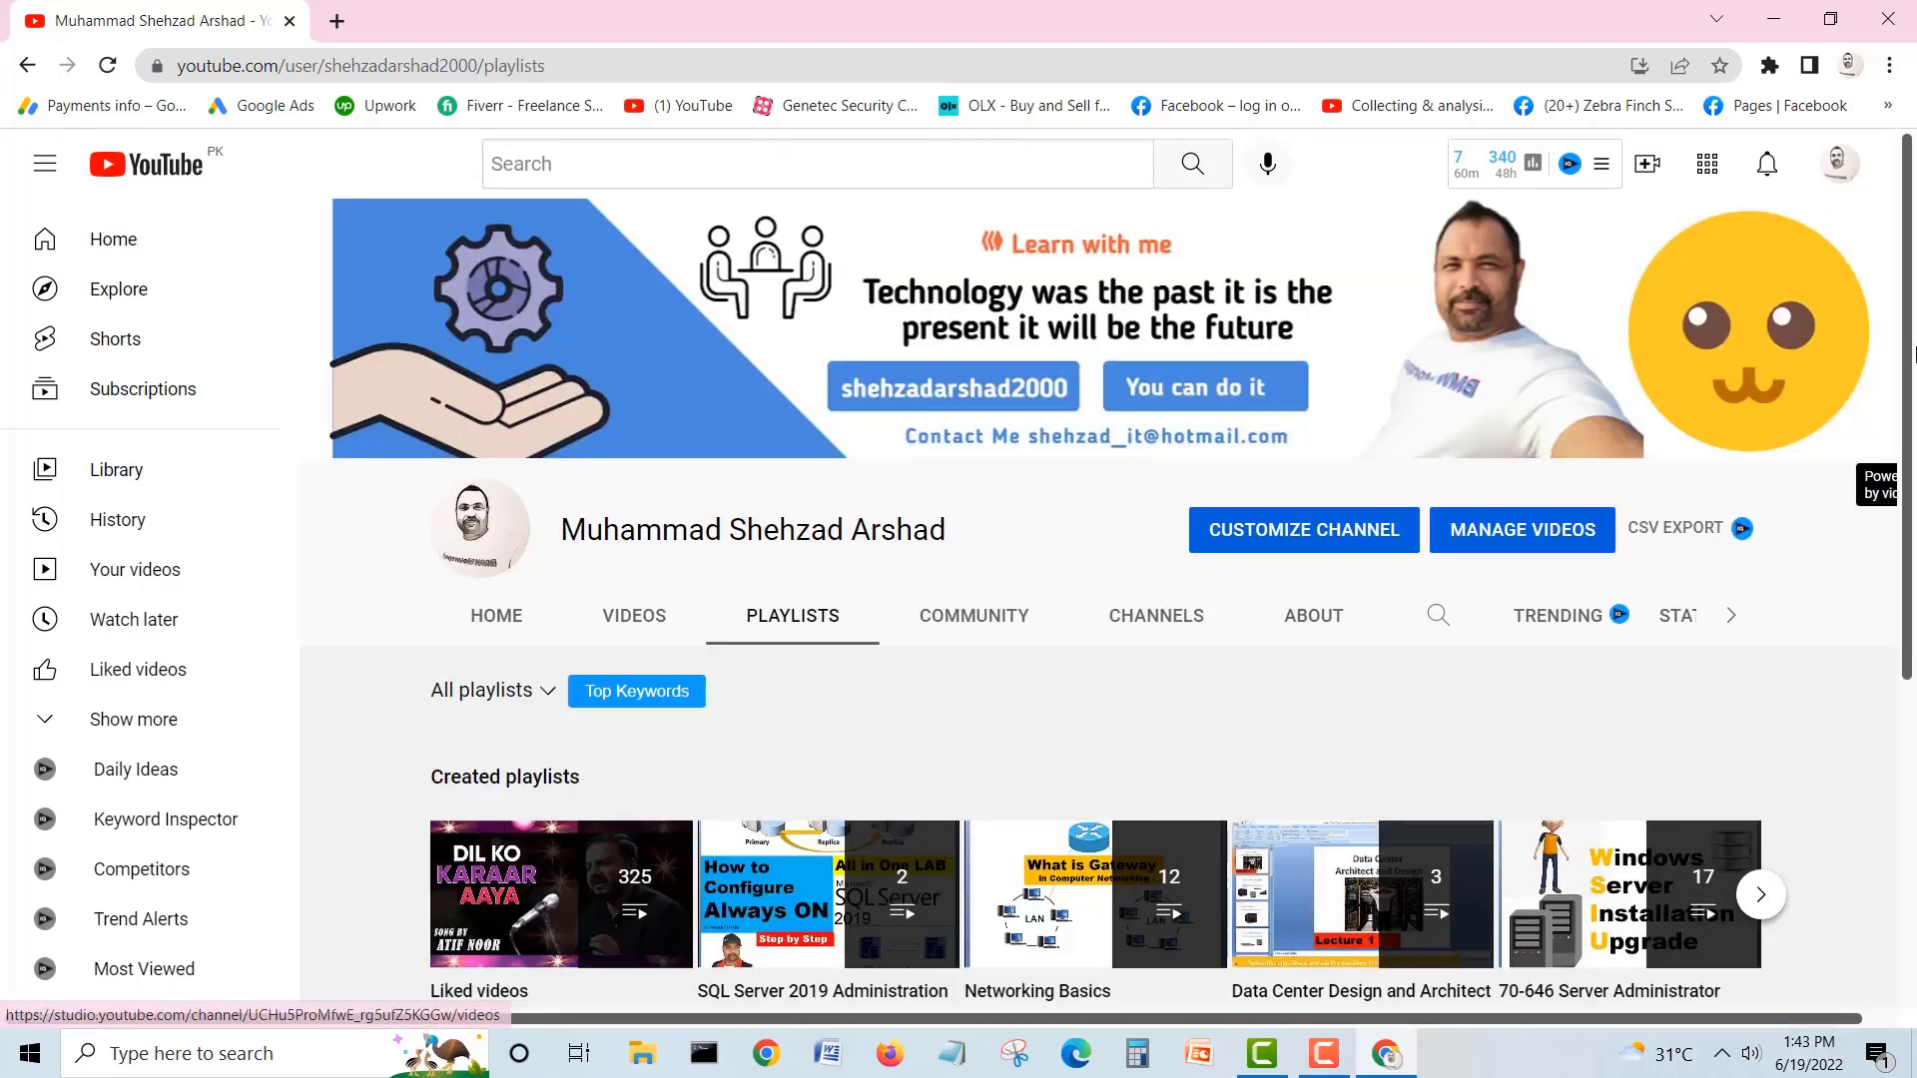
{"action": "left_click_drag", "start_coordinate": [1909, 351], "coordinate": [1900, 663]}
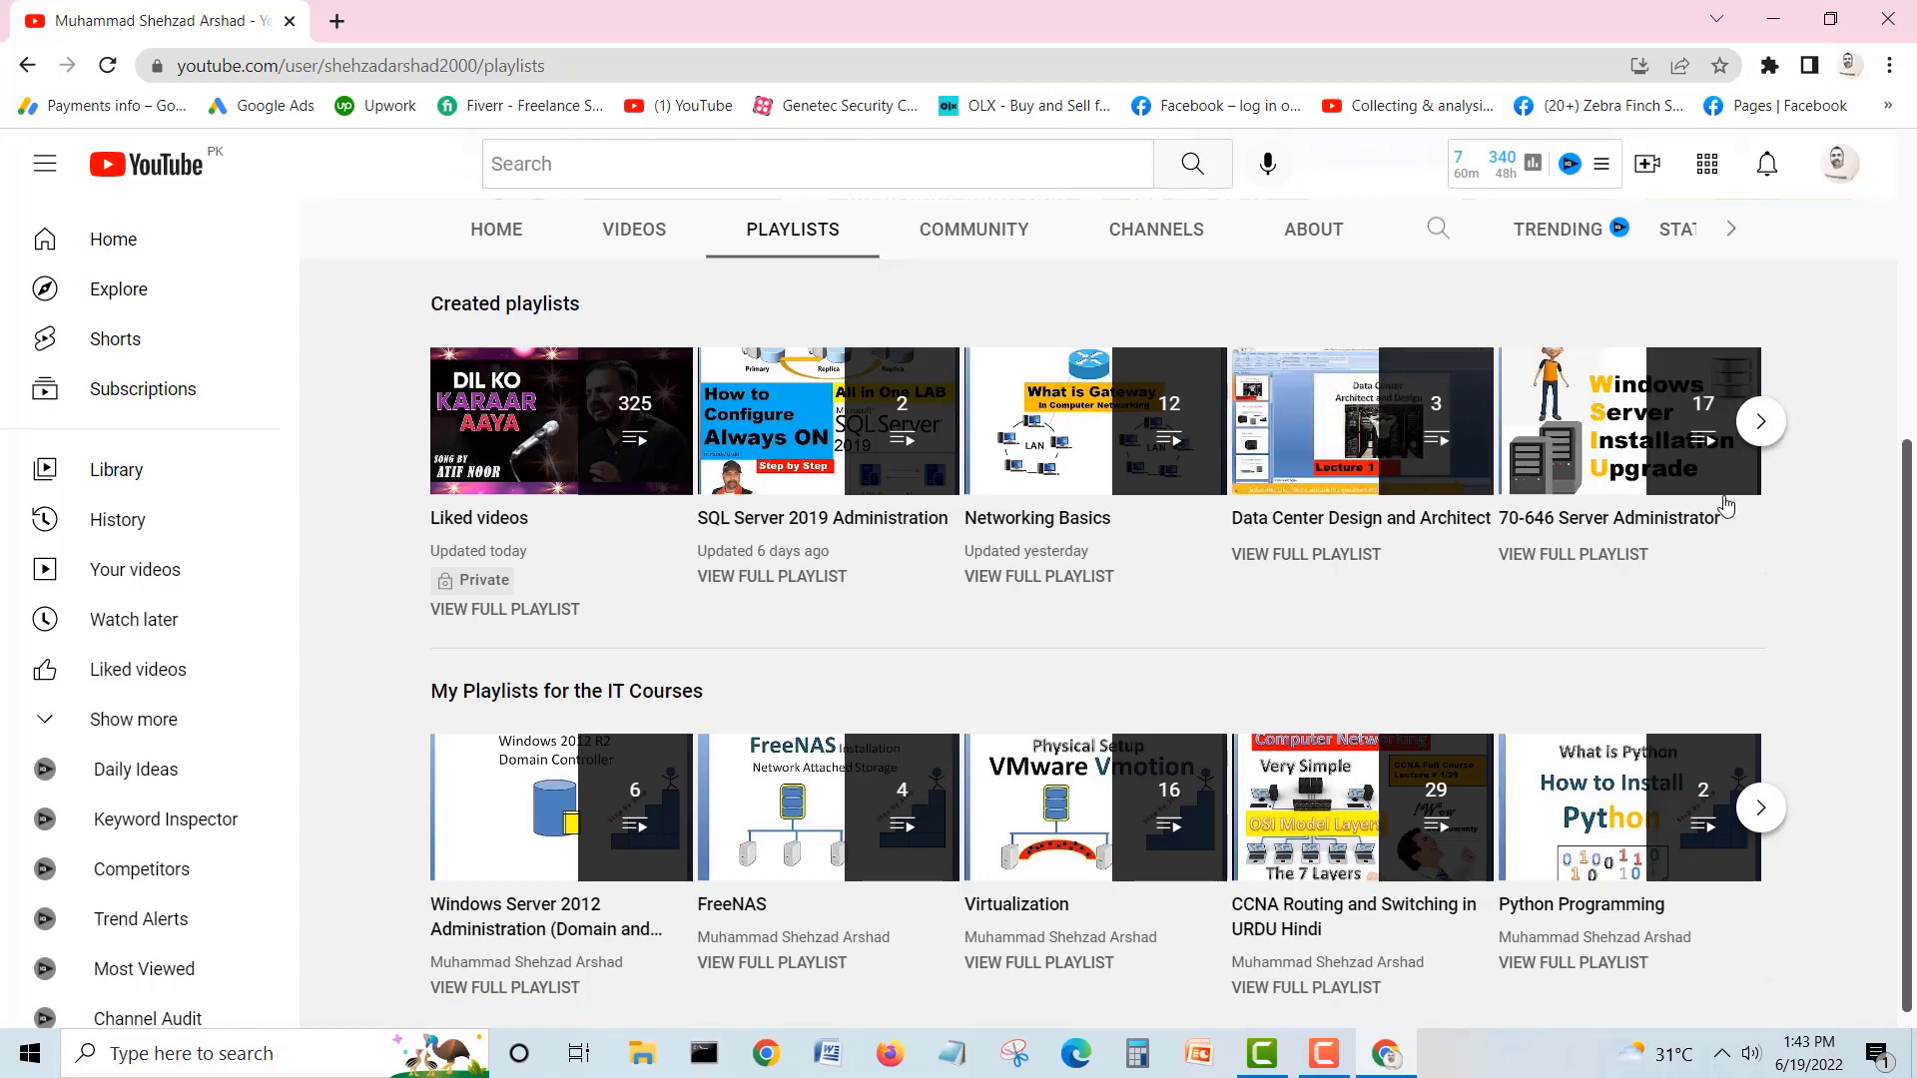
{"action": "left_click", "coordinate": [1761, 423]}
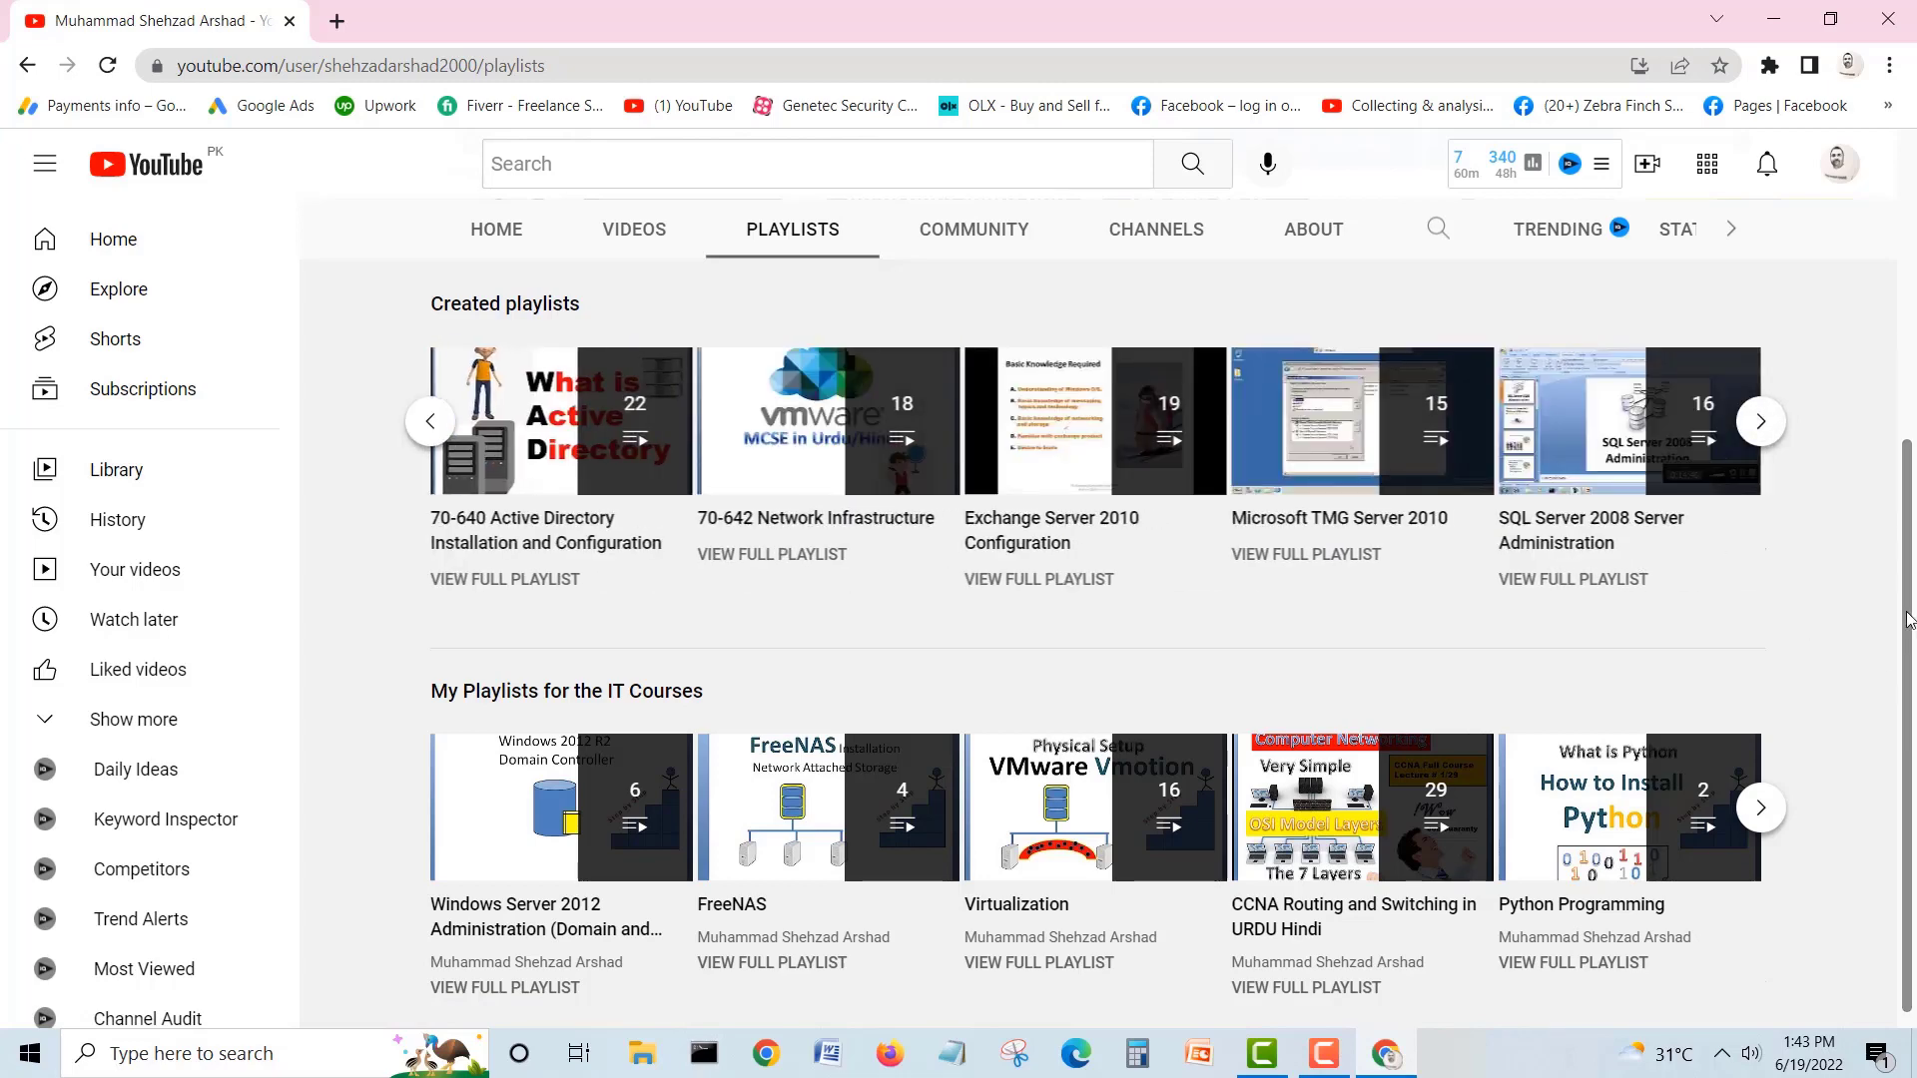
{"action": "scroll", "coordinate": [1900, 711], "scroll_direction": "down", "scroll_amount": 1}
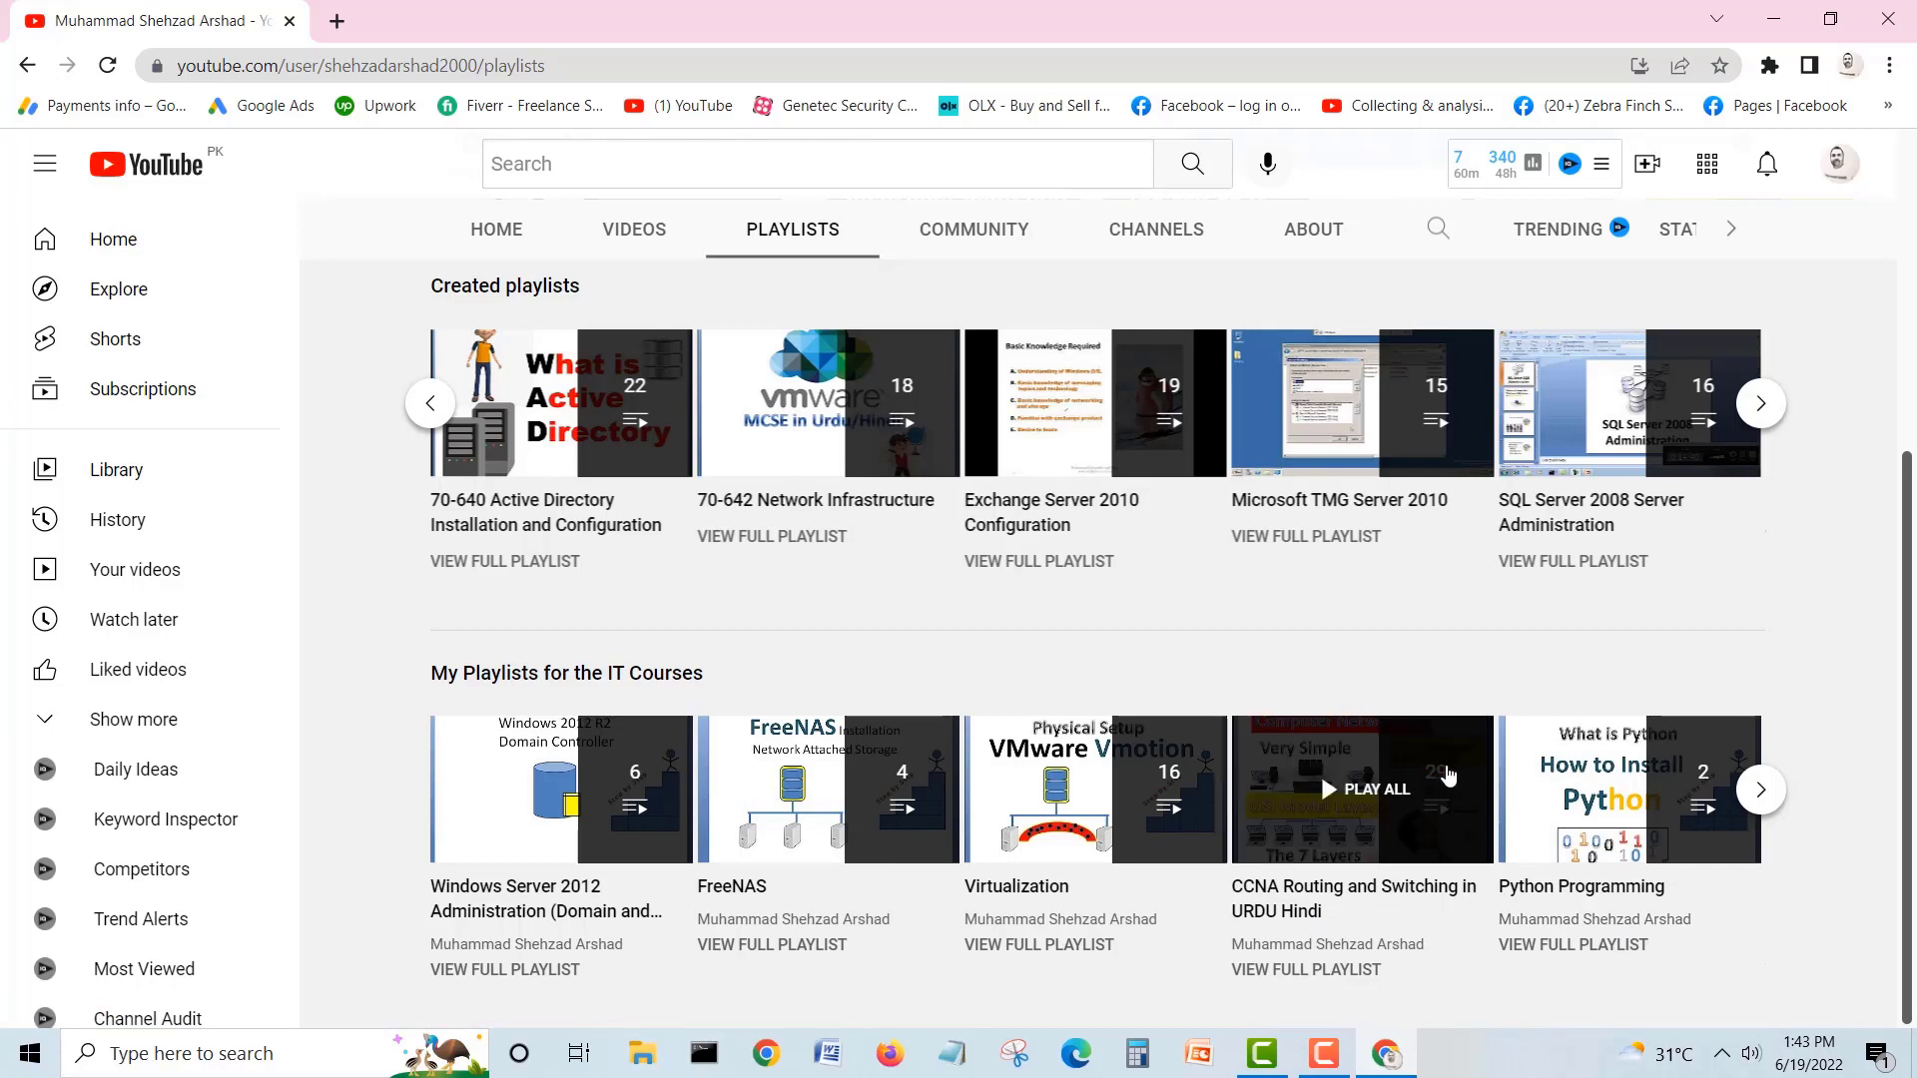
{"action": "left_click", "coordinate": [1760, 793]}
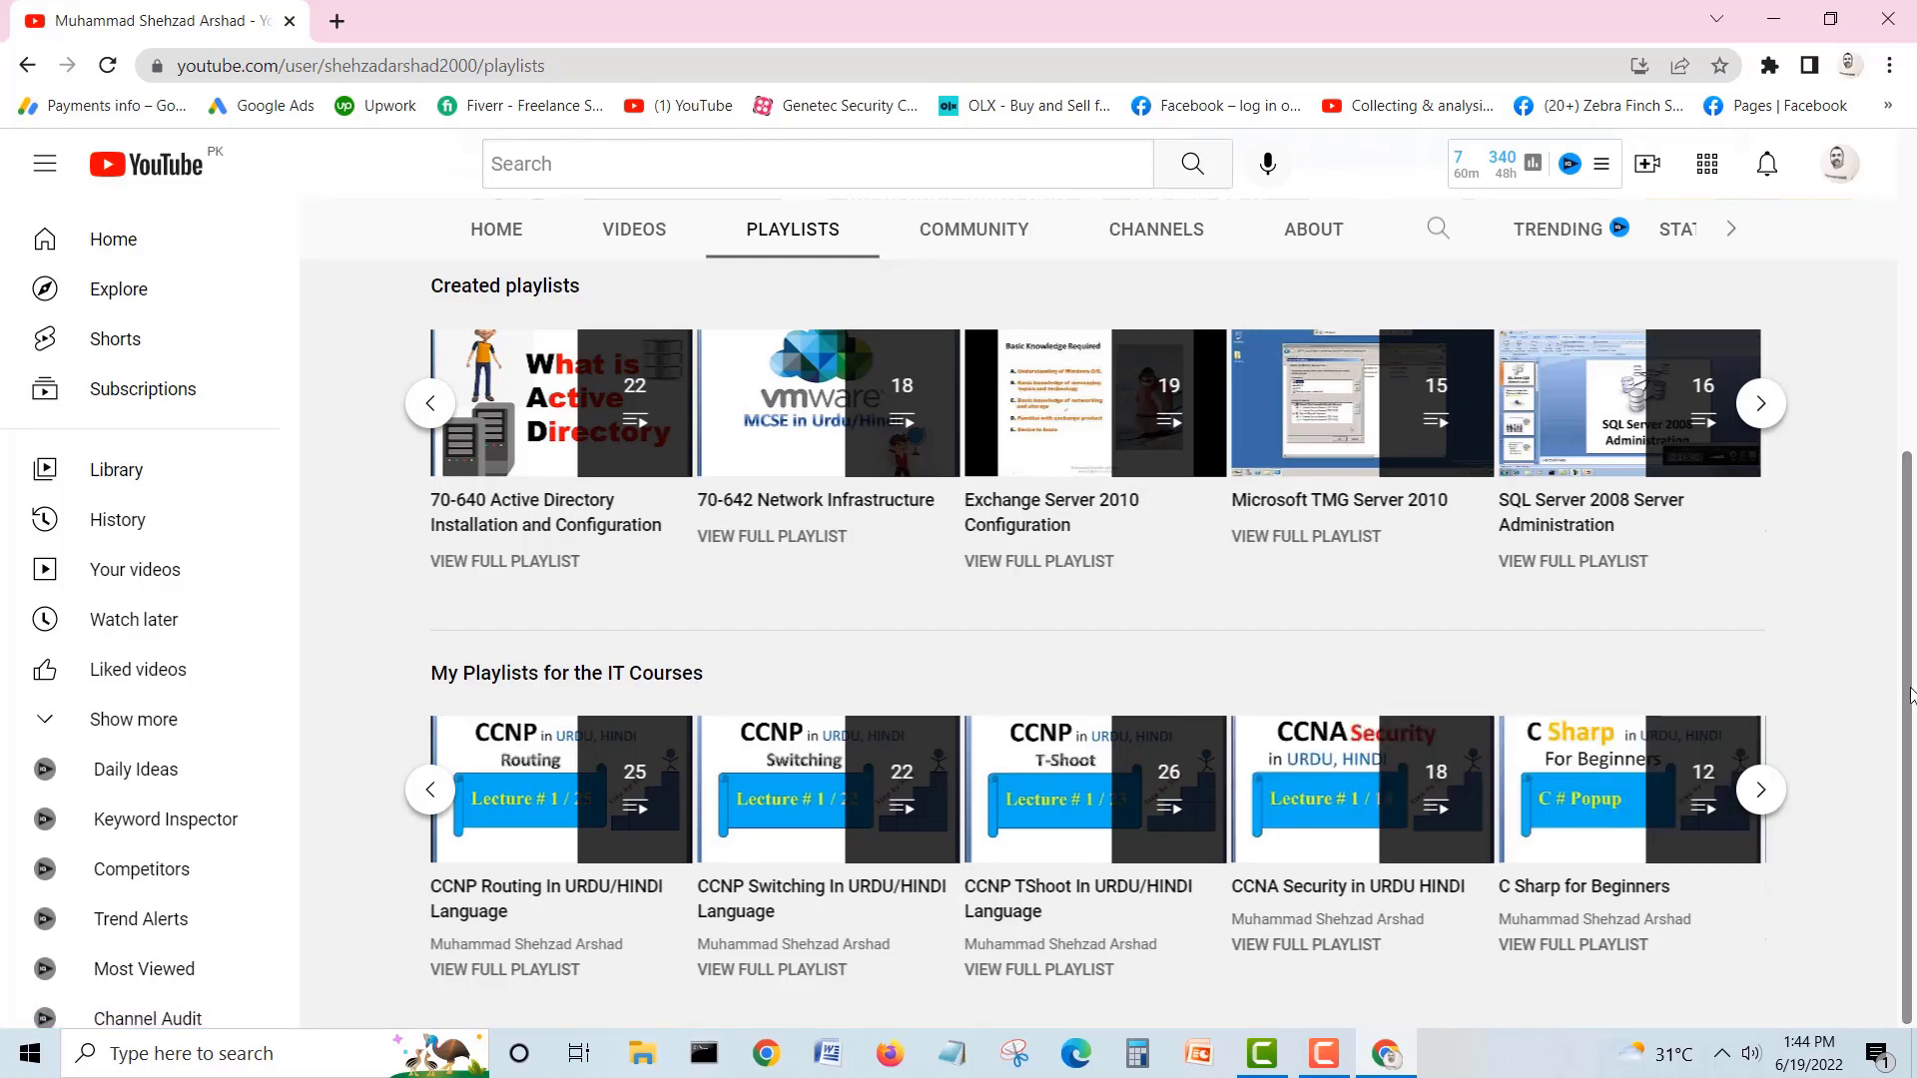
{"action": "left_click_drag", "start_coordinate": [1910, 696], "coordinate": [1913, 282]}
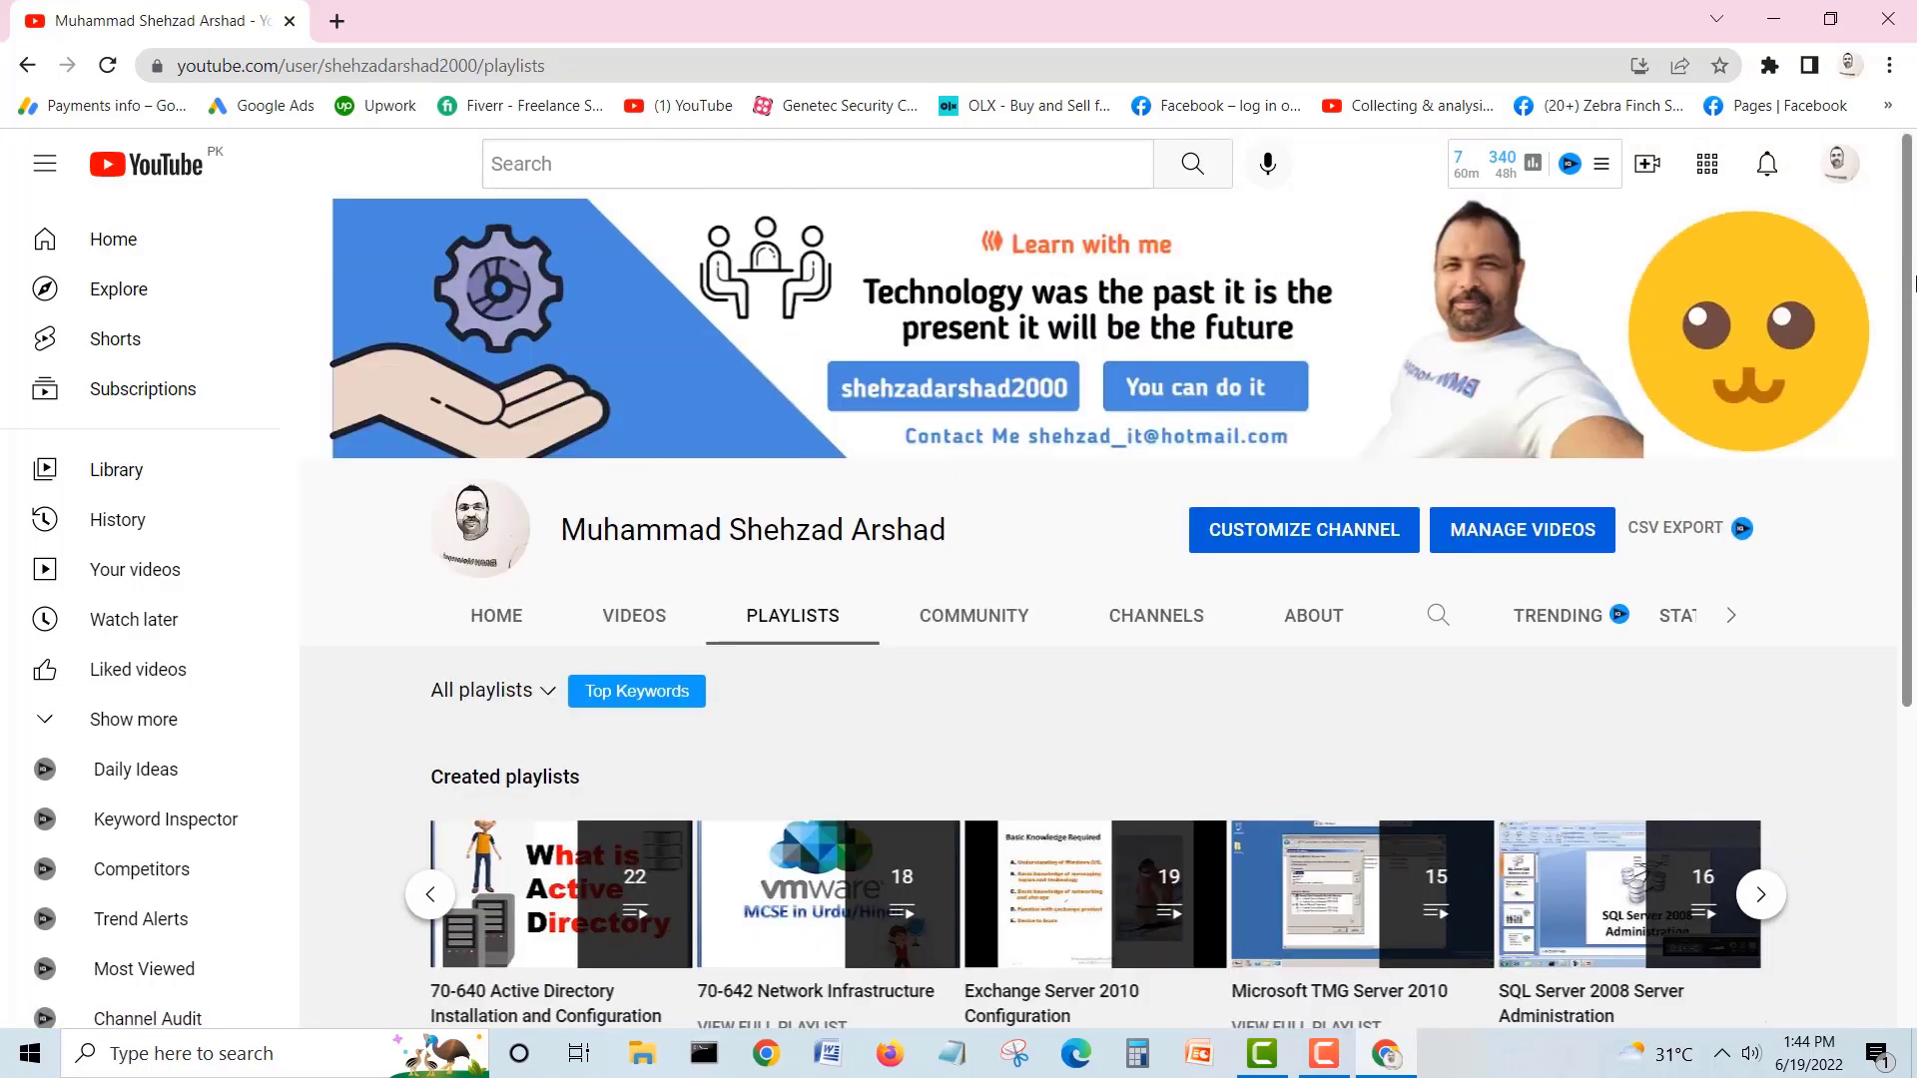
{"action": "left_click_drag", "start_coordinate": [1913, 361], "coordinate": [1913, 654]}
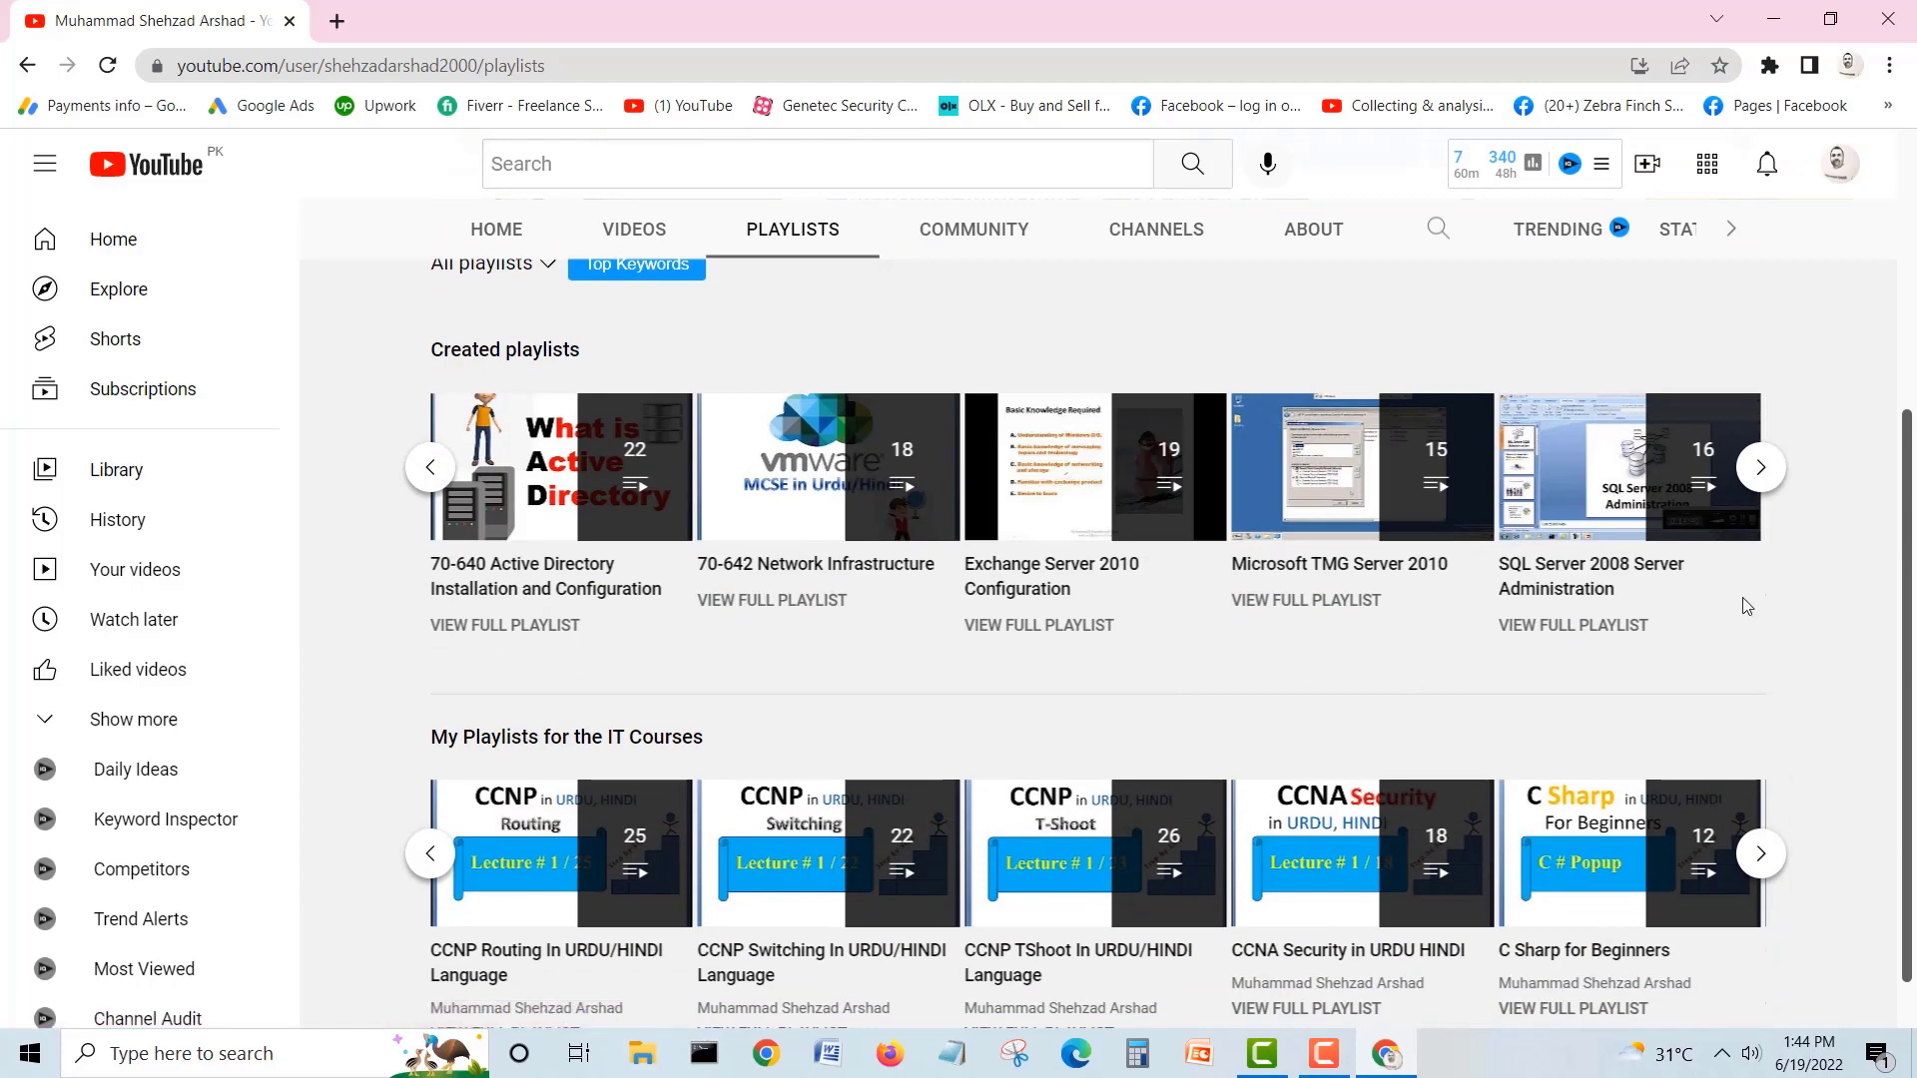
{"action": "left_click_drag", "start_coordinate": [1907, 573], "coordinate": [1895, 394]}
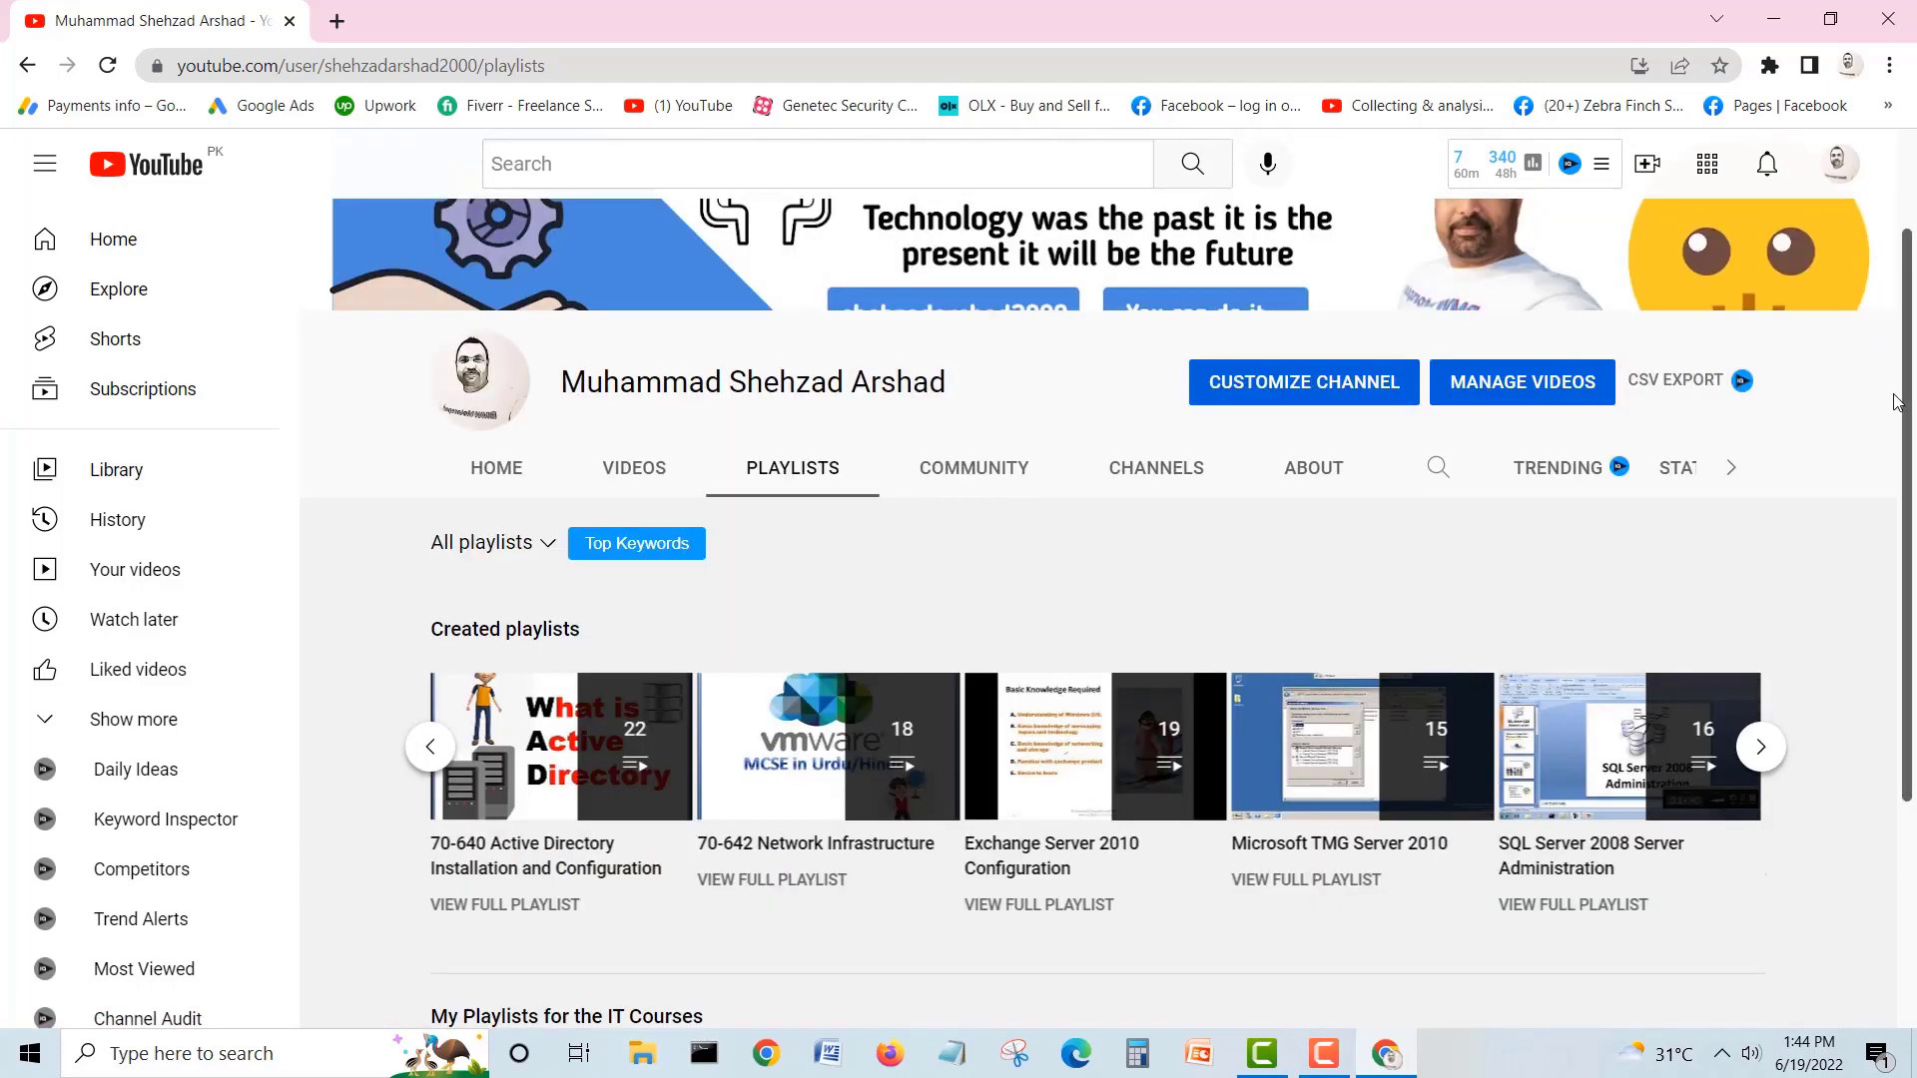
Step: Look through the channel's full list of uploaded videos down to the older lectures, and return to the start of the list
{"action": "left_click", "coordinate": [634, 469]}
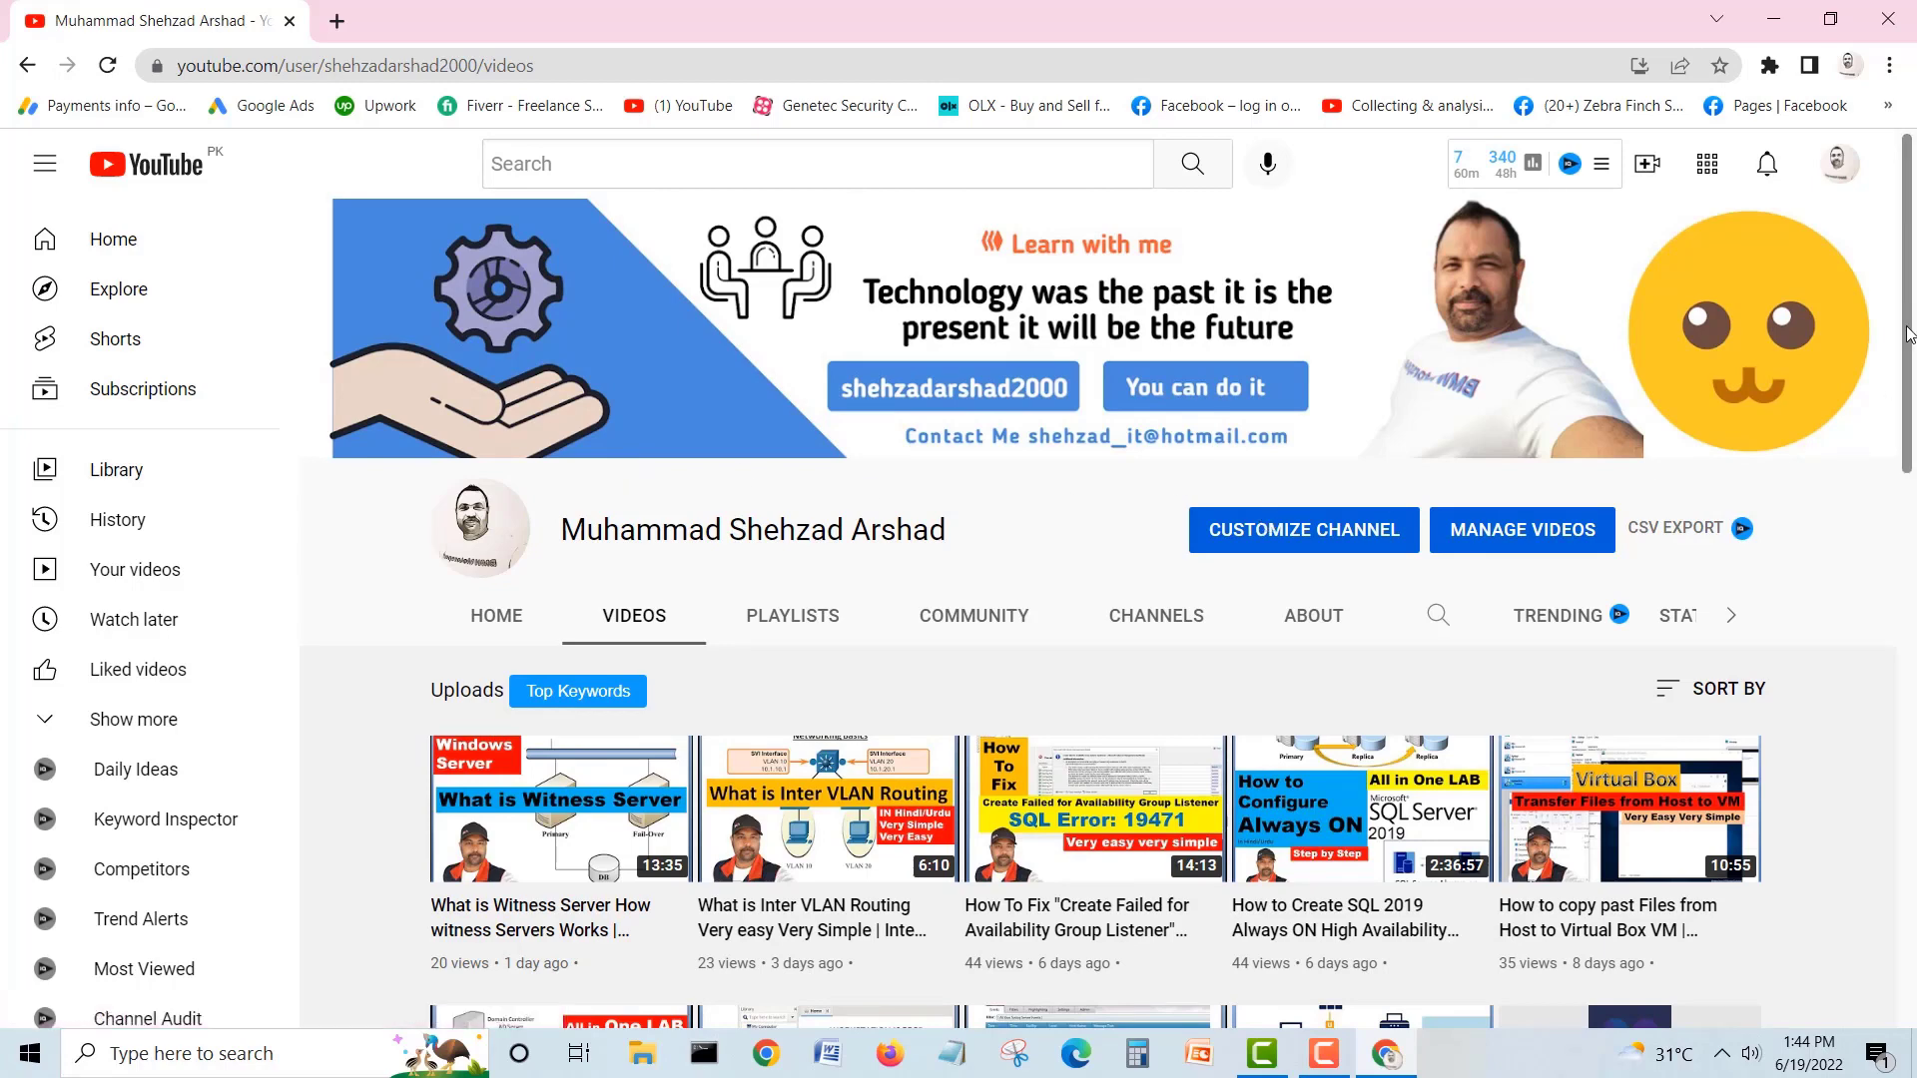
{"action": "left_click_drag", "start_coordinate": [1907, 332], "coordinate": [1907, 432]}
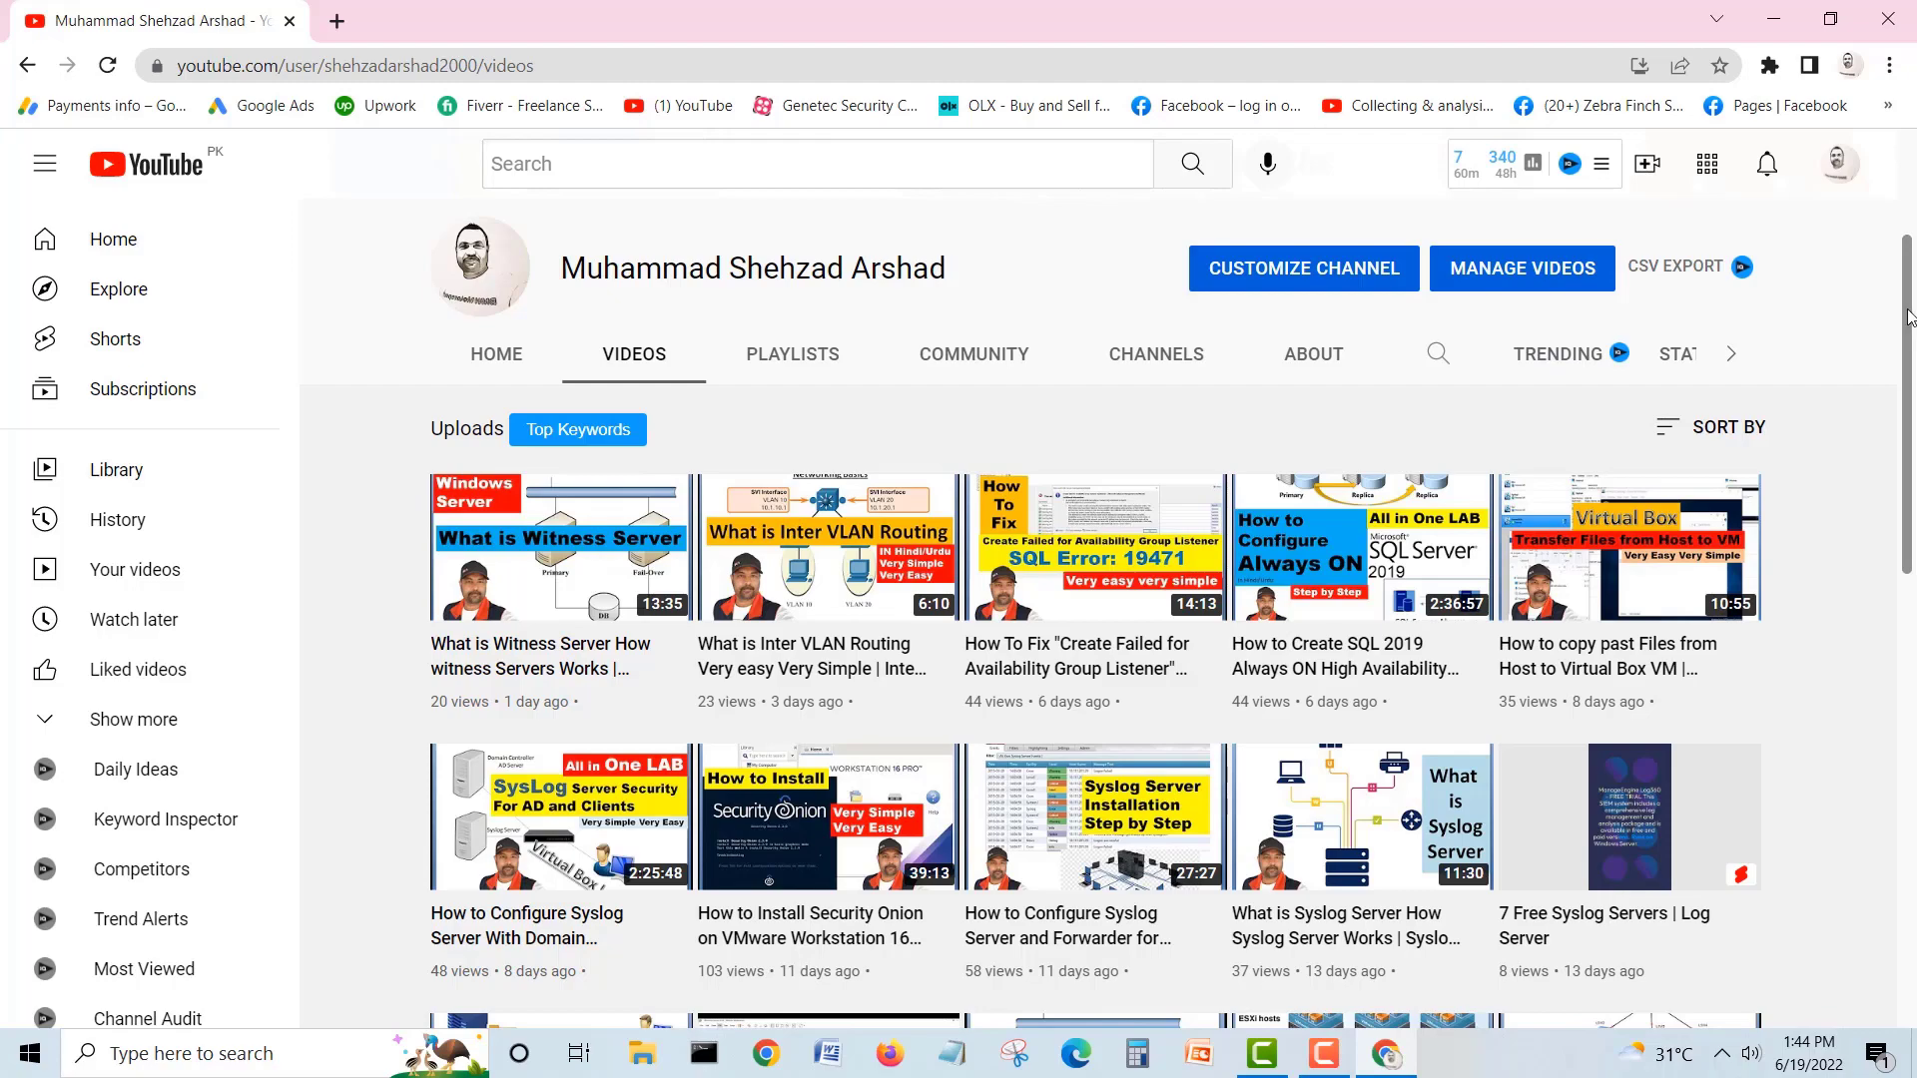
{"action": "left_click_drag", "start_coordinate": [1907, 318], "coordinate": [1913, 1074]}
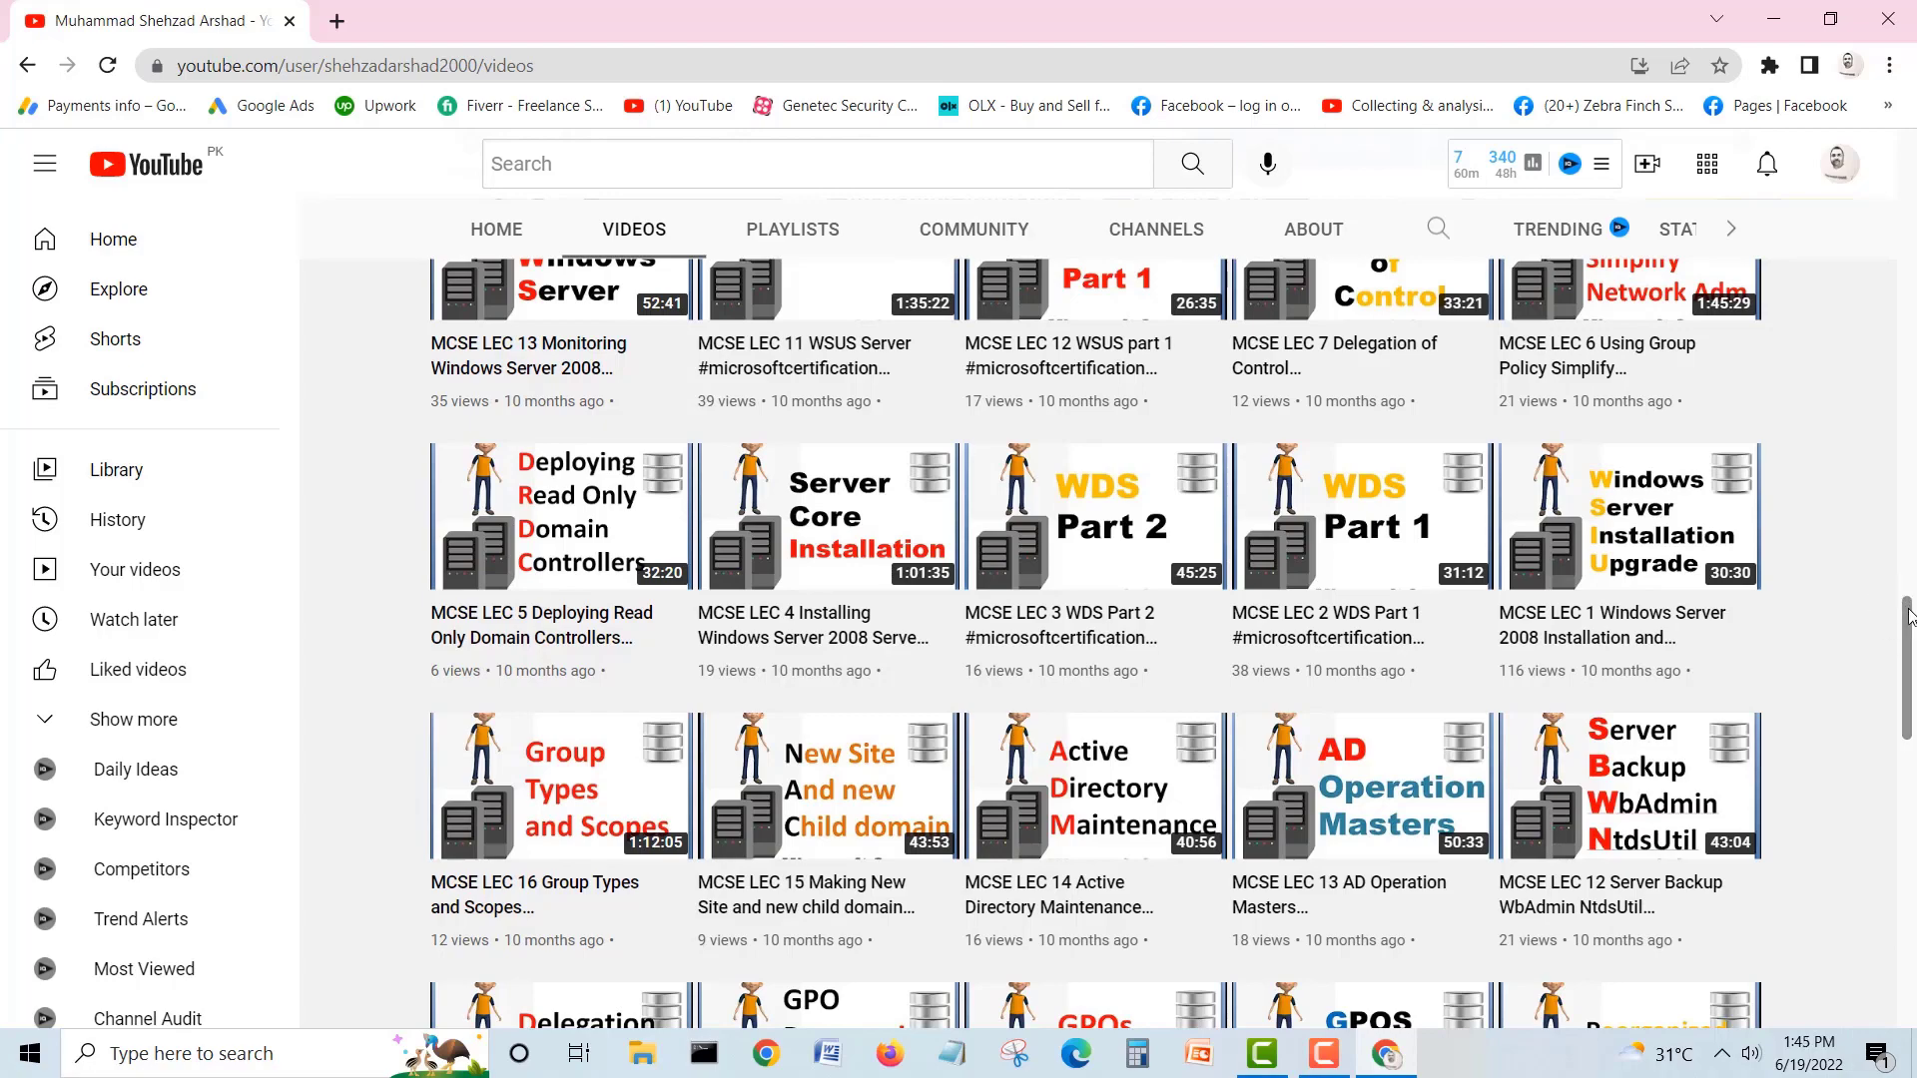
{"action": "left_click_drag", "start_coordinate": [1908, 616], "coordinate": [1887, 1027]}
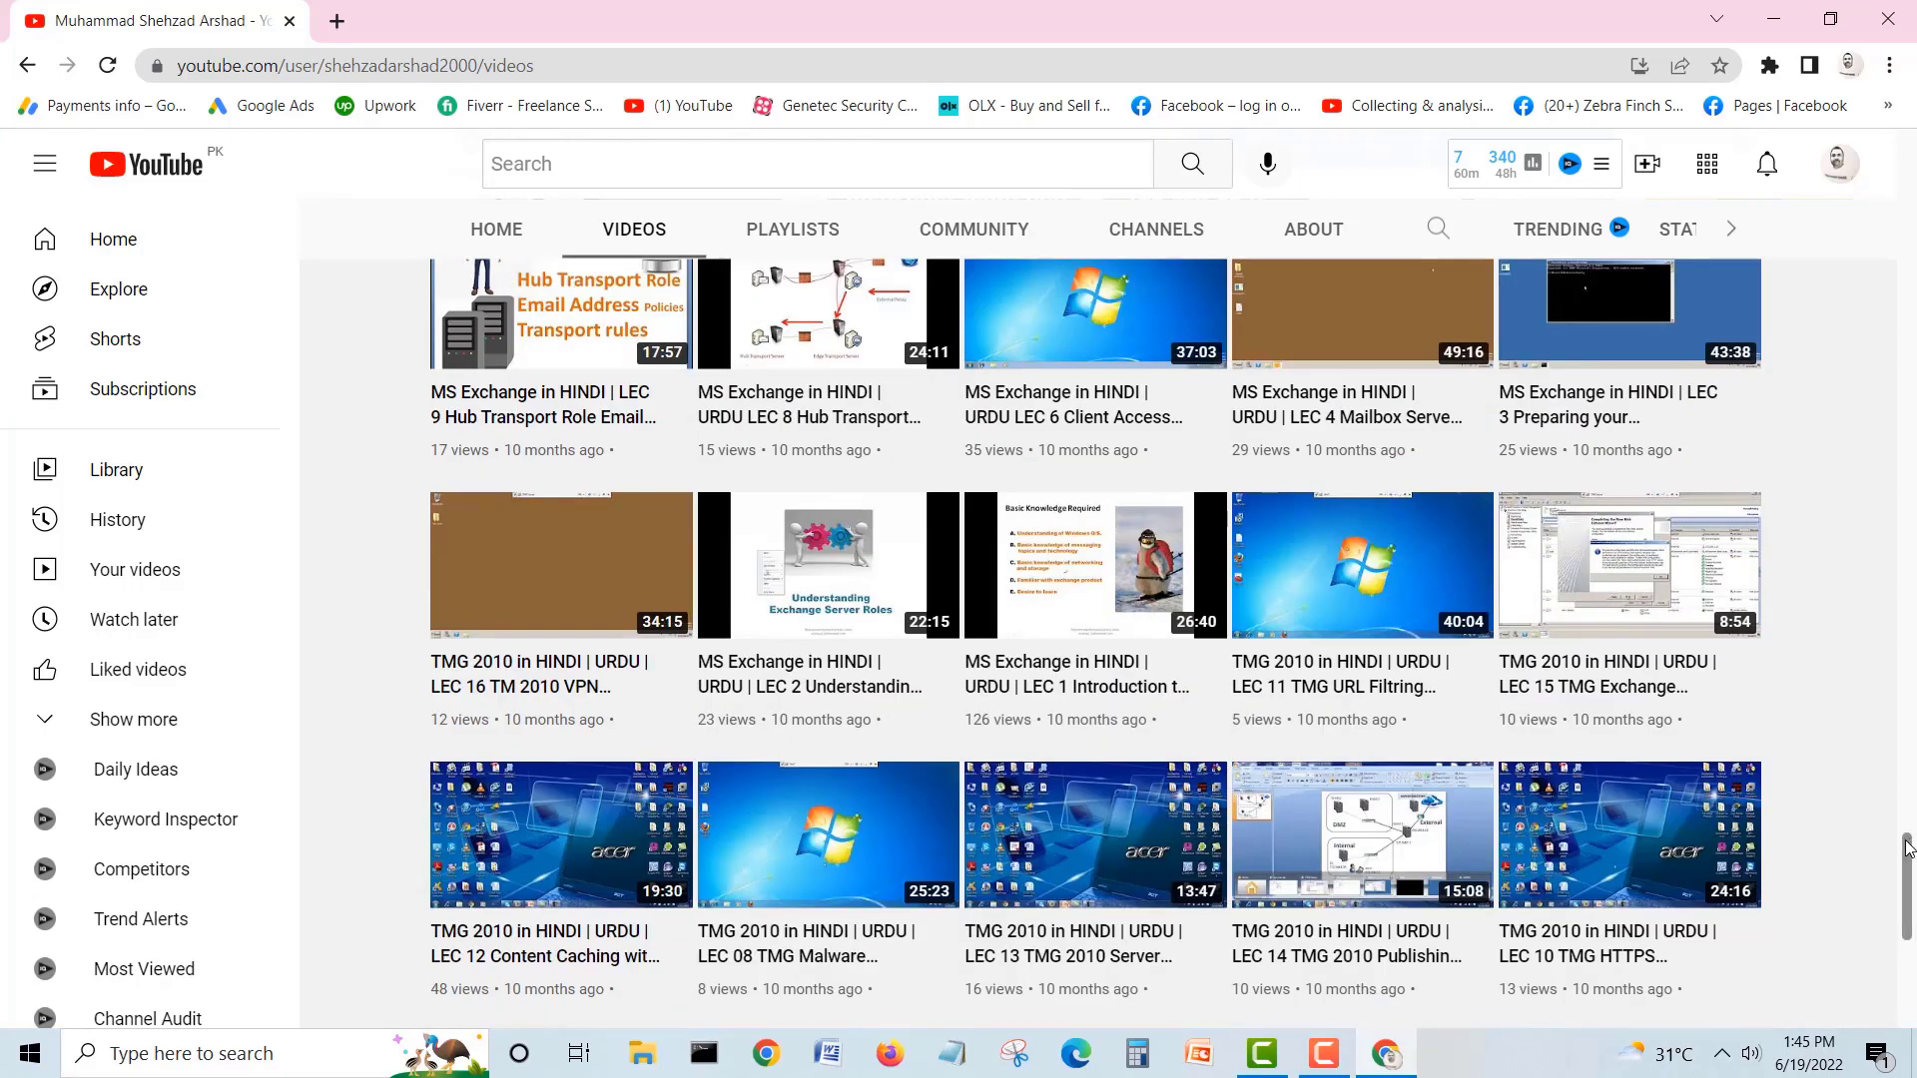
{"action": "left_click_drag", "start_coordinate": [1907, 849], "coordinate": [1885, 105]}
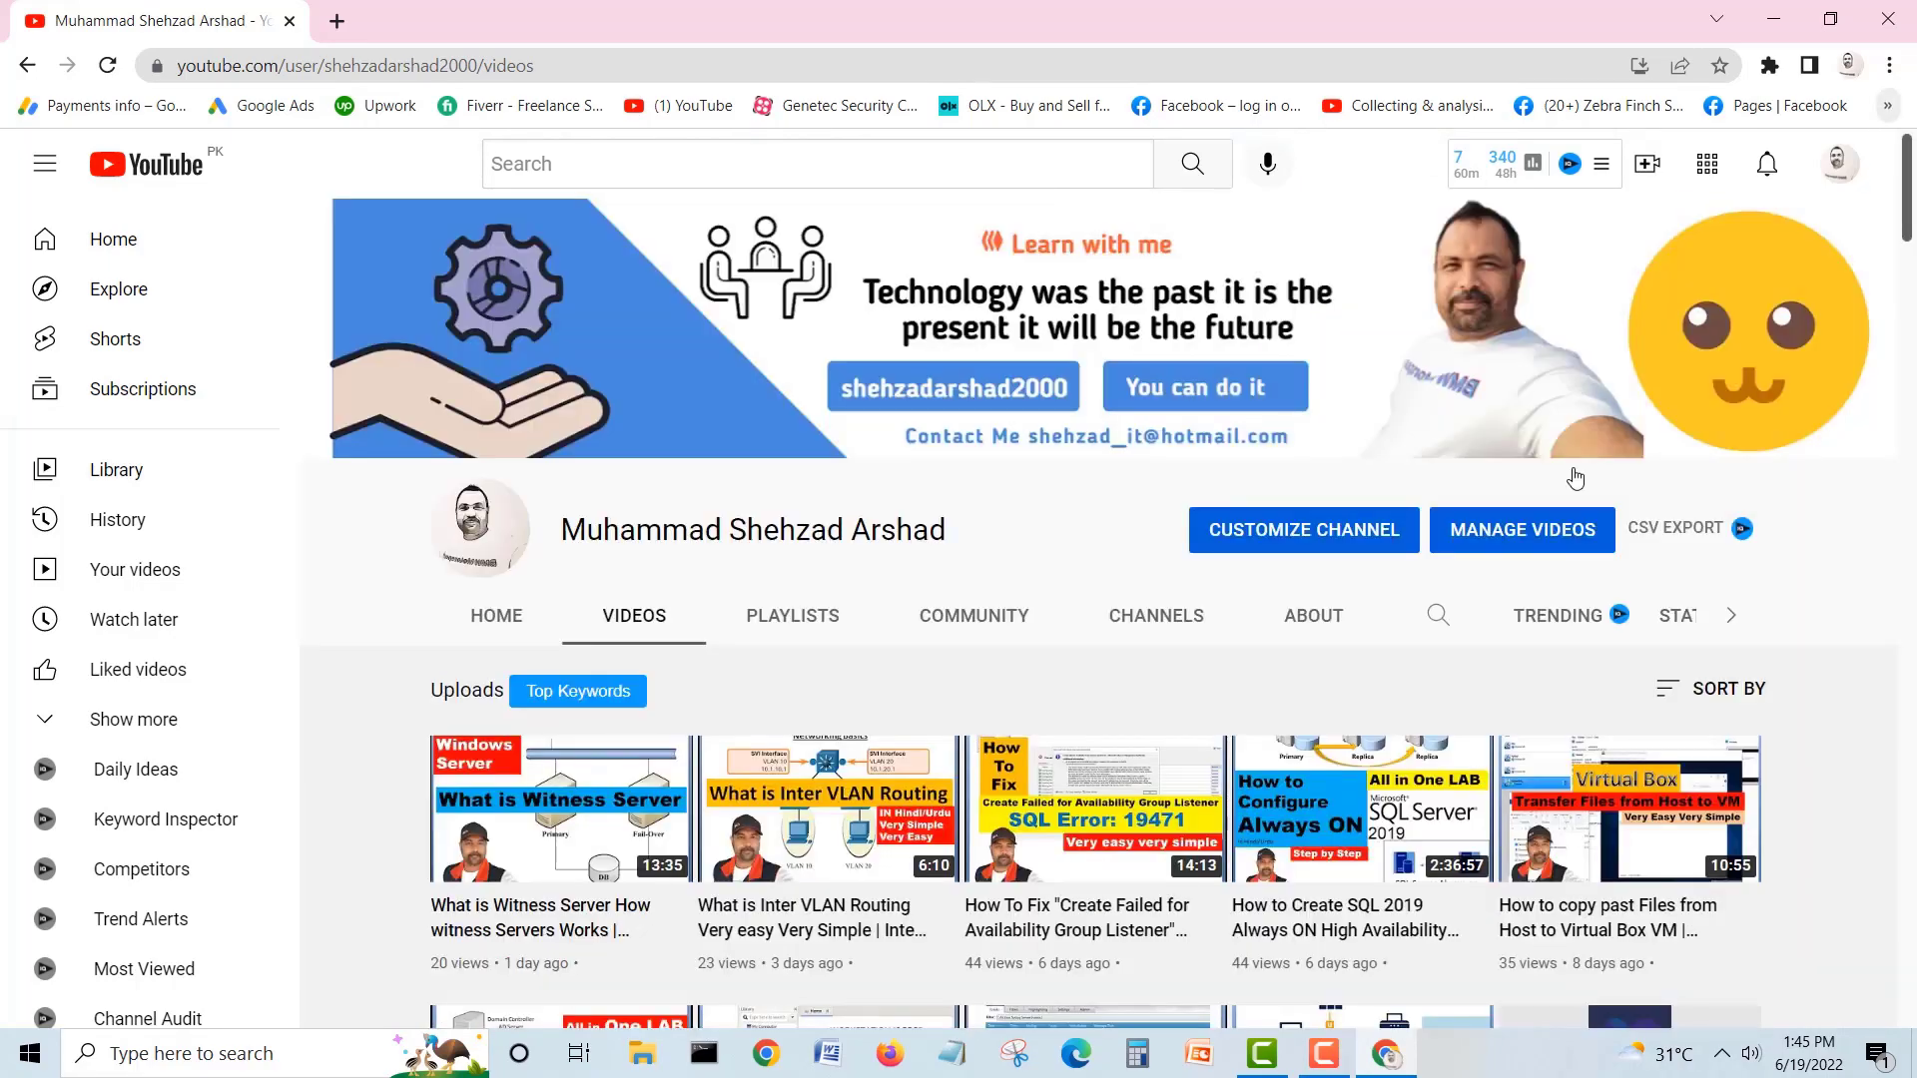
{"action": "left_click", "coordinate": [1324, 1053]}
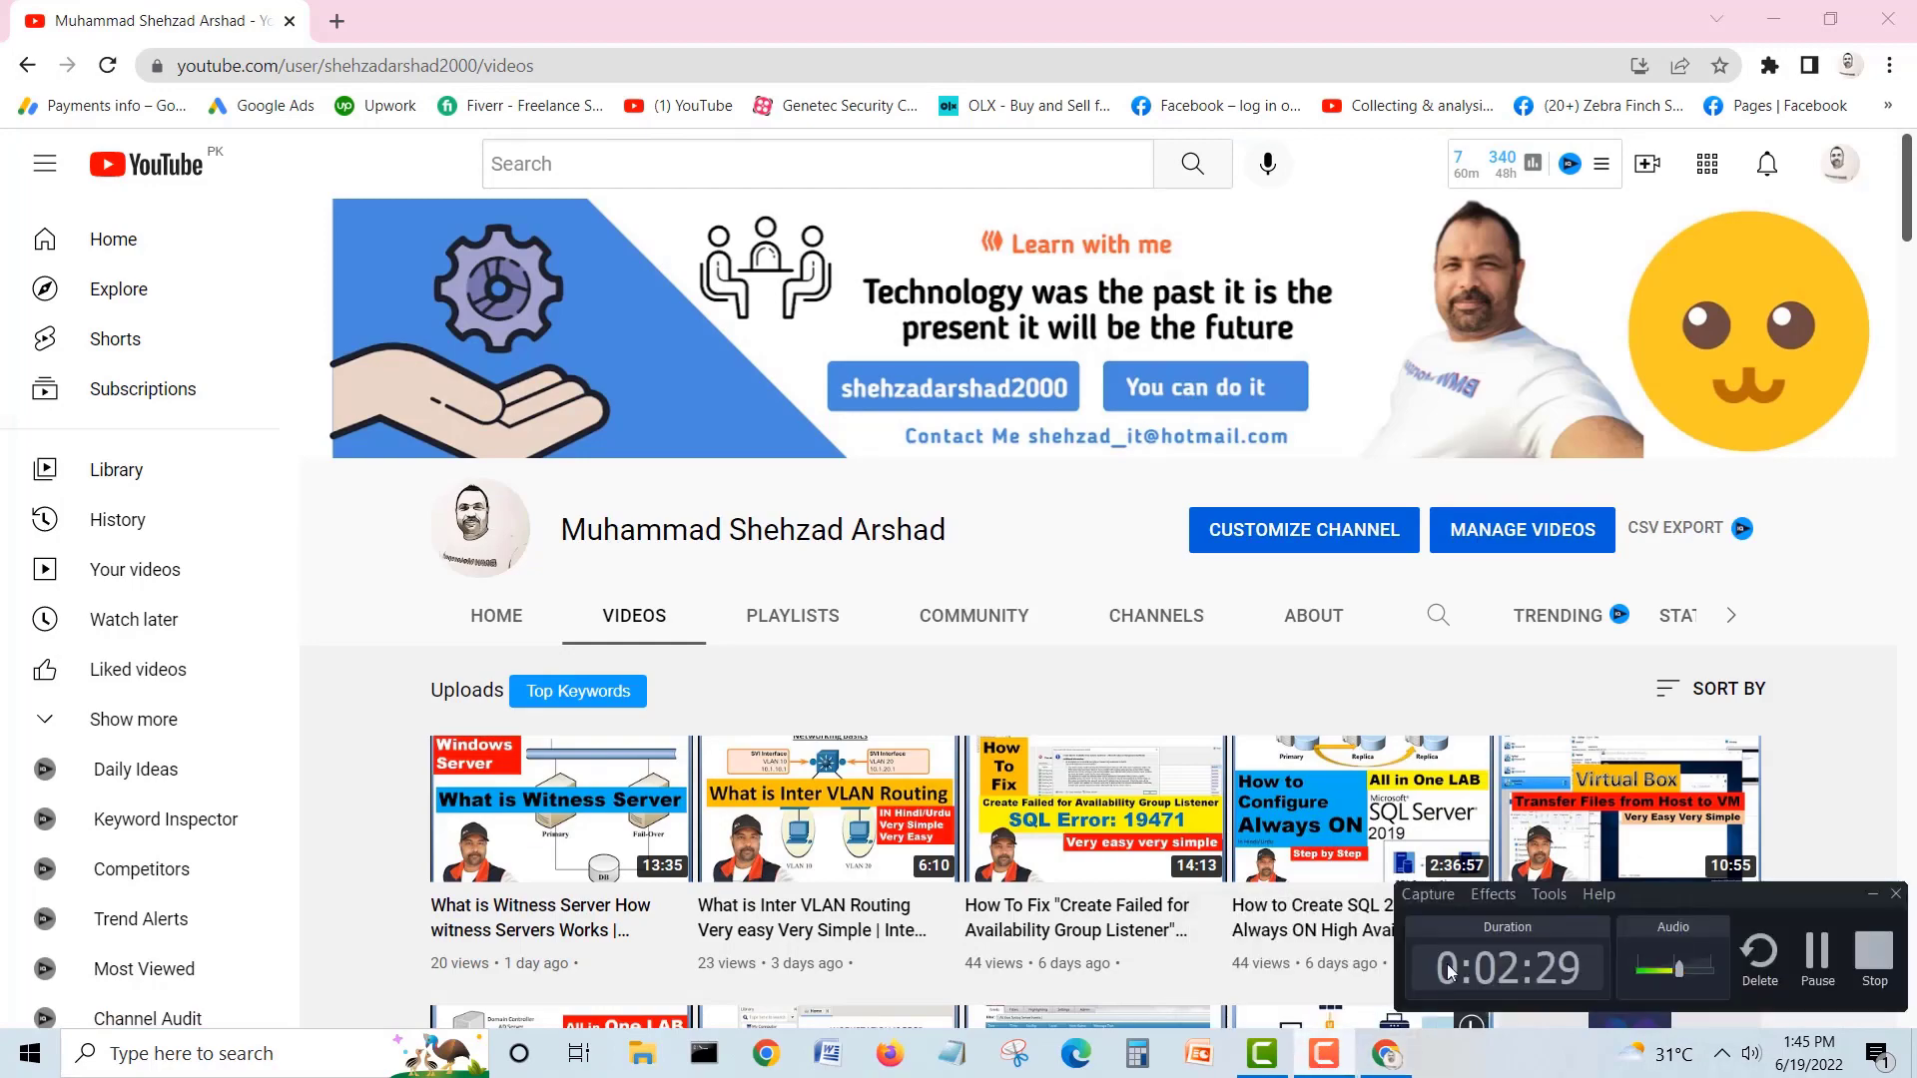